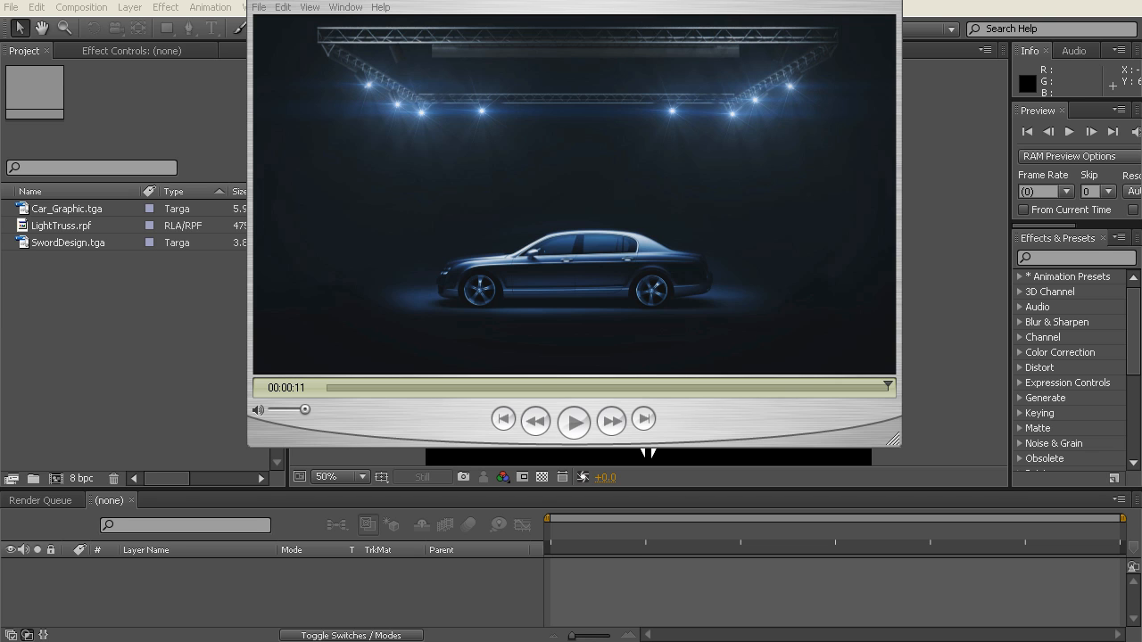
Step: Play the finished car and light truss preview clip and close the player
left_click(581, 421)
left_click(895, 4)
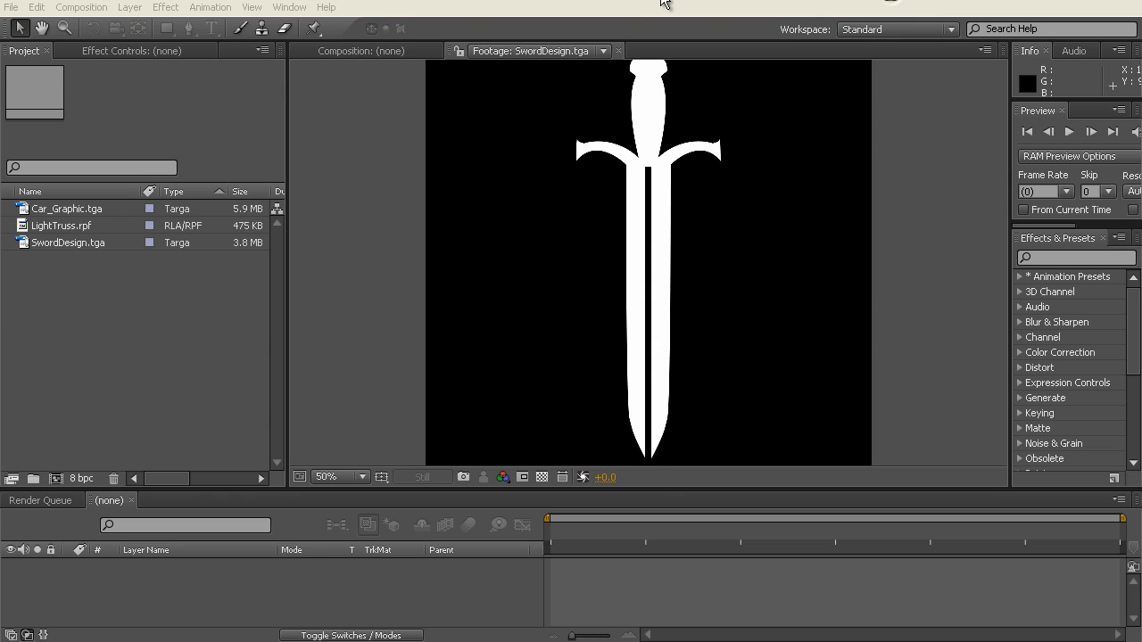
Step: Review the imported footage files and check the SwordDesign.tga graphic against the transparency grid
left_click(132, 309)
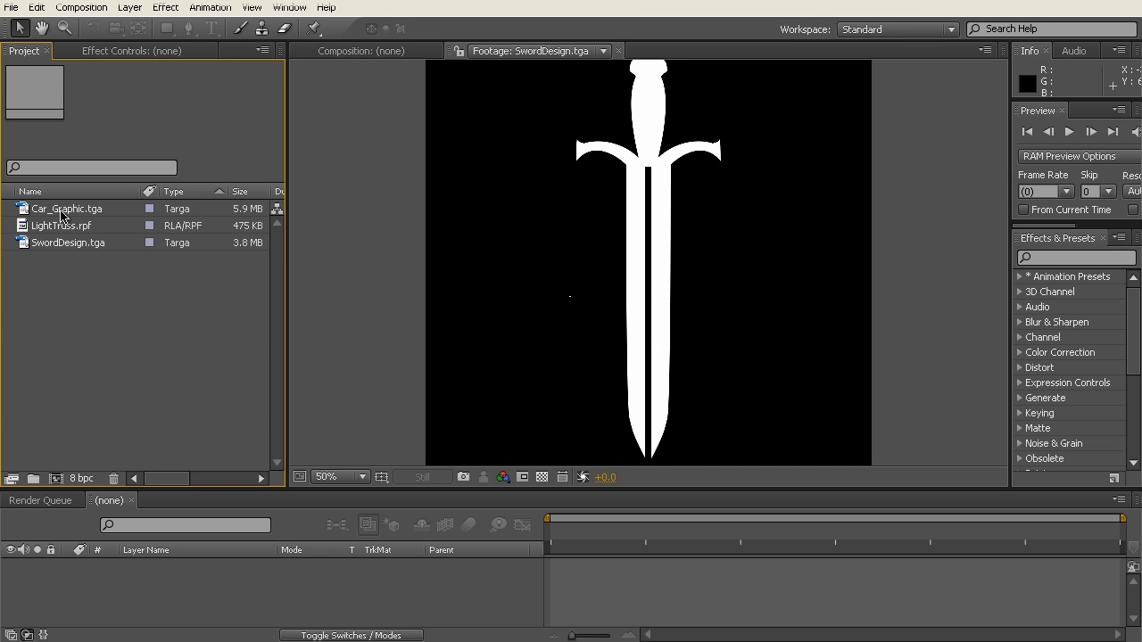
left_click(61, 210)
left_click(62, 226)
left_click(67, 243)
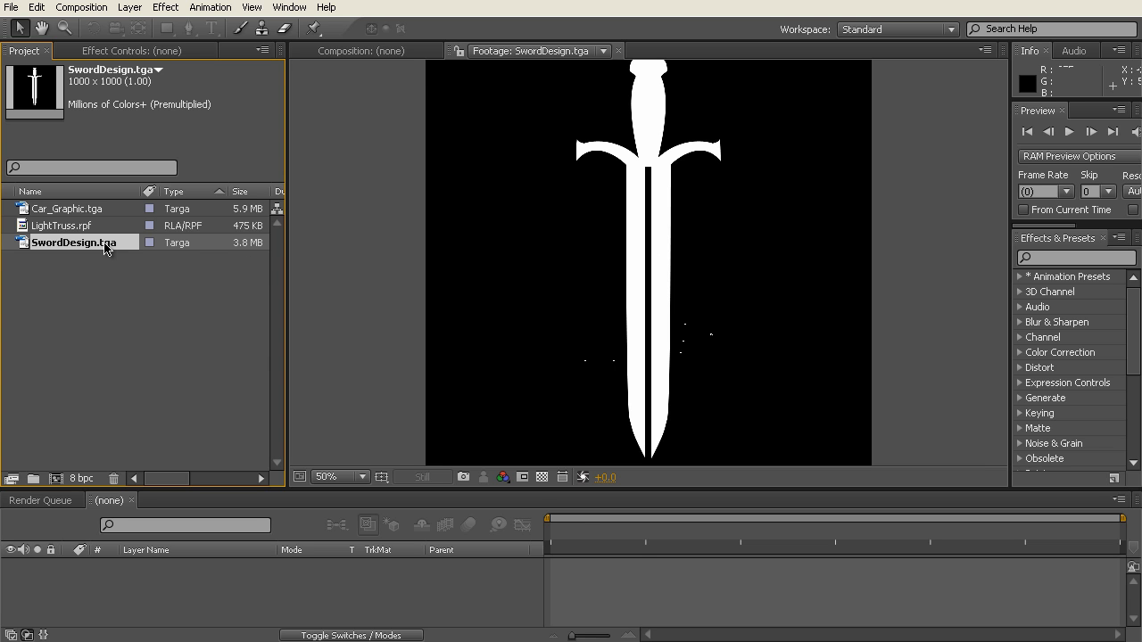
left_click(542, 478)
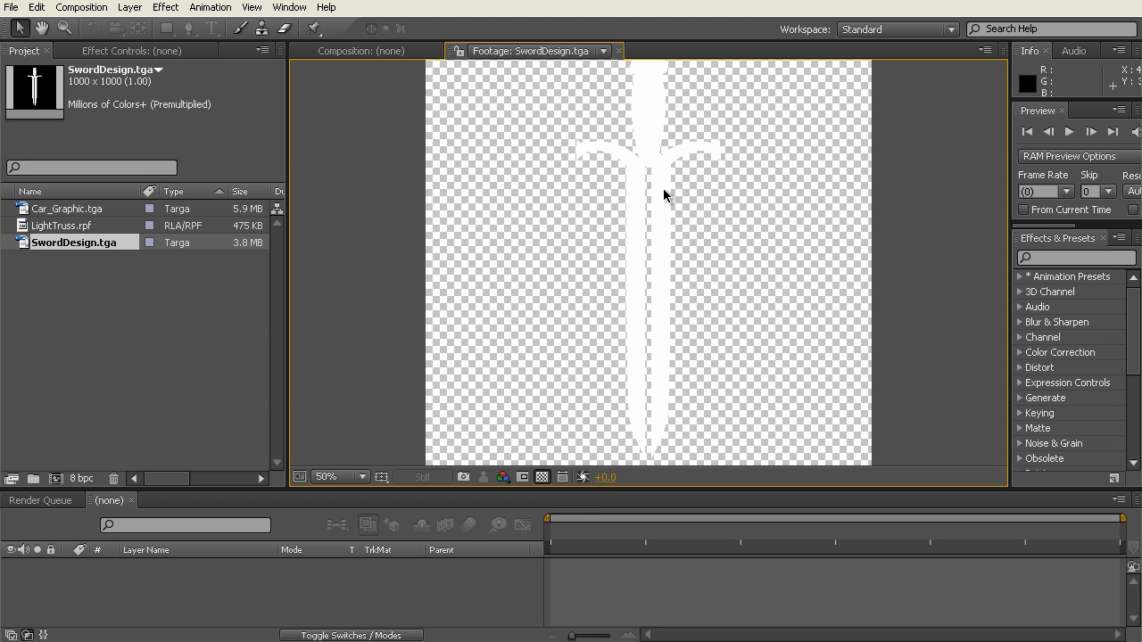
left_click(542, 477)
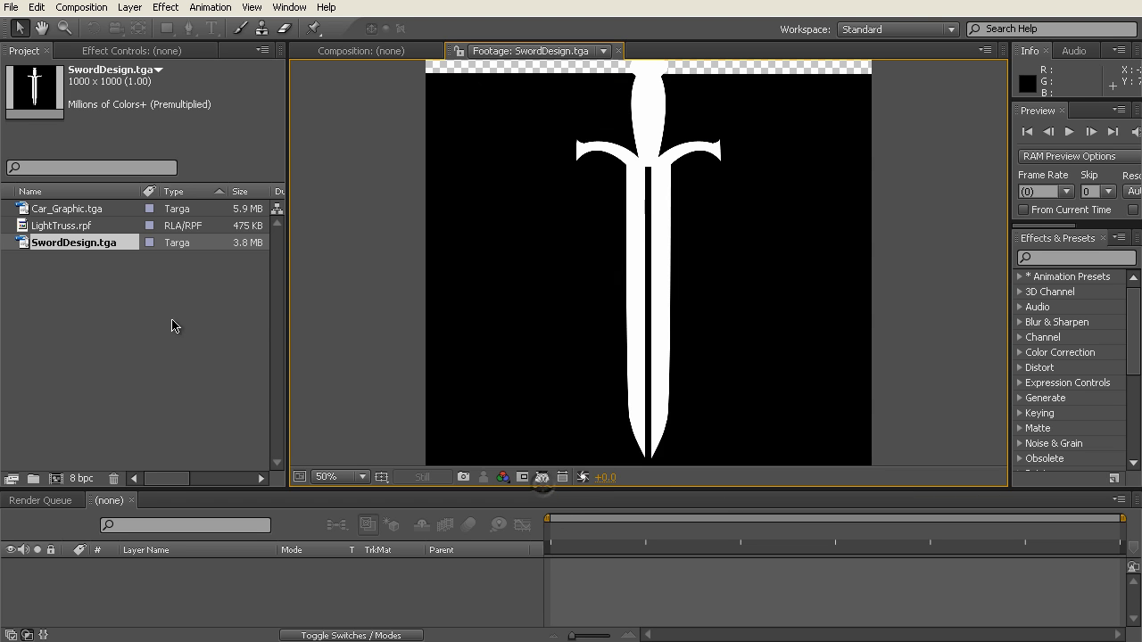
Step: Open Car_Graphic.tga in the footage viewer and examine the car image
left_click(116, 282)
double_click(71, 208)
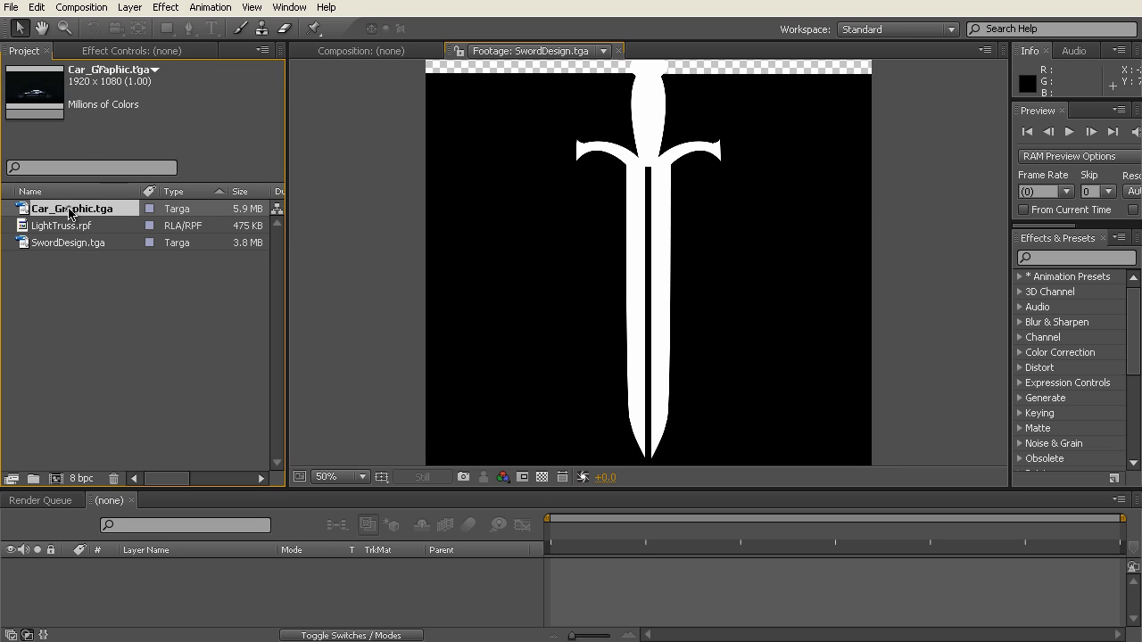
key("period")
key("comma")
key("period")
key("comma")
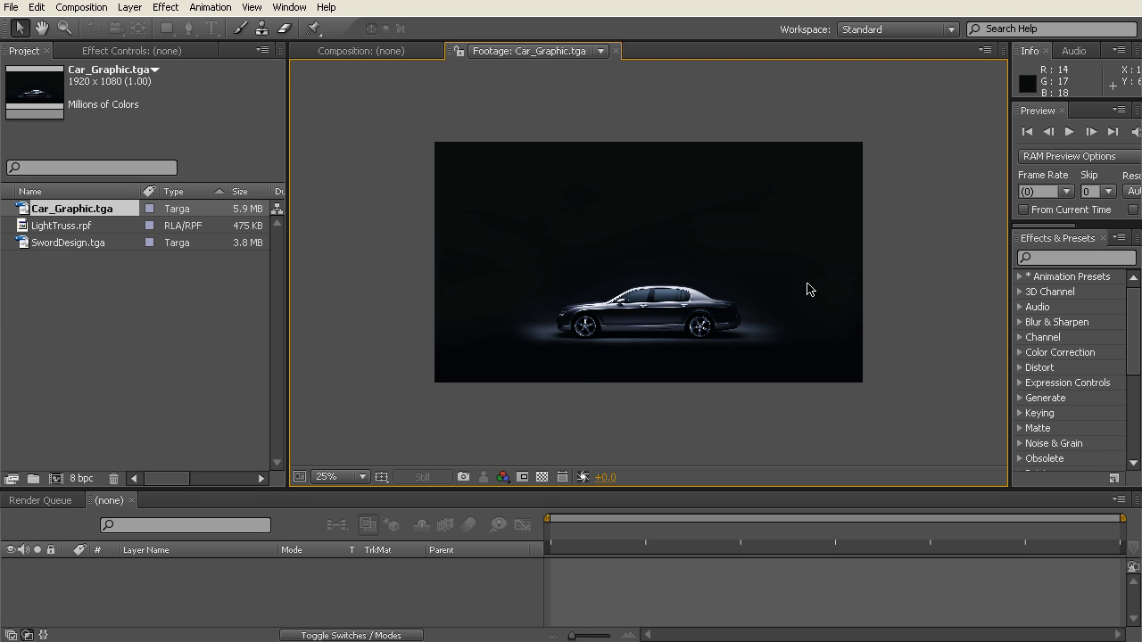
Step: Open LightTruss.rpf in the footage viewer and check its size and channel information
double_click(76, 227)
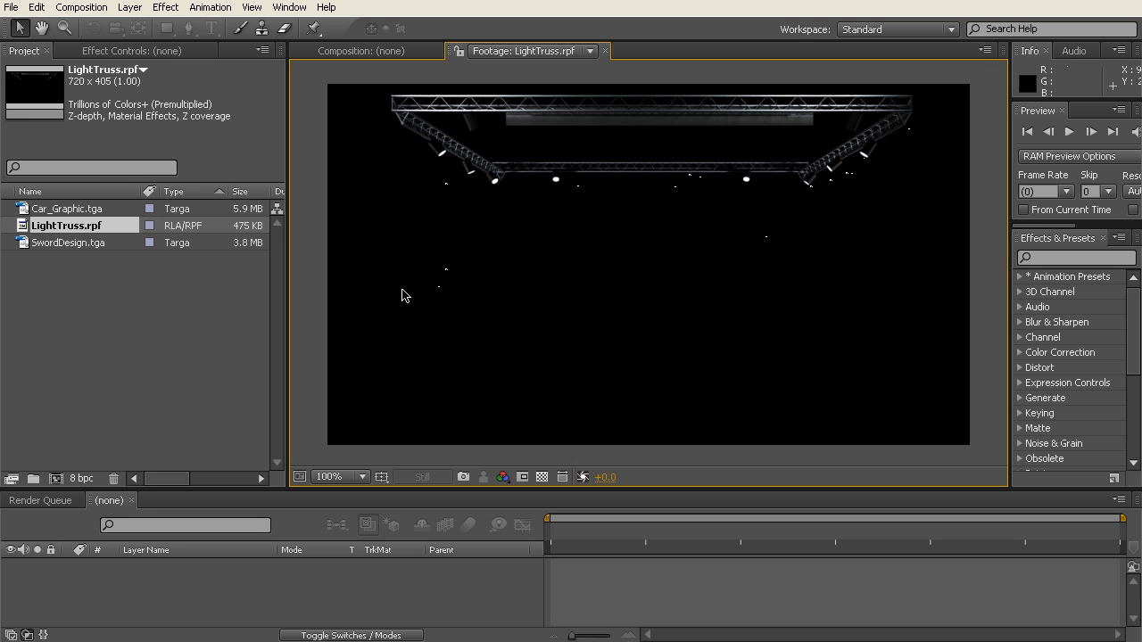
left_click(179, 323)
left_click(89, 228)
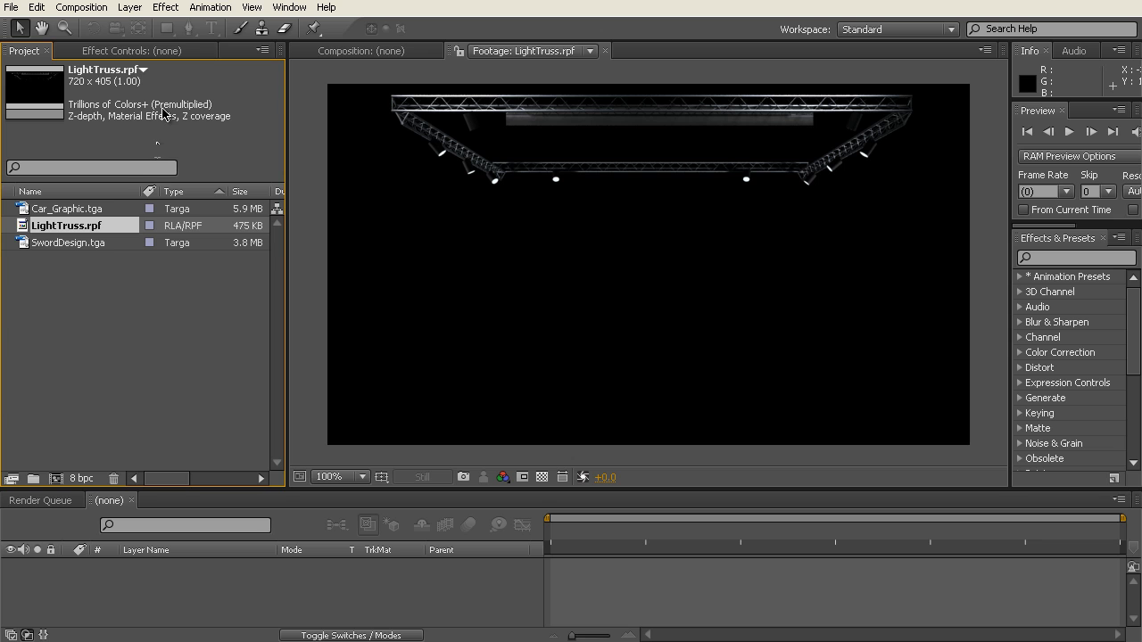
left_click(133, 318)
left_click(104, 229)
left_click(145, 295)
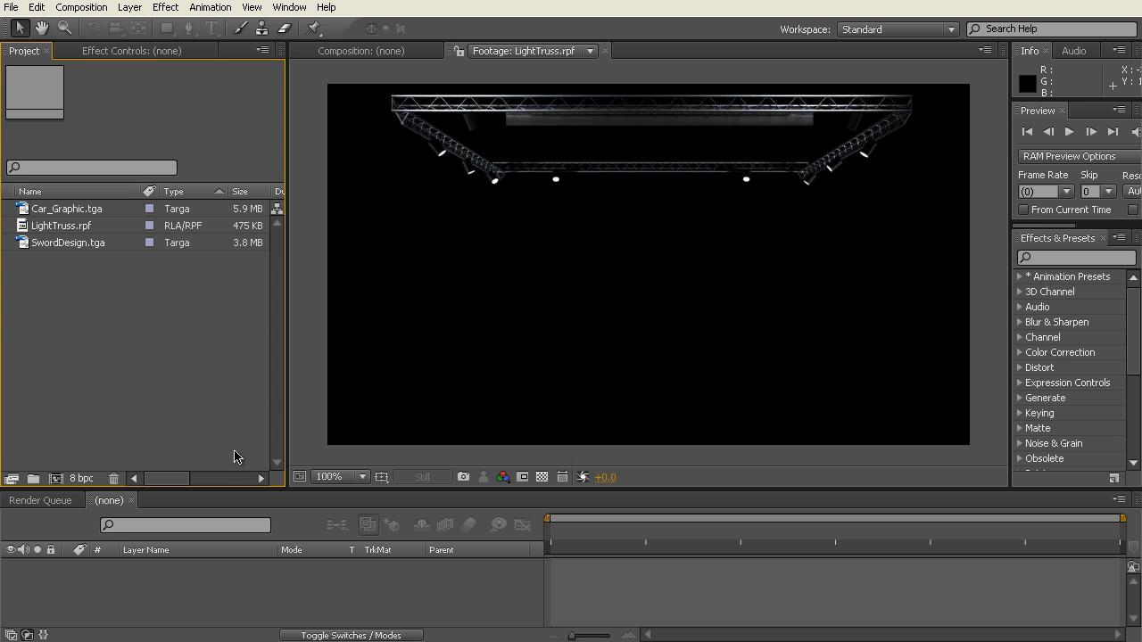
Step: Enlarge the timeline area and start a new composition named WaterEffects with the HDTV 1080 24 preset
left_click_drag(241, 488, 237, 458)
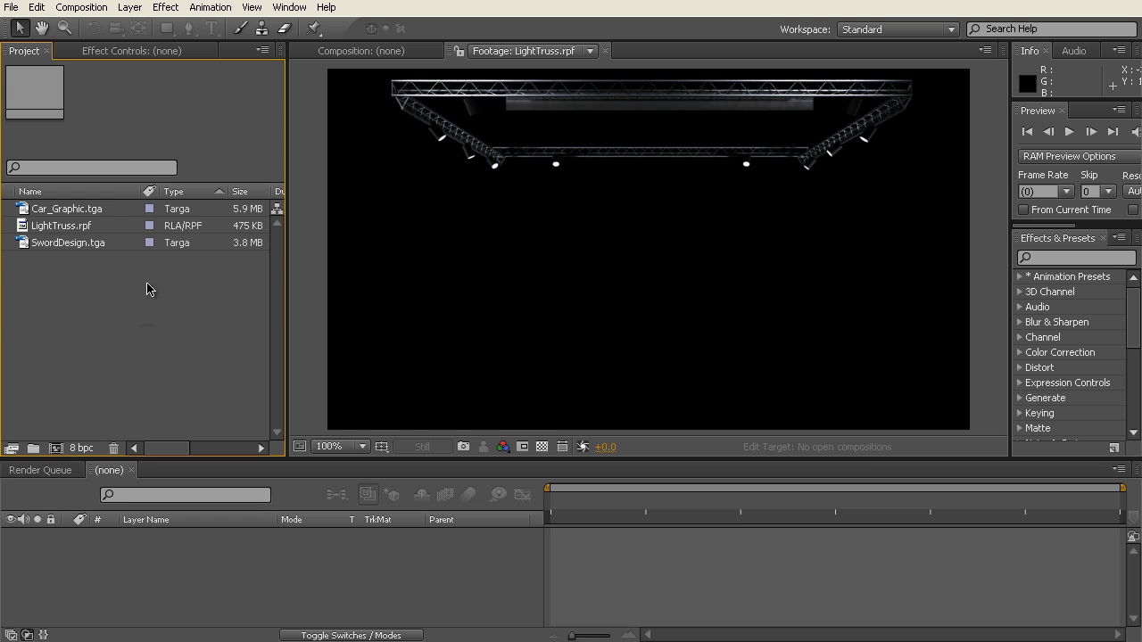
left_click(86, 10)
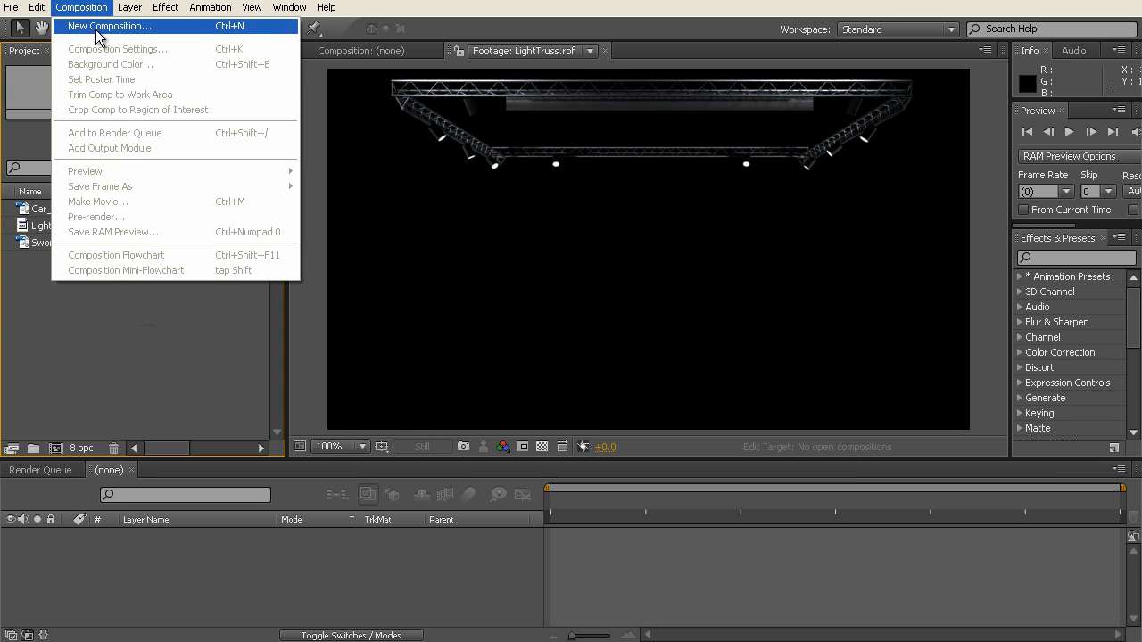
left_click(139, 402)
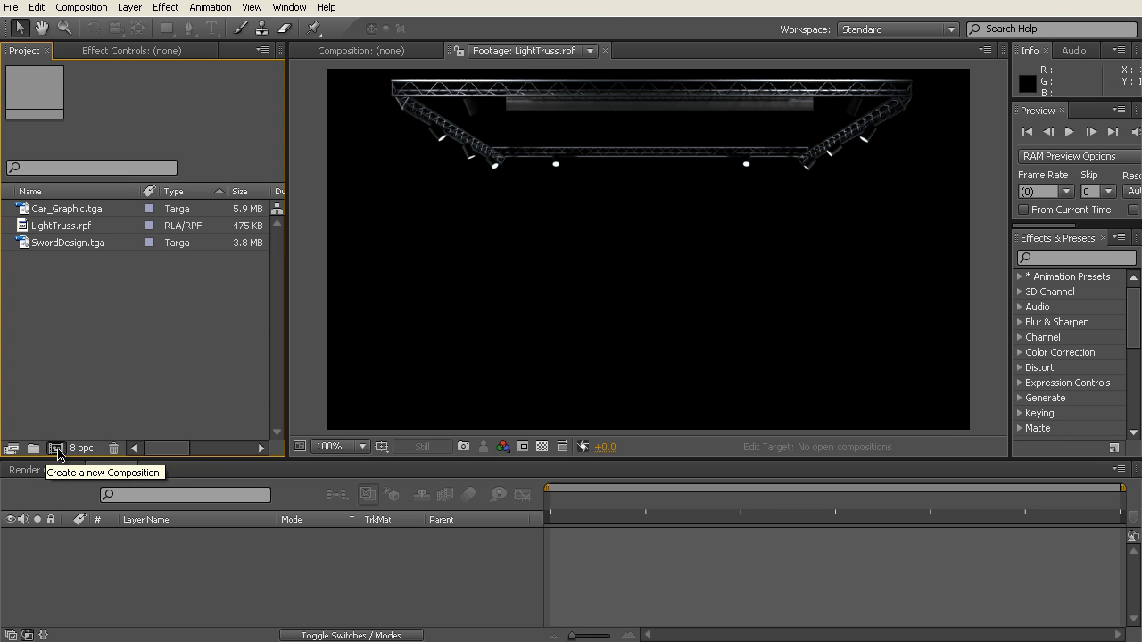
left_click(56, 454)
left_click_drag(590, 0, 590, 134)
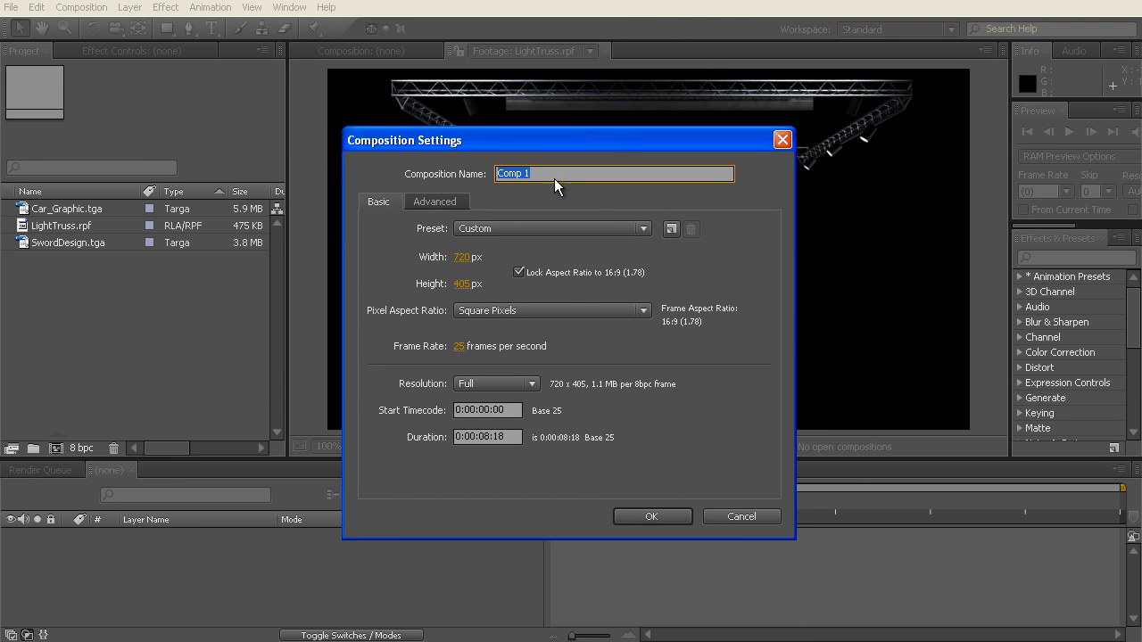
type("WaterEffects")
left_click(513, 226)
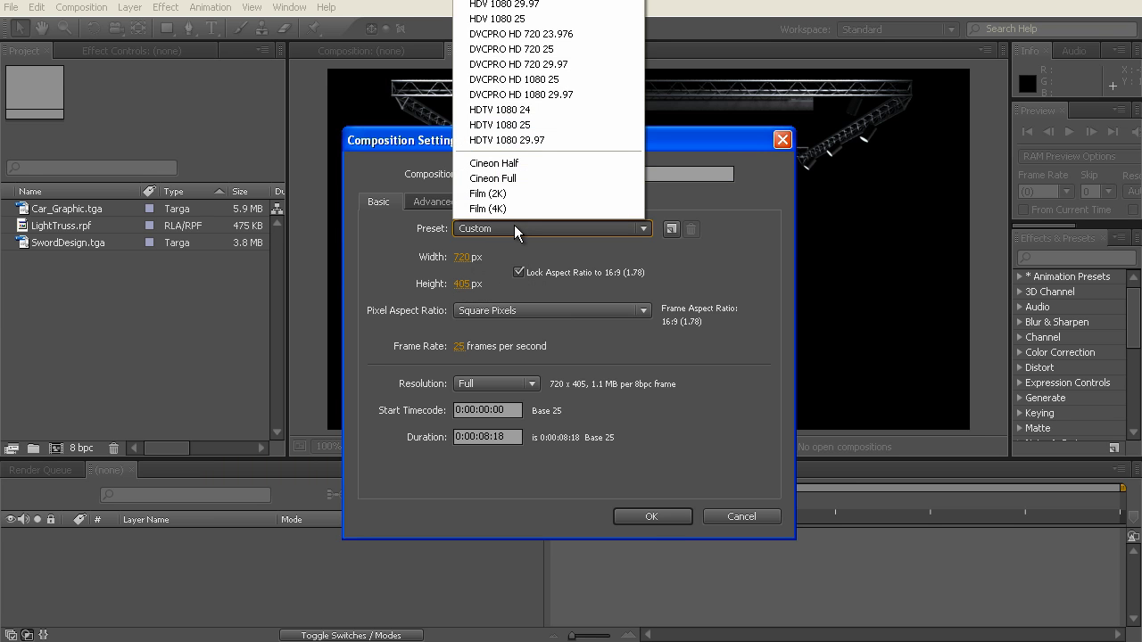
left_click(552, 109)
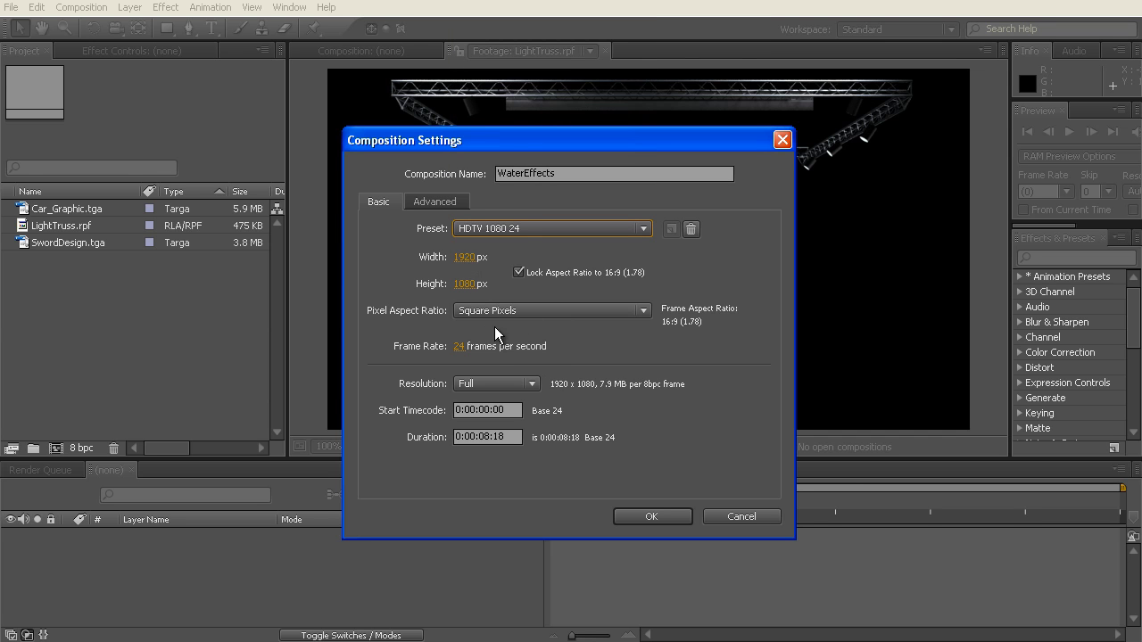
Step: Create the composition at 720 px wide with a locked 16:9 aspect ratio, 25 frames per second and a duration of 0:00:08:00
left_click(518, 272)
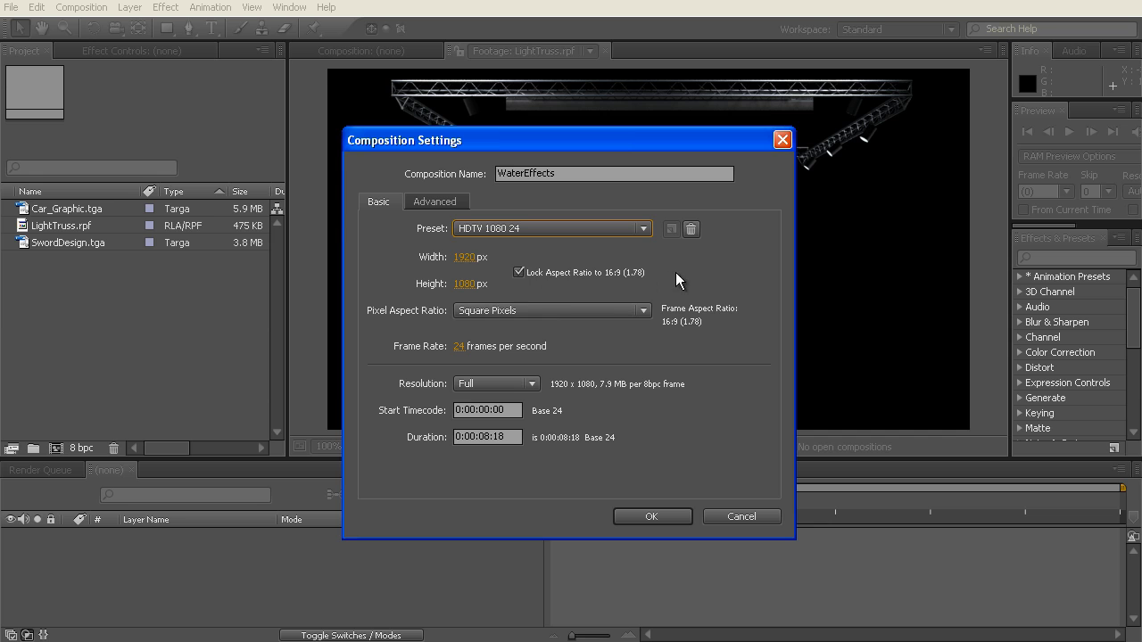
left_click(464, 260)
type("720")
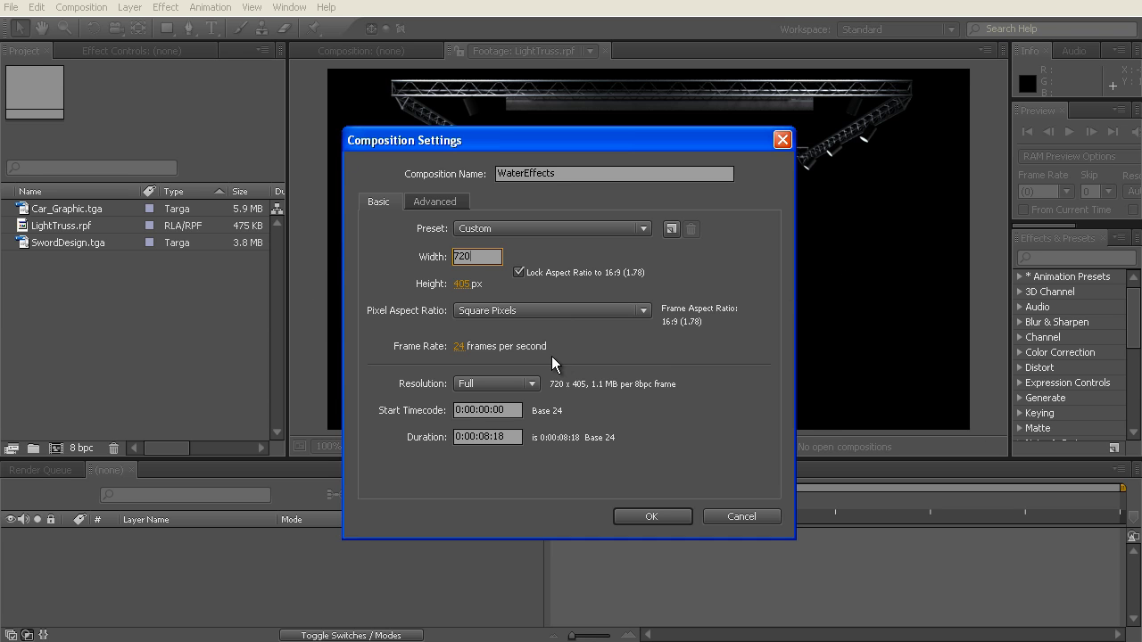
left_click(458, 346)
type("25")
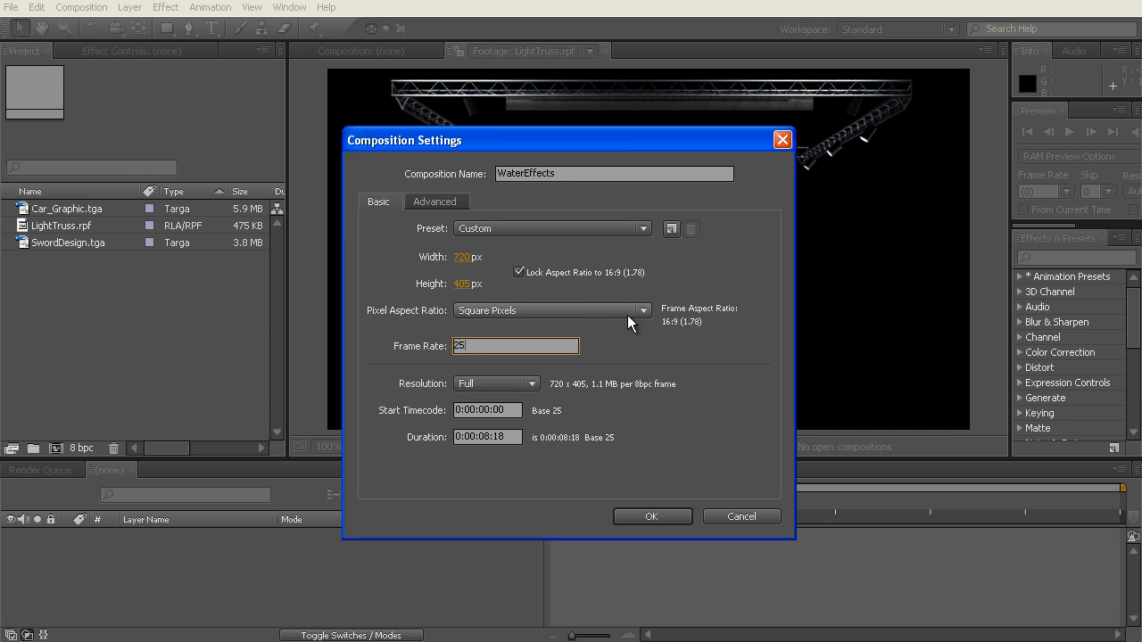
left_click(609, 350)
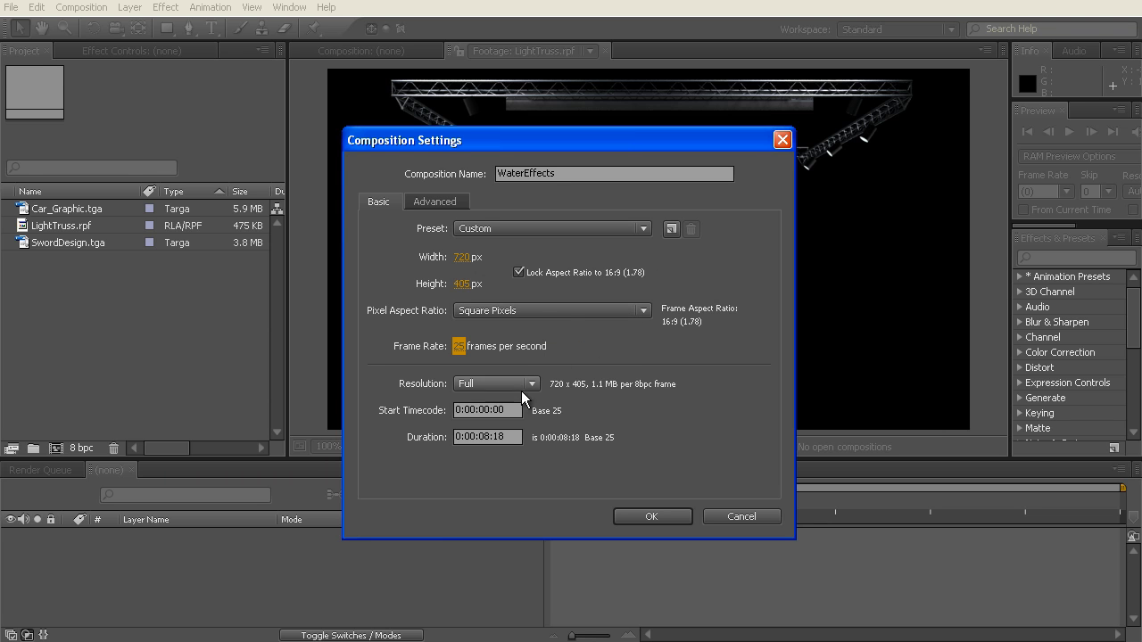
double_click(505, 437)
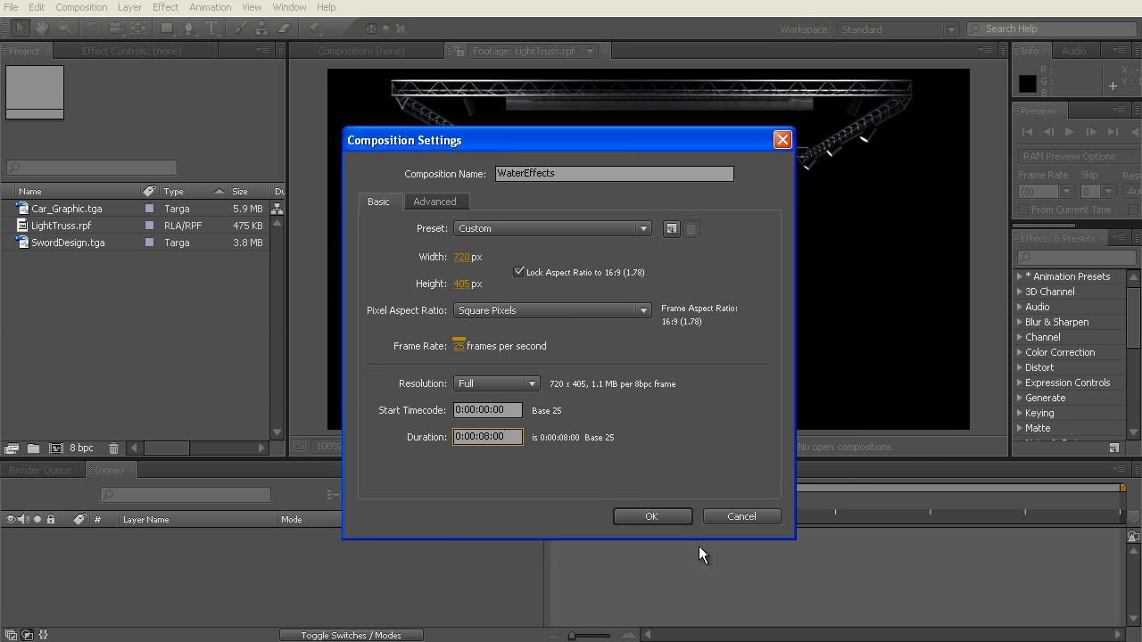
left_click(663, 514)
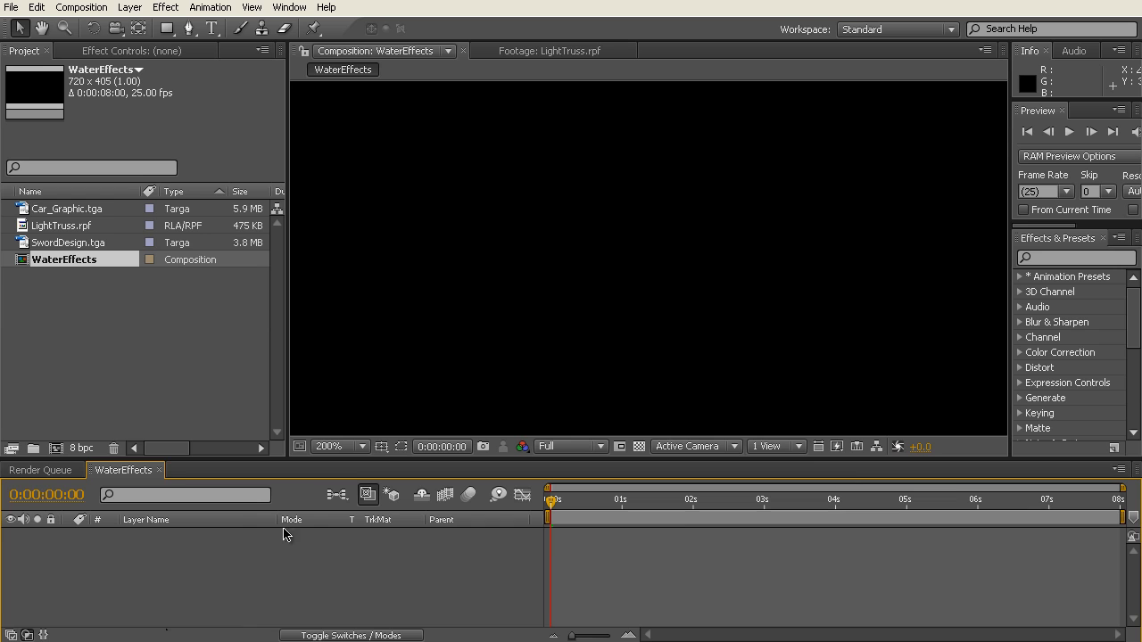
Step: Add Car_Graphic.tga as a layer in the WaterEffects composition
scroll(601, 300, "down", 1)
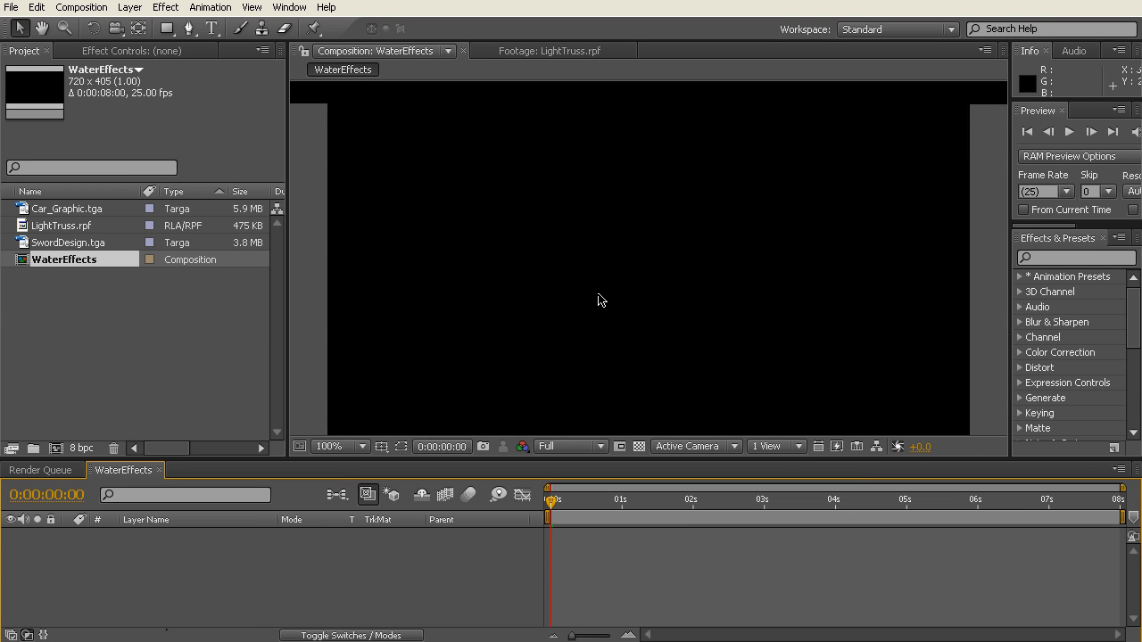
scroll(668, 263, "down", 2)
scroll(669, 263, "up", 2)
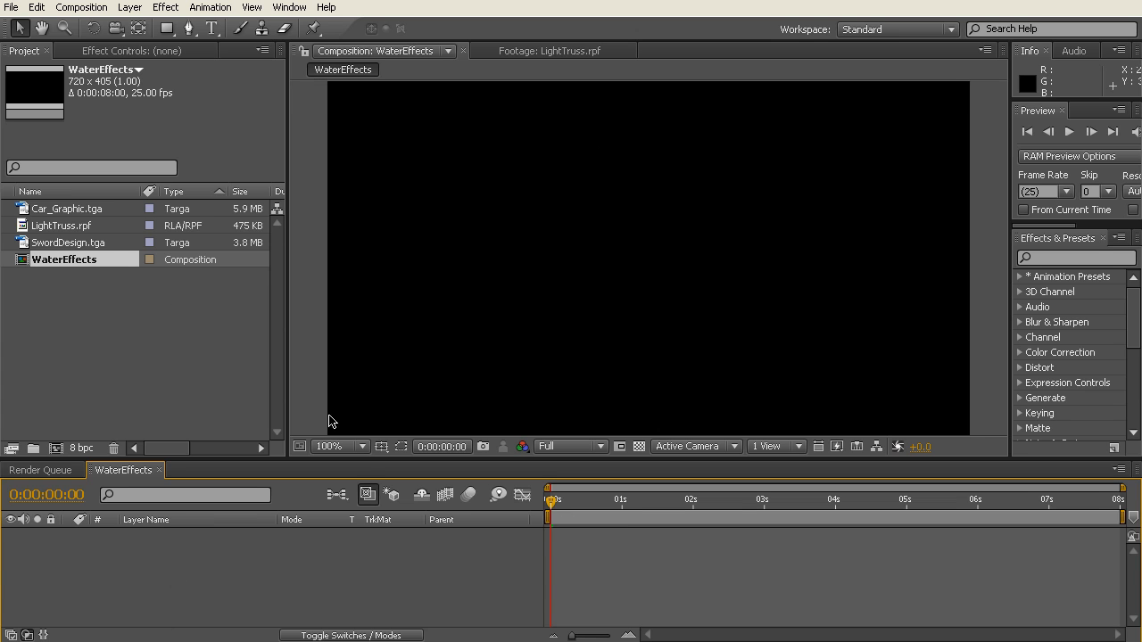
left_click(63, 210)
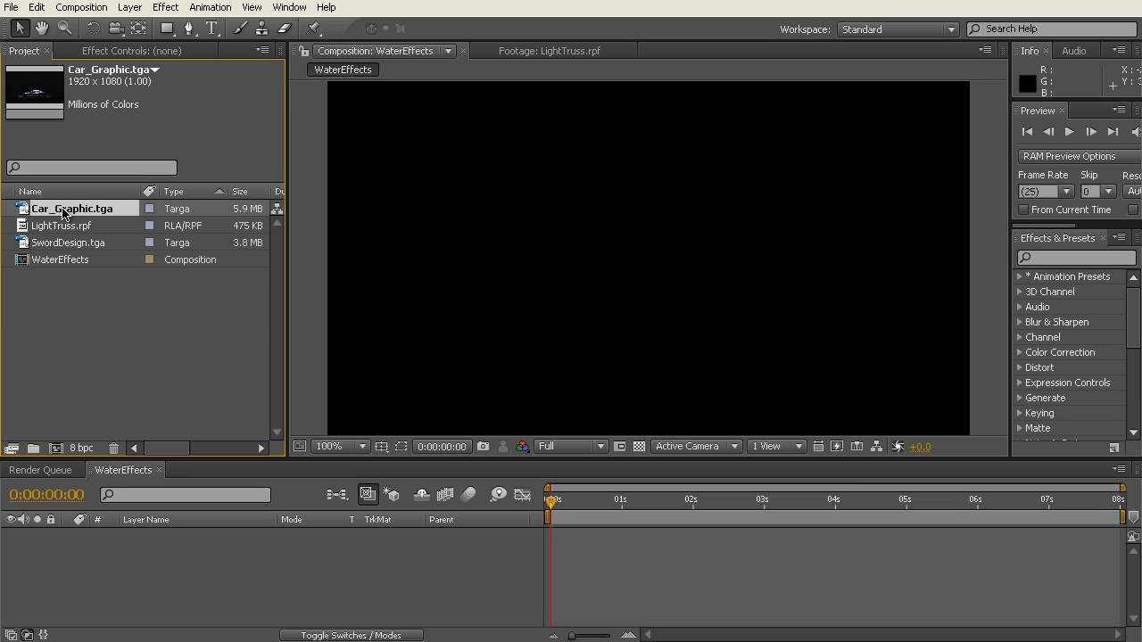
left_click_drag(63, 210, 157, 560)
scroll(540, 301, "down", 3)
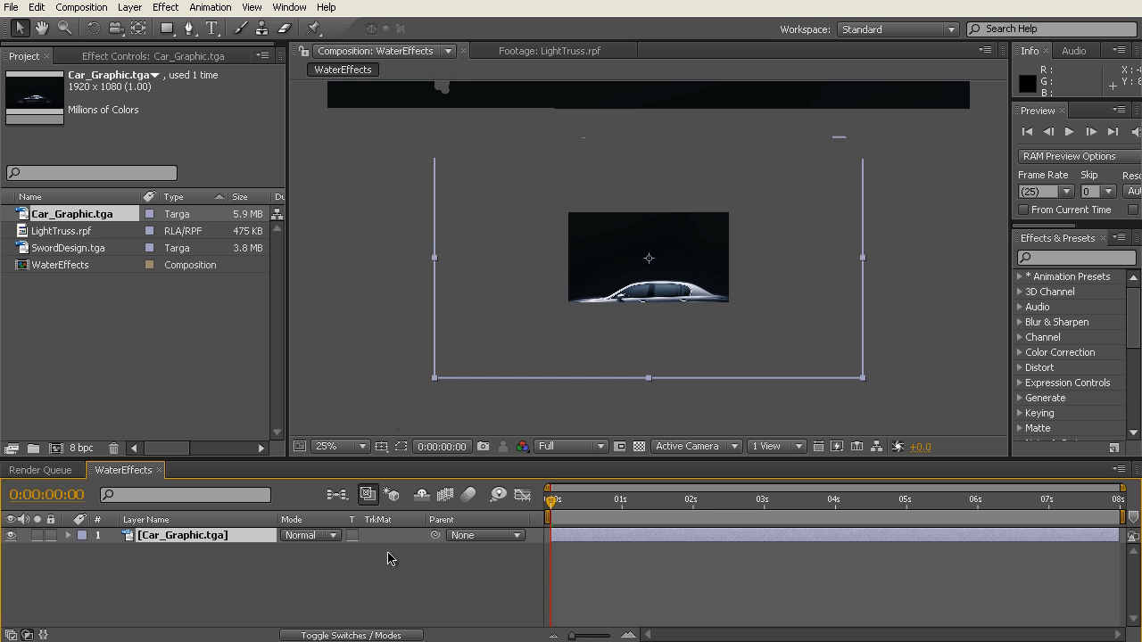
Step: Show source names in the timeline and scale the Car_Graphic.tga layer to fit the composition
left_click(188, 591)
left_click(178, 519)
left_click(191, 540)
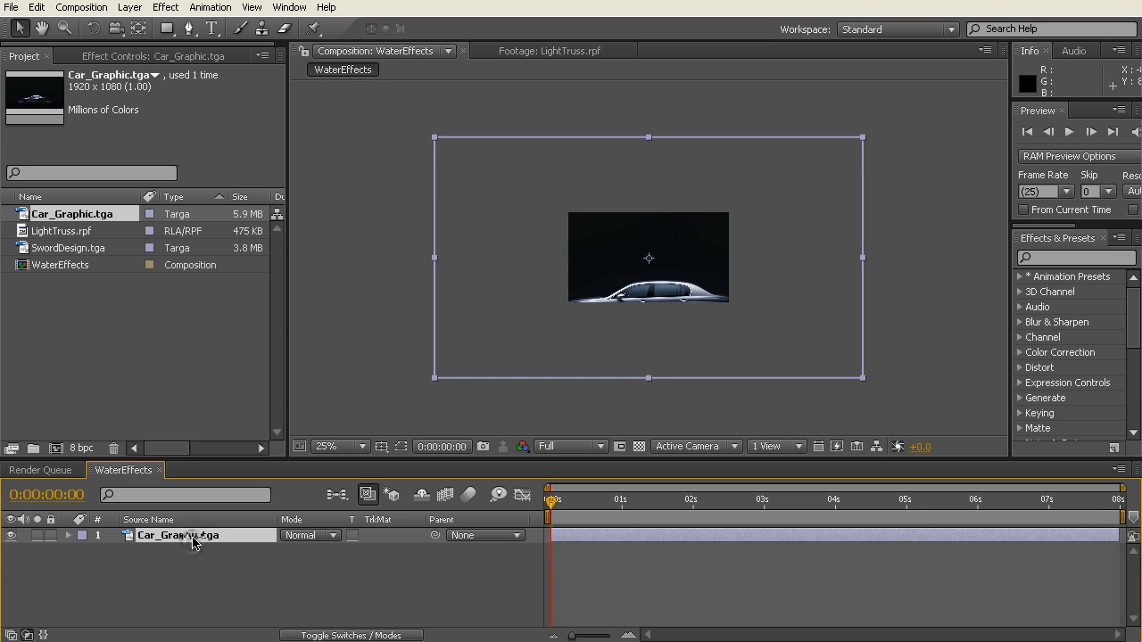
right_click(193, 537)
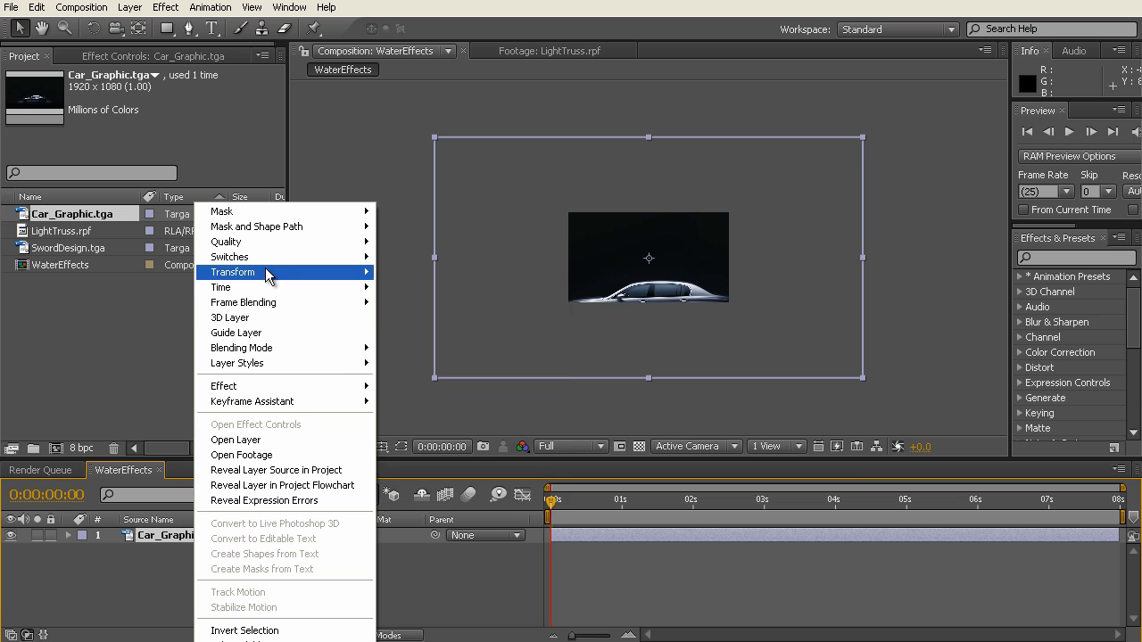
mouse_move(270, 271)
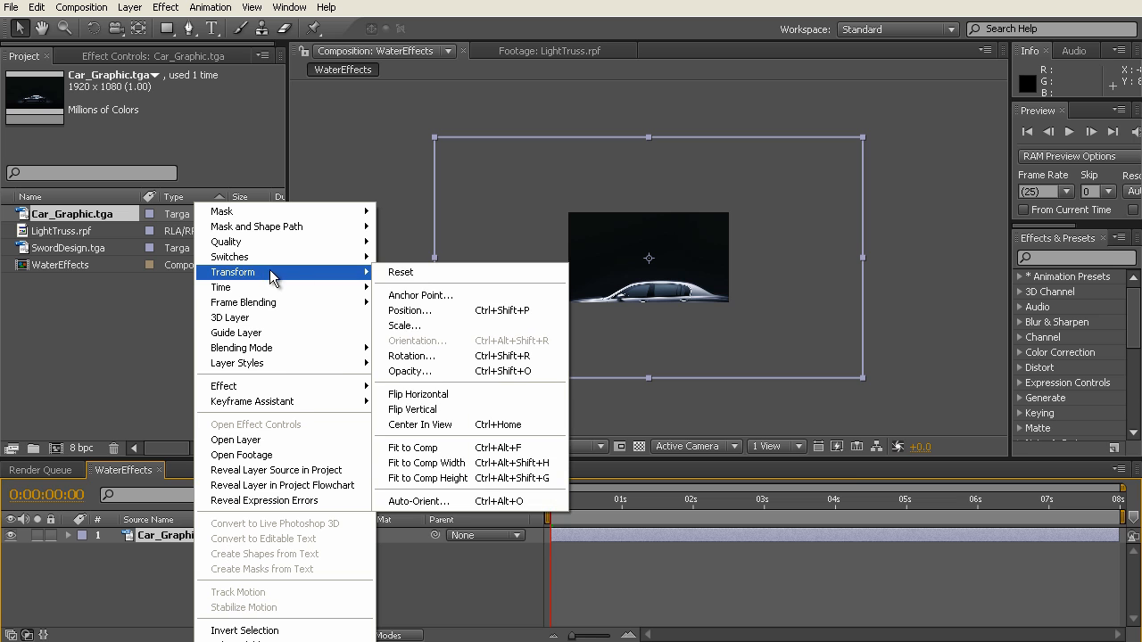
left_click(442, 448)
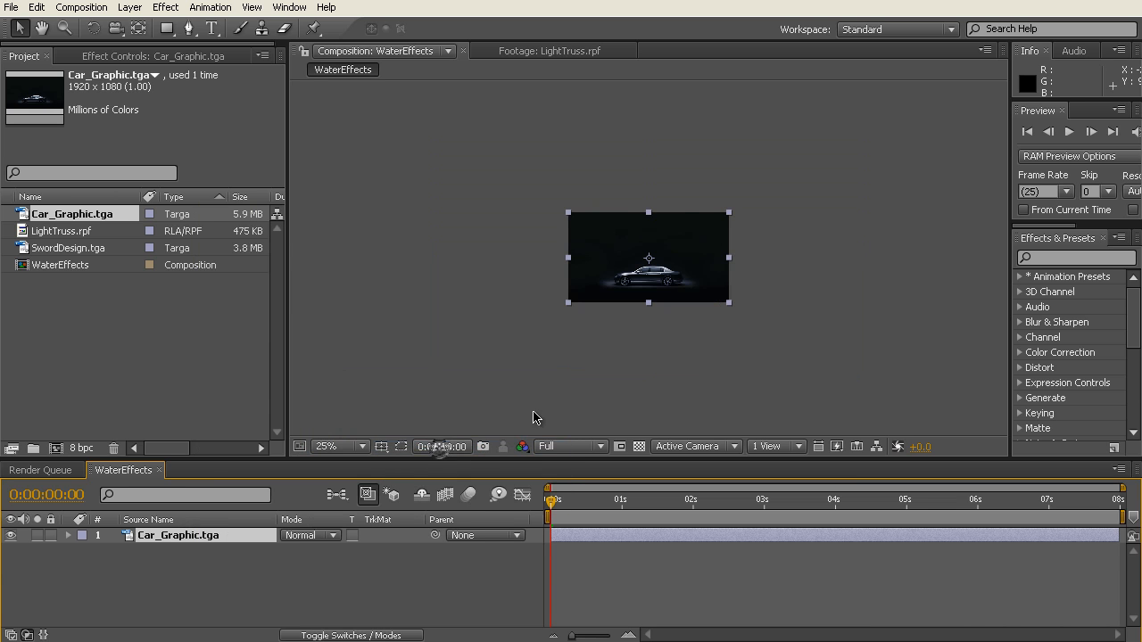
scroll(445, 443, "up", 4)
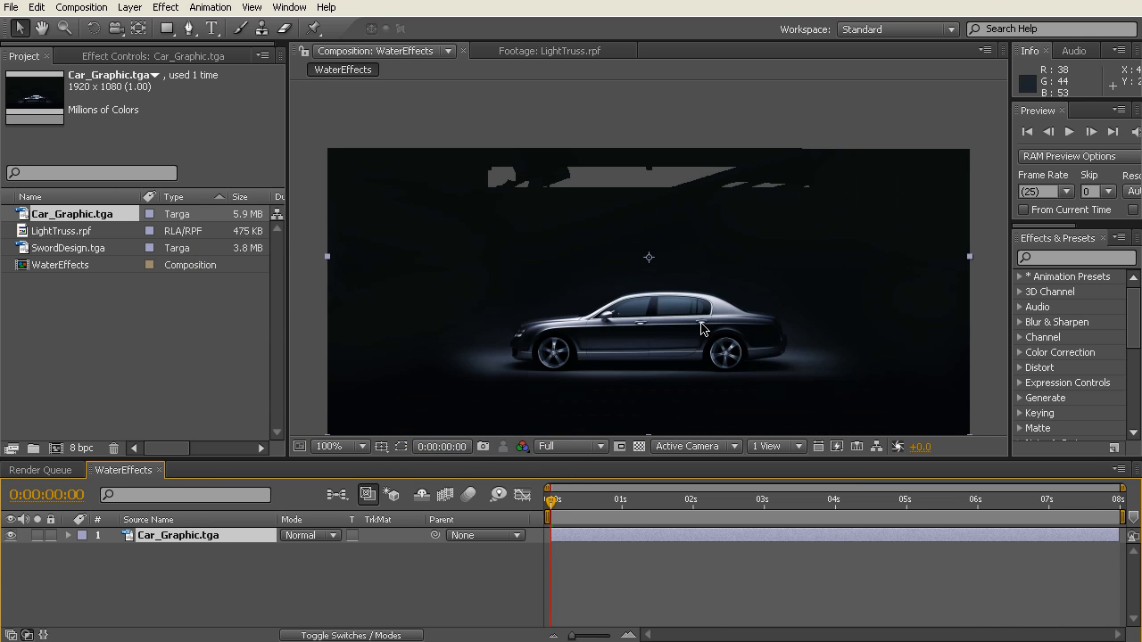
scroll(714, 335, "down", 2)
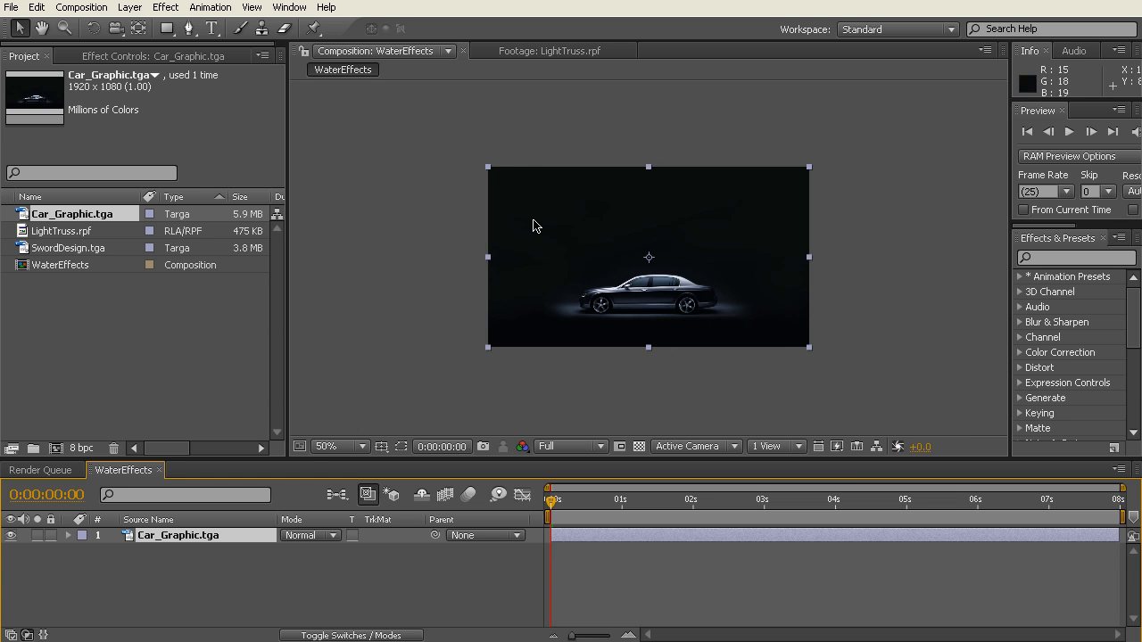
key("period")
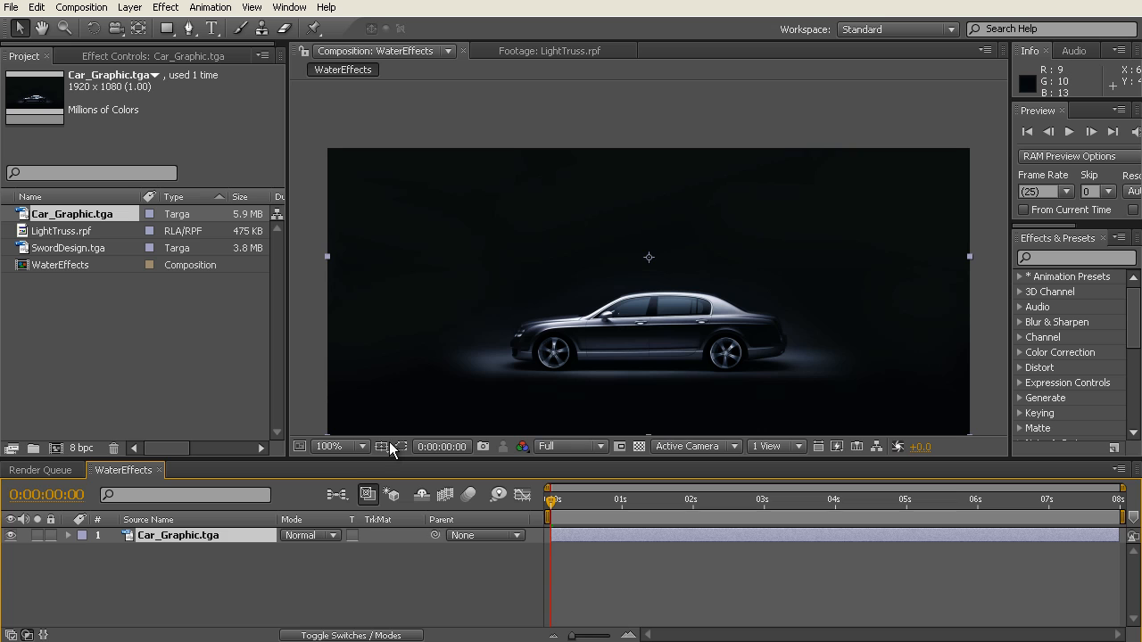
Step: Turn the Car_Graphic.tga layer into a guide layer
left_click(225, 593)
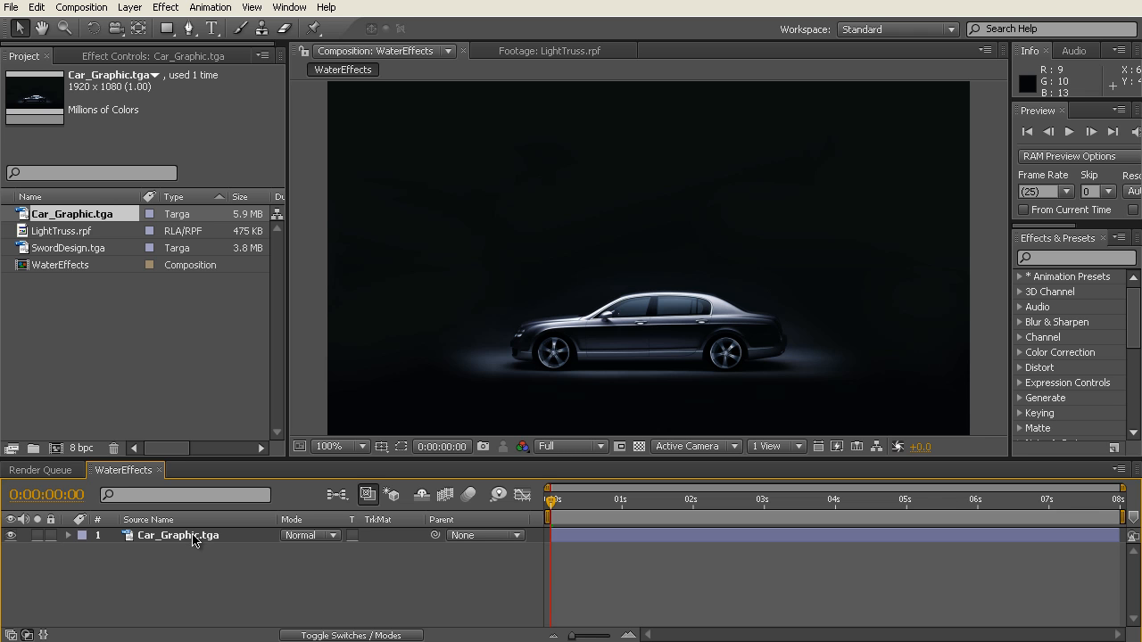
right_click(193, 538)
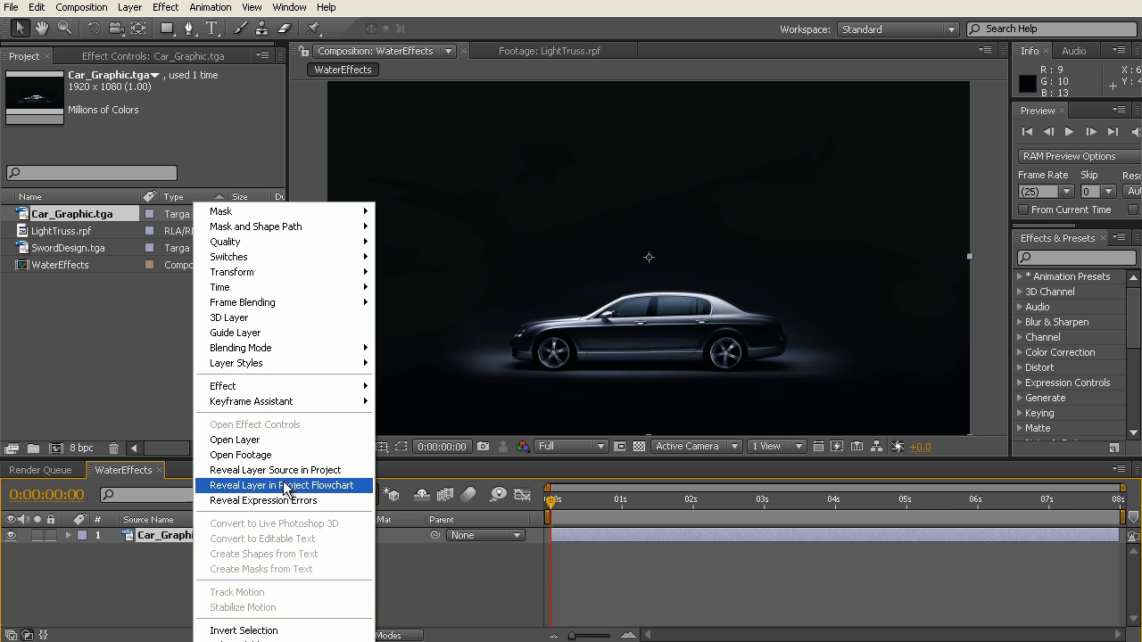
left_click(308, 333)
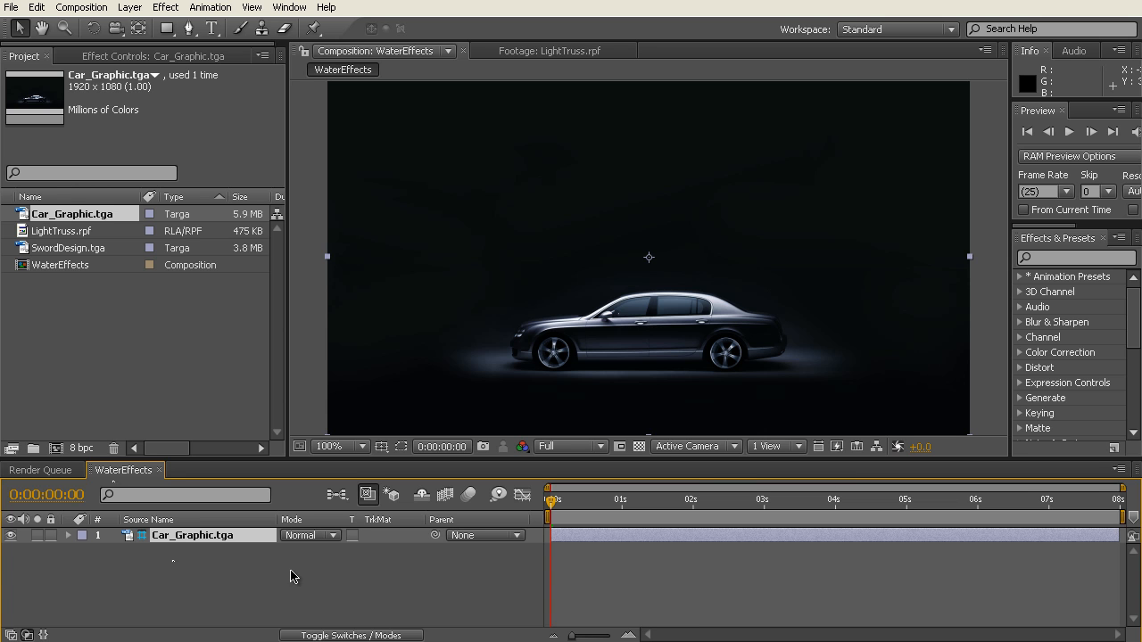
Step: Place LightTruss.rpf above the Car_Graphic.tga layer in the WaterEffects composition and turn it into a guide layer
left_click(257, 589)
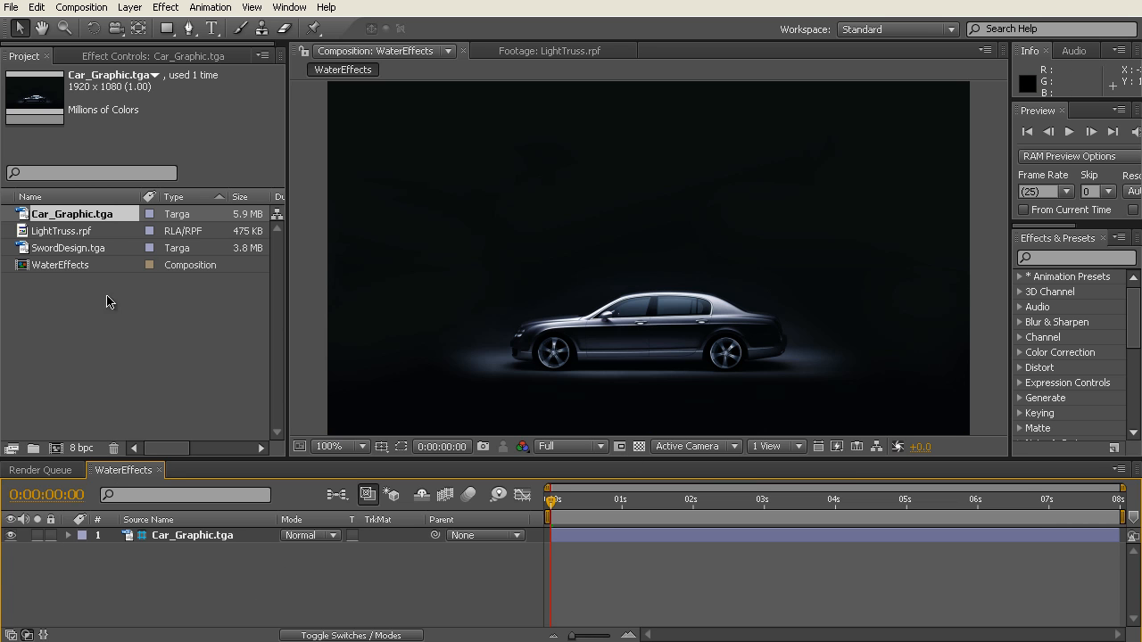
left_click(83, 233)
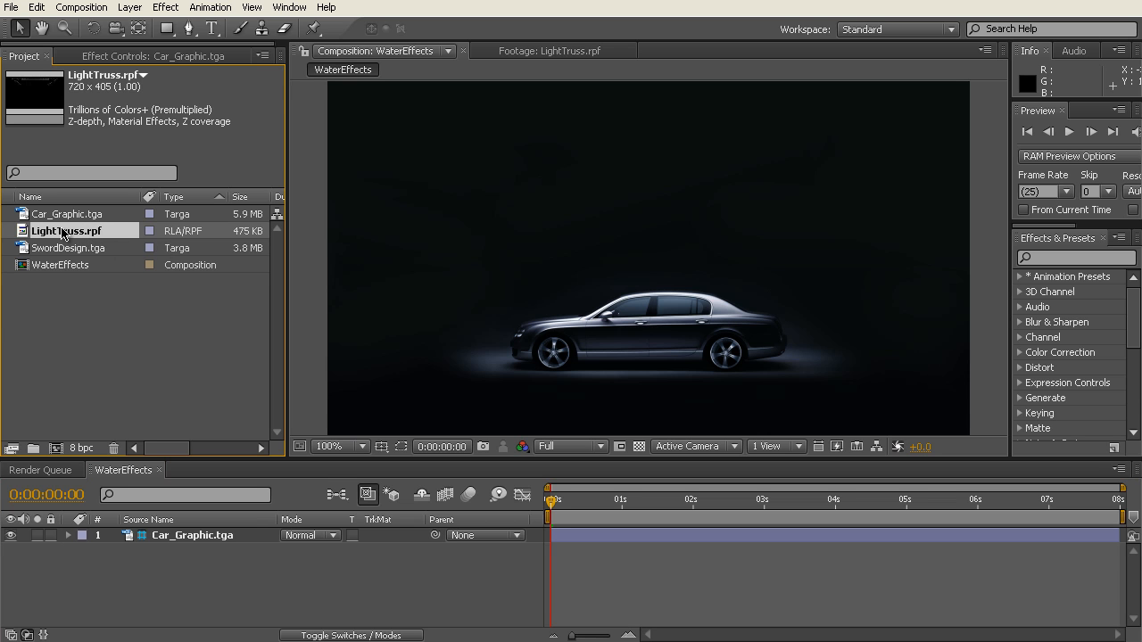
left_click_drag(69, 234, 174, 546)
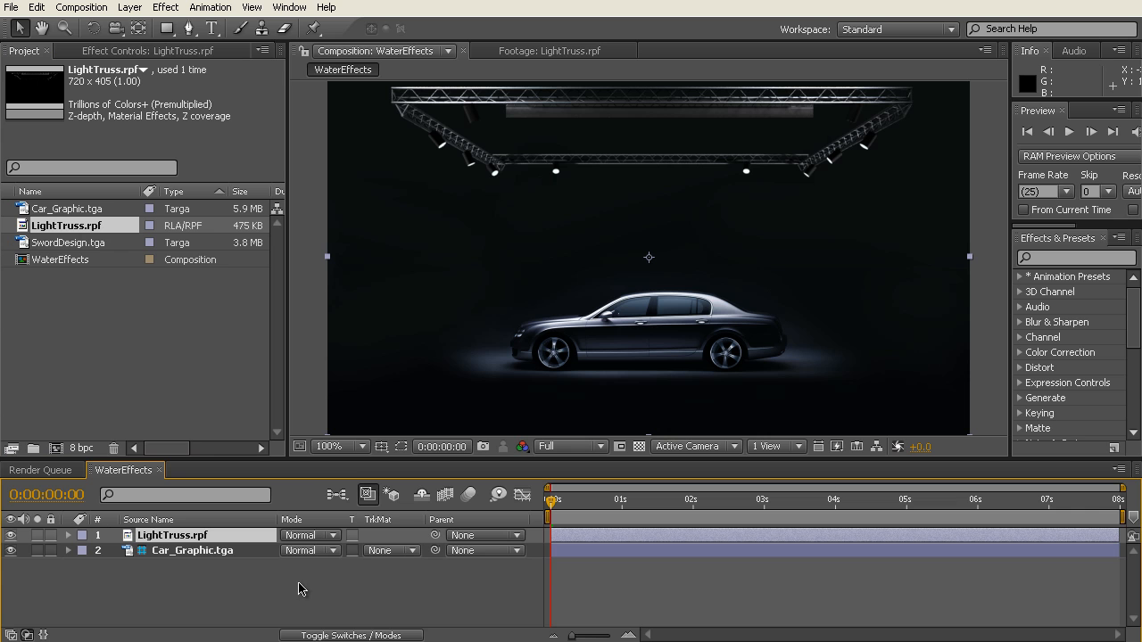
right_click(200, 538)
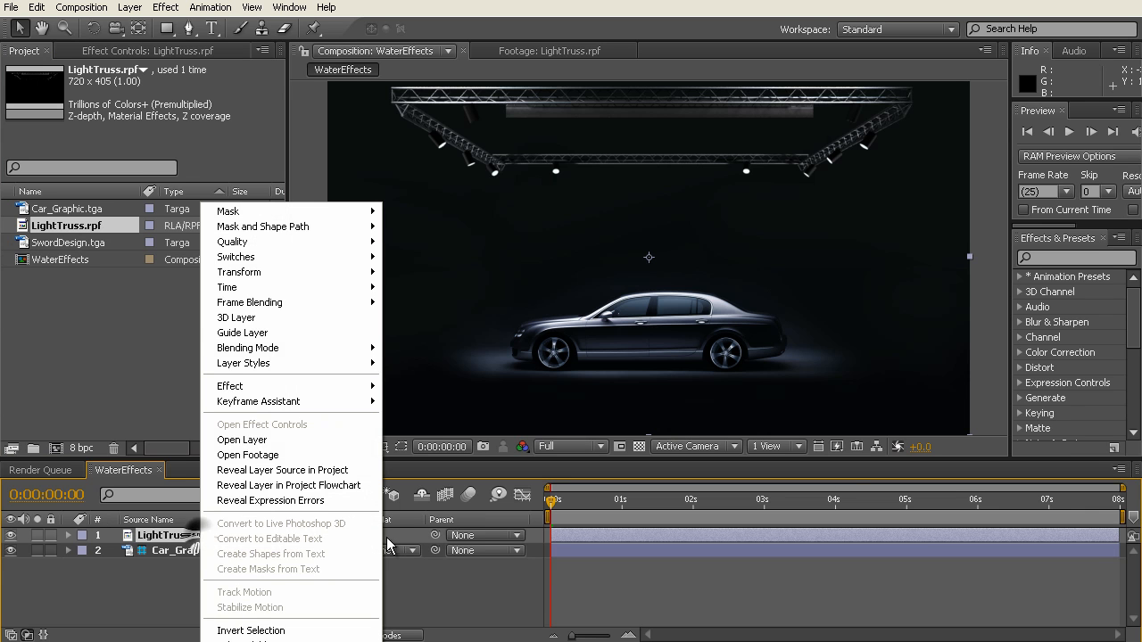
left_click(297, 333)
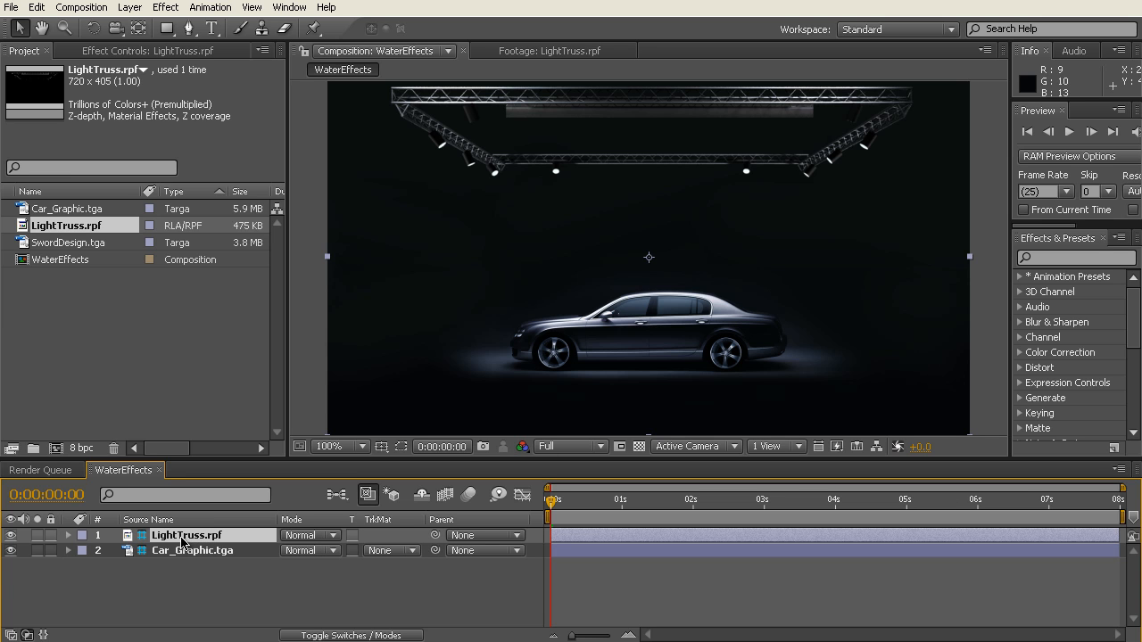
left_click(281, 581)
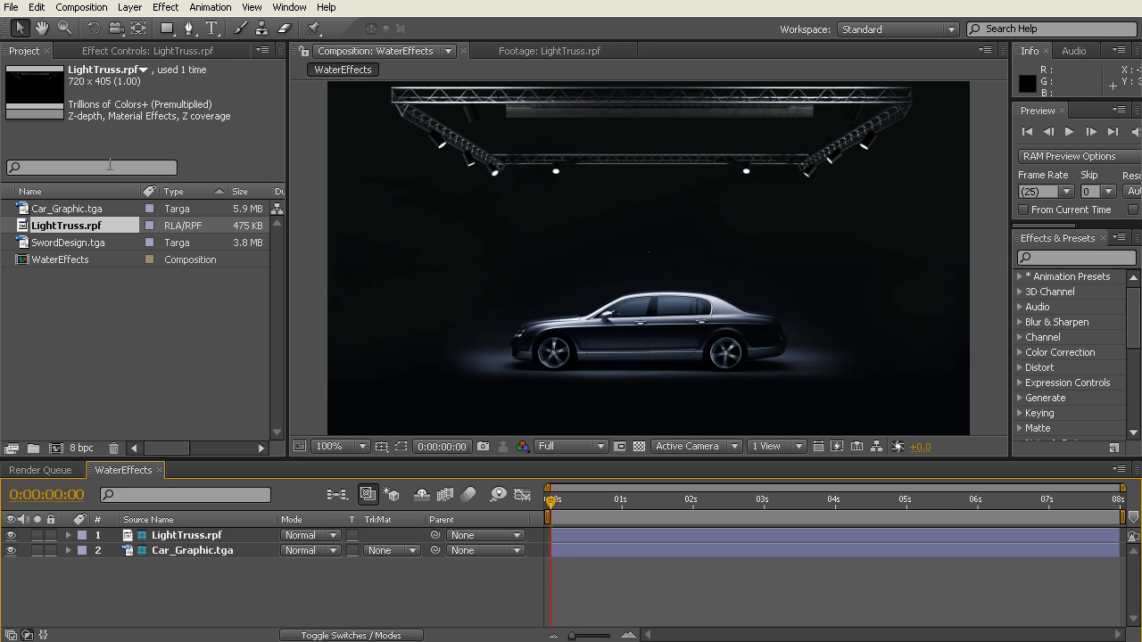
Step: Insert SwordDesign.tga between the LightTruss.rpf and Car_Graphic.tga layers and move the sword down to bring its hilt into the frame
left_click(78, 334)
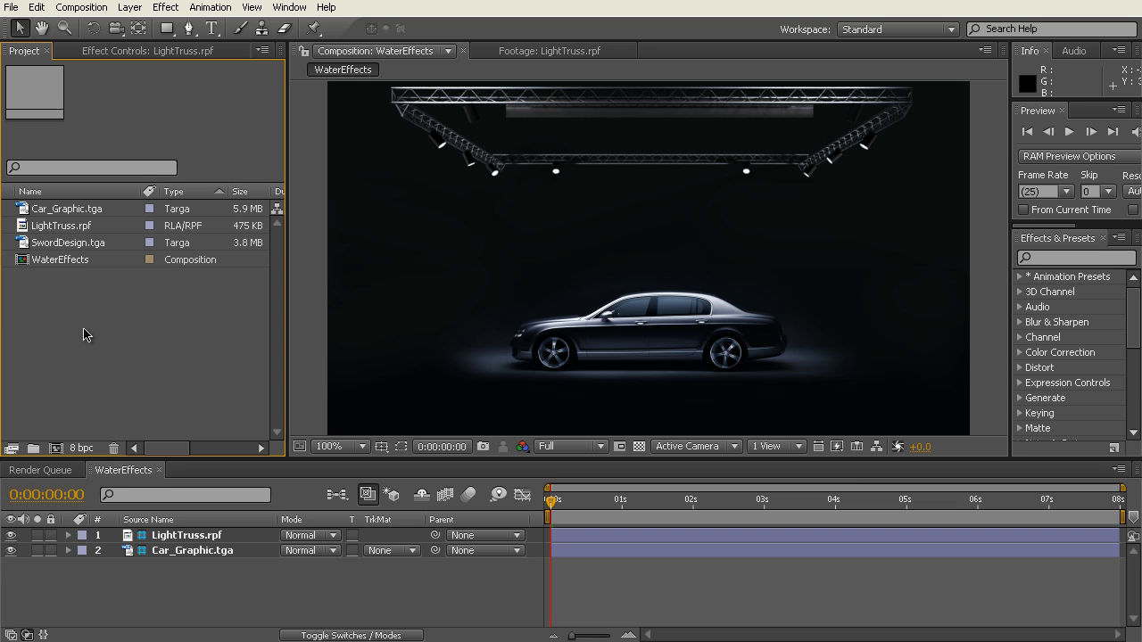
left_click(75, 246)
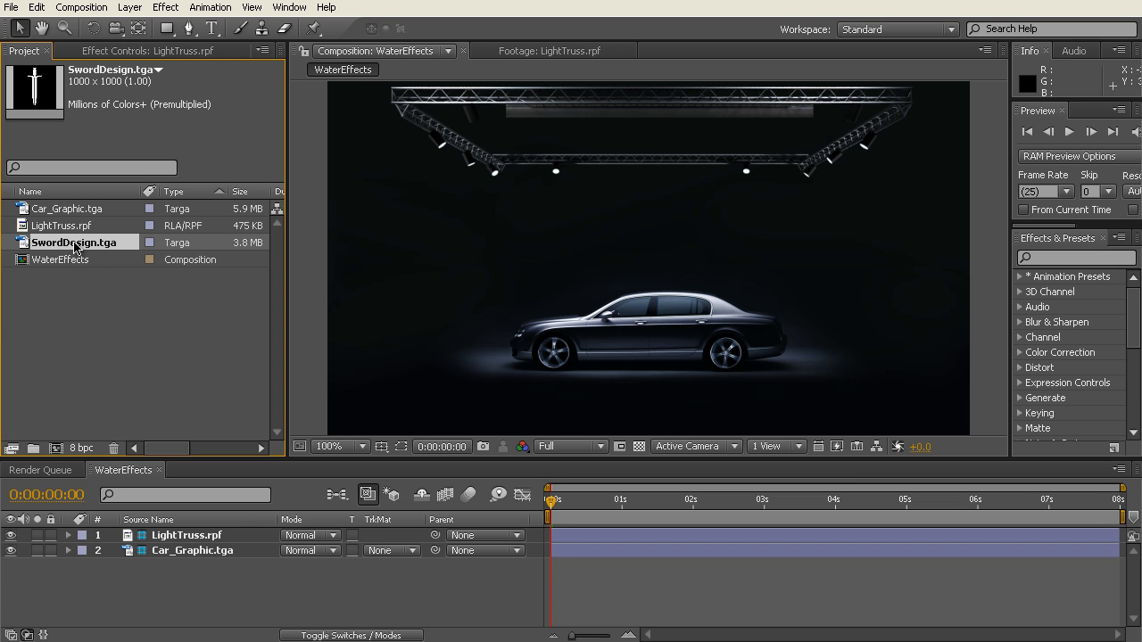
left_click_drag(78, 246, 158, 541)
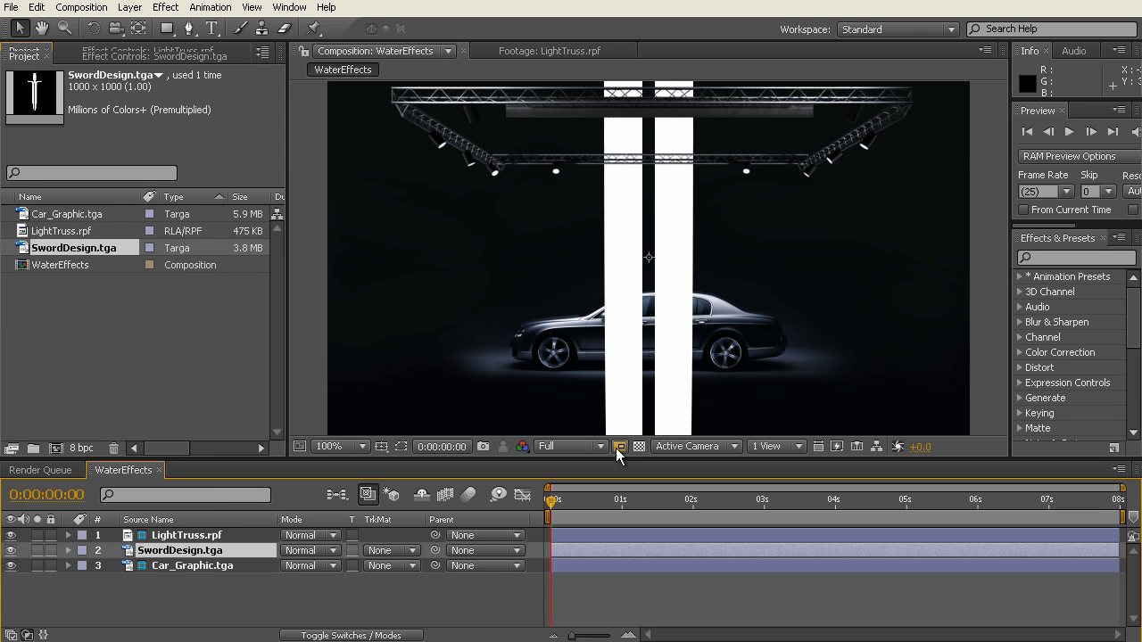
scroll(649, 261, "down", 2)
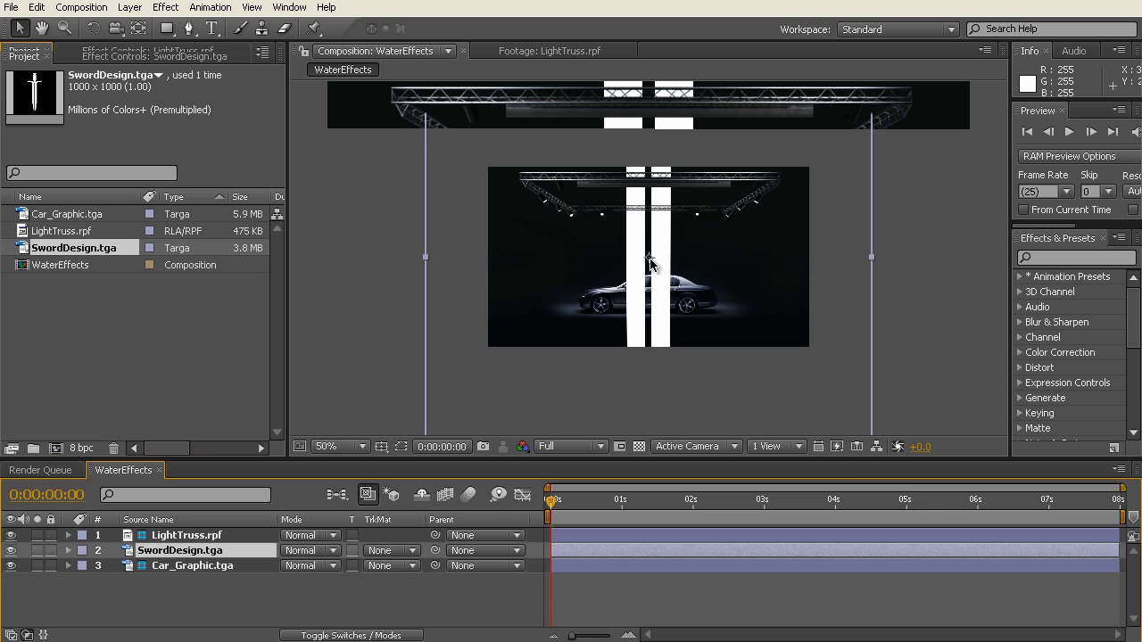
scroll(650, 259, "down", 1)
scroll(649, 258, "up", 2)
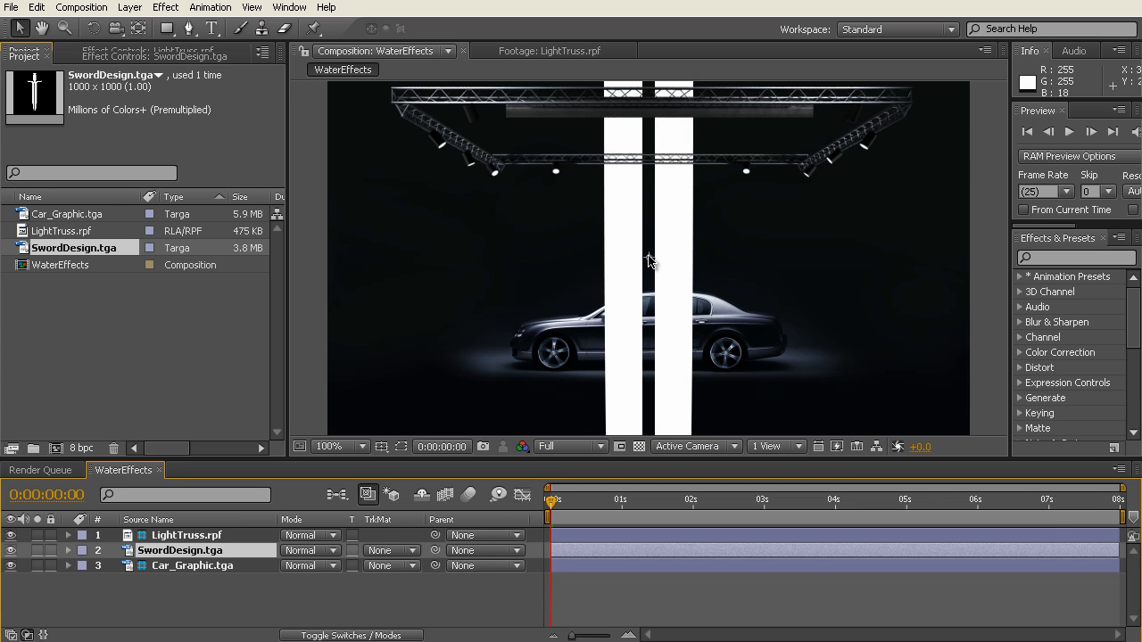
scroll(649, 256, "down", 1)
left_click_drag(662, 100, 666, 230)
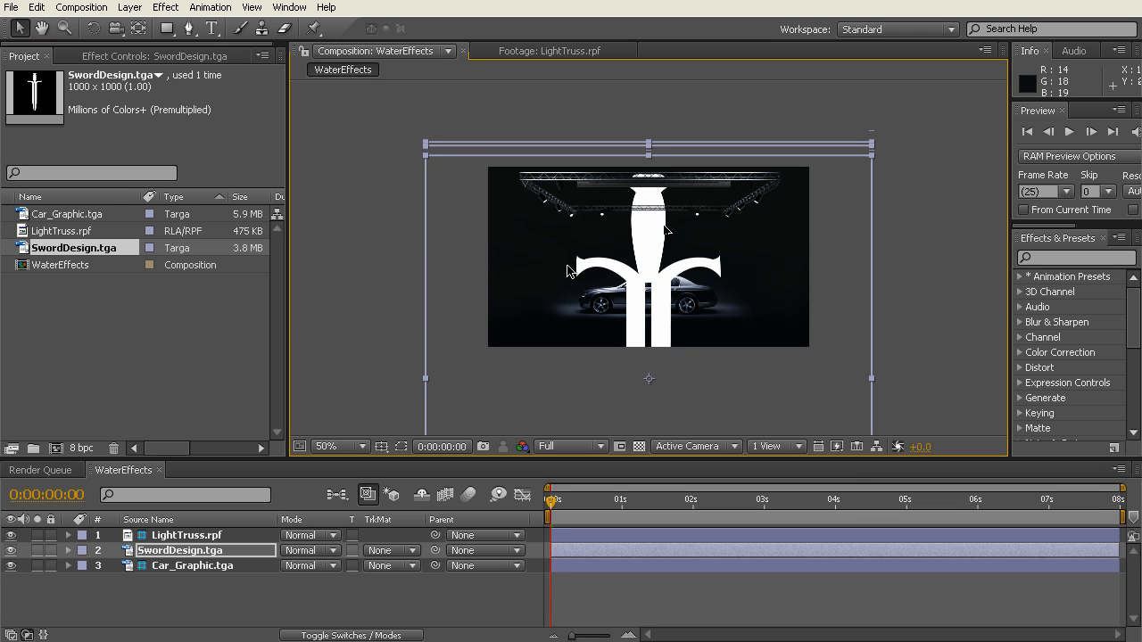
Step: Scale the SwordDesign.tga layer down to 52% and reposition the sword so its guard sits over the car
left_click(176, 552)
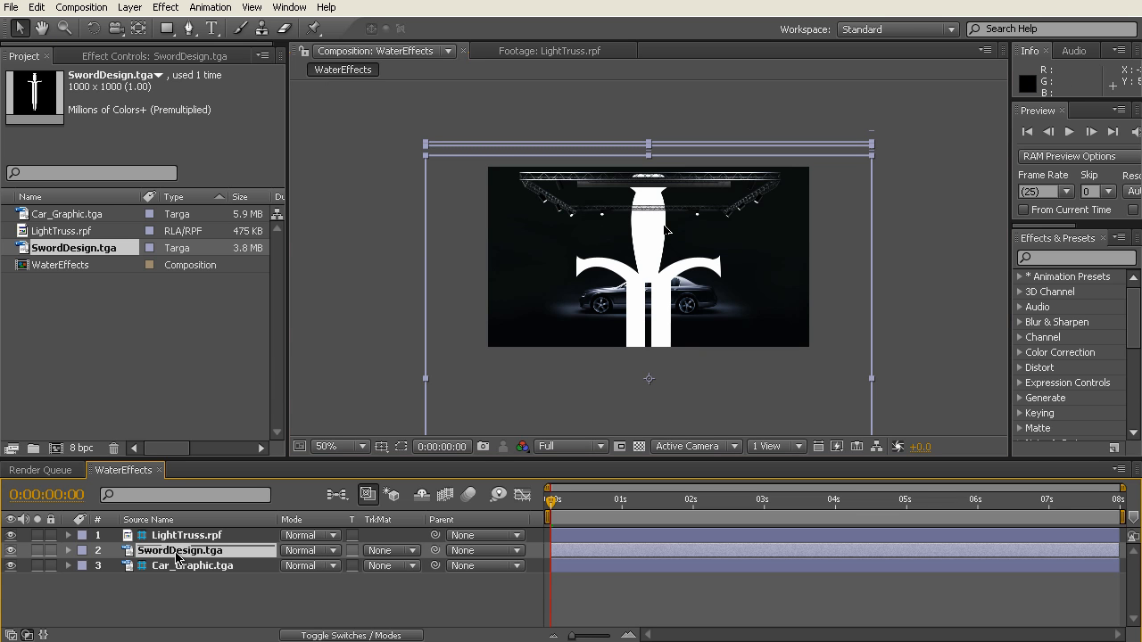
key("s")
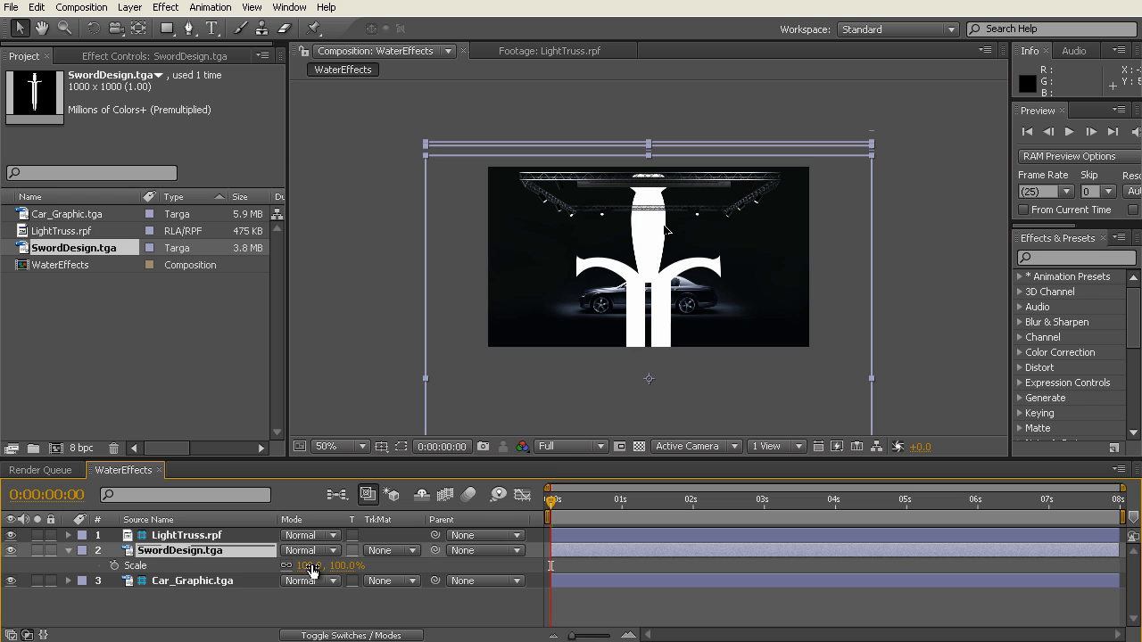
left_click_drag(308, 566, 273, 565)
left_click_drag(651, 409, 653, 378)
scroll(678, 287, "up", 2)
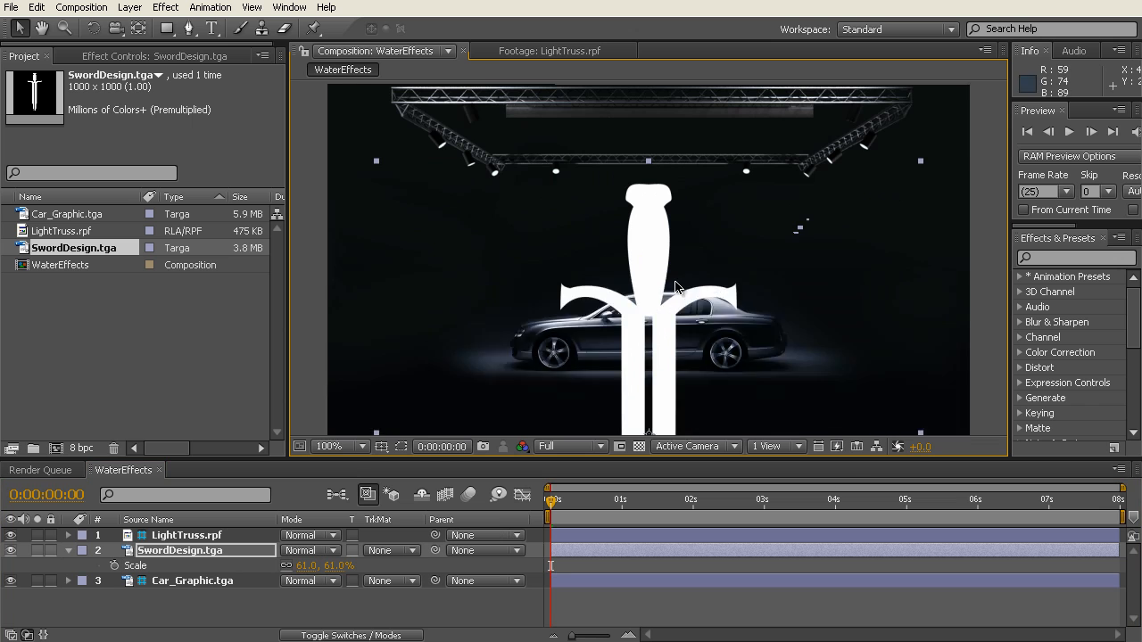
scroll(680, 295, "down", 1)
scroll(683, 317, "up", 1)
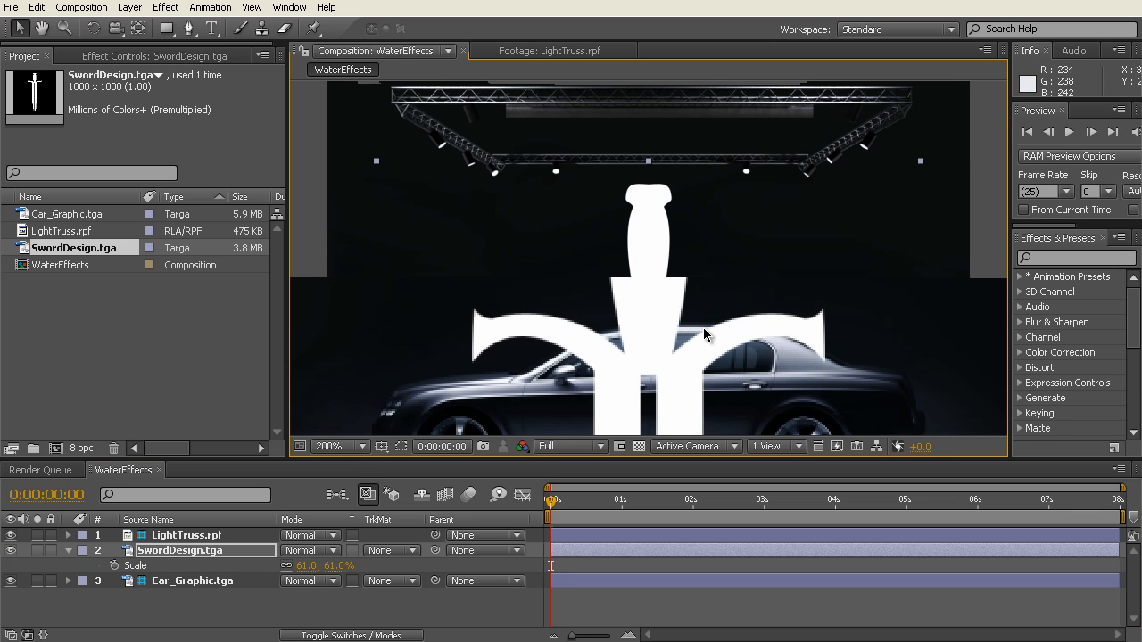
left_click_drag(312, 566, 295, 566)
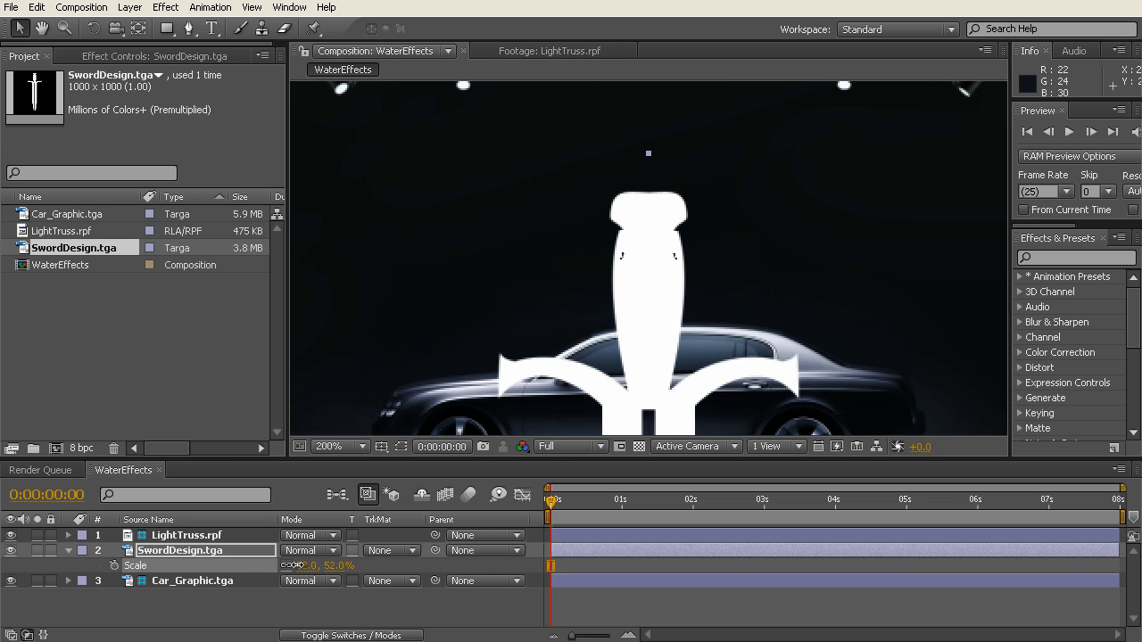
left_click_drag(688, 424, 679, 330)
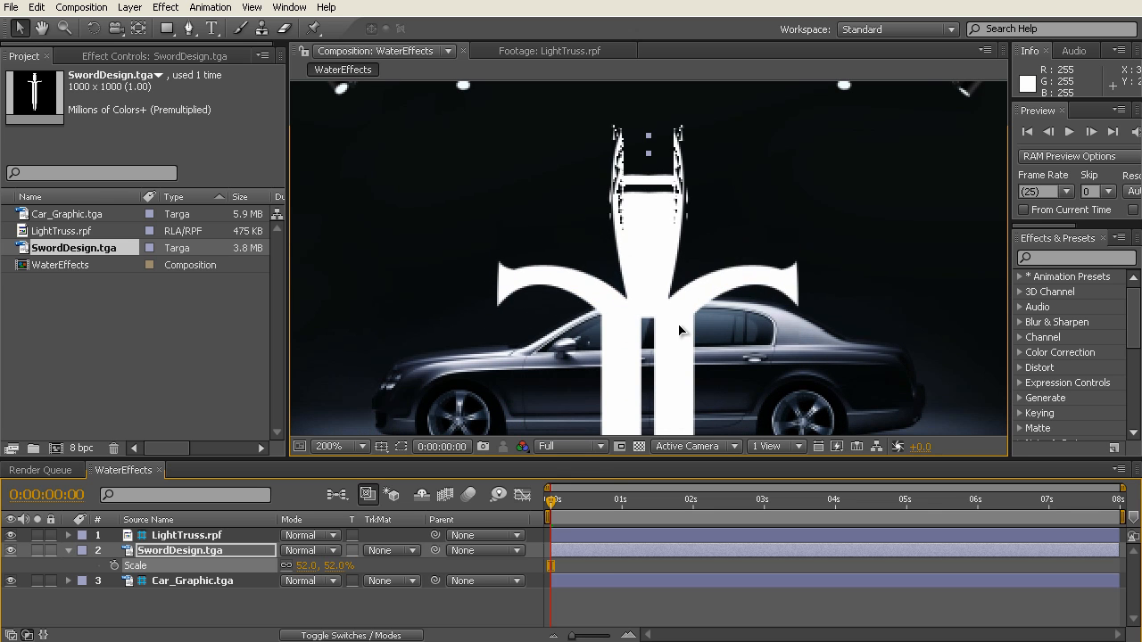
Step: Move the sword up so its hilt is behind the light truss and its tip meets the frame's lower edge
key("comma")
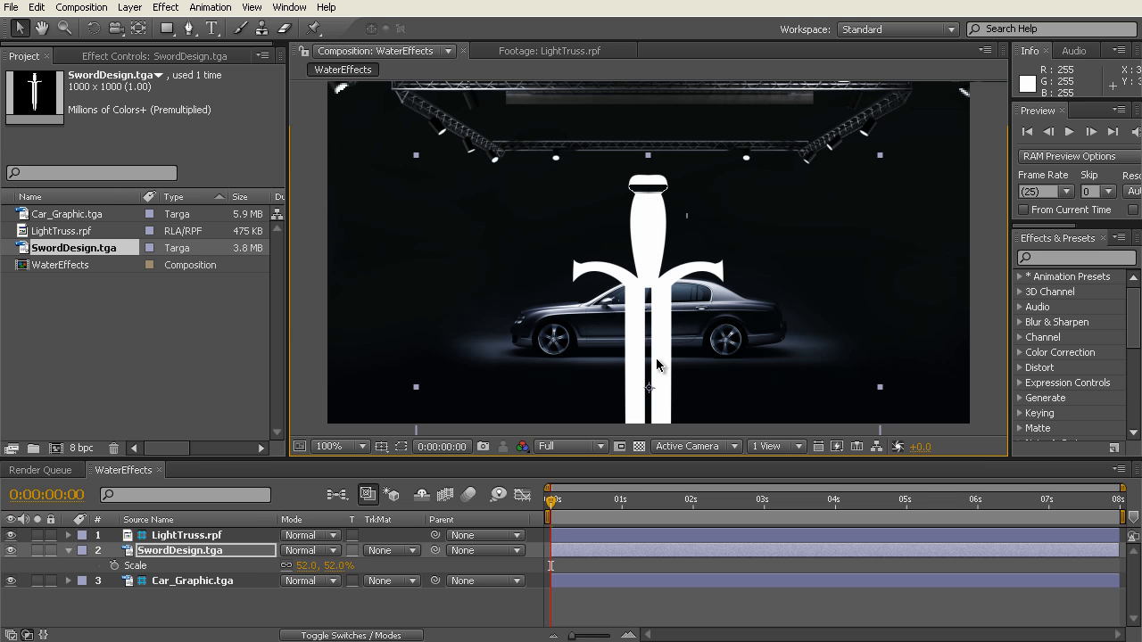
key("comma")
key("period")
key("comma")
left_click_drag(663, 357, 654, 284)
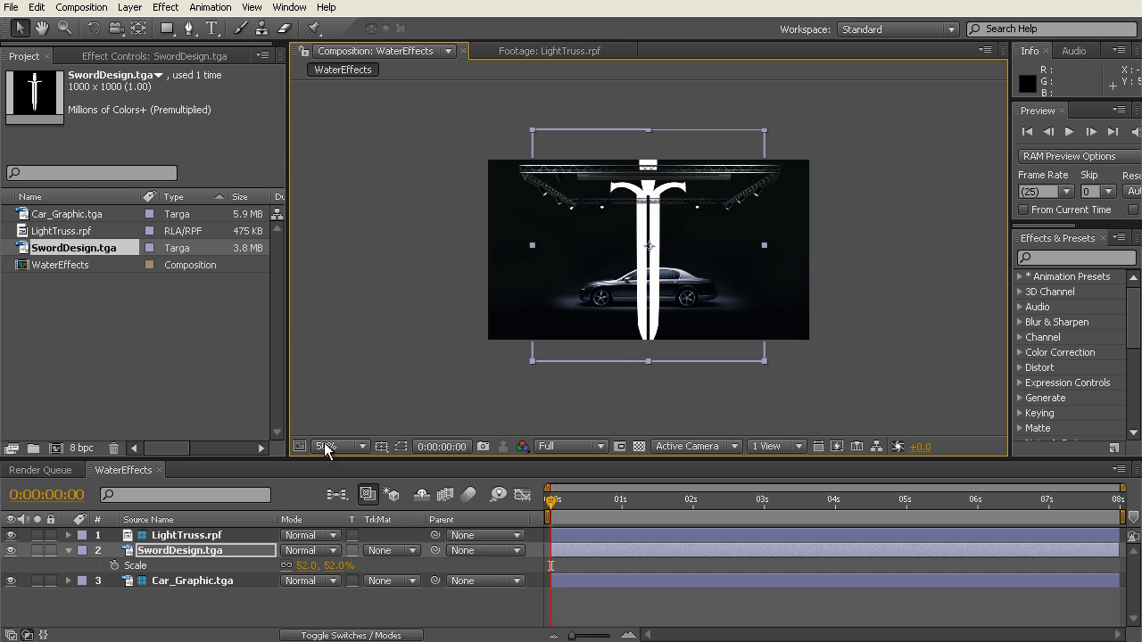
left_click(153, 614)
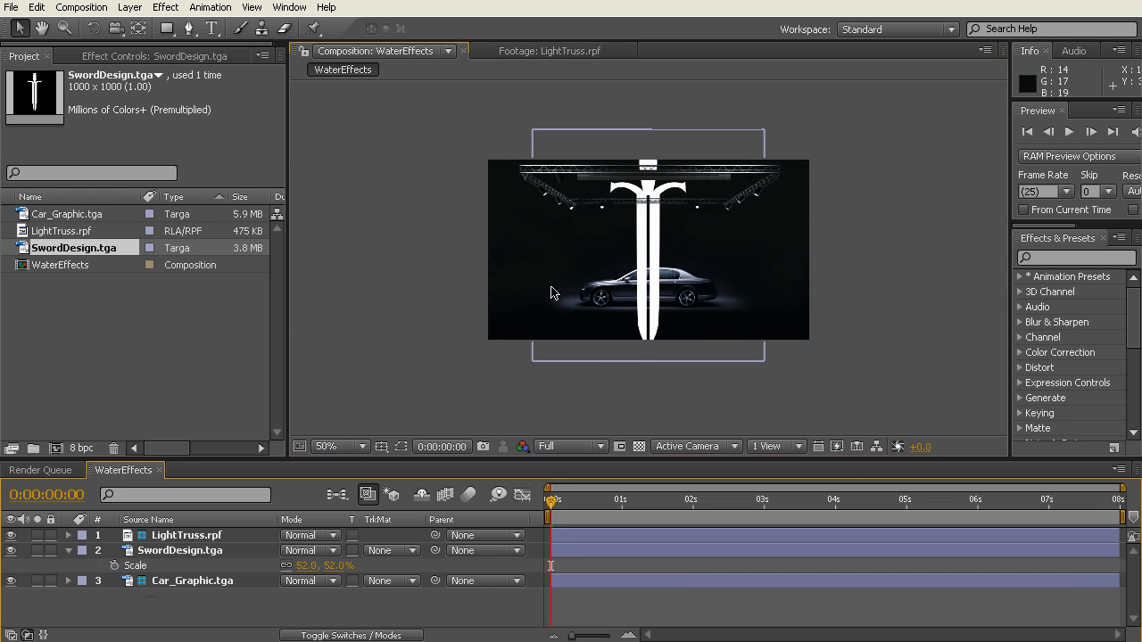
key("period")
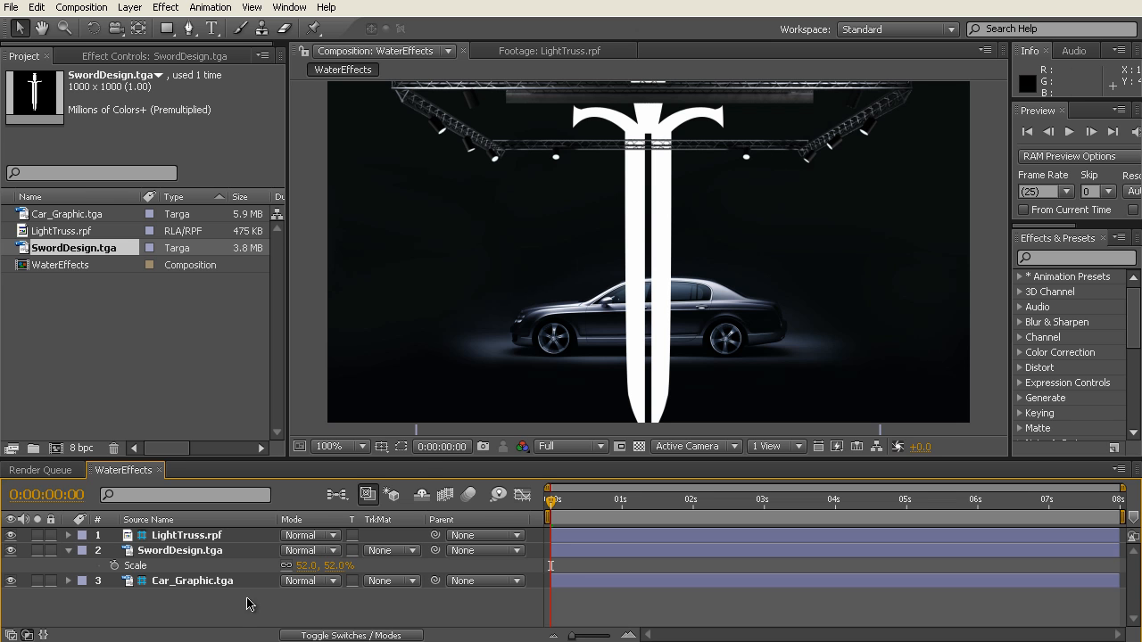
Step: Start a new solid layer and set its colour to white
left_click(128, 9)
mouse_move(143, 27)
left_click(464, 43)
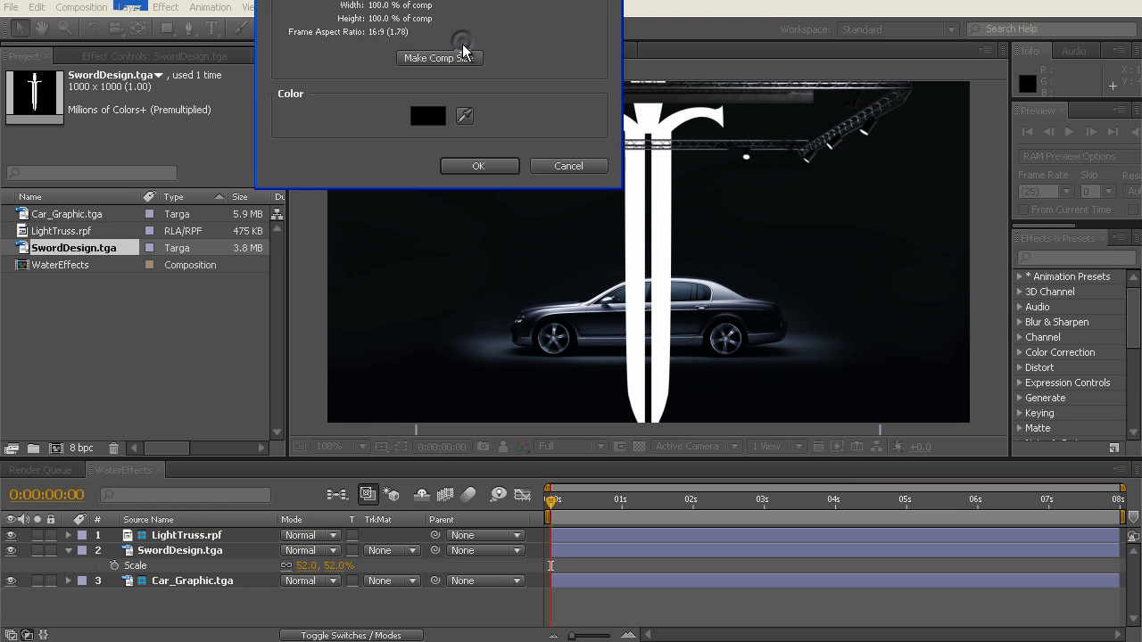
left_click(580, 453)
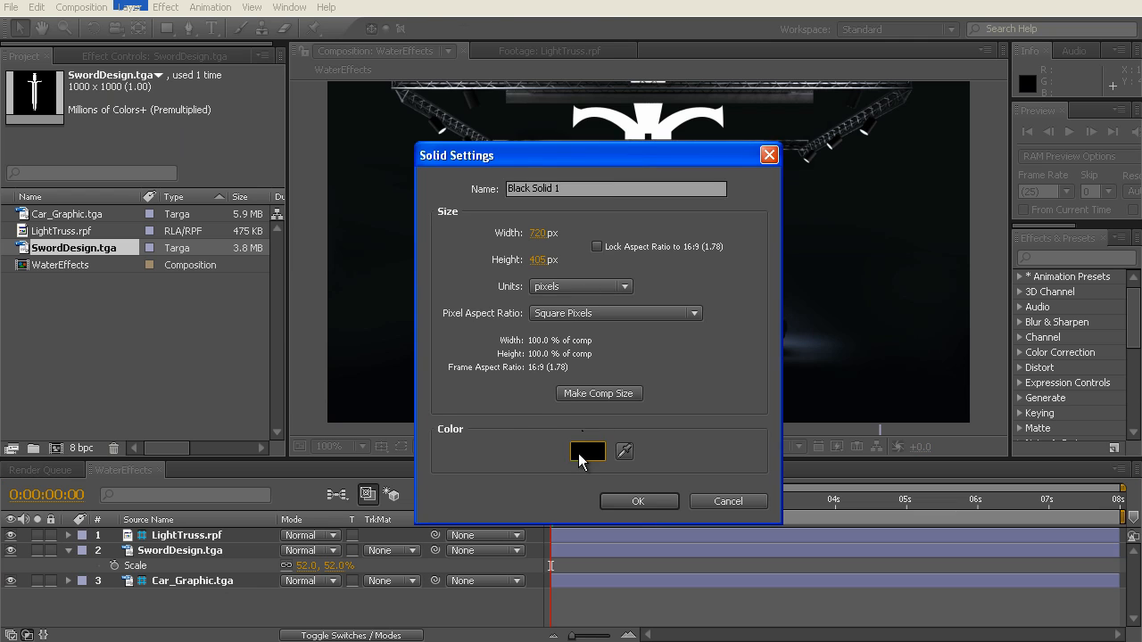
left_click_drag(240, 63, 172, 25)
left_click(587, 23)
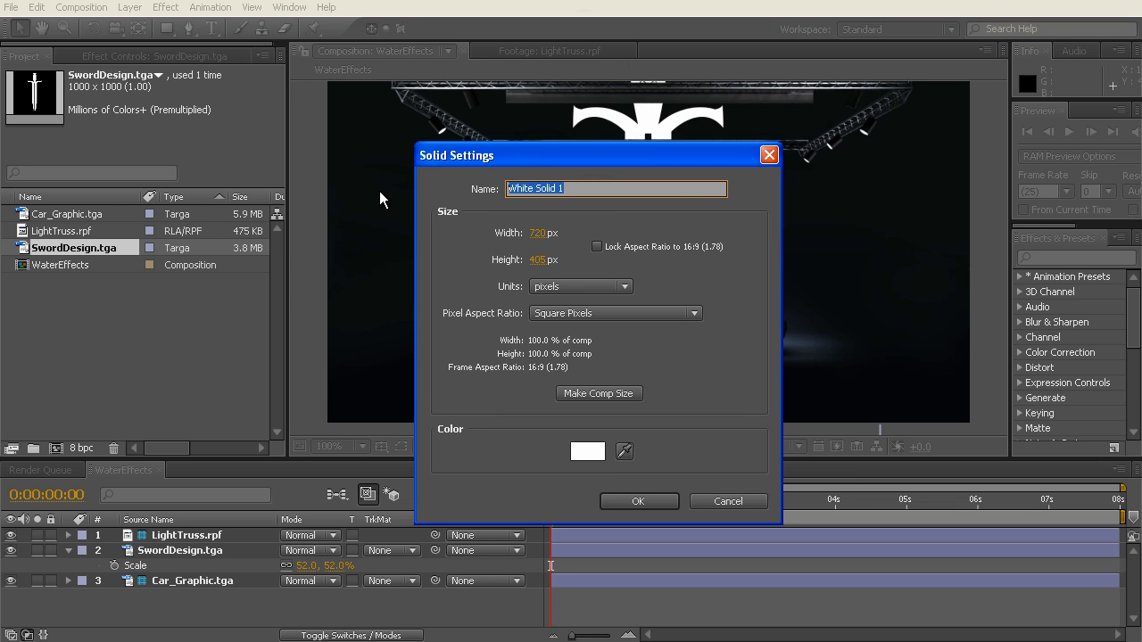
Step: Name the solid DropletMask, set its height to 15 px and create it
type("DropletMask")
left_click(540, 264)
type("15")
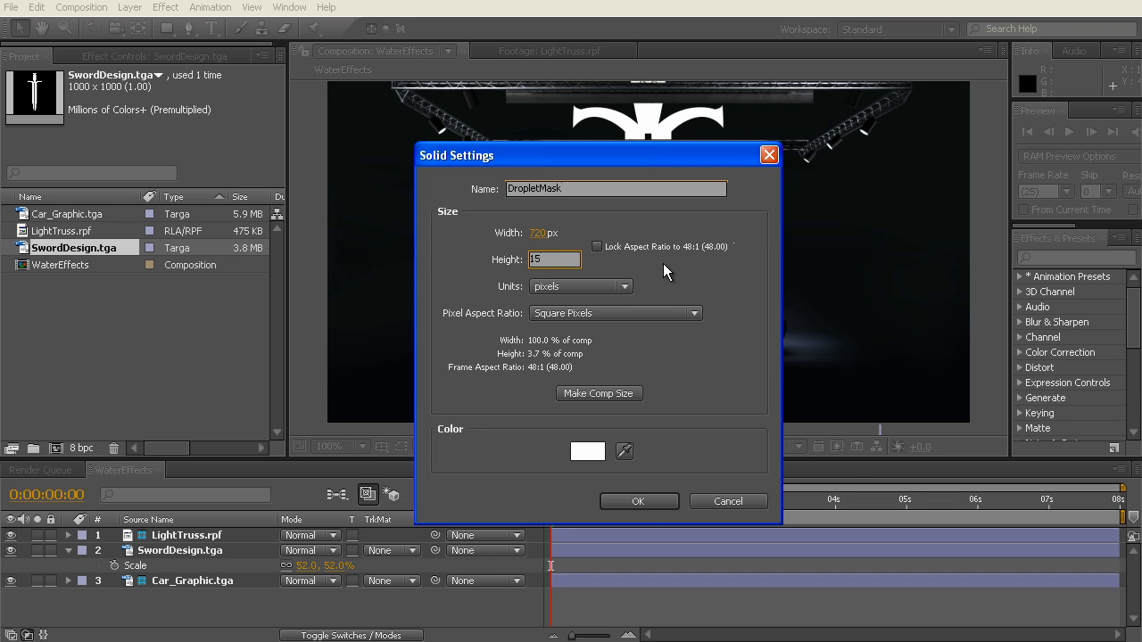
left_click(638, 501)
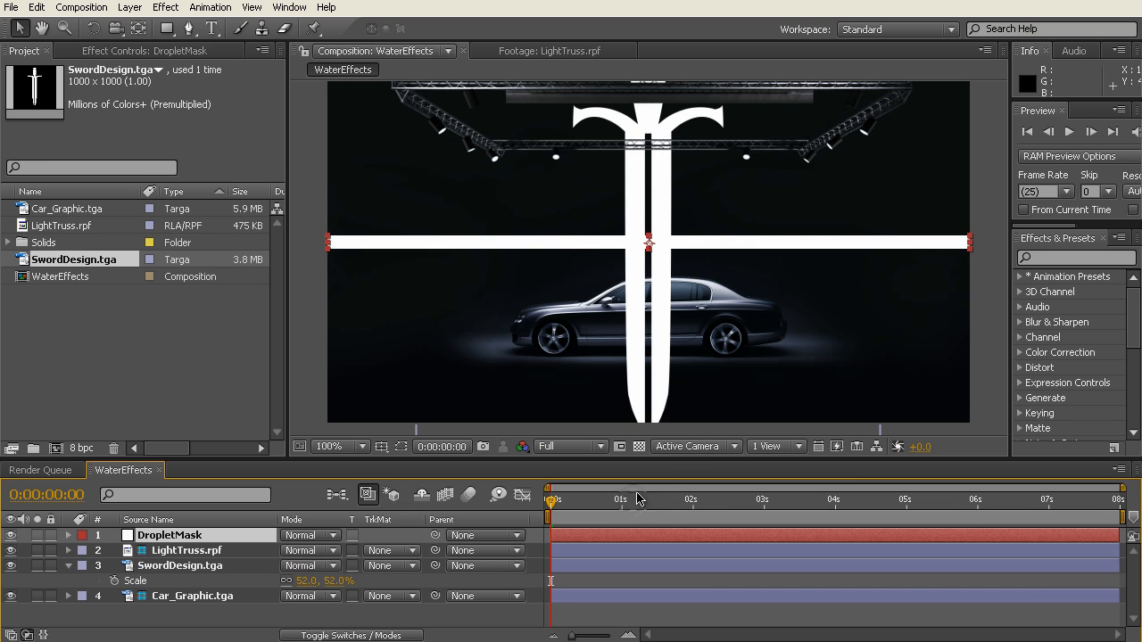
Step: Solo the DropletMask layer to check it, place it directly below LightTruss.rpf in the layer order, and turn solo off
key("comma")
key("comma")
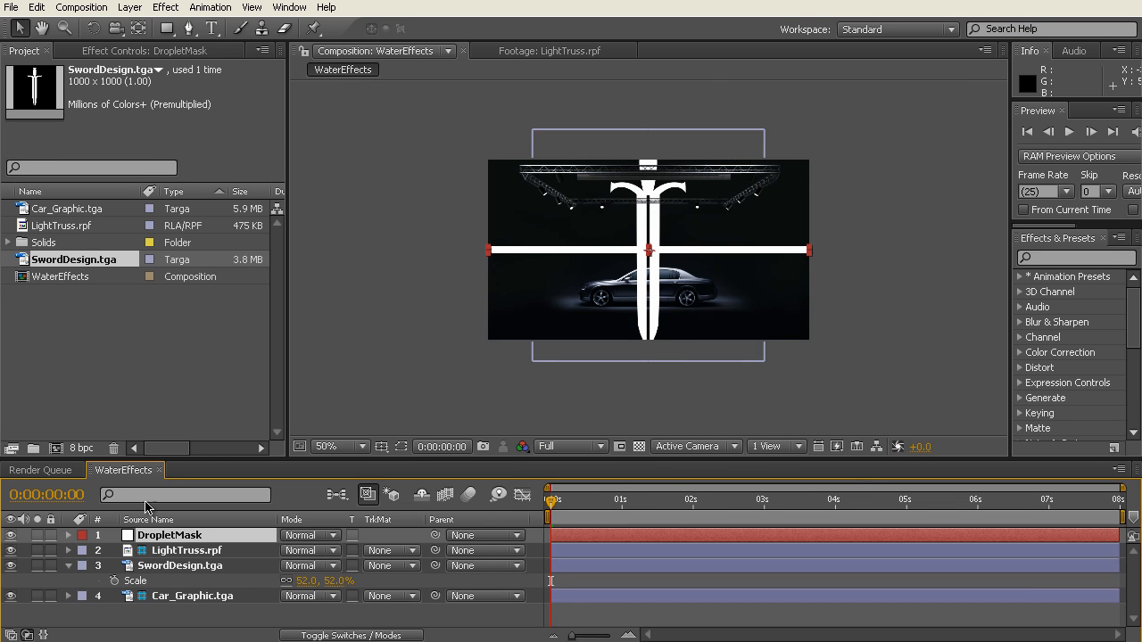
left_click(37, 536)
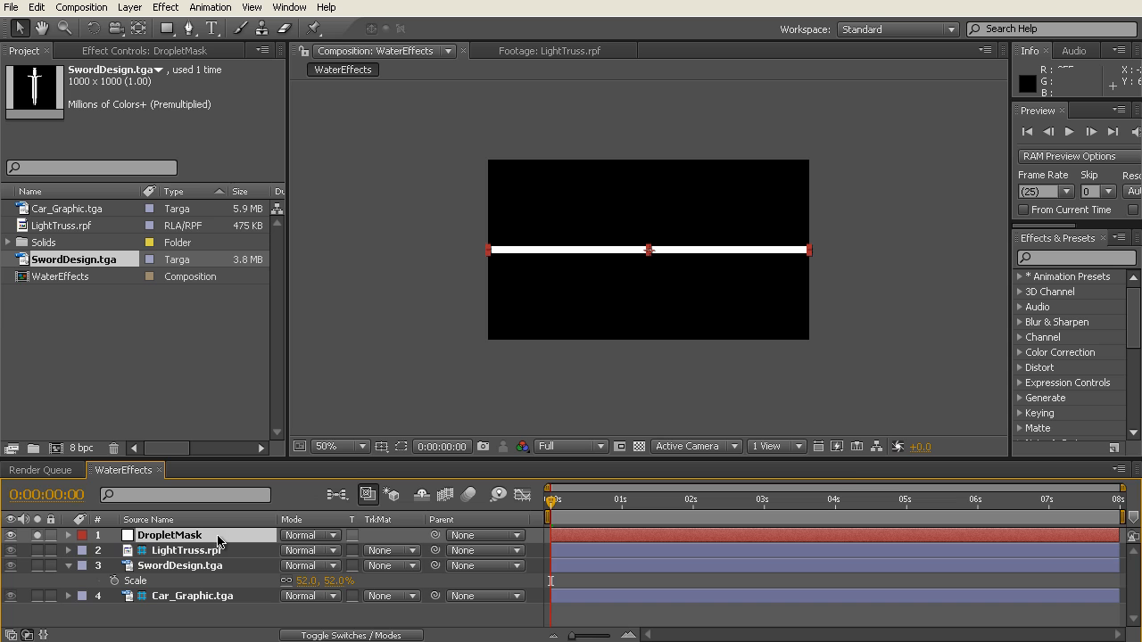
left_click_drag(218, 541, 227, 562)
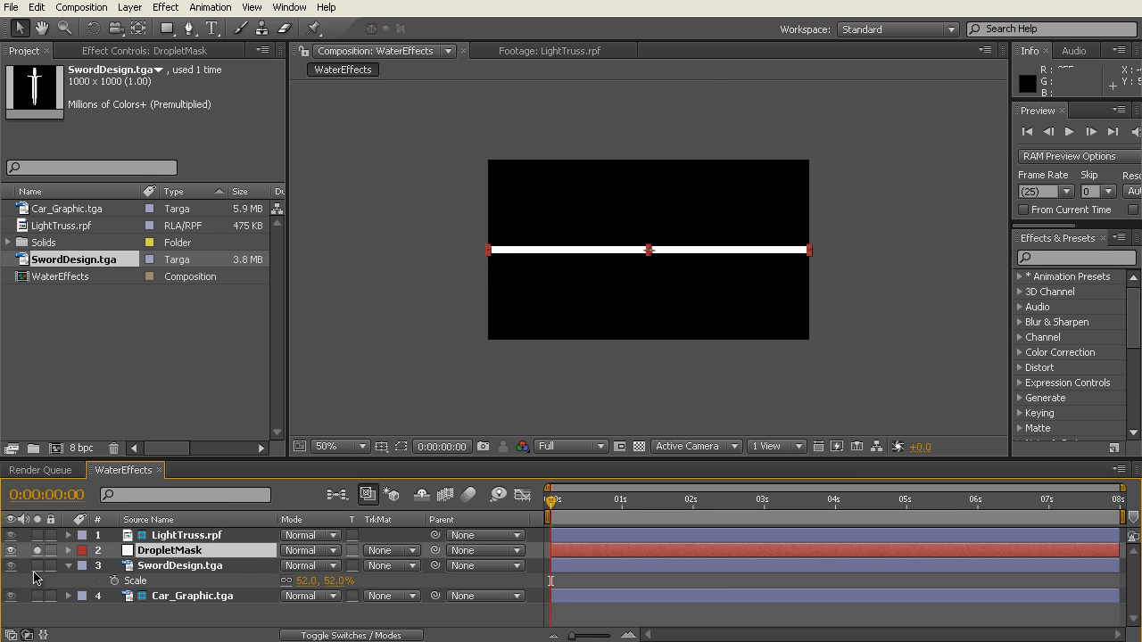
left_click(38, 550)
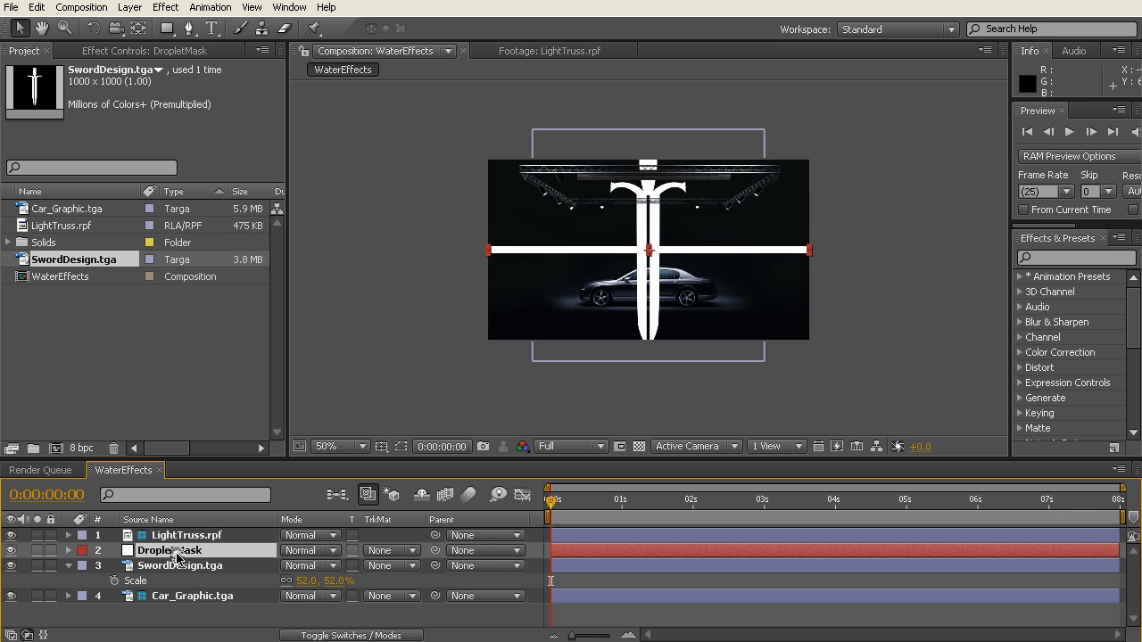
Step: Move the DropletMask strip up behind the light truss, just above the sword's guard
left_click_drag(694, 255, 694, 177)
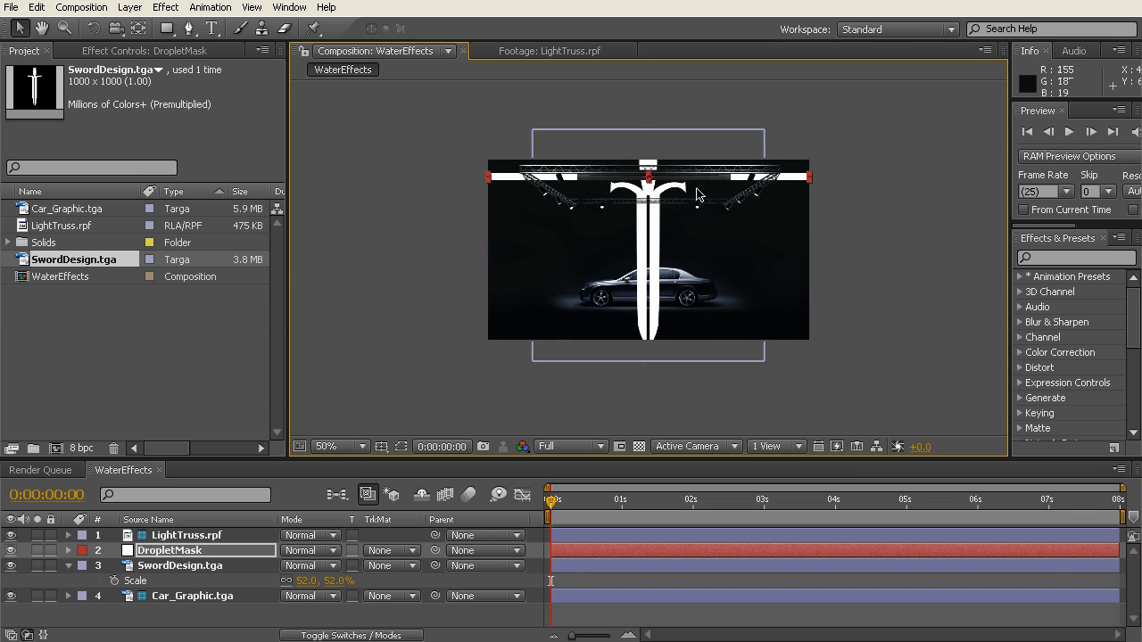
scroll(699, 191, "up", 3)
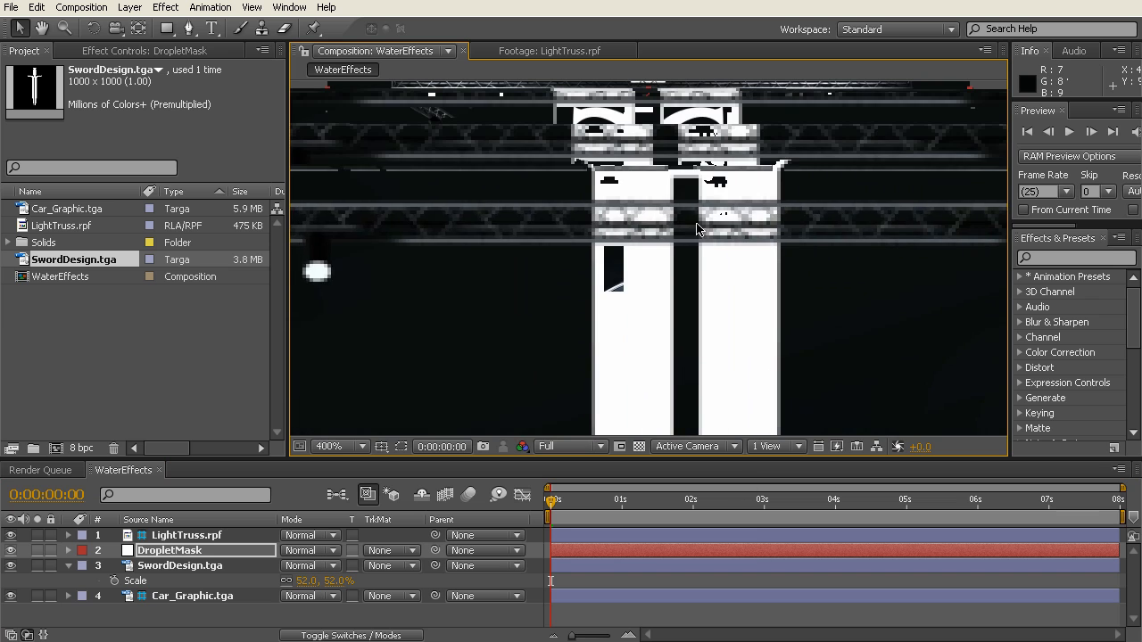
key("comma")
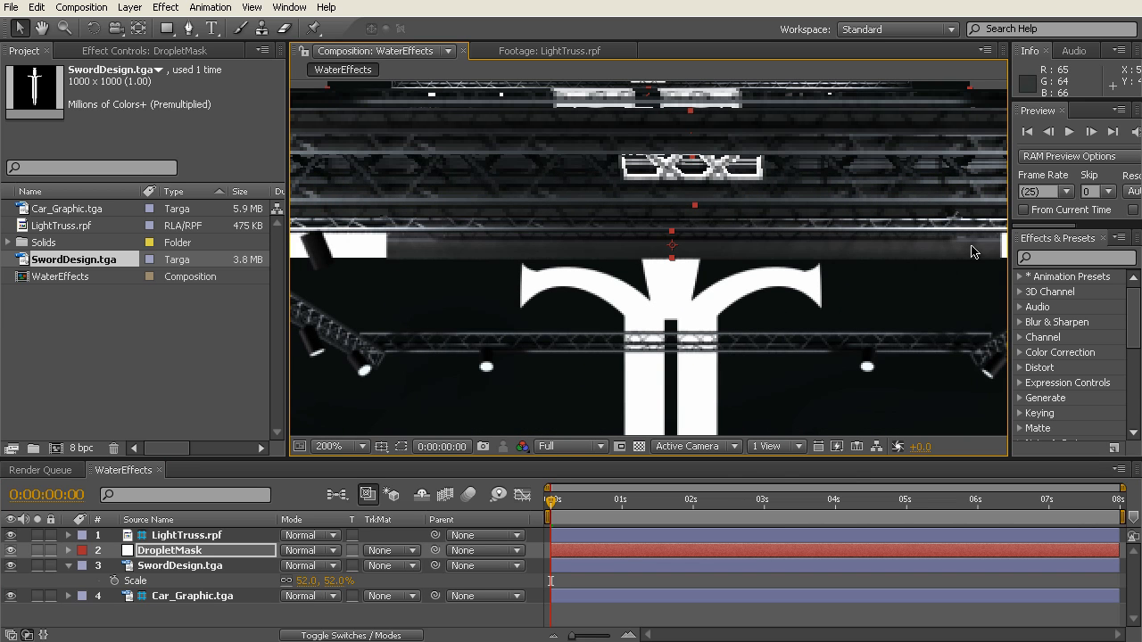
Step: Nudge the DropletMask strip slightly to fine-tune its position behind the light truss
left_click(680, 302)
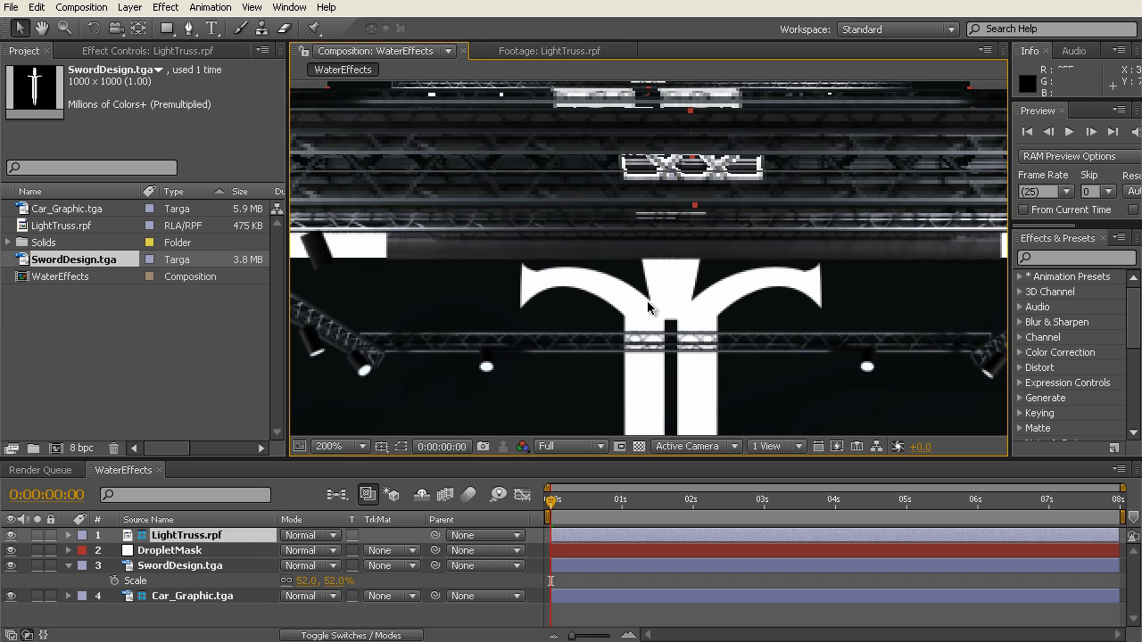
left_click(175, 551)
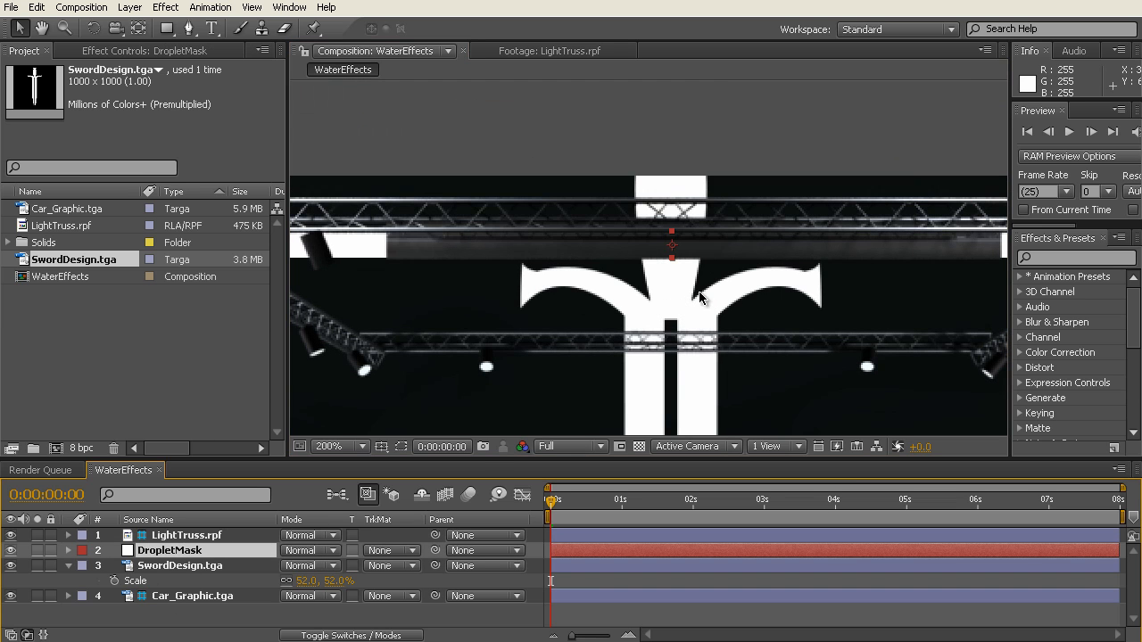
left_click_drag(699, 254, 702, 248)
scroll(649, 329, "down", 2)
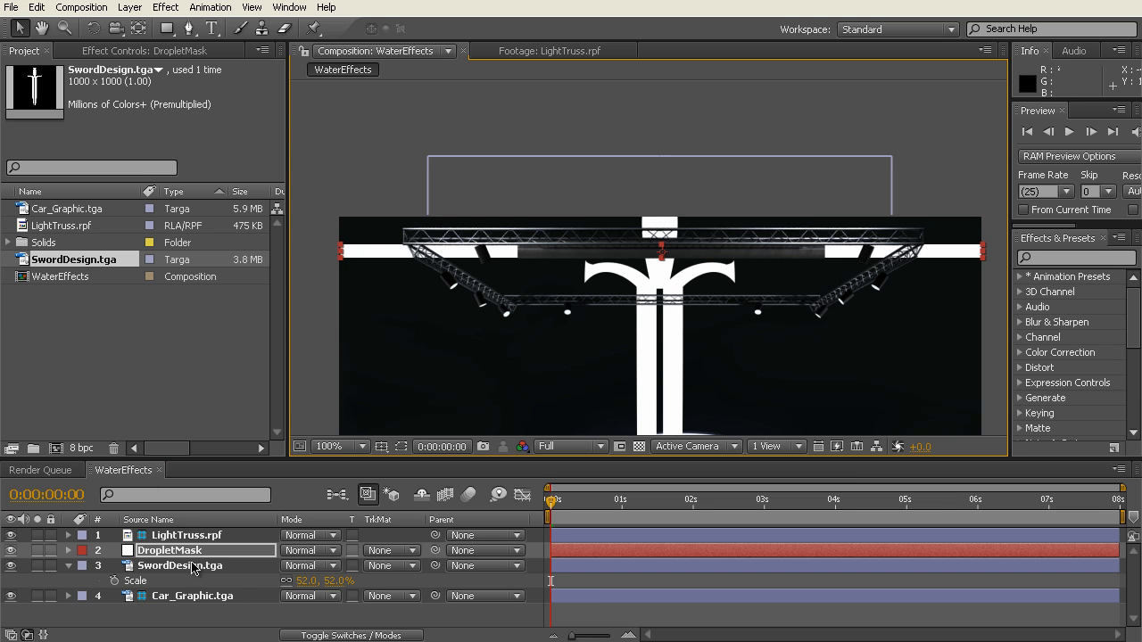
Step: Hide the LightTruss.rpf layer and move the sword straight up to about 359.5, -202.5, with its tip just above the white strip
left_click(10, 535)
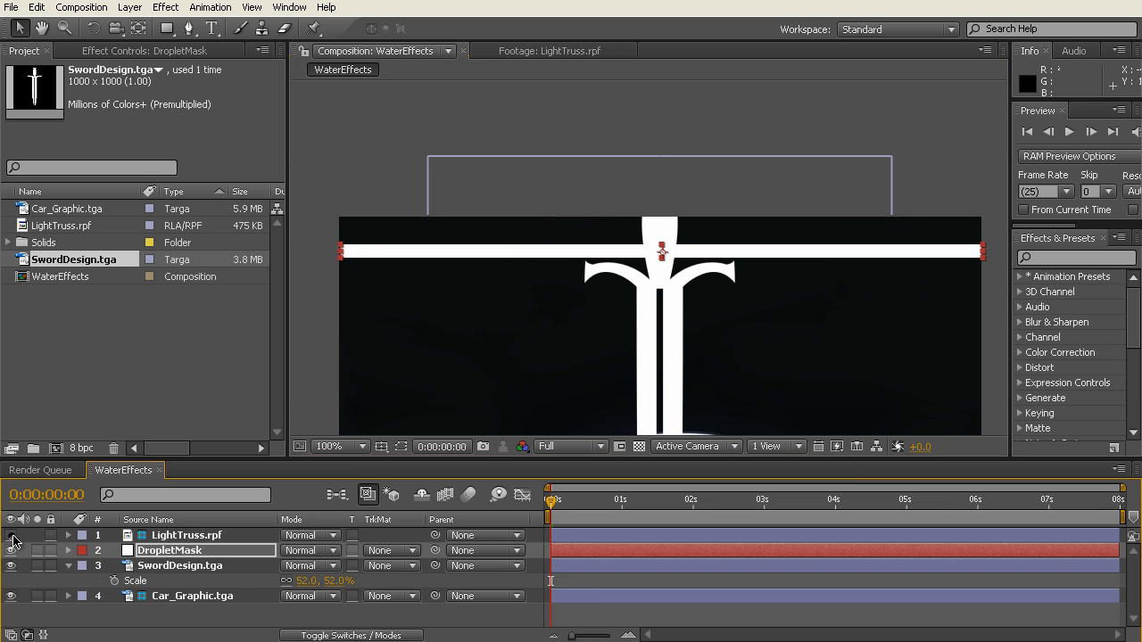
left_click(182, 568)
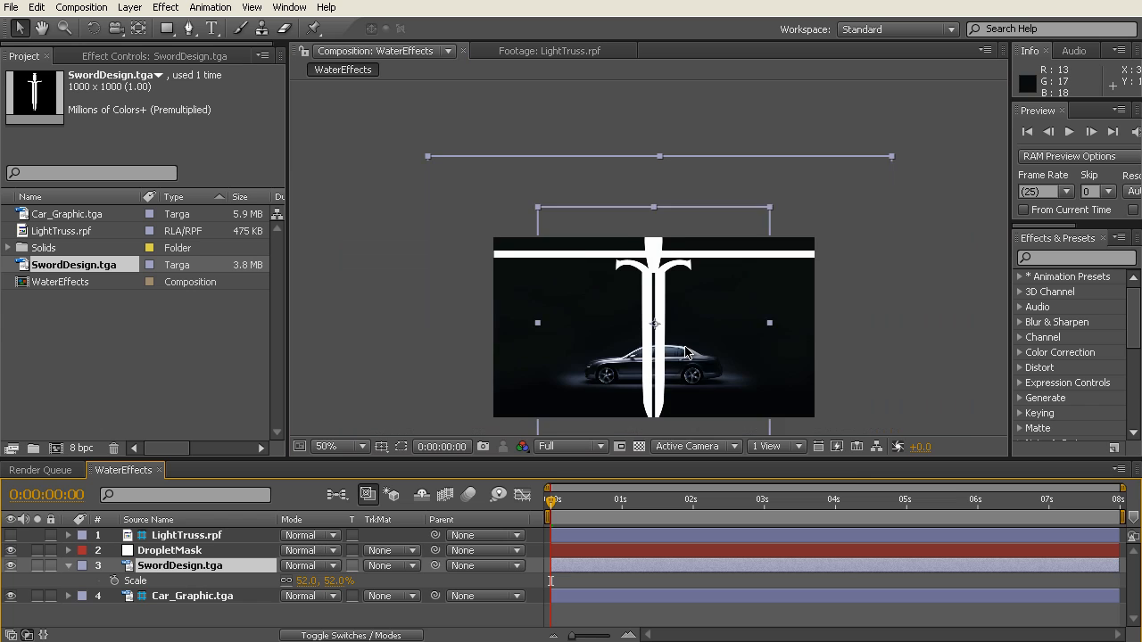
key("comma")
left_click_drag(658, 358, 661, 402)
mouse_move(660, 354)
left_mouse_down()
mouse_move(664, 199)
mouse_move(660, 392)
mouse_move(661, 376)
left_mouse_up()
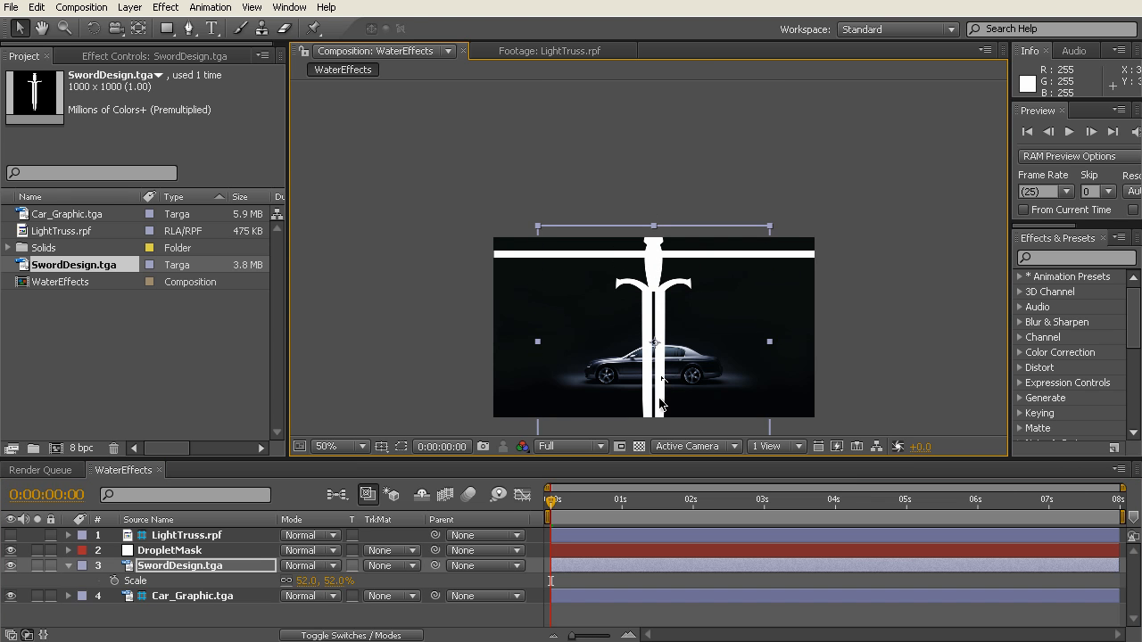
left_click_drag(660, 406, 660, 213)
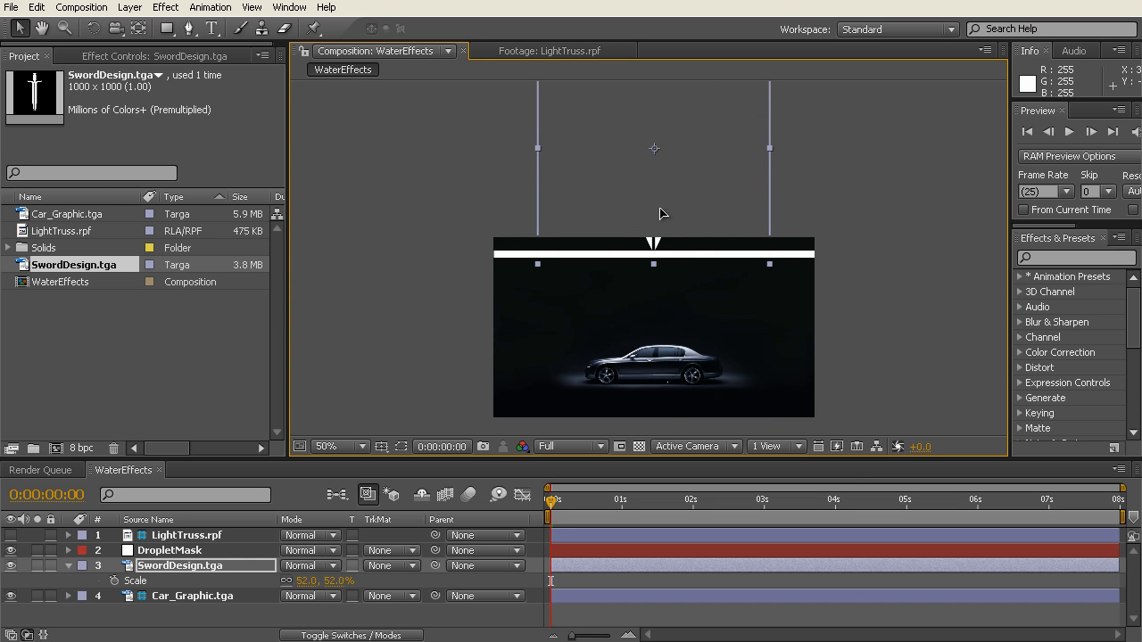
Step: Enable Position keyframing on SwordDesign.tga and place the starting keyframe at 0:00:01:00
scroll(661, 214, "up", 3)
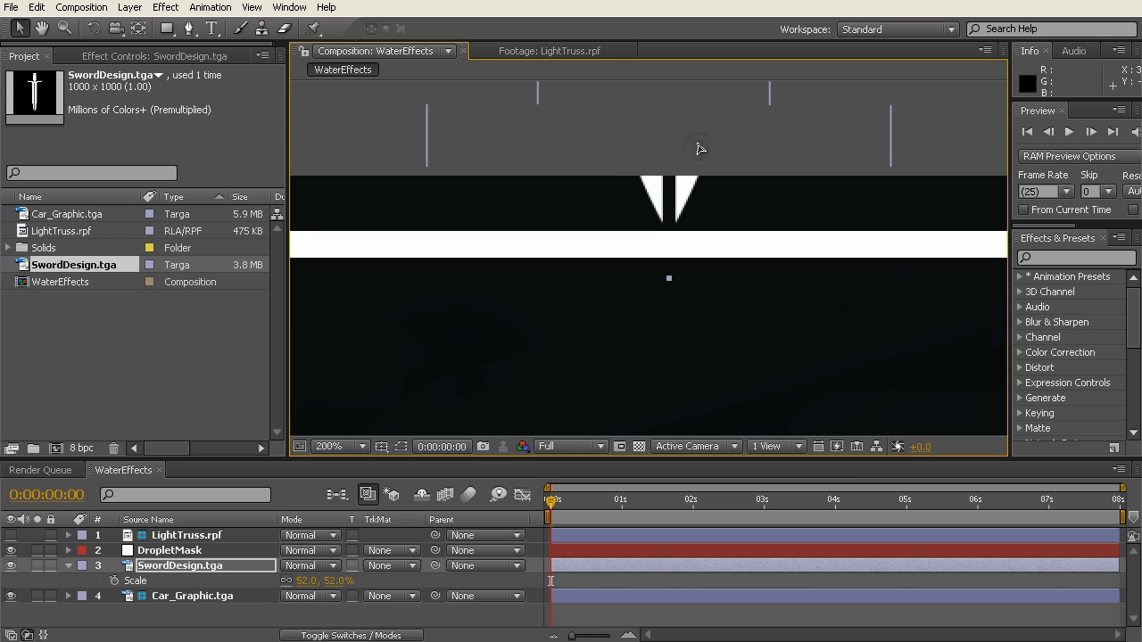
left_click(190, 568)
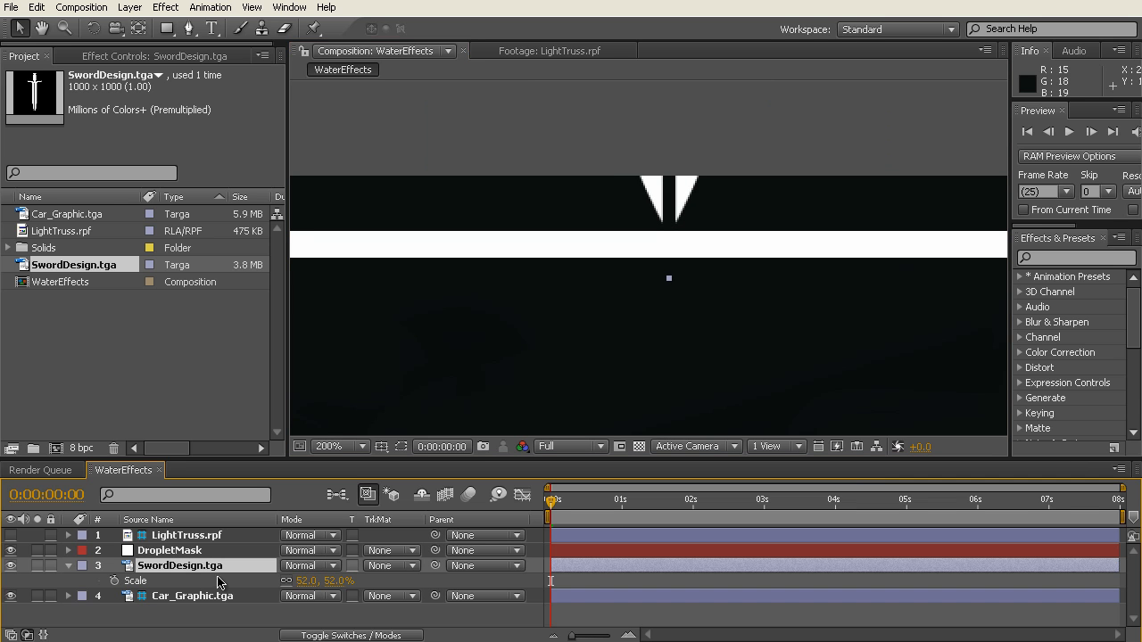
key("p")
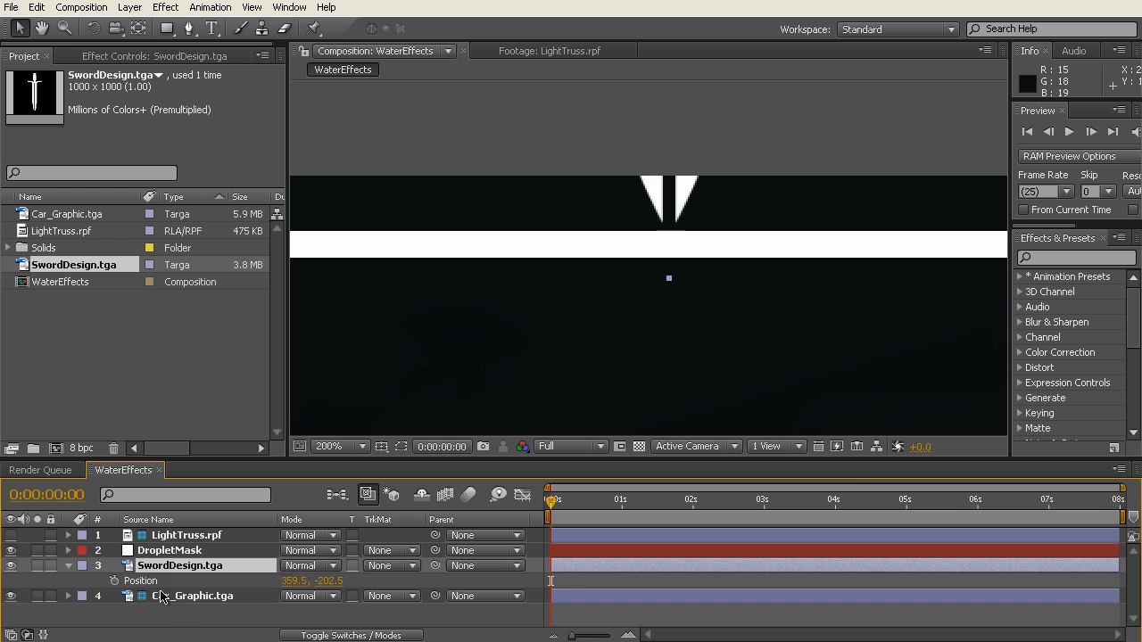
left_click(114, 583)
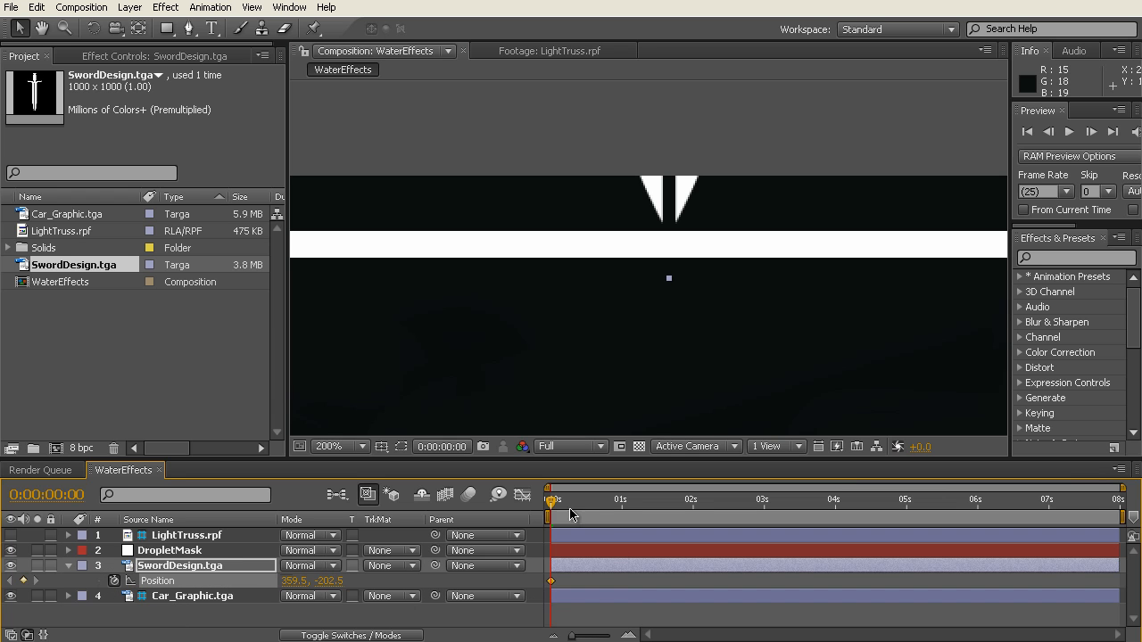
left_click_drag(549, 502, 619, 502)
left_click(621, 505)
key("alt+shift+p")
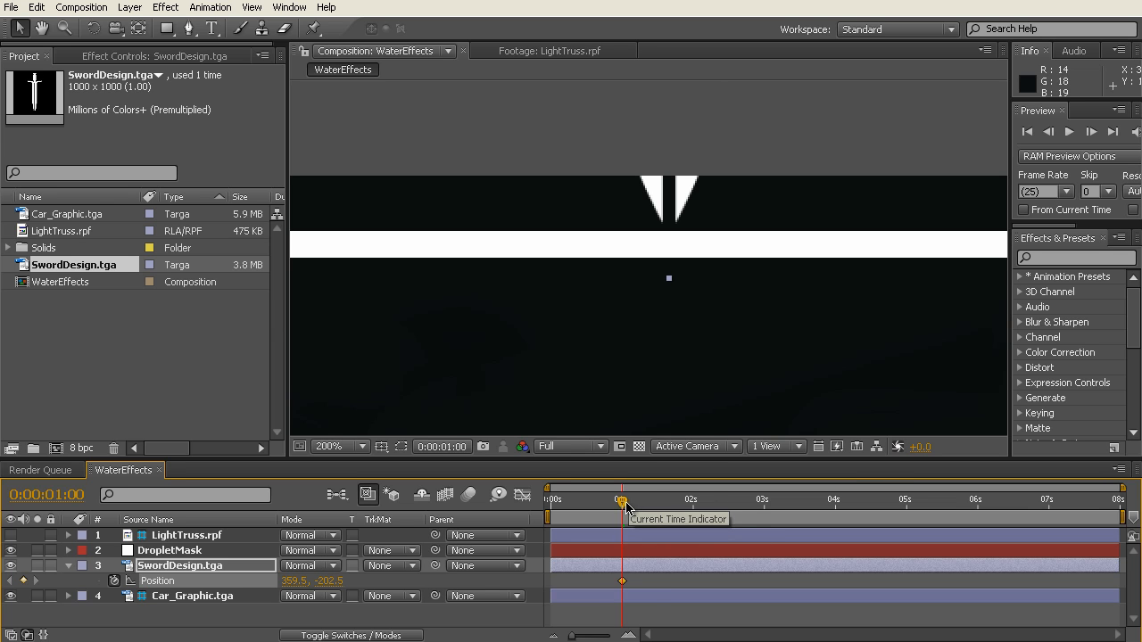
Step: At 0:00:03:00, move the sword straight down to about 359.5, 293.5, fully below the white strip, and scrub the resulting motion
left_click_drag(621, 502, 764, 509)
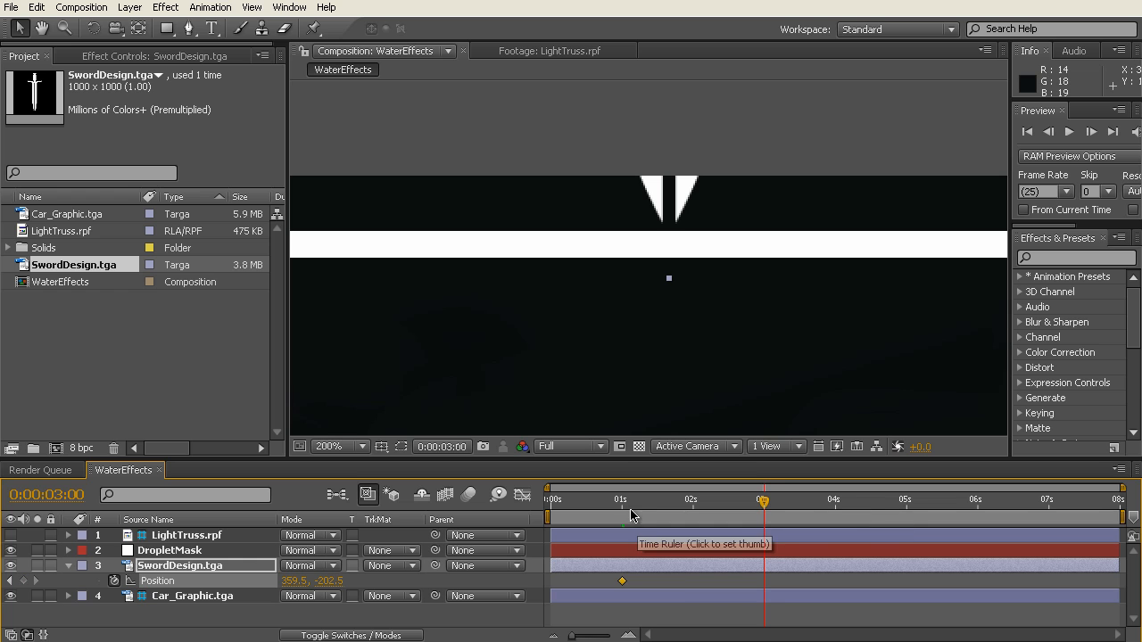
scroll(716, 306, "down", 3)
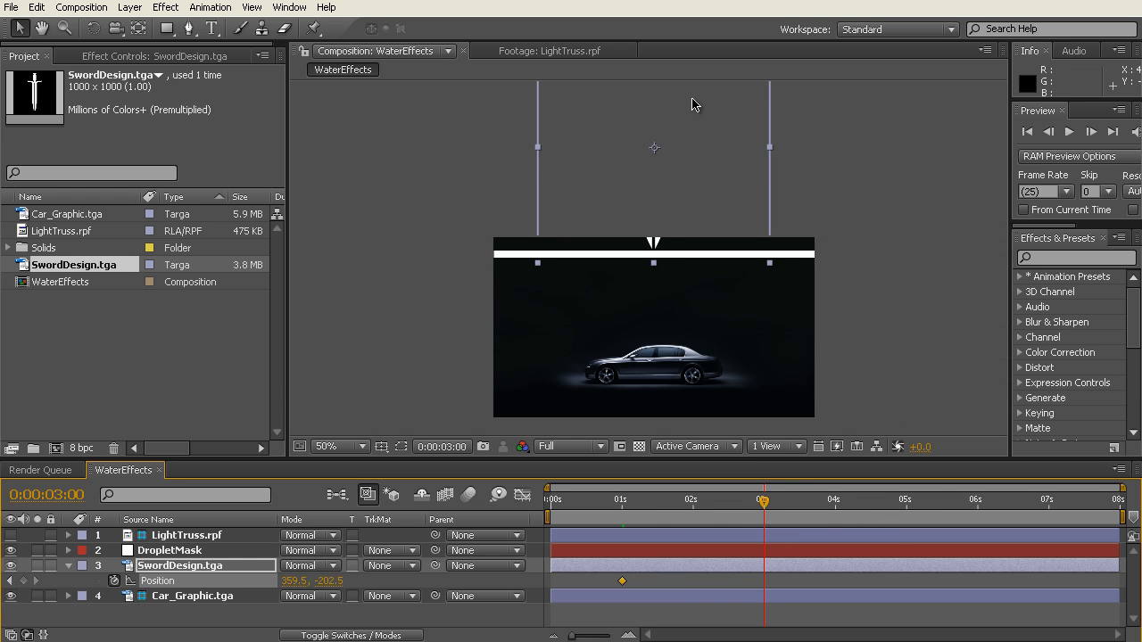
left_click_drag(694, 104, 698, 322)
left_click_drag(571, 525, 764, 526)
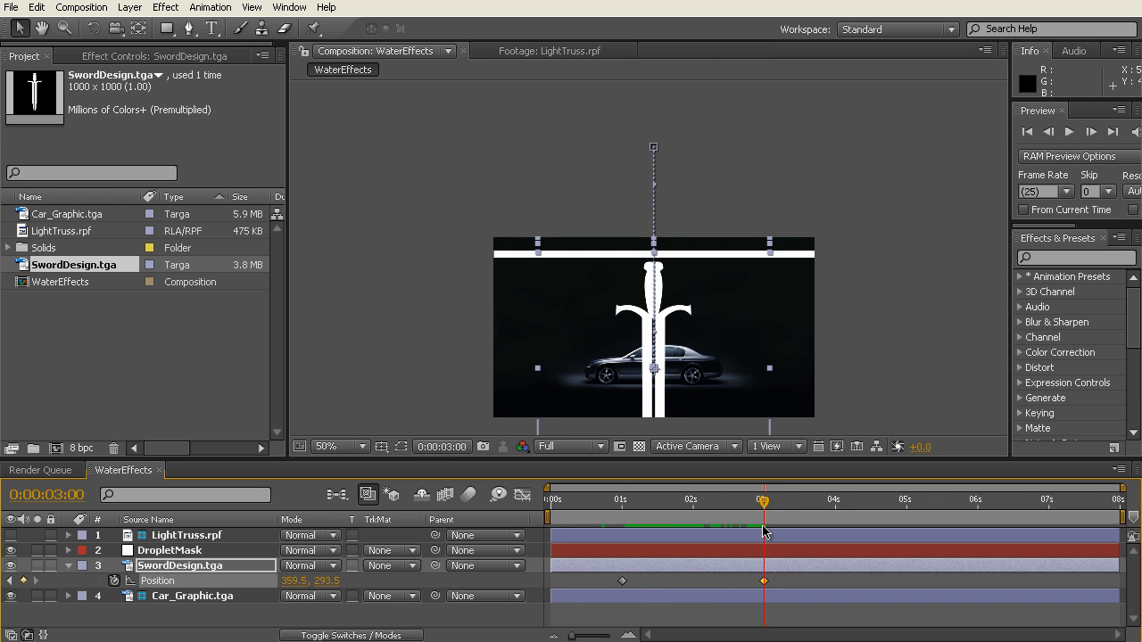
Step: Pre-compose DropletMask and SwordDesign.tga as WaterDropletEmitter, moving all attributes into the new composition and opening it
left_click(241, 550)
left_click(230, 565, "ctrl")
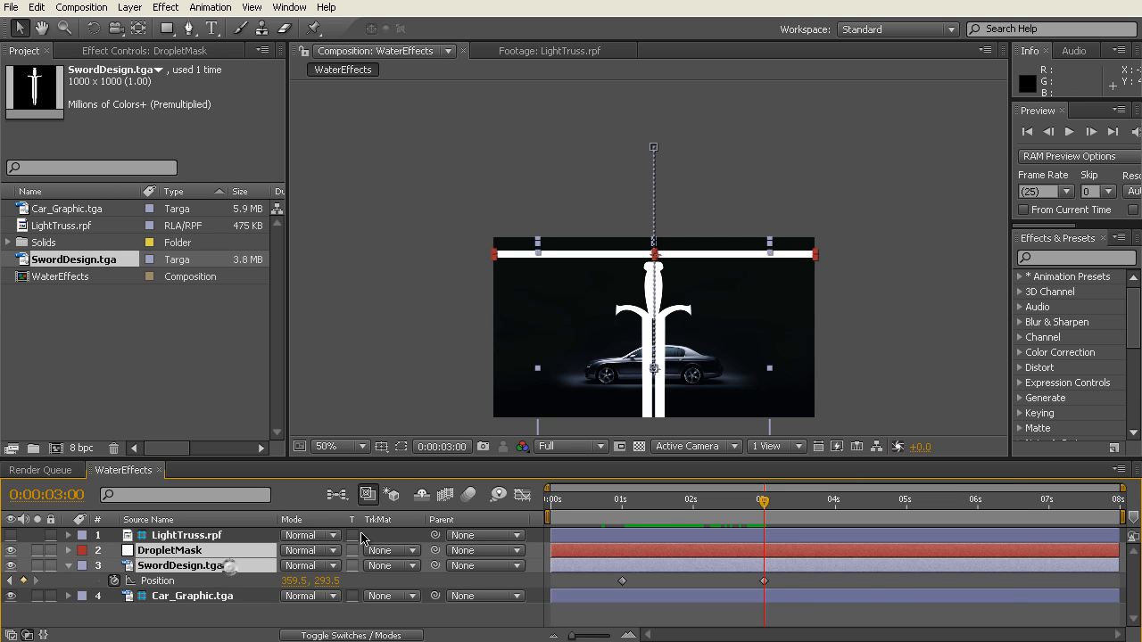
left_click(131, 10)
left_click(254, 519)
left_click_drag(422, 20, 650, 185)
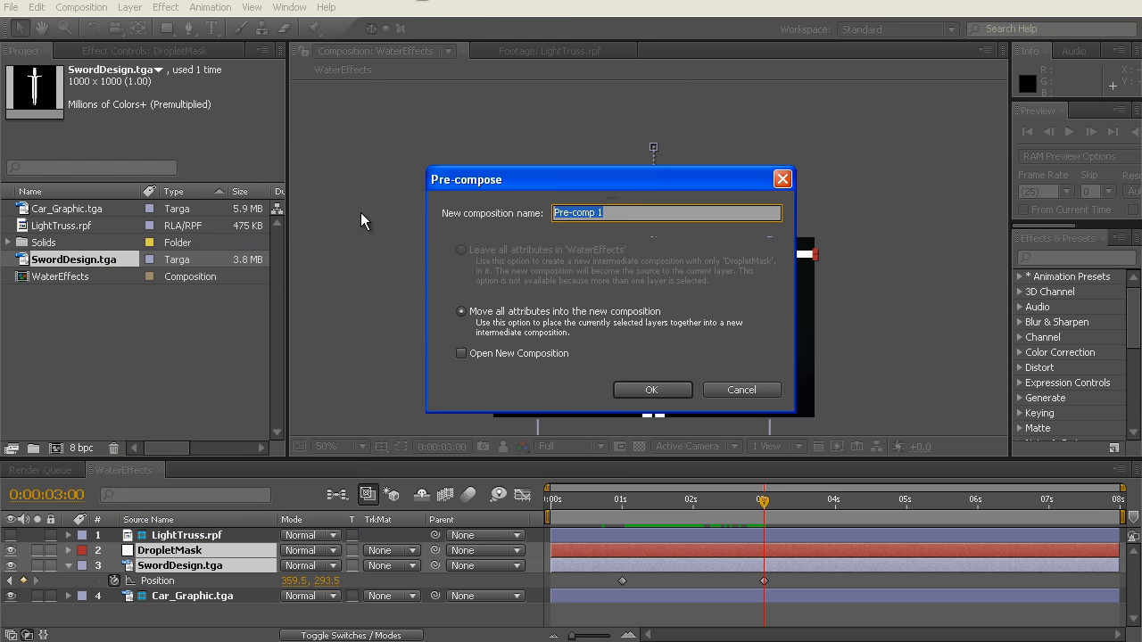
type("WaterDropletEmitter")
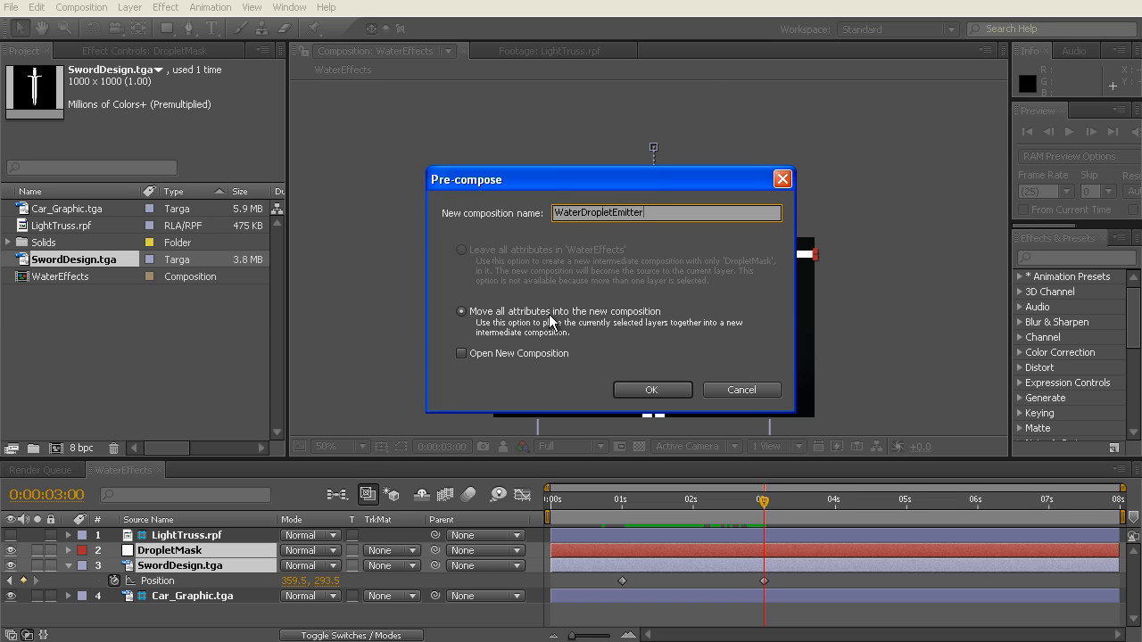
left_click(474, 354)
left_click(657, 388)
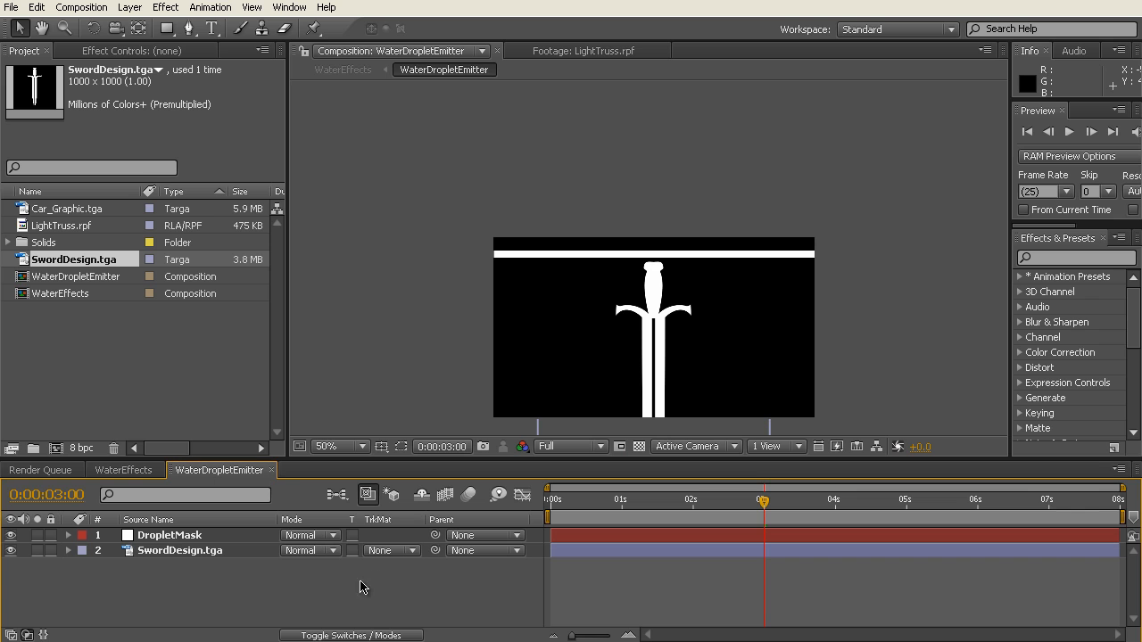
Step: Try the inverted alpha matte on SwordDesign.tga, and settle on Alpha Matte "DropletMask" as its track matte
left_click(161, 553)
mouse_move(699, 505)
left_mouse_down()
mouse_move(683, 505)
mouse_move(708, 503)
left_mouse_up()
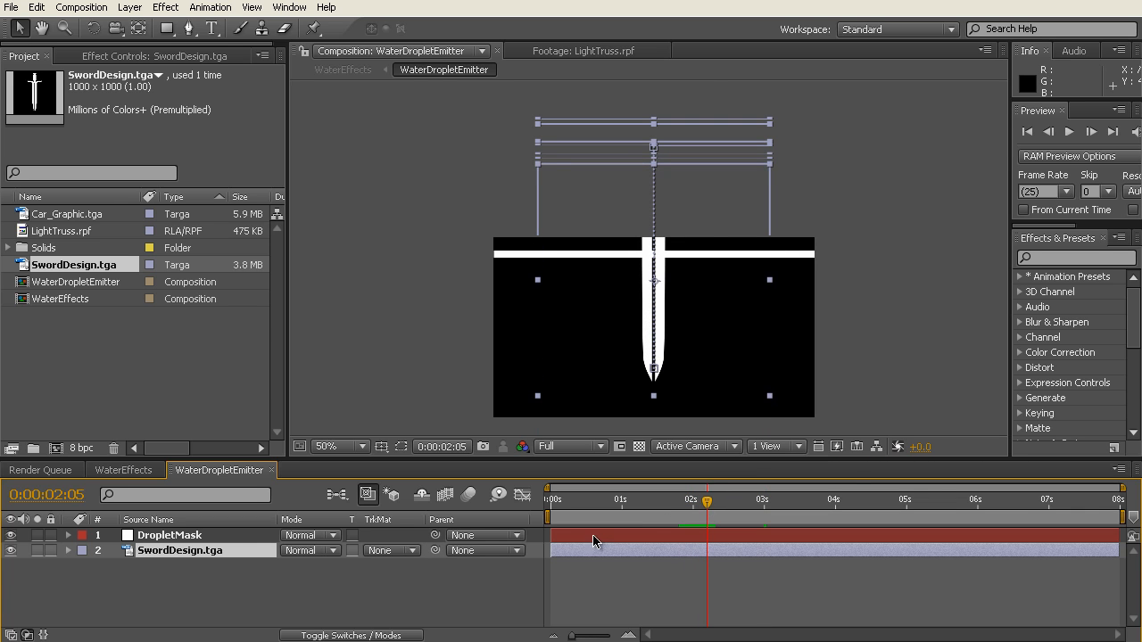
left_click(415, 551)
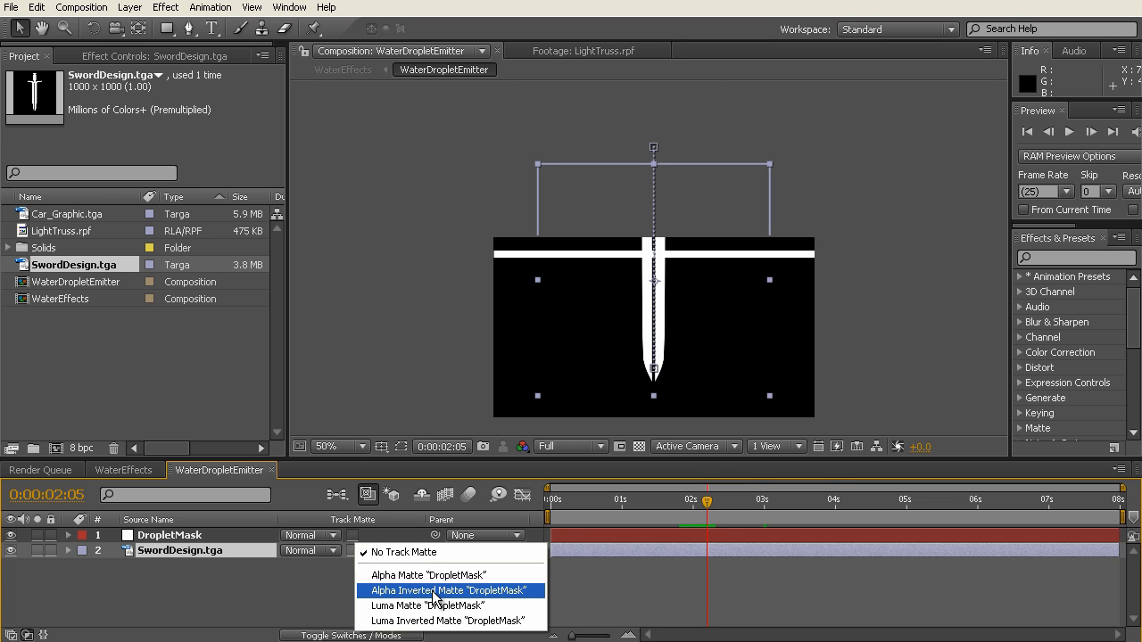
left_click(433, 591)
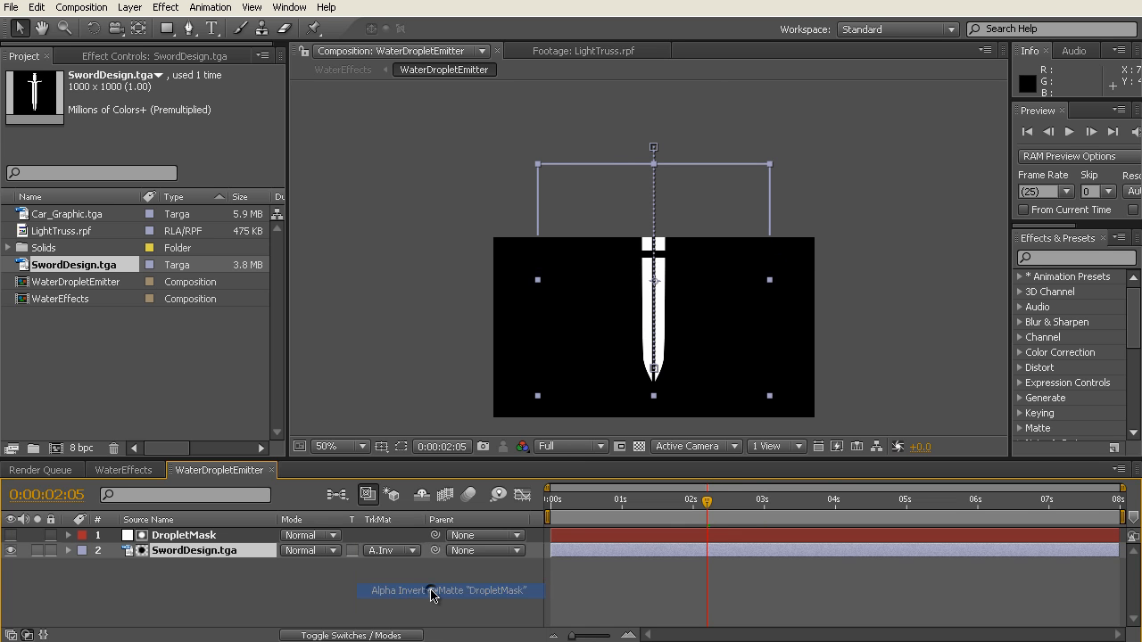
left_click(410, 552)
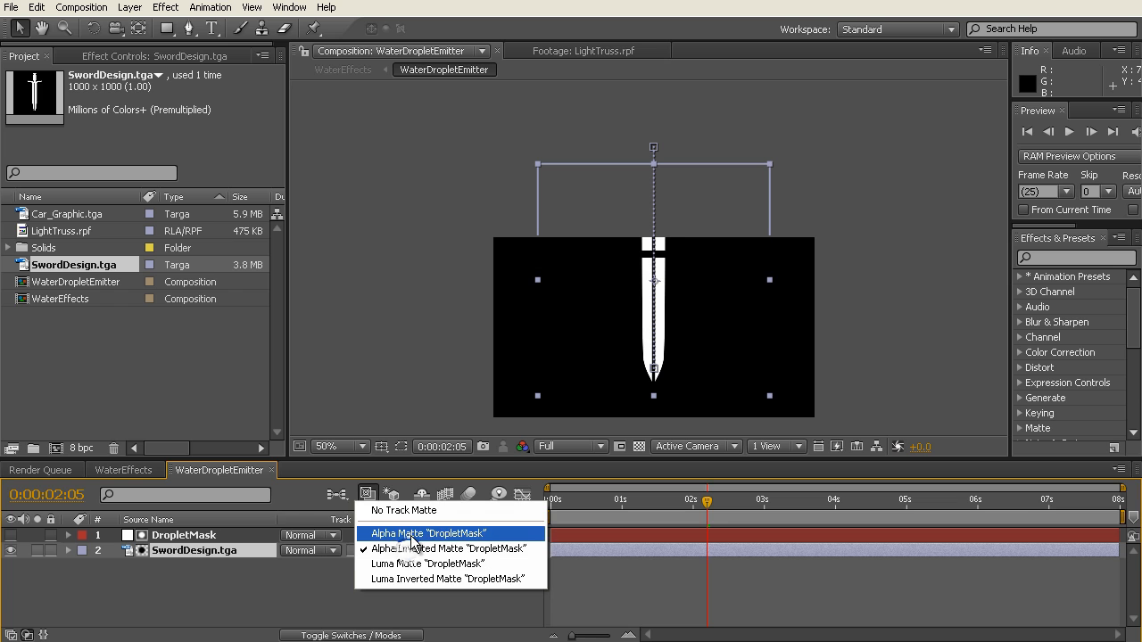
left_click(412, 534)
Step: Scrub through the WaterDropletEmitter composition to examine the matted sword slices up close, and return to the first frame
left_click_drag(667, 510, 587, 510)
scroll(676, 275, "up", 1)
left_click_drag(700, 311, 702, 202)
left_click(265, 610)
left_click_drag(589, 508, 506, 542)
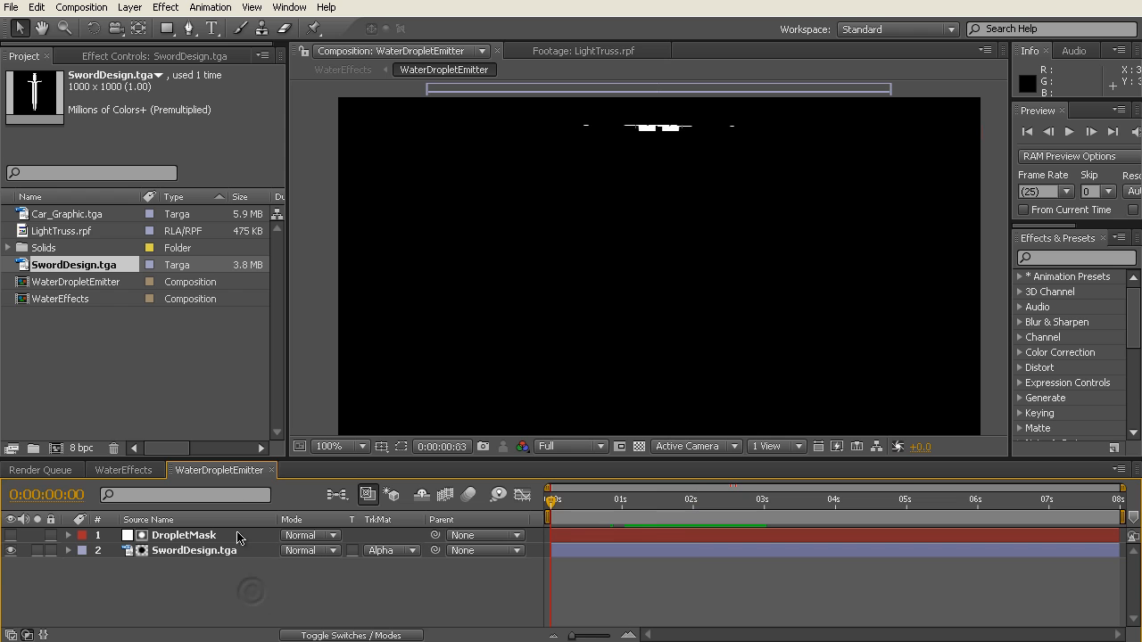
Step: Return to the WaterEffects composition and check the emitter animation with the LightTruss.rpf layer shown
left_click(120, 470)
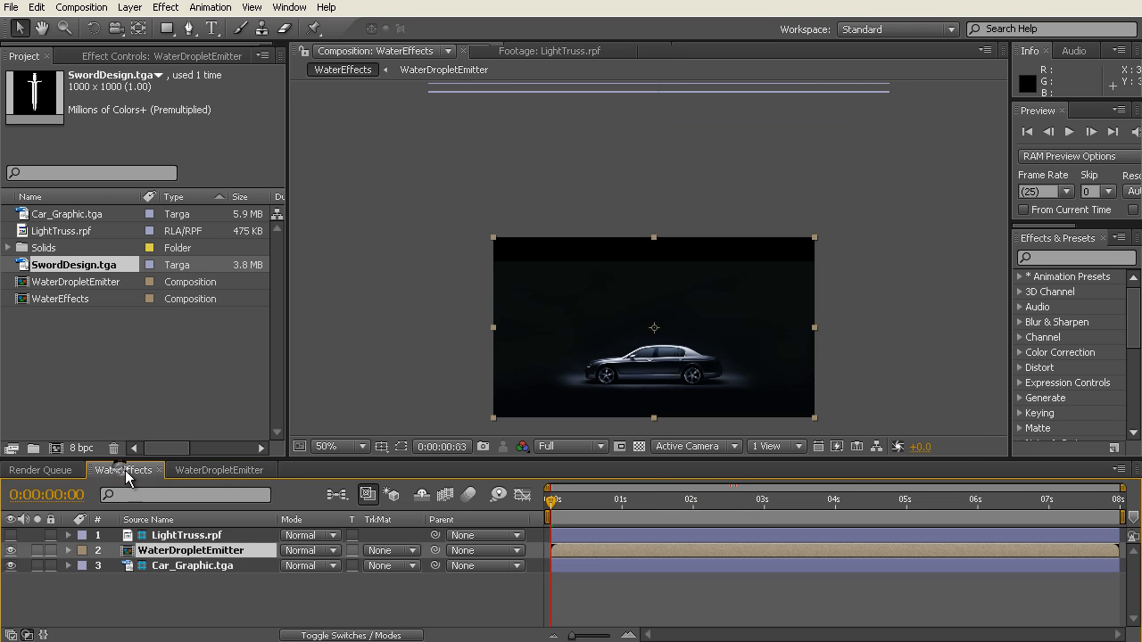
left_click_drag(559, 510, 739, 513)
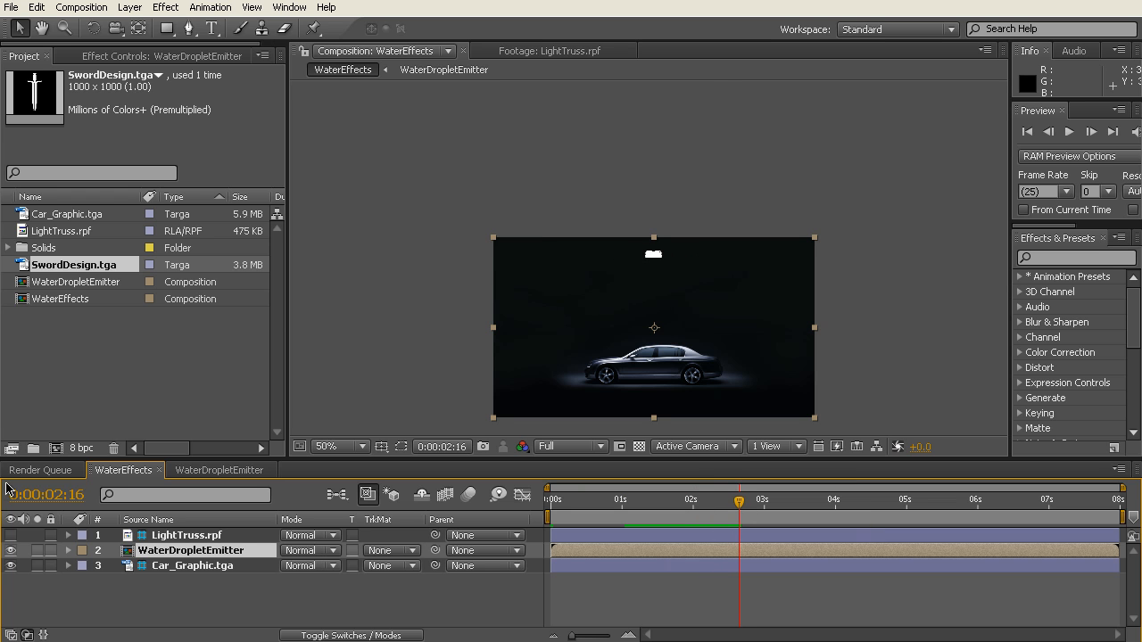
left_click(11, 535)
mouse_move(555, 510)
left_mouse_down()
mouse_move(858, 513)
mouse_move(551, 512)
left_mouse_up()
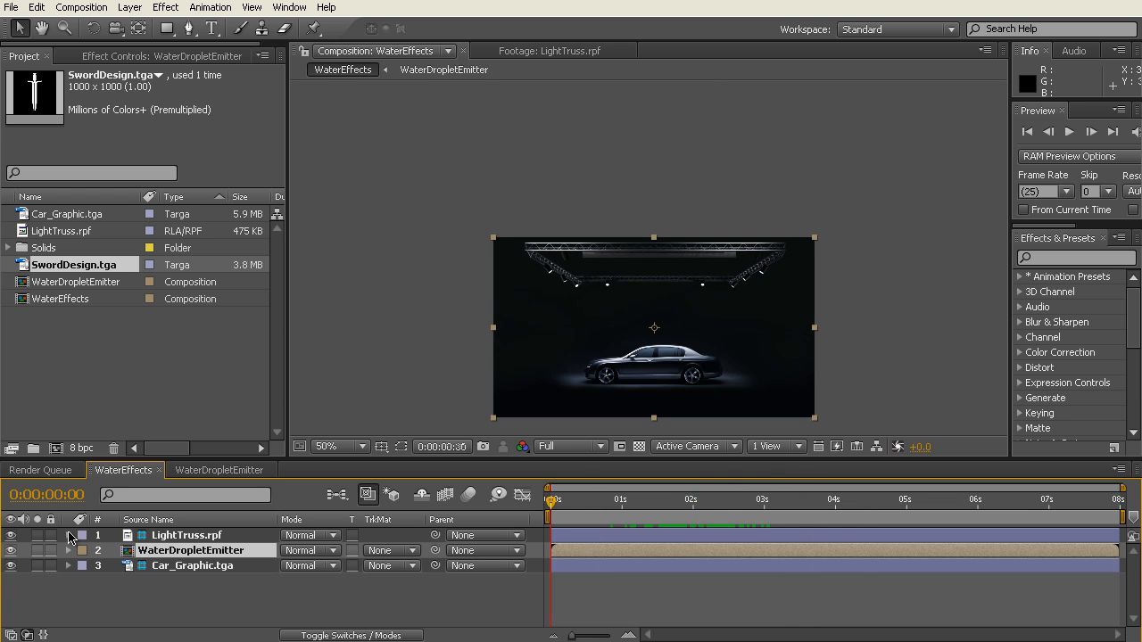
Step: Hide the LightTruss.rpf layer to check the emitter alone, and delete that layer from the WaterEffects composition
left_click(11, 536)
left_click_drag(634, 511, 688, 510)
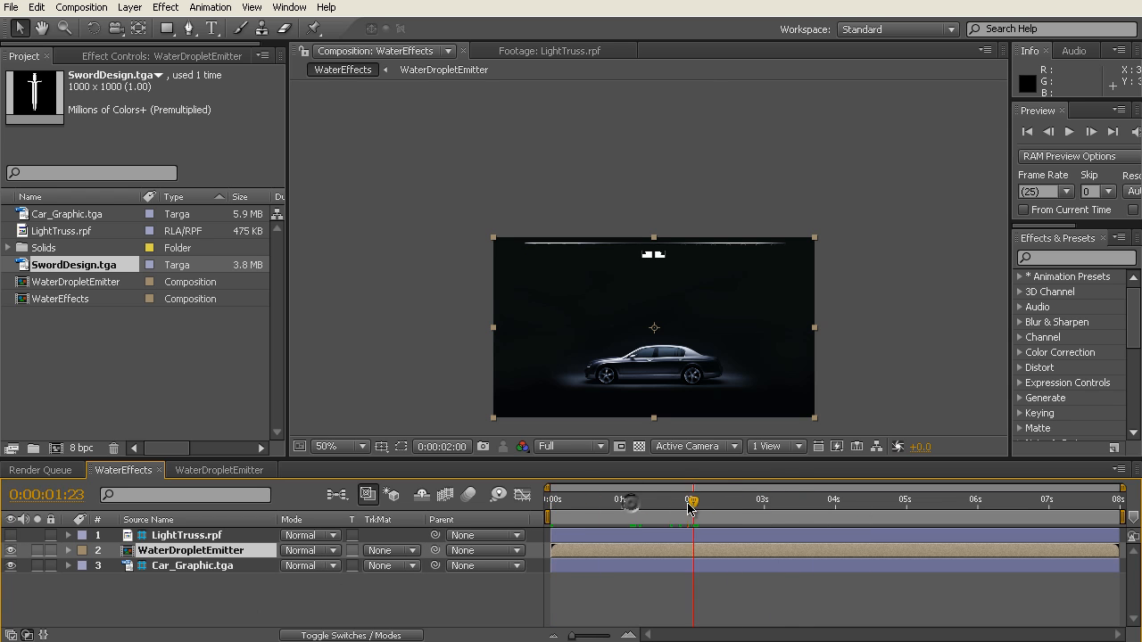
left_click(191, 537)
key("Delete")
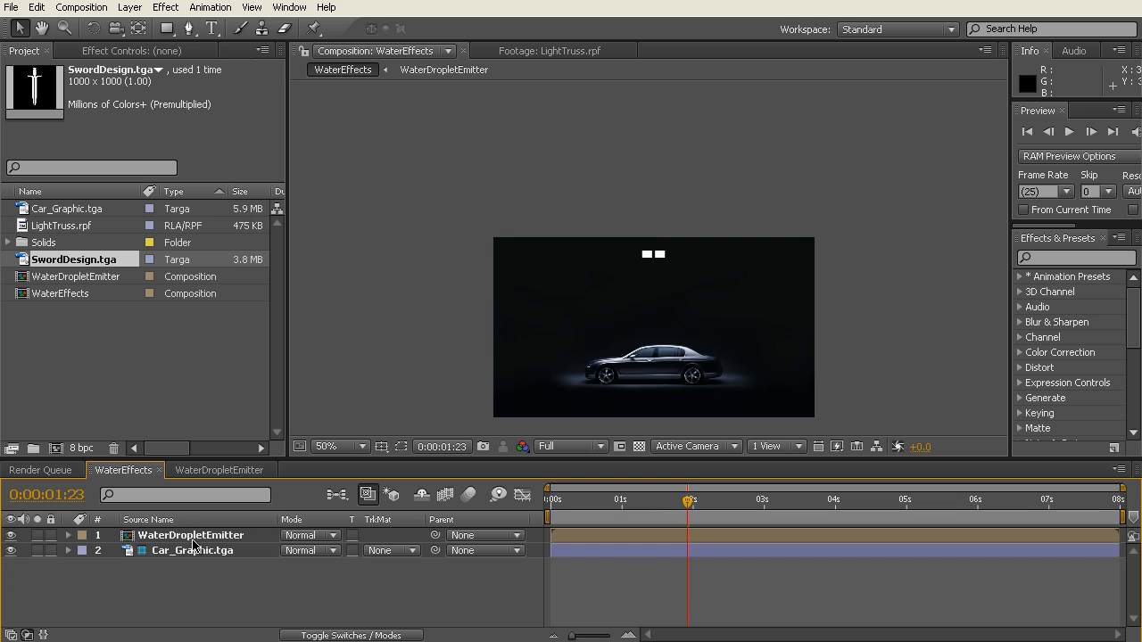
Step: Preview and scrub the WaterDropletEmitter animation over the car, examining the area where the sword shape would fall
key("KP_0")
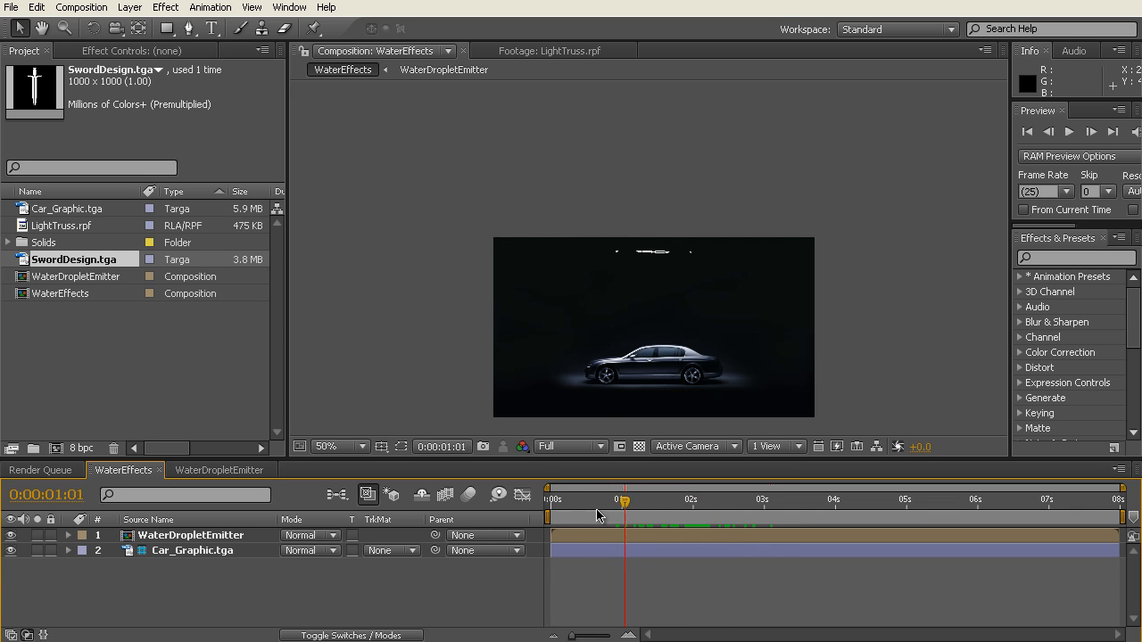
left_click(706, 502)
mouse_move(706, 505)
left_mouse_down()
mouse_move(660, 504)
mouse_move(728, 506)
left_mouse_up()
scroll(677, 379, "up", 1)
left_click_drag(696, 367, 699, 182)
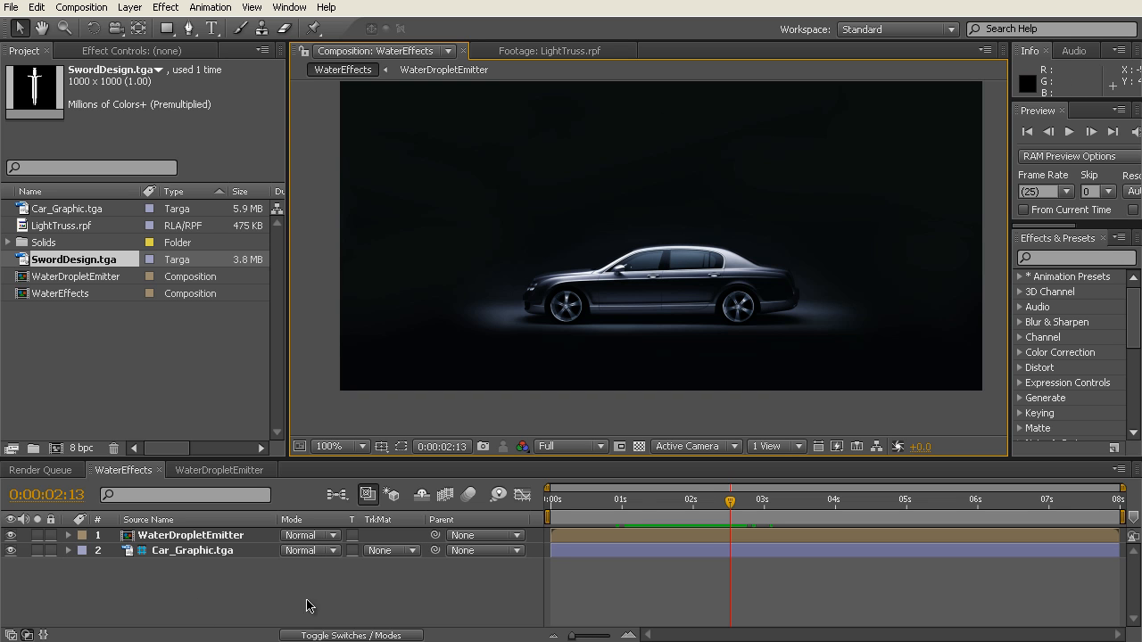
left_click(639, 505)
left_click_drag(639, 505, 704, 505)
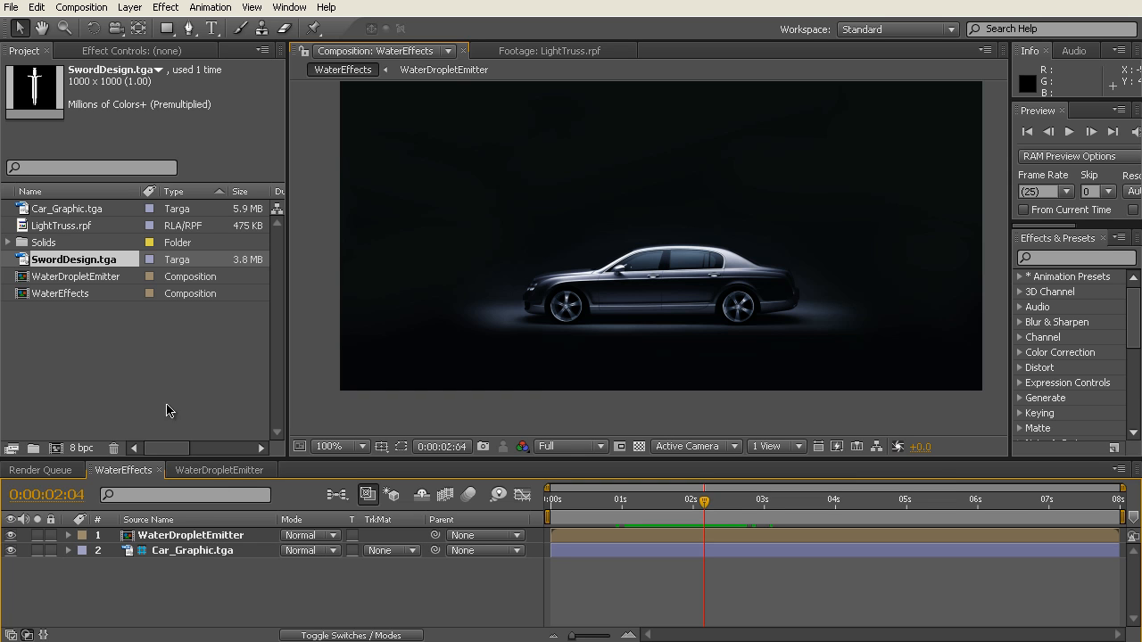
Step: Duplicate the WaterDropletEmitter composition in the project
left_click(121, 339)
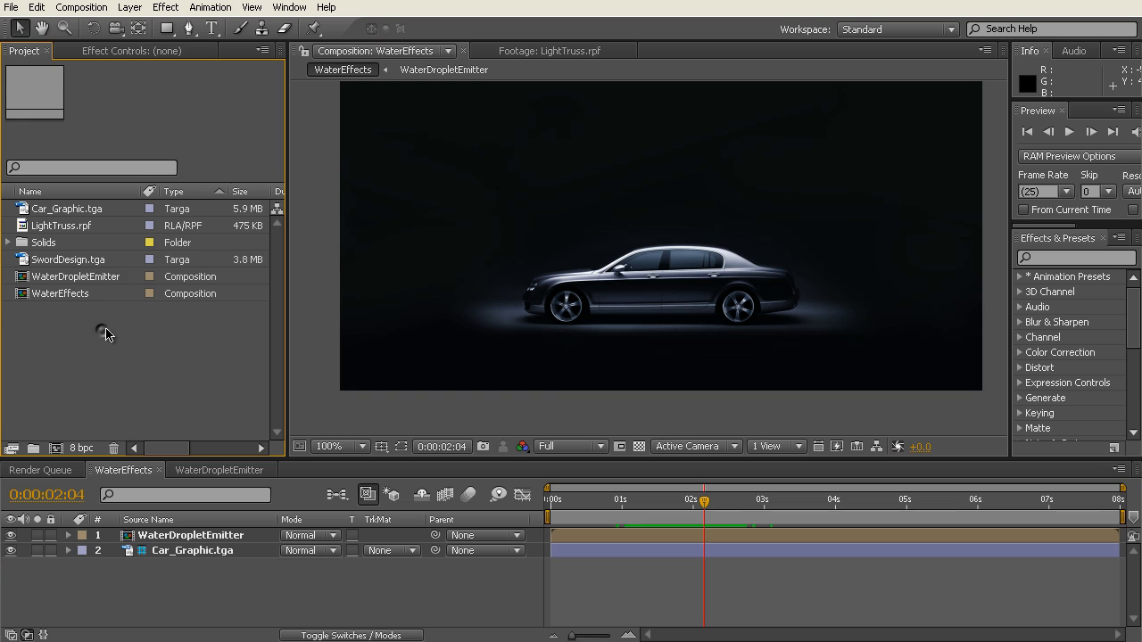
left_click(78, 280)
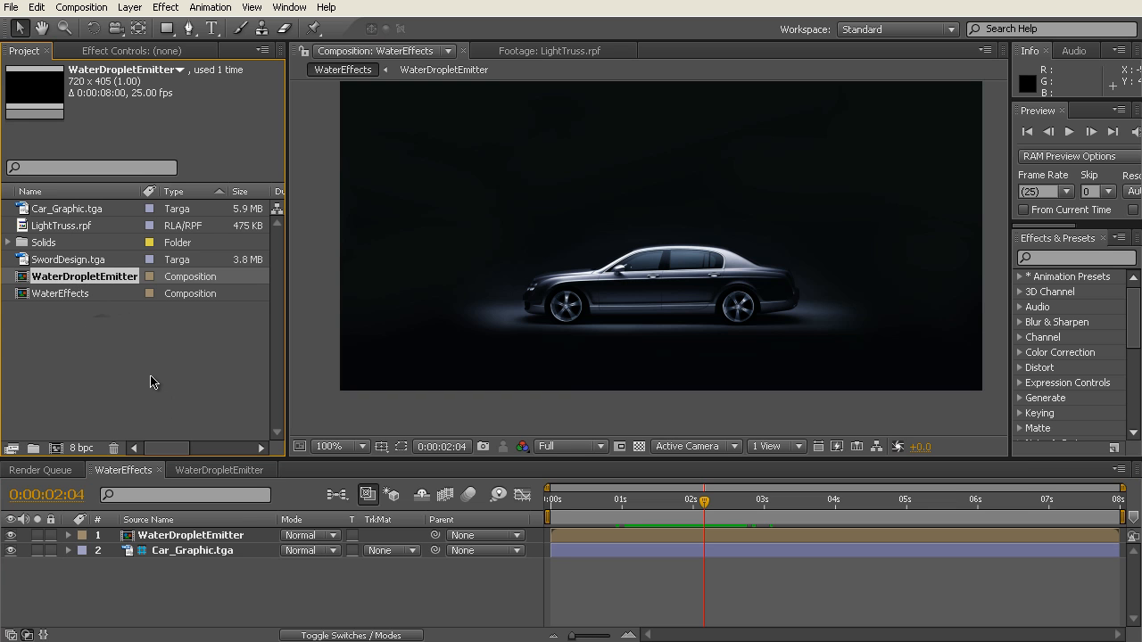
key("ctrl+d")
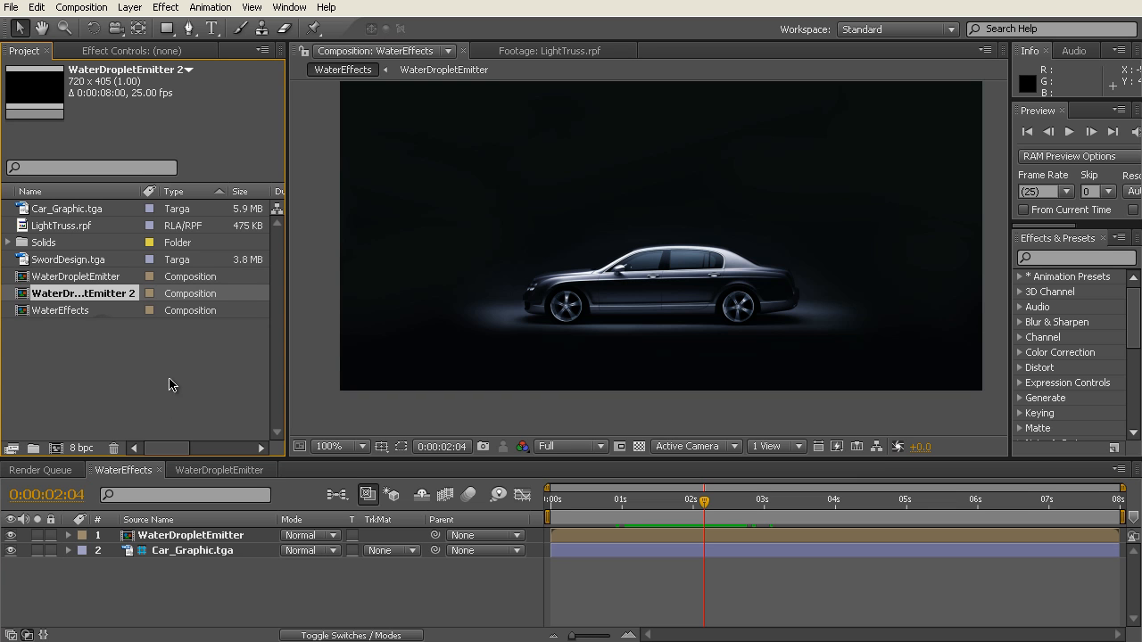
Step: Rename the duplicated WaterDropletEmitter 2 composition as WaterSplashEmitter
left_click_drag(141, 191, 154, 191)
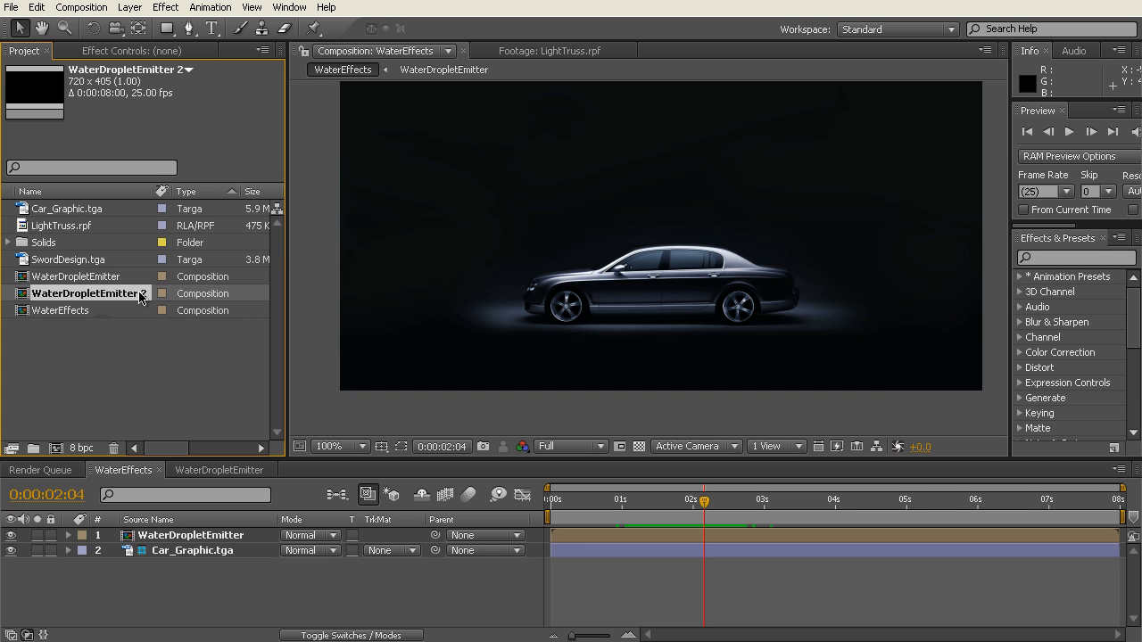
key("Return")
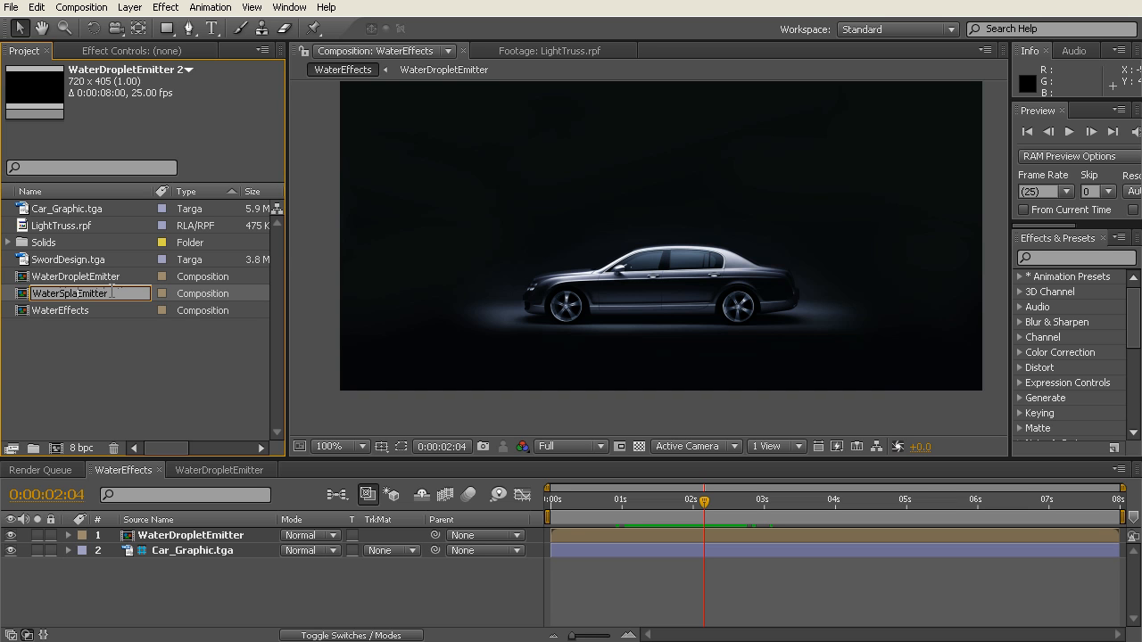
left_click(107, 348)
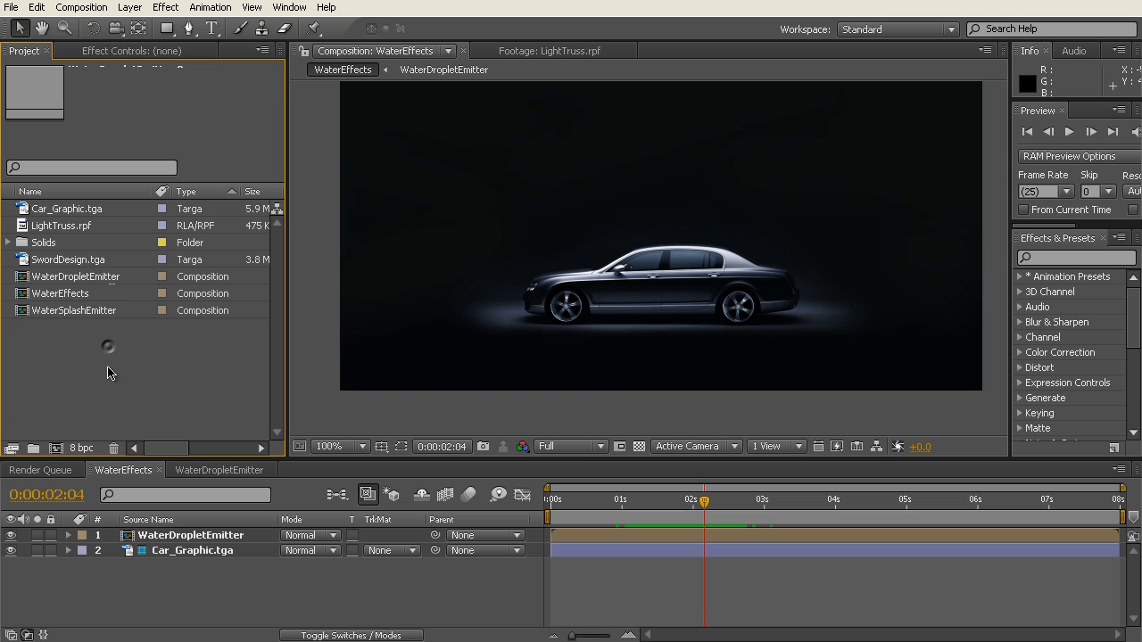
Step: Open the WaterSplashEmitter composition and delete its DropletMask layer at 0:00:01:19
double_click(87, 313)
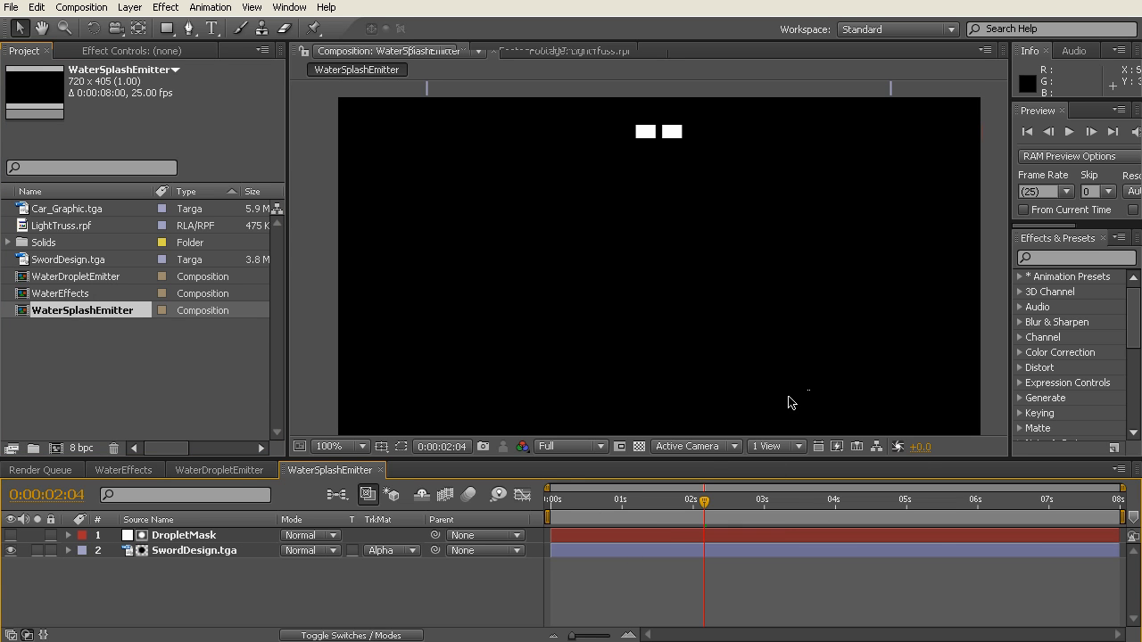
left_click_drag(700, 522, 677, 505)
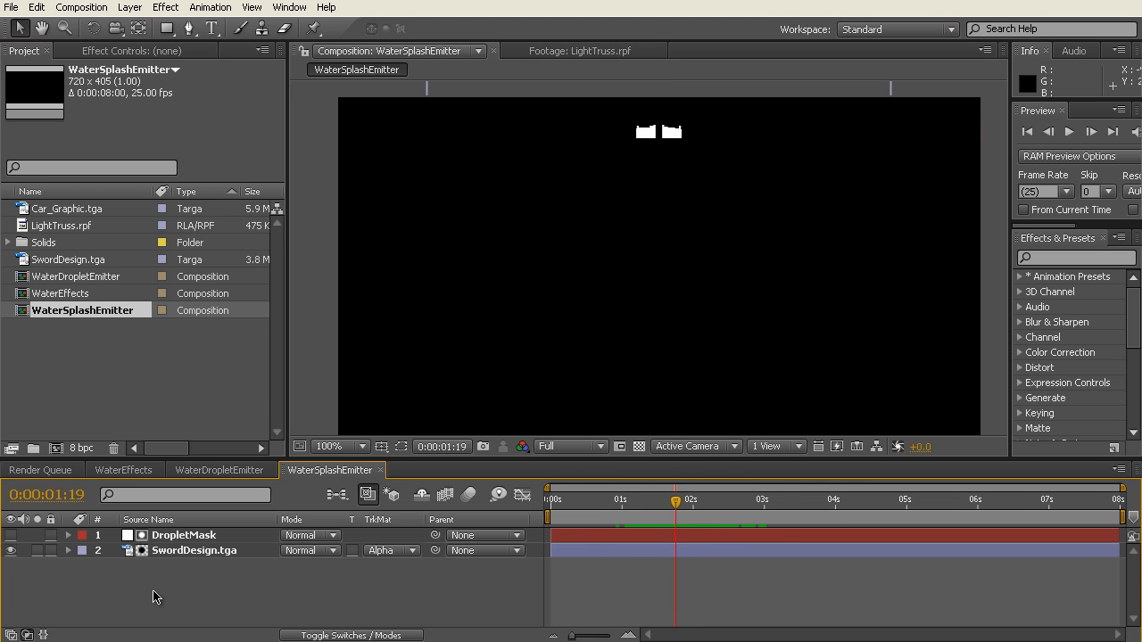
left_click(189, 535)
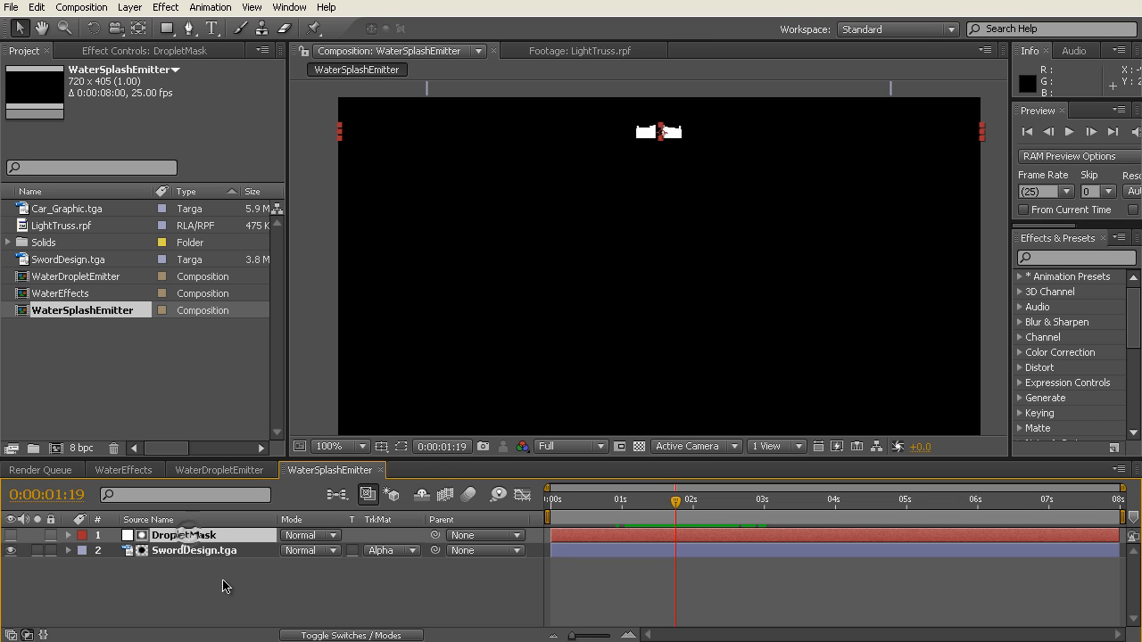
key("Delete")
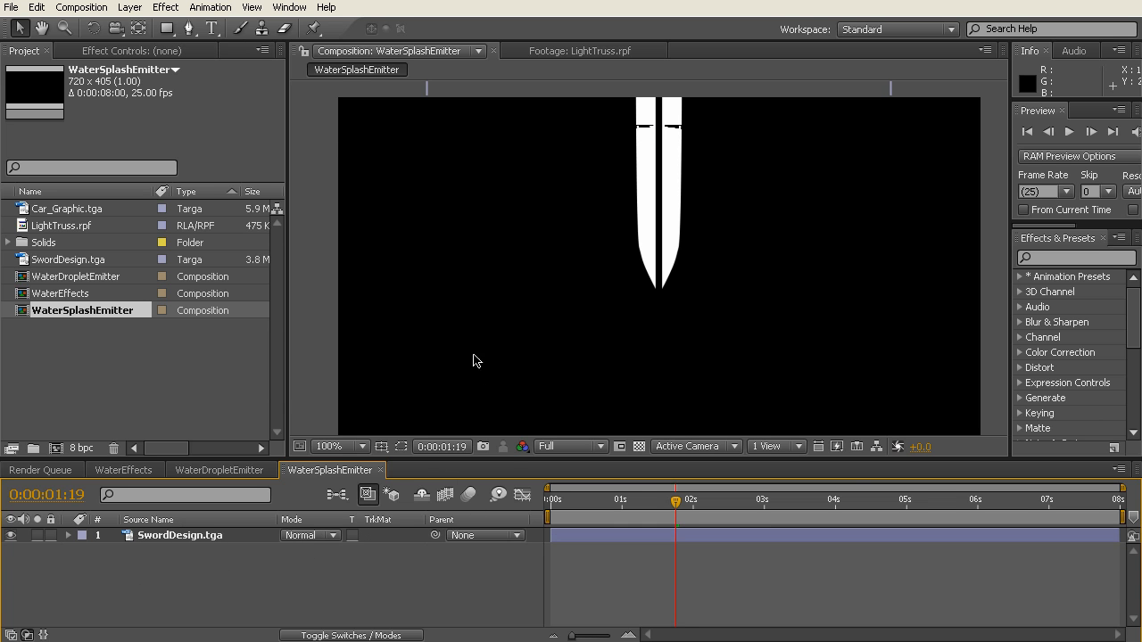
Step: Add Car_Graphic.tga to WaterSplashEmitter beneath the SwordDesign.tga layer and make it a guide layer
left_click_drag(64, 214, 151, 571)
right_click(172, 552)
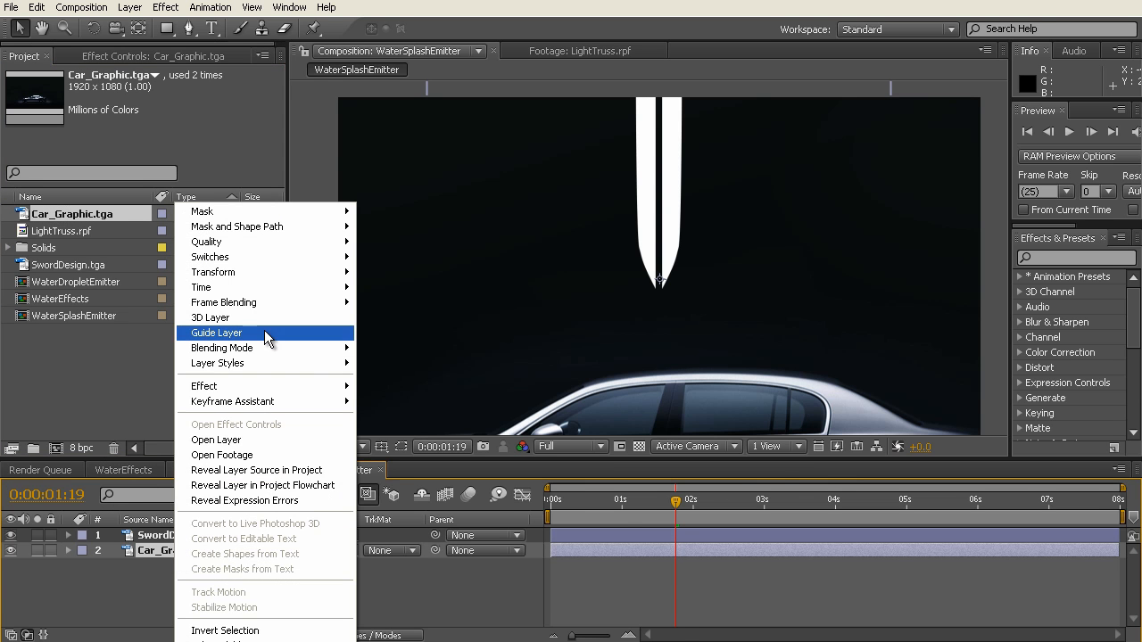
left_click(264, 332)
Step: Fit the Car_Graphic.tga guide layer to the composition and compare its placement with the car in WaterEffects
scroll(496, 319, "down", 1)
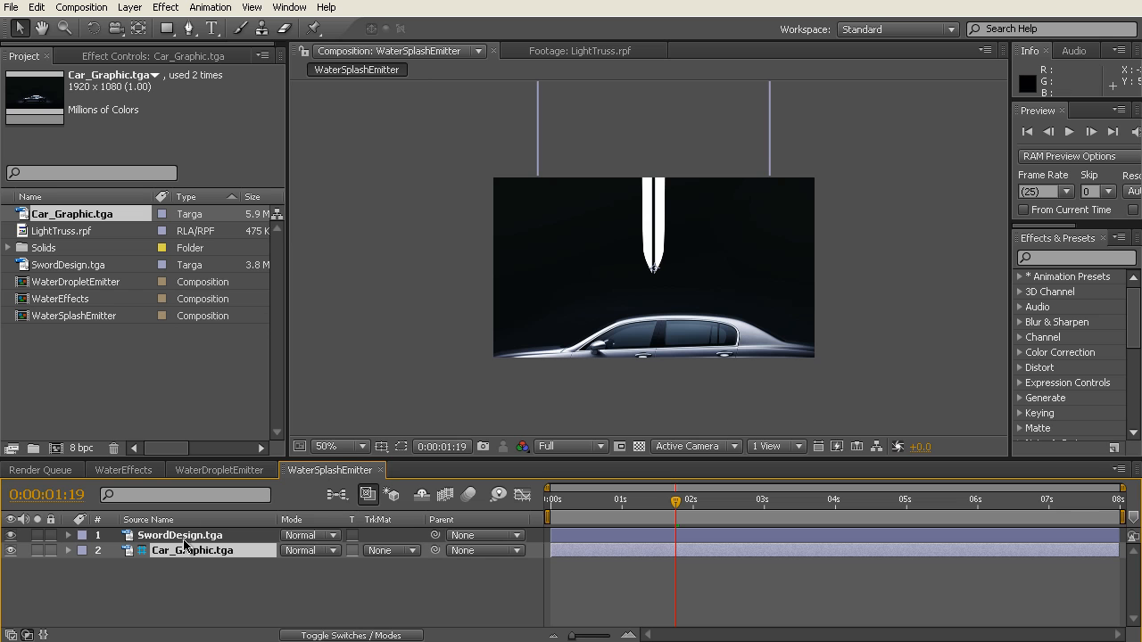
right_click(190, 554)
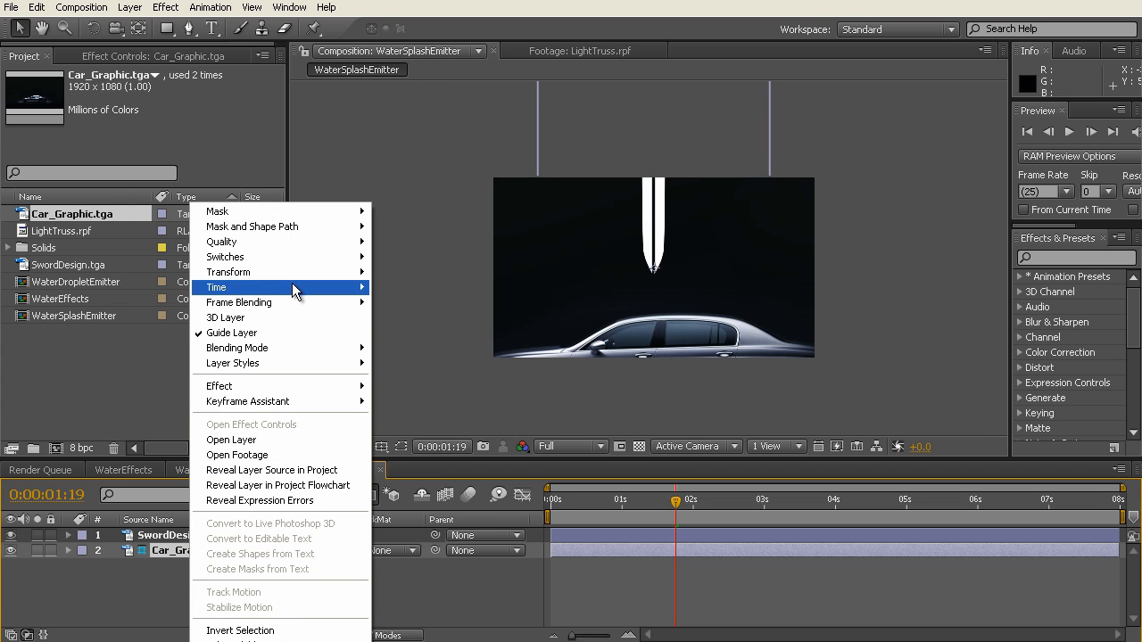
mouse_move(292, 273)
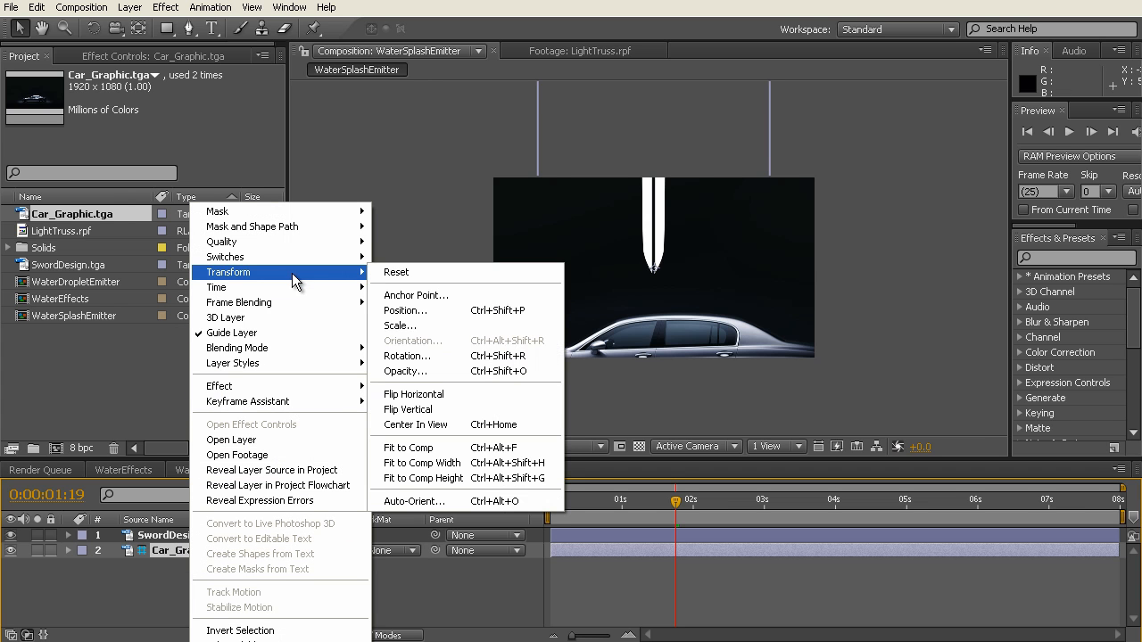
left_click(464, 445)
scroll(649, 283, "up", 1)
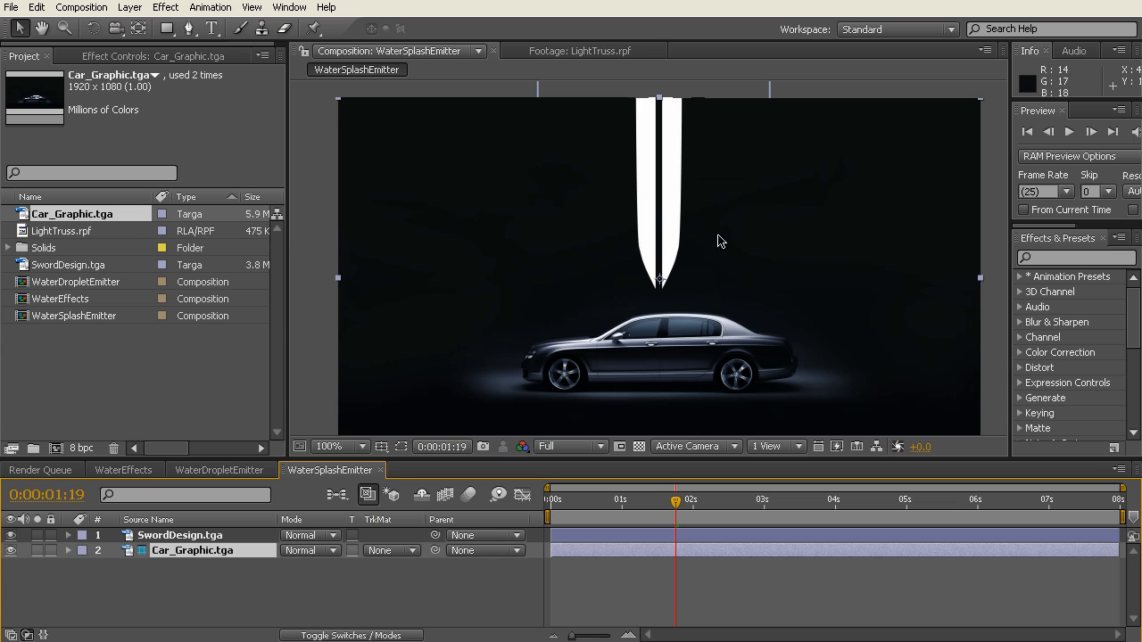
left_click(131, 472)
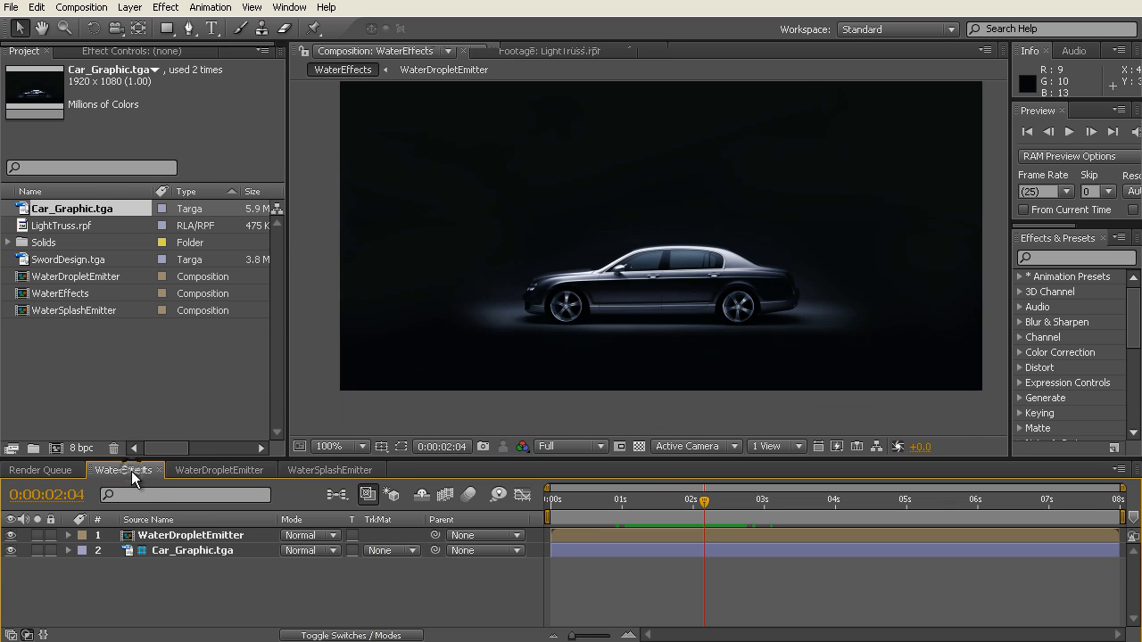
left_click(335, 472)
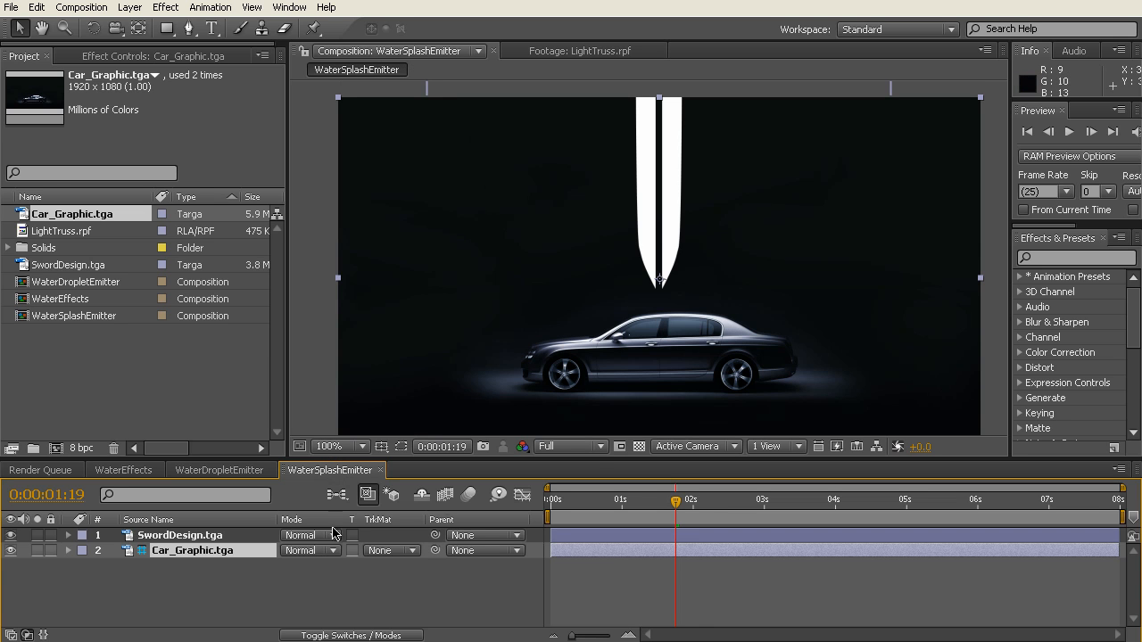
Step: Create a white composition-sized solid named CarSplashMask above the SwordDesign.tga layer
left_click(198, 537)
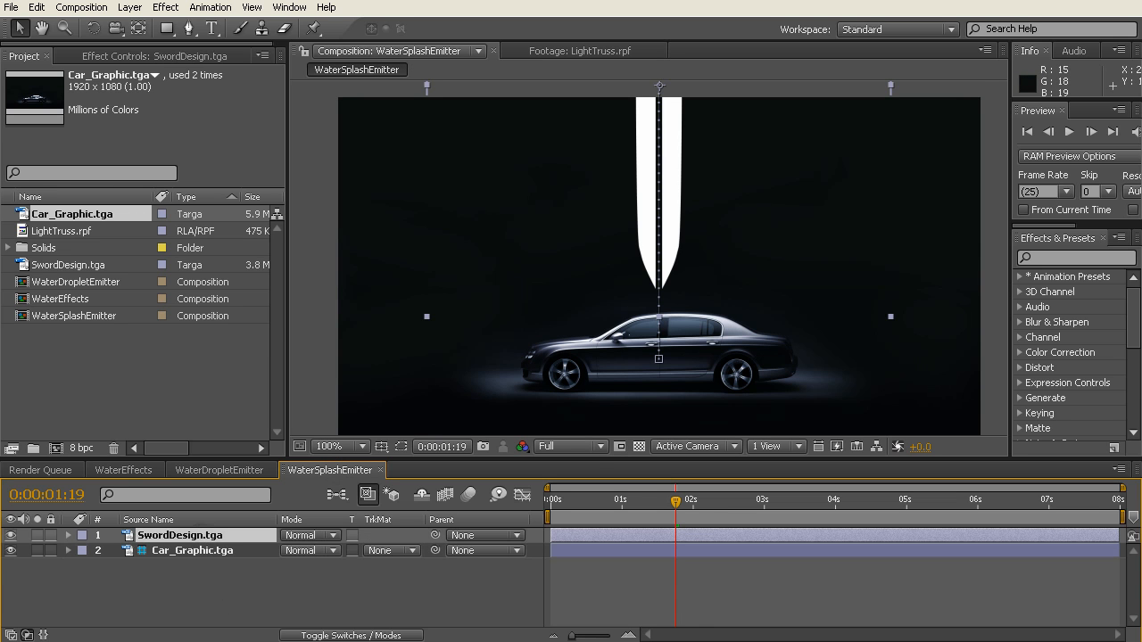
left_click(130, 7)
mouse_move(134, 26)
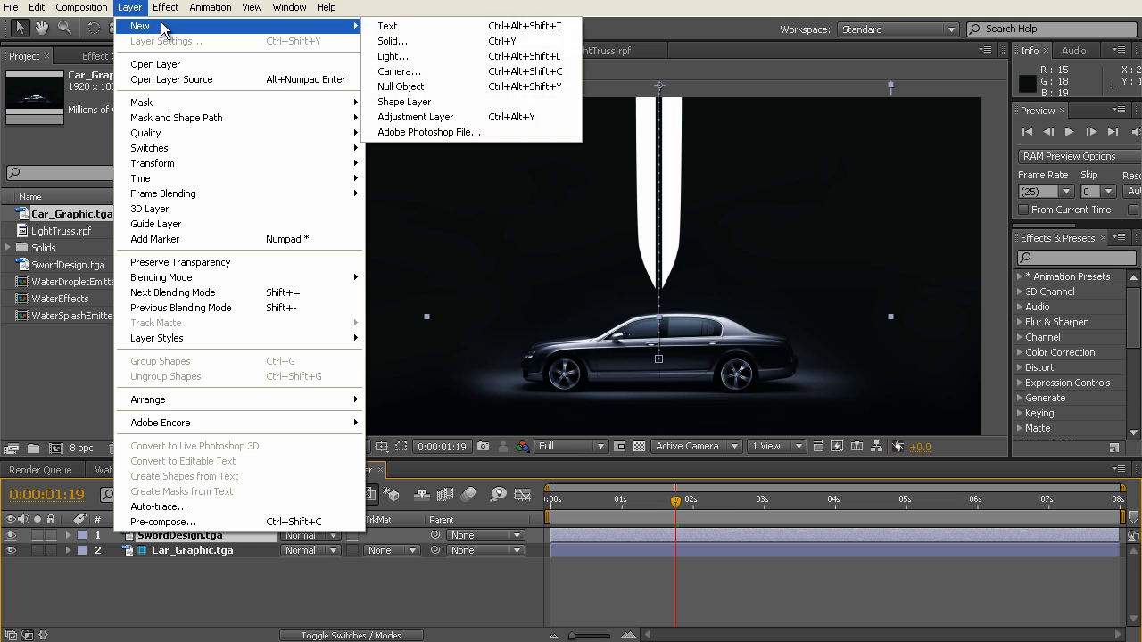
left_click(412, 41)
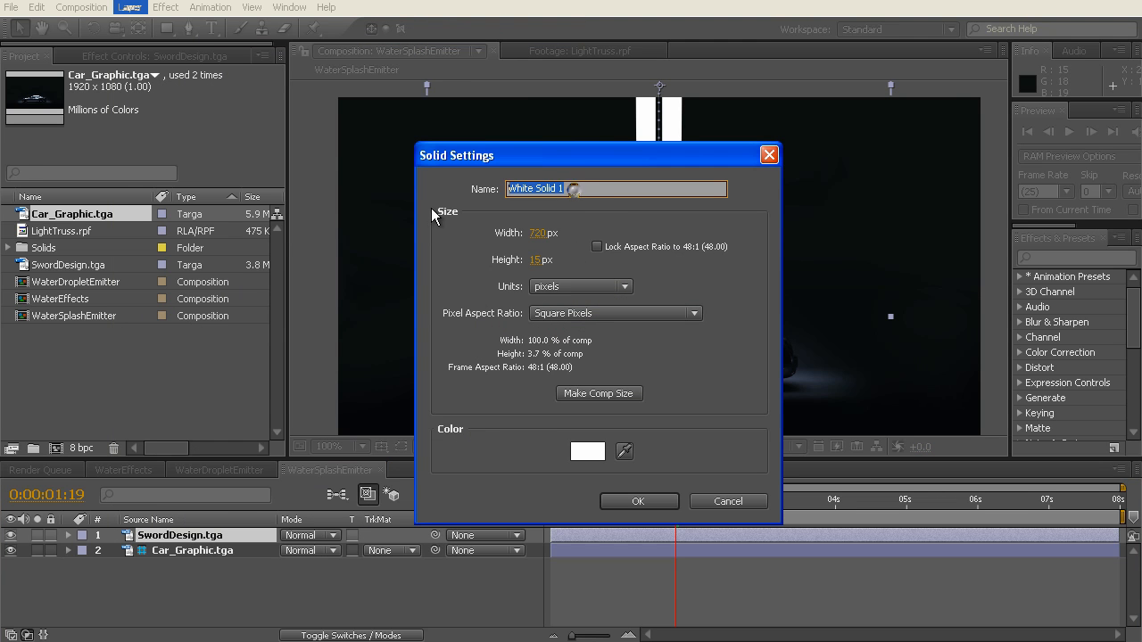
type("CarSplashMask")
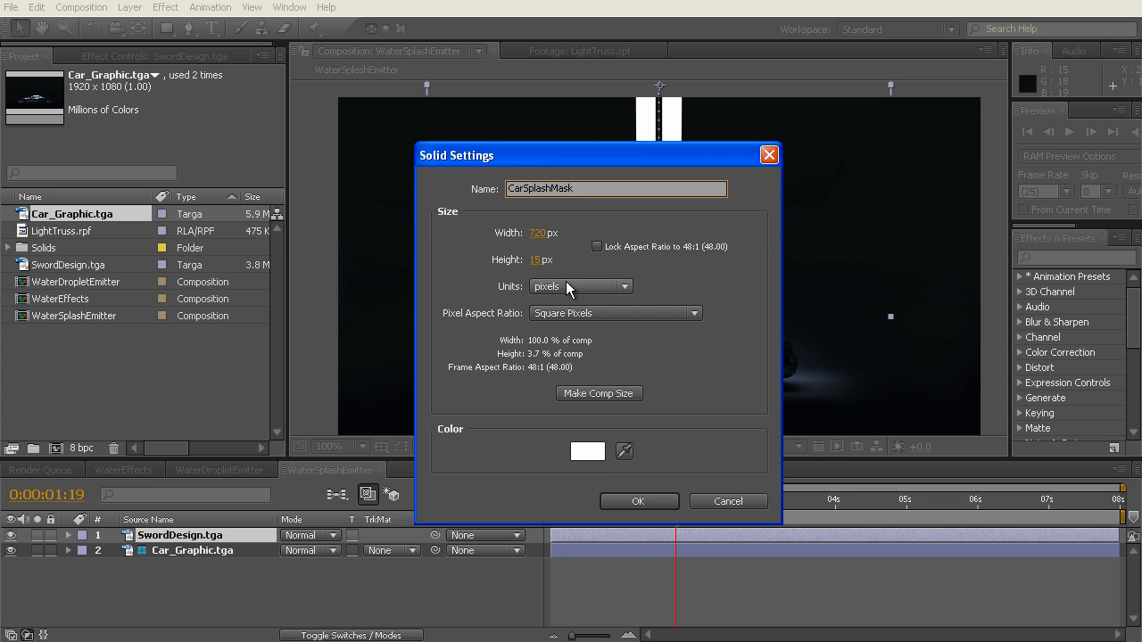
left_click(600, 393)
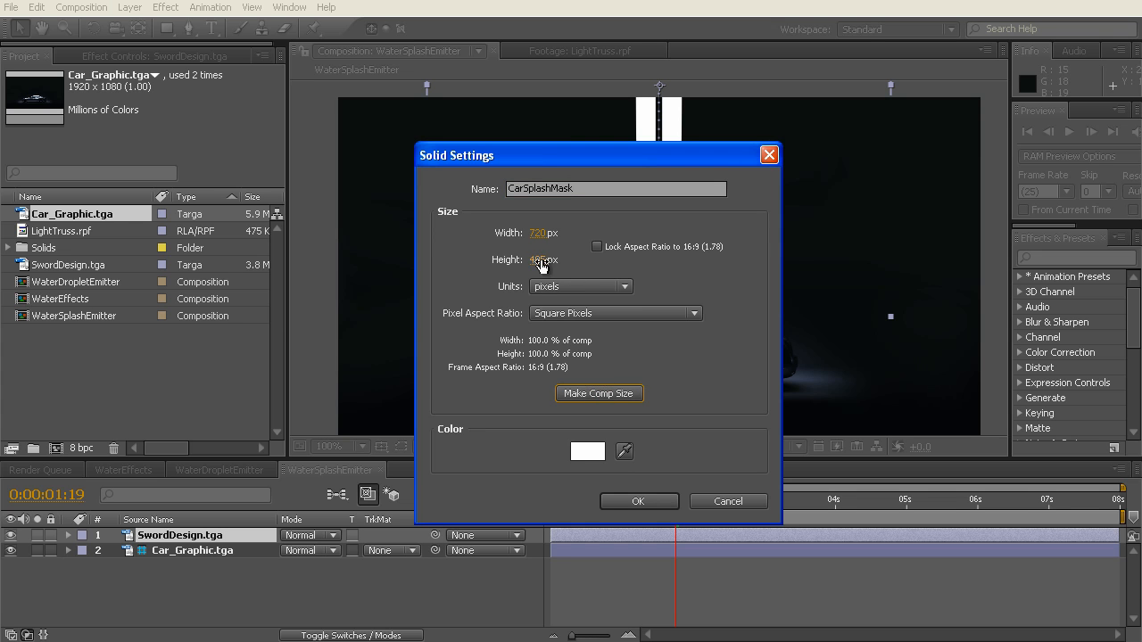
left_click(655, 499)
Step: Hide the CarSplashMask layer, then turn on mask path visibility in preparation for drawing with the Pen tool
key("comma")
key("comma")
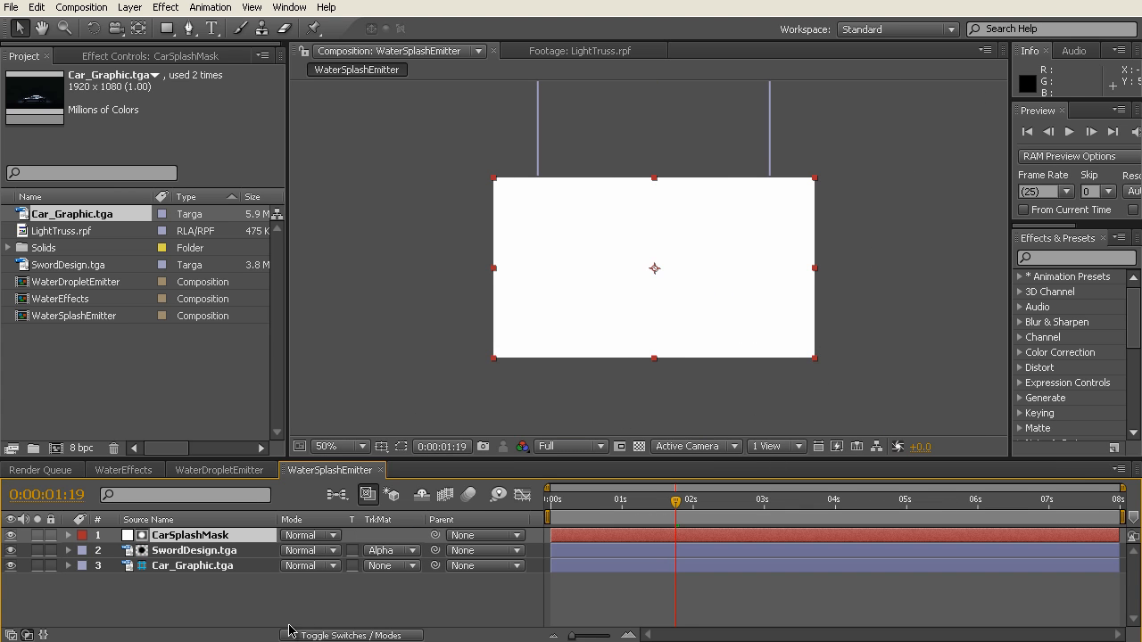
left_click(12, 536)
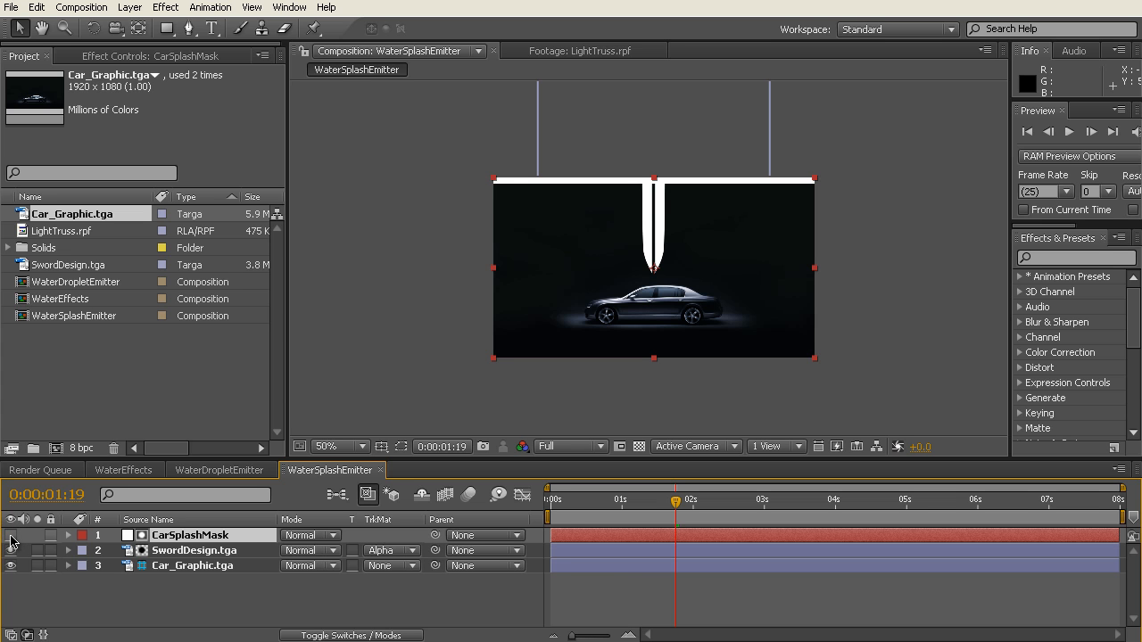
left_click(190, 30)
left_click_drag(190, 30, 236, 26)
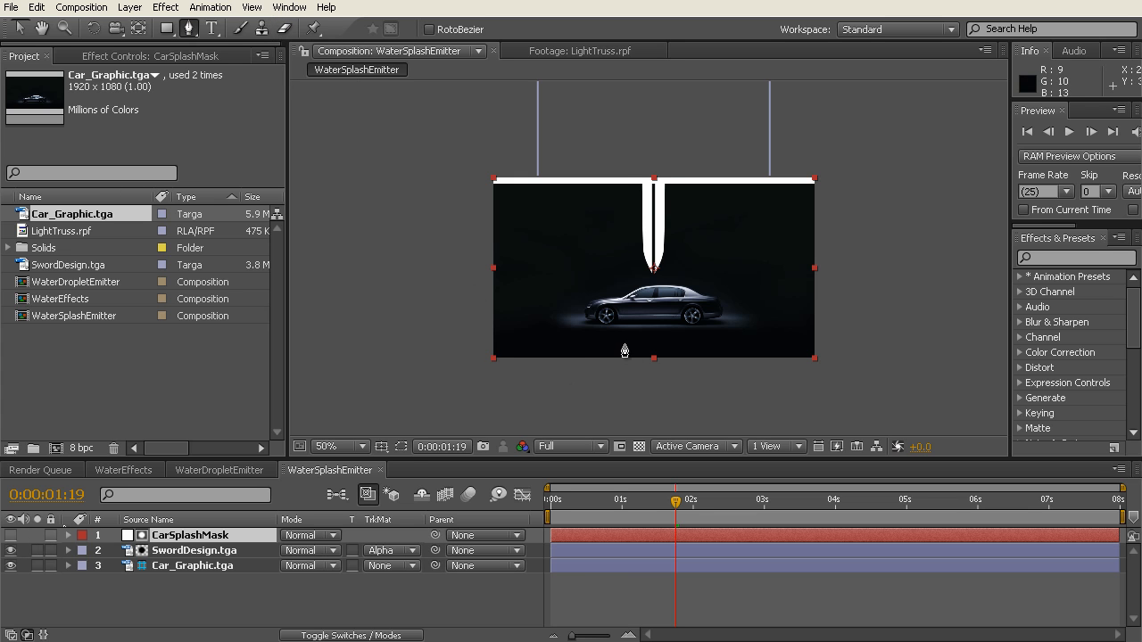
left_click(398, 448)
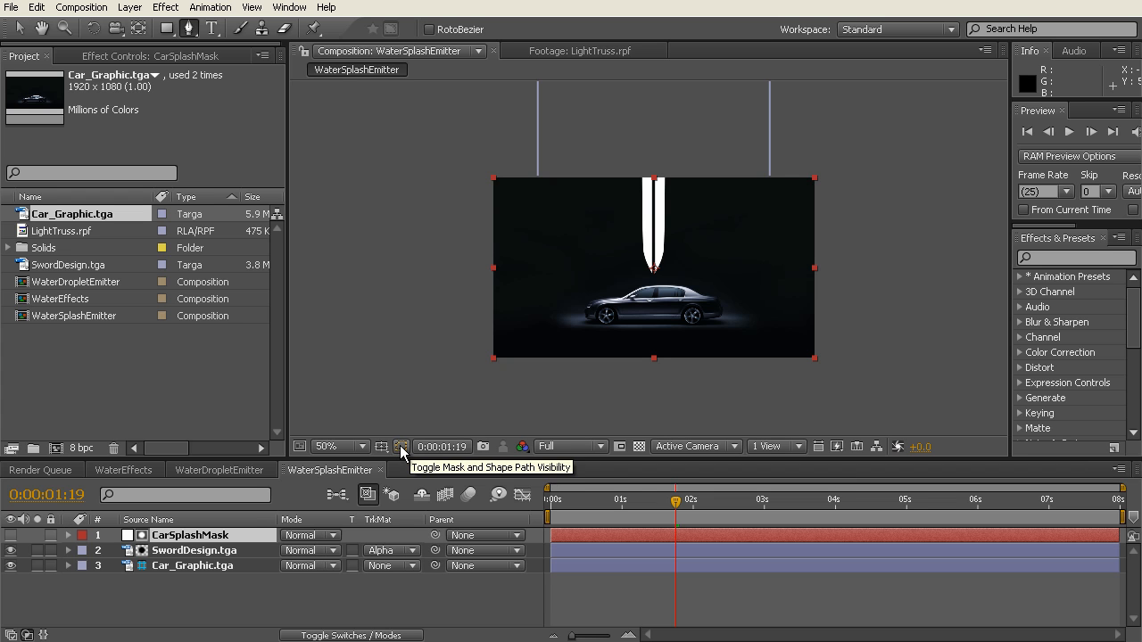
Step: Start a Pen mask on CarSplashMask ahead of the car, tracing over the nose, hood and windshield to the front of the roof
key("period")
key("period")
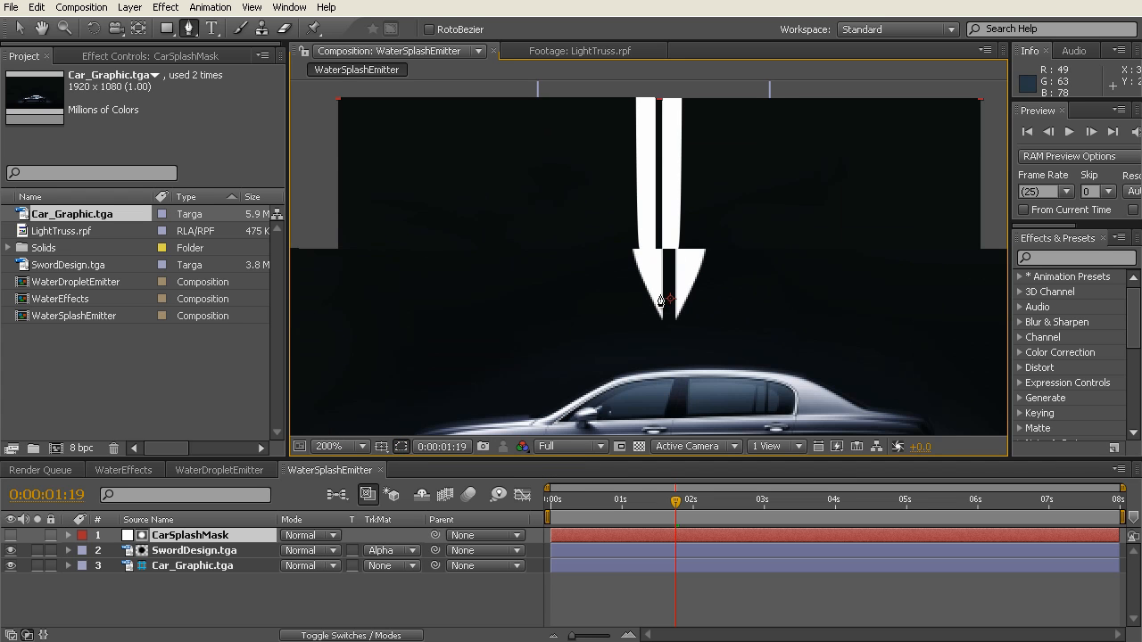
key("space")
left_click_drag(720, 353, 721, 161)
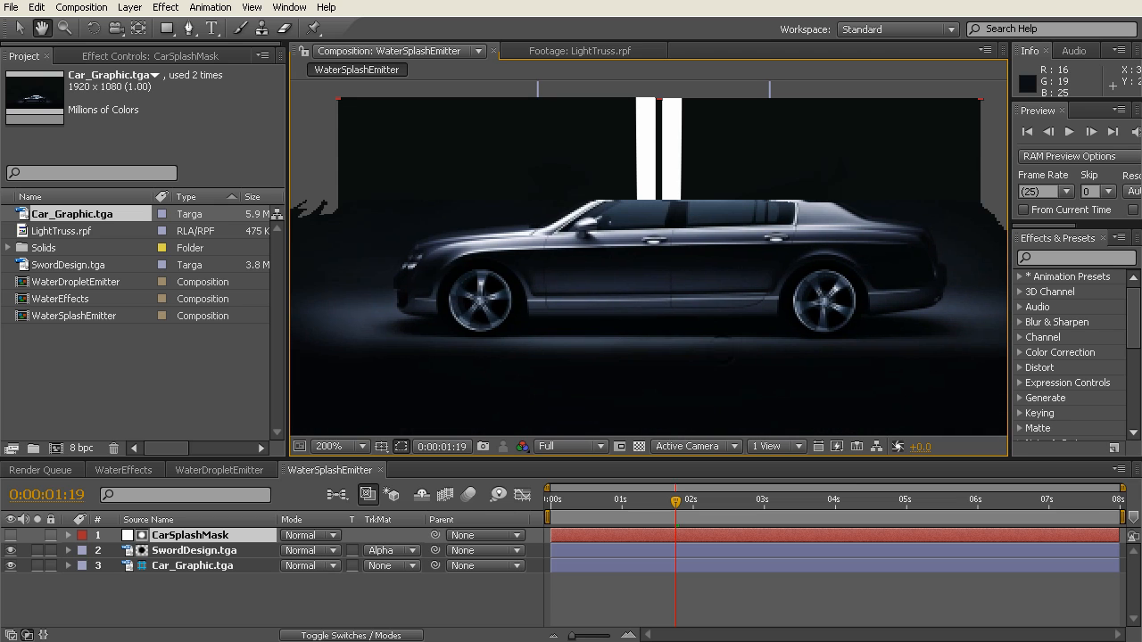
key("g")
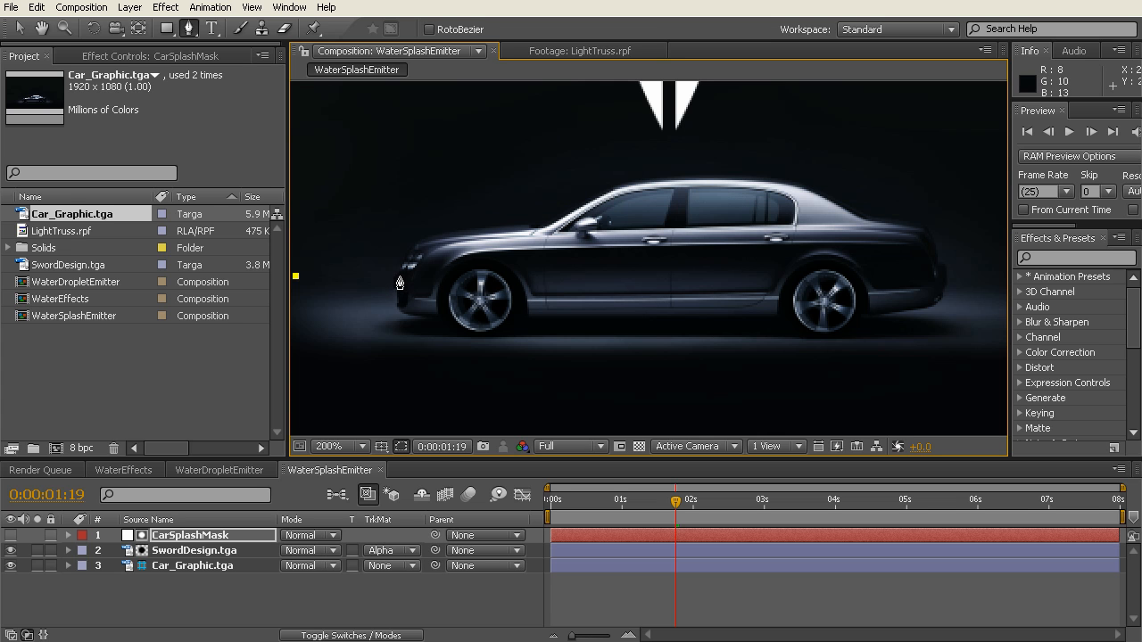
left_click(399, 275)
left_click_drag(418, 242, 433, 240)
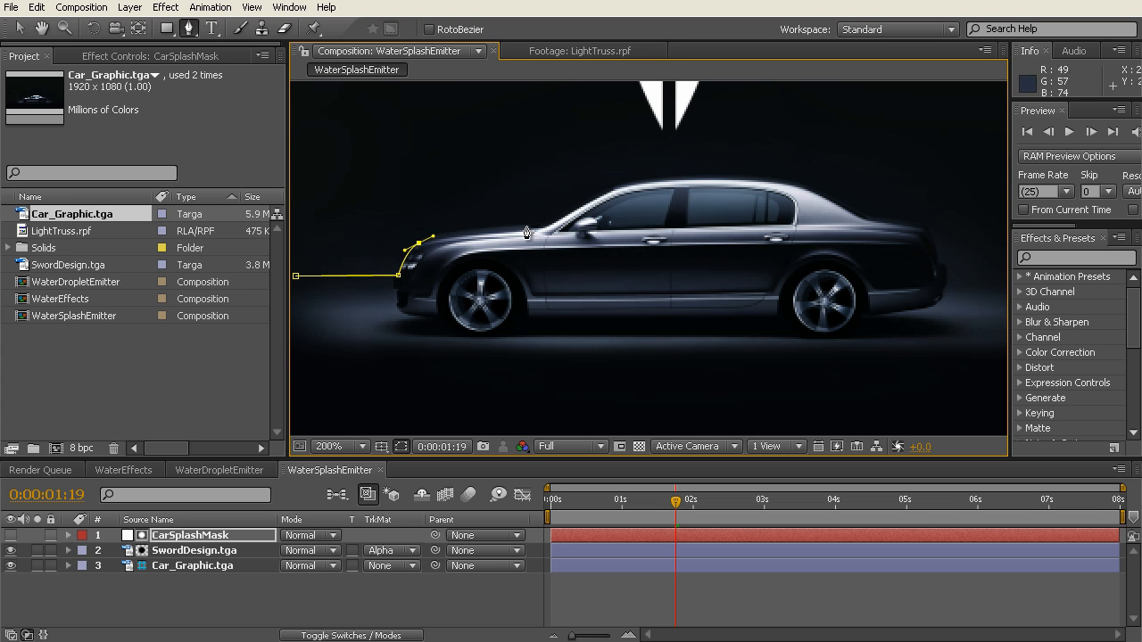
left_click_drag(538, 225, 595, 228)
left_click(576, 200)
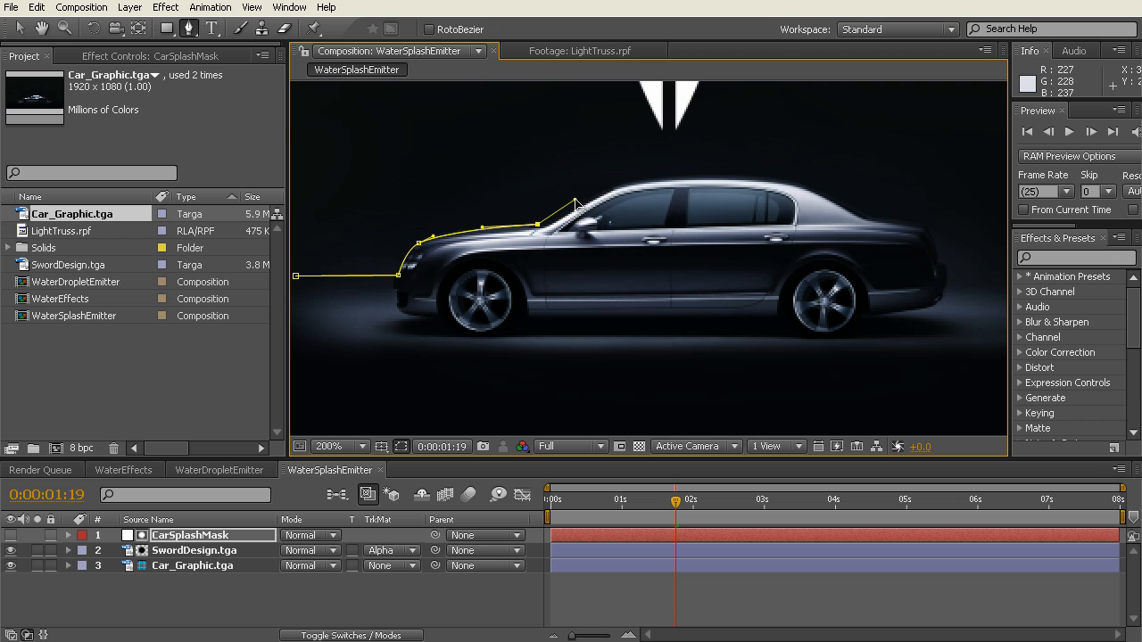
left_click(616, 191)
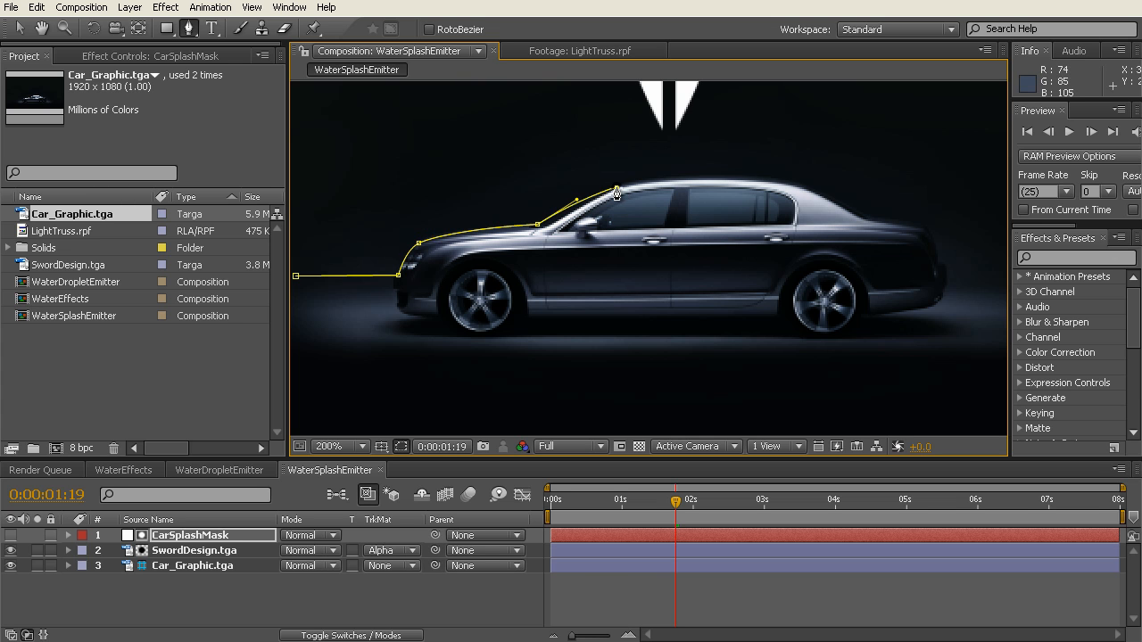
Step: Continue the CarSplashMask path along the roof, rear window and trunk, curving it down at the car's rear
left_click(792, 186)
mouse_move(797, 186)
left_mouse_down()
mouse_move(893, 198)
mouse_move(866, 223)
mouse_move(890, 234)
mouse_move(870, 193)
mouse_move(811, 185)
left_mouse_up()
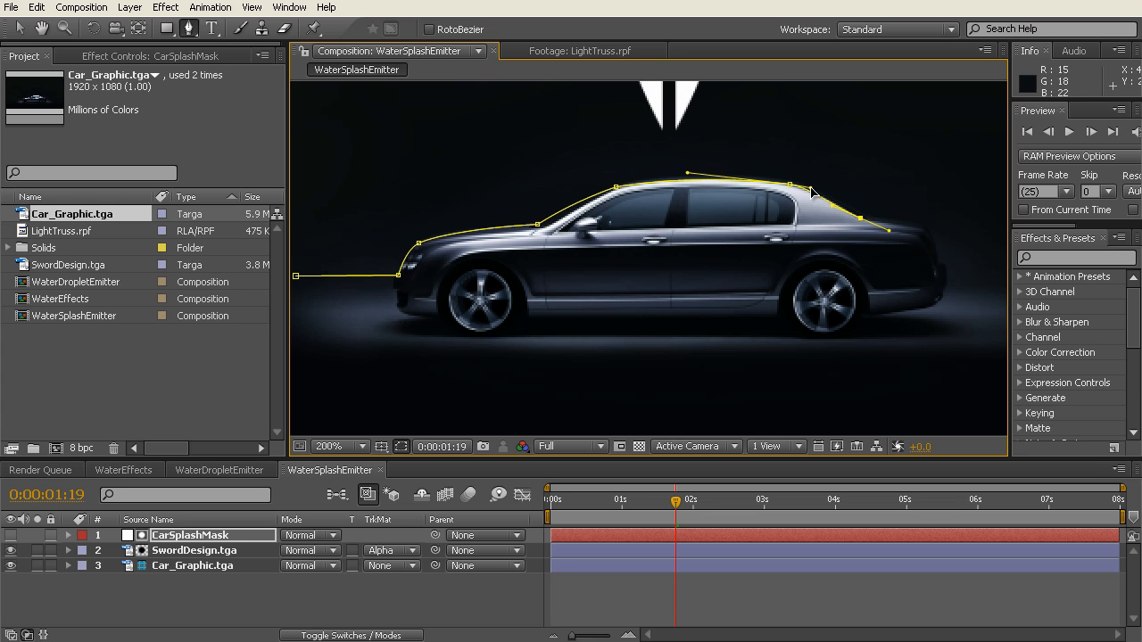
left_click_drag(889, 231, 952, 236)
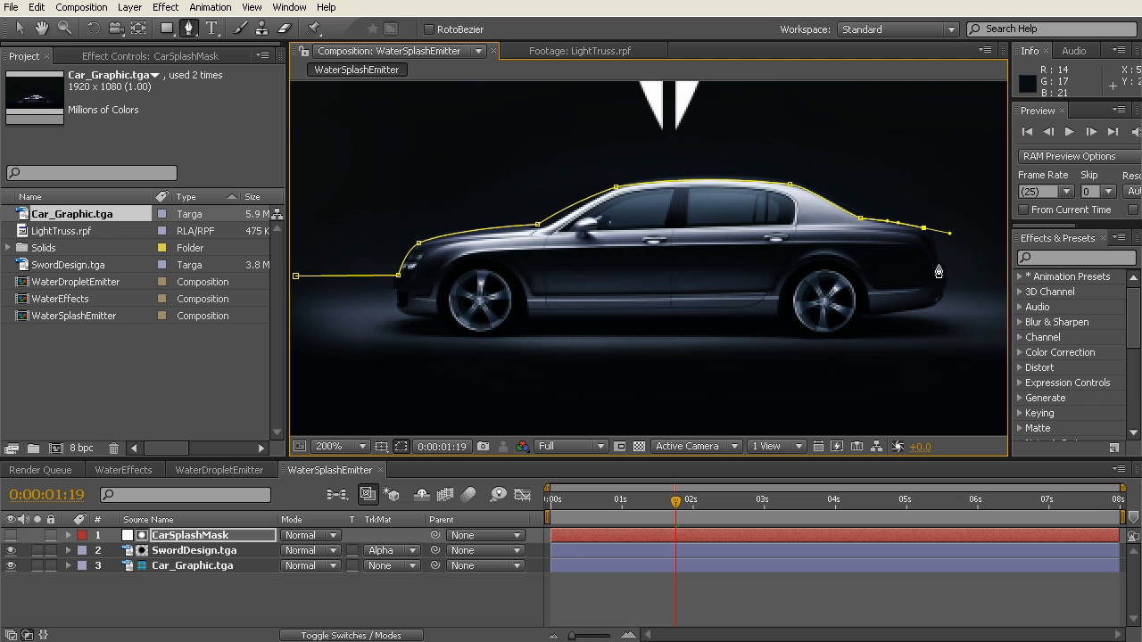
left_click_drag(950, 235, 931, 233)
Step: Extend the CarSplashMask path out behind the car, then double it back as a thin strip to just inside the car's rear
key("h")
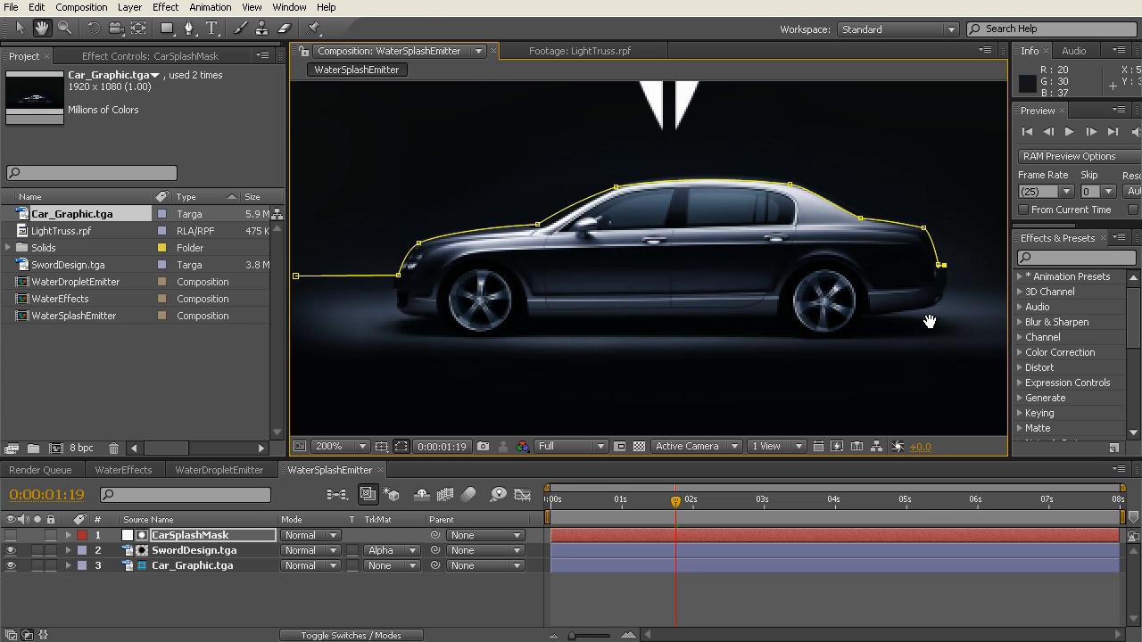
left_click_drag(936, 323, 778, 321)
key("g")
left_click(984, 276)
key("comma")
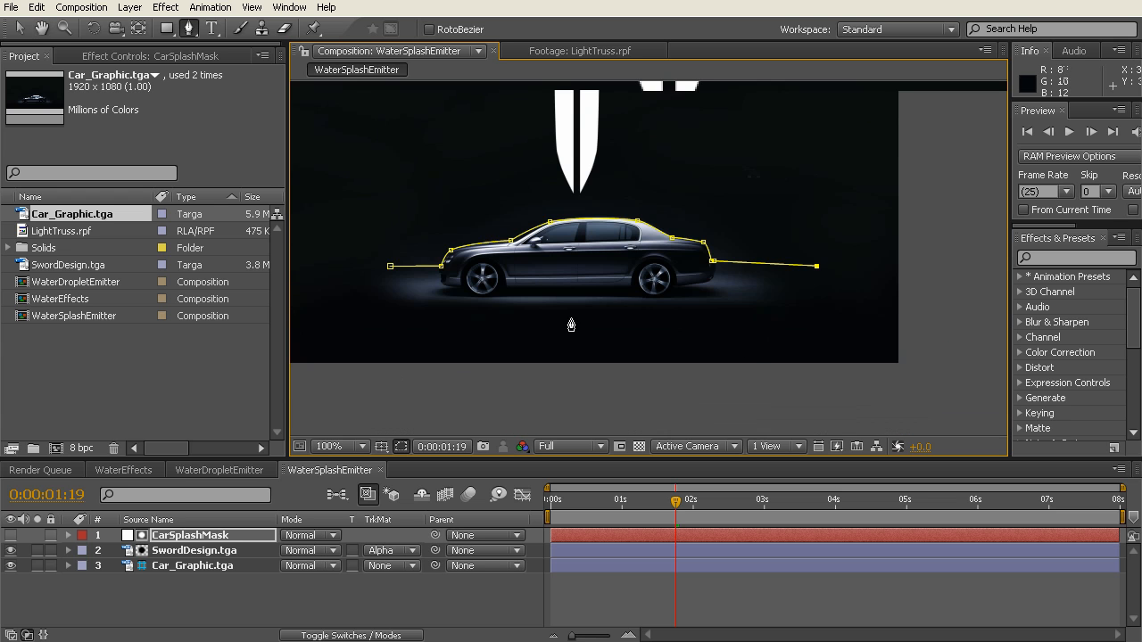
key("period")
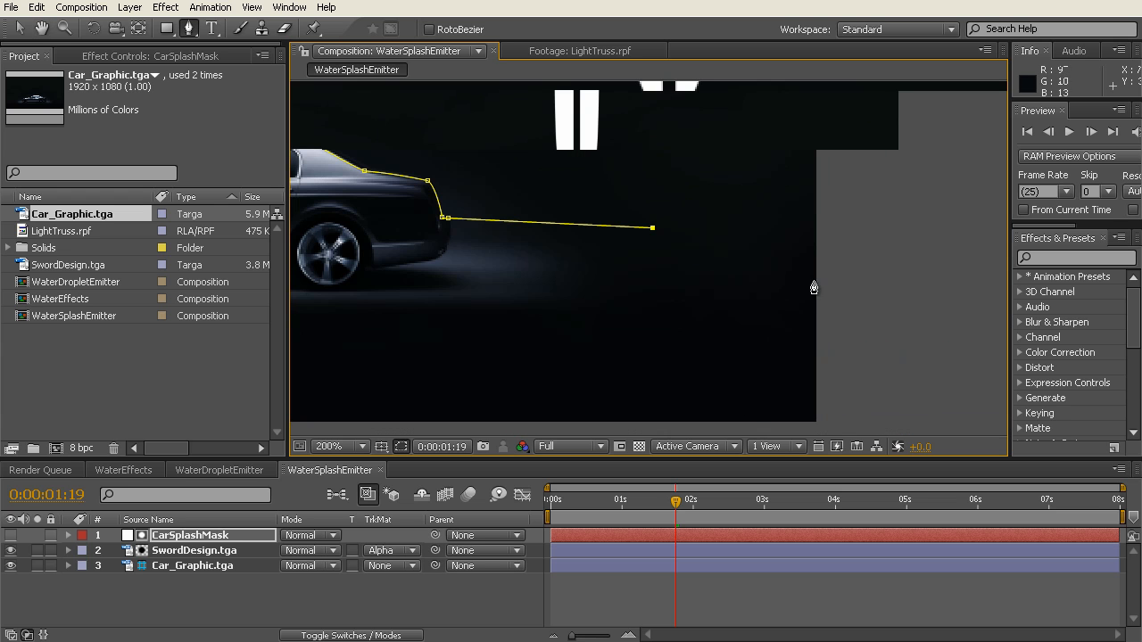
left_click(652, 242)
left_click(438, 231)
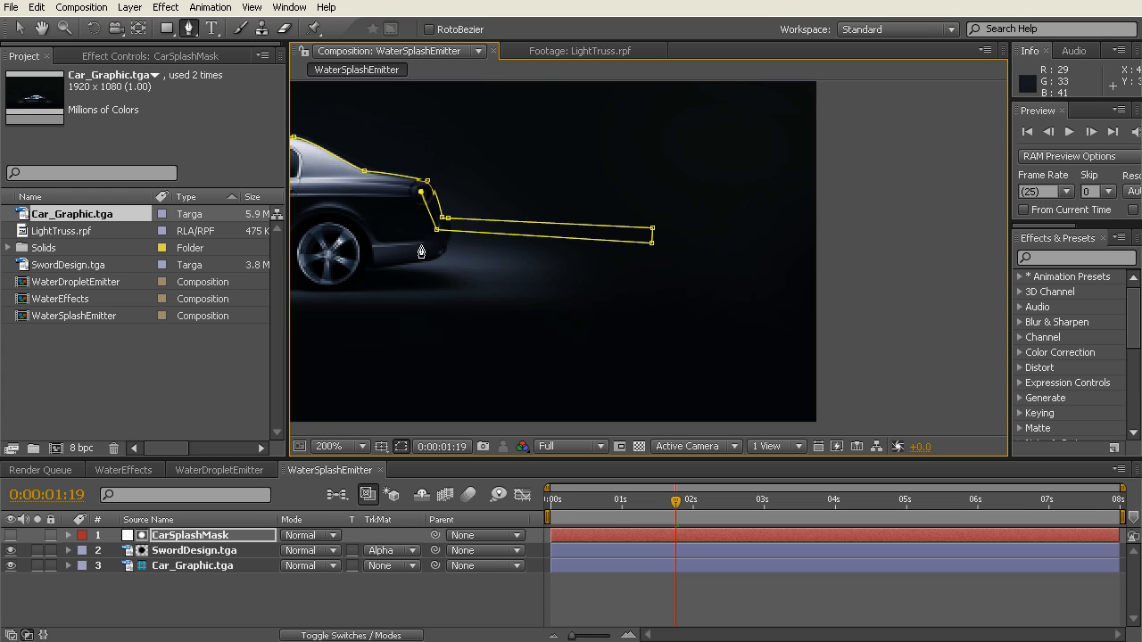
Step: Trace the path's inner edge back over the trunk, roof, windshield and hood, close it ahead of the car, and briefly preview the filled mask
key("h")
left_click_drag(415, 269, 690, 288)
key("g")
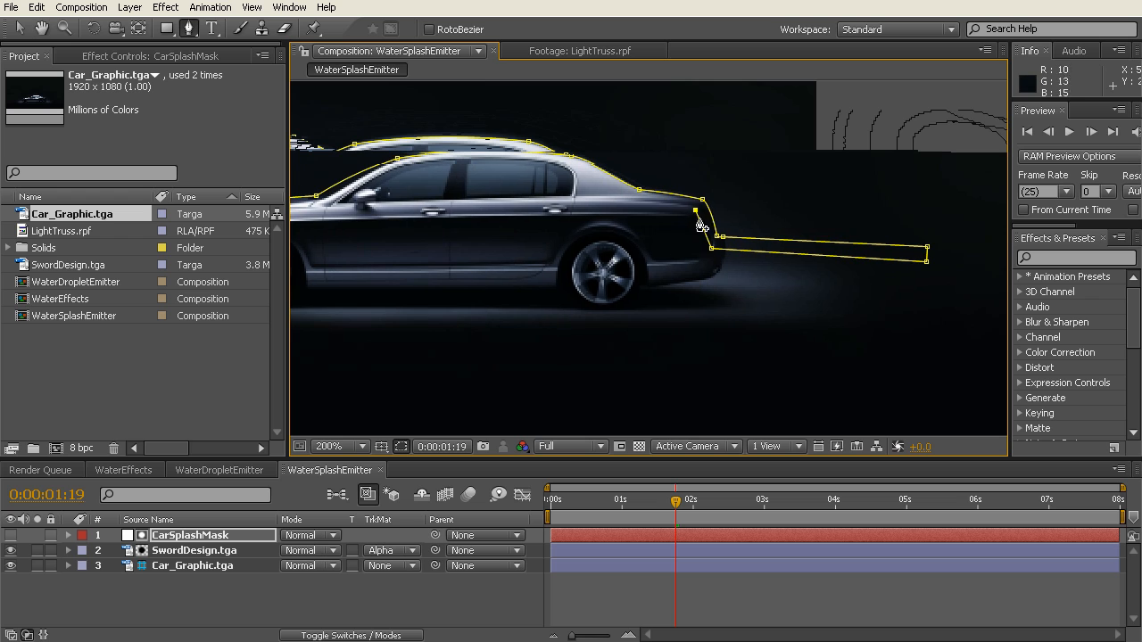
left_click(637, 200)
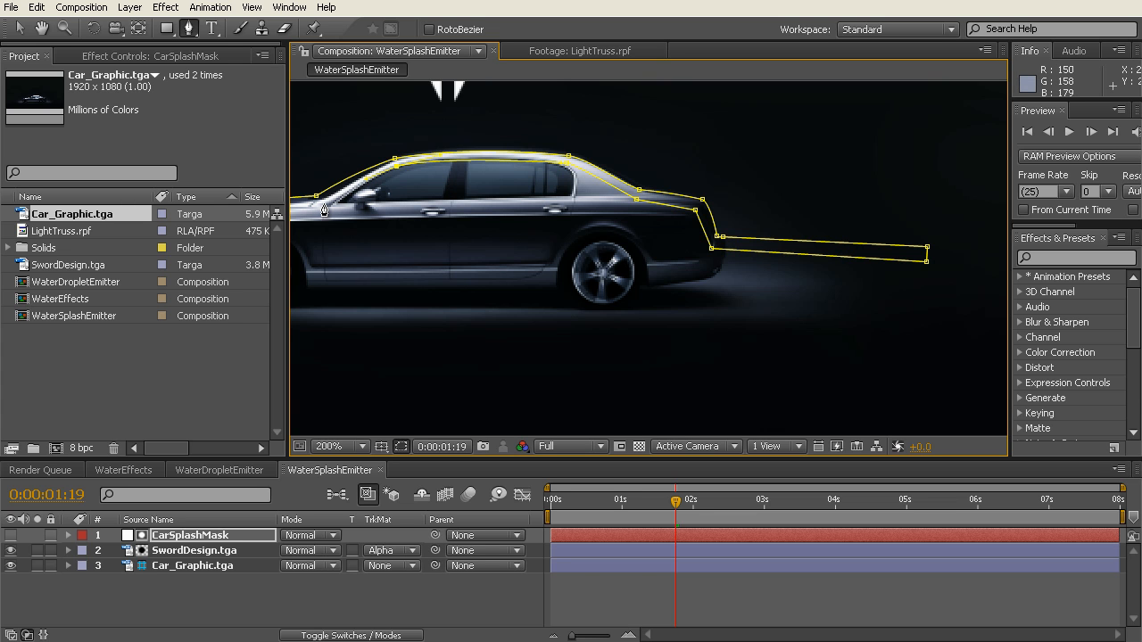
left_click_drag(321, 206, 316, 215)
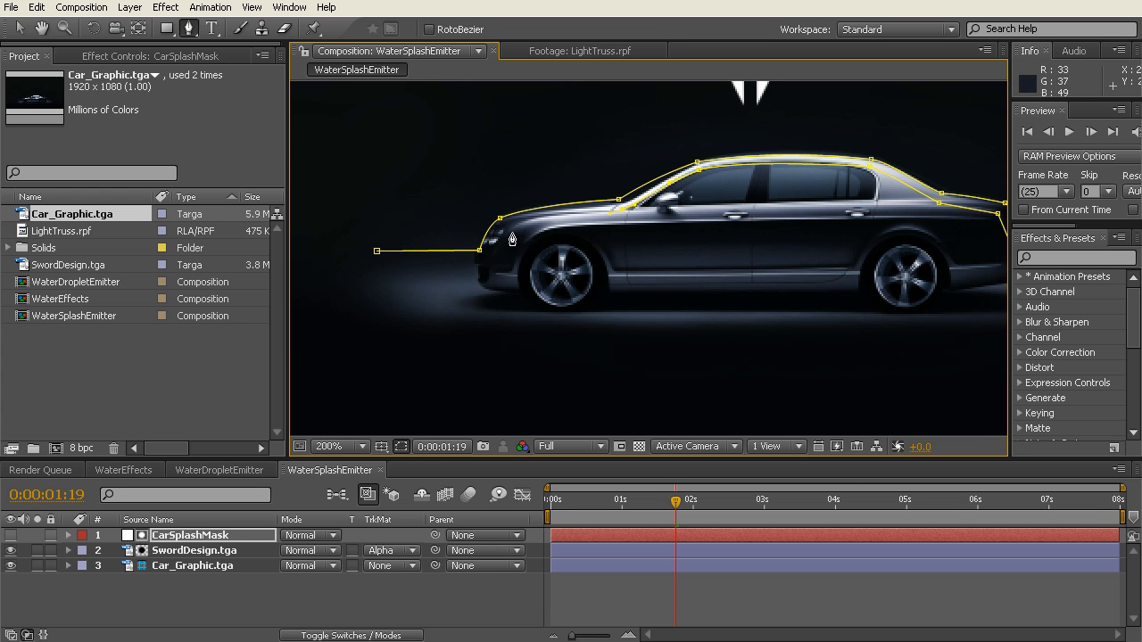
left_click_drag(505, 235, 497, 257)
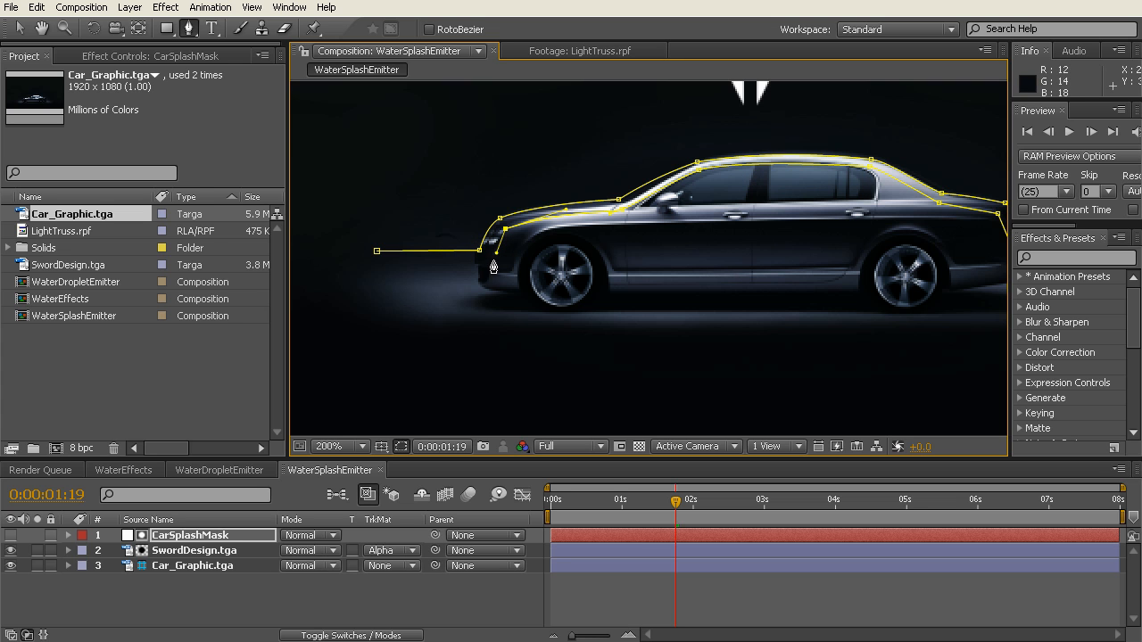
left_click(377, 254)
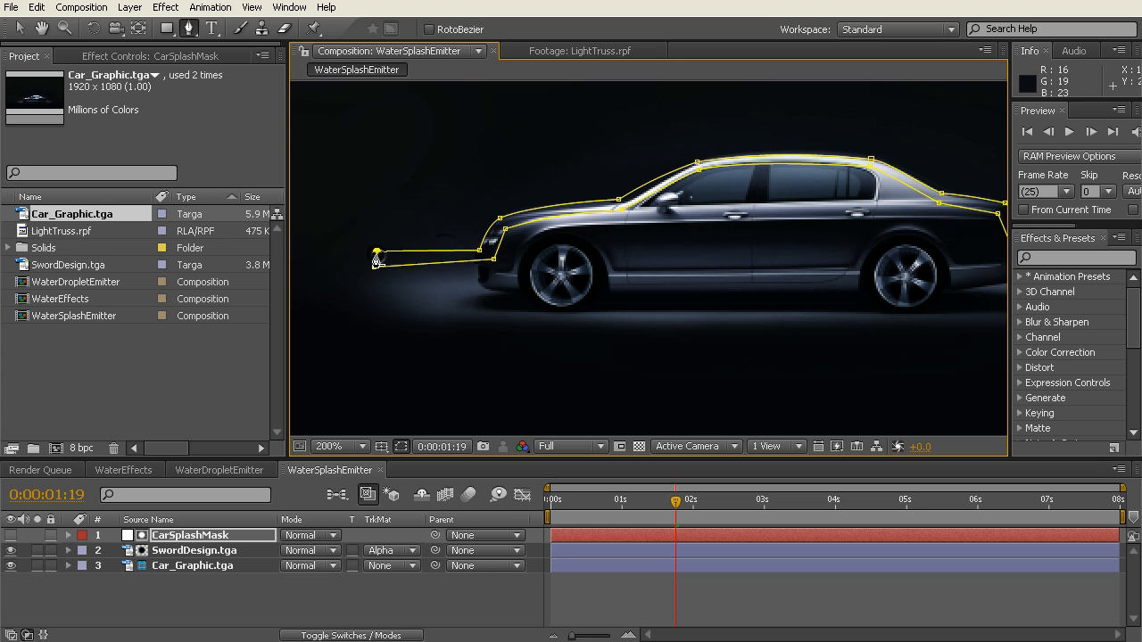
left_click(11, 535)
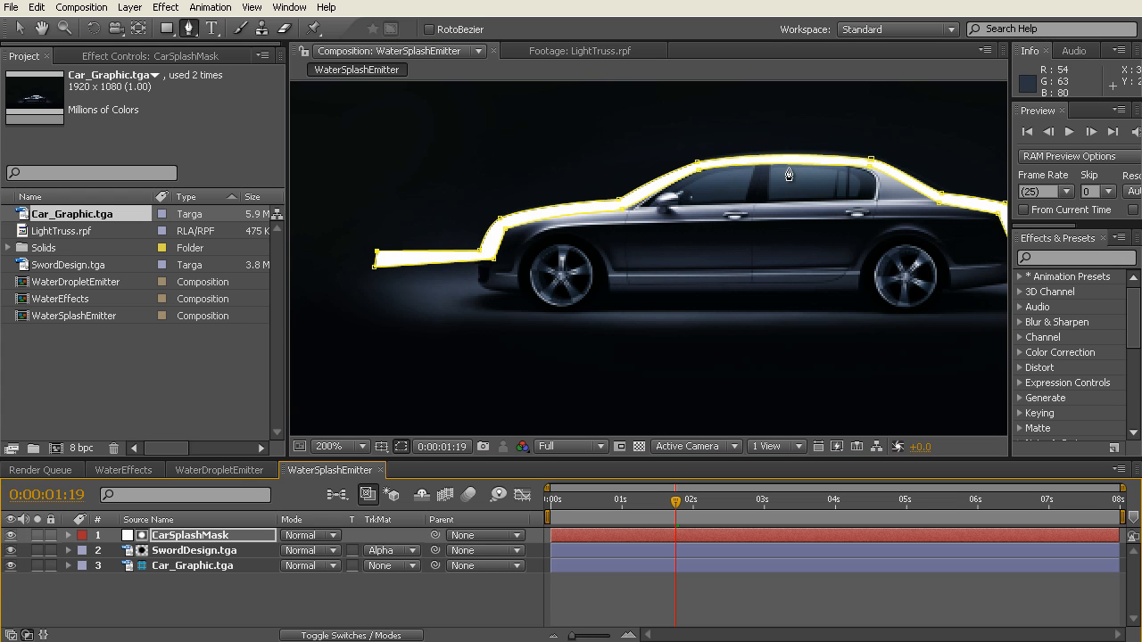
left_click(11, 535)
Step: Reposition the outer mask points at the windshield base and the front of the roof, moving both slightly toward the car's rear
scroll(636, 164, "up", 3)
scroll(636, 164, "down", 6)
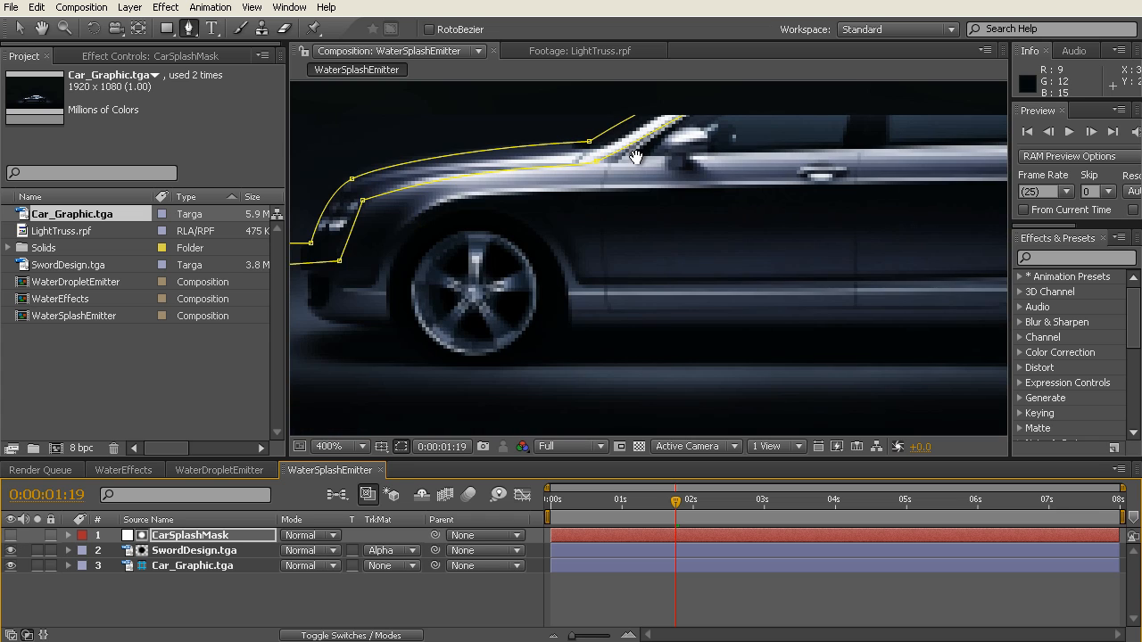
scroll(751, 273, "up", 6)
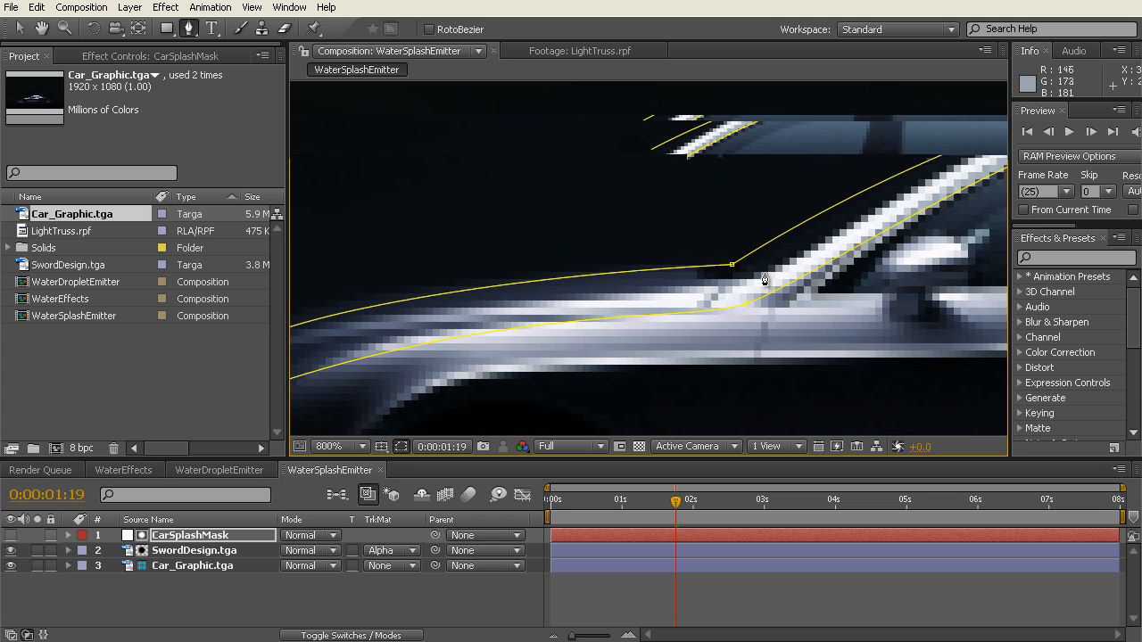
key("h")
left_click_drag(917, 258, 682, 321)
key("g")
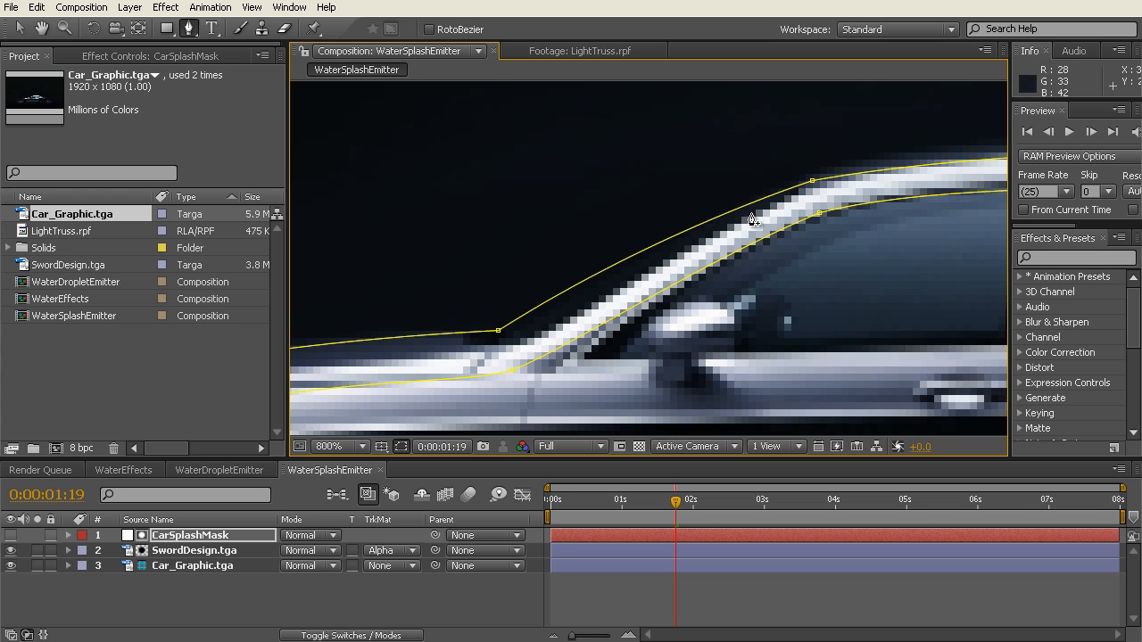
left_click(18, 28)
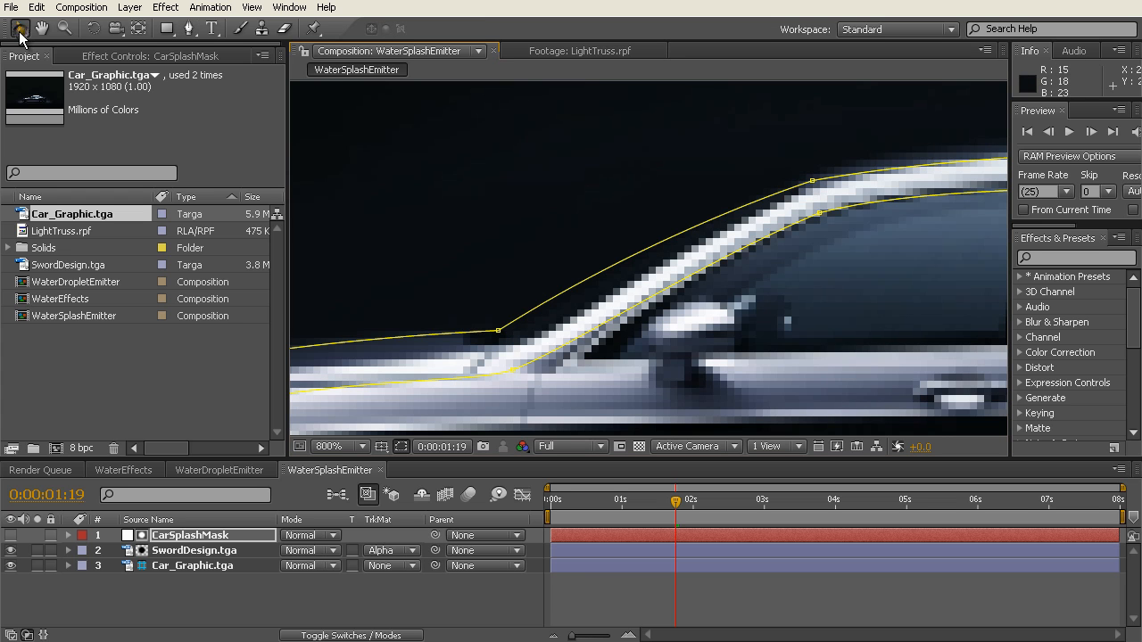
left_click(499, 331)
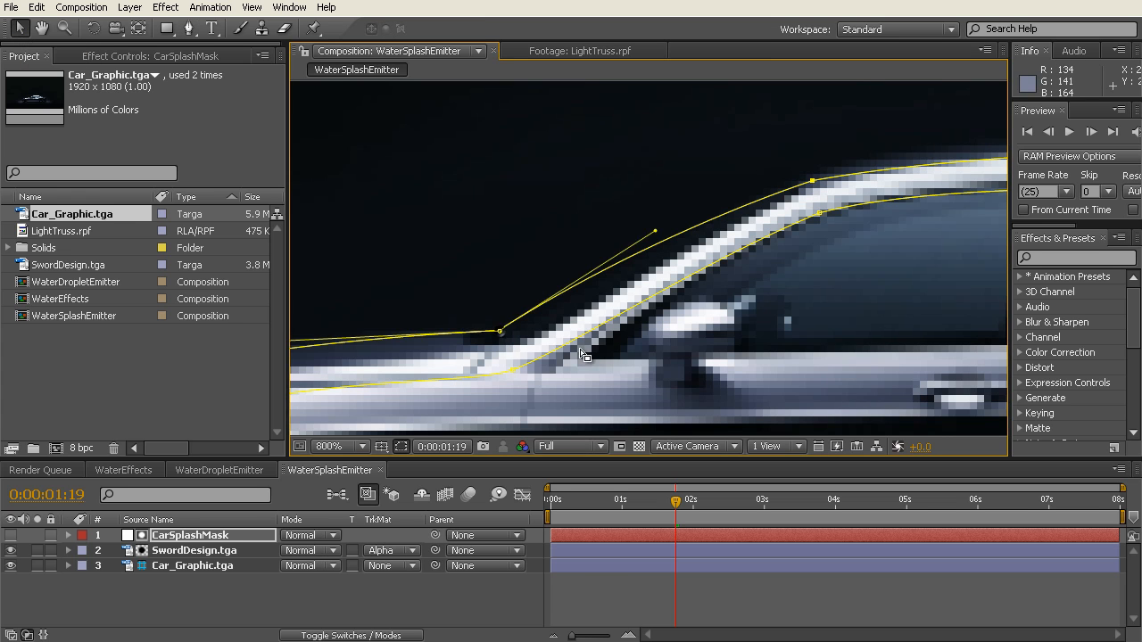
mouse_move(499, 332)
left_mouse_down()
mouse_move(523, 344)
mouse_move(503, 334)
left_mouse_up()
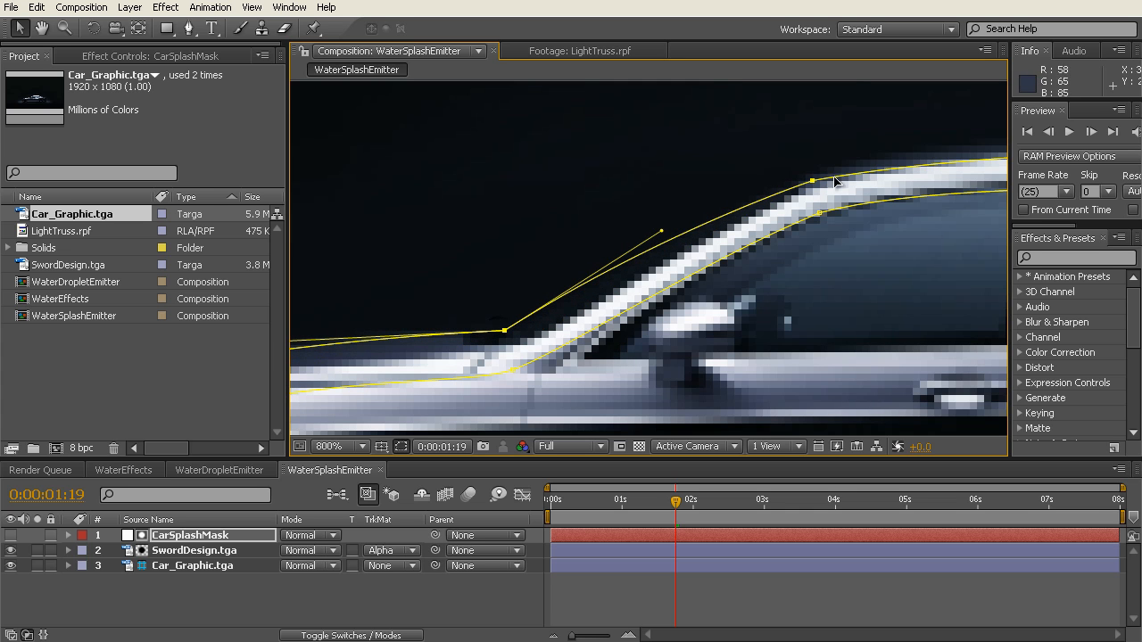
left_click_drag(814, 182, 824, 171)
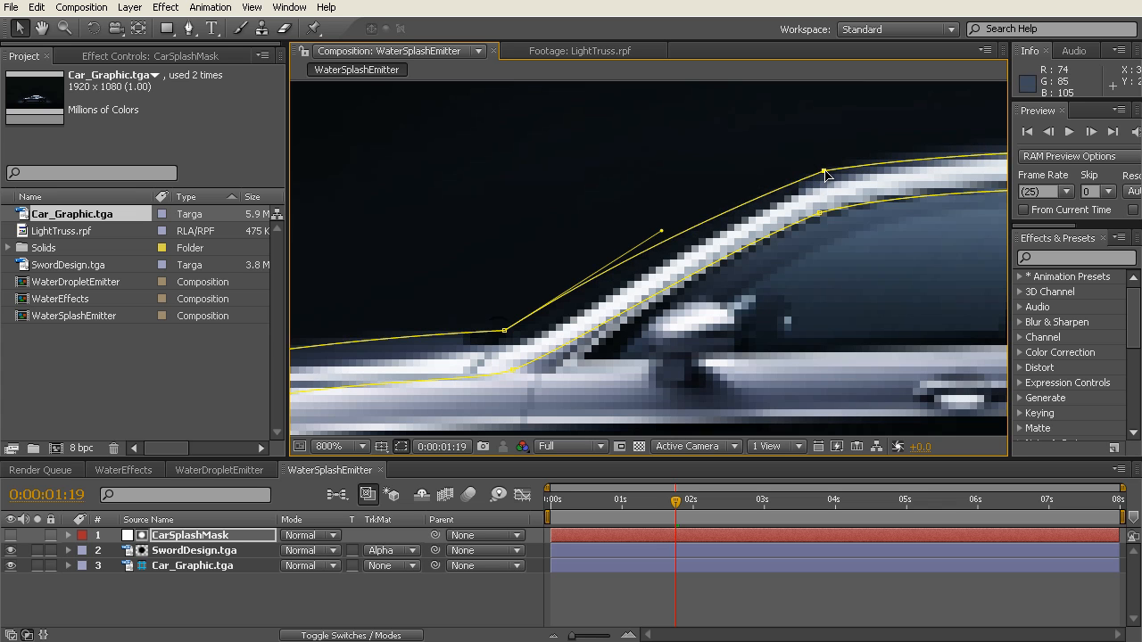
Step: Raise the outer mask point at the rear of the roof, then nudge the front roof point up and toward the rear
scroll(815, 184, "down", 1)
left_click_drag(886, 256, 634, 242)
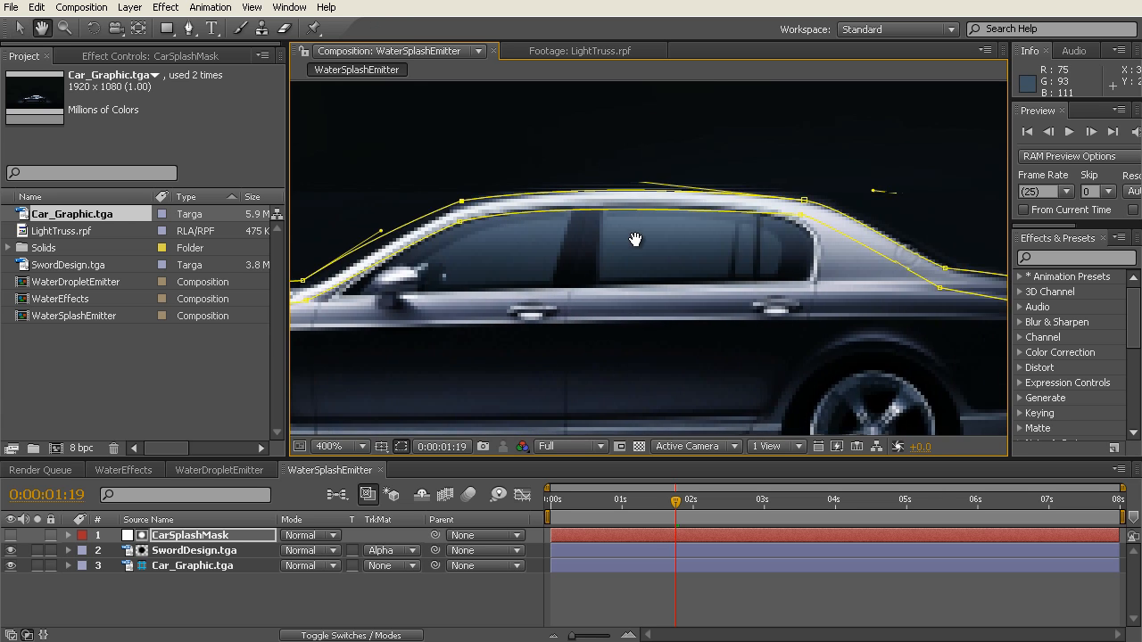
scroll(637, 223, "up", 1)
left_click(854, 204)
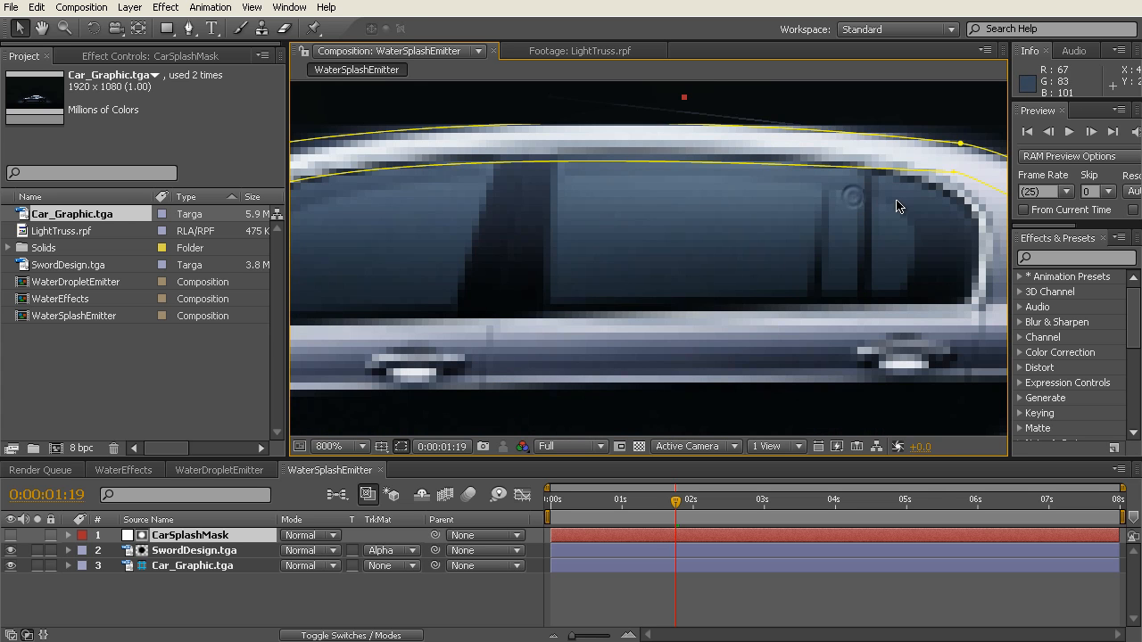
left_click(959, 144)
left_click_drag(961, 145, 962, 140)
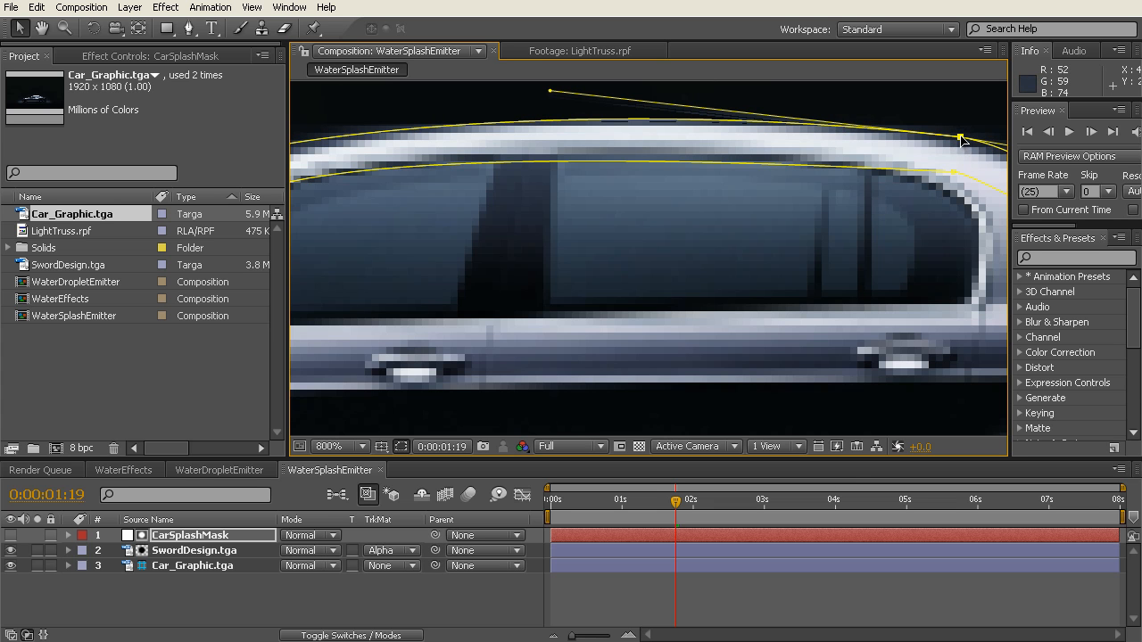
key("space")
left_click_drag(446, 235, 750, 285)
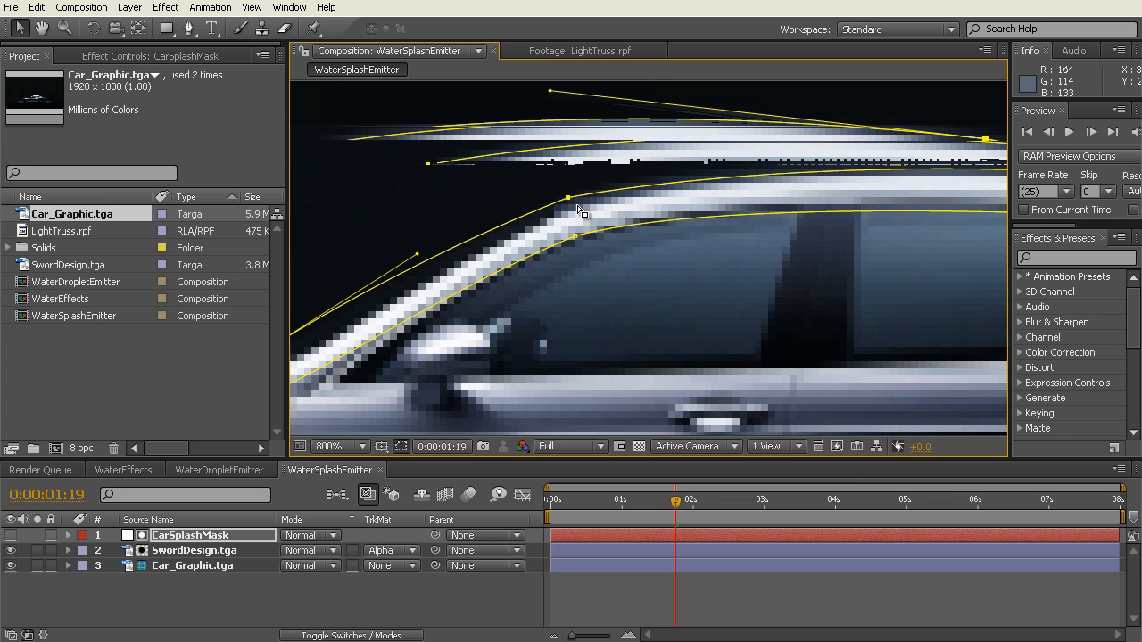
left_click_drag(568, 197, 576, 195)
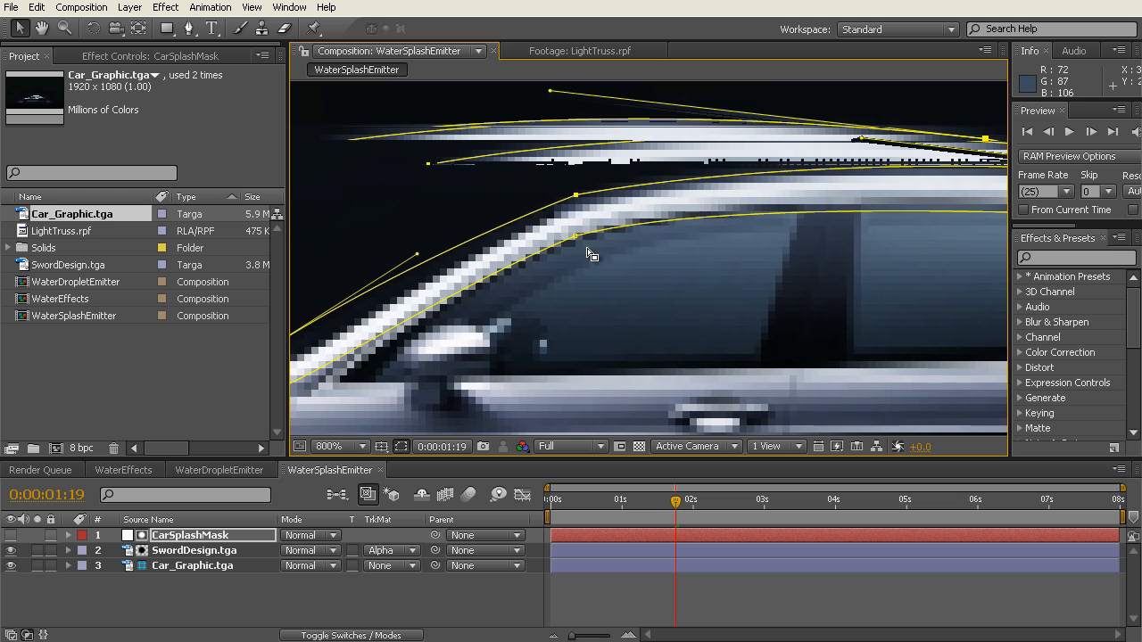
Step: Raise the inner mask points at the rear window base and at both ends of the roof to narrow the band
key("space")
left_click_drag(928, 308, 301, 311)
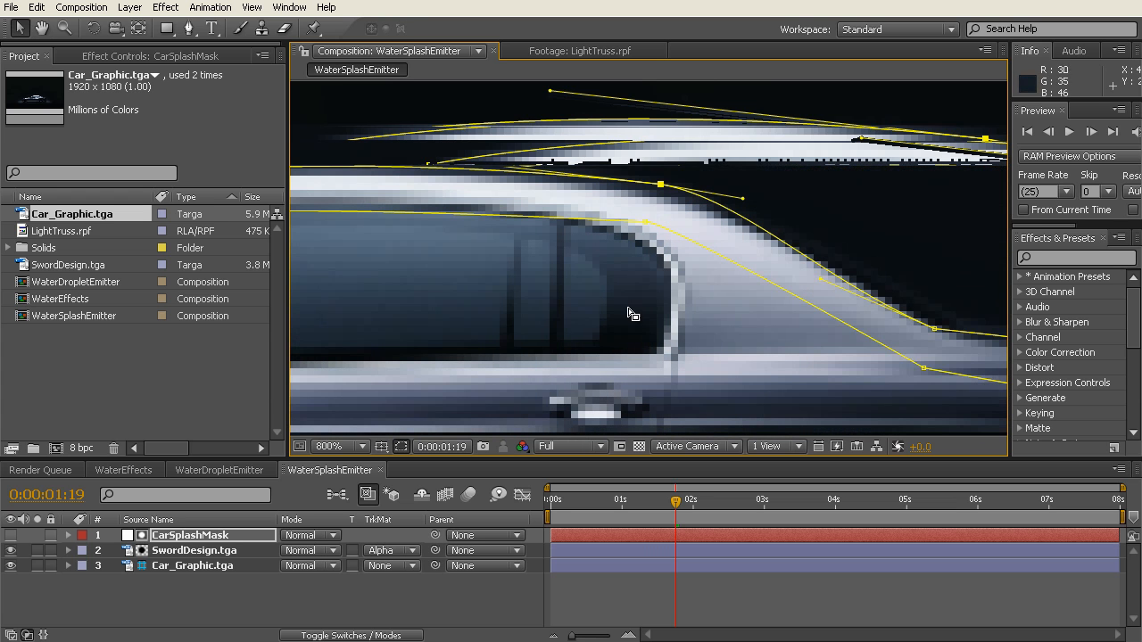
left_click_drag(923, 367, 915, 358)
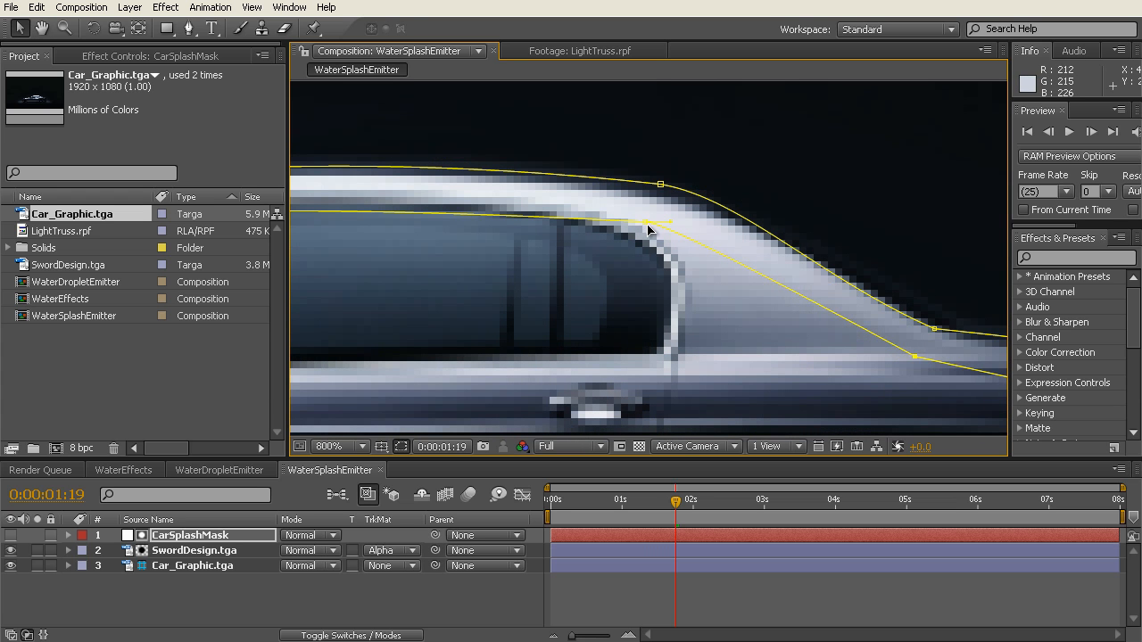
left_click_drag(646, 225, 645, 217)
key("space")
left_click_drag(577, 277, 960, 310)
left_click_drag(440, 243, 440, 234)
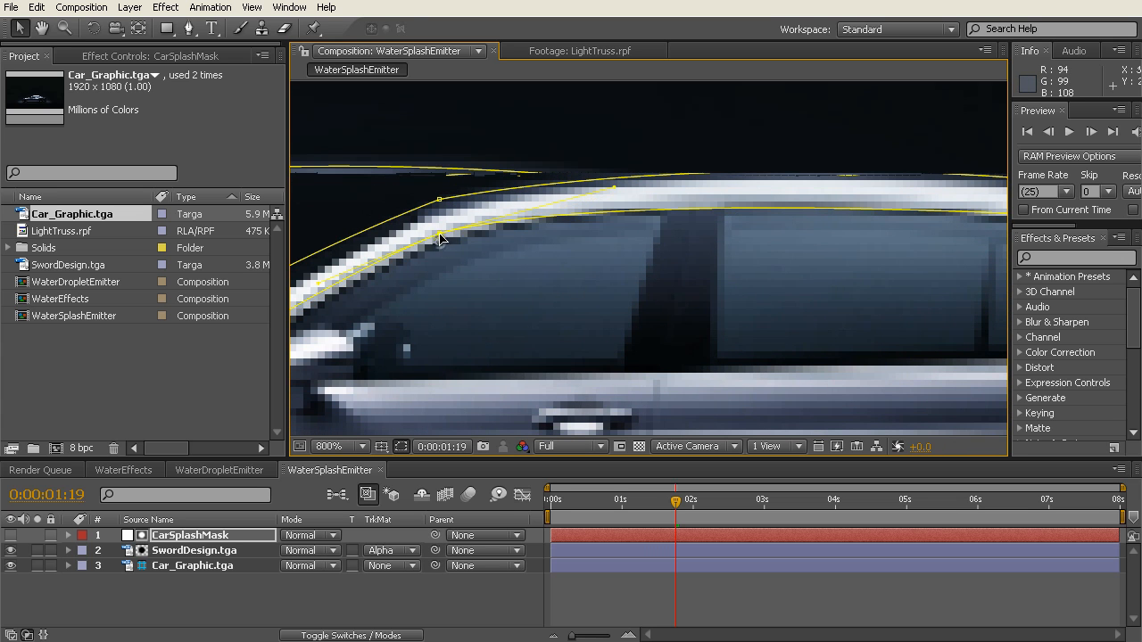
Step: Move the outer mask points at the rear window base and the trunk's rear edge outward, clear of the car body
key("space")
left_click_drag(933, 273, 444, 324)
key("space")
left_click_drag(791, 383, 633, 312)
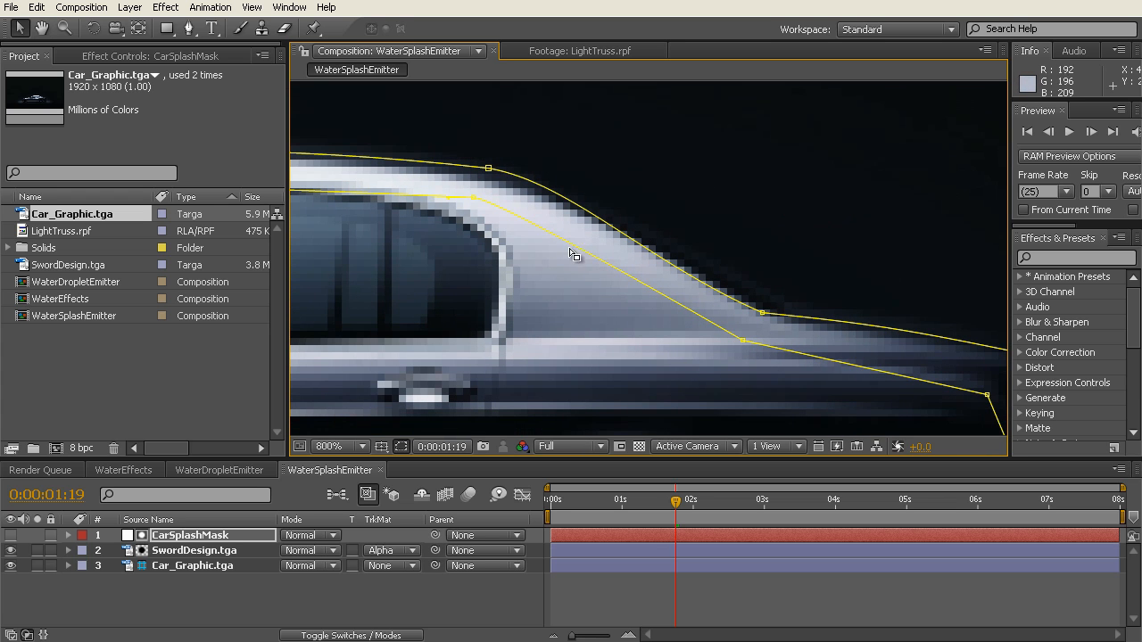
left_click(762, 313)
left_click_drag(648, 265, 777, 297)
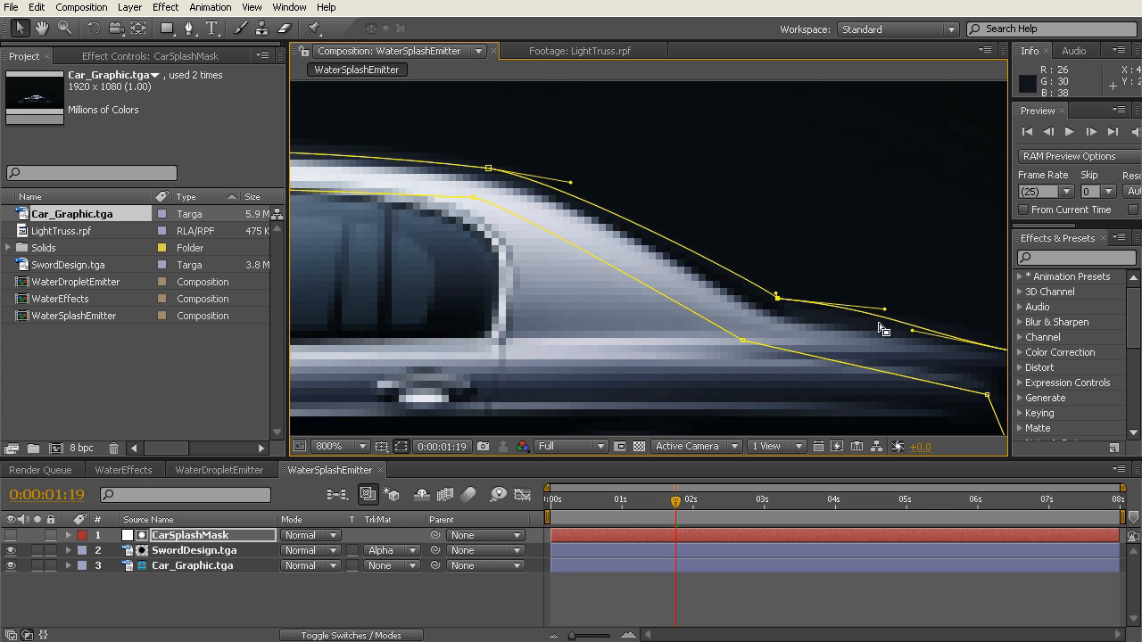
key("space")
left_click_drag(877, 393, 665, 339)
left_click_drag(805, 301, 804, 286)
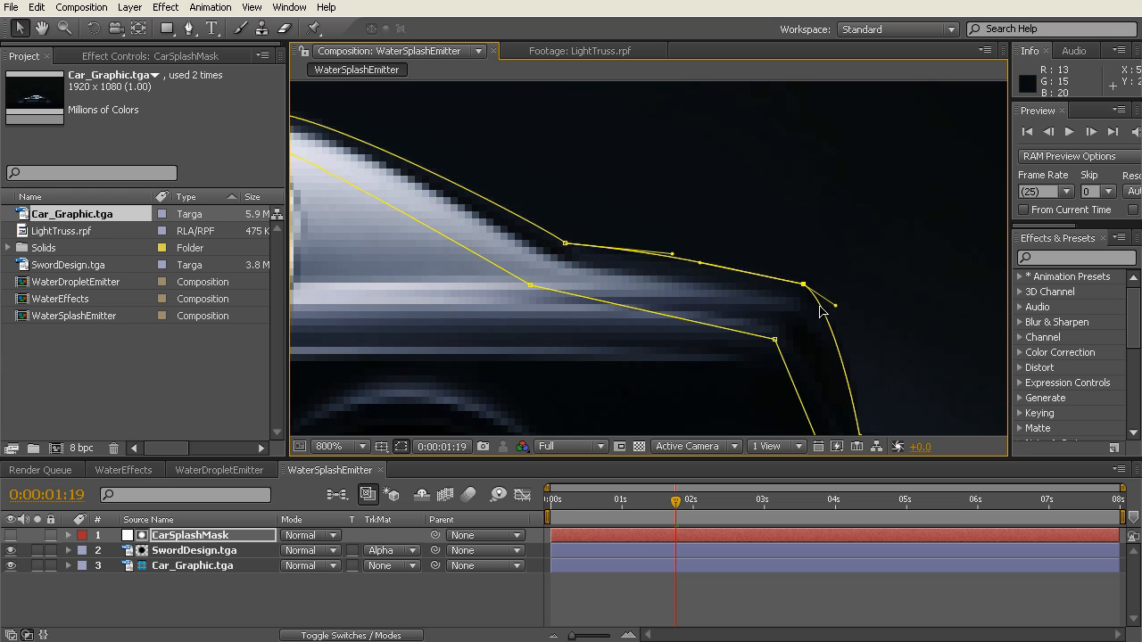
Step: Shift the inner mask points at the trunk edge and the car's rear closer to the outer outline
key("comma")
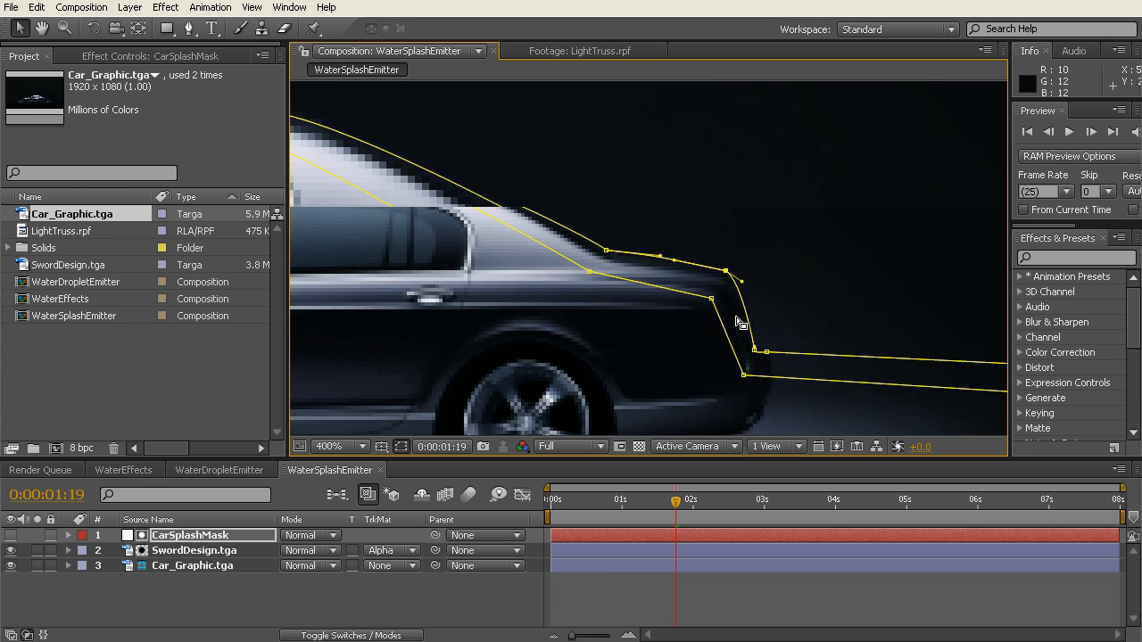
left_click_drag(712, 300, 728, 295)
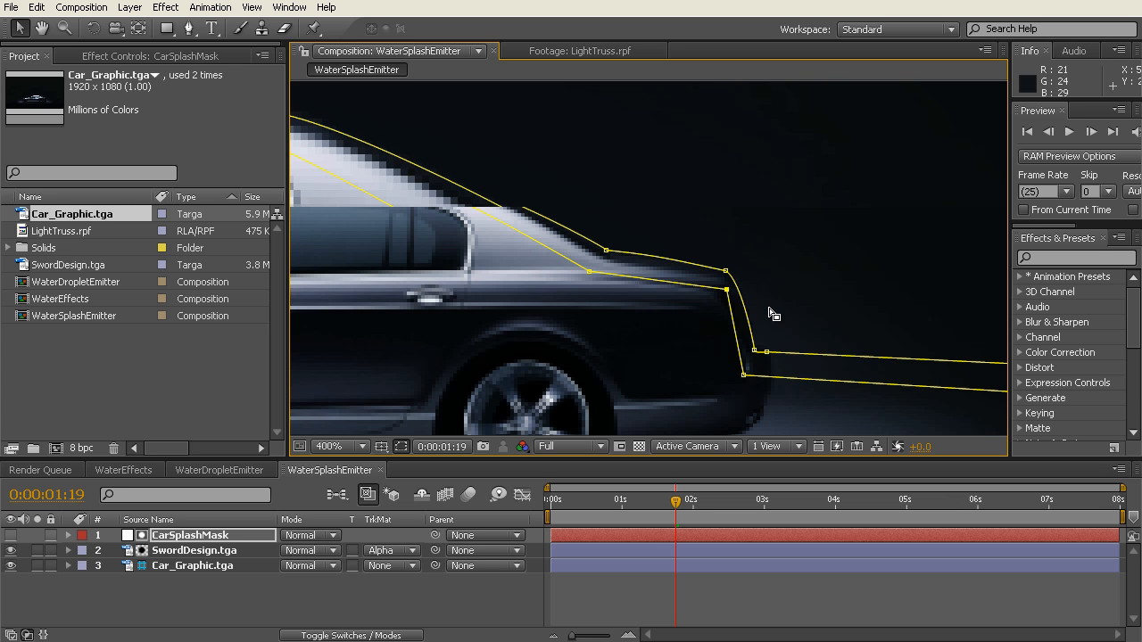
left_click_drag(743, 375, 749, 369)
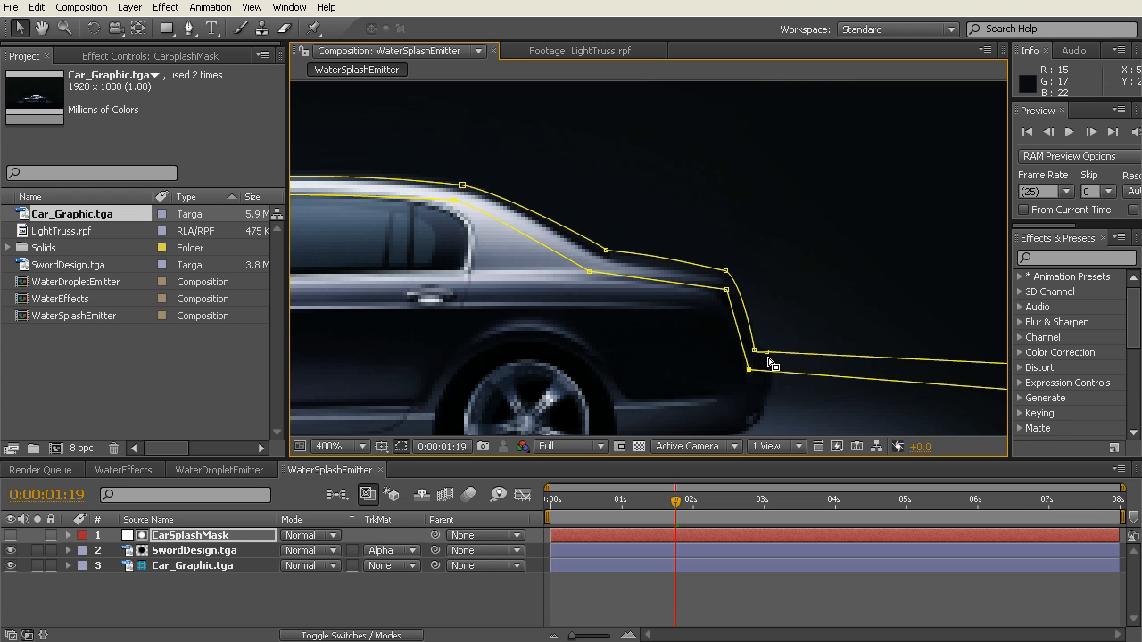
Step: Raise the lower far-end corner of the mask strip behind the car to make the strip thinner
key("h")
left_click_drag(389, 250, 260, 179)
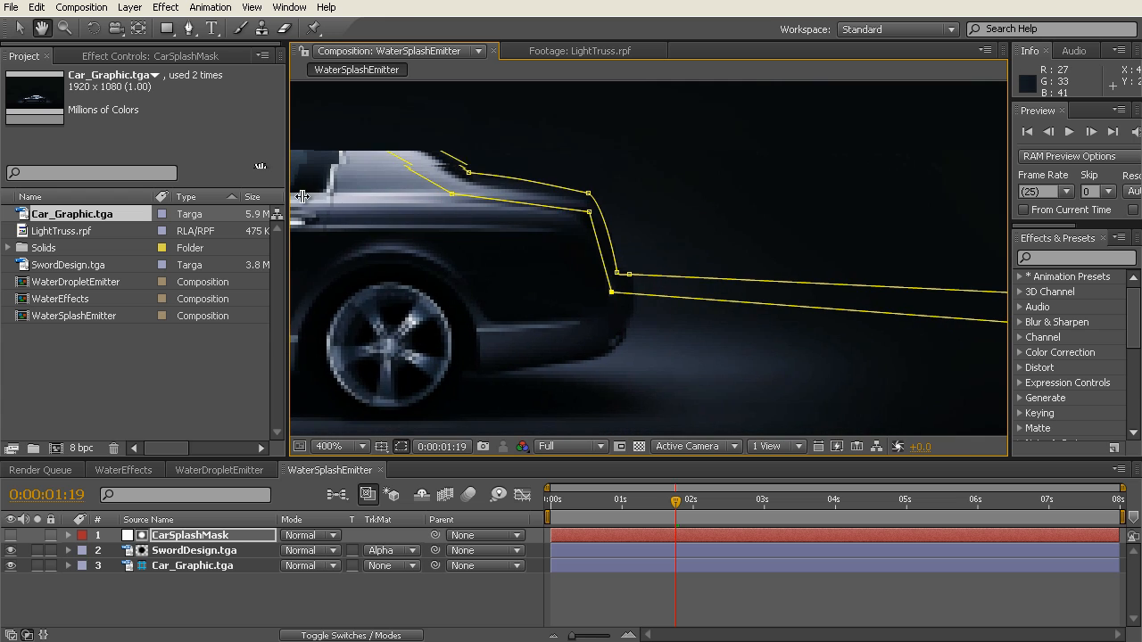
left_click_drag(679, 270, 542, 250)
key("v")
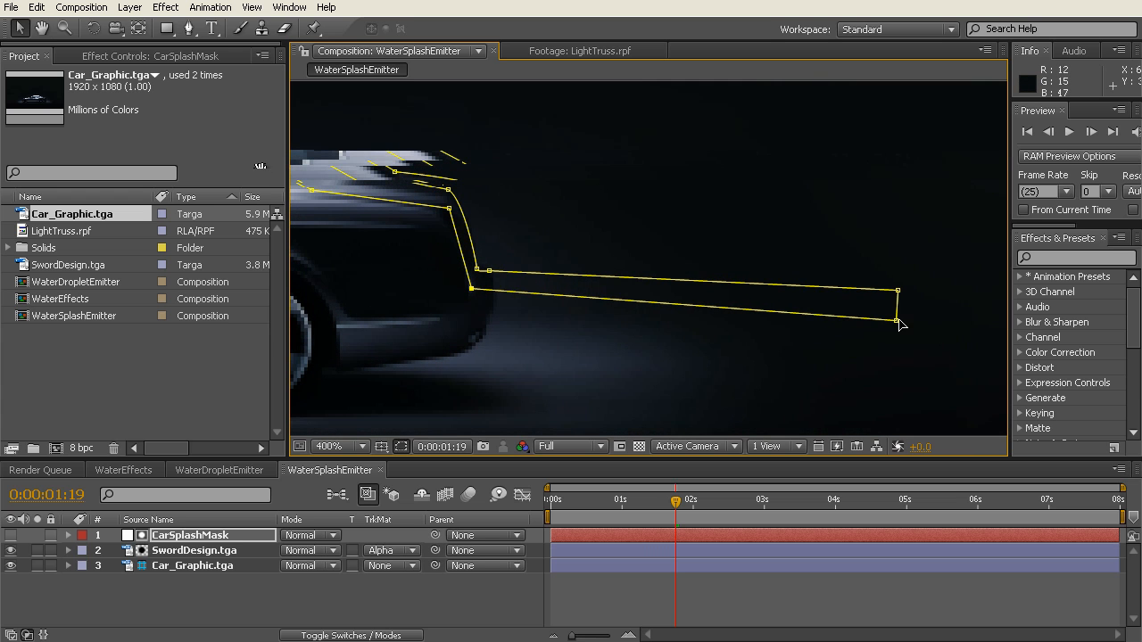
left_click_drag(897, 321, 898, 306)
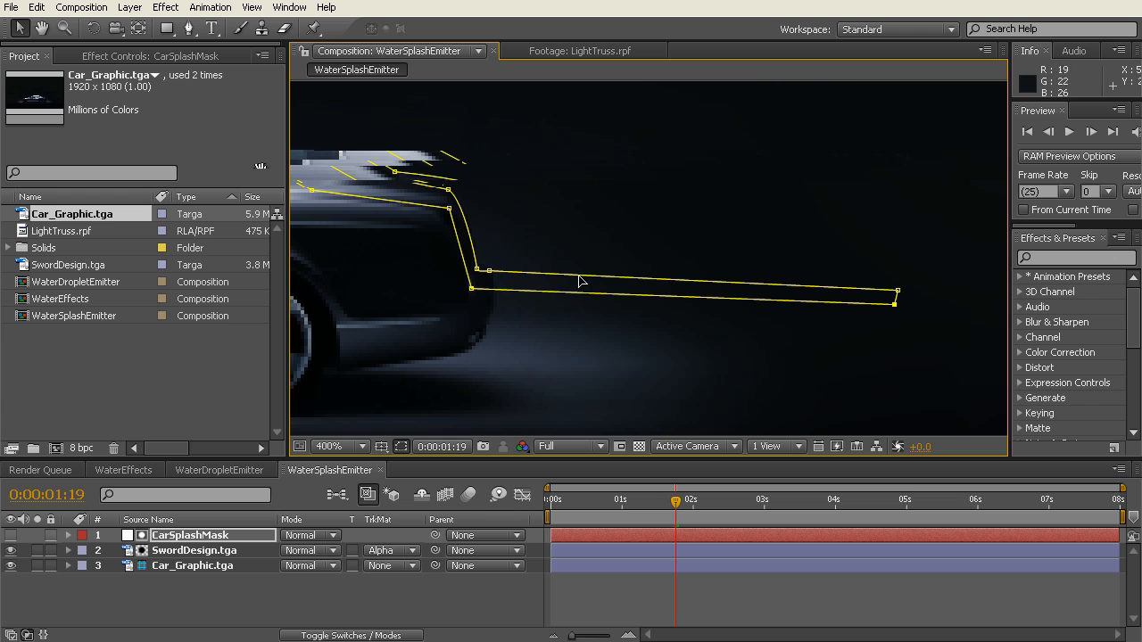
key("space")
left_click_drag(479, 334, 694, 367)
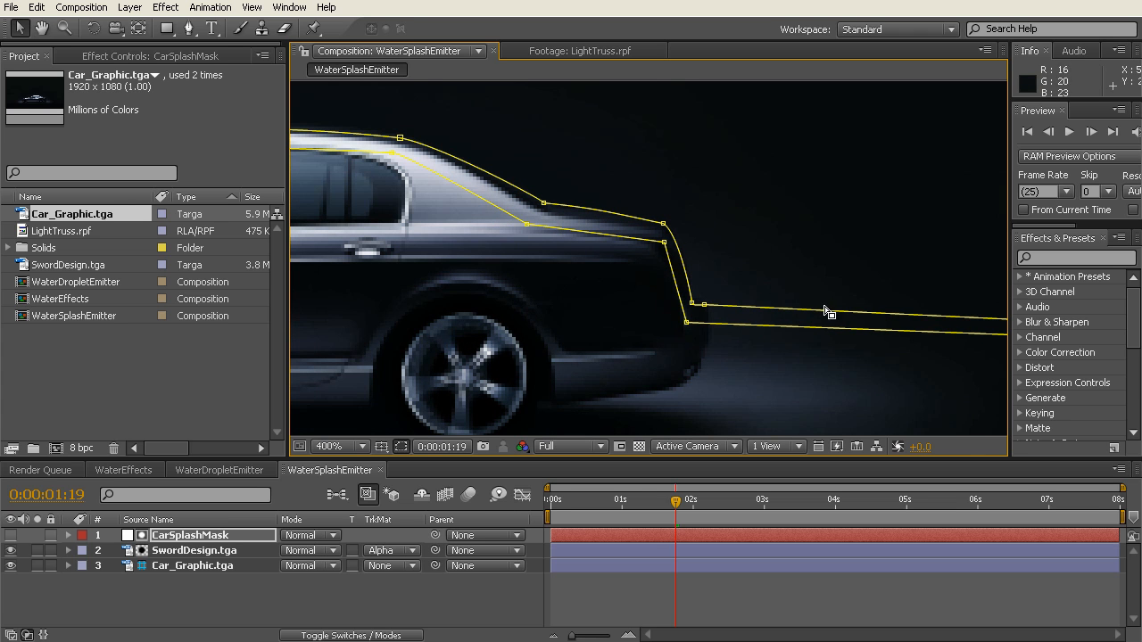
Step: Raise the lower far-end corner of the mask strip in front of the car to thin it, and deselect the mask layer
key("space")
left_click_drag(433, 355, 732, 354)
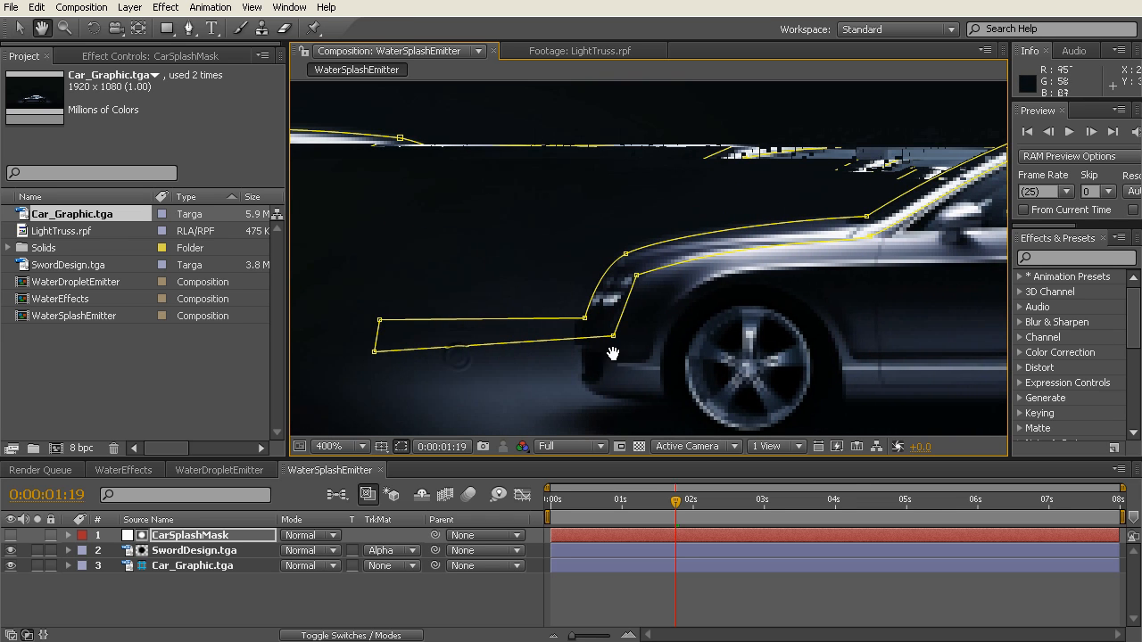
left_click_drag(374, 351, 367, 337)
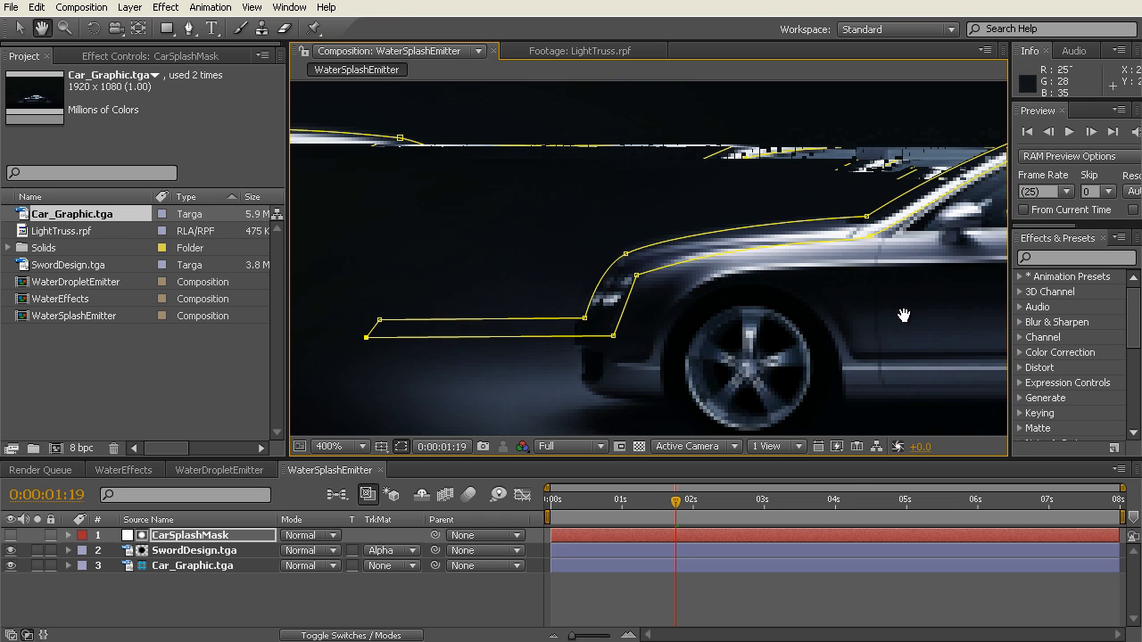
key("space")
left_click_drag(904, 314, 612, 306)
key("comma")
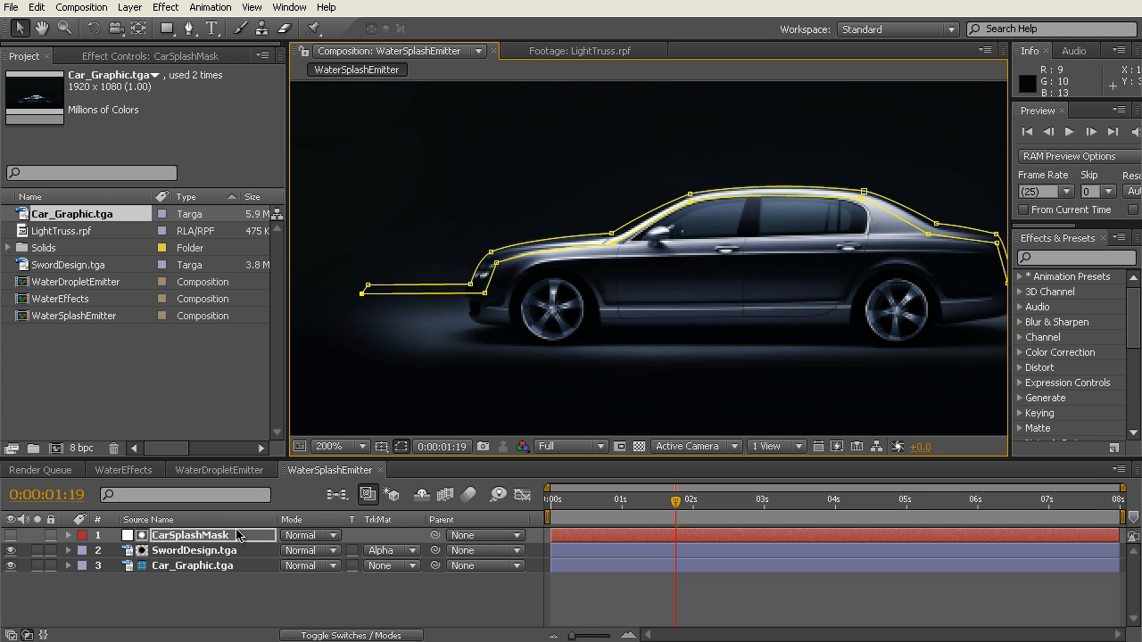
left_click(211, 605)
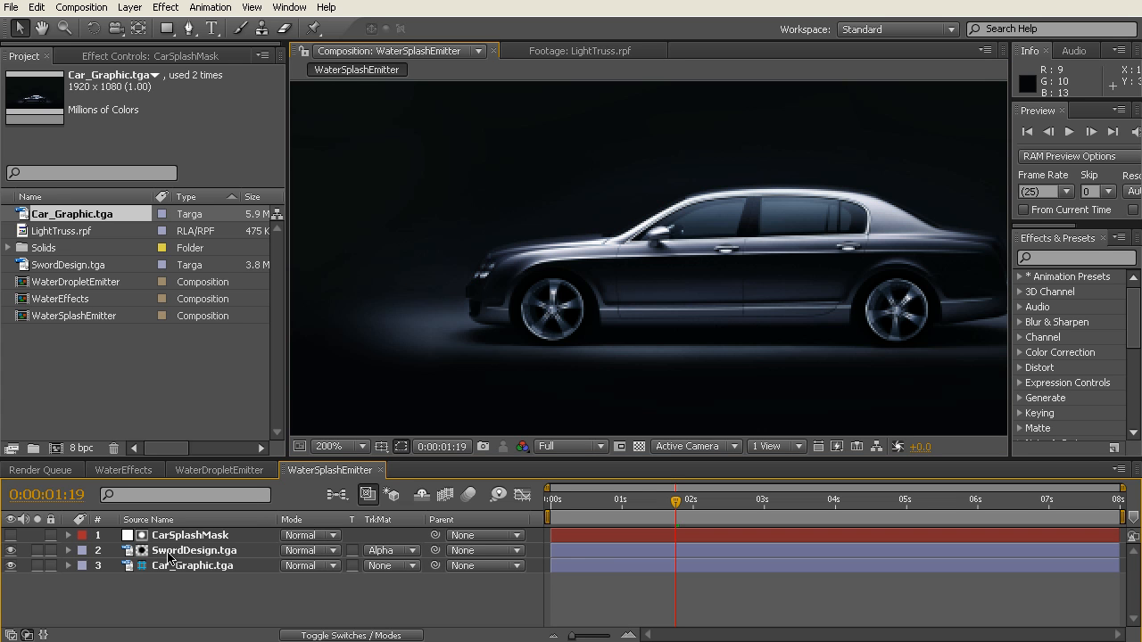
Step: Hide the Car_Graphic.tga layer and scrub through the timeline to check the matted sword on its own
left_click(413, 556)
left_click(406, 550)
left_click_drag(680, 501, 616, 500)
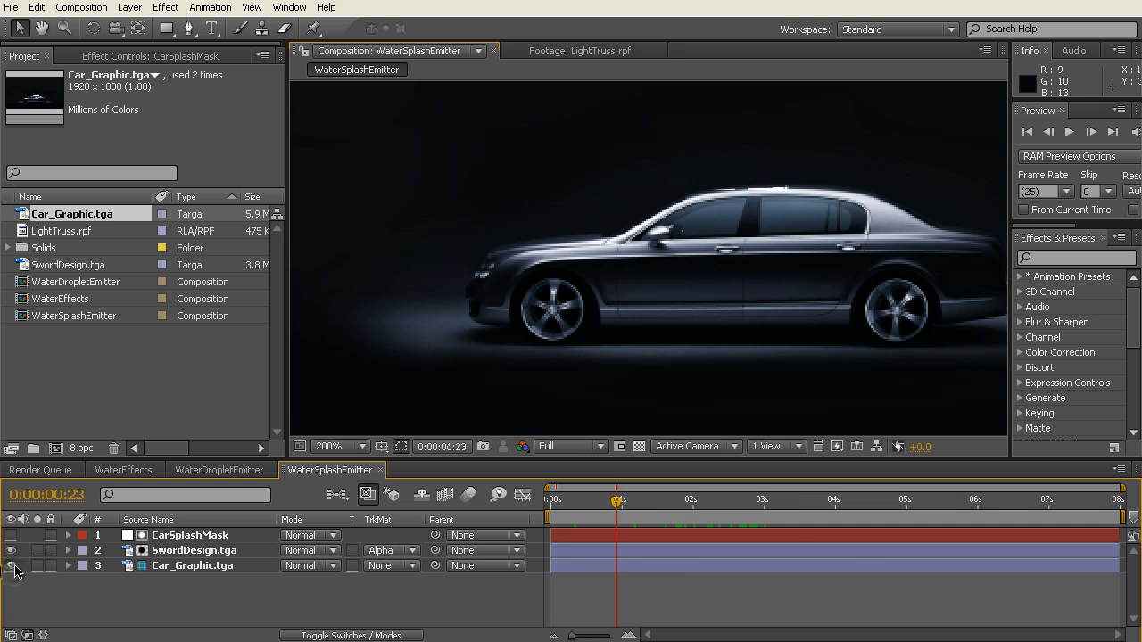
left_click(12, 566)
left_click_drag(616, 500, 1141, 510)
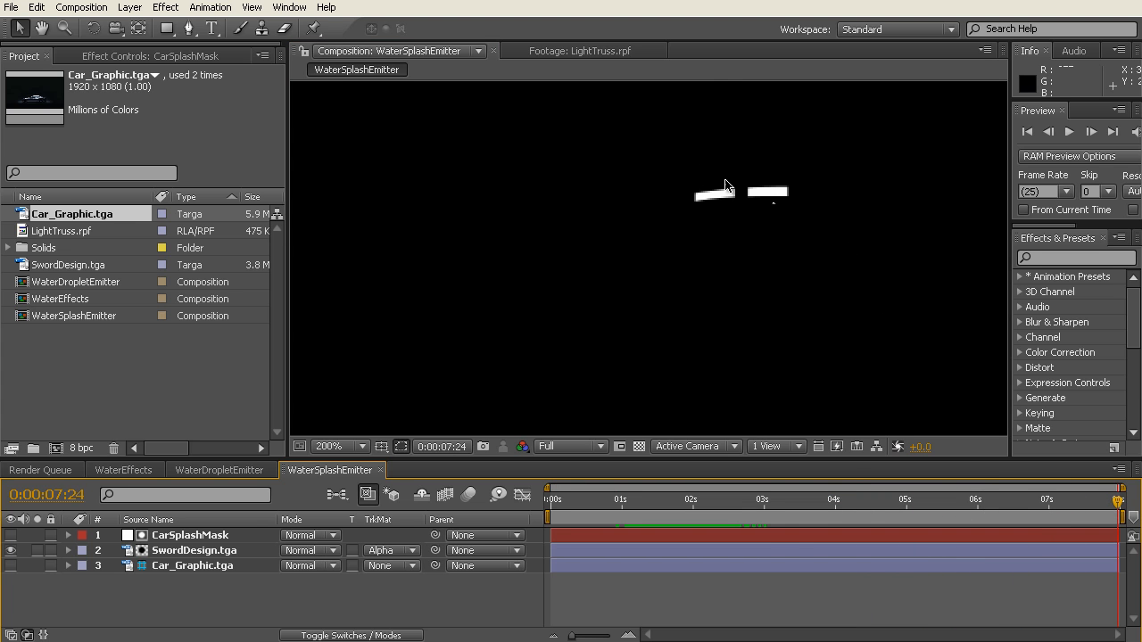
left_click_drag(1121, 504, 781, 503)
Step: Set SwordDesign.tga to No Track Matte and scrub around three seconds to review how the full sword falls
left_click(410, 550)
left_click(415, 528)
scroll(511, 346, "down", 1)
scroll(511, 346, "down", 1)
mouse_move(785, 511)
left_mouse_down()
mouse_move(580, 507)
mouse_move(789, 506)
mouse_move(594, 505)
mouse_move(767, 509)
left_mouse_up()
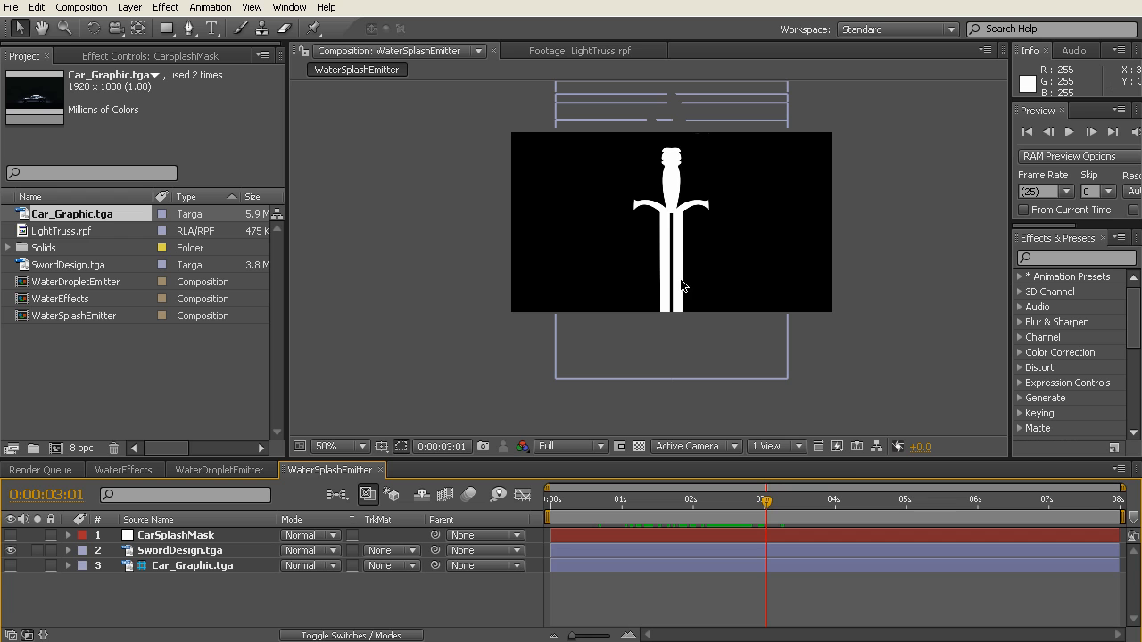
left_click_drag(674, 504, 778, 505)
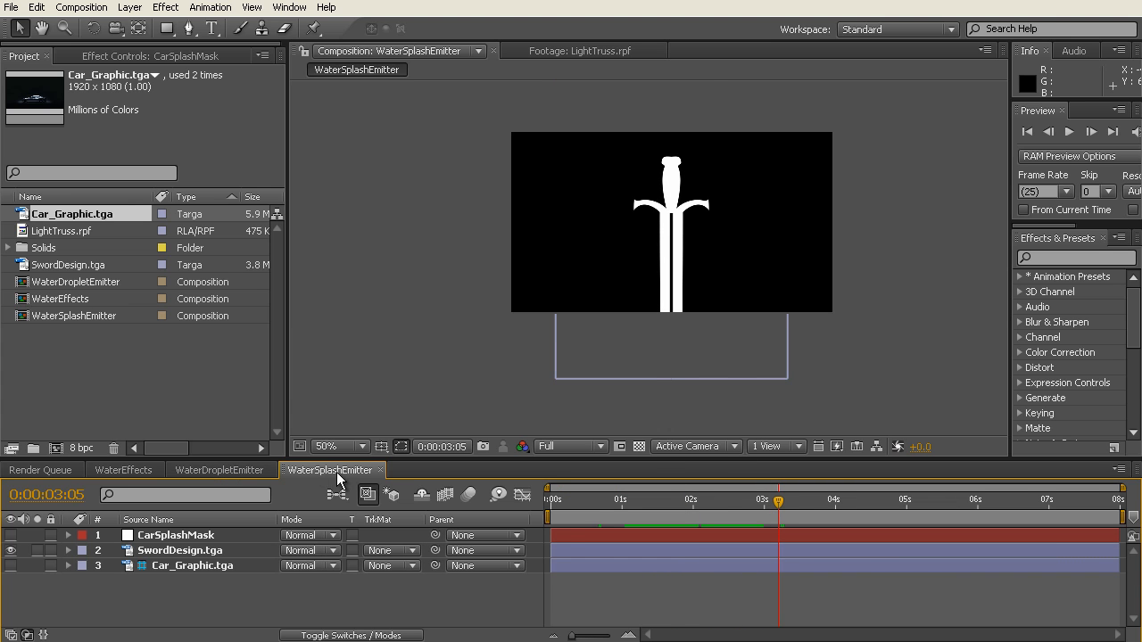
left_click_drag(688, 508, 759, 511)
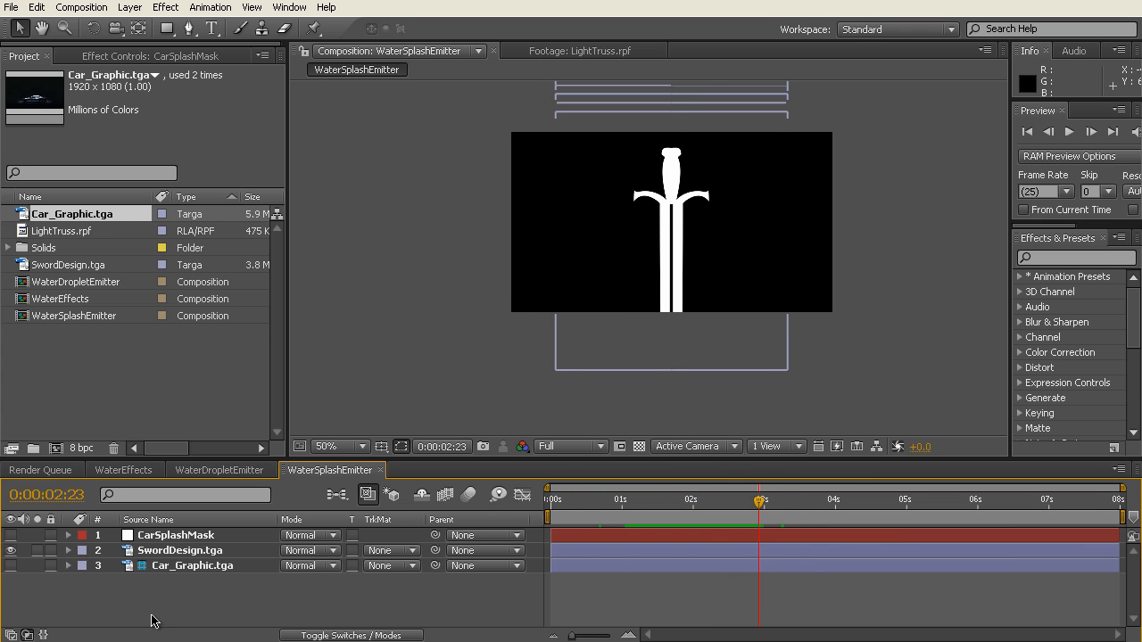
Step: Reveal the Position keyframes of SwordDesign.tga and make the CarSplashMask layer visible as a reference
left_click(166, 553)
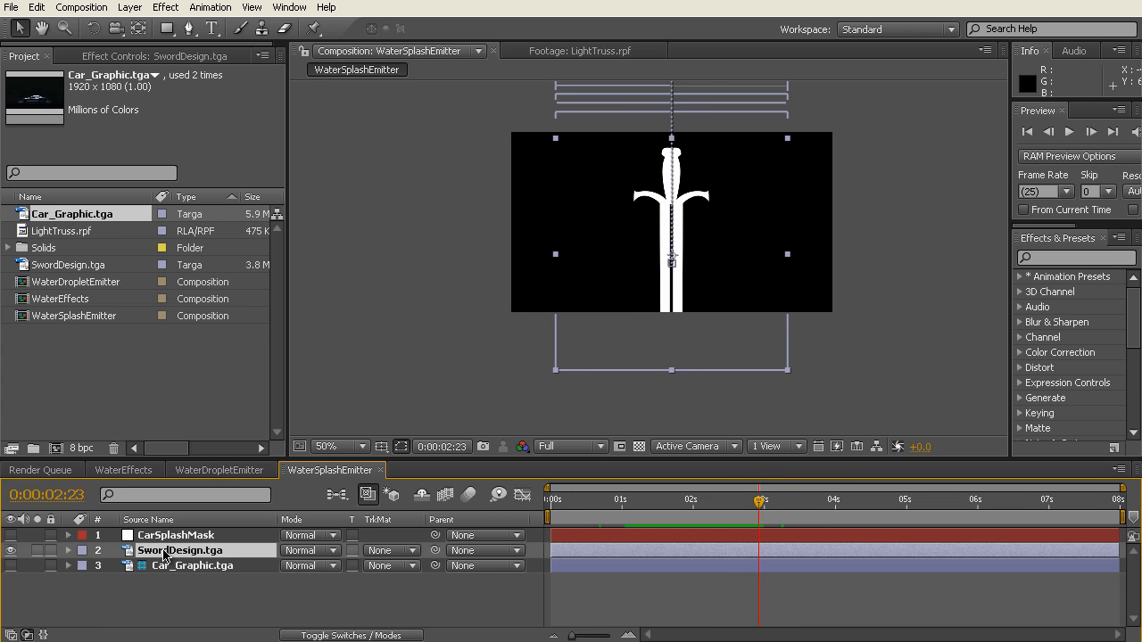
key("p")
left_click(11, 535)
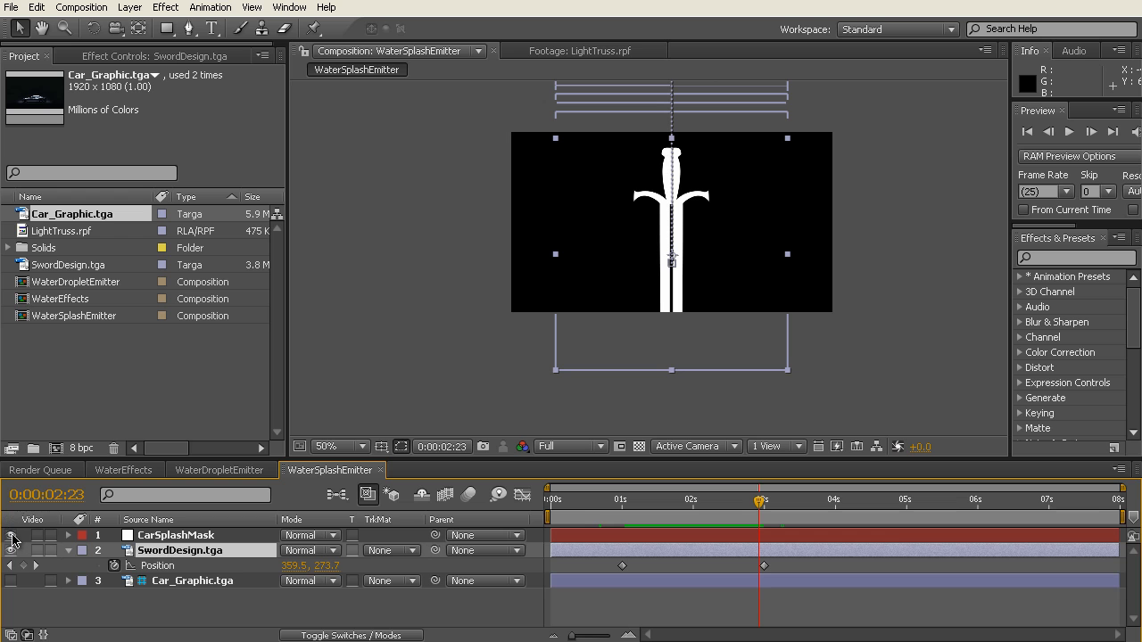
key("period")
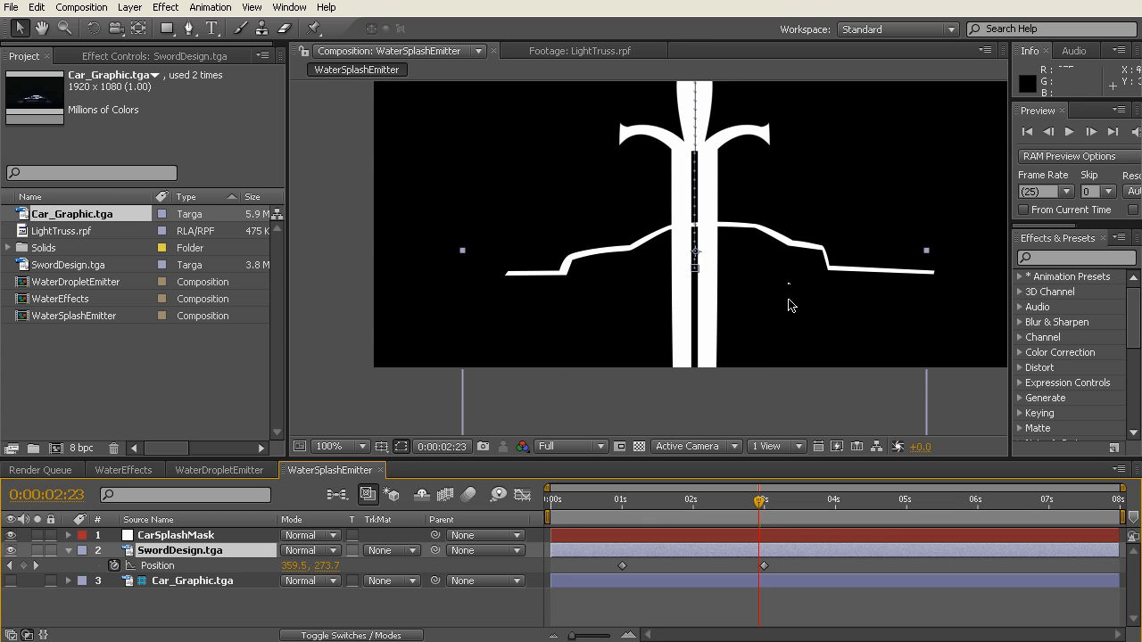
Step: With both sword Position keyframes selected at 0:00:01:00, move the sword down to 359.5, 5.5, its tip just above the car outline, and scrub the fall
left_click(160, 566)
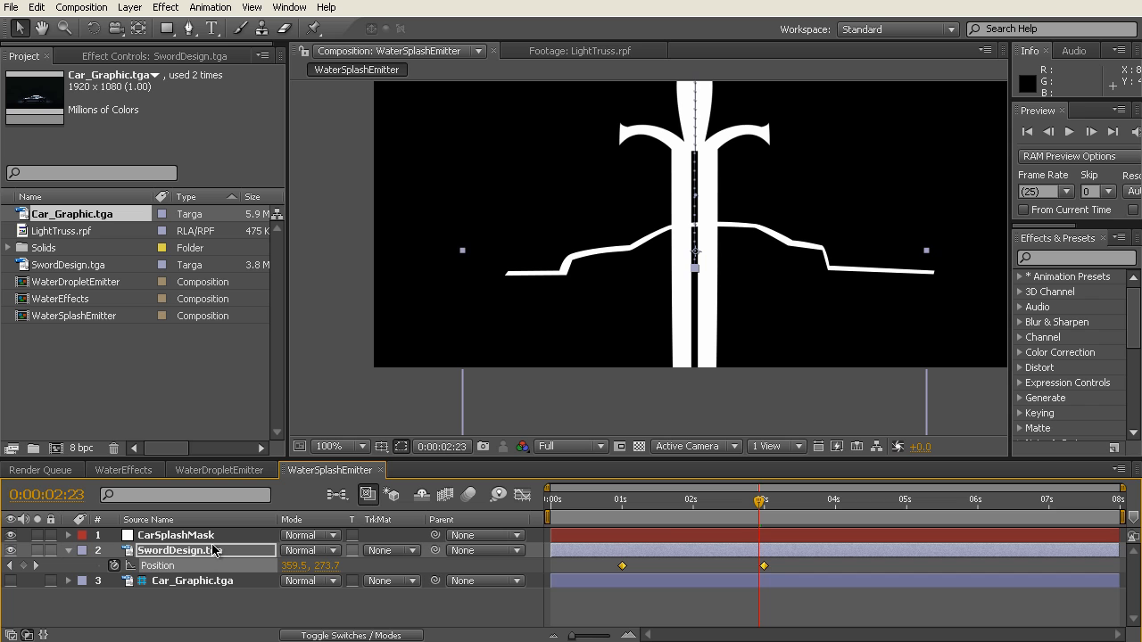
left_click(162, 613)
left_click(163, 569)
left_click_drag(759, 503, 622, 505)
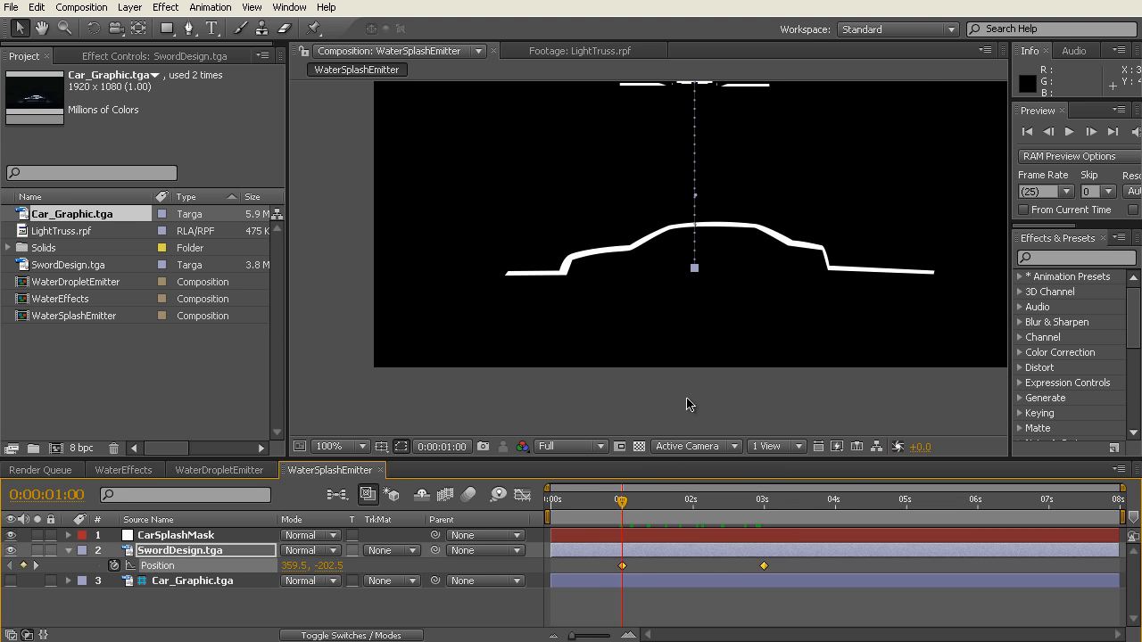
scroll(725, 200, "down", 2)
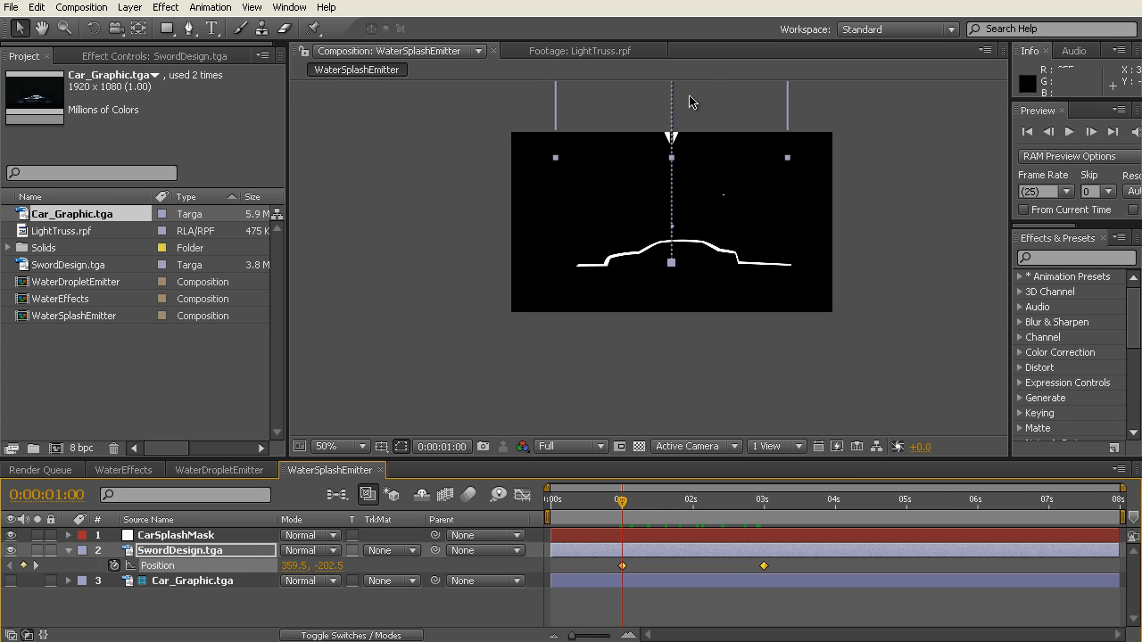
left_click_drag(690, 98, 690, 191)
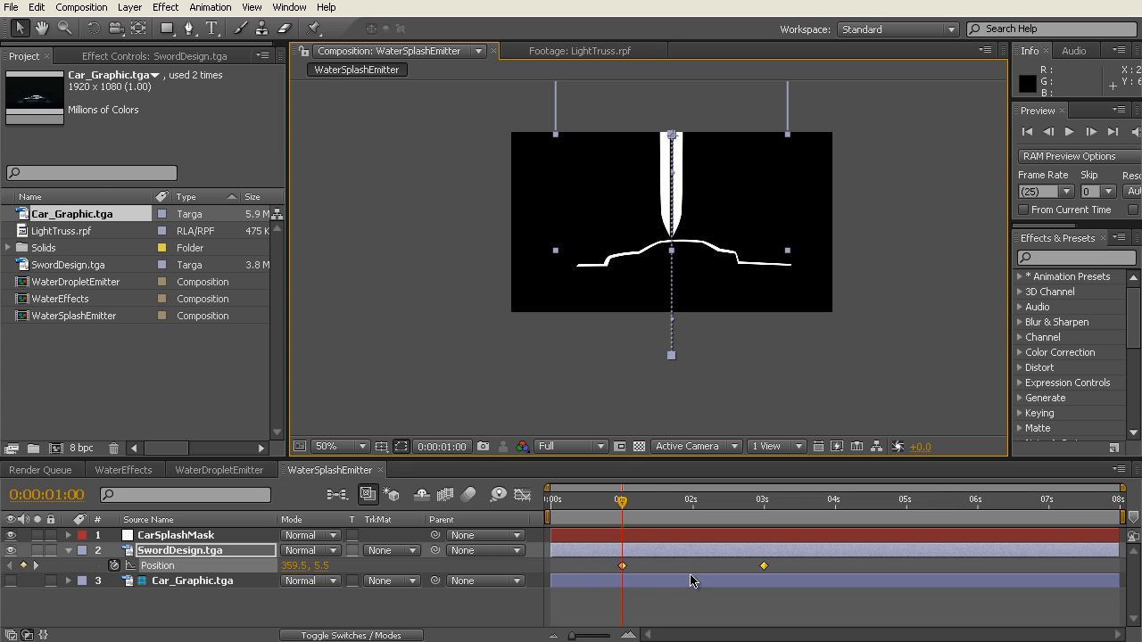
left_click_drag(597, 499, 774, 505)
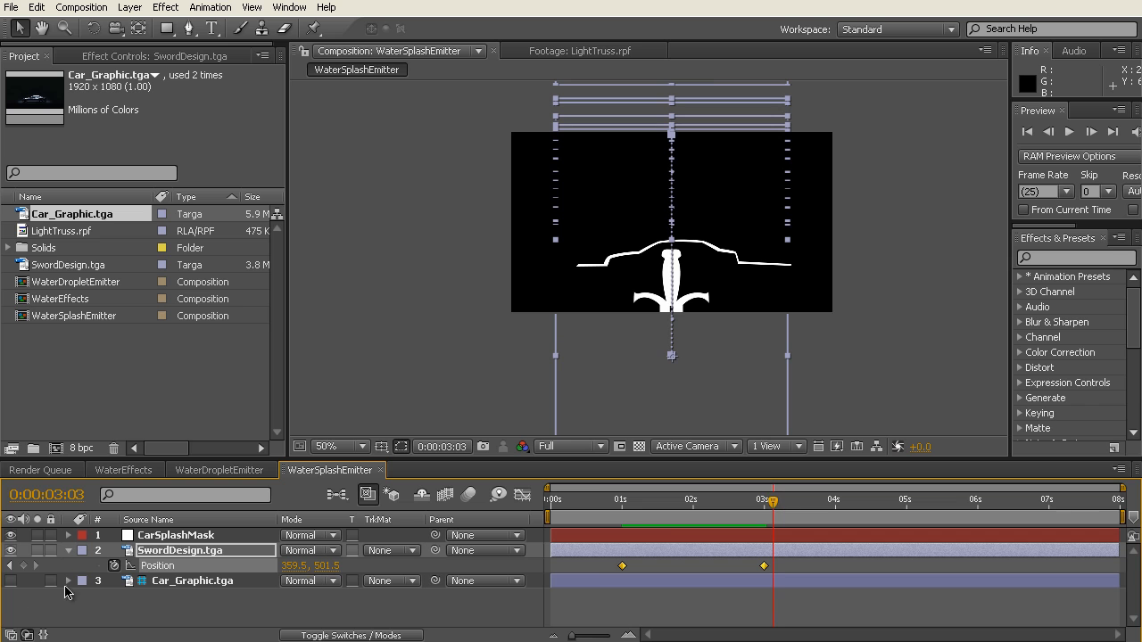
Step: Hide CarSplashMask and apply it as the alpha matte of SwordDesign.tga, scrub the result from the start, and collapse the layer's properties
left_click(12, 536)
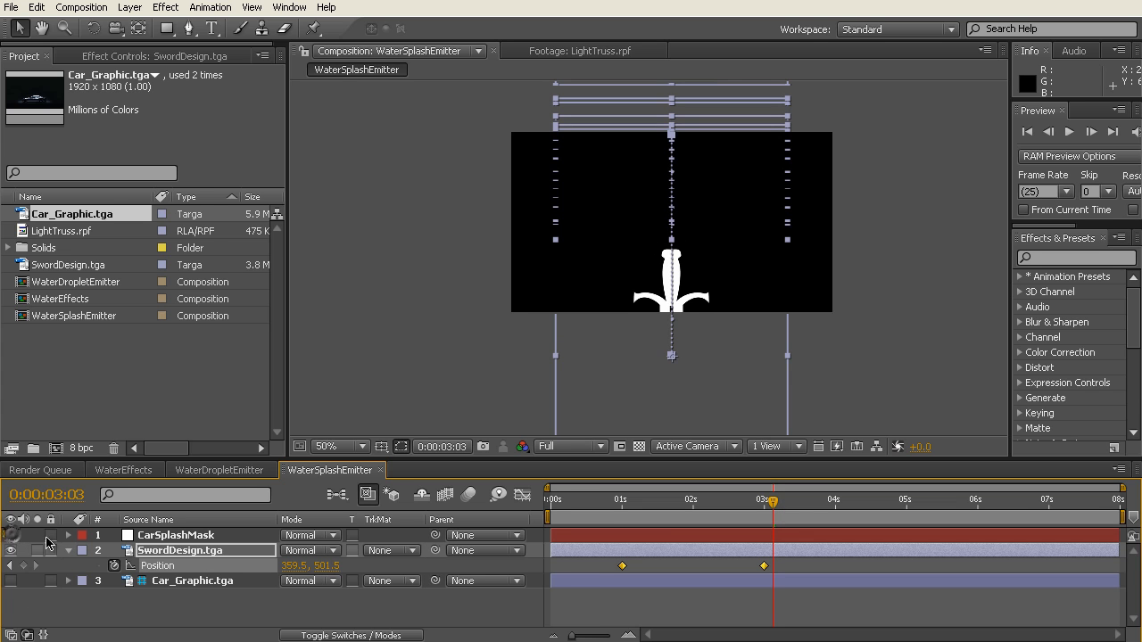
left_click(410, 551)
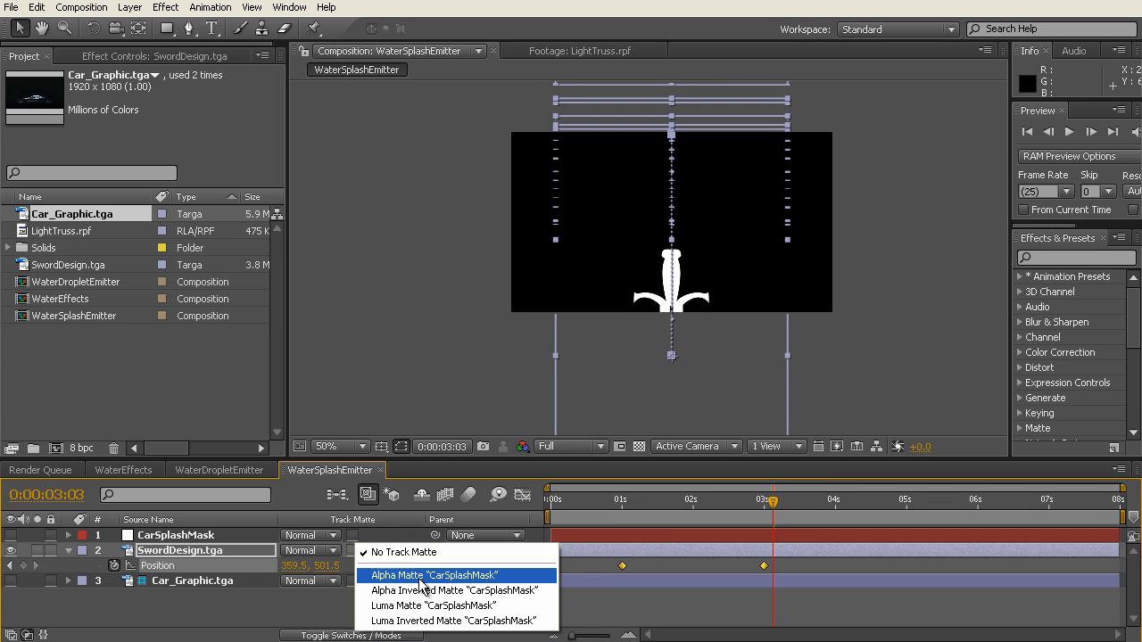
left_click(421, 580)
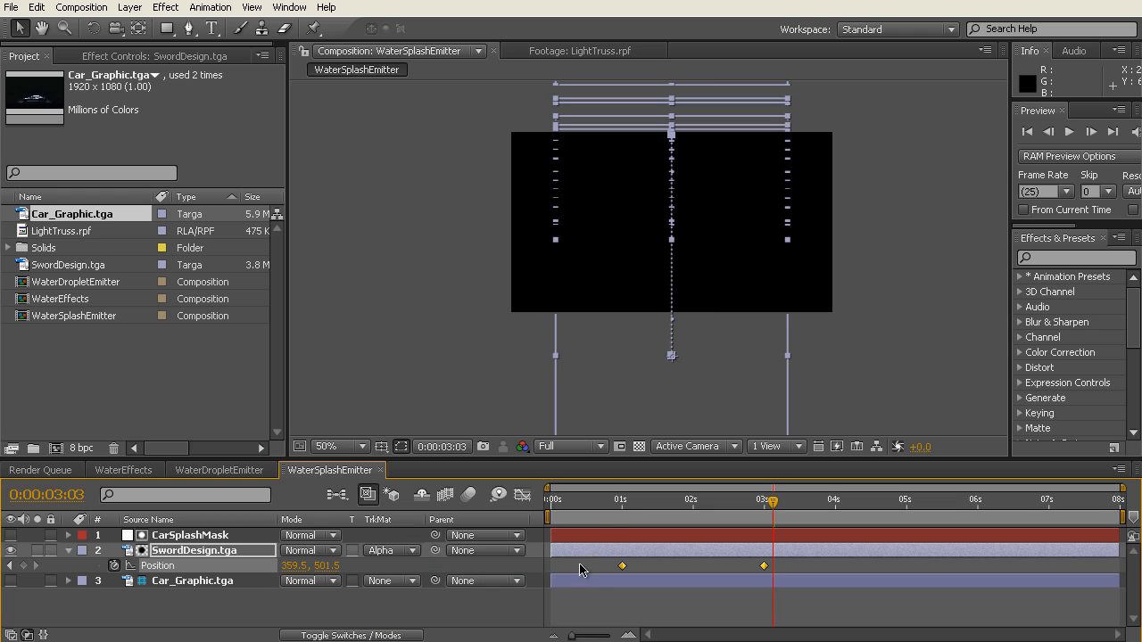
left_click_drag(629, 506, 681, 522)
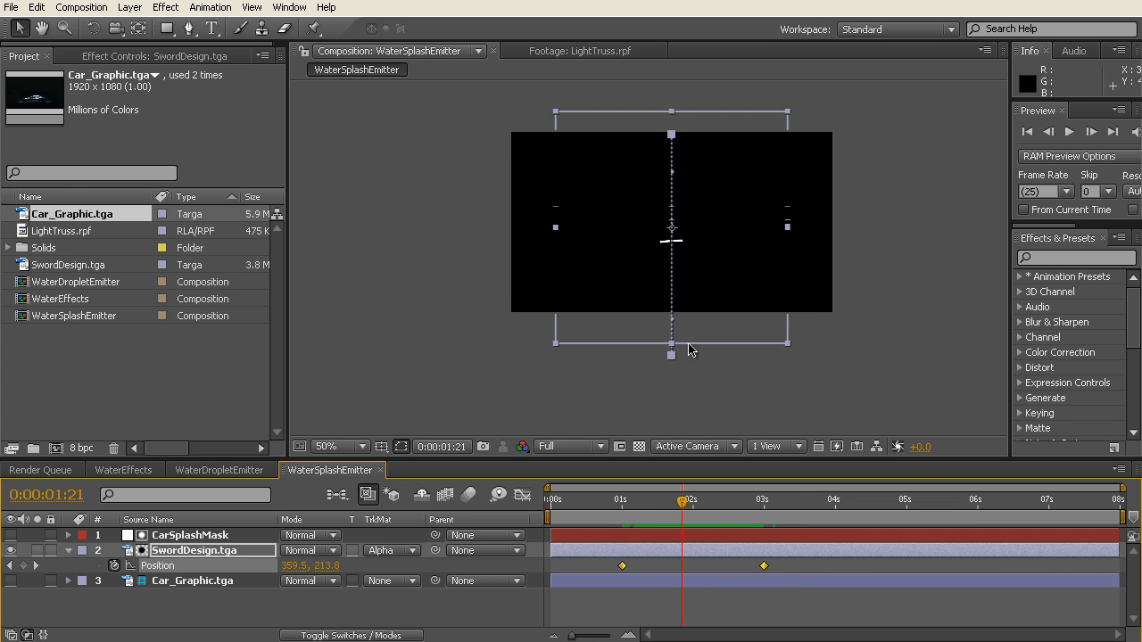
key("period")
left_click_drag(603, 509, 527, 513)
left_click(196, 617)
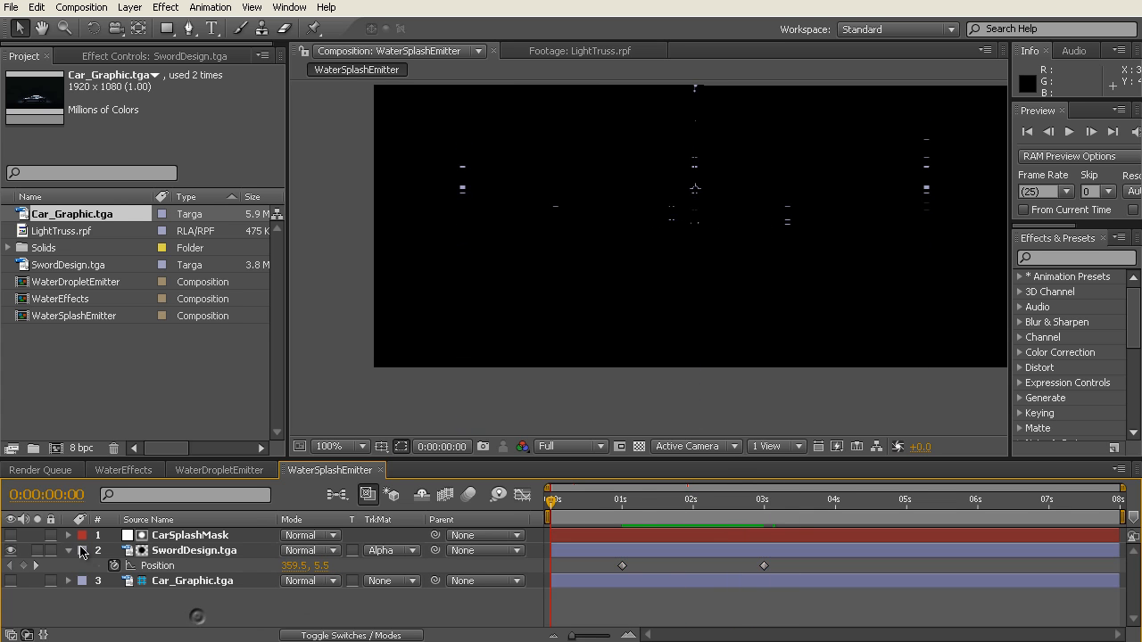
left_click(69, 550)
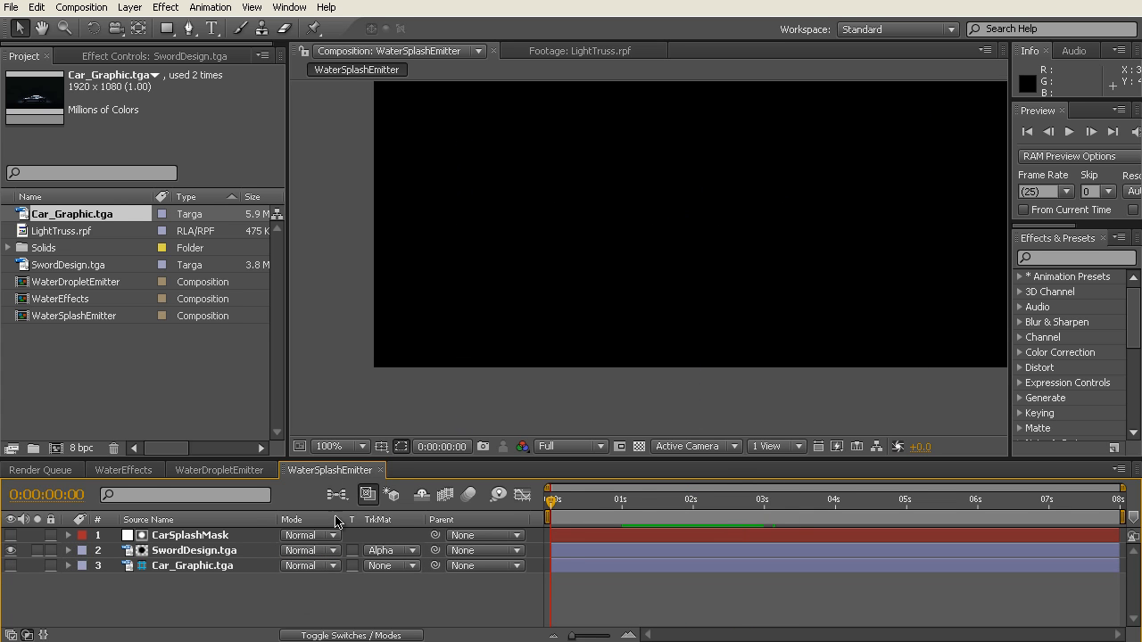
Step: Add the WaterSplashEmitter composition as the uppermost layer of the WaterEffects composition
left_click(124, 470)
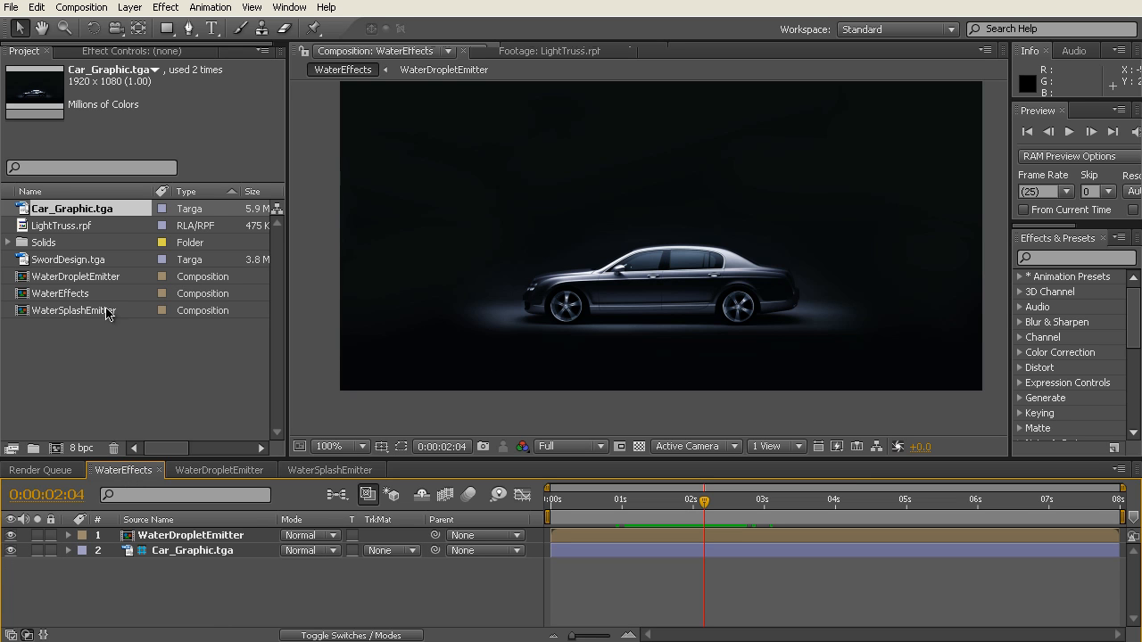
left_click(73, 312)
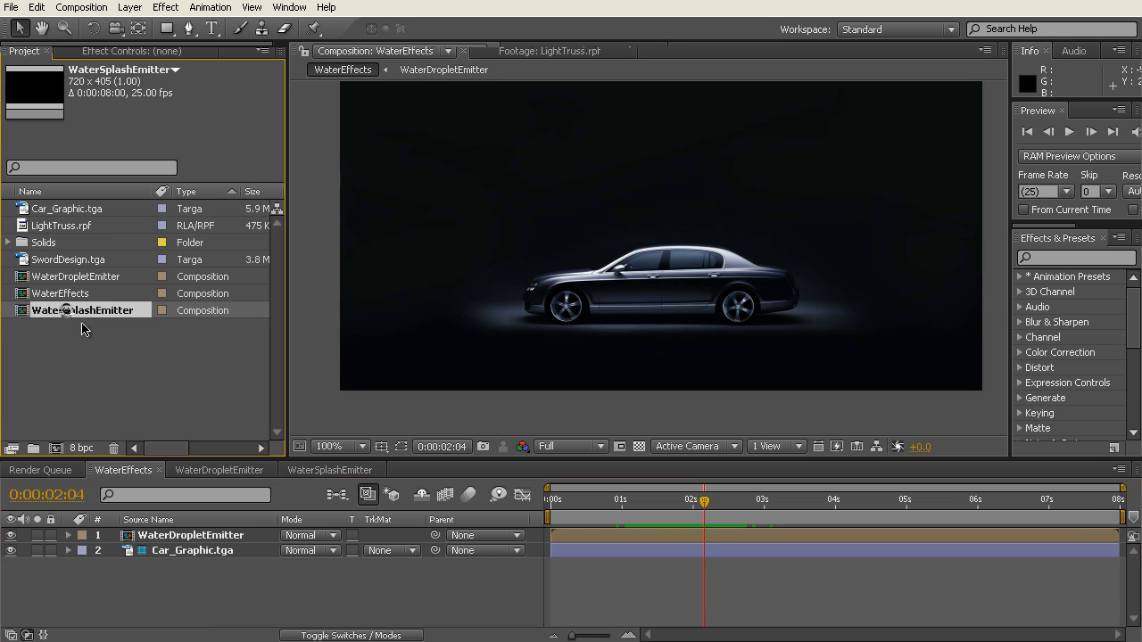
left_click_drag(22, 312, 117, 533)
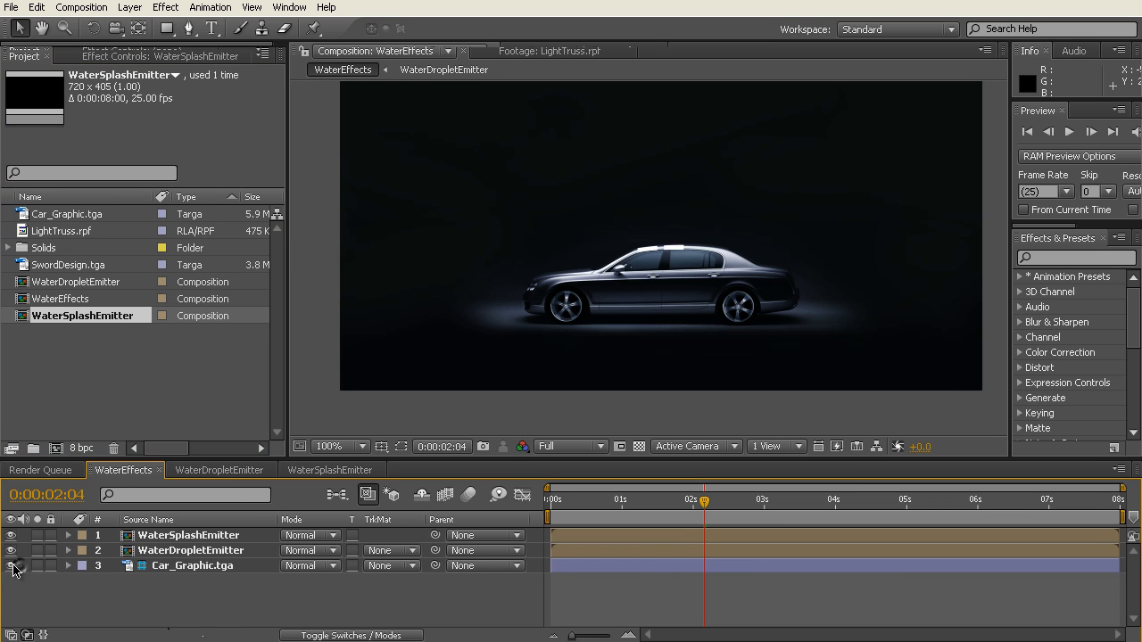
Step: Hide Car_Graphic.tga in WaterEffects and scrub from the start to 0:00:02:00 to check both emitters together
left_click(10, 565)
key("Home")
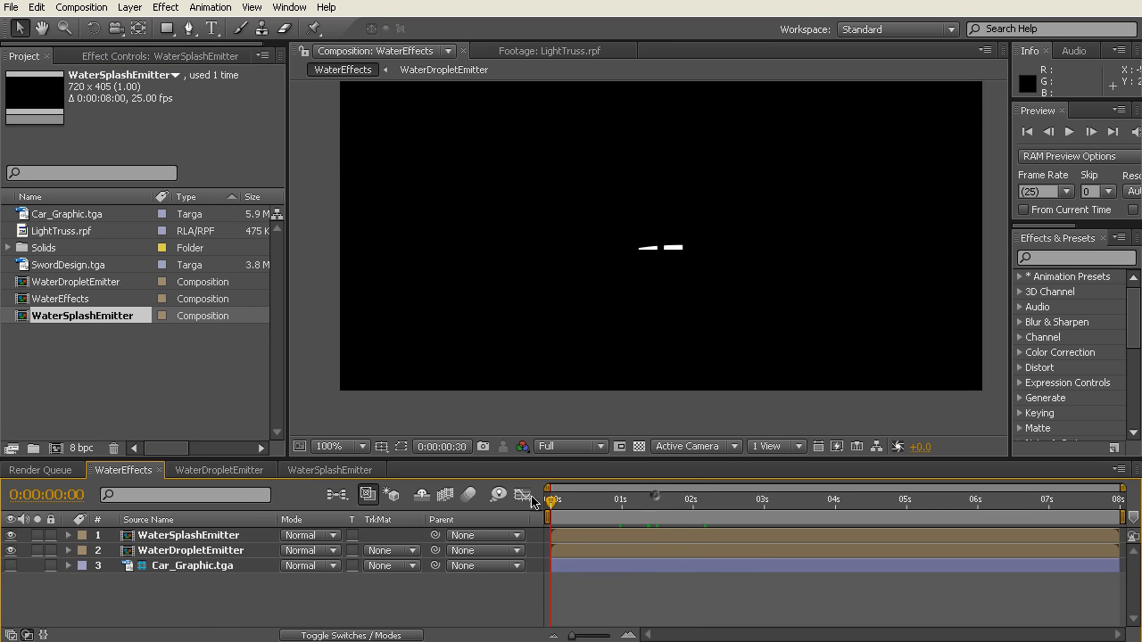
scroll(566, 331, "down", 2)
left_click_drag(554, 505, 693, 507)
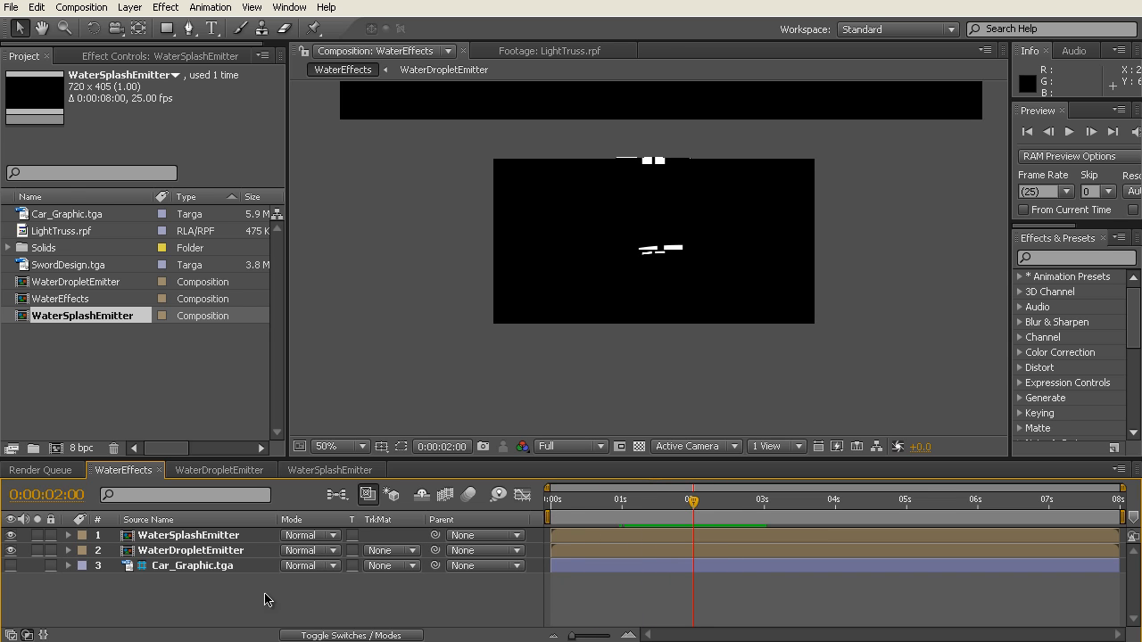
left_click(191, 541)
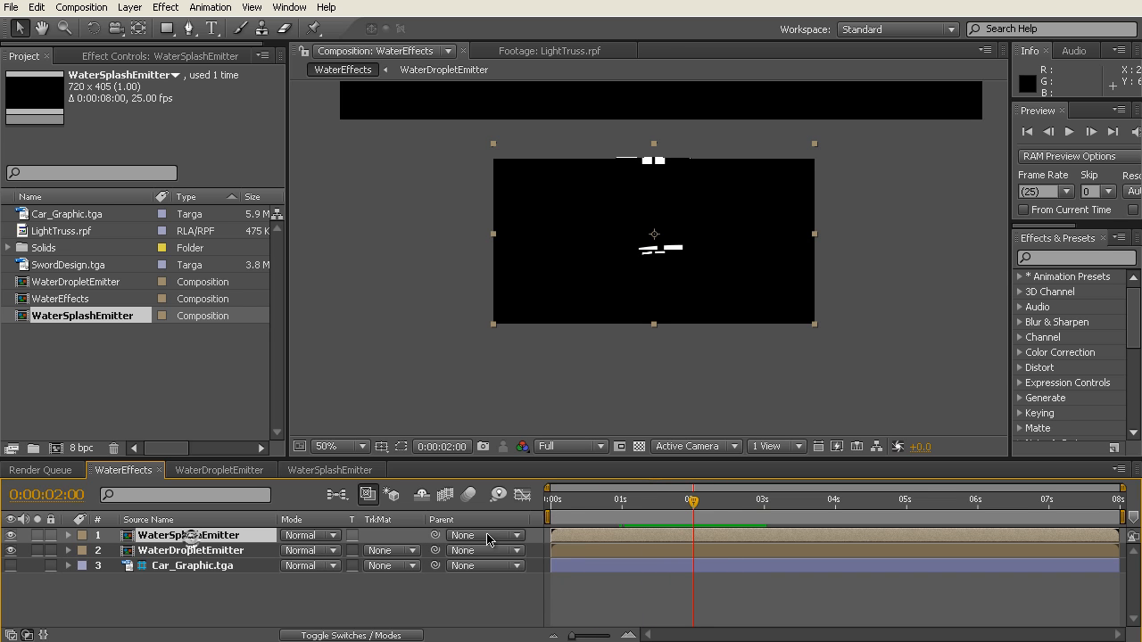
mouse_move(581, 540)
left_mouse_down()
mouse_move(651, 538)
mouse_move(582, 538)
left_mouse_up()
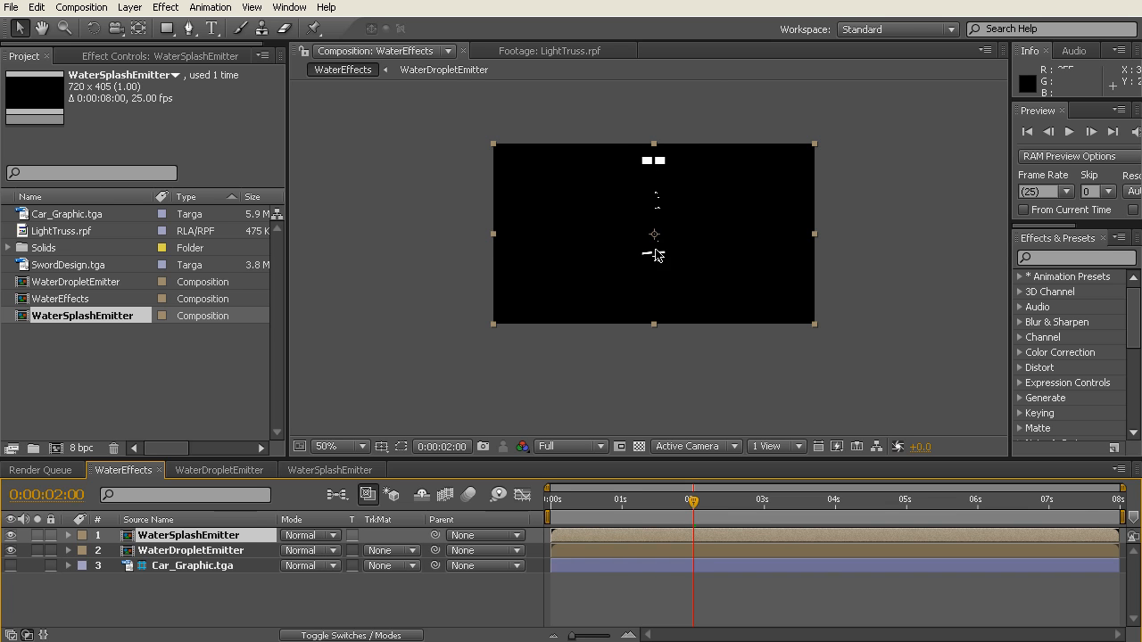
mouse_move(624, 542)
left_mouse_down()
mouse_move(757, 538)
mouse_move(616, 538)
left_mouse_up()
left_click(222, 614)
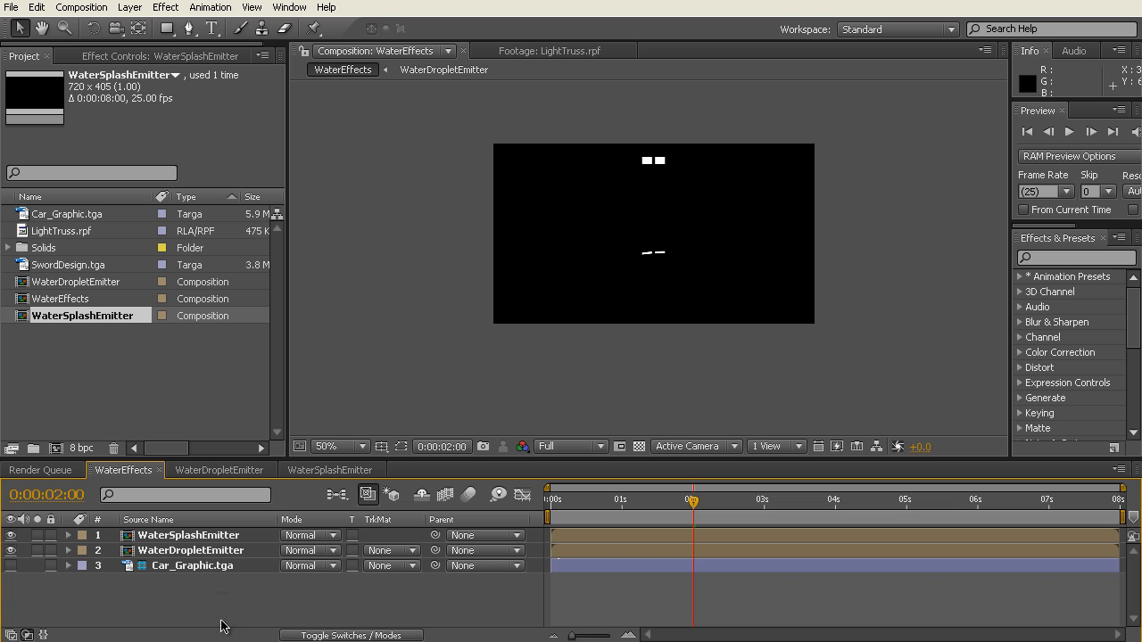
Step: Hide the WaterSplashEmitter layer in WaterEffects and bring up the effect controls
left_click(192, 610)
left_click(11, 536)
left_click(116, 55)
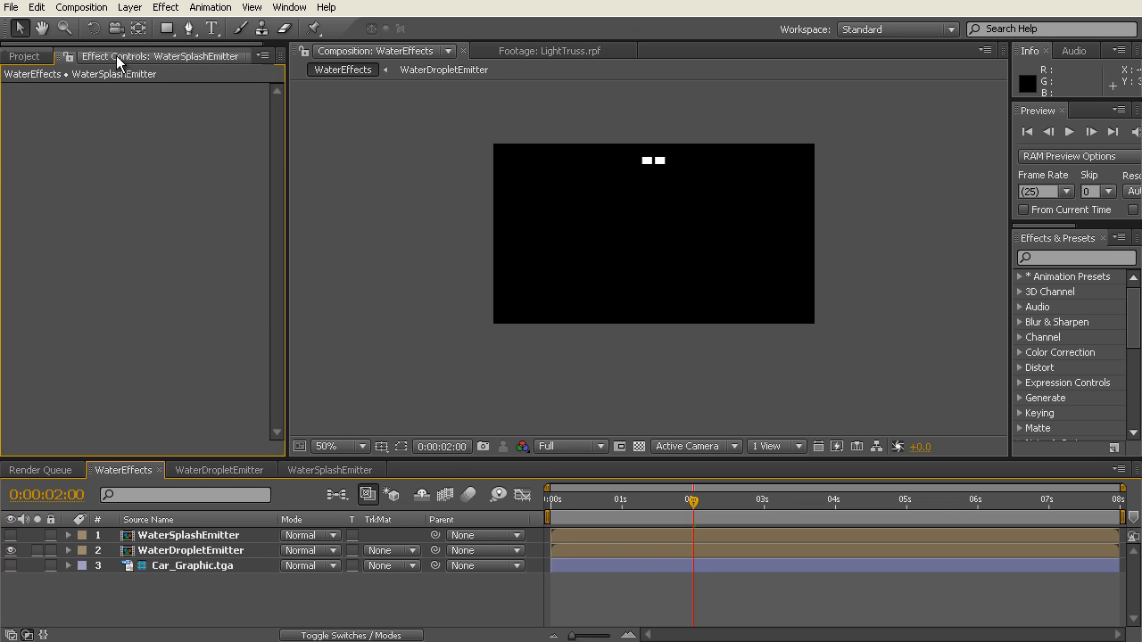
Step: Start a new solid in the WaterEffects composition and name it WaterDropsParticles
left_click(130, 8)
mouse_move(139, 26)
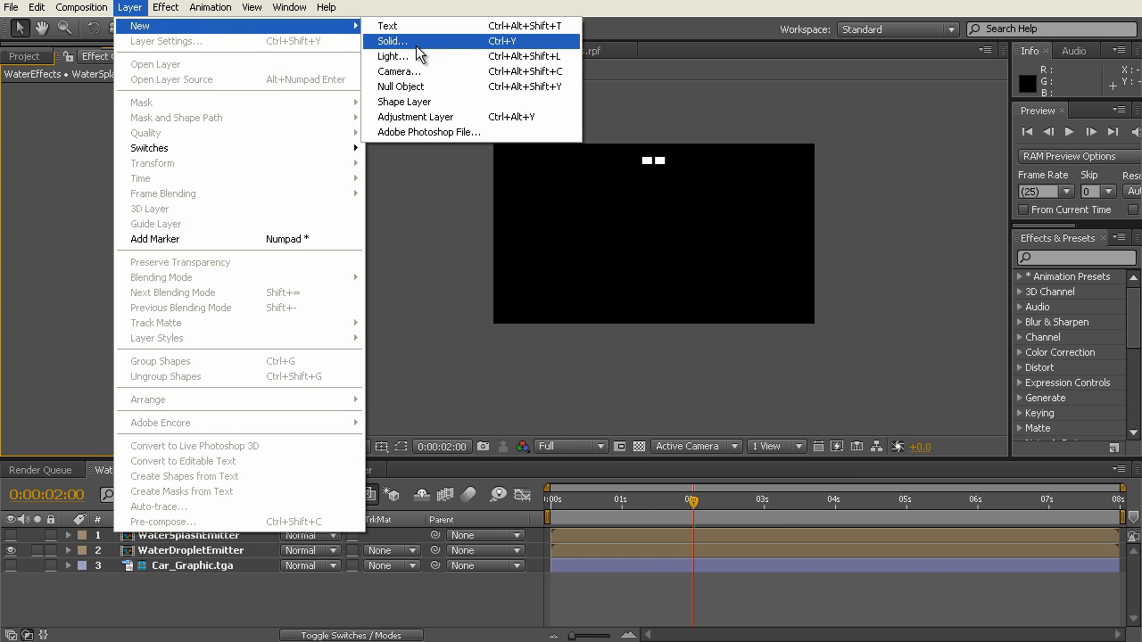
left_click(415, 42)
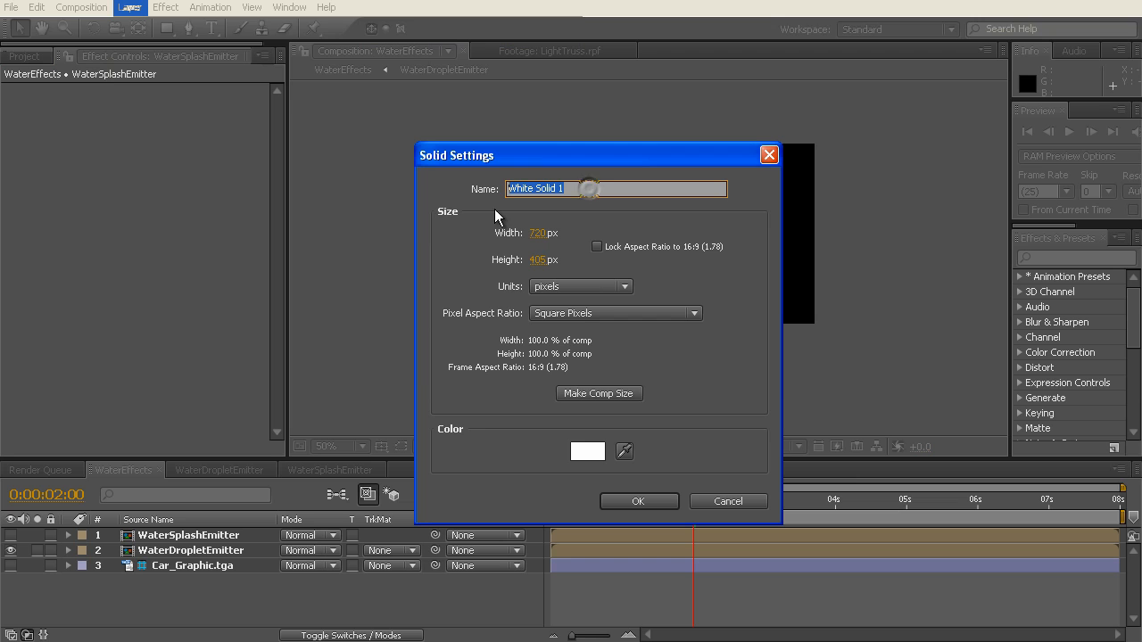
type("WaterP")
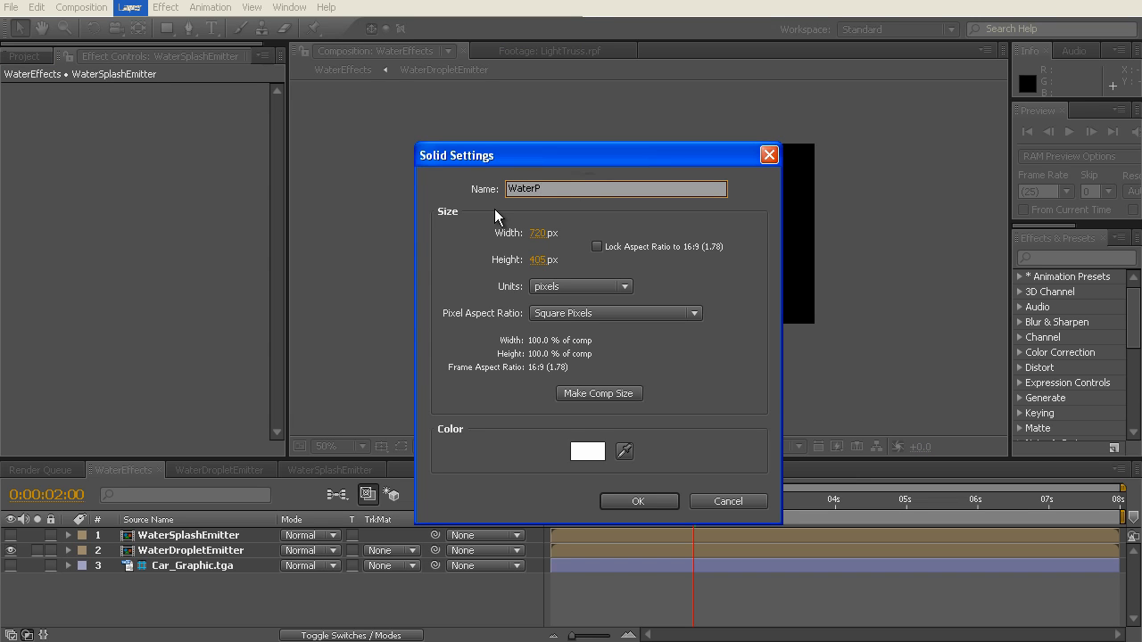
key("BackSpace")
type("Drop")
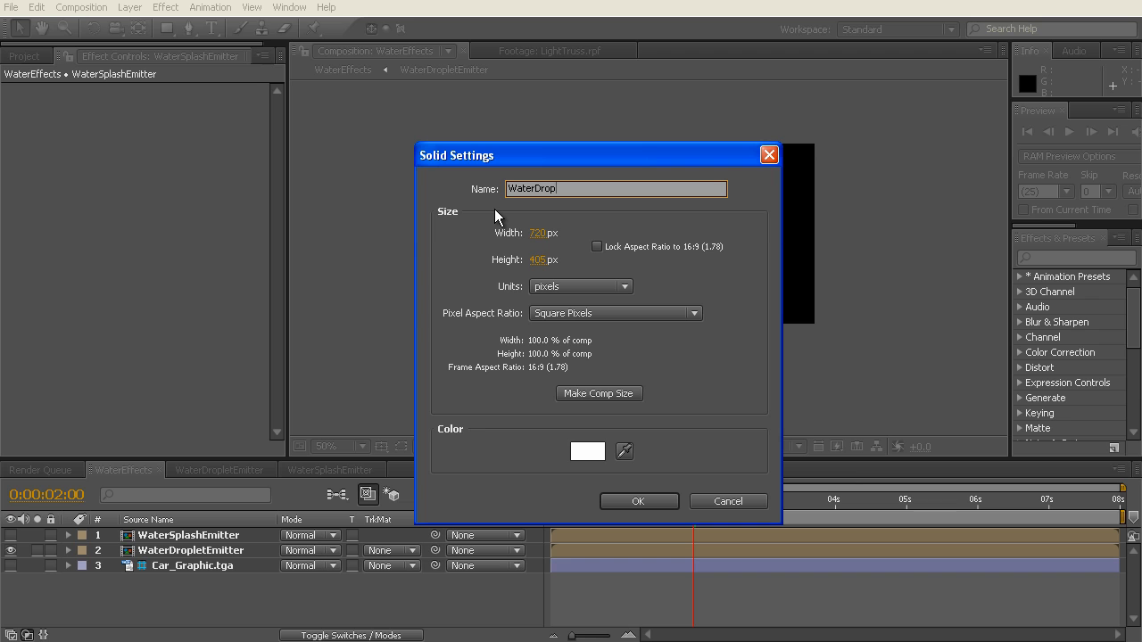
type("sParticles")
Step: Create the WaterDropsParticles solid in a fully saturated bright blue with hue 210°, and set its layer label to Blue
left_click(587, 452)
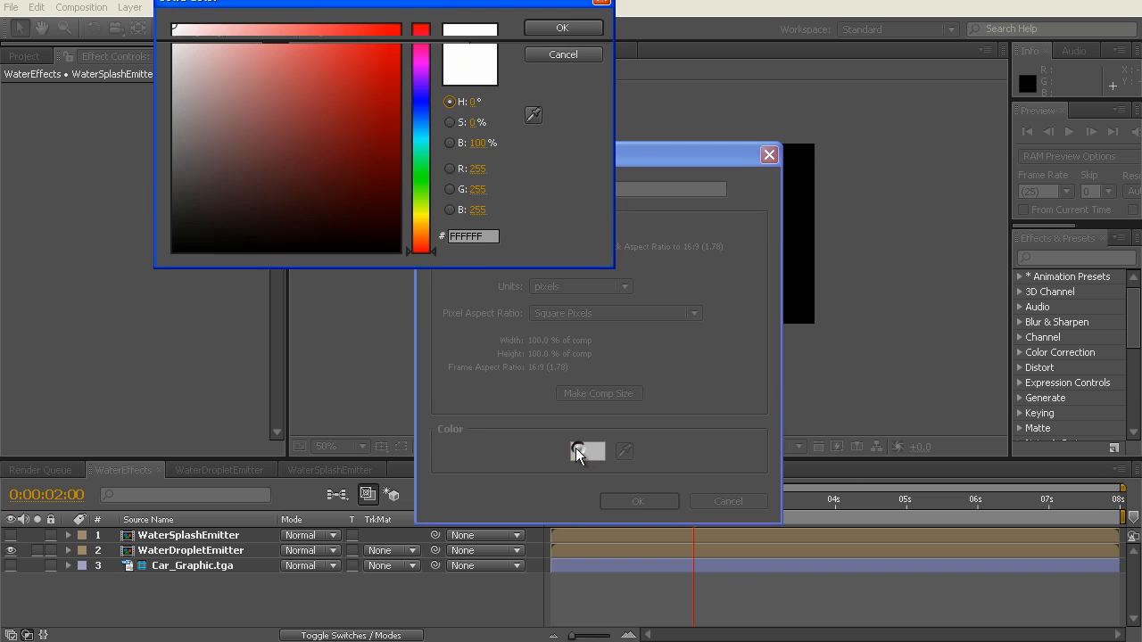
left_click(424, 119)
left_click_drag(426, 118, 427, 117)
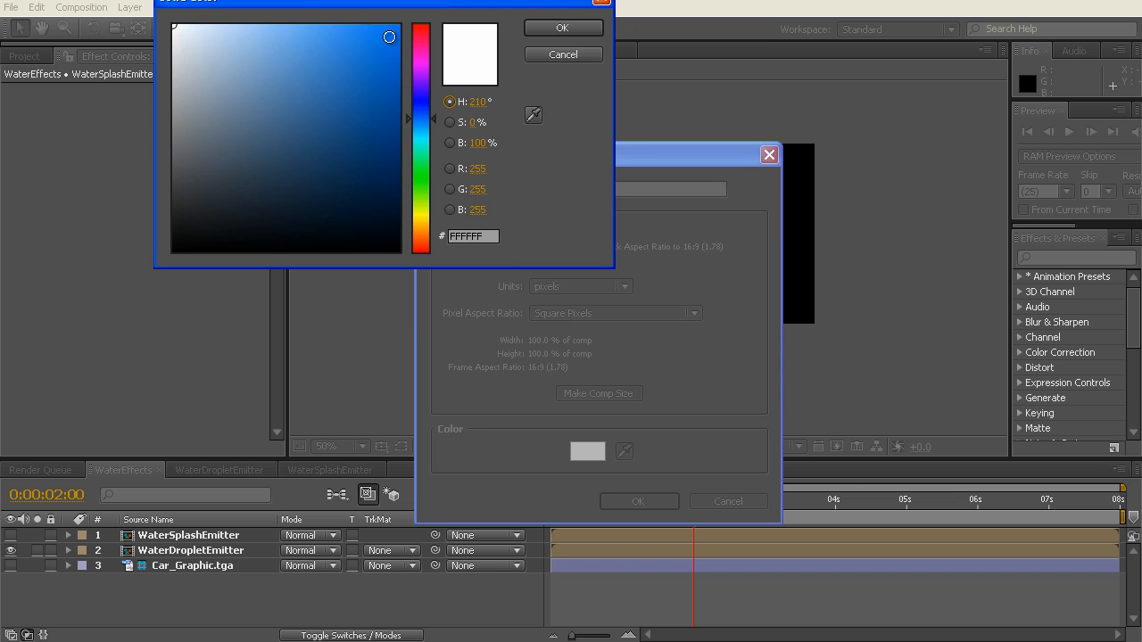
left_click(399, 27)
left_click(576, 28)
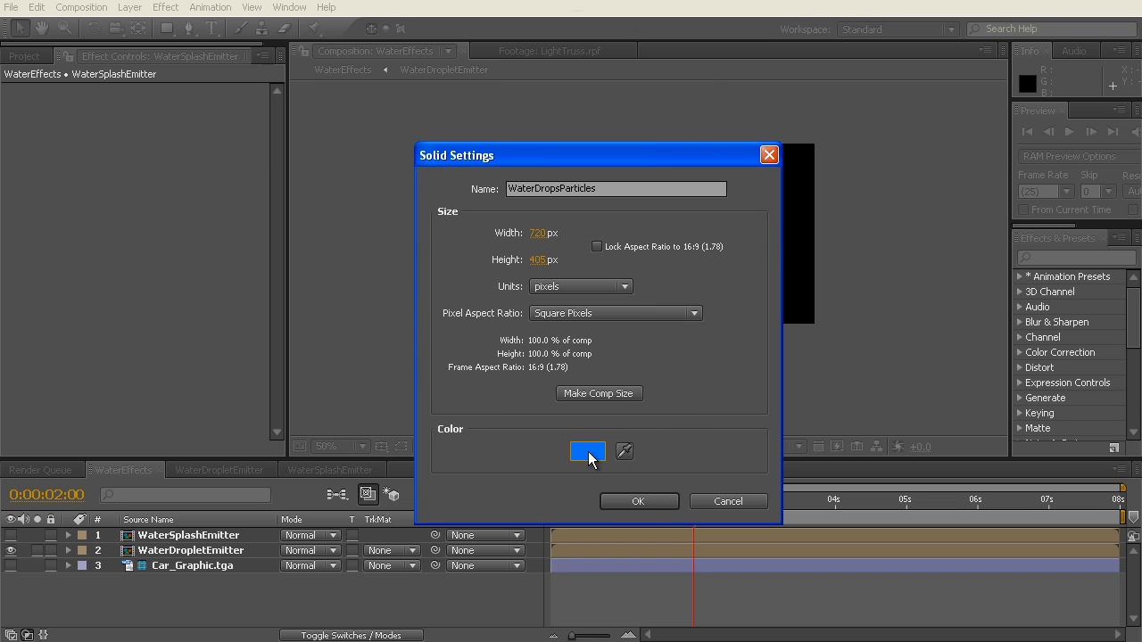
left_click(639, 501)
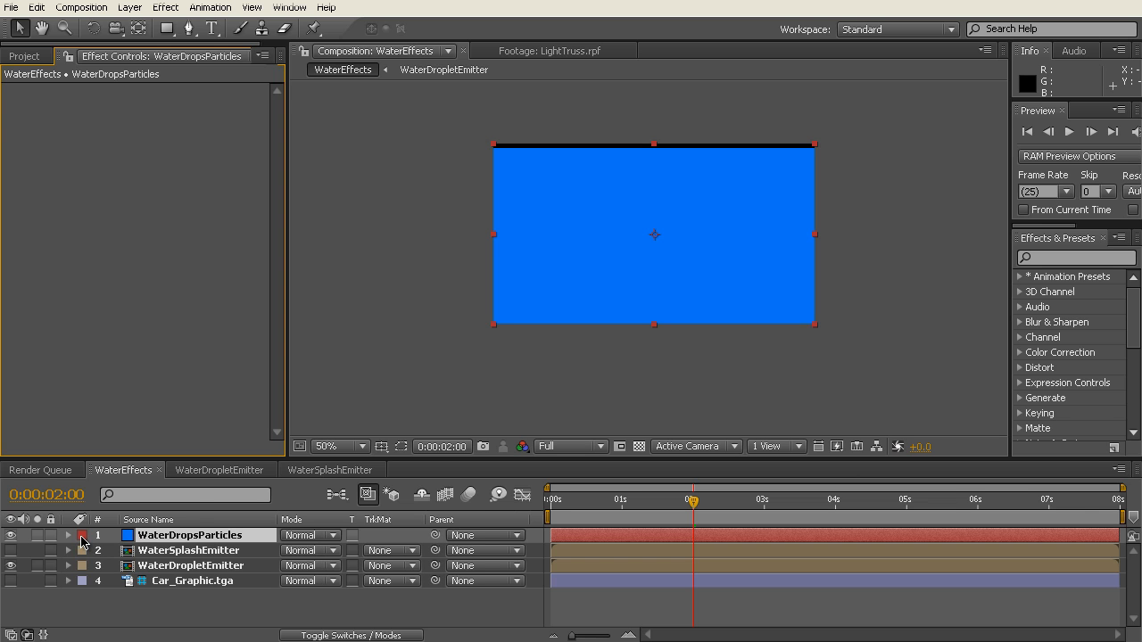
left_click(81, 538)
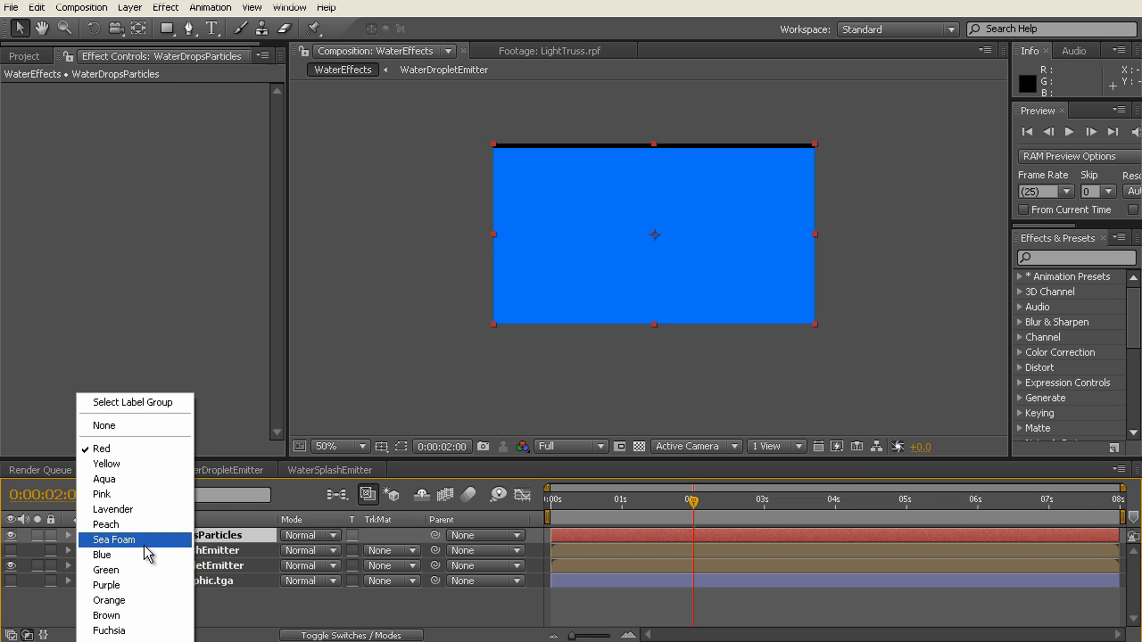
left_click(98, 555)
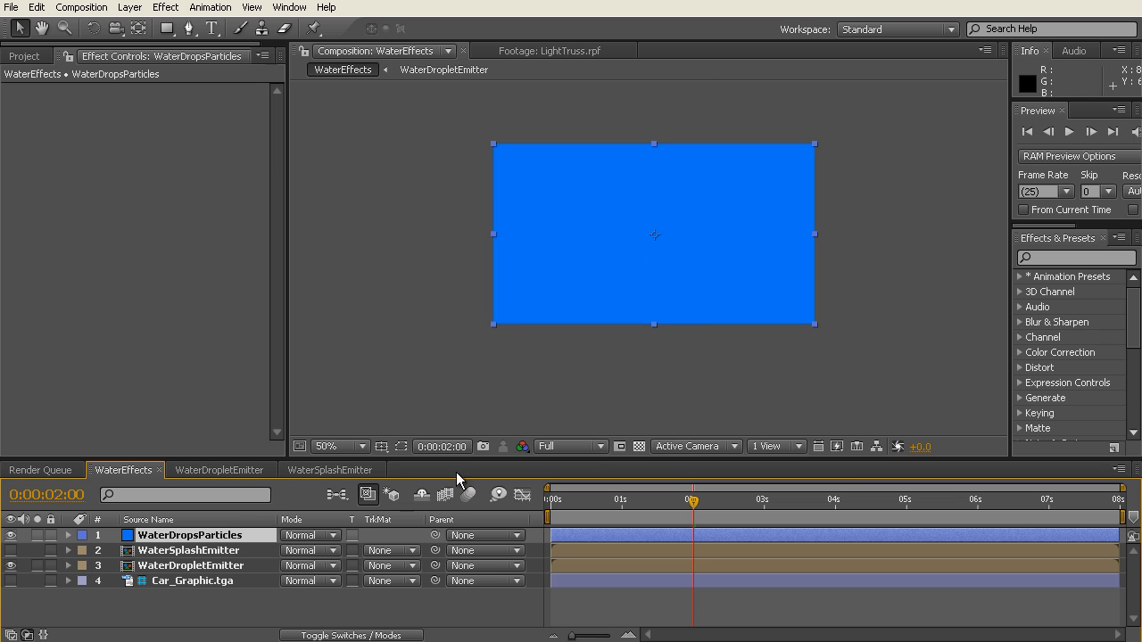
Step: Apply the Trapcode Particular effect to the WaterDropsParticles layer
key("slash")
left_click_drag(645, 284, 644, 312)
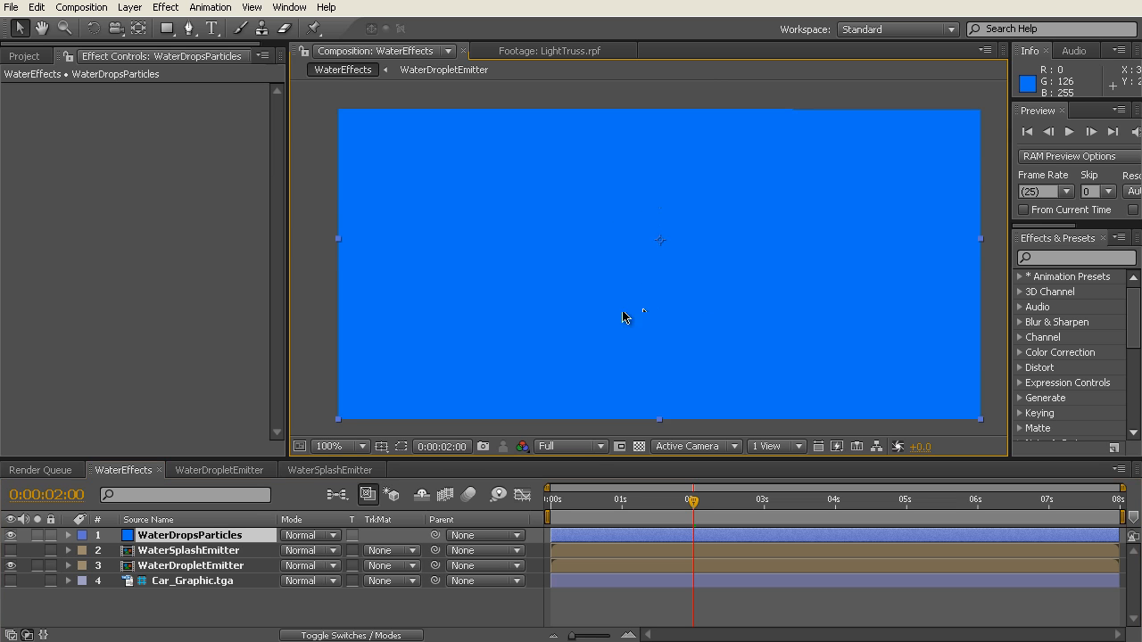
right_click(103, 165)
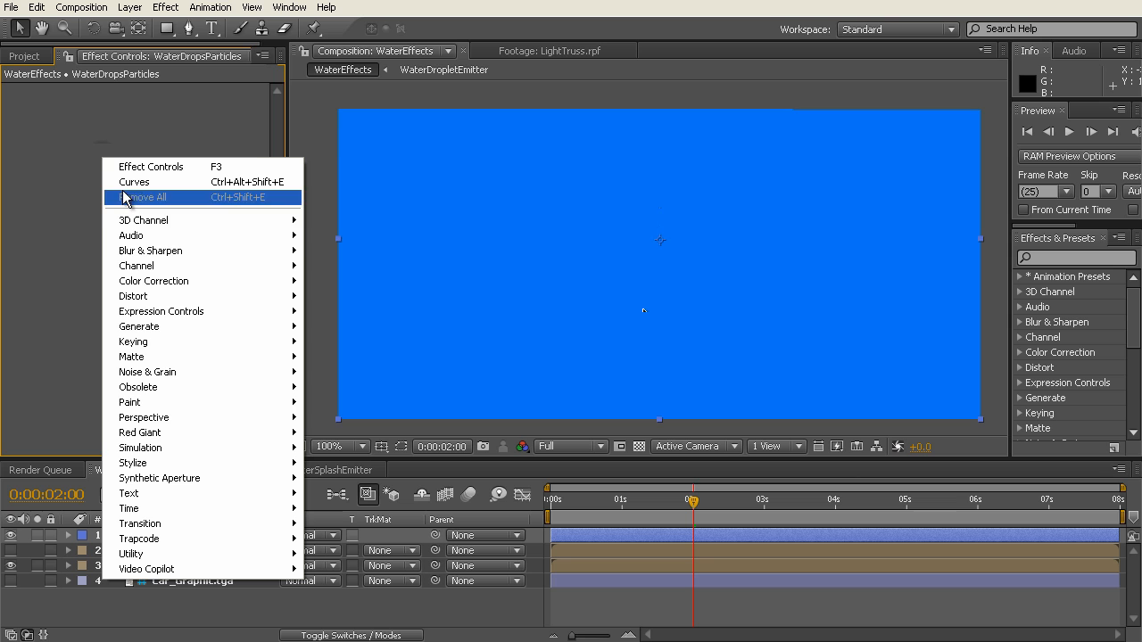
mouse_move(222, 540)
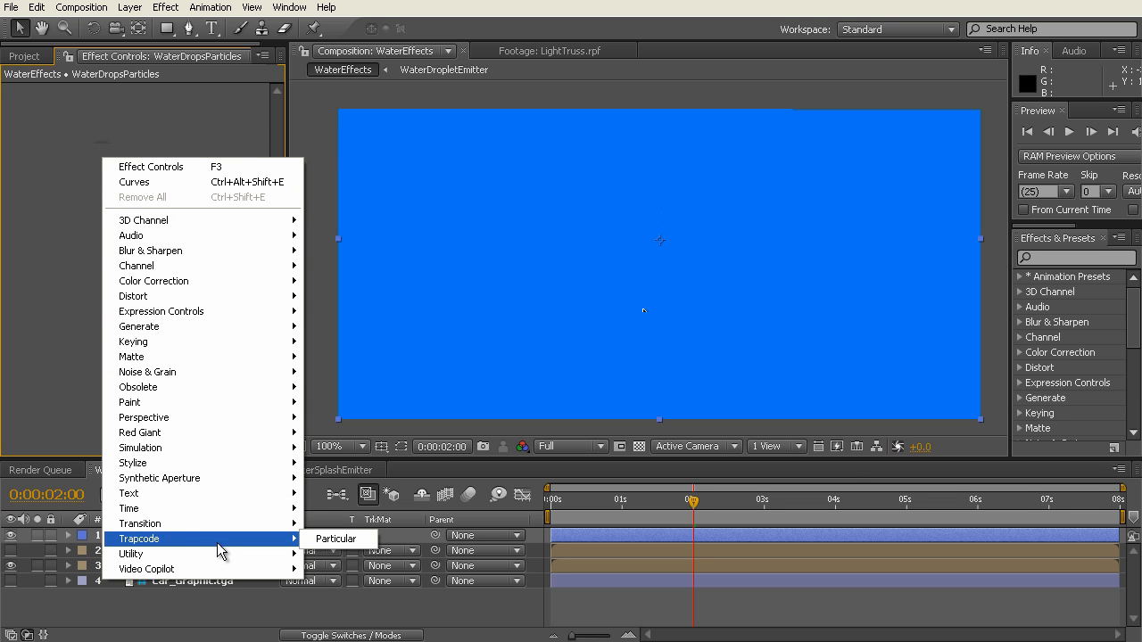
left_click(333, 541)
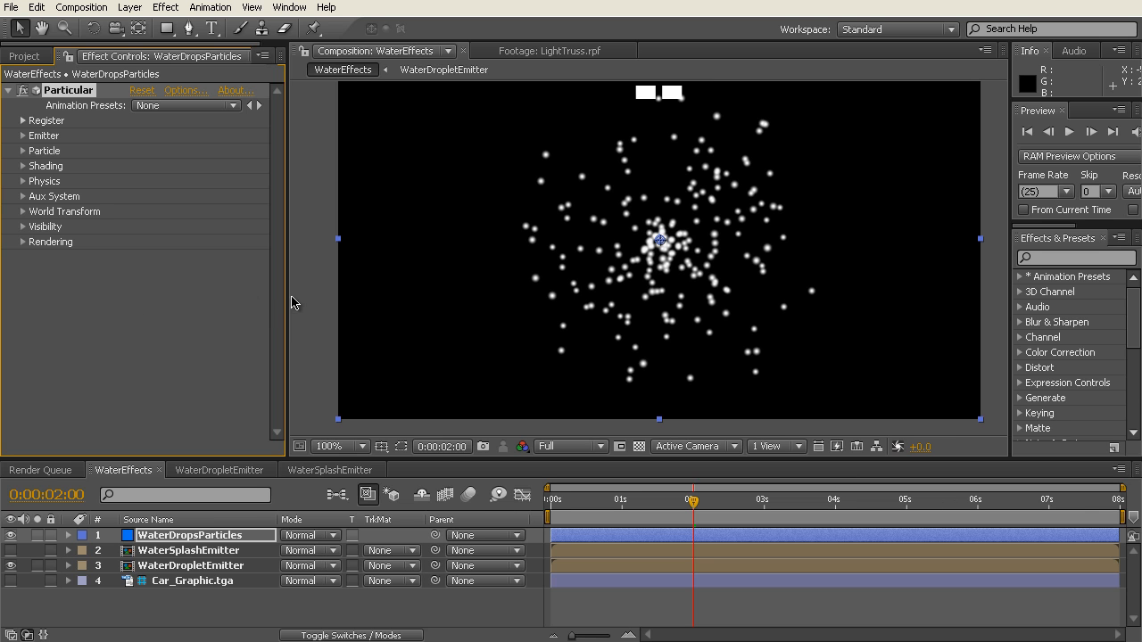
Step: Load the WaterDropletParticles animation preset into Particular and check the result between 2 and 3 seconds
left_click_drag(287, 302, 249, 289)
left_click_drag(1008, 321, 955, 326)
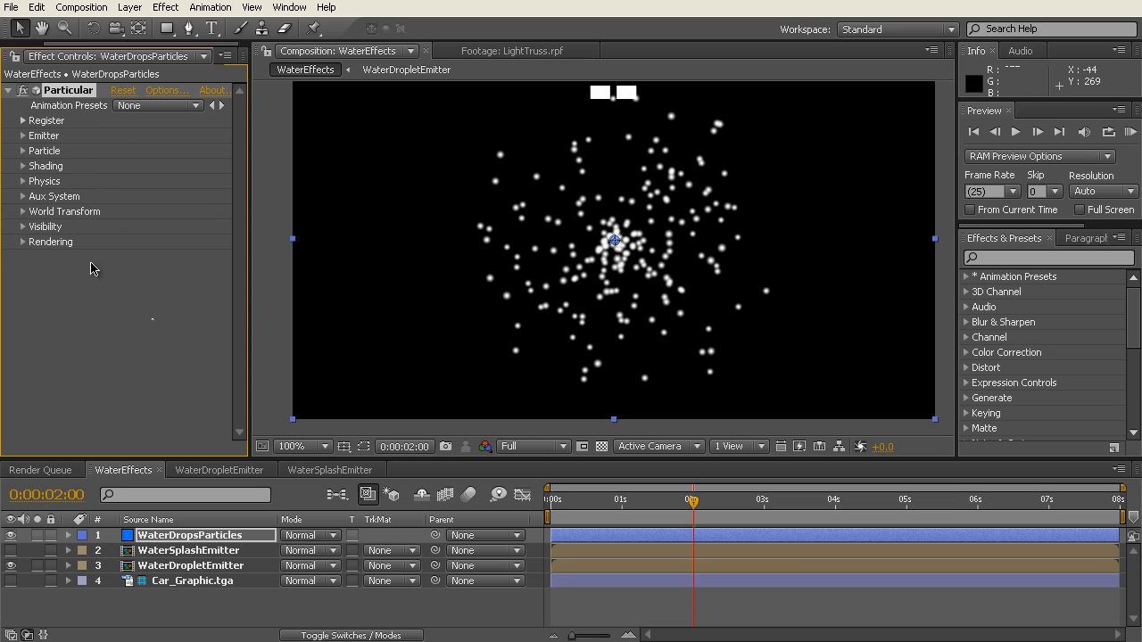
left_click(197, 106)
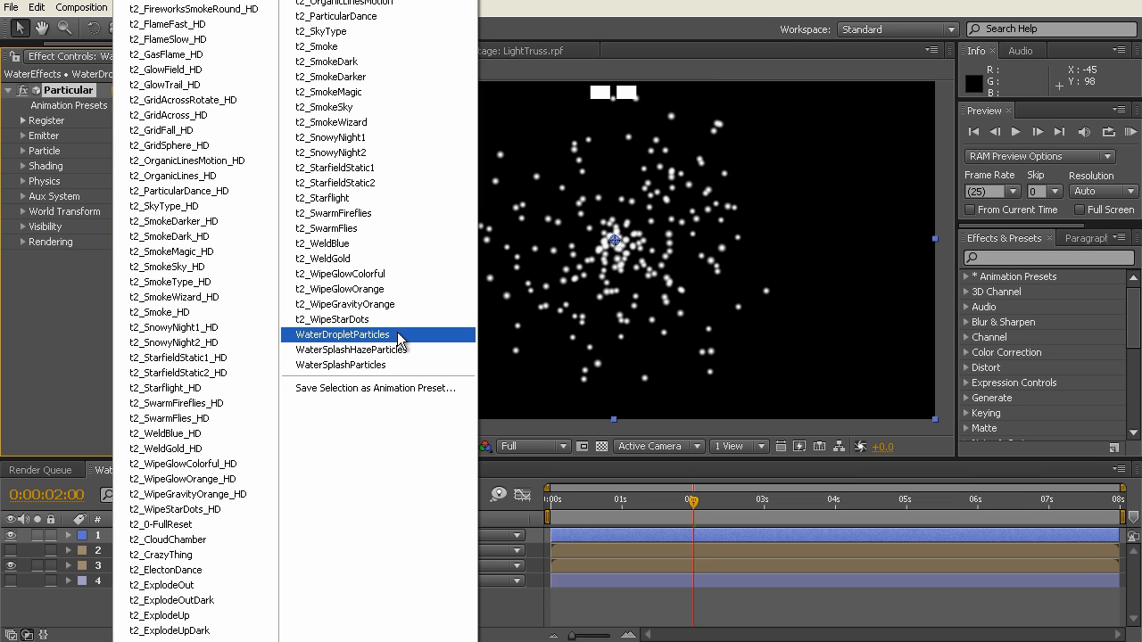
left_click(374, 337)
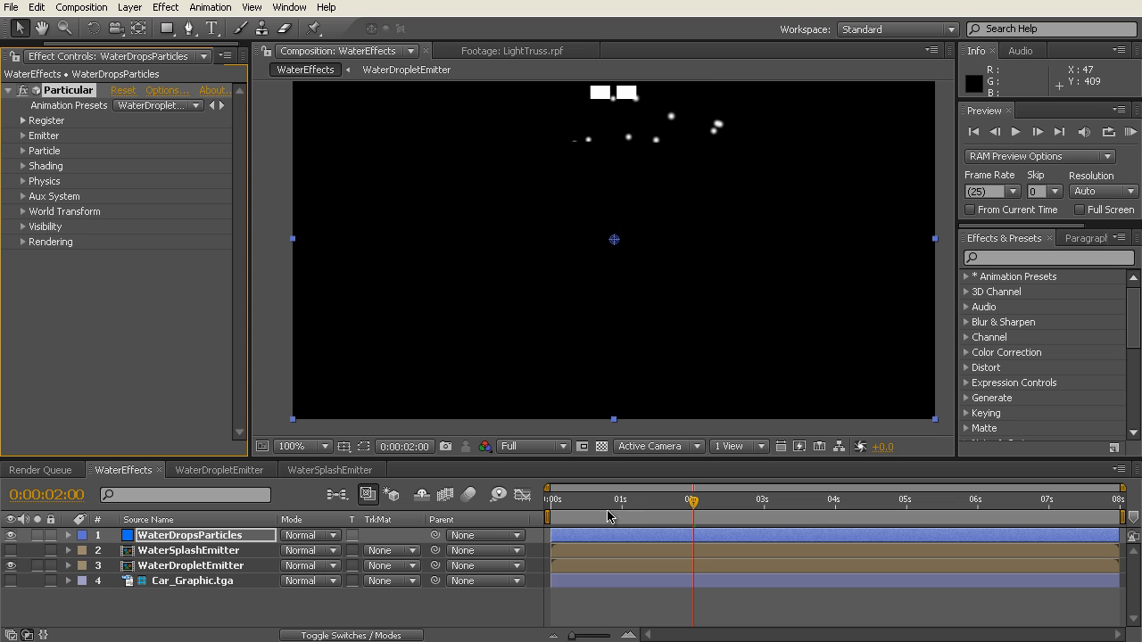
left_click_drag(676, 505, 761, 504)
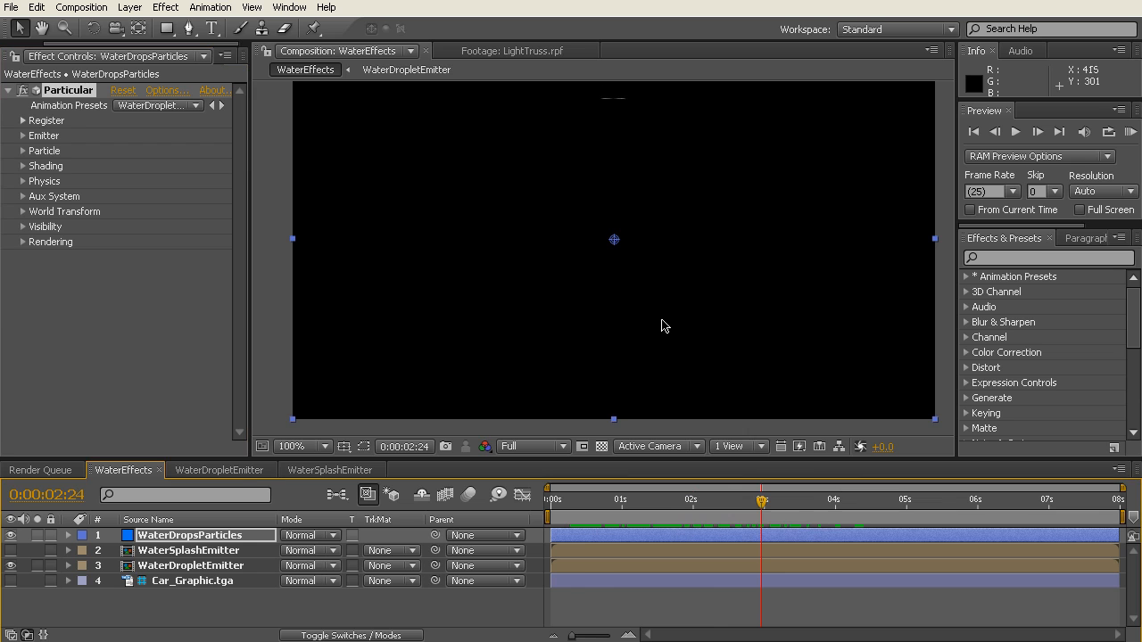
left_click_drag(664, 307, 667, 322)
mouse_move(732, 504)
left_mouse_down()
mouse_move(622, 504)
mouse_move(770, 513)
mouse_move(723, 515)
left_mouse_up()
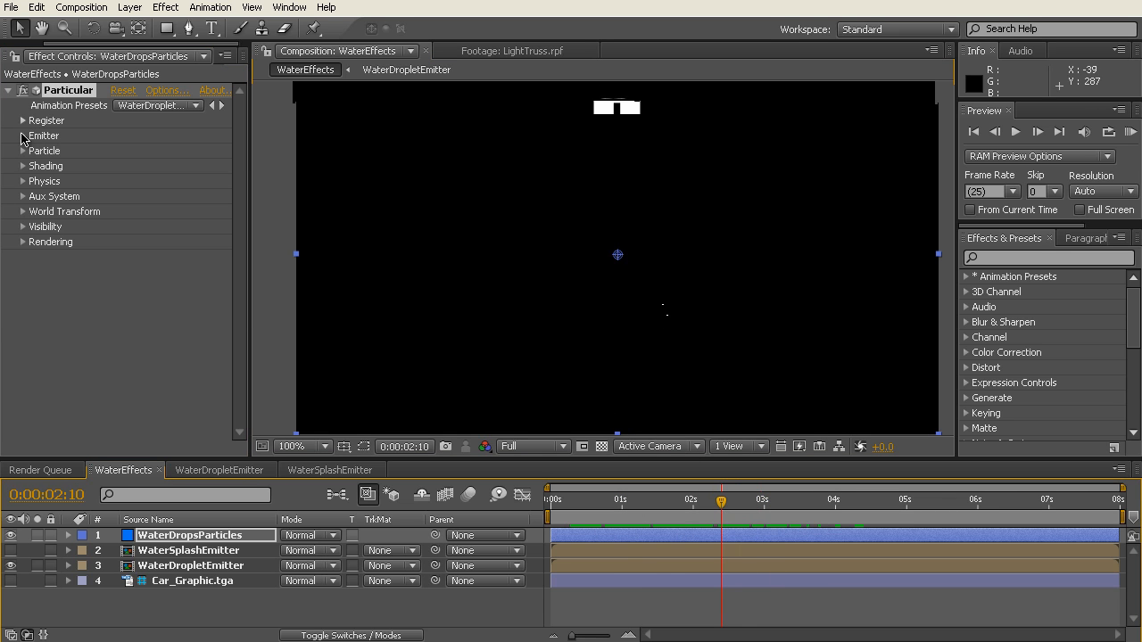
Step: Make the WaterDropletEmitter and WaterSplashEmitter layers 3D
left_click(23, 136)
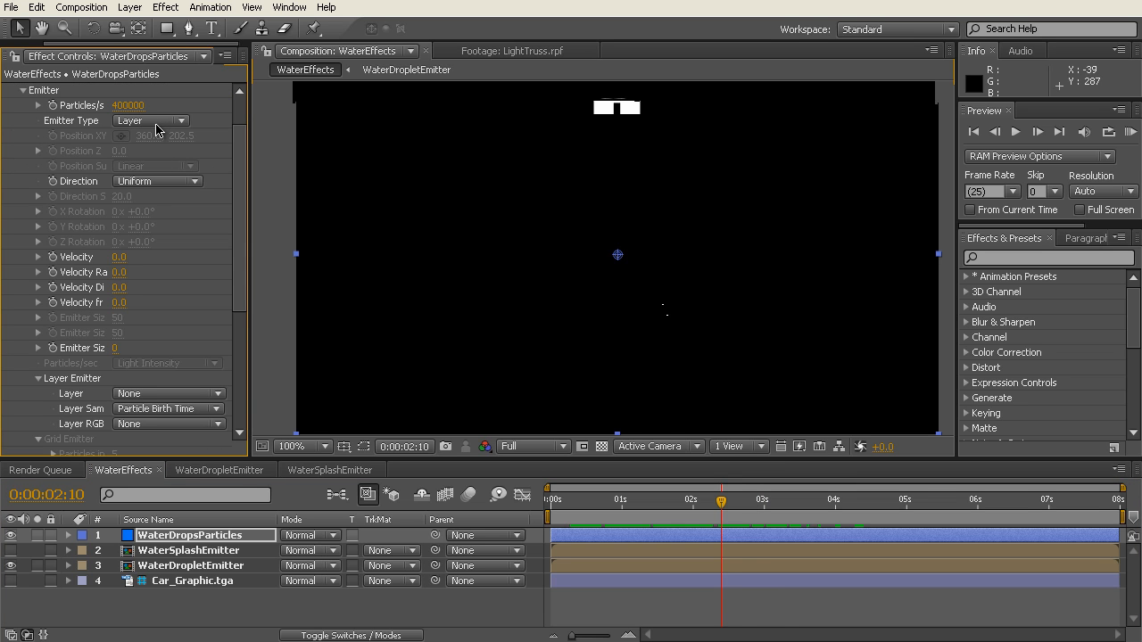
left_click(184, 568)
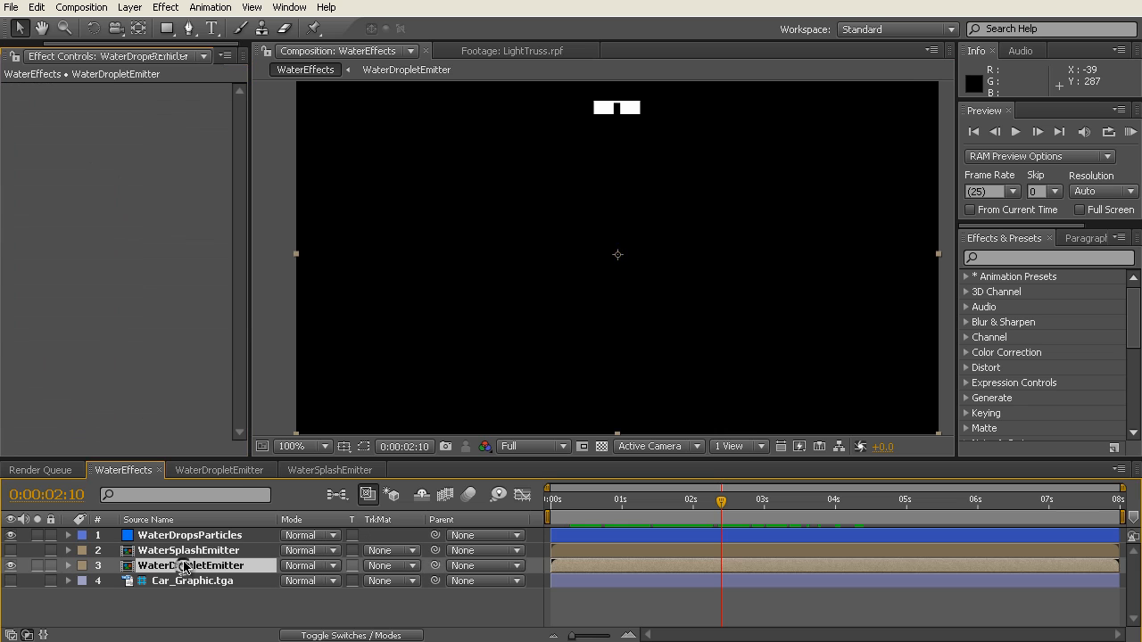
left_click(185, 550)
left_click(186, 562)
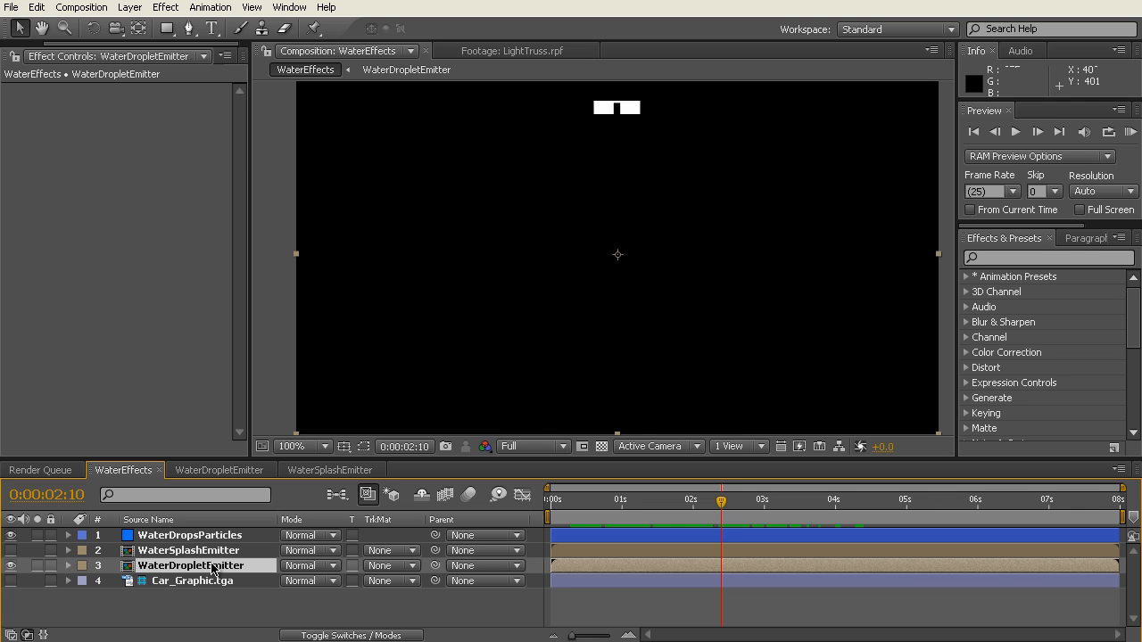
left_click(332, 636)
left_click(382, 563)
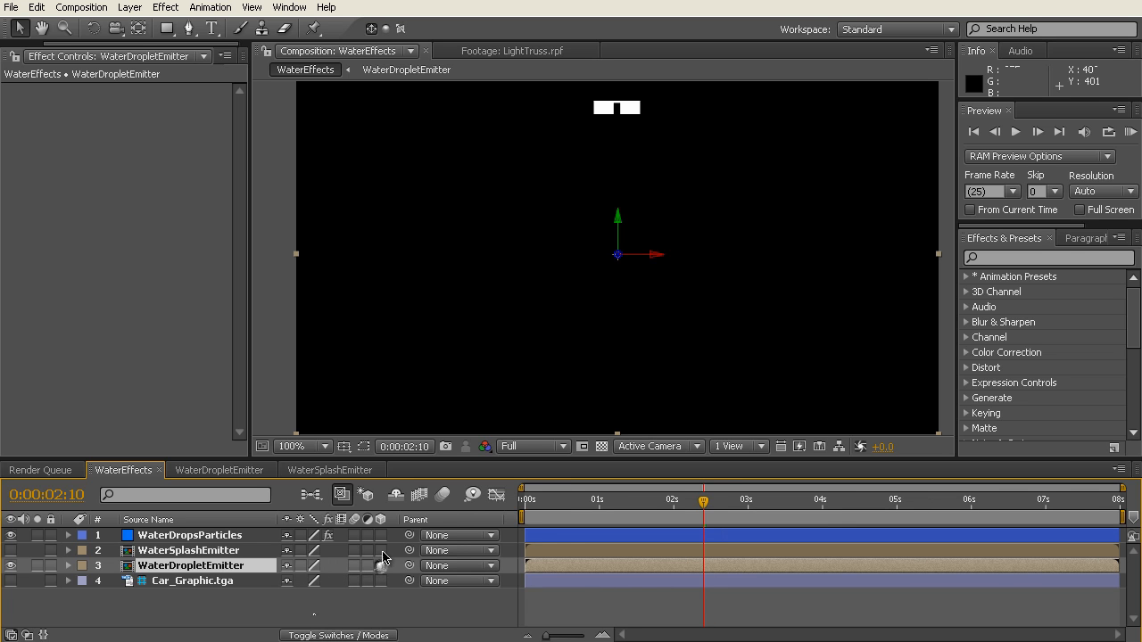
left_click(380, 550)
Step: Assign WaterDropletEmitter as the layer emitter for Particular on the WaterDropsParticles layer
left_click(169, 535)
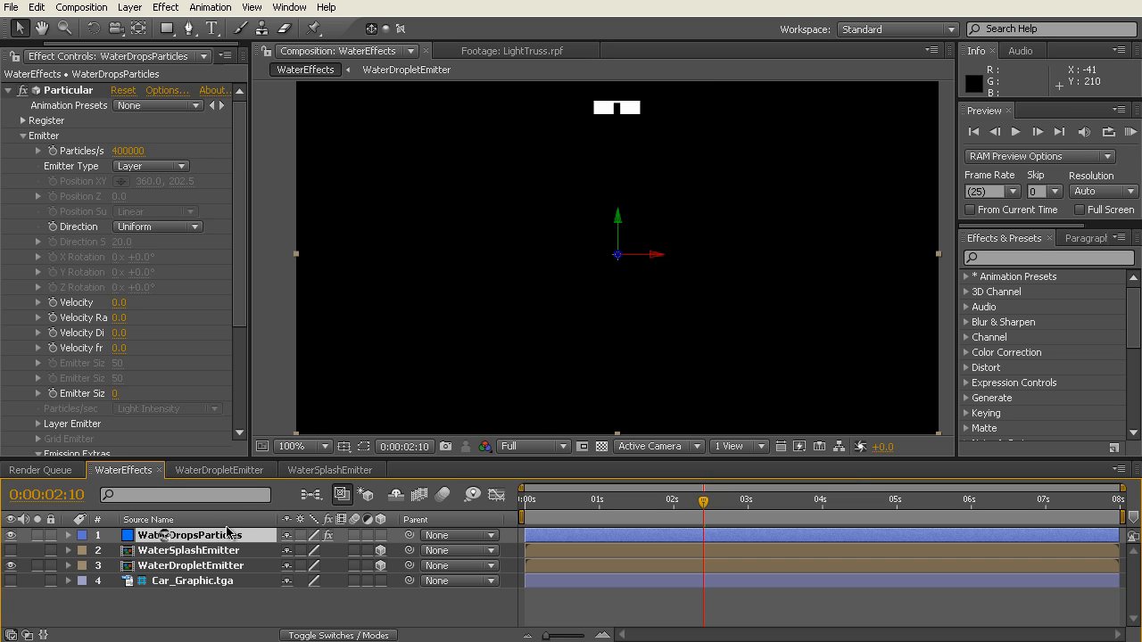
left_click_drag(244, 169, 224, 234)
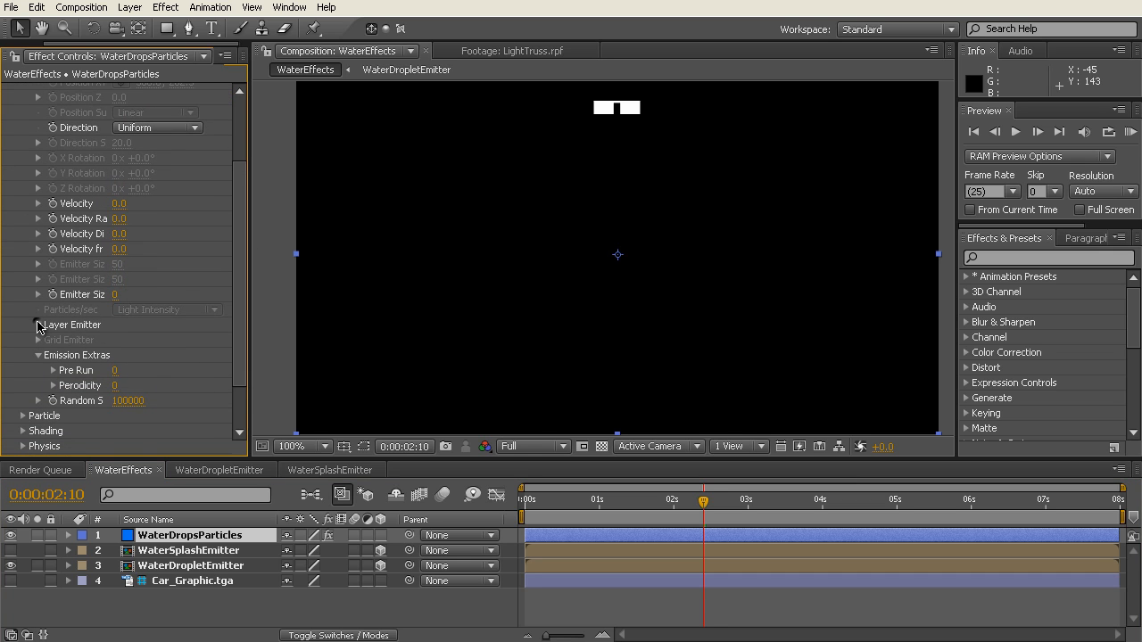
left_click(39, 325)
left_click(187, 347)
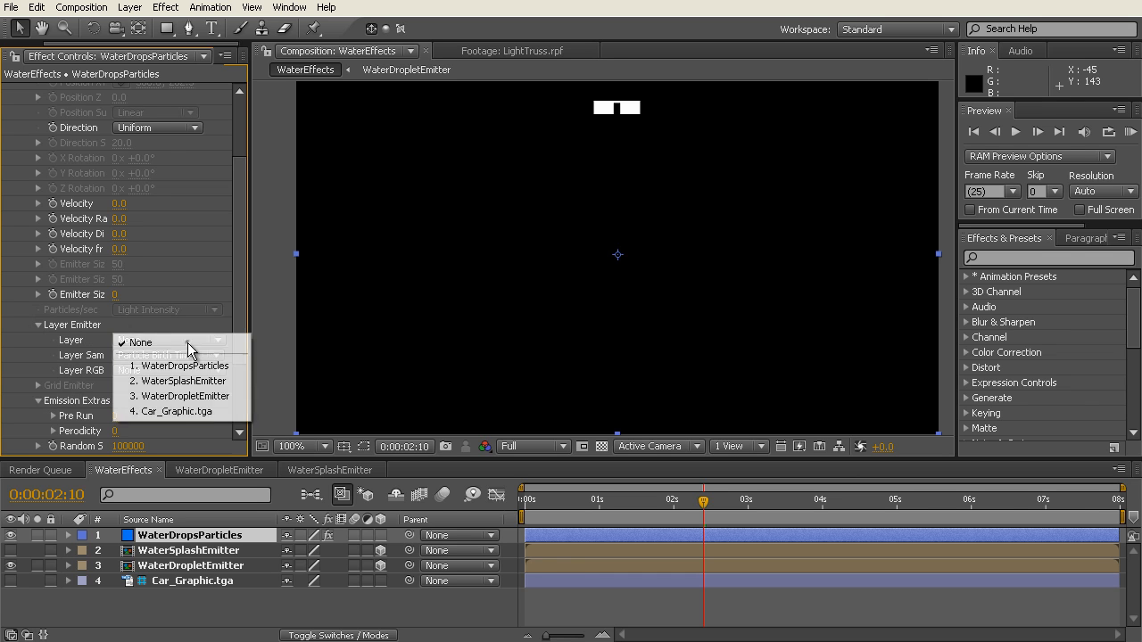
left_click(200, 404)
Step: Scrub between about 2 and 3.5 seconds to review how the droplets fall from the emitter shapes
mouse_move(578, 502)
left_mouse_down()
mouse_move(534, 503)
mouse_move(772, 509)
left_mouse_up()
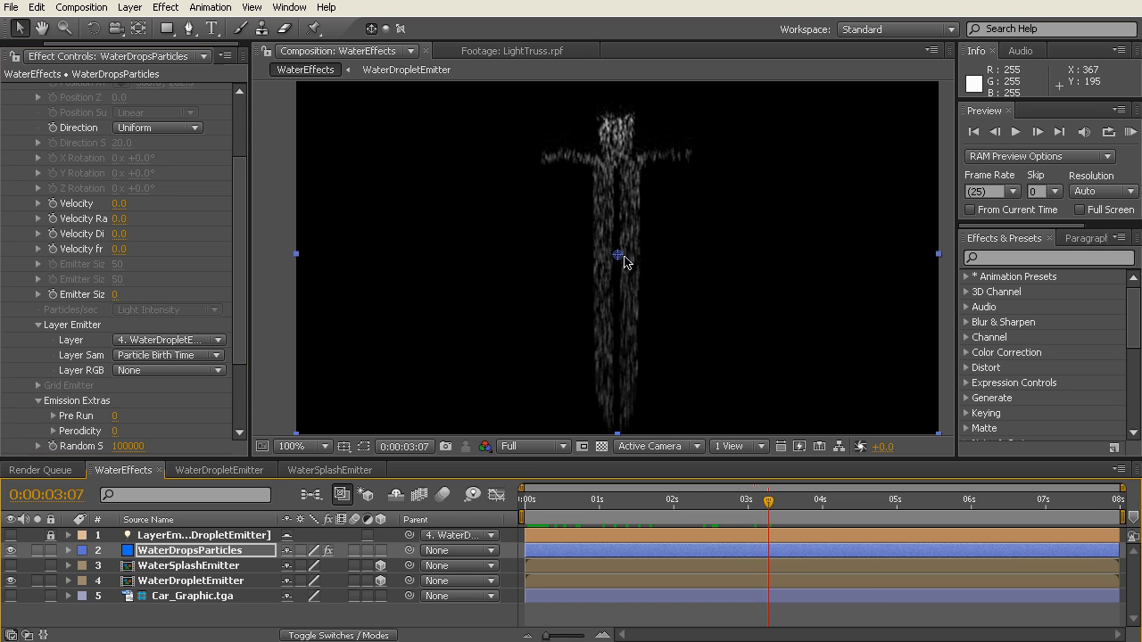
left_click_drag(646, 506, 714, 504)
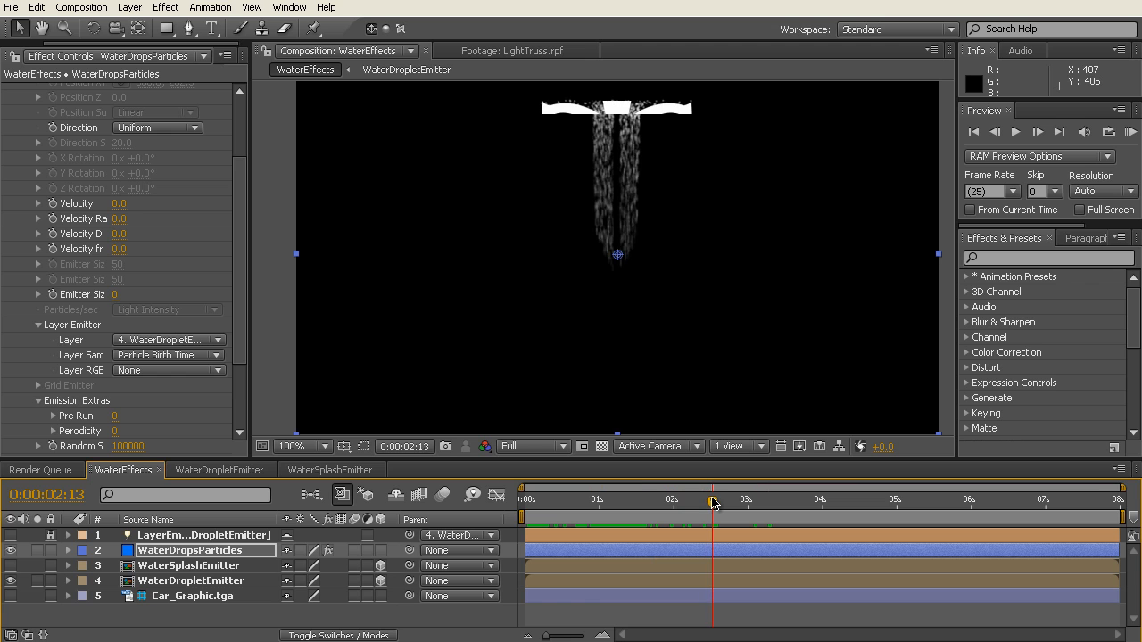
left_click_drag(714, 504, 721, 504)
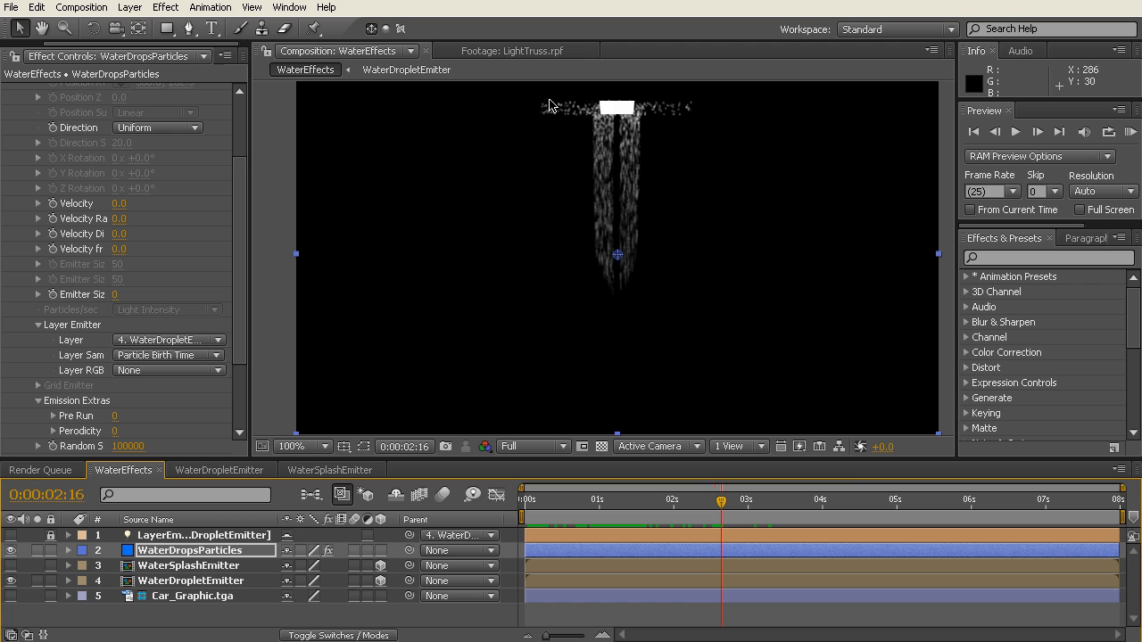
left_click_drag(723, 502, 778, 506)
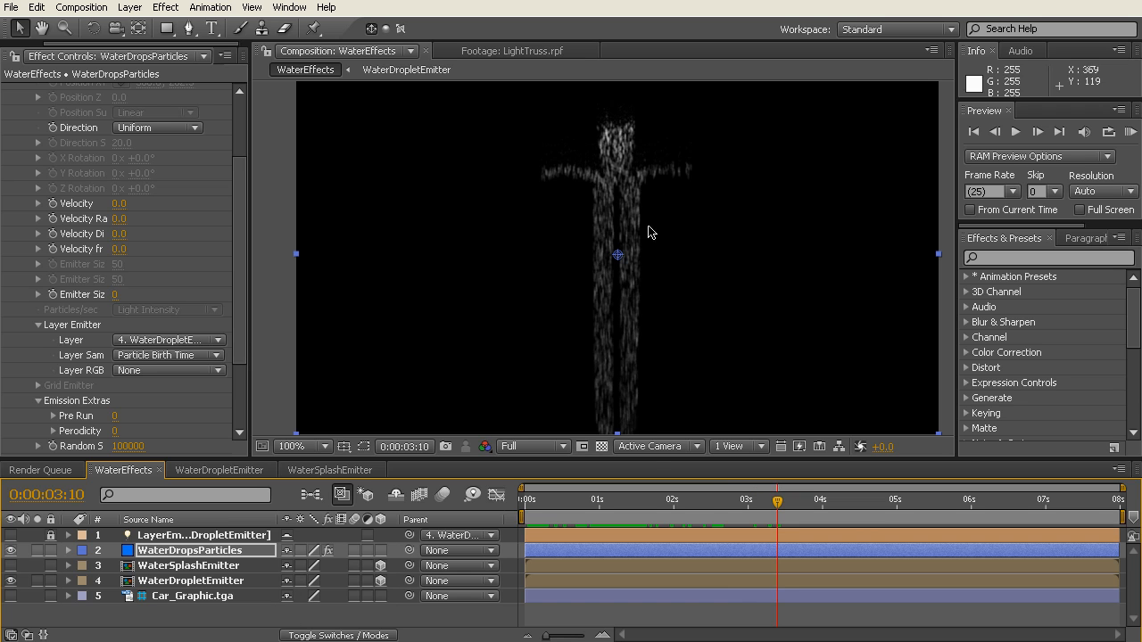
Step: Hide the WaterDropletEmitter layer at 0:00:02:01 and widen the effect controls so the parameter names are readable
left_click(676, 511)
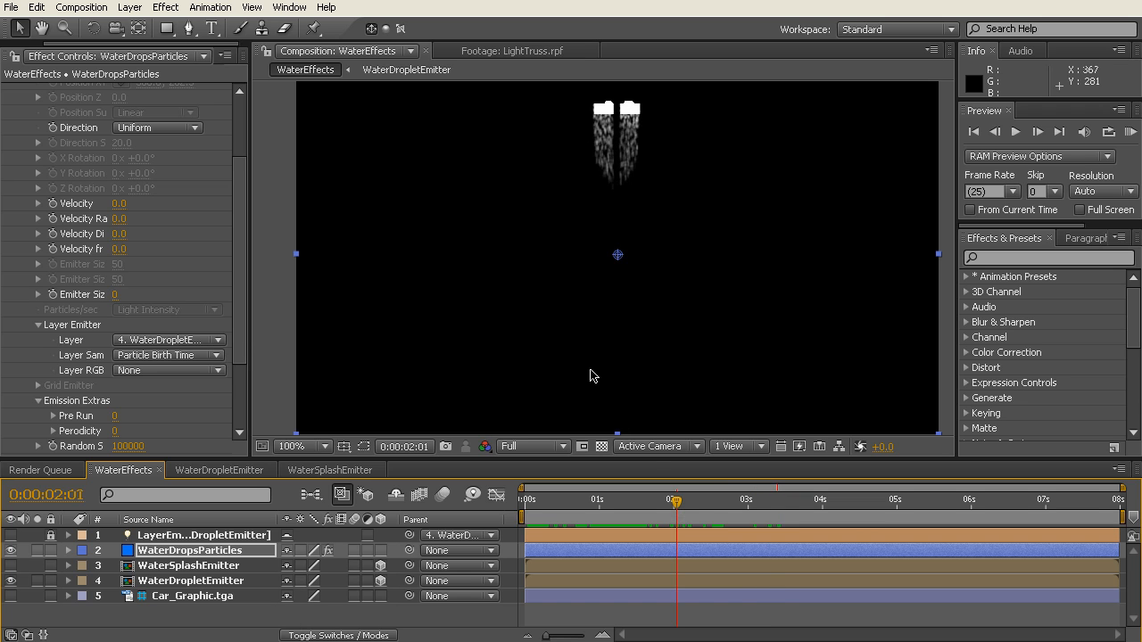
left_click(11, 581)
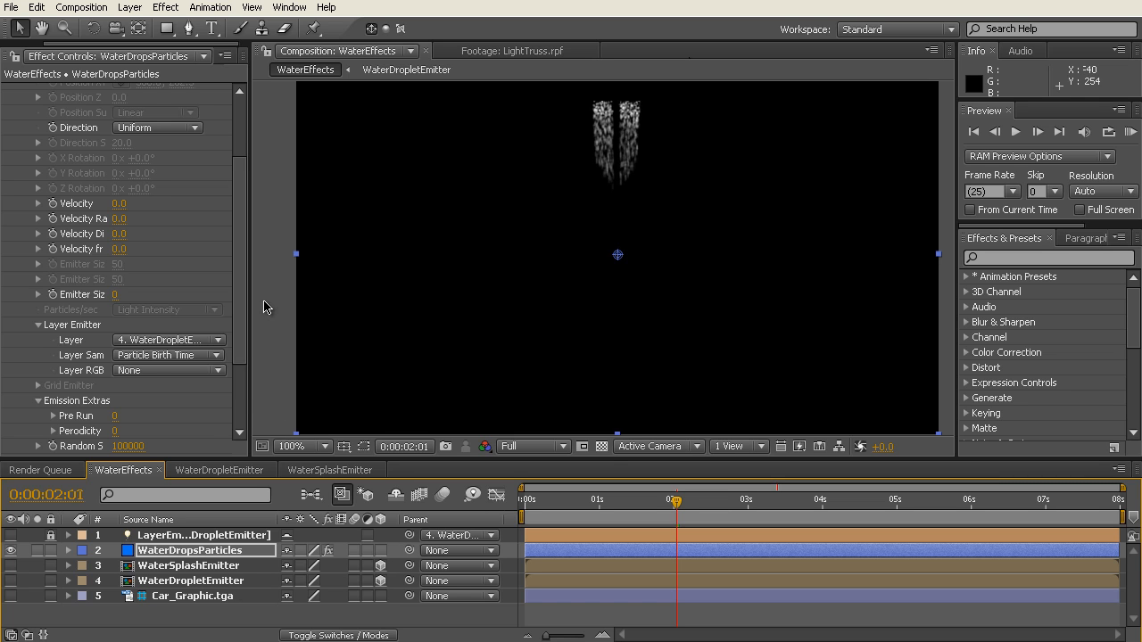
left_click_drag(250, 305, 288, 304)
left_click_drag(291, 303, 323, 303)
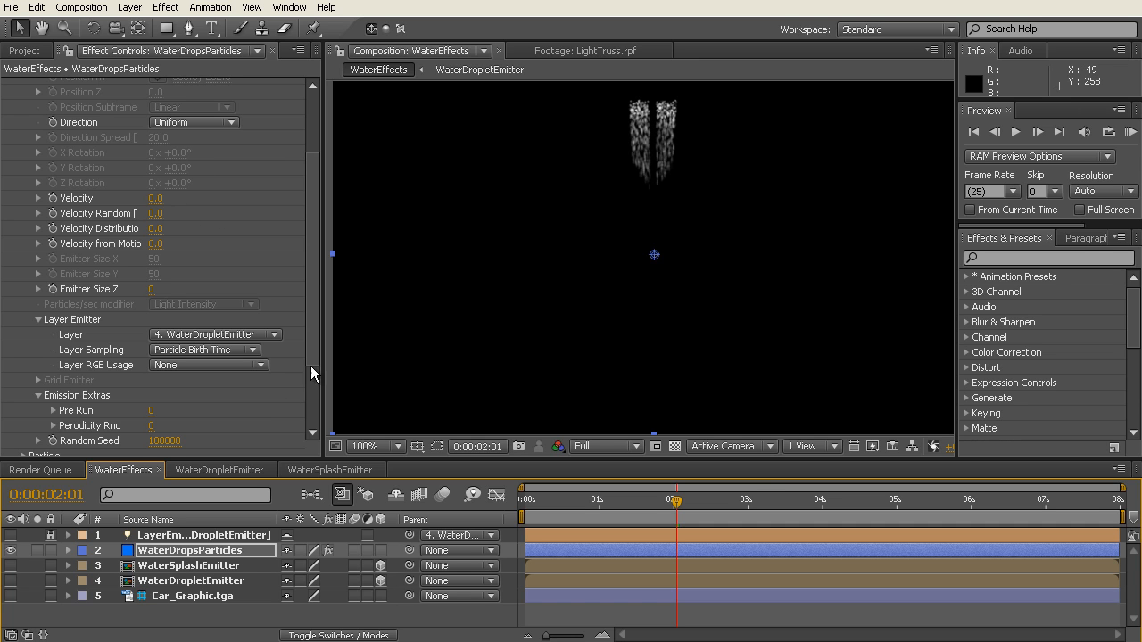
Step: Examine Particular's Emitter and Particle settings, collapsing the inactive Texture and Rotation groups
left_click_drag(309, 284, 310, 202)
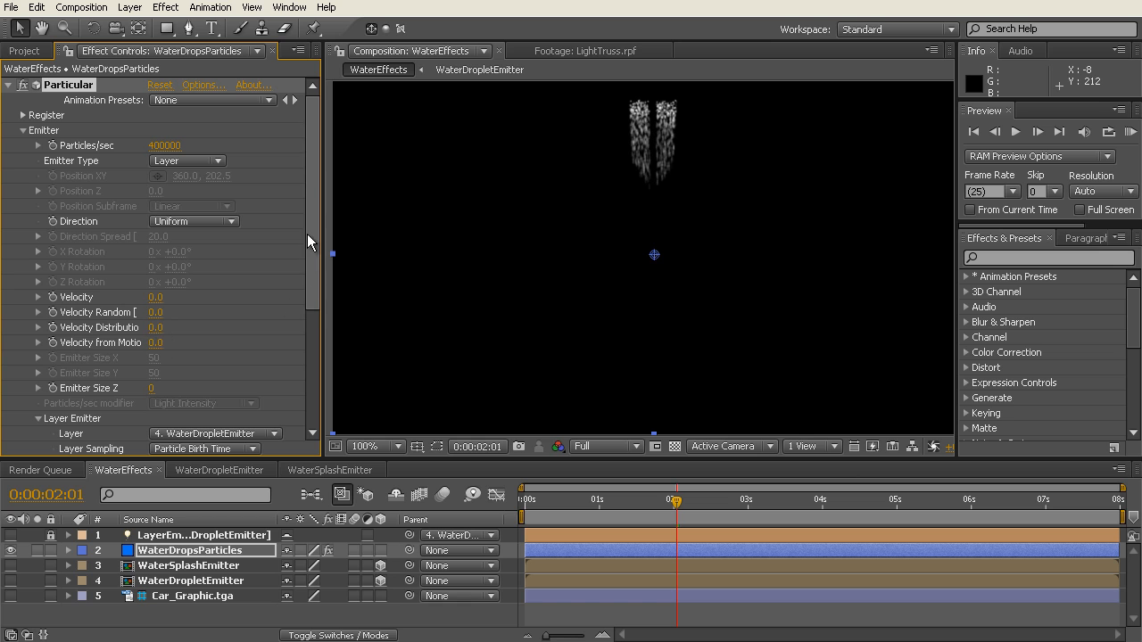
left_click_drag(312, 196, 312, 313)
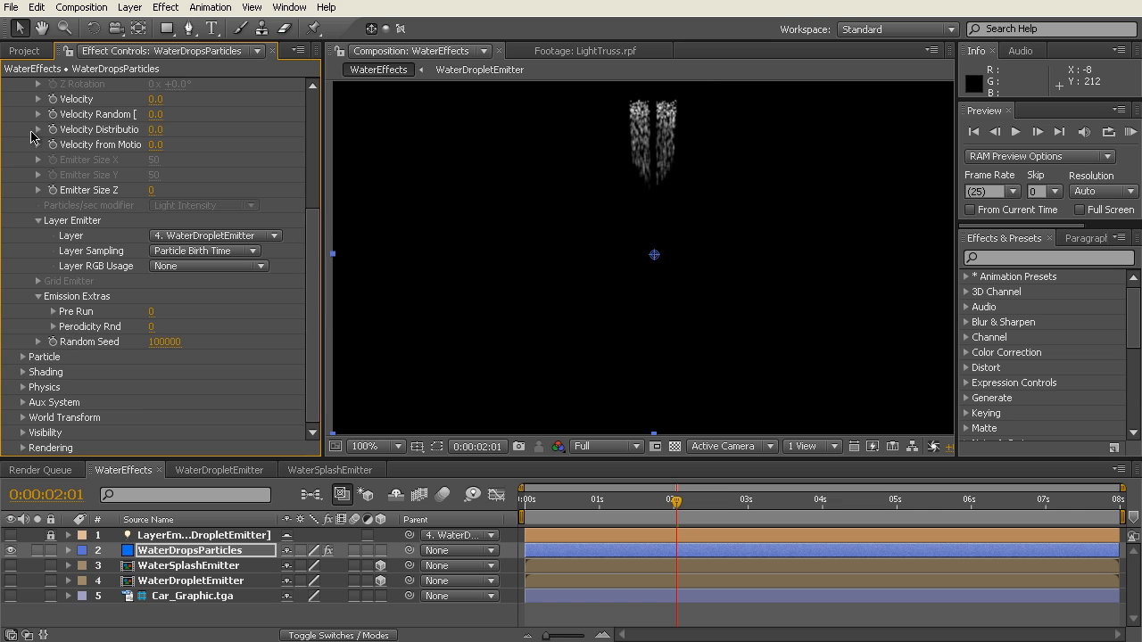
left_click(24, 359)
scroll(277, 344, "down", 6)
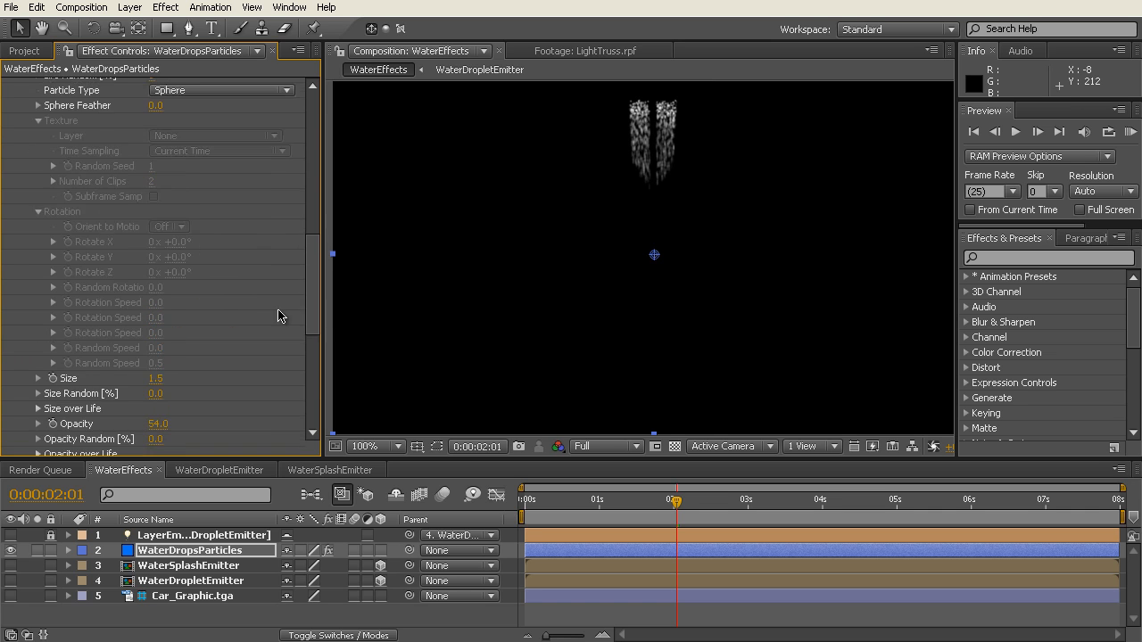
scroll(274, 300, "up", 1)
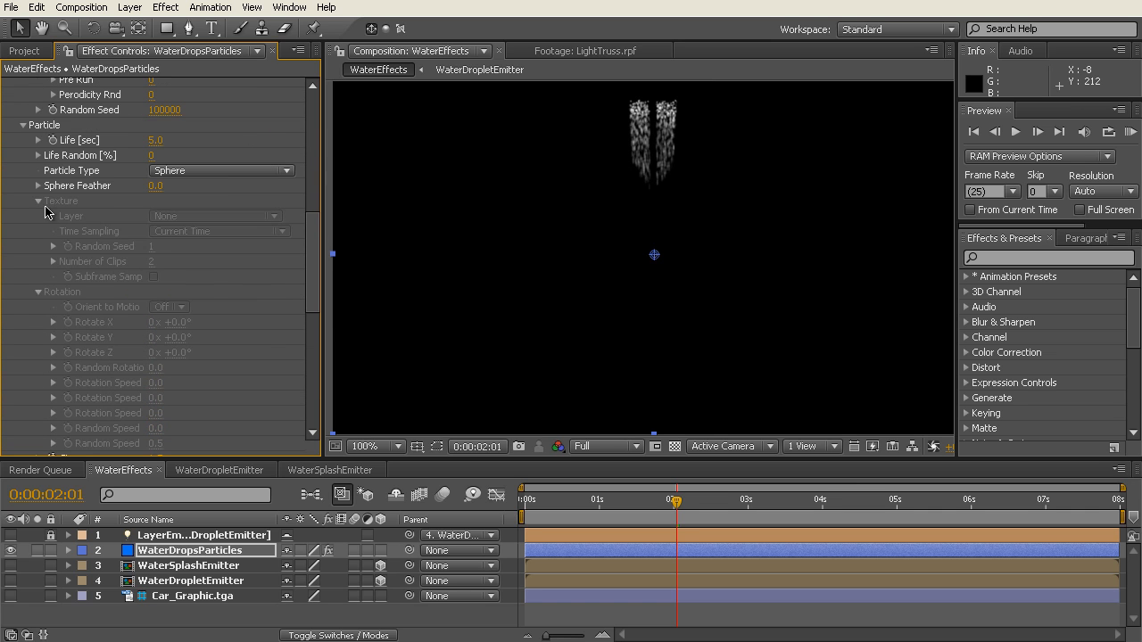
left_click(38, 200)
left_click(37, 216)
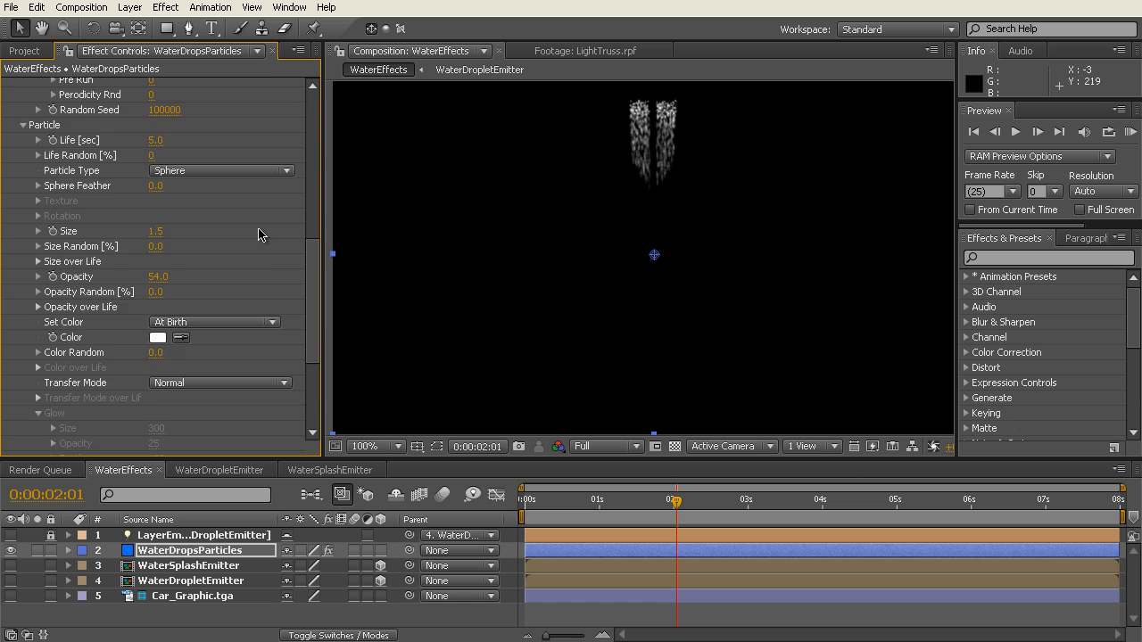
scroll(254, 239, "up", 2)
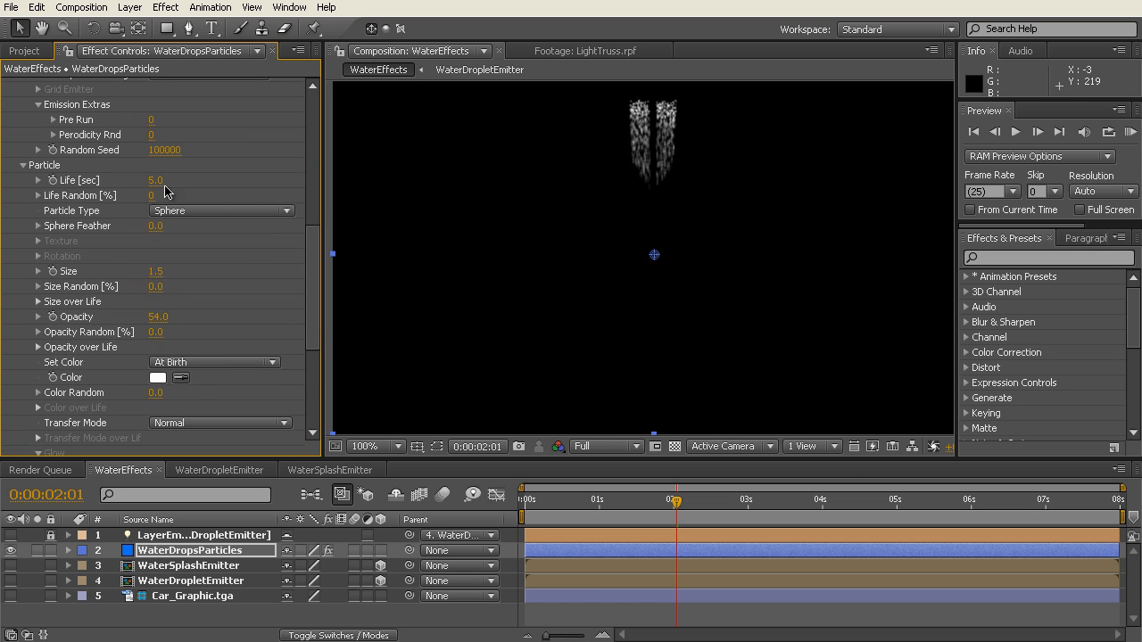
Step: Check the falling particles at 0:00:04:24 with the composition view at 50%
left_click_drag(676, 501, 891, 508)
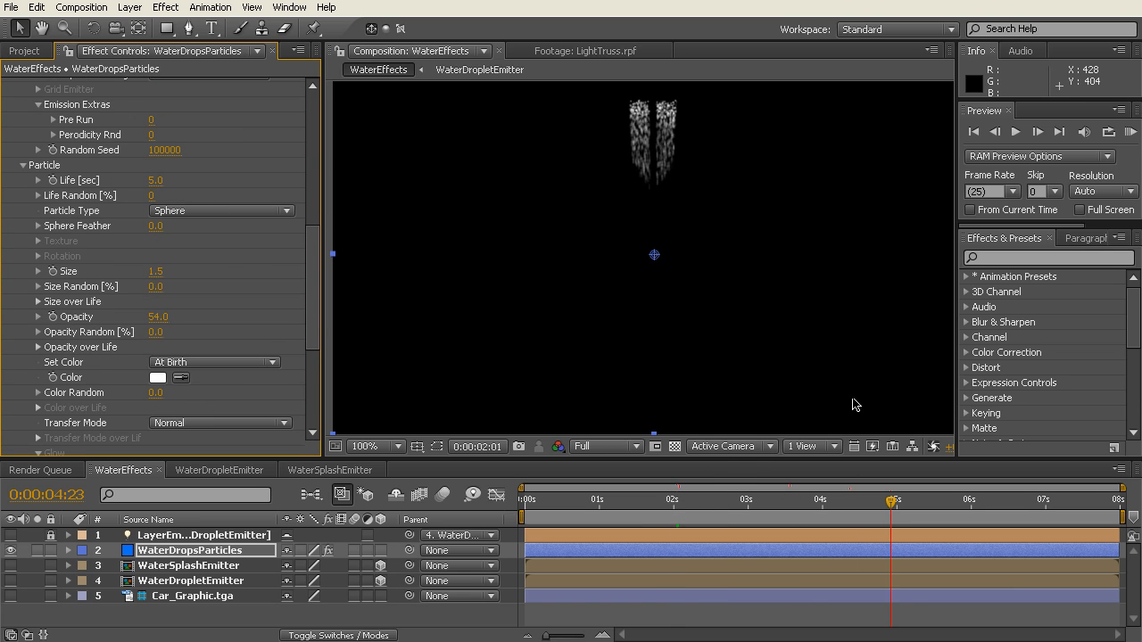
scroll(797, 312, "down", 2)
mouse_move(891, 505)
left_mouse_down()
mouse_move(904, 513)
mouse_move(894, 516)
left_mouse_up()
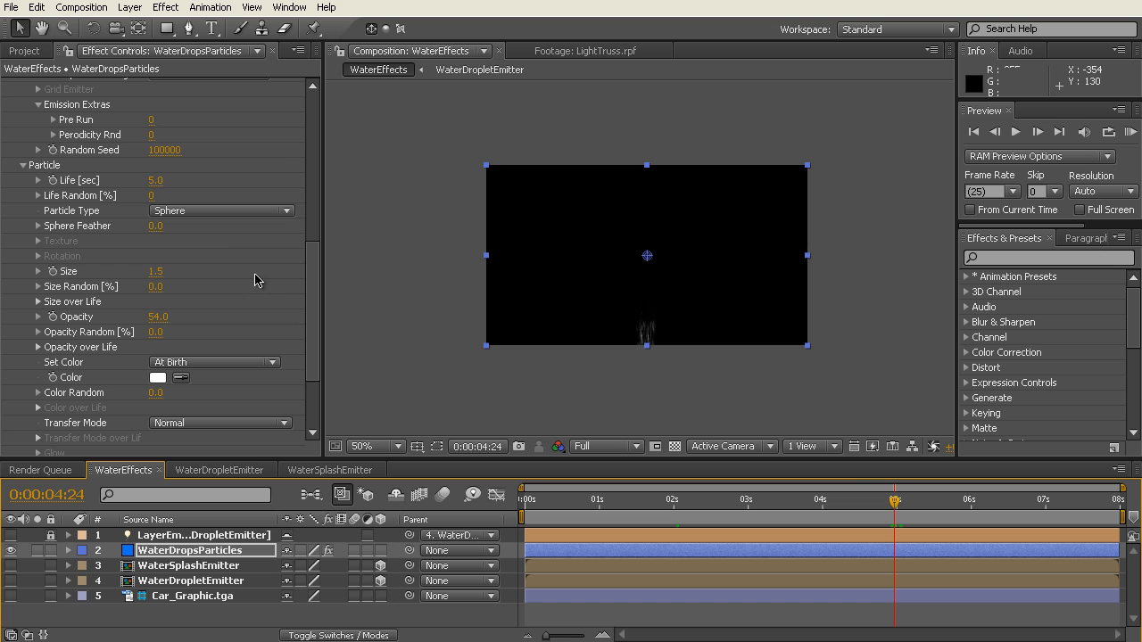
Step: Set the particle Opacity to 45
left_click_drag(312, 264, 312, 292)
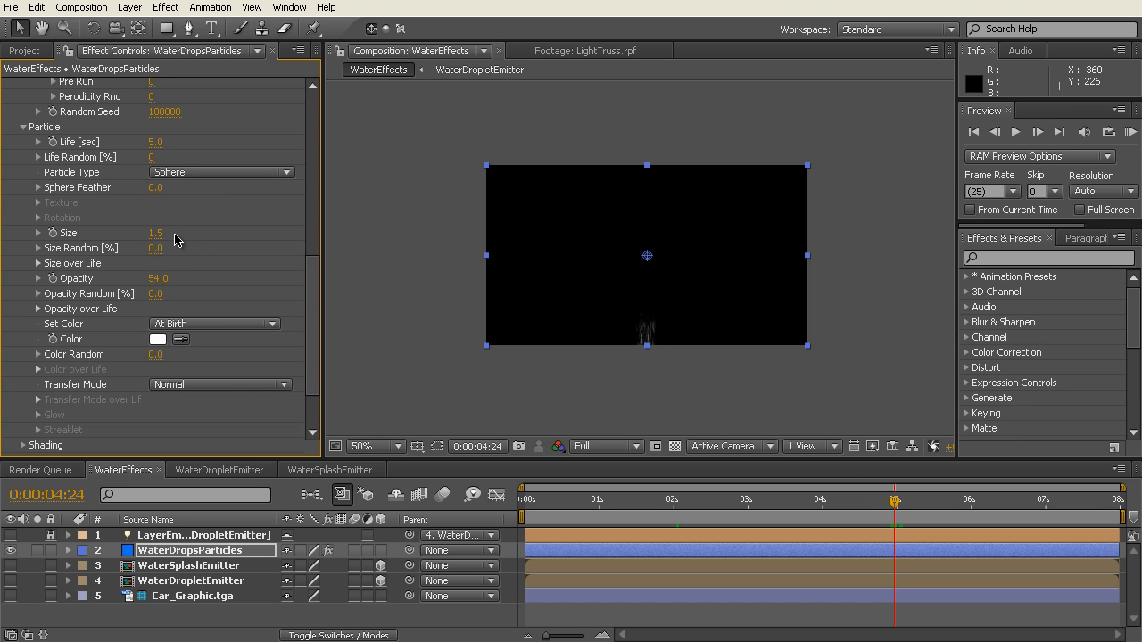
left_click_drag(313, 296, 310, 307)
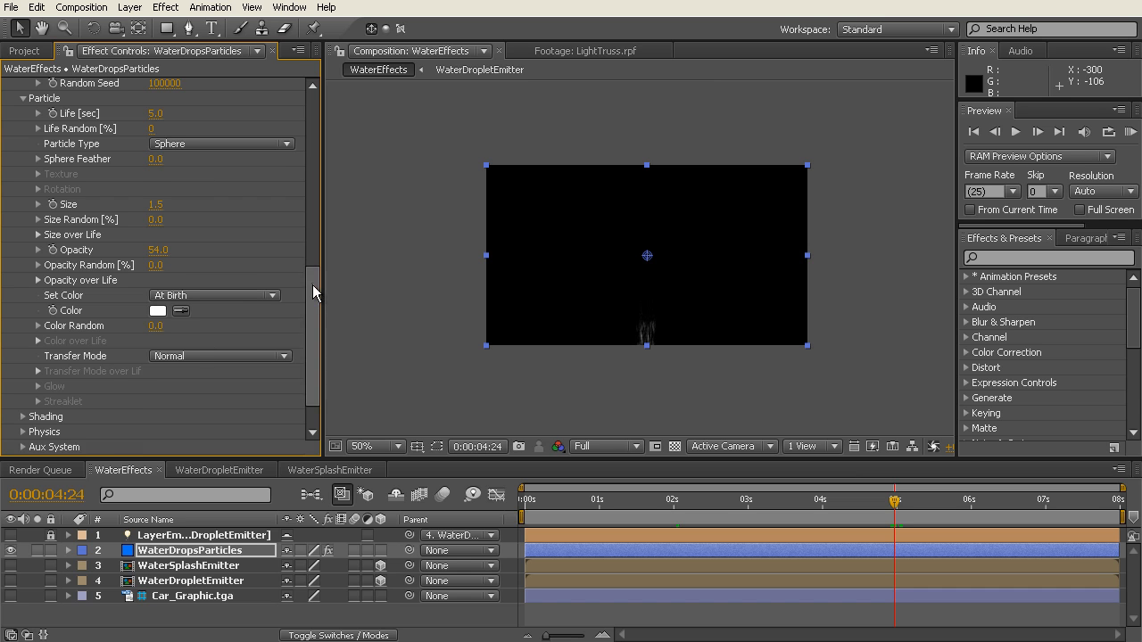
left_click_drag(313, 284, 314, 300)
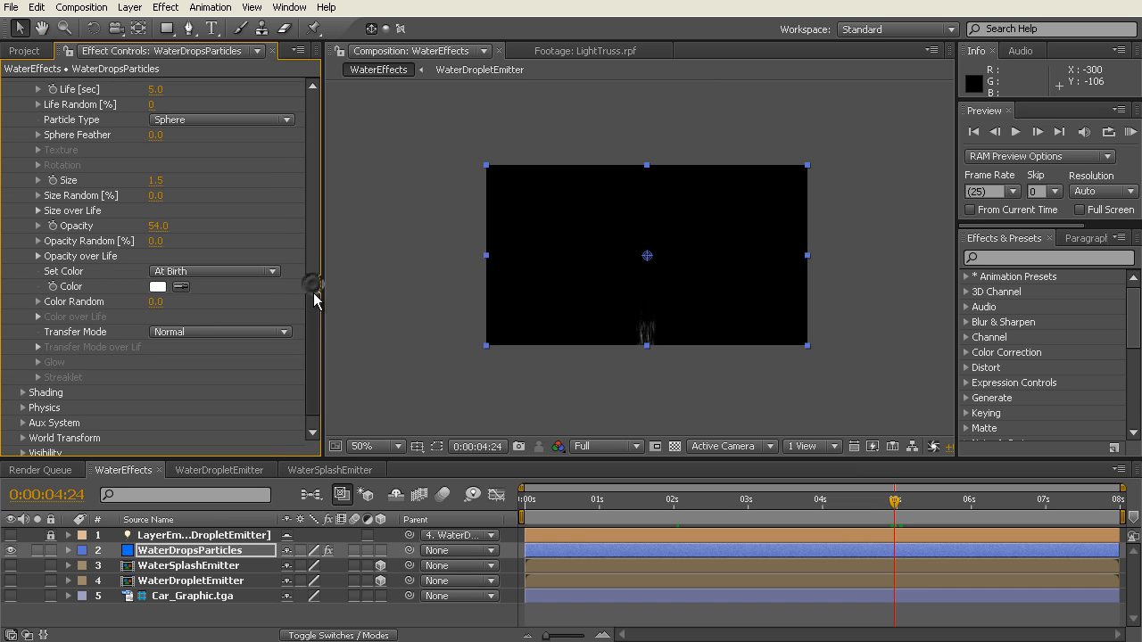
left_click(157, 226)
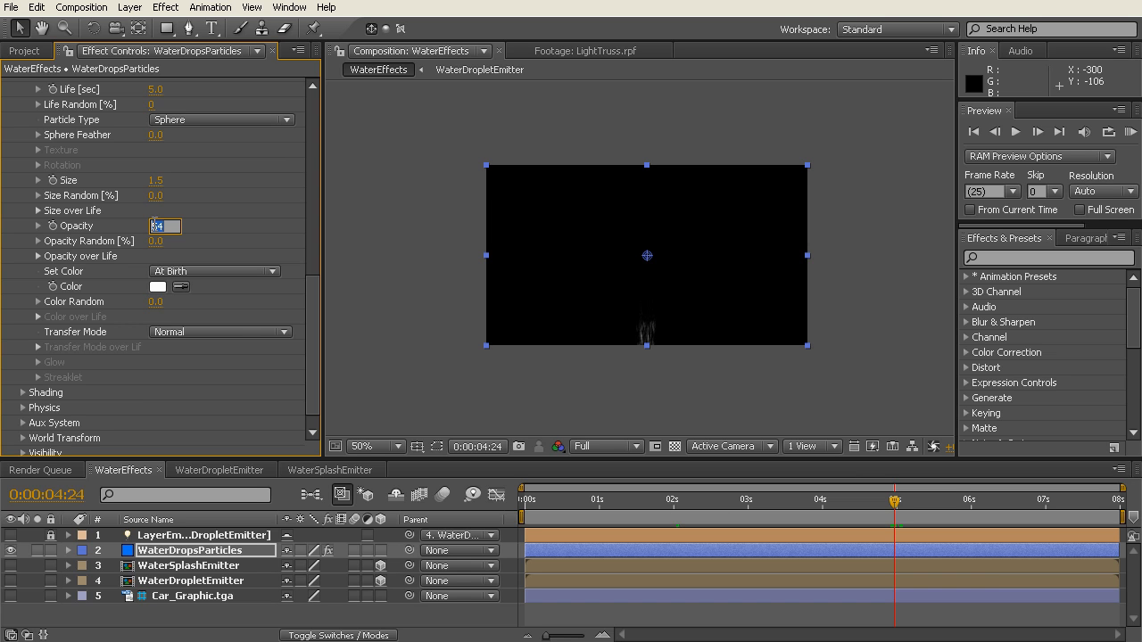
type("45")
key("Return")
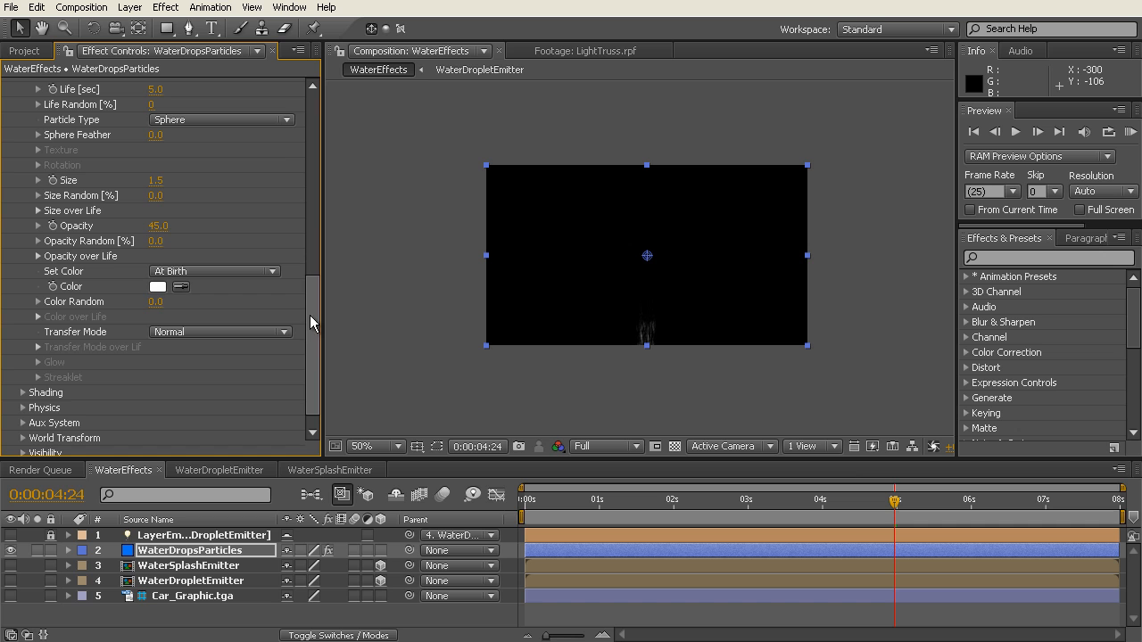
Step: Examine the particles' Opacity over Life, Size over Life and Shading settings
left_click(38, 256)
left_click(38, 256)
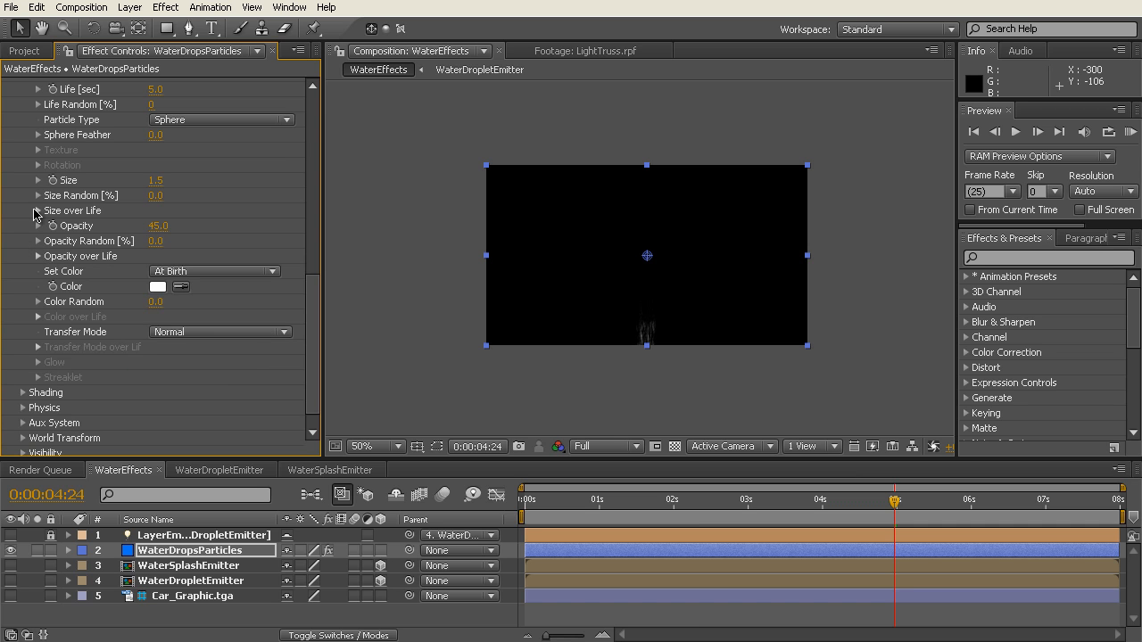
left_click(37, 211)
left_click(36, 211)
scroll(314, 297, "down", 1)
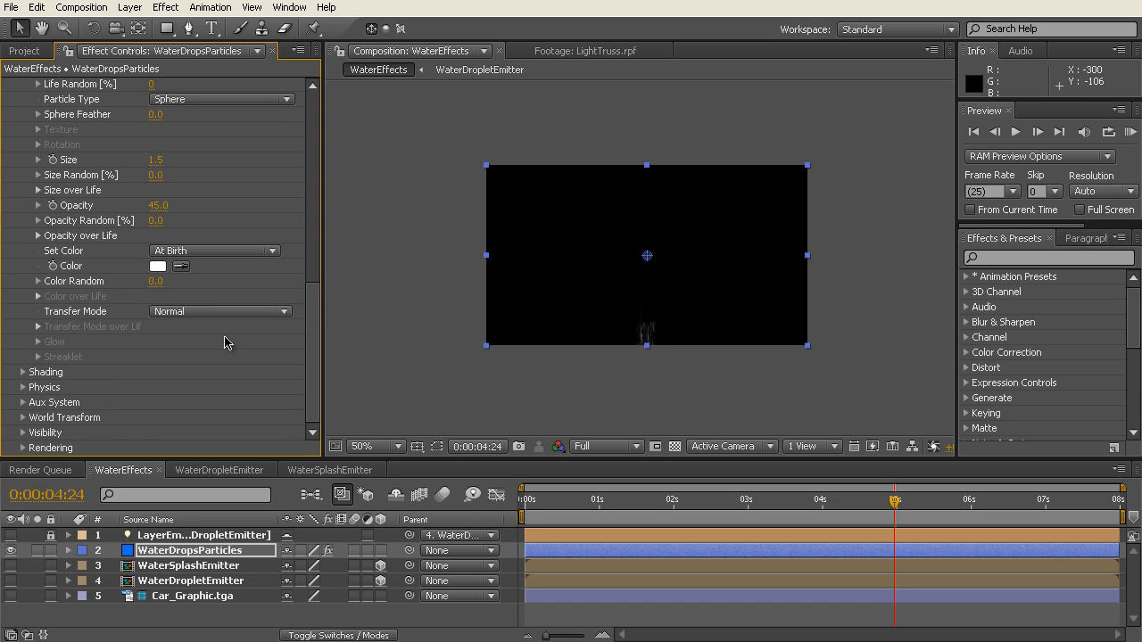
left_click(23, 373)
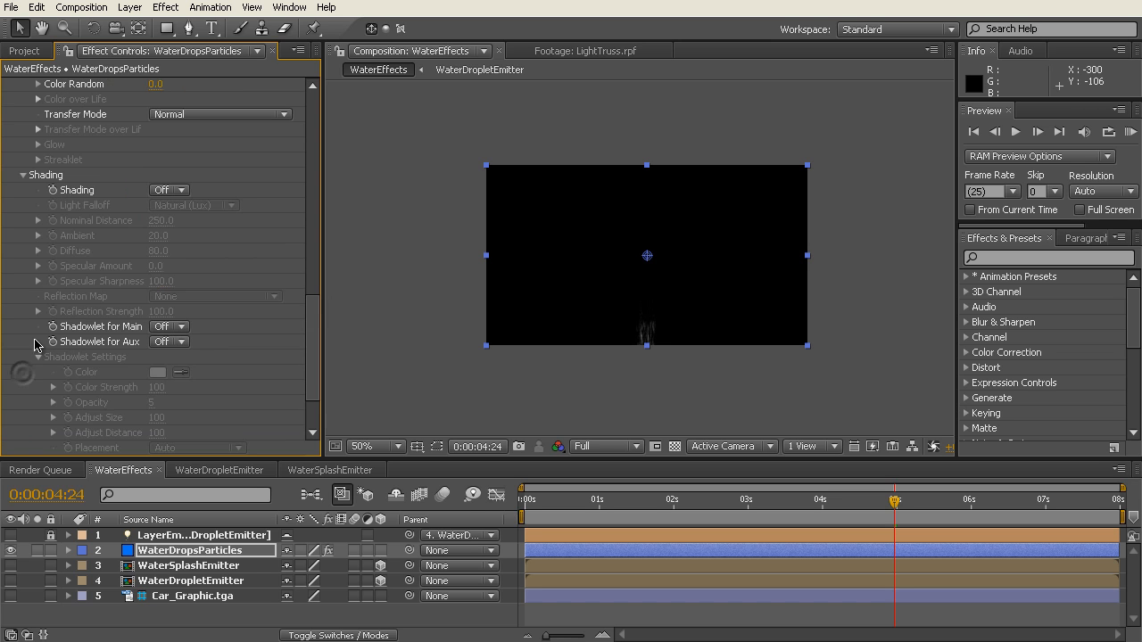
left_click(24, 177)
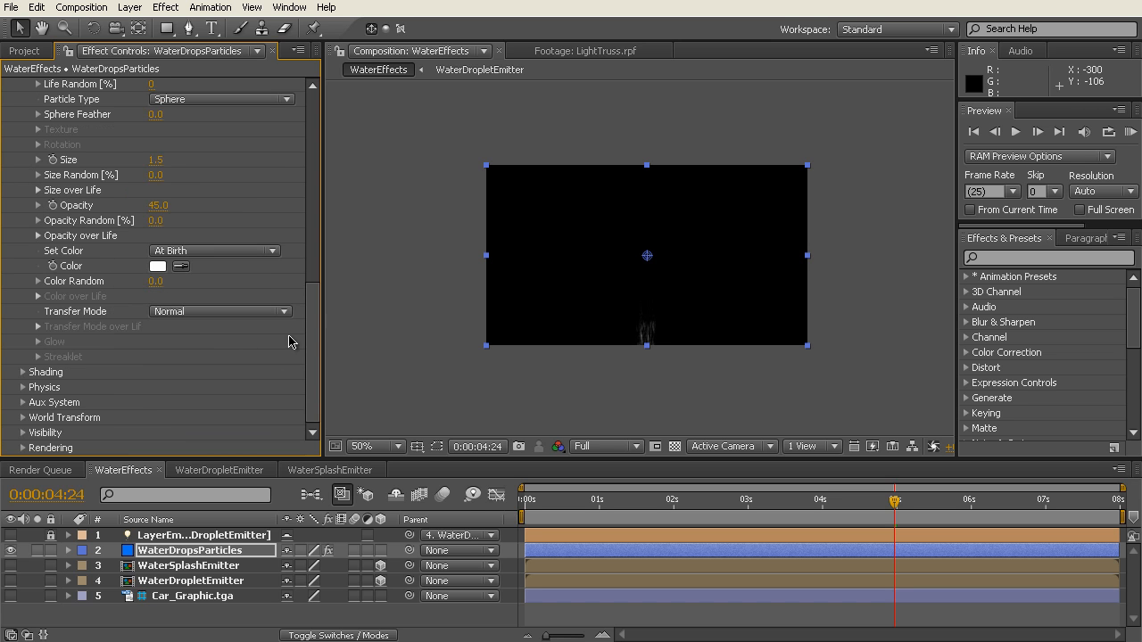
Step: Collapse the Particle group and examine Particular's Physics settings, including the Air options, collapsing Air at the end
scroll(303, 267, "up", 5)
left_click(23, 323)
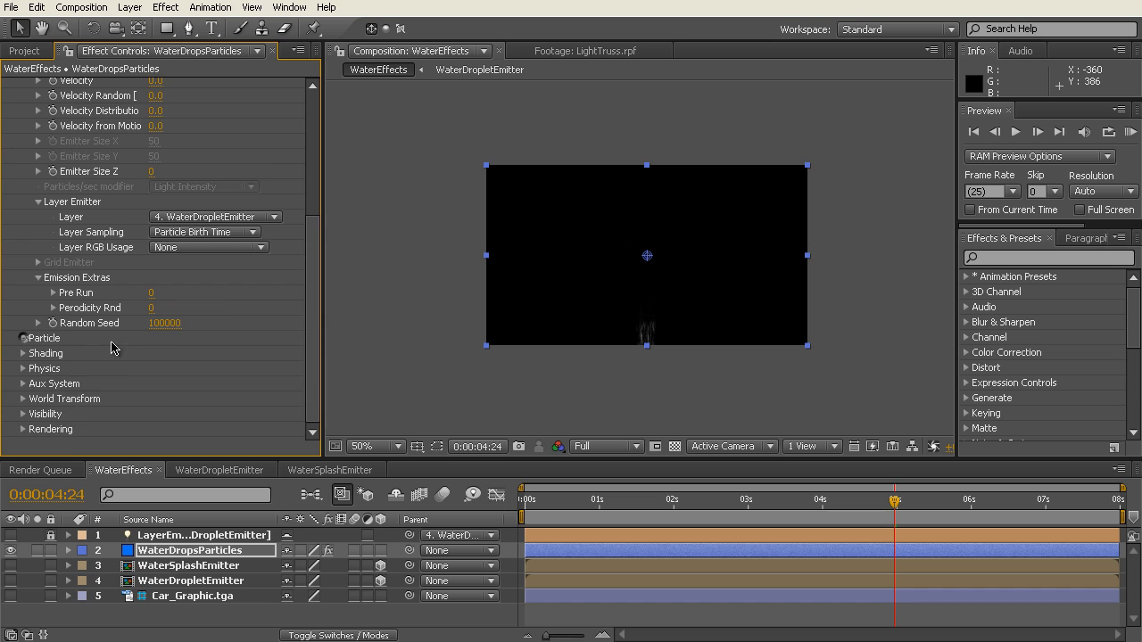
left_click(23, 387)
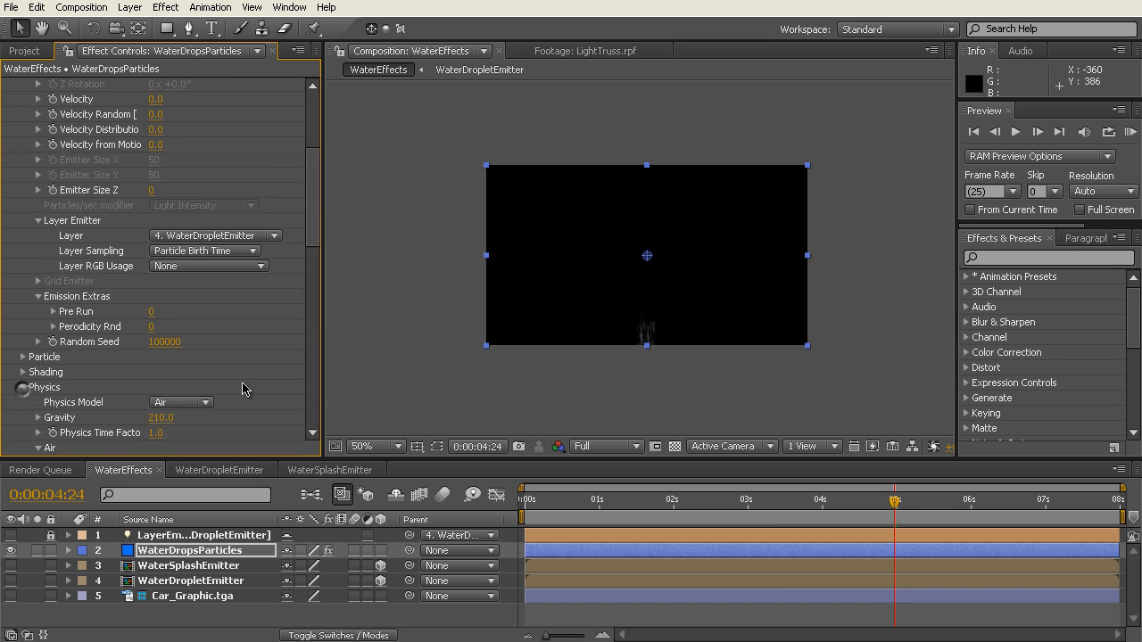
scroll(306, 264, "up", 2)
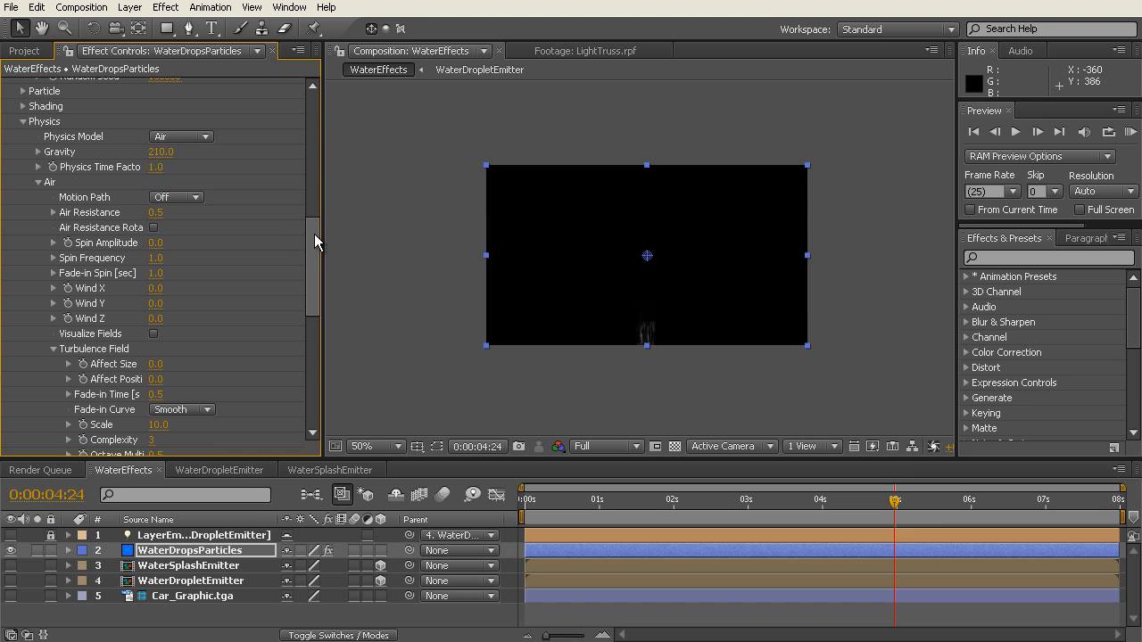
left_click_drag(314, 241, 313, 248)
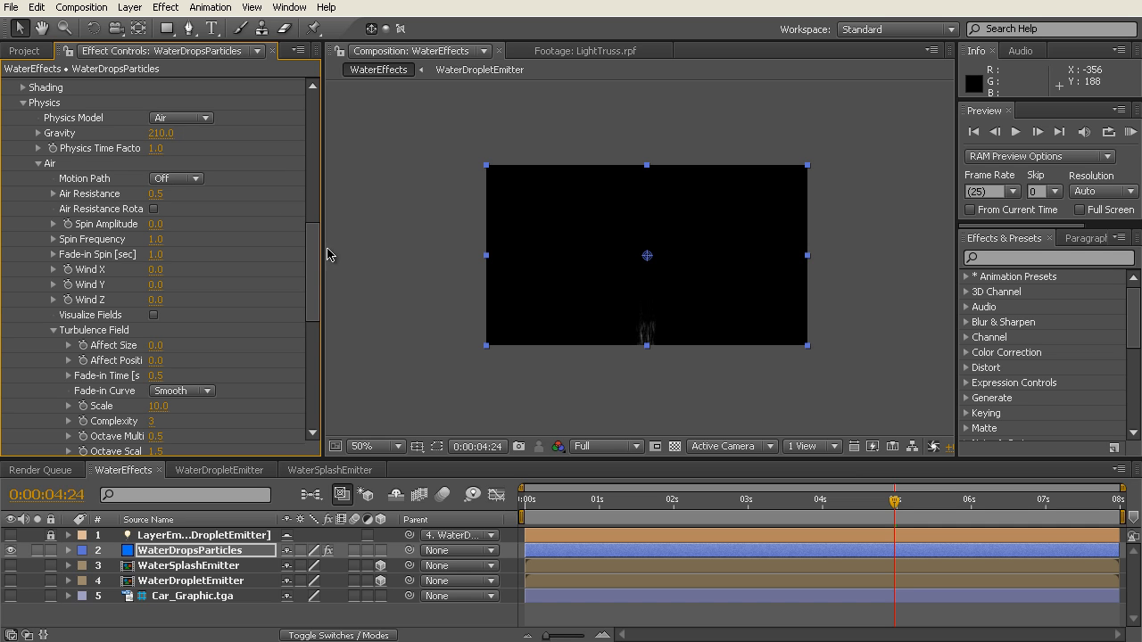
left_click_drag(311, 258, 312, 280)
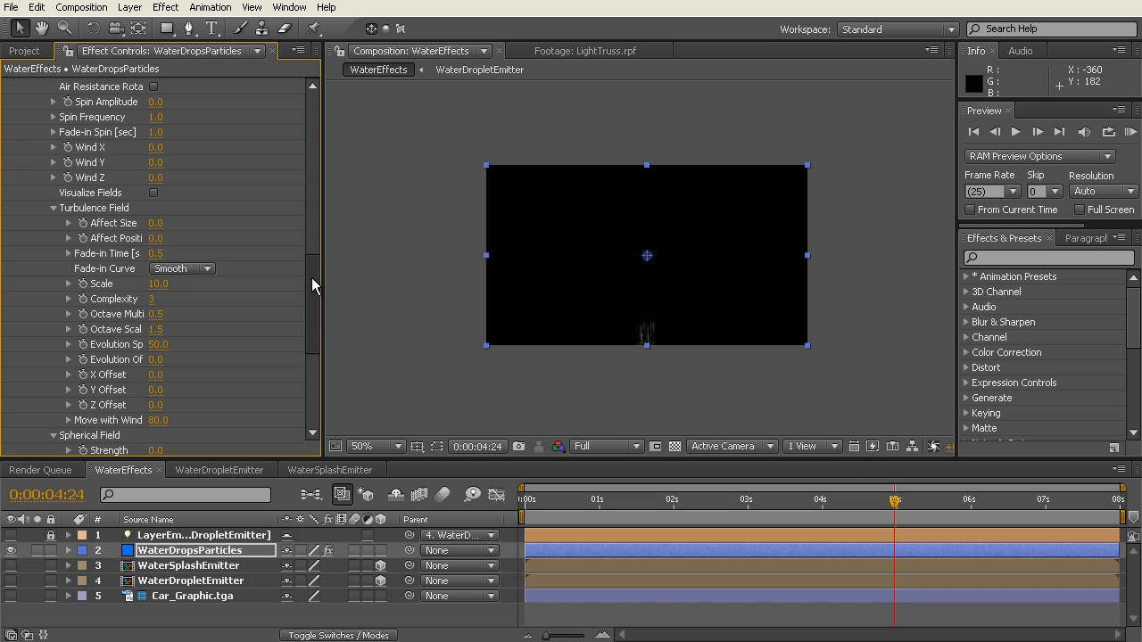
scroll(311, 283, "up", 5)
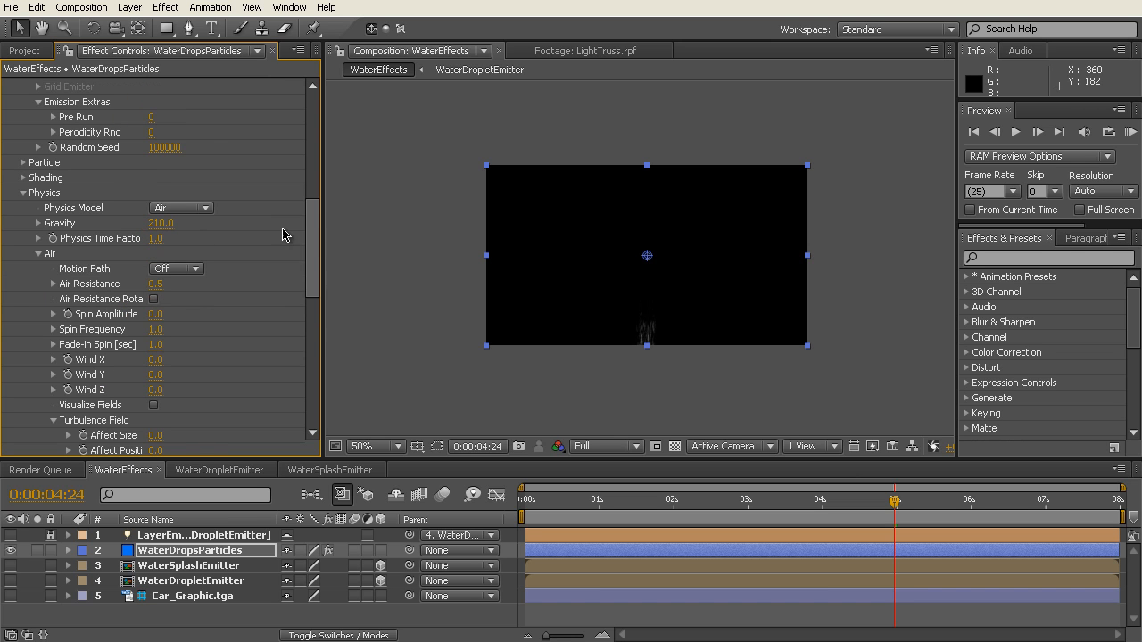
left_click(35, 254)
left_click_drag(310, 270, 309, 287)
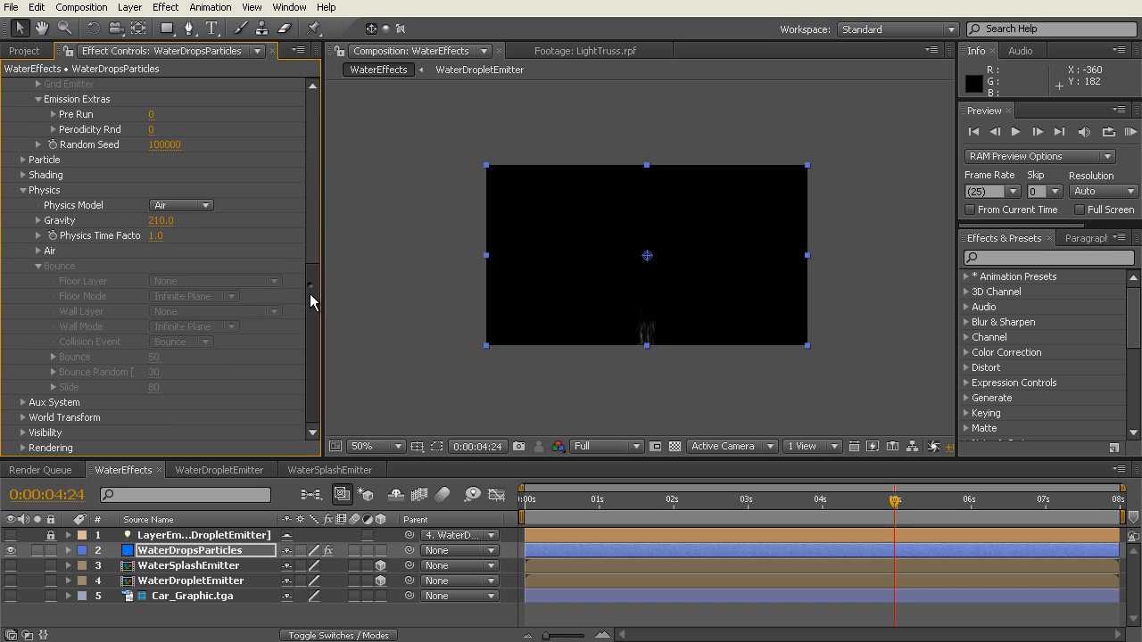
Step: Expand Aux System and inspect the falling particles at 0:00:03:00 and 0:00:04:01 with the composition magnified to 200%
left_click(24, 404)
left_click(748, 500)
key("period")
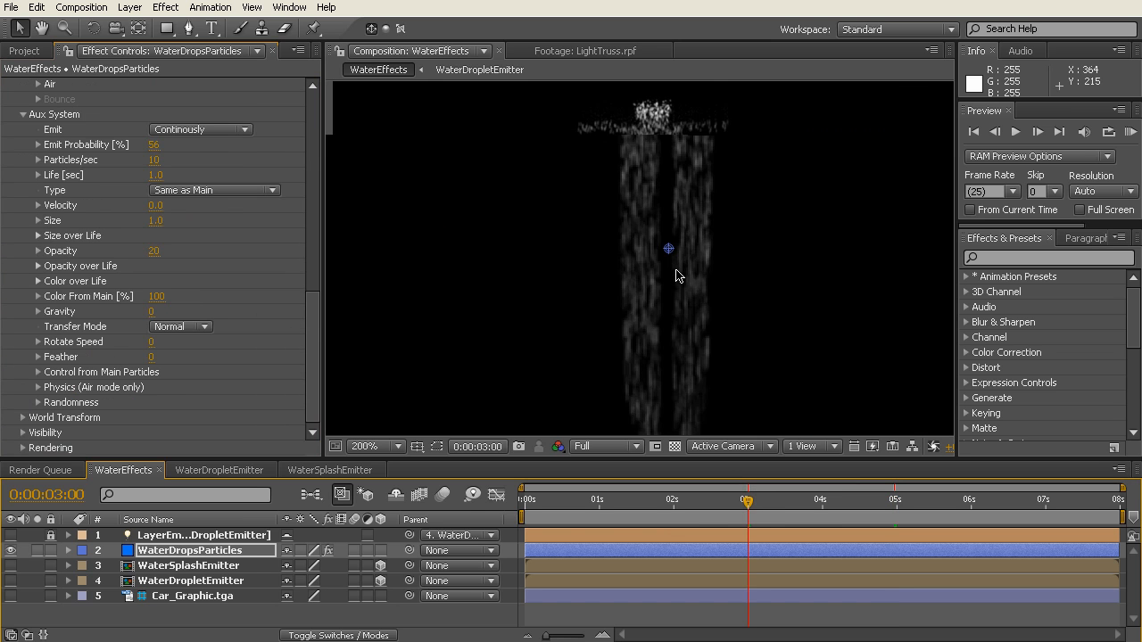
left_click_drag(792, 500, 828, 502)
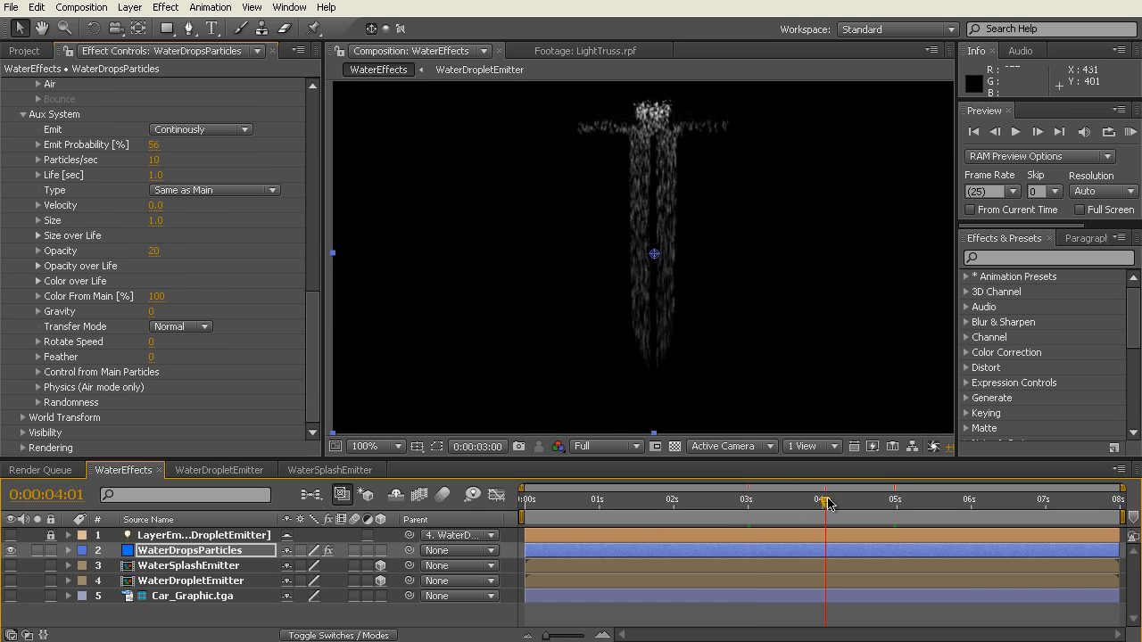
key("period")
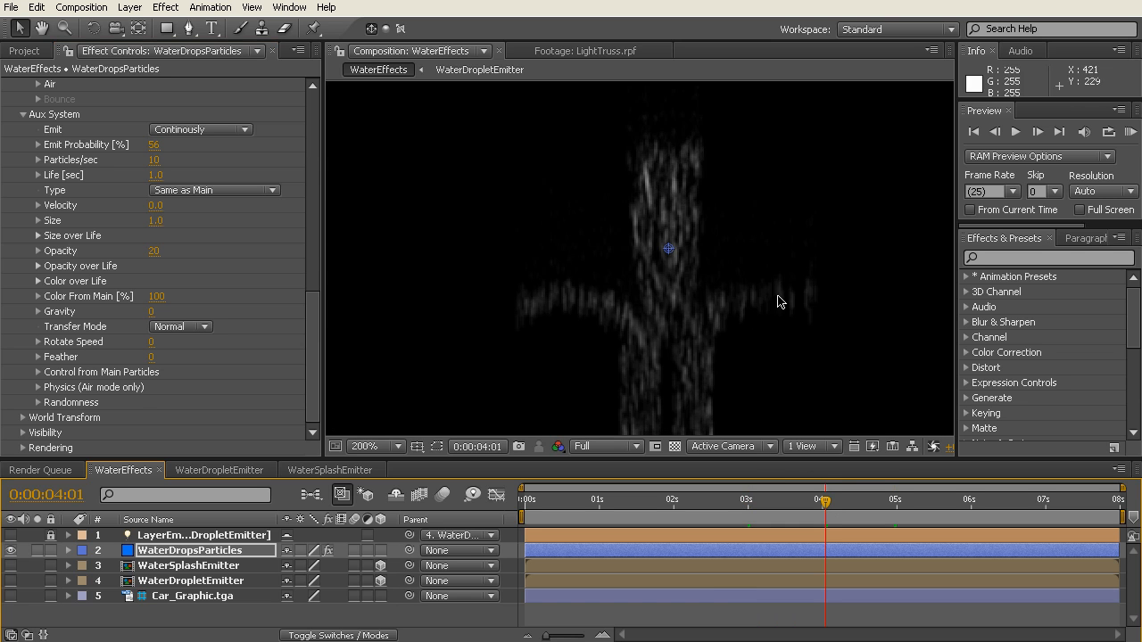
Step: Review the Emit options of the Aux System, keeping Continously selected
mouse_move(316, 324)
left_mouse_down()
mouse_move(316, 308)
mouse_move(336, 315)
left_mouse_up()
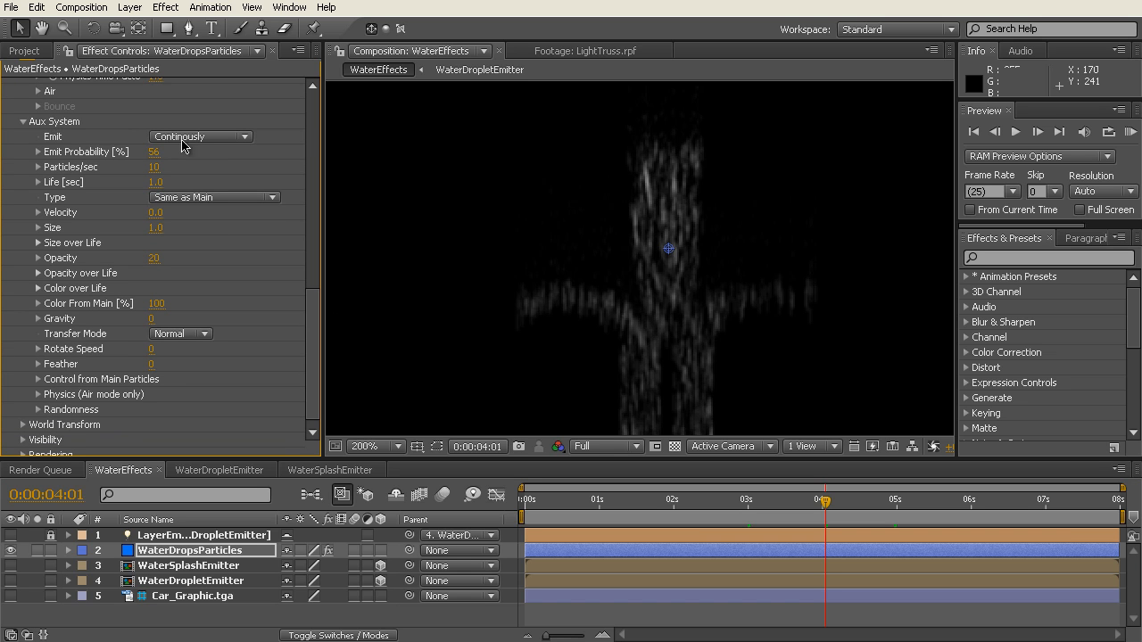
left_click(246, 136)
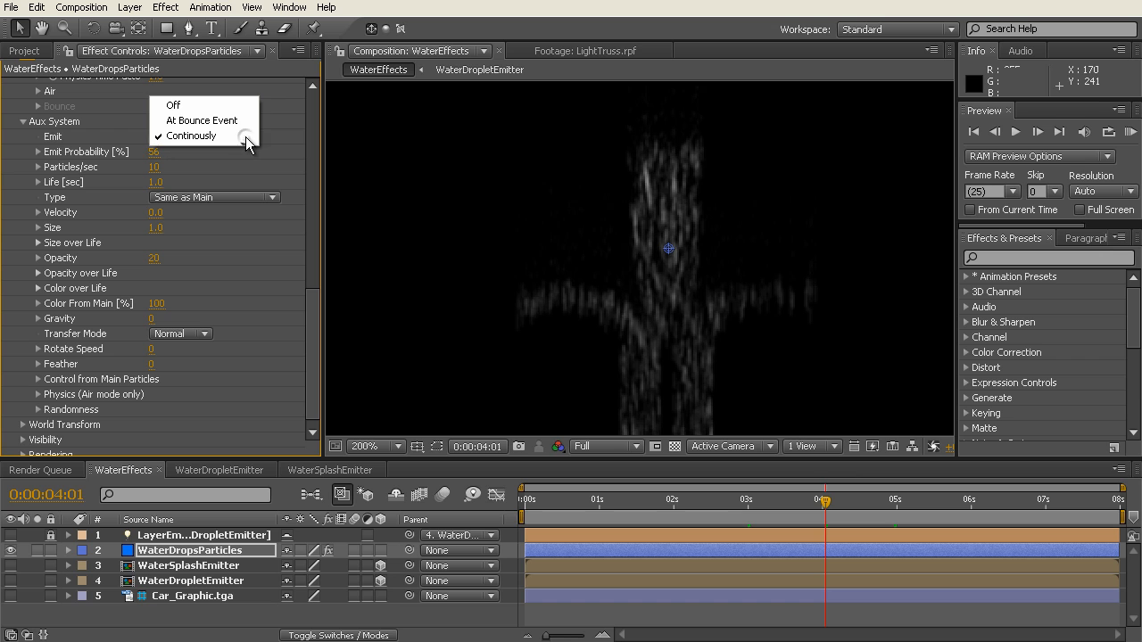
left_click(241, 135)
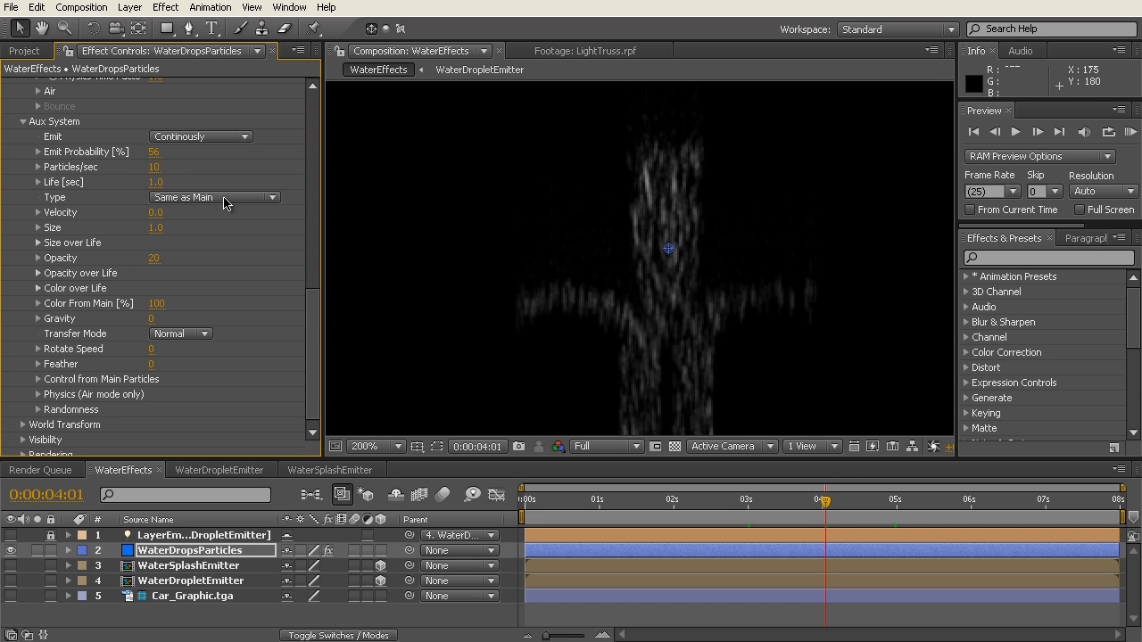
Step: Try 30 for the Aux System's Particles/sec and settle on 15
left_click(153, 171)
key("Return")
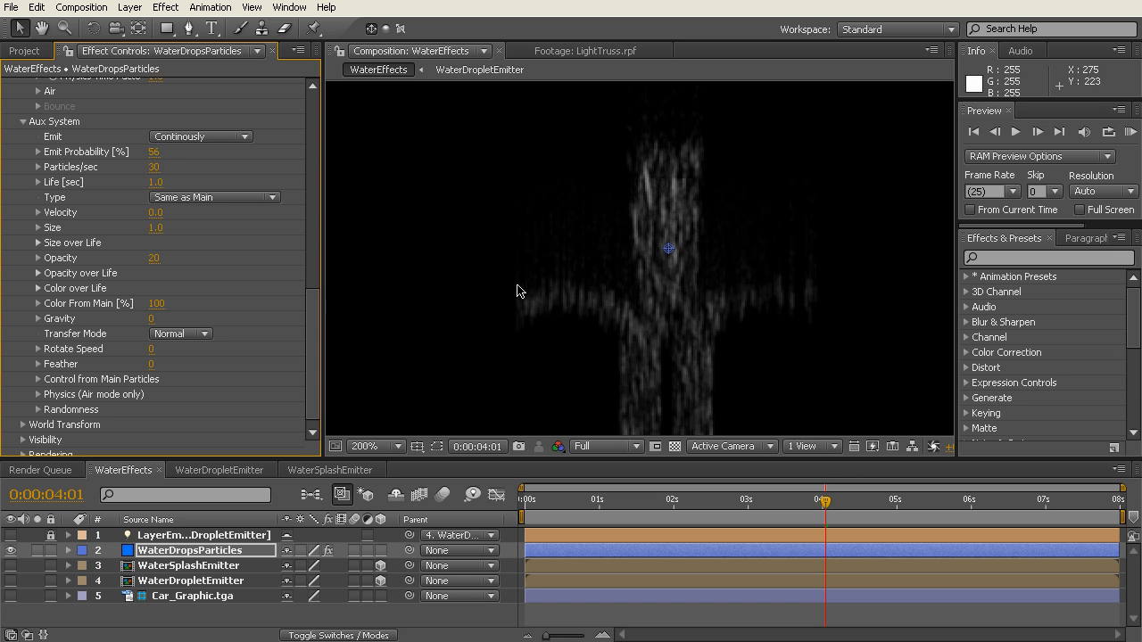
left_click(155, 172)
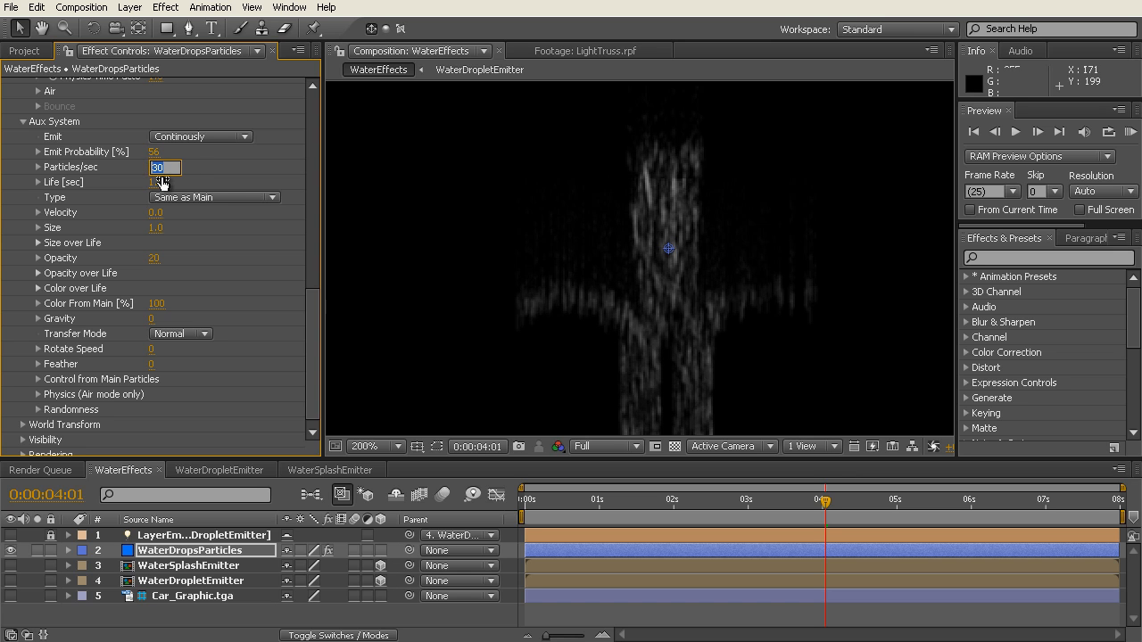
key("Return")
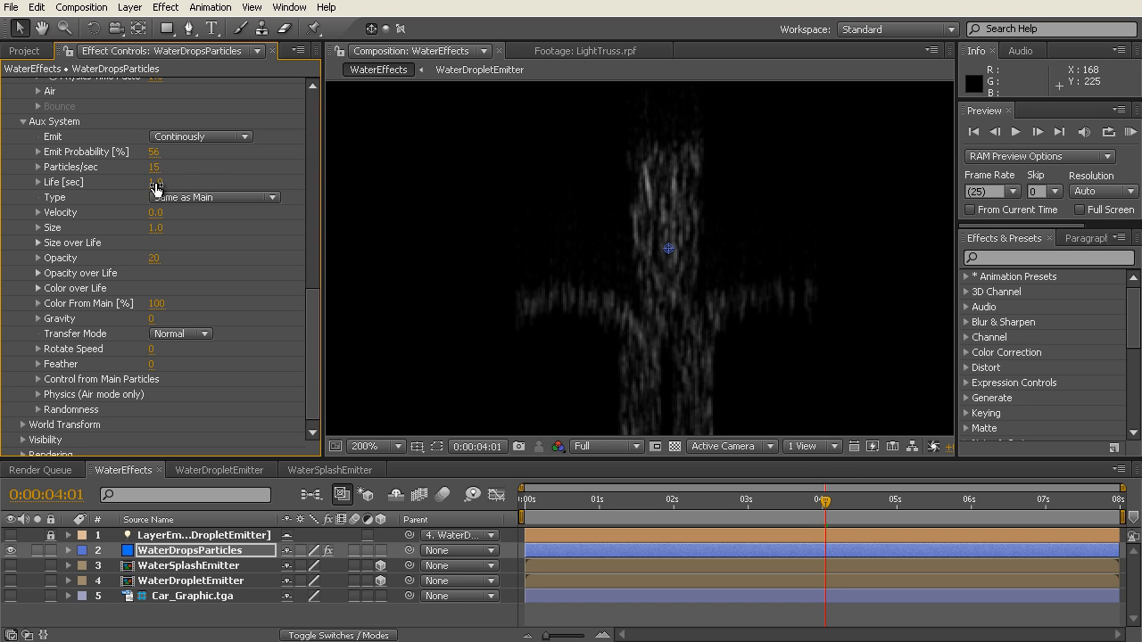
Step: Examine the Aux System's Size over Life and Opacity over Life curves, collapsing each one after viewing
left_click_drag(313, 338, 312, 341)
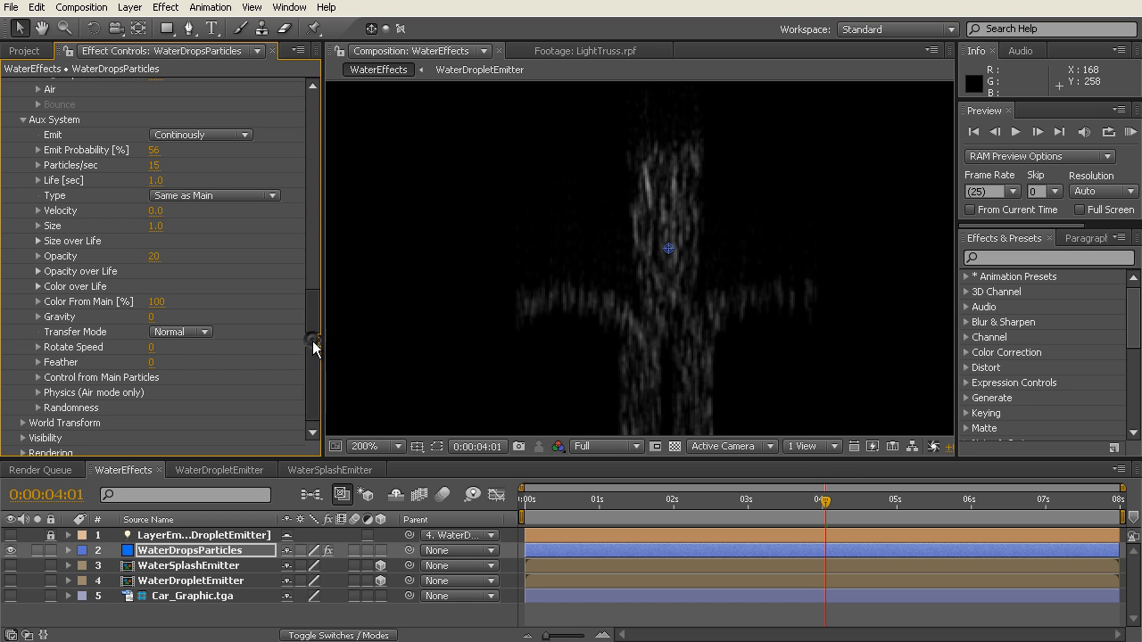
left_click(40, 241)
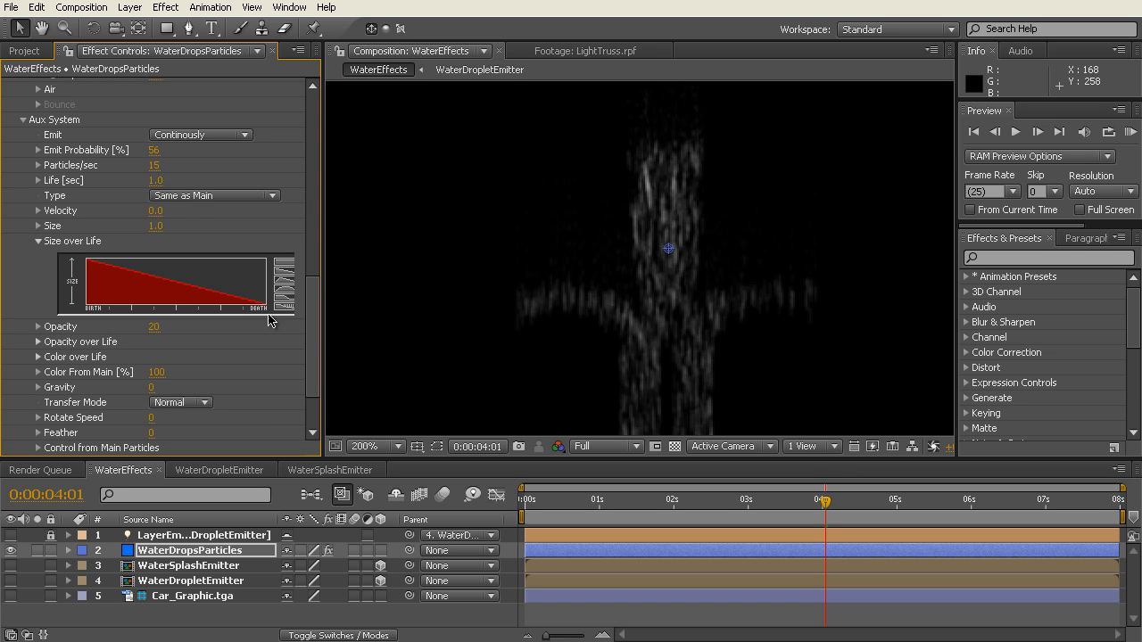
left_click(39, 241)
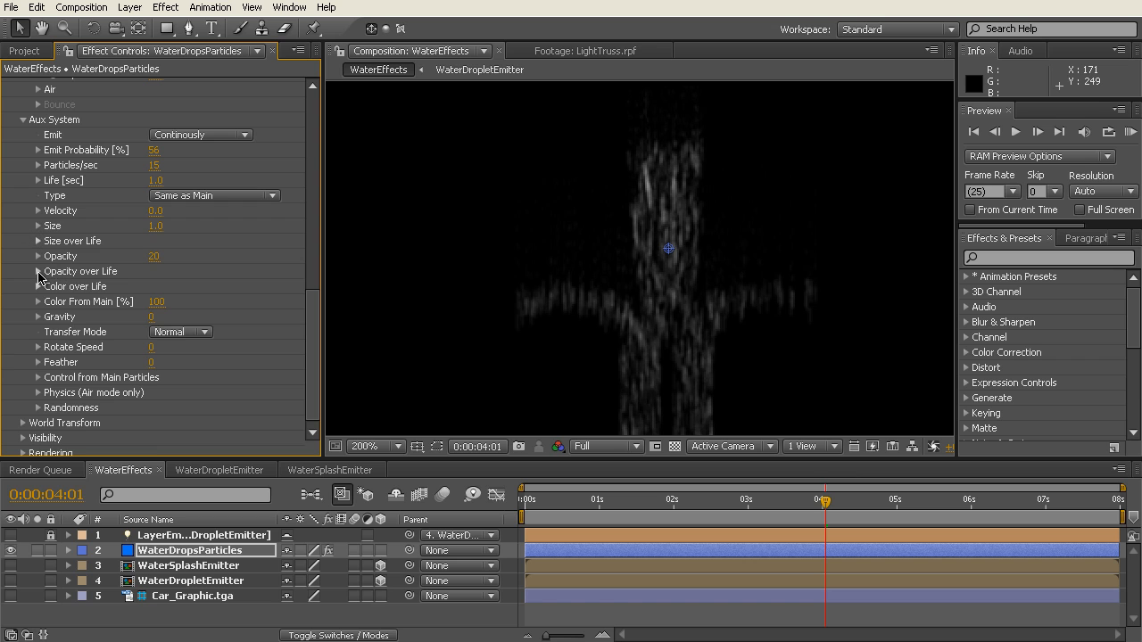
left_click(38, 272)
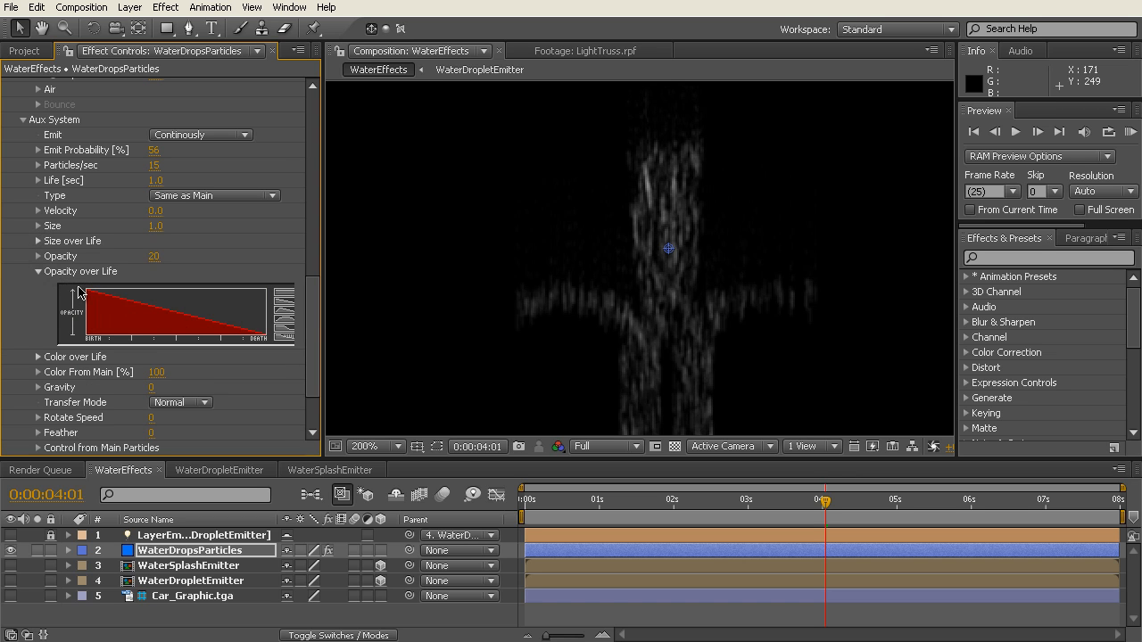
left_click(39, 272)
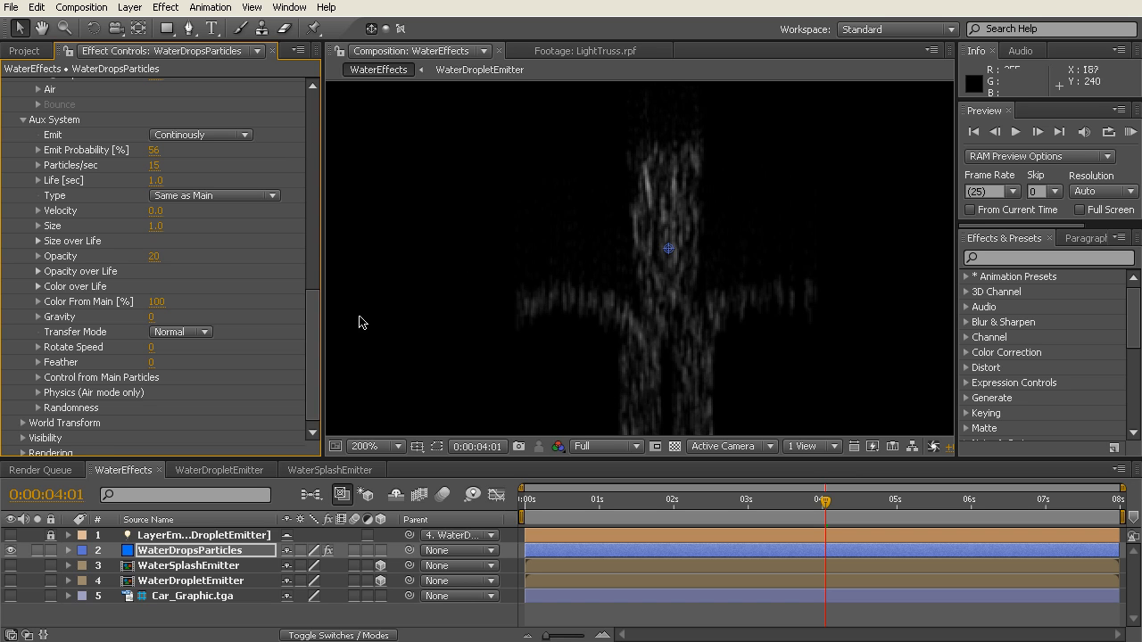
Step: Examine the Aux System's Control from Main Particles and Randomness settings
left_click_drag(315, 321, 315, 314)
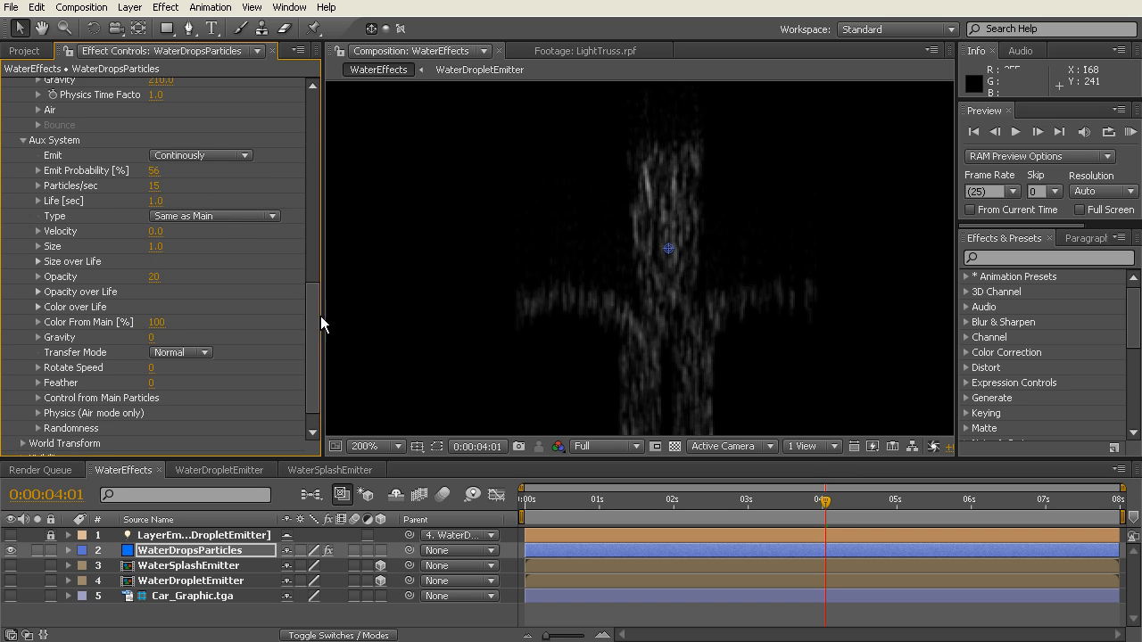
left_click_drag(313, 309, 312, 328)
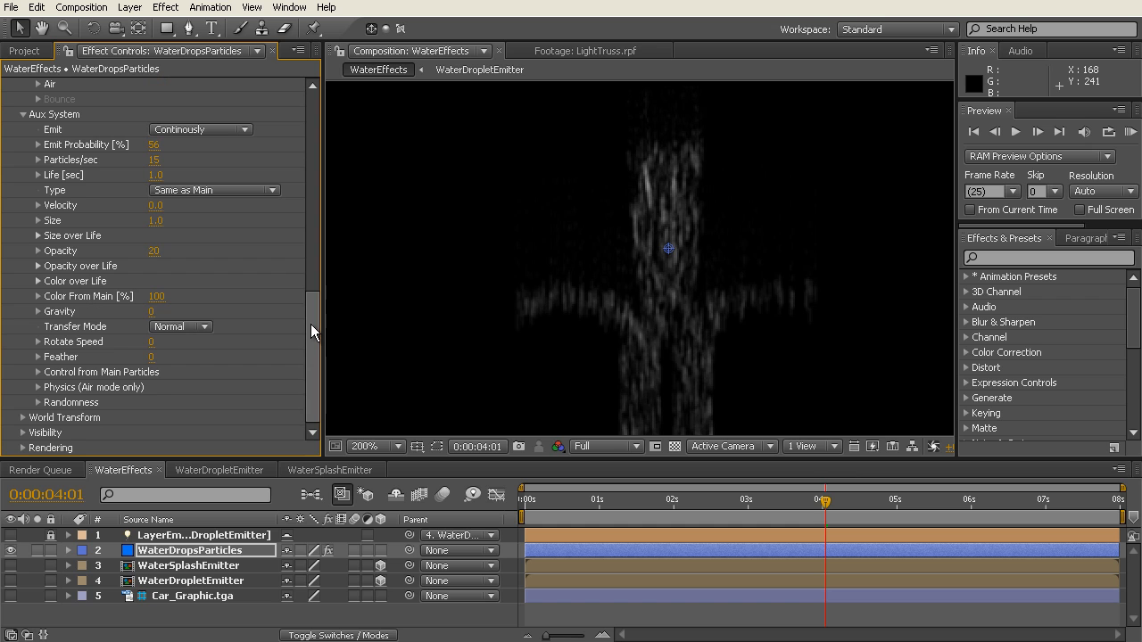
left_click(38, 373)
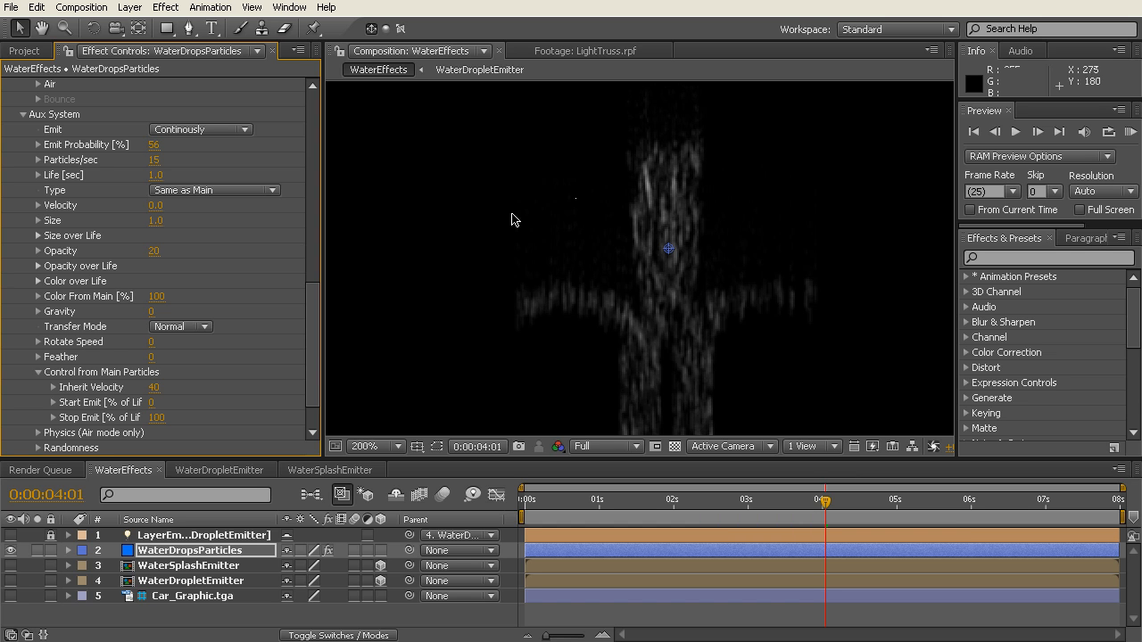
scroll(310, 348, "down", 2)
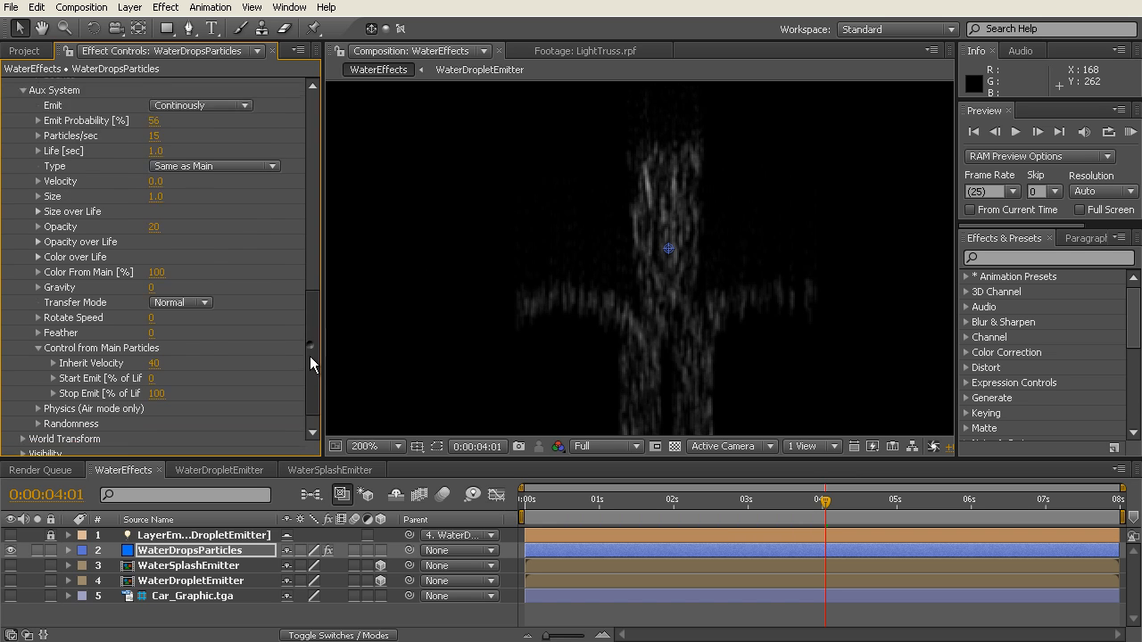
left_click(37, 403)
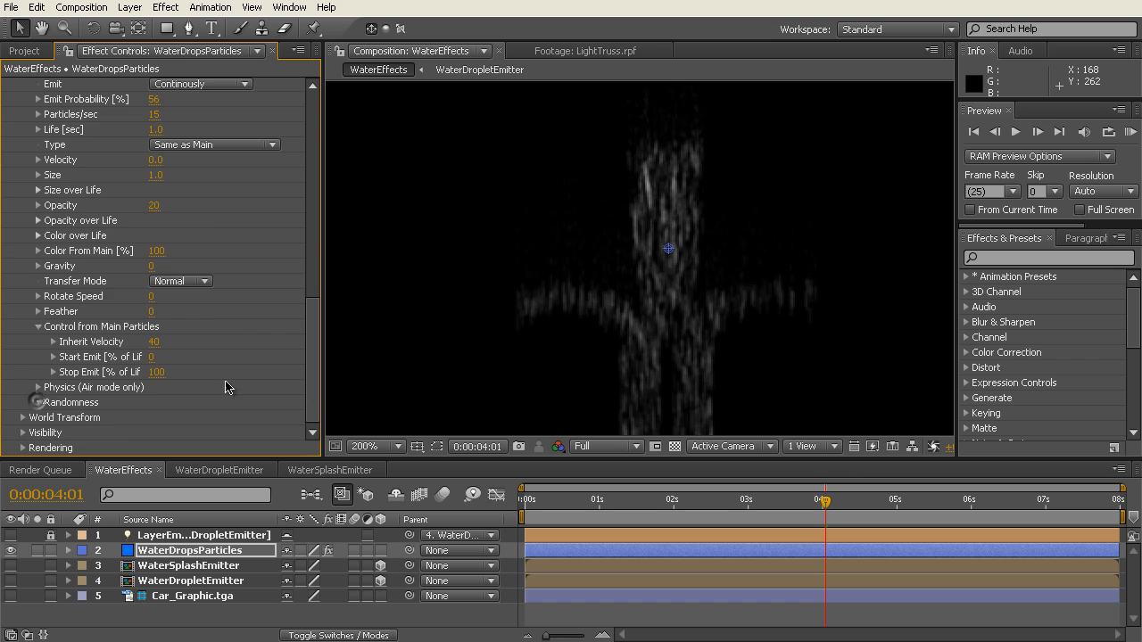
scroll(234, 327, "down", 2)
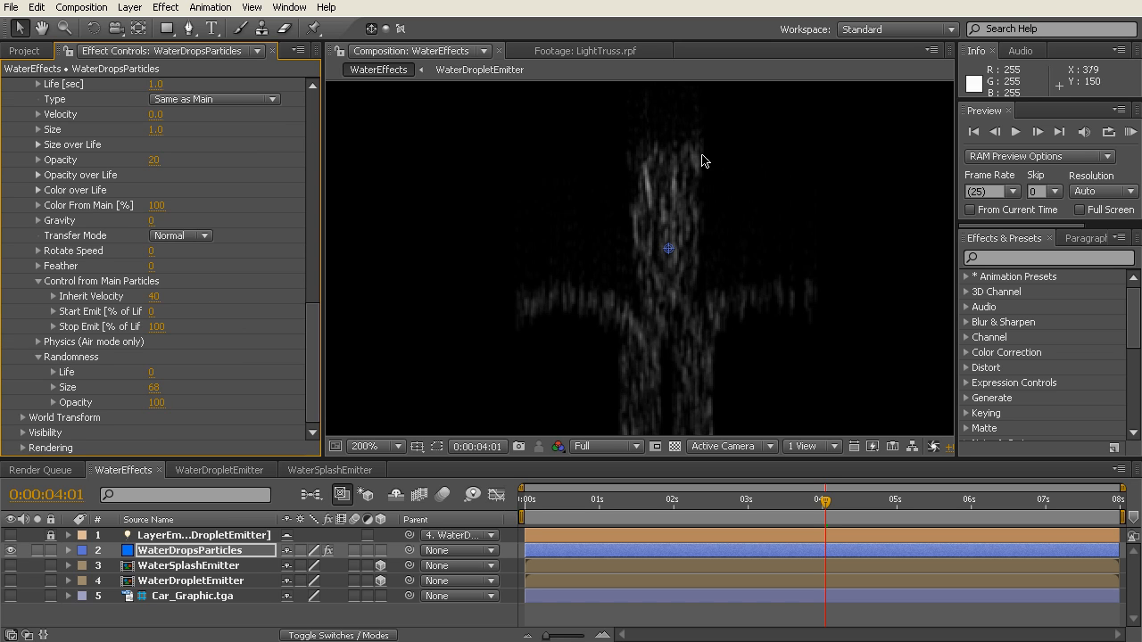
Step: Collapse Particular's Aux System and Physics groups
left_click_drag(317, 381, 316, 296)
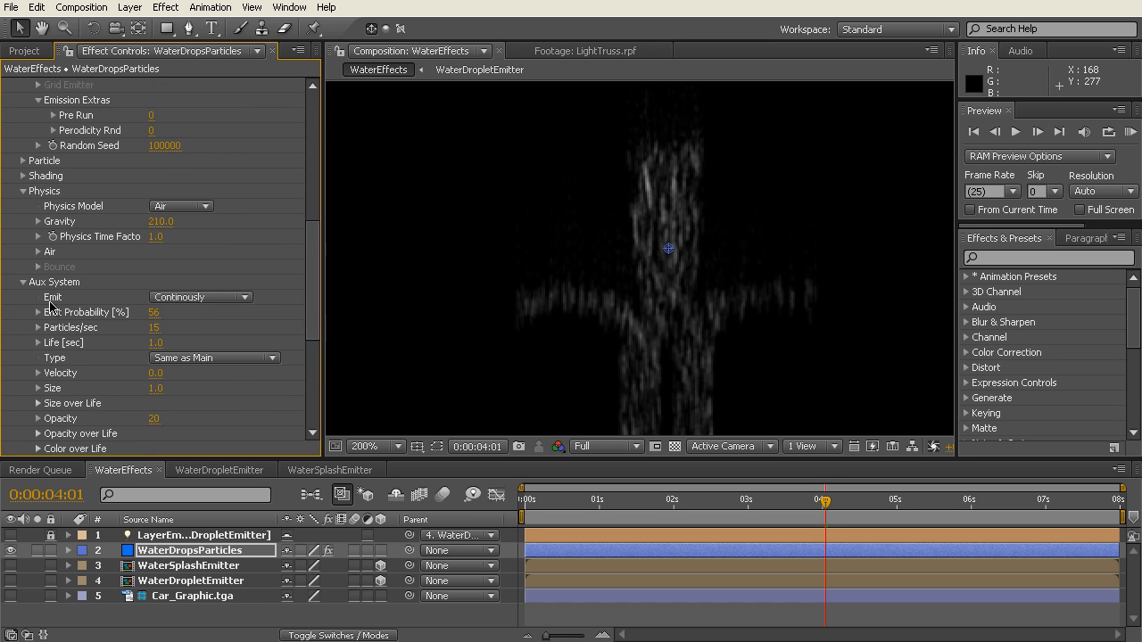
left_click(23, 282)
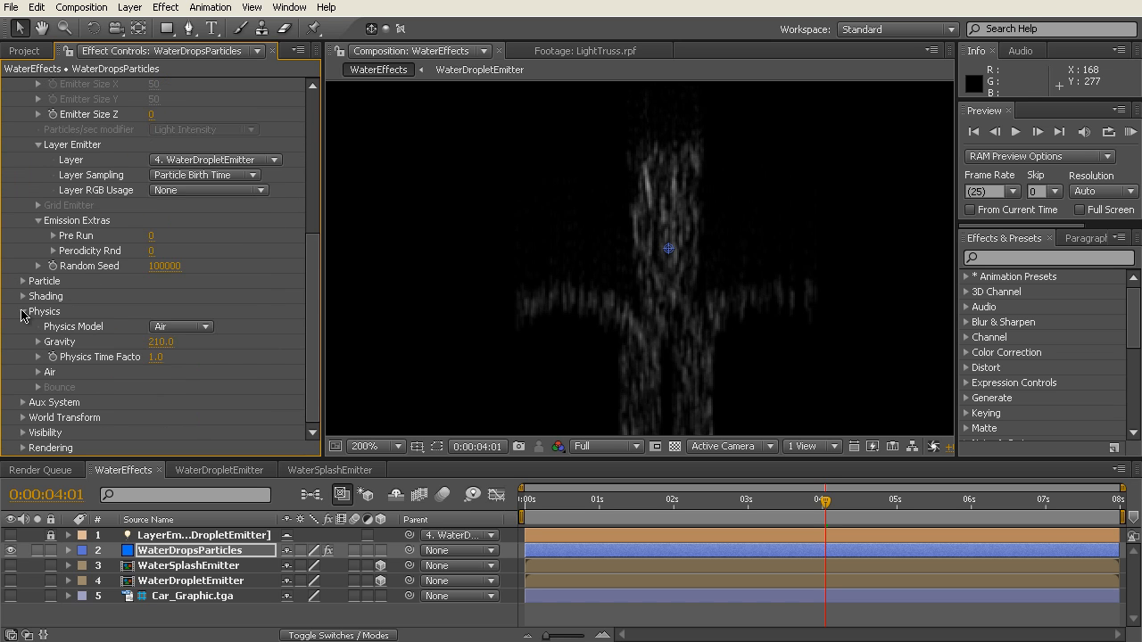
left_click(23, 311)
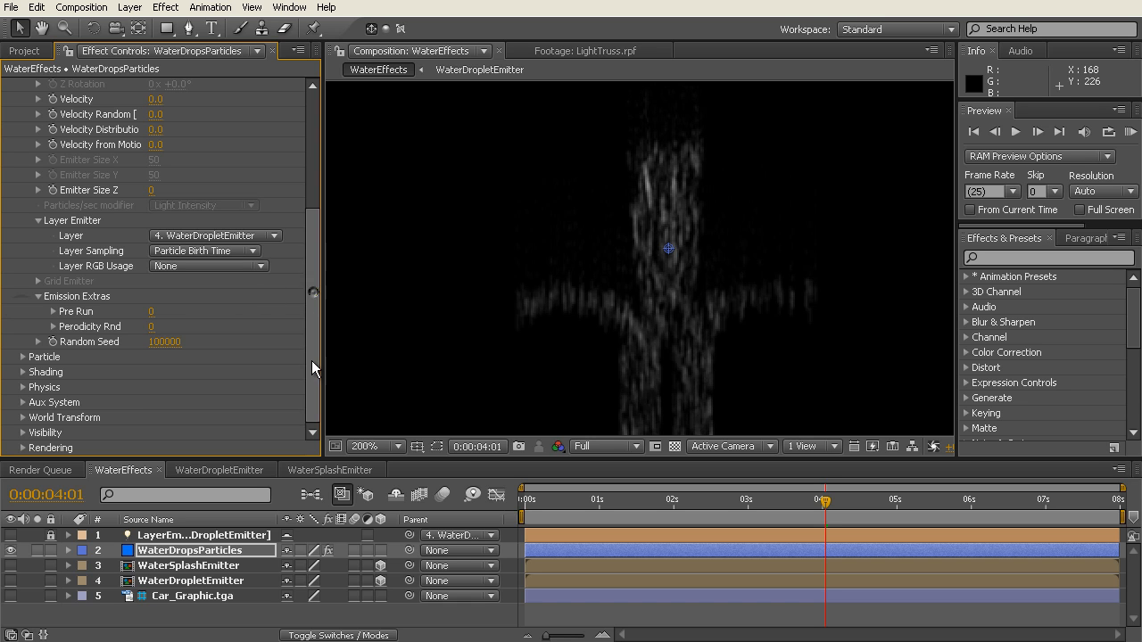
Step: Expand Rendering, review its Motion Blur options and set Motion Blur to Off for the particles
left_click(23, 448)
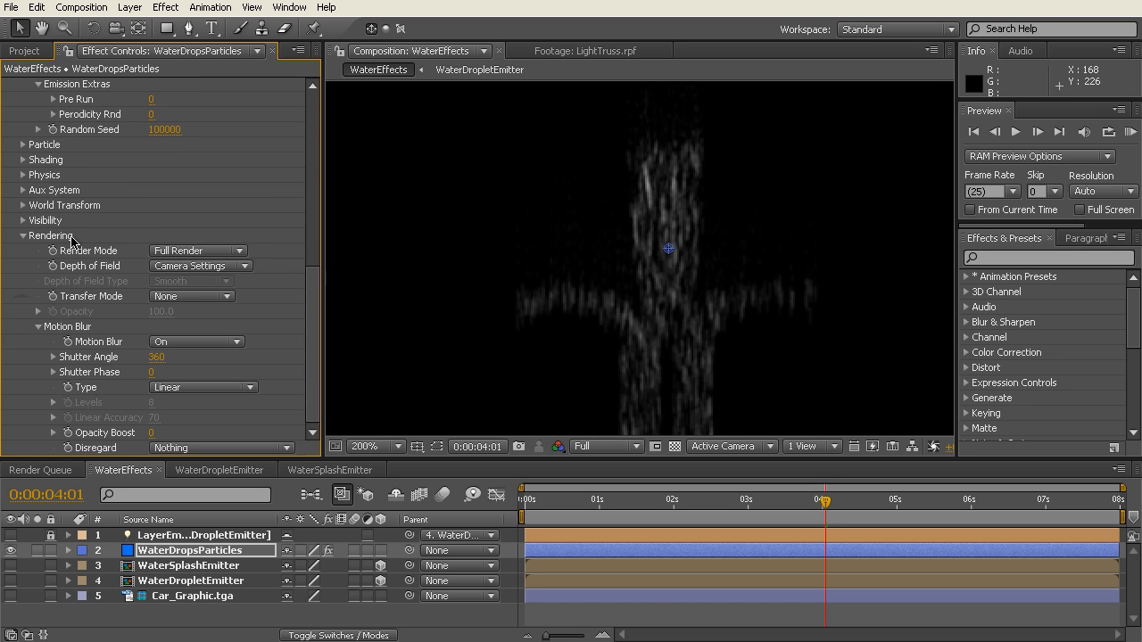
left_click(237, 348)
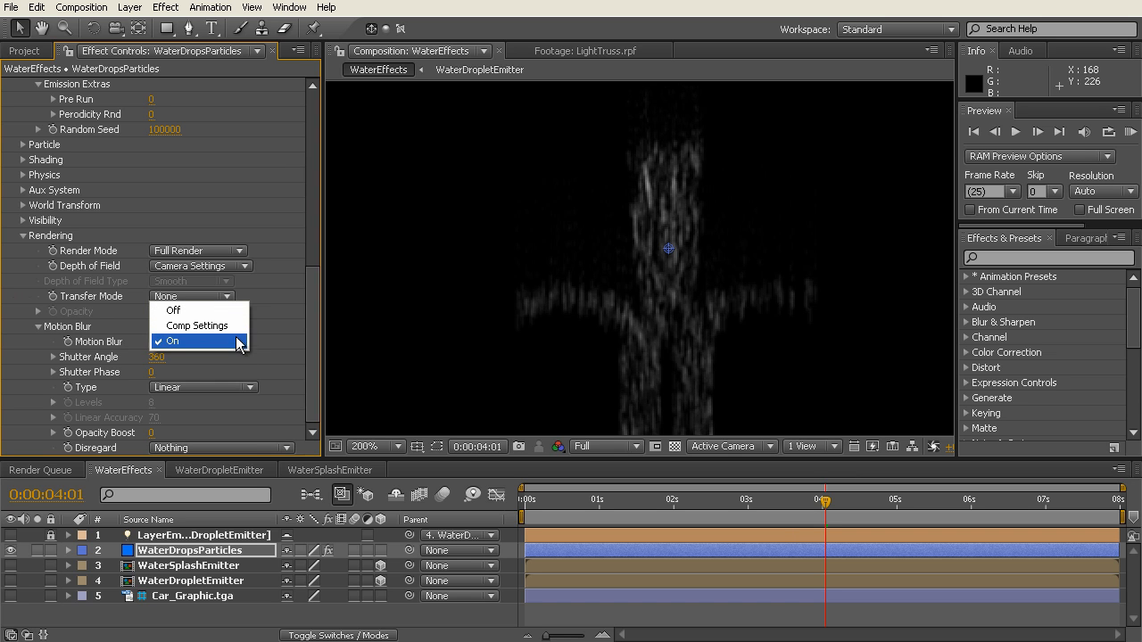
left_click(239, 344)
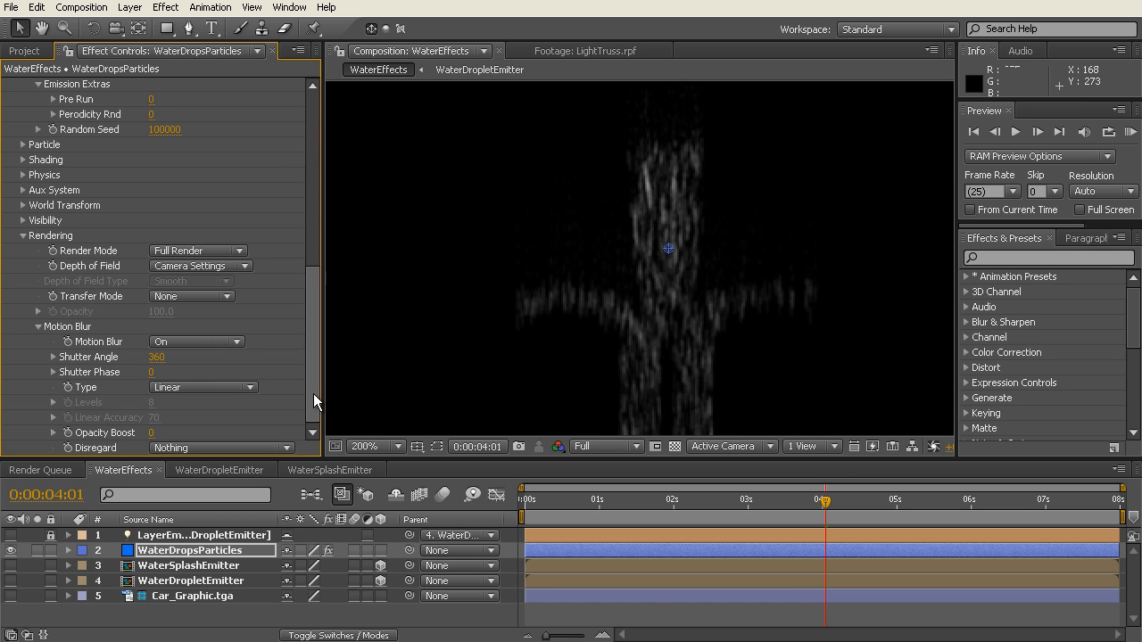
left_click(236, 343)
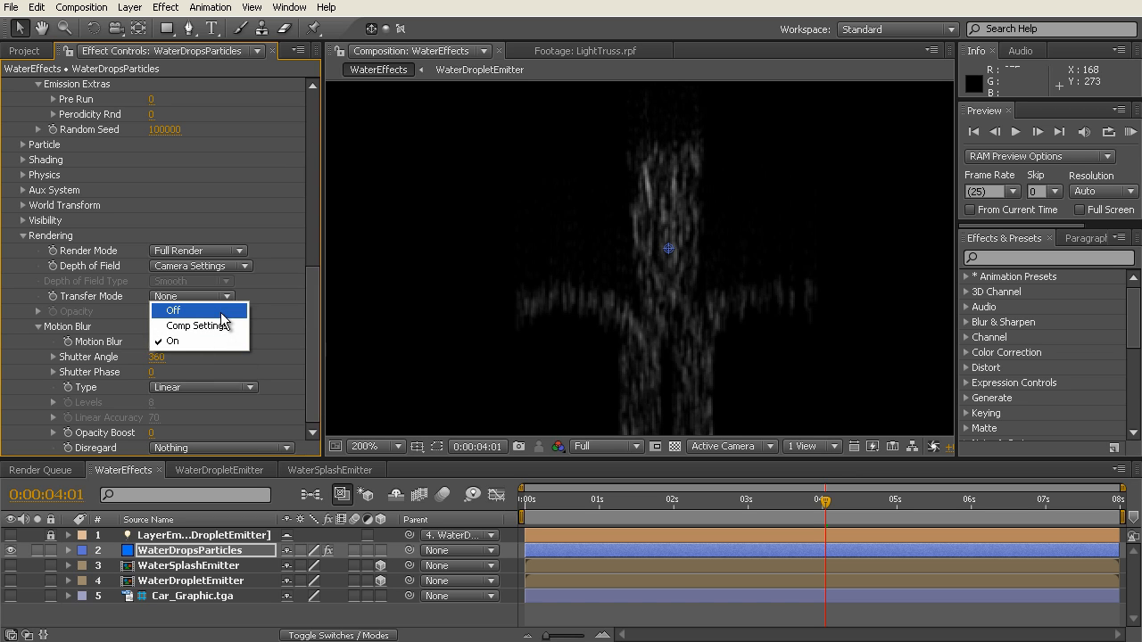
left_click(220, 312)
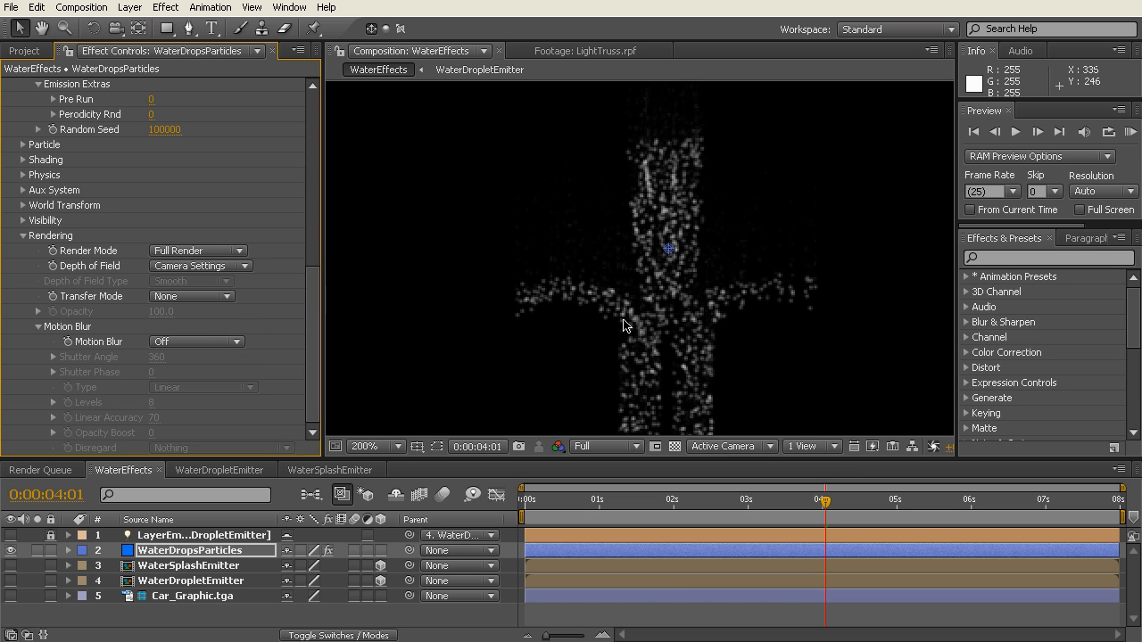
Step: Set Motion Blur to On in Particular's Rendering settings and collapse the effect's Emitter group
left_click(239, 342)
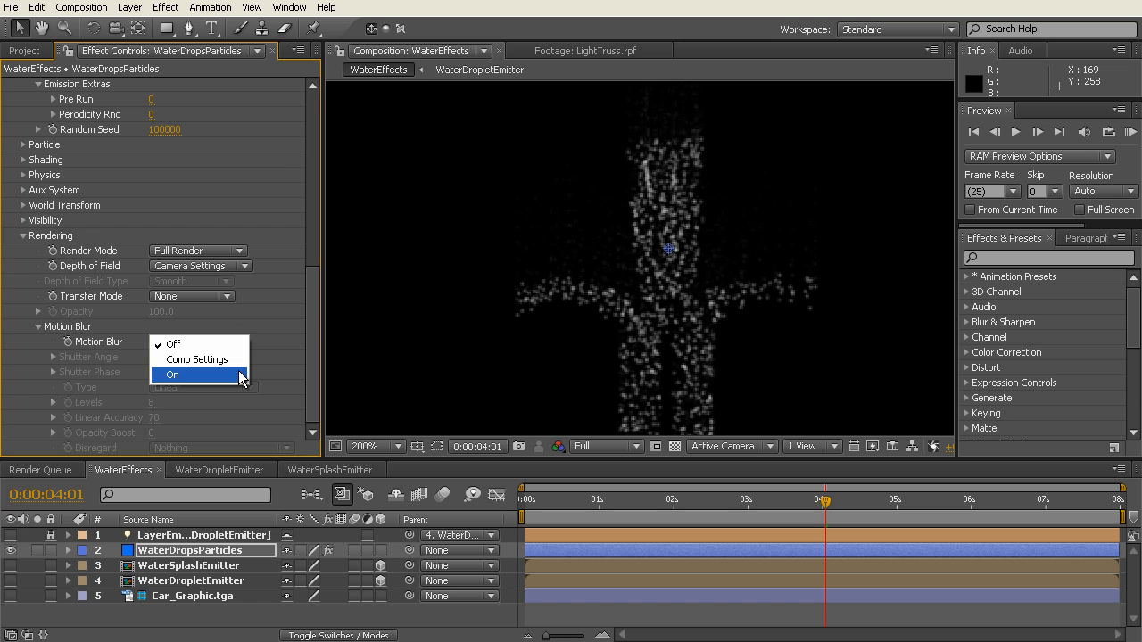
left_click(241, 375)
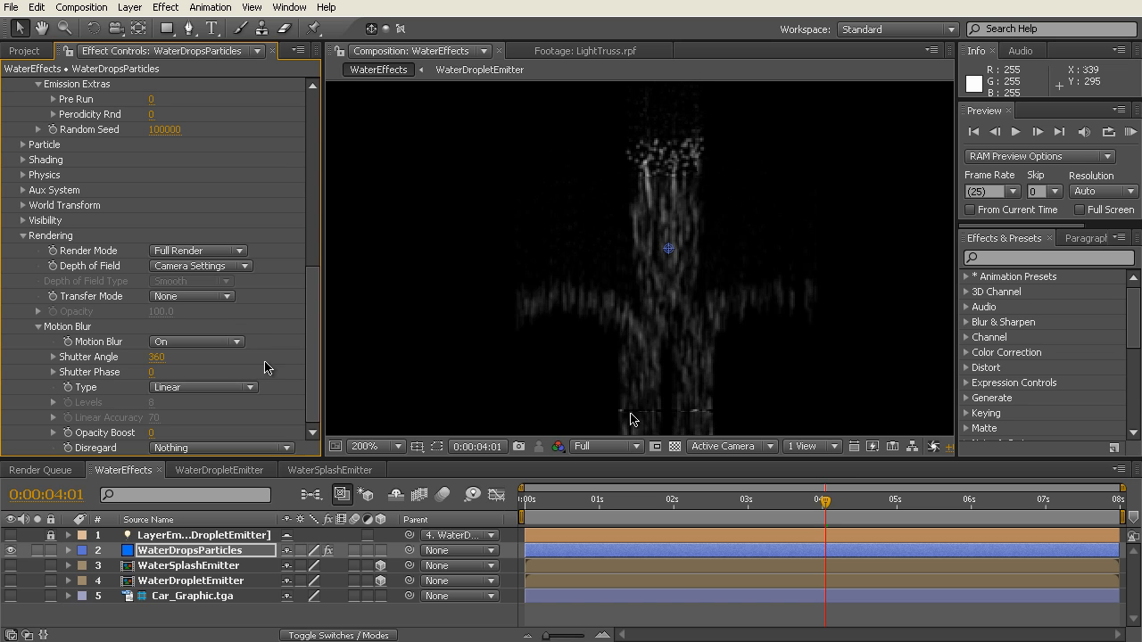
left_click_drag(314, 378, 318, 189)
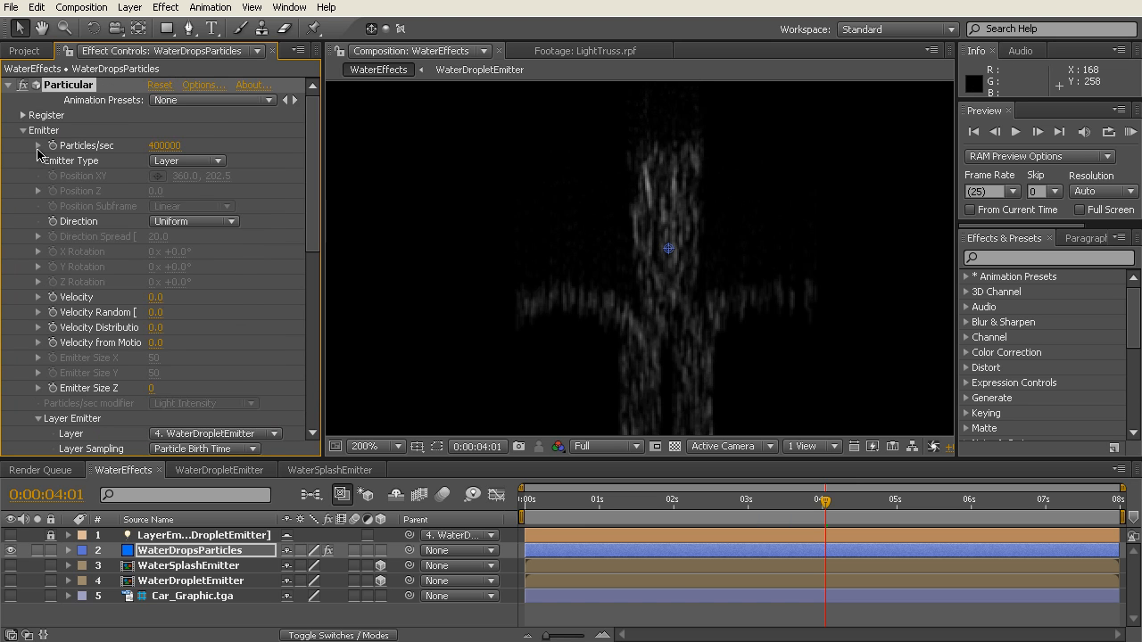
left_click(23, 130)
left_click(8, 84)
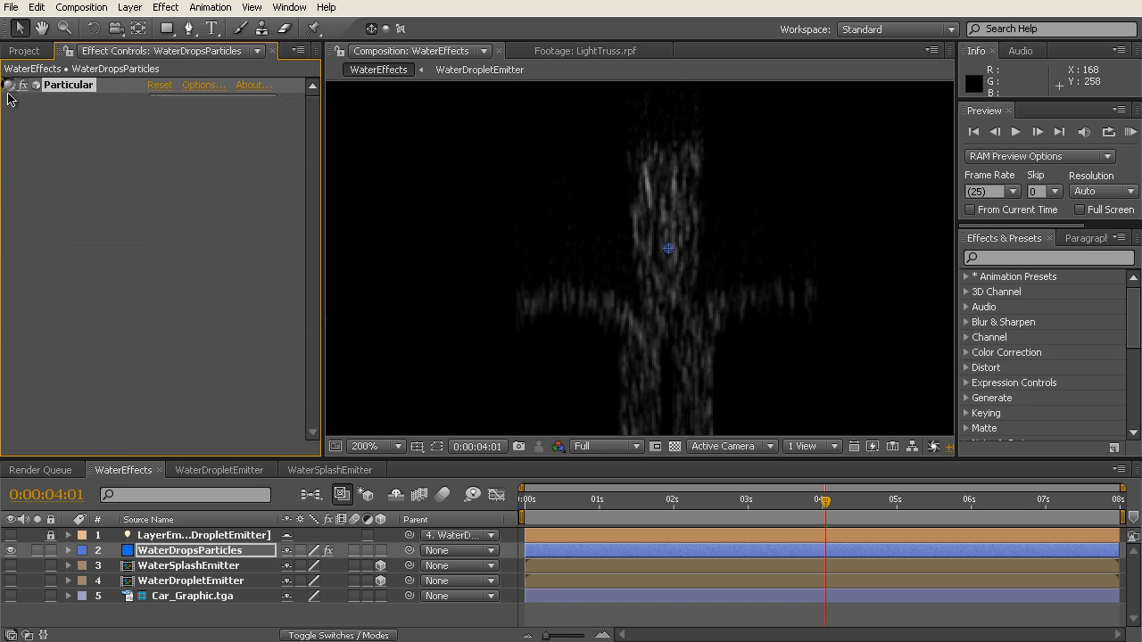
left_click(8, 84)
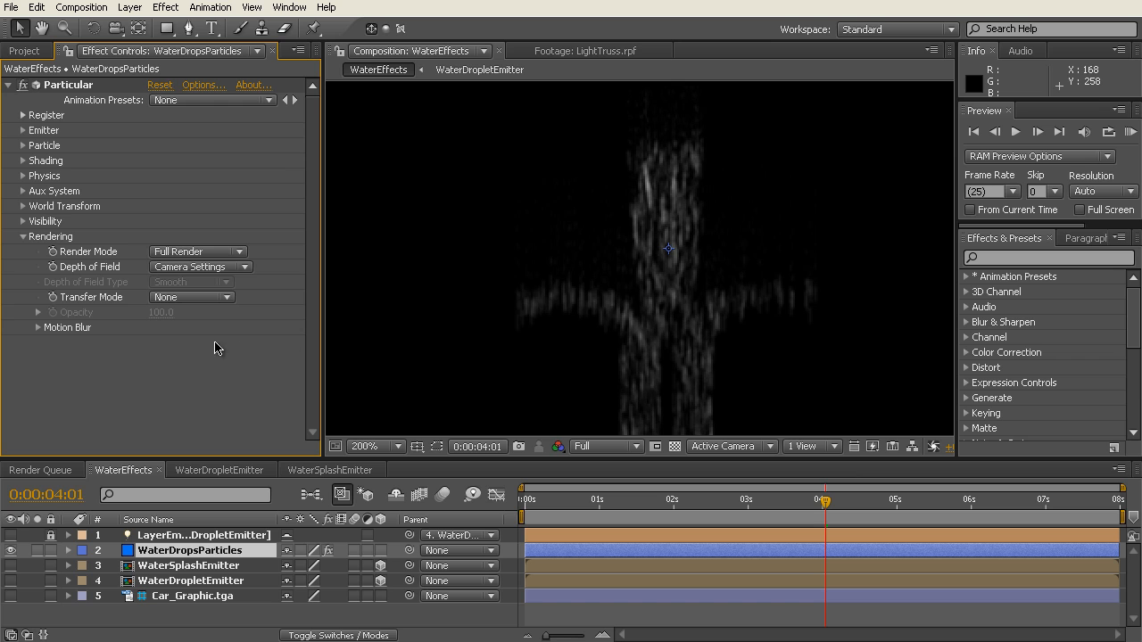
Step: Make the Car_Graphic.tga layer visible behind the water particles and frame the car closely
scroll(703, 300, "down", 1)
left_click_drag(724, 338, 741, 258)
left_click(11, 596)
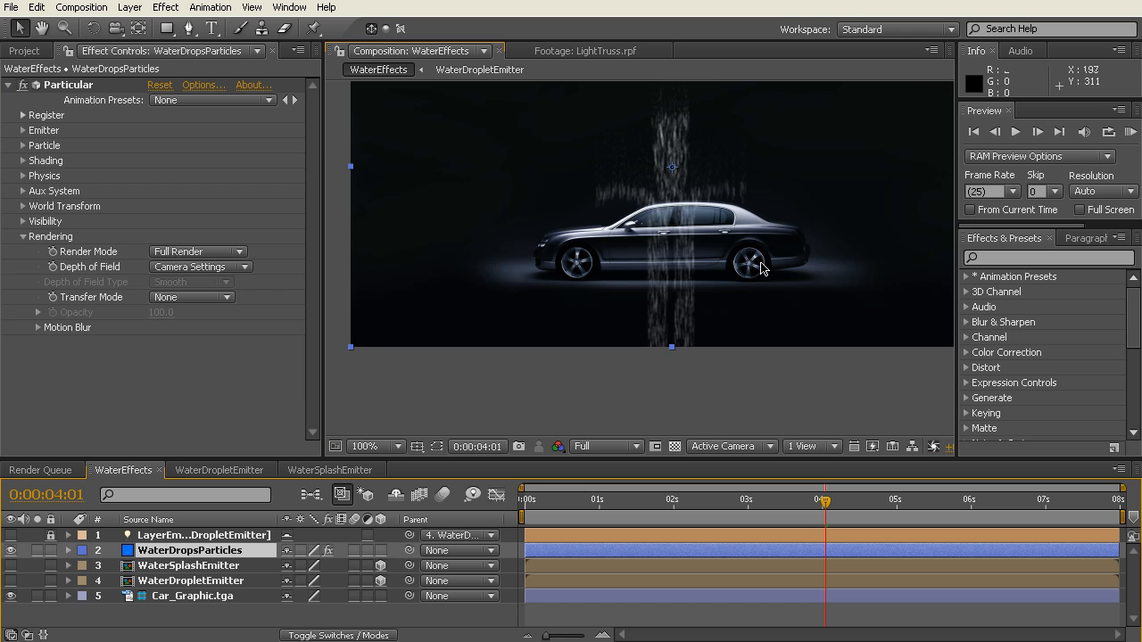
scroll(761, 268, "up", 1)
left_click_drag(821, 254, 765, 337)
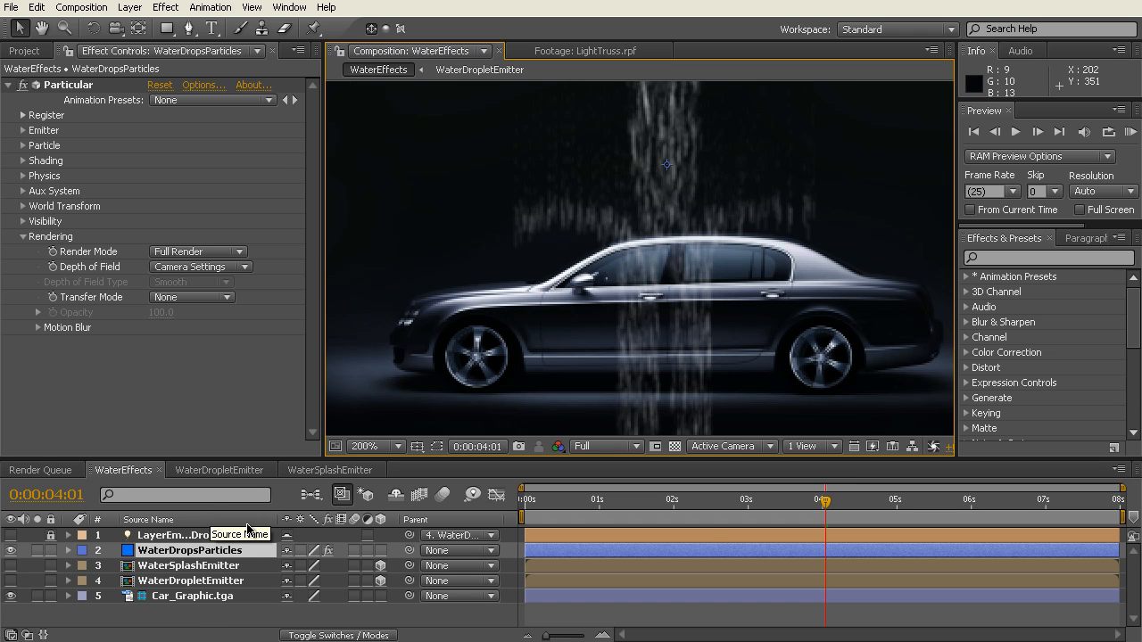
Step: Copy the CarSplashMask layer from the WaterSplashEmitter composition into WaterEffects, above WaterDropsParticles
left_click(330, 470)
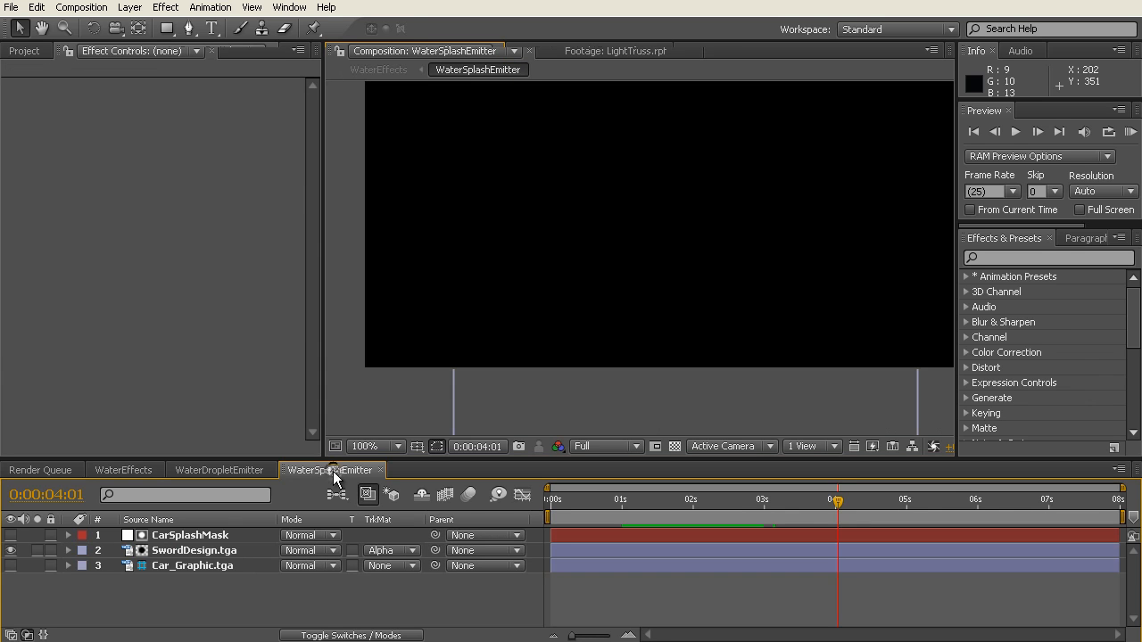
left_click(189, 536)
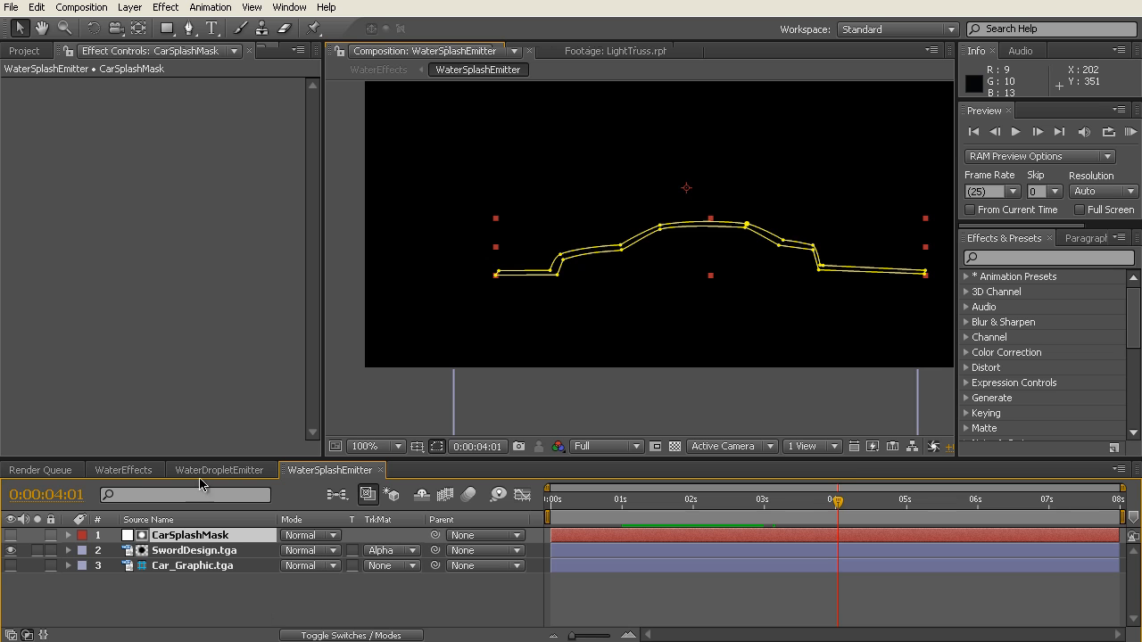
left_click(119, 471)
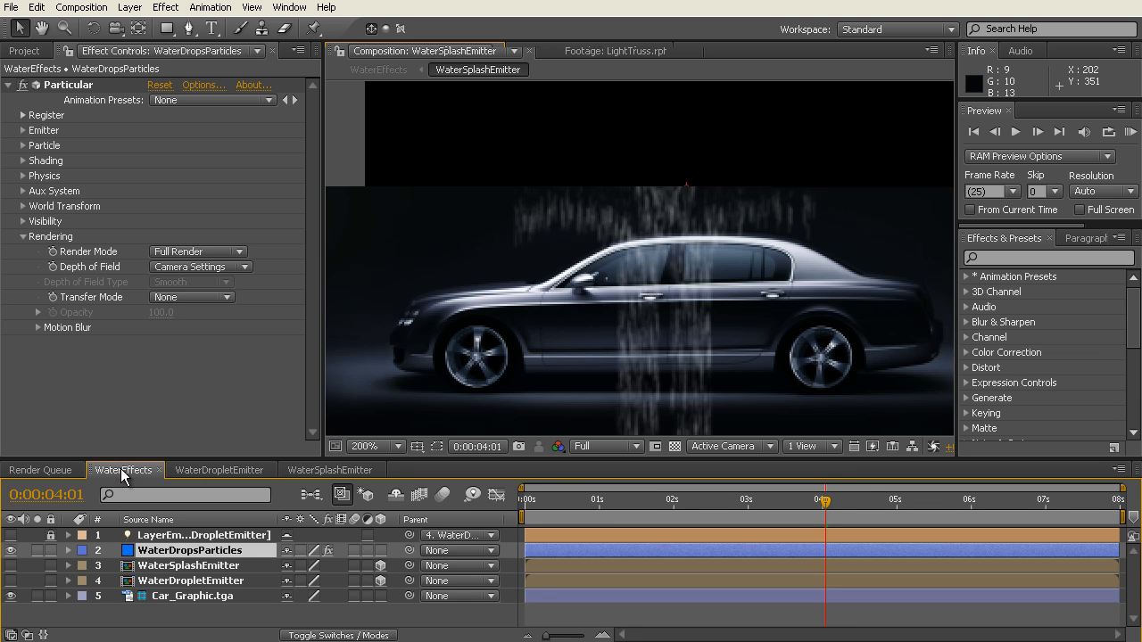
key("ctrl+v")
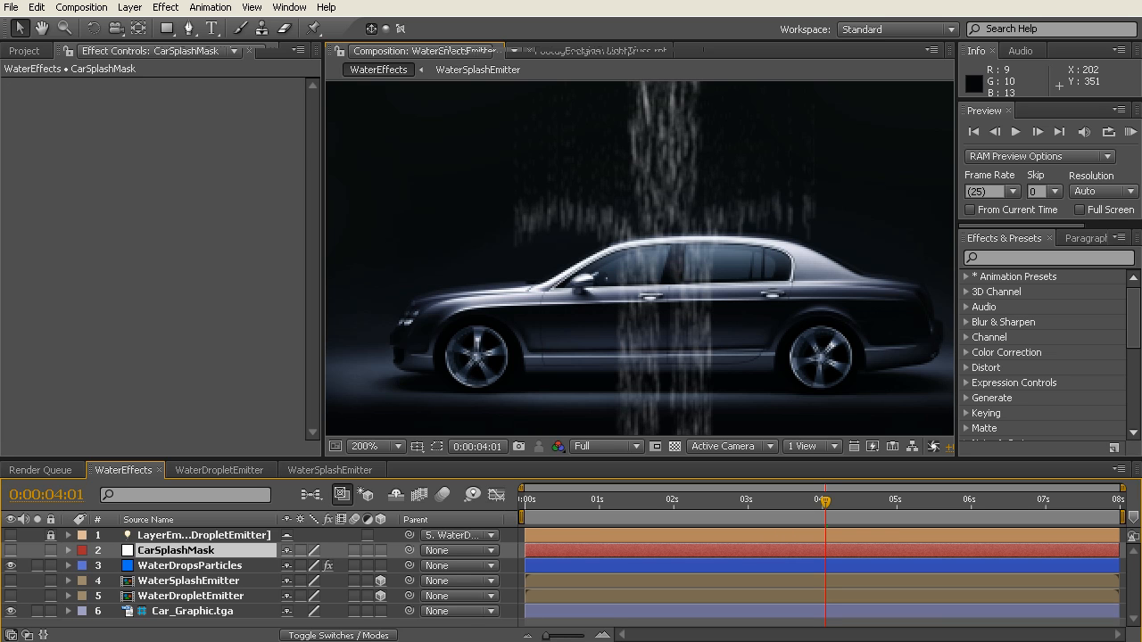
Step: Rename the pasted CarSplashMask layer as CarMask
key("Return")
left_click(209, 550)
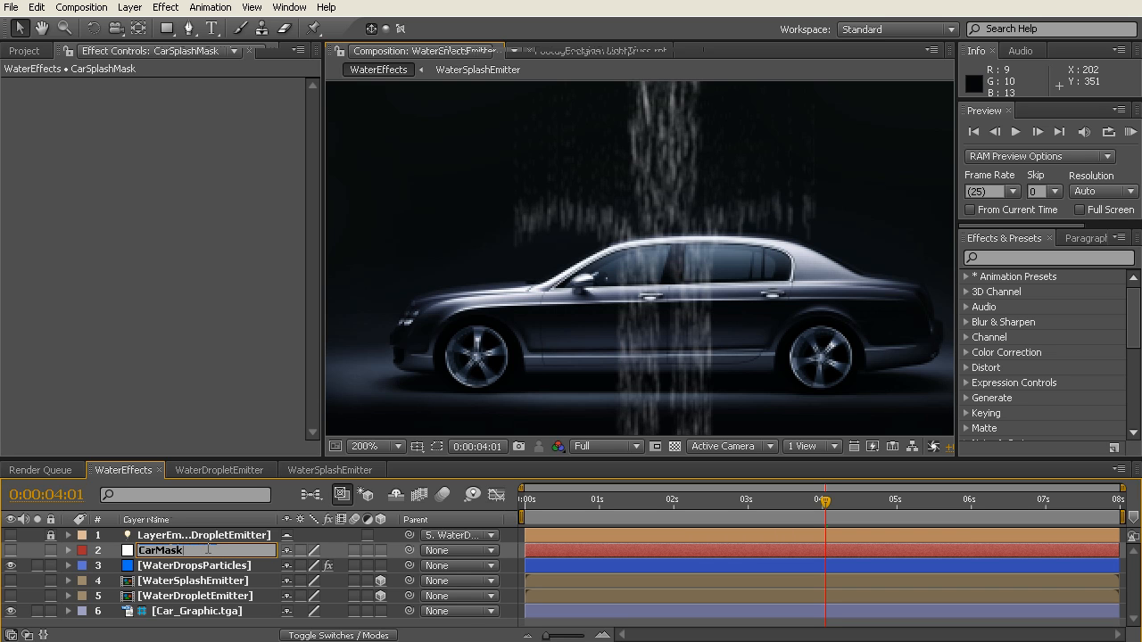
key("Return")
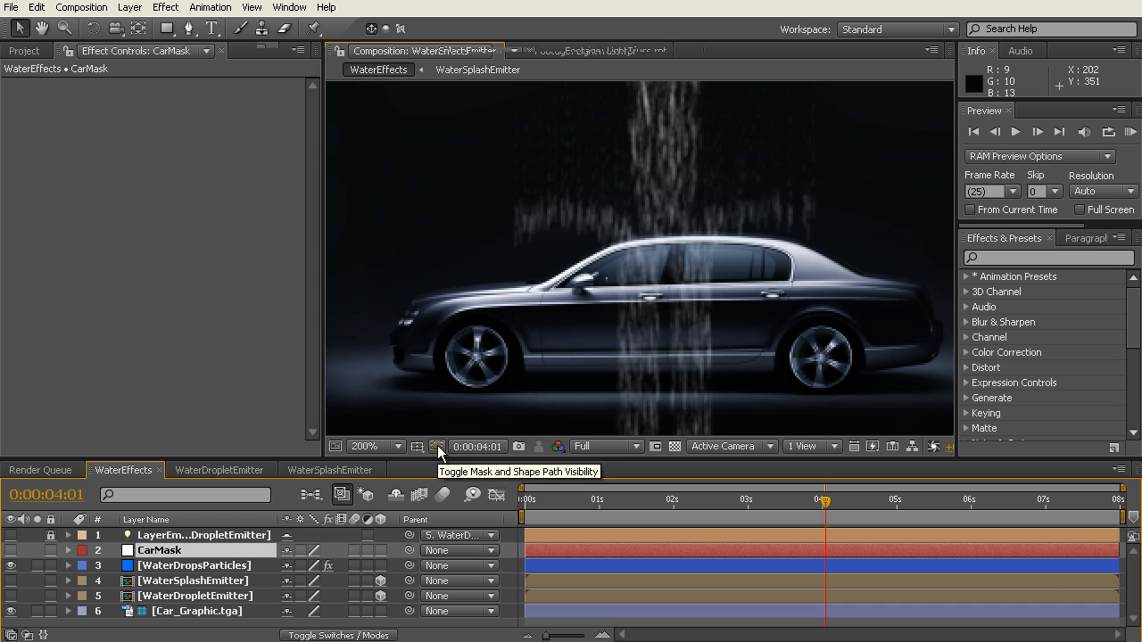
Step: Show mask paths in the composition and pull CarMask's lower points along the car's hood down below the frame
left_click(438, 447)
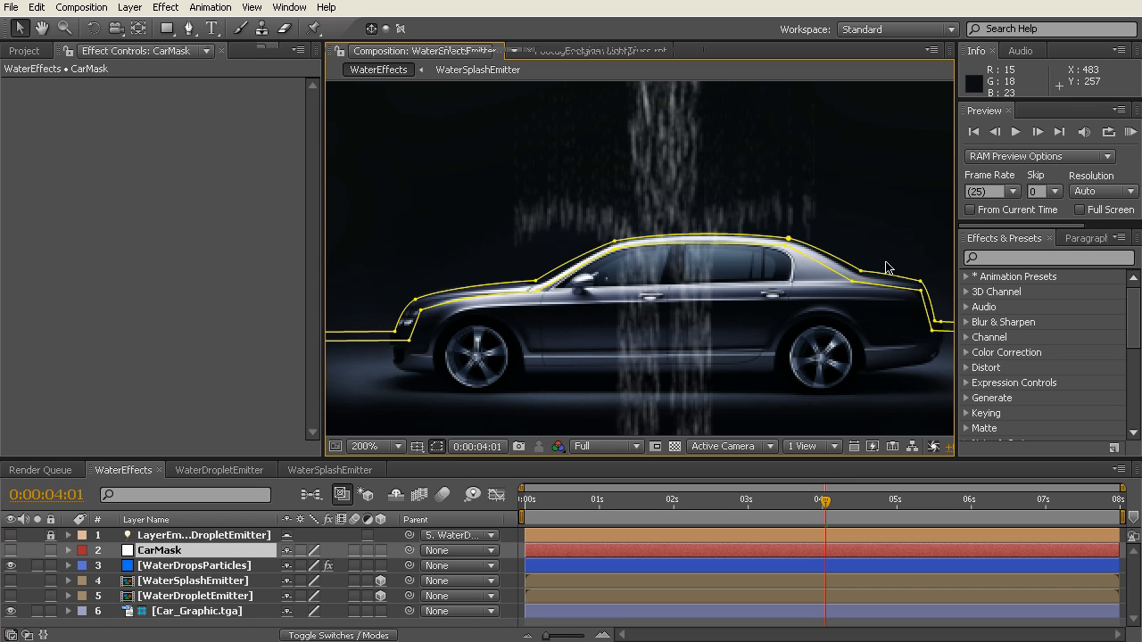
key("h")
left_click_drag(607, 347, 724, 275)
key("v")
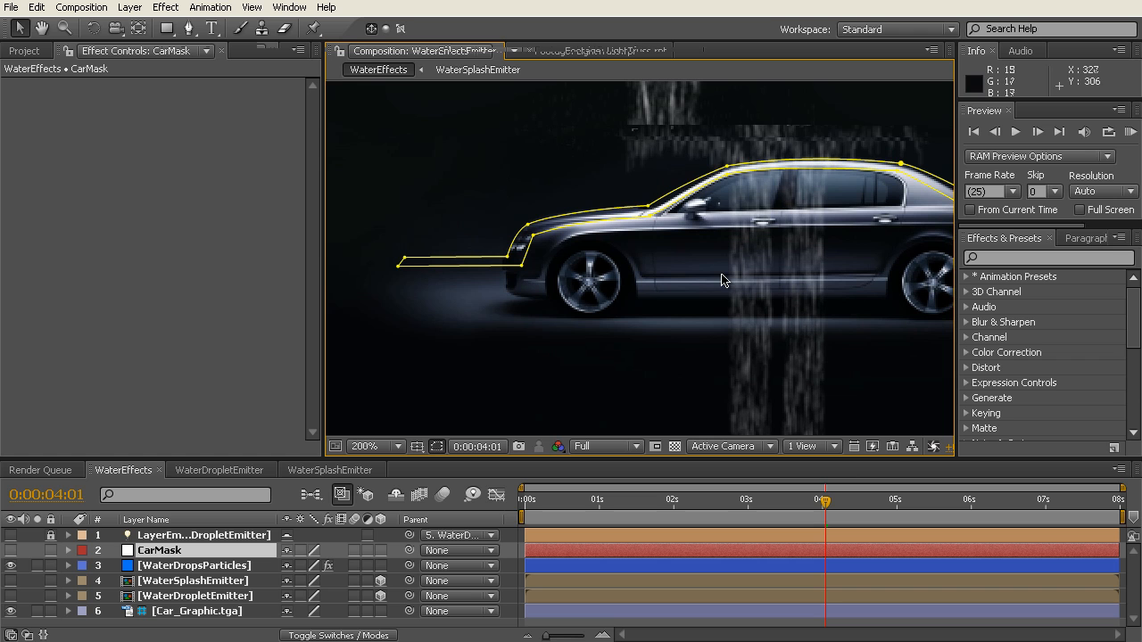
left_click_drag(650, 220, 650, 435)
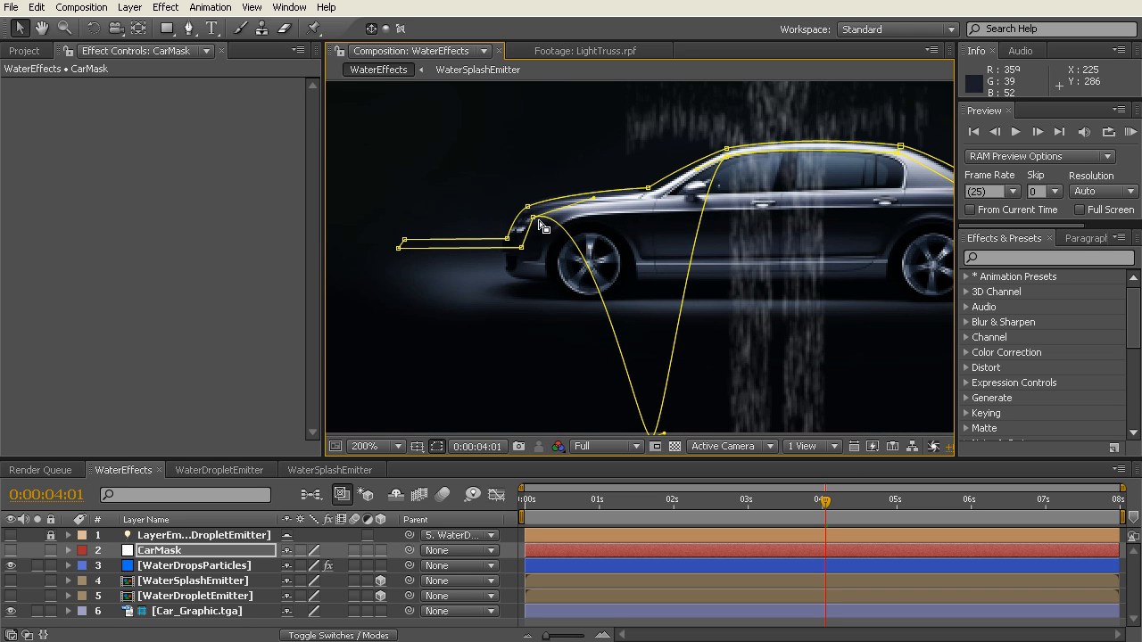
left_click_drag(534, 219, 547, 450)
Step: Pull CarMask's next lower points down and extend the mask's front end out past the frame's left edge
key("h")
left_click_drag(545, 268, 697, 389)
key("v")
left_click_drag(676, 172, 482, 390)
left_click_drag(679, 164, 371, 163)
left_click_drag(479, 391, 377, 386)
Step: Pull CarMask's lower points along the car's roof and rear down below the frame
key("h")
left_click_drag(884, 316, 420, 364)
key("v")
left_click_drag(532, 132, 546, 421)
left_click_drag(703, 122, 740, 423)
left_click_drag(771, 159, 823, 417)
left_click_drag(838, 168, 840, 428)
left_click_drag(849, 208, 922, 420)
Step: Pull CarMask's last lower point below the frame and extend the mask's rear end past the frame's right edge
key("space")
left_click_drag(911, 330, 657, 319)
left_click_drag(808, 201, 857, 413)
key("space")
left_click_drag(879, 293, 646, 299)
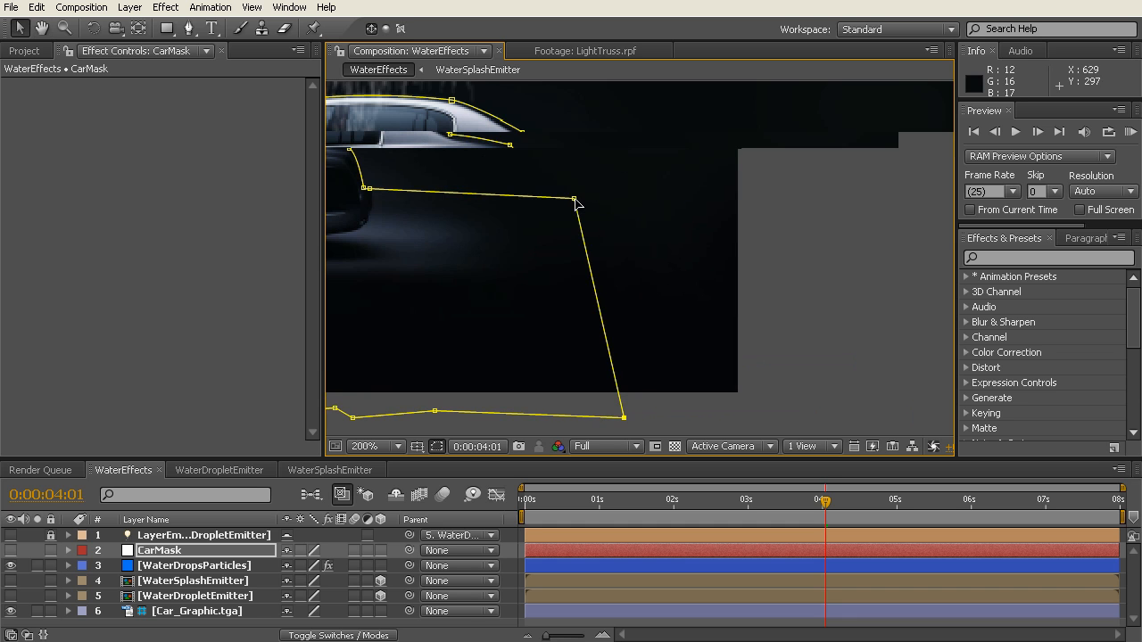
left_click_drag(574, 198, 794, 199)
left_click_drag(625, 416, 797, 413)
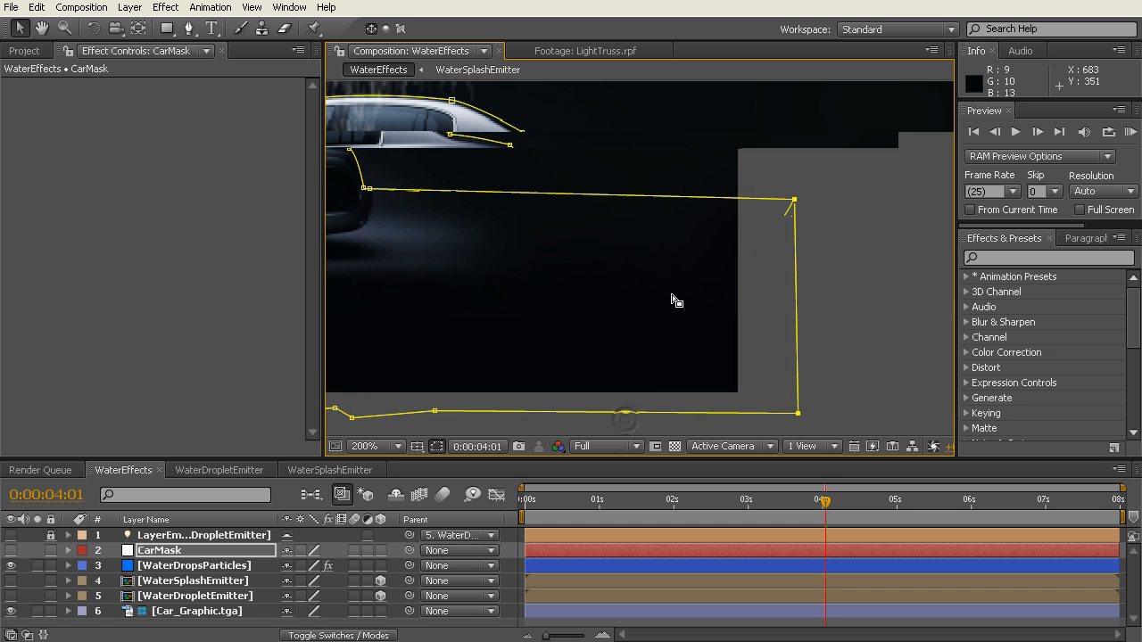
Step: Check how CarMask covers the car and floor by showing the layer briefly, then hide it again
scroll(656, 317, "down", 2)
scroll(500, 256, "up", 1)
scroll(709, 267, "up", 2)
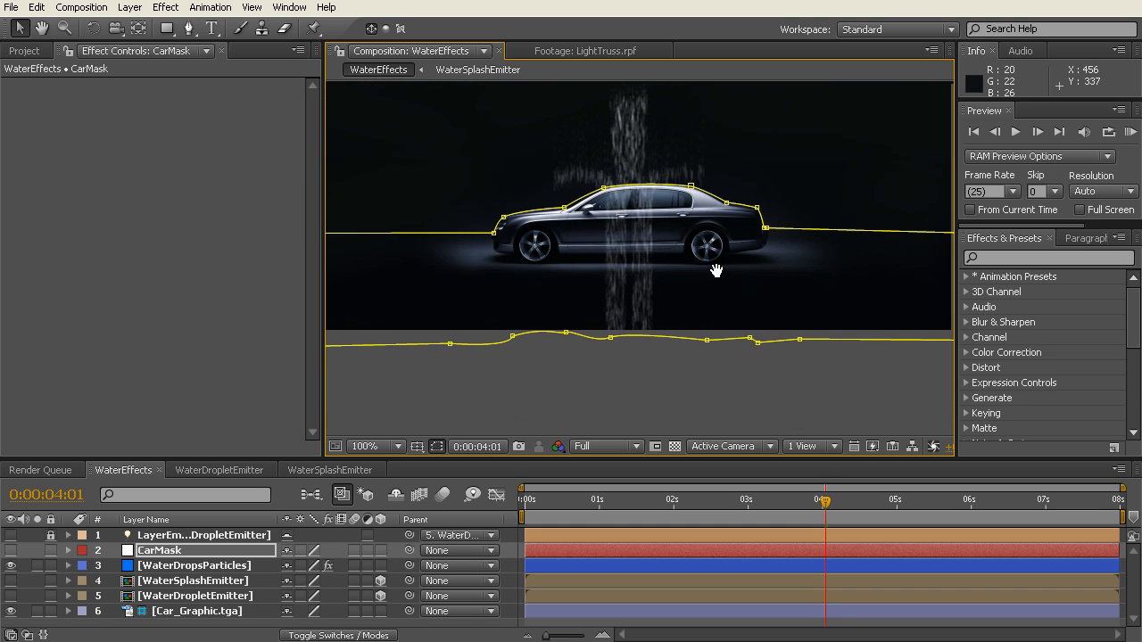
left_click(51, 535)
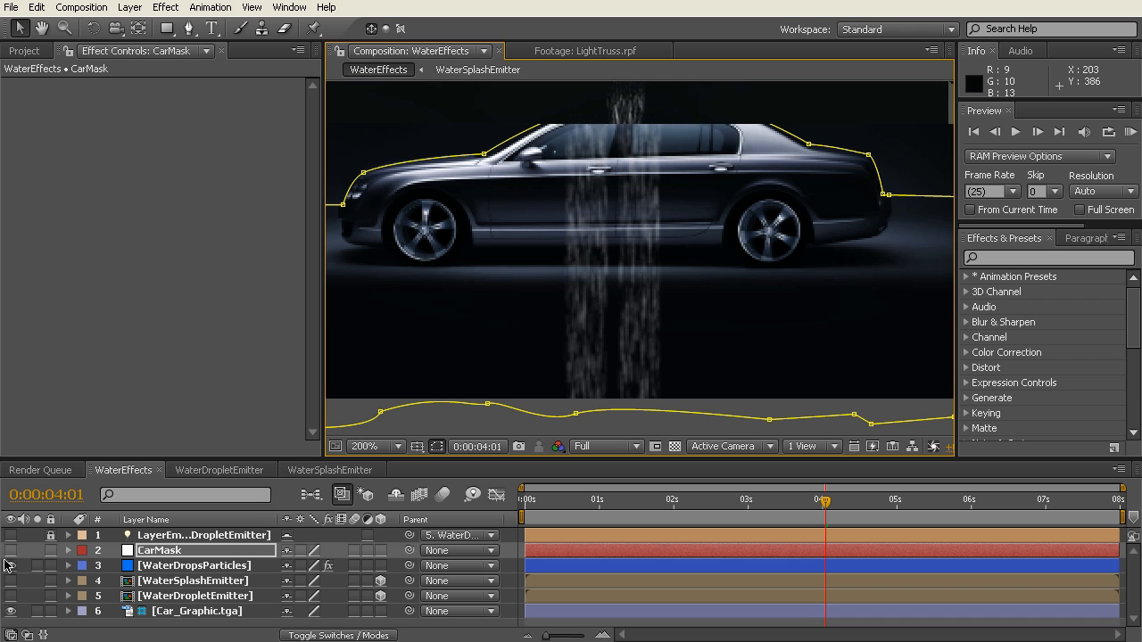
left_click(11, 551)
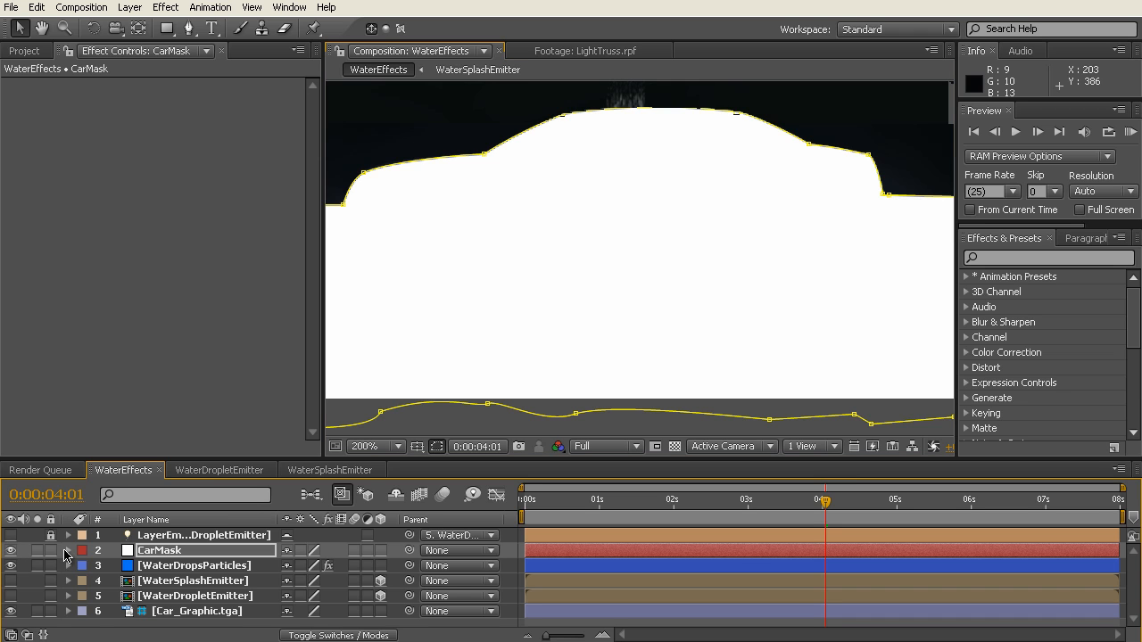
scroll(604, 316, "down", 2)
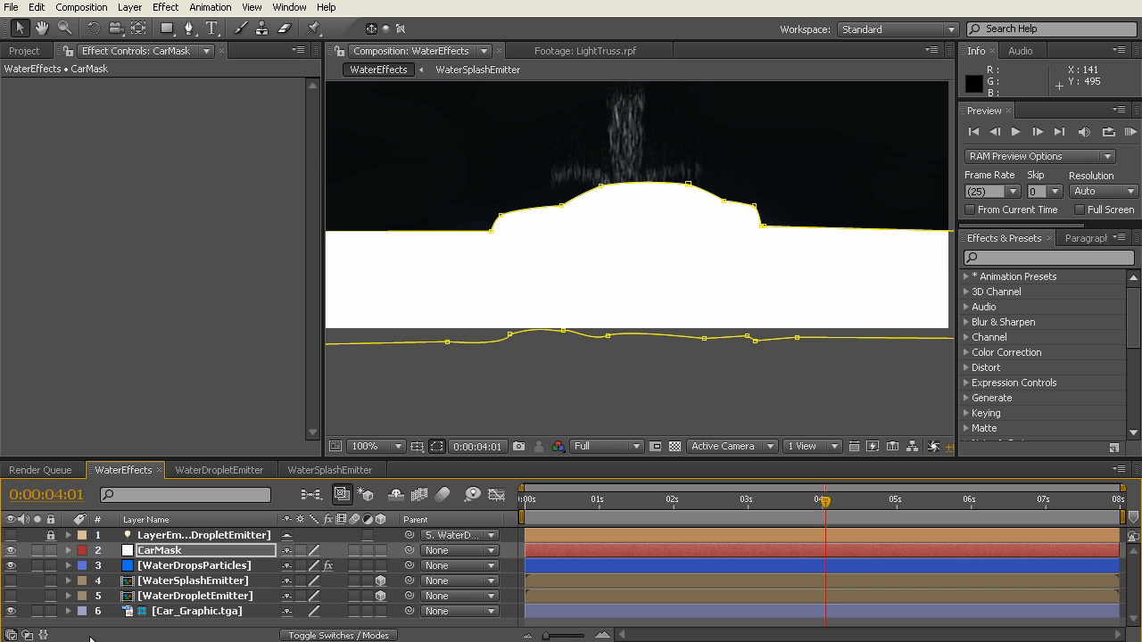
left_click(11, 552)
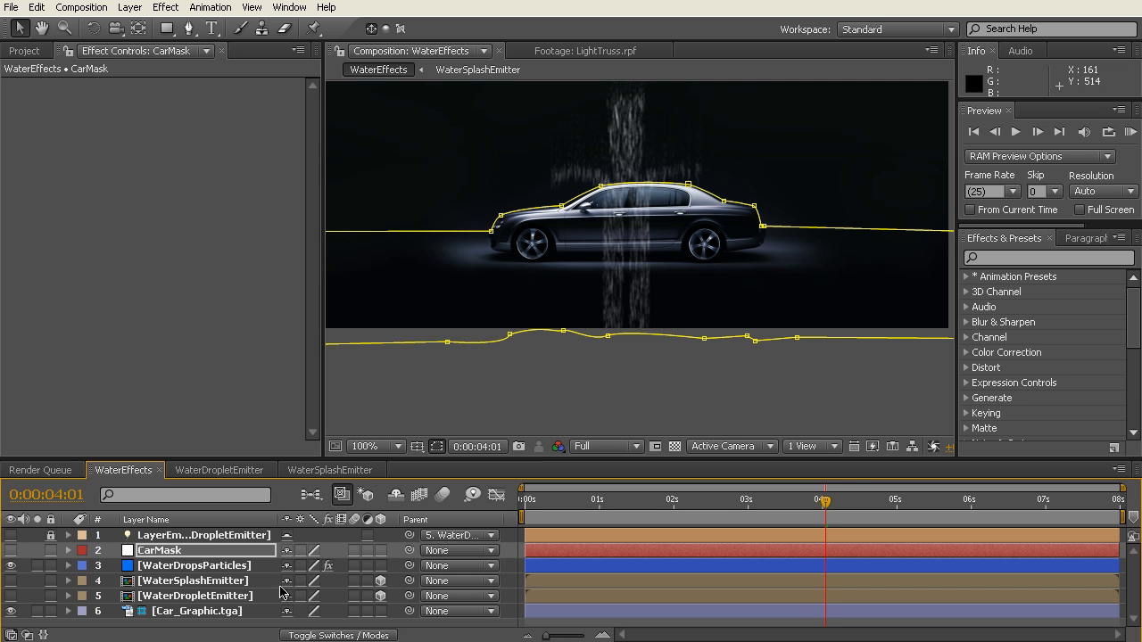
Step: Set the WaterDropsParticles layer's track matte to Alpha Inverted Matte "CarMask"
left_click(330, 635)
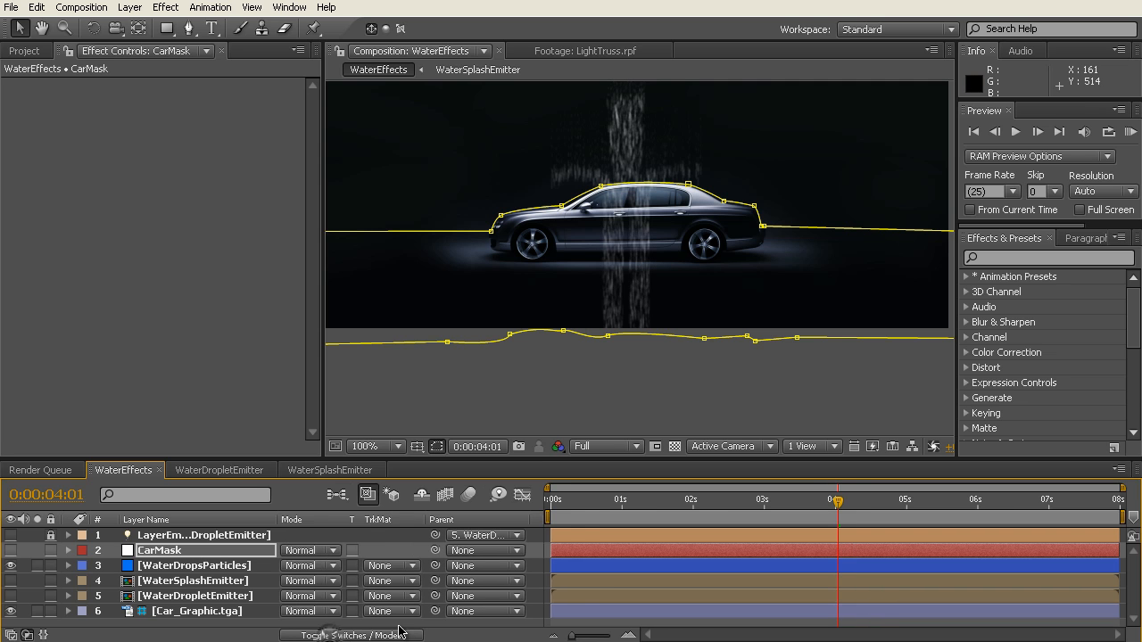
left_click(230, 567)
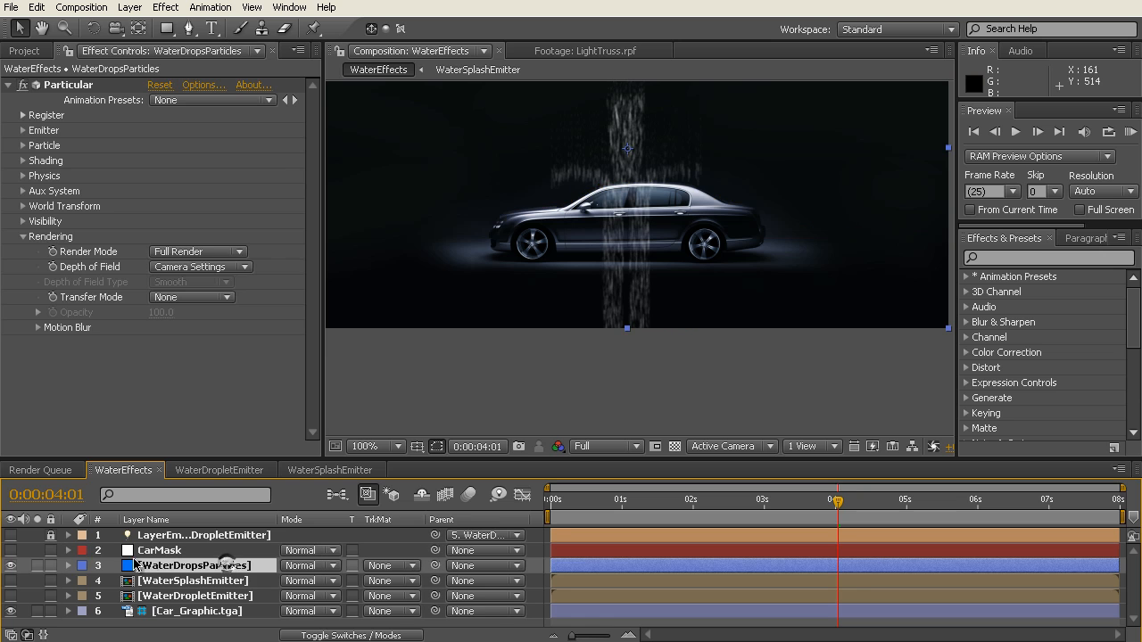
left_click(413, 565)
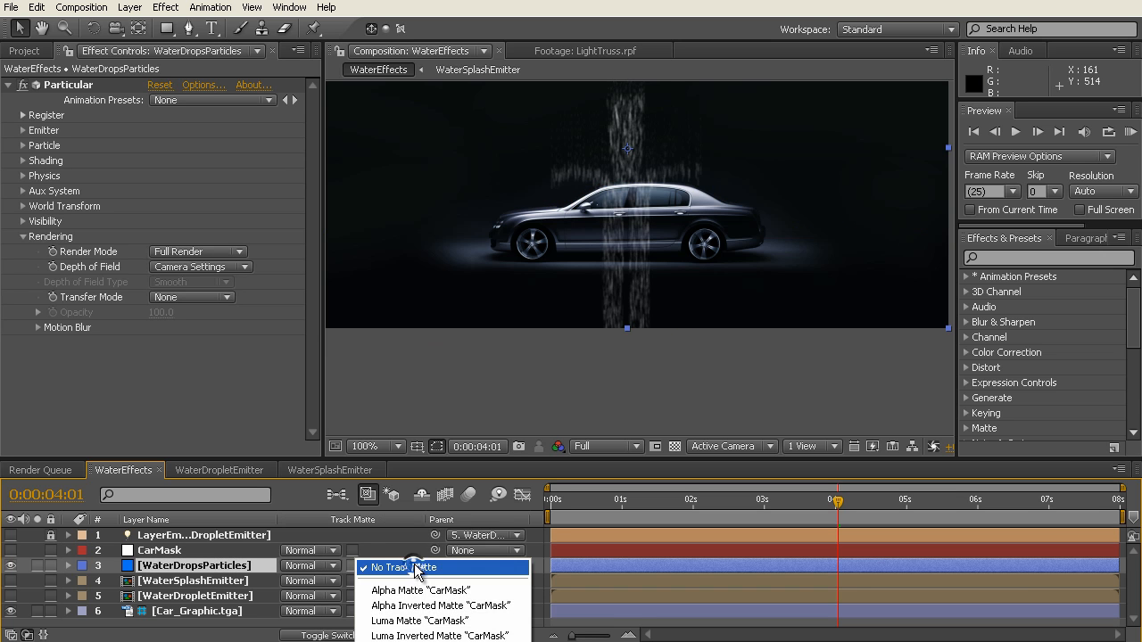
left_click(432, 607)
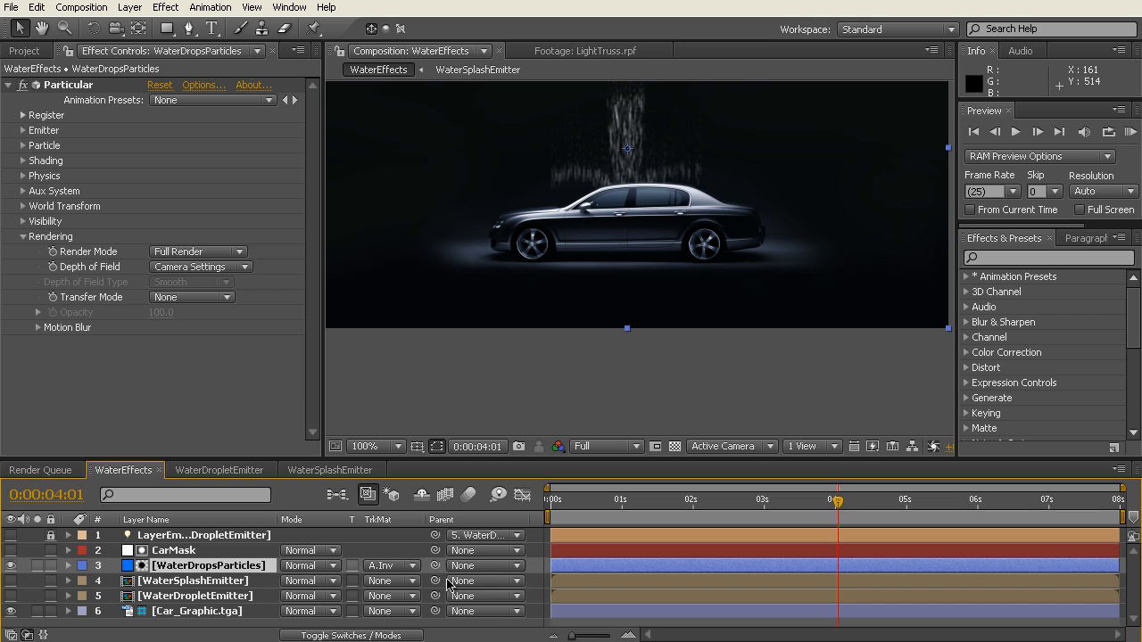
left_click(408, 567)
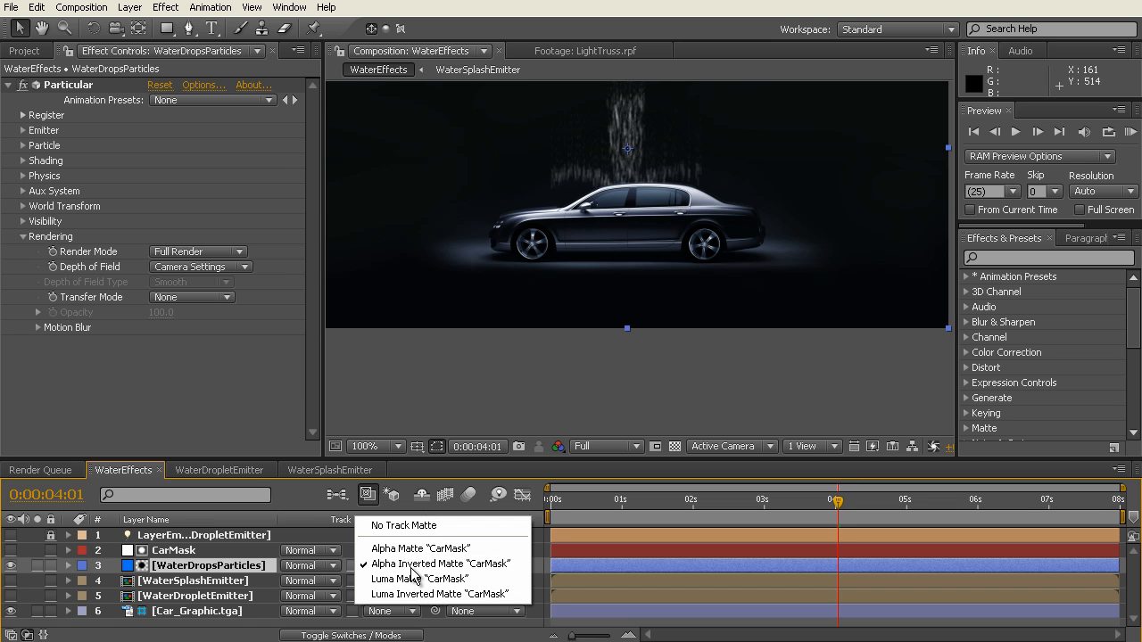
left_click(411, 564)
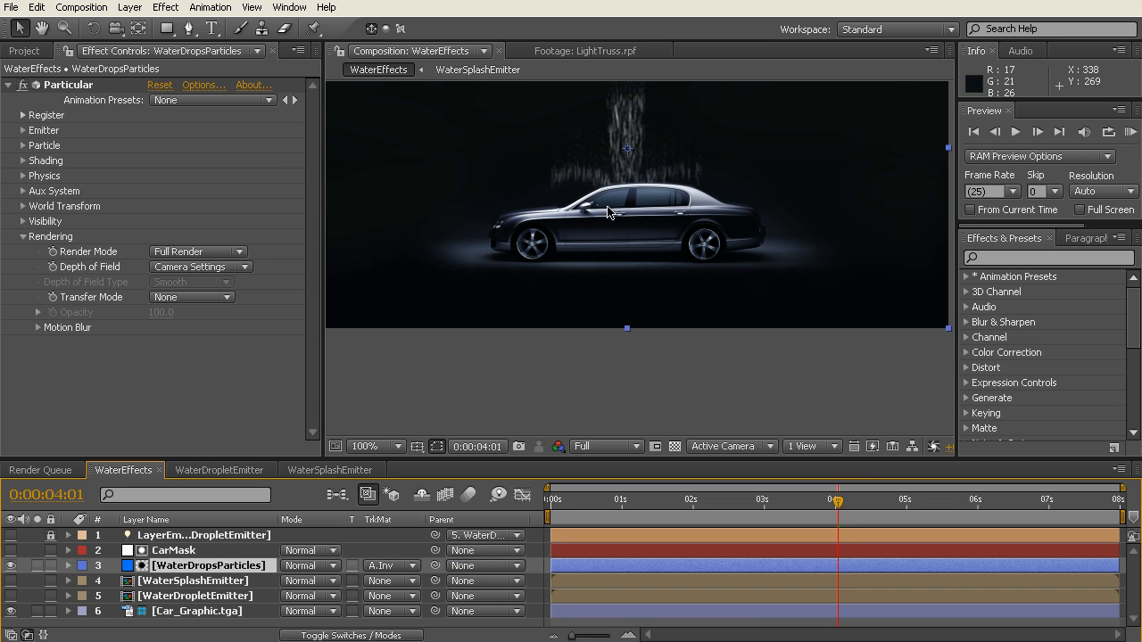
Step: Inspect the matted water above the car's roof up close at 0:00:03:20
scroll(612, 214, "up", 1)
key("h")
left_click_drag(631, 141, 659, 288)
left_click_drag(671, 502, 823, 505)
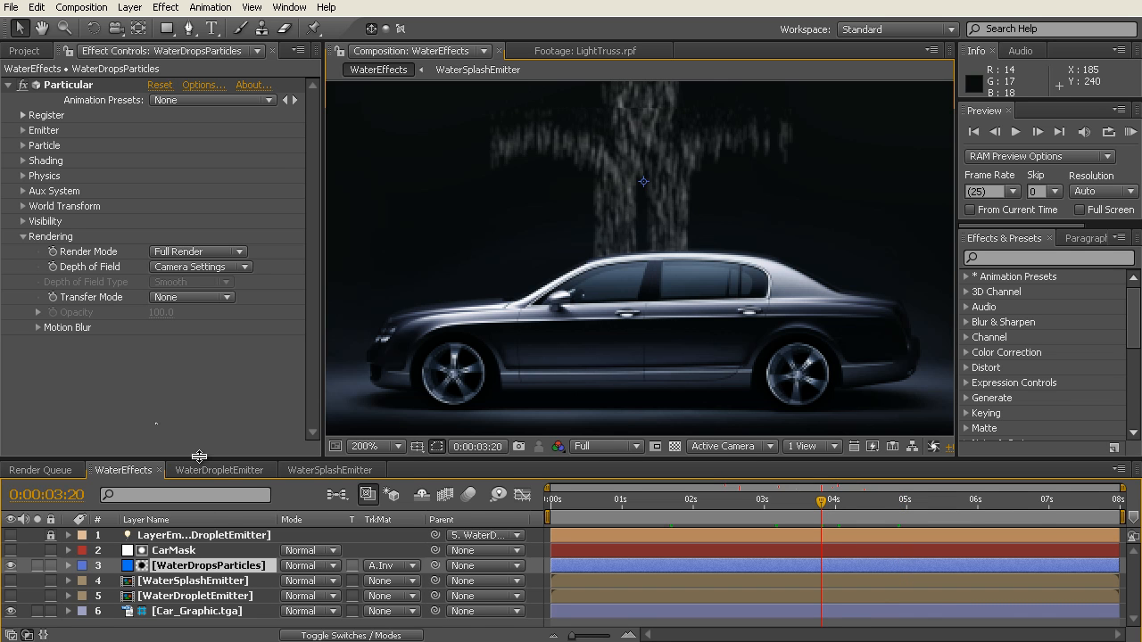
left_click_drag(198, 458, 198, 453)
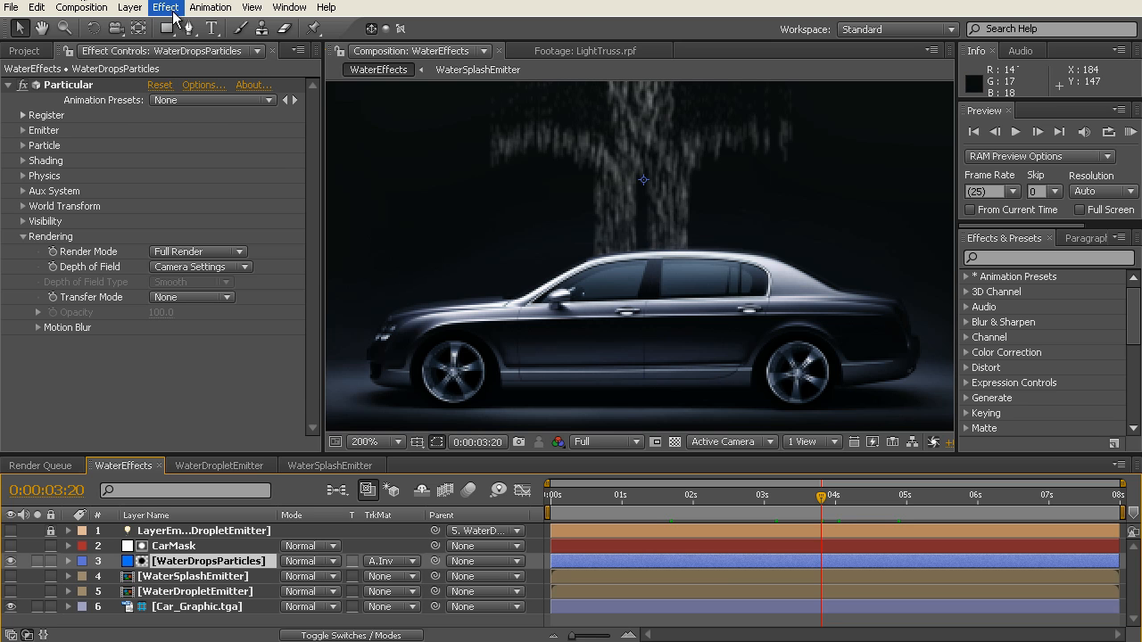
Step: Create a new 720 x 405 px blue solid named WaterSplashParticles
left_click(130, 7)
mouse_move(140, 25)
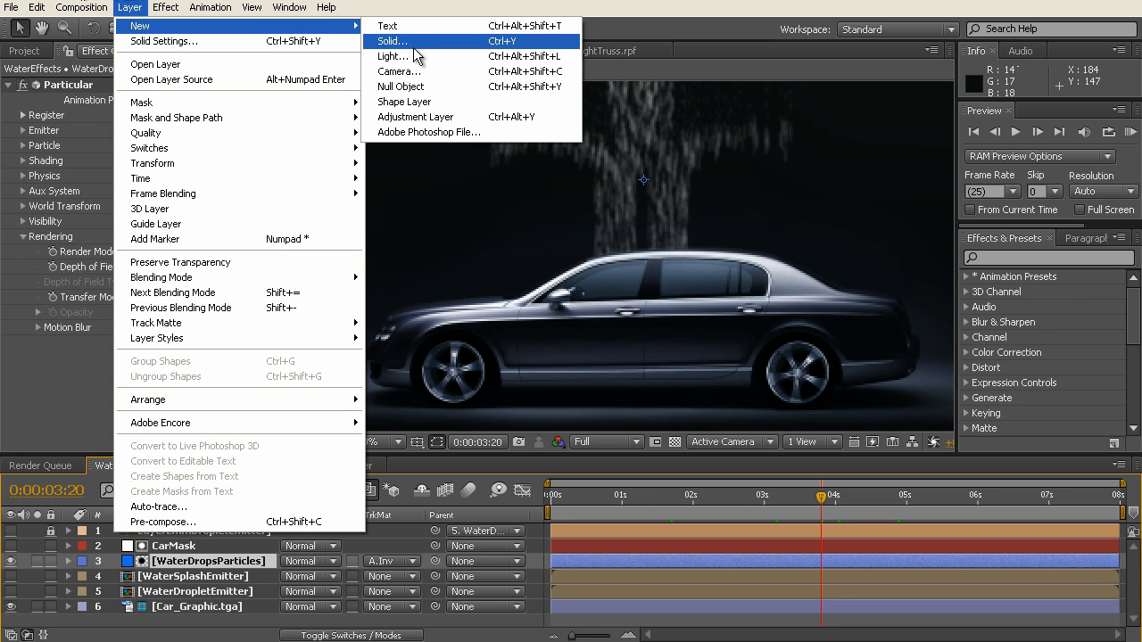
left_click(416, 42)
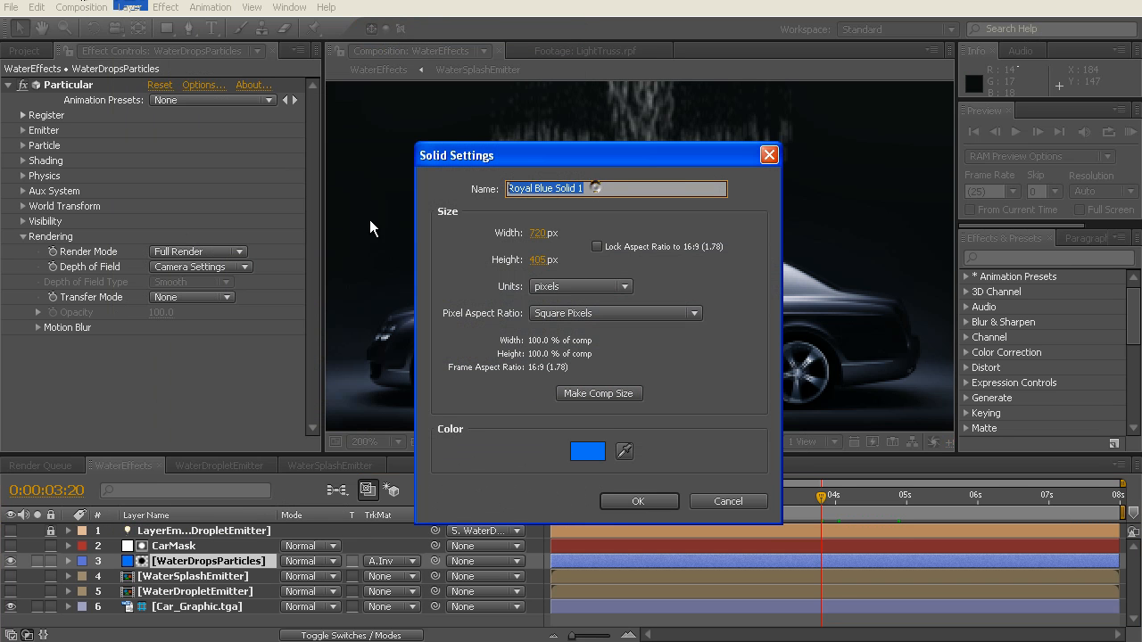
type("WaterSplachPart")
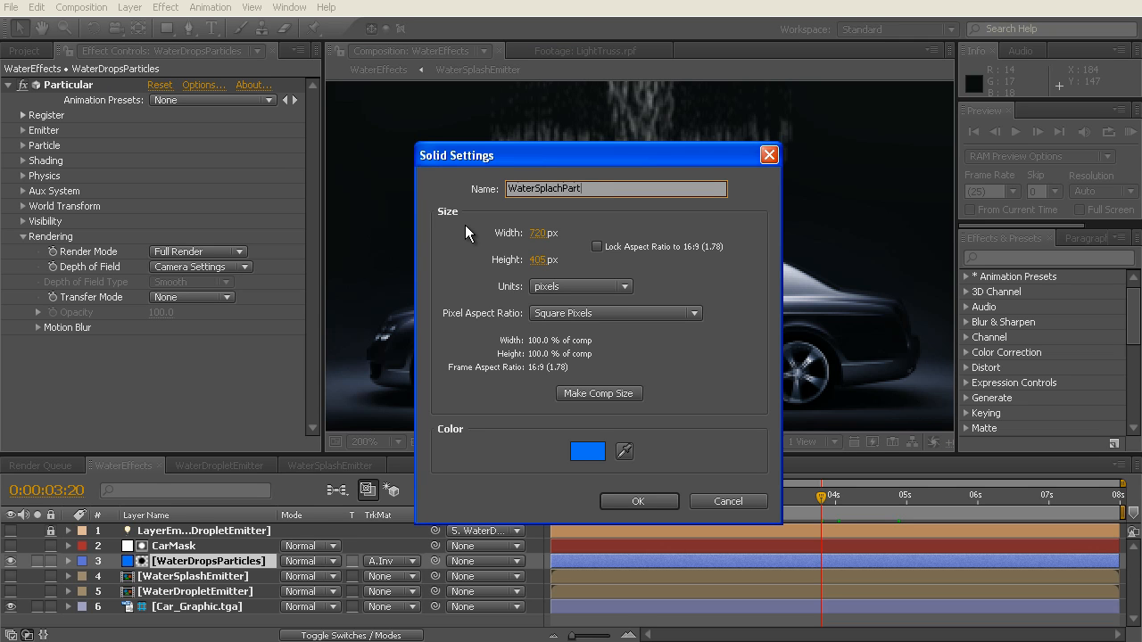
type("icles")
type("sh")
left_click(641, 500)
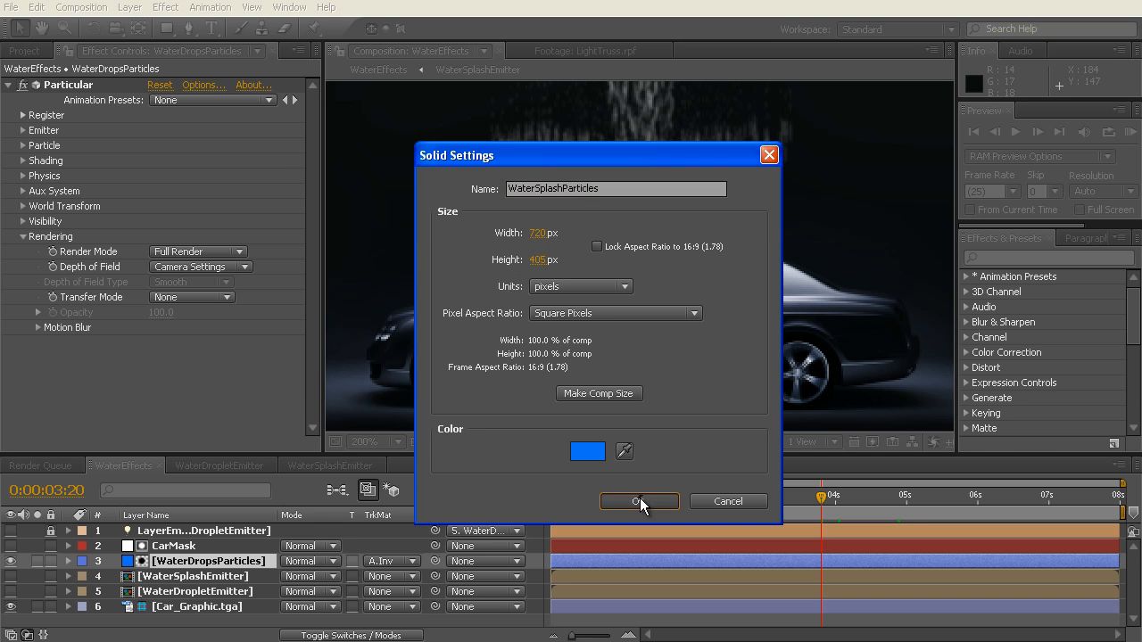
Step: Move the WaterSplashParticles layer to directly above CarMask and enlarge the timeline area to show all layers
mouse_move(212, 532)
left_mouse_down()
mouse_move(215, 559)
mouse_move(214, 546)
left_mouse_up()
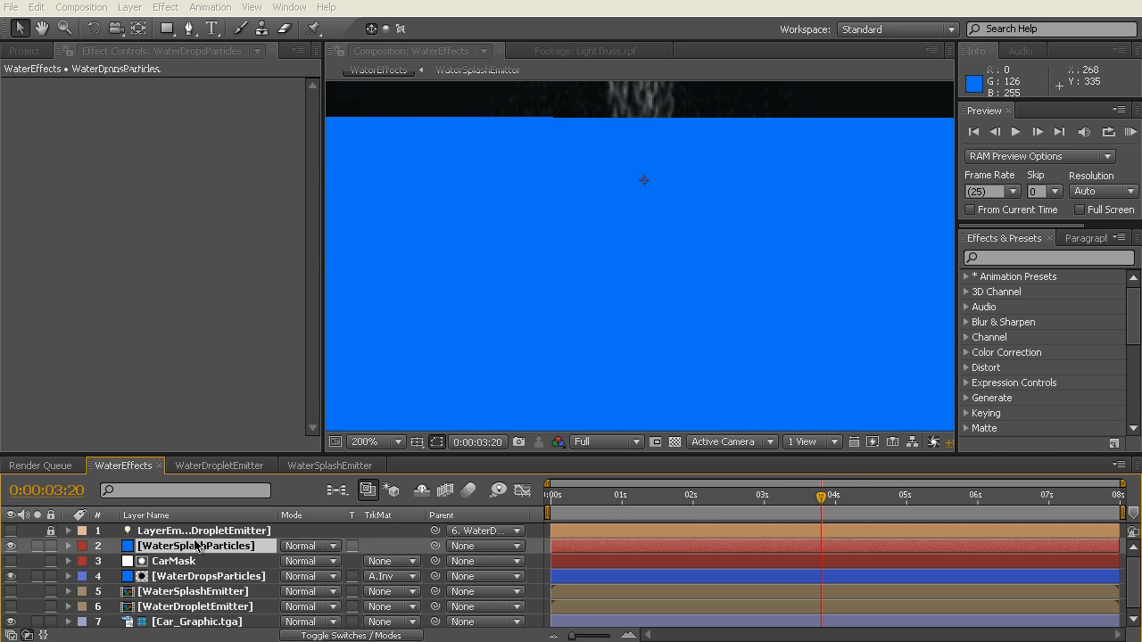
left_click_drag(247, 455, 248, 421)
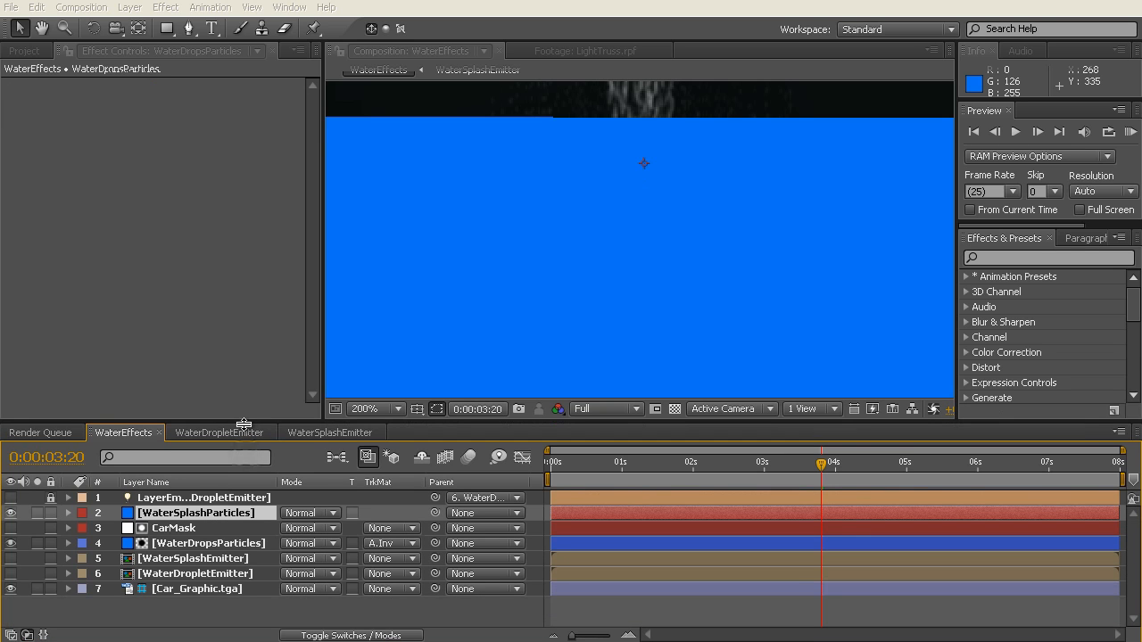
left_click(170, 502)
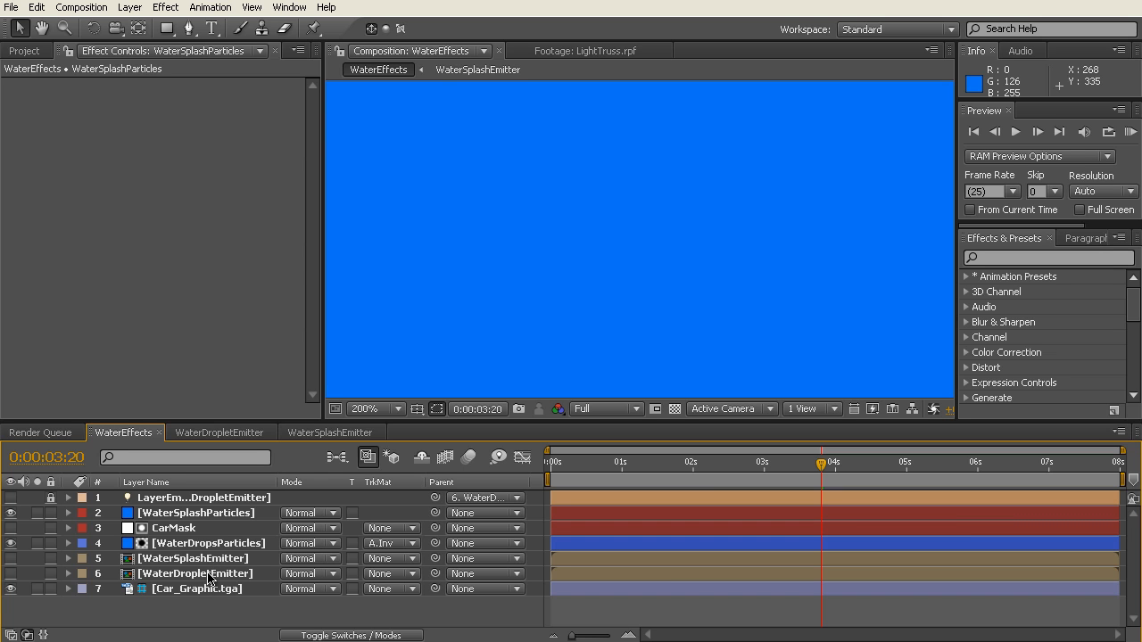
Step: Apply the WaterSplashParticles user preset to the WaterSplashParticles layer
left_click(211, 518)
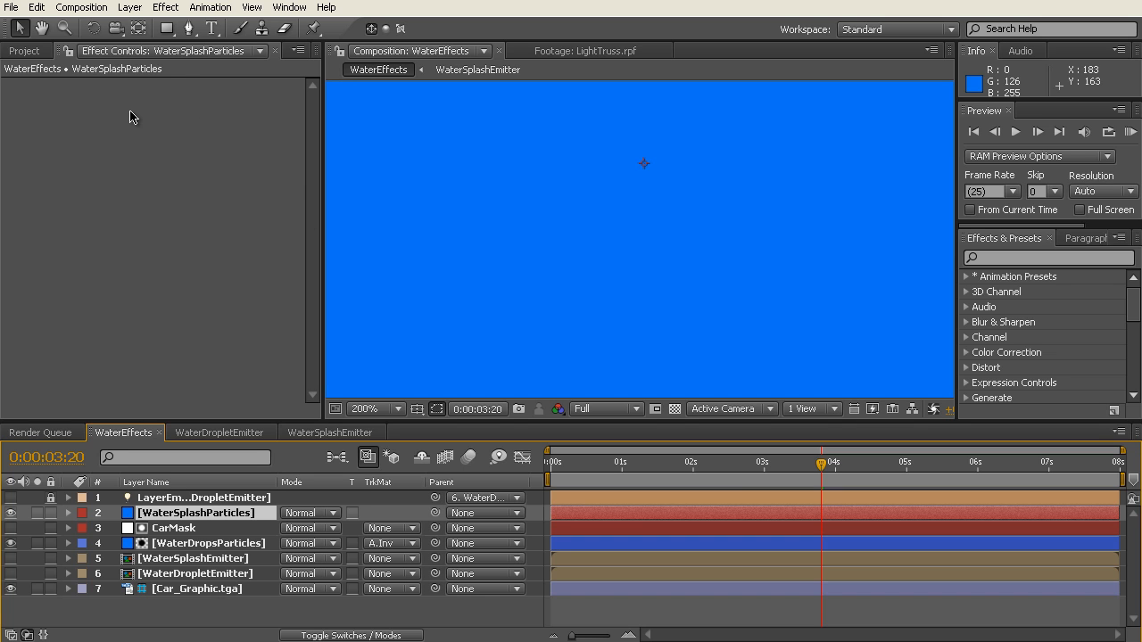
left_click(967, 277)
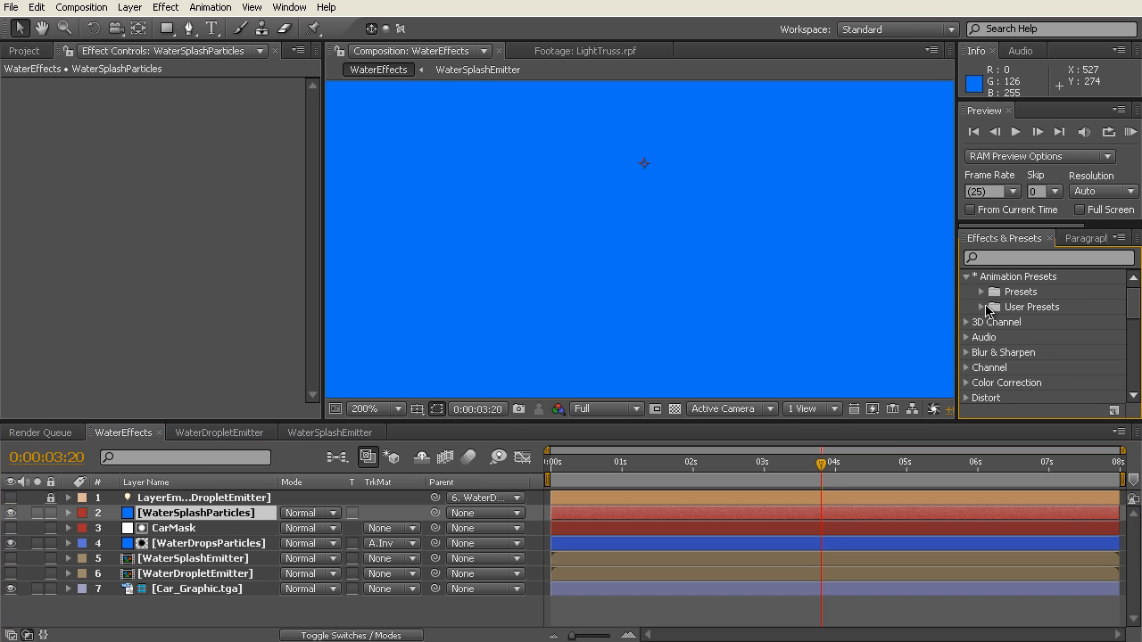
left_click(982, 307)
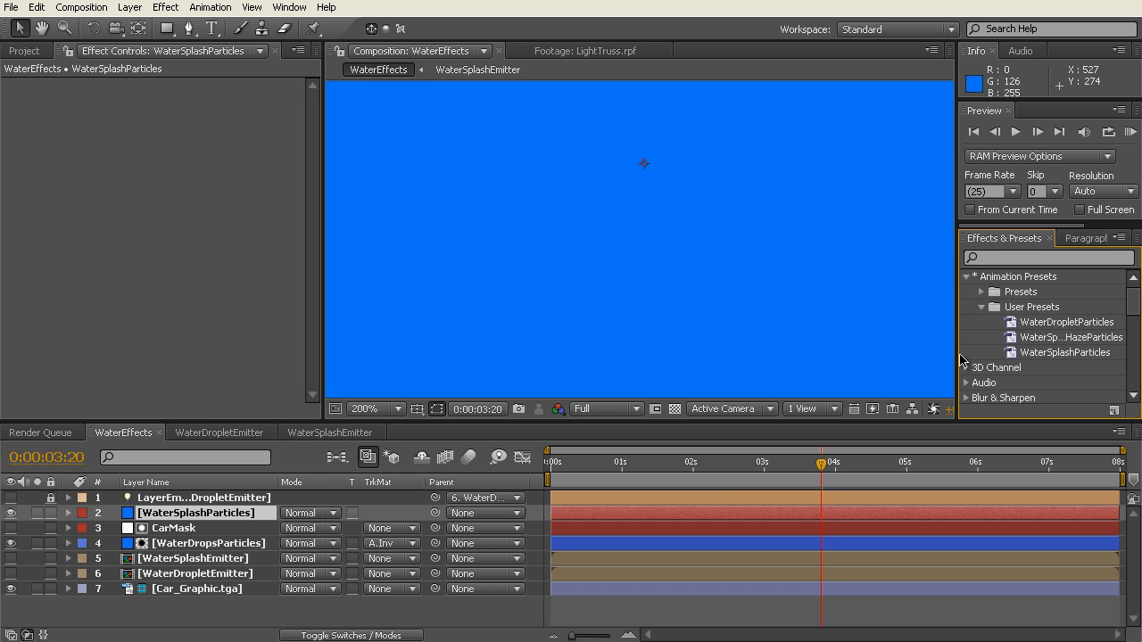
left_click_drag(956, 355, 927, 355)
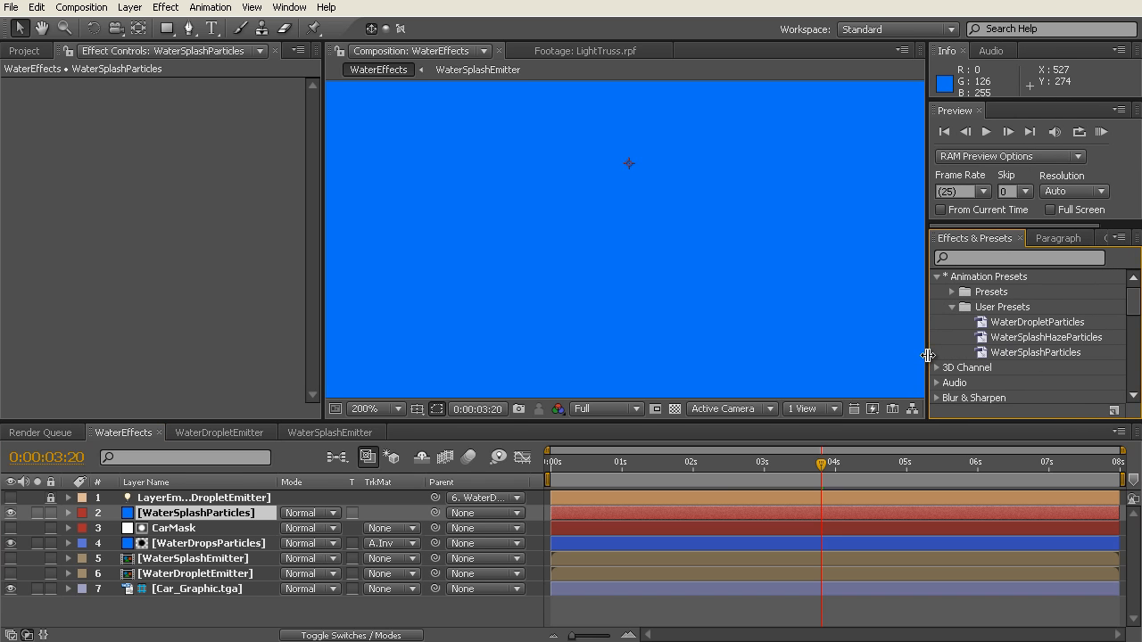
left_click(1023, 353)
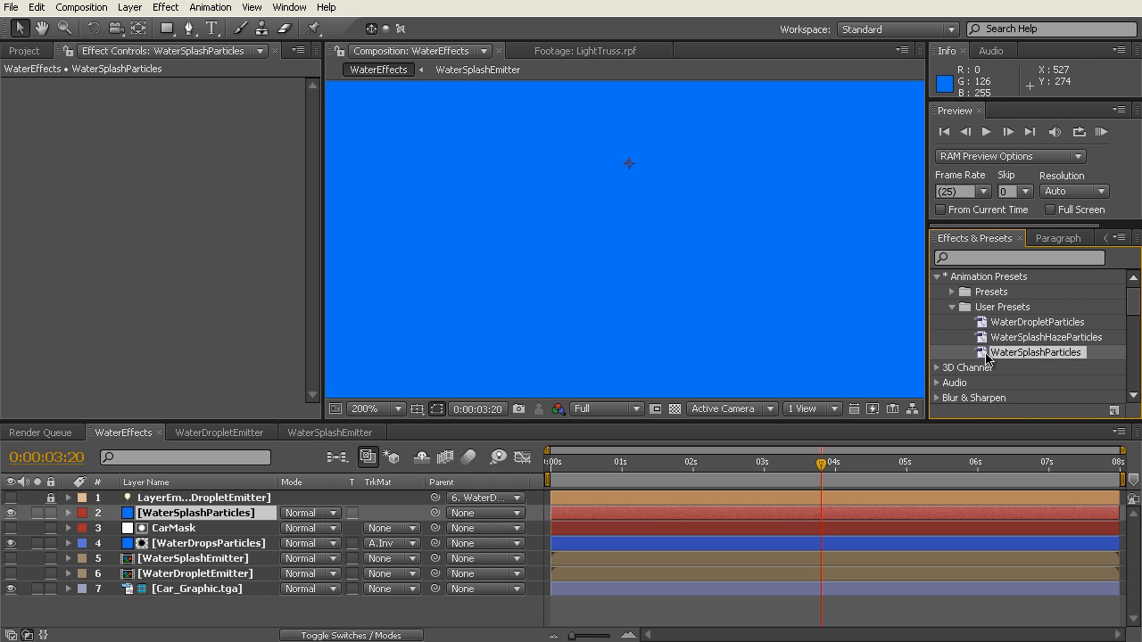
left_click_drag(985, 357, 170, 176)
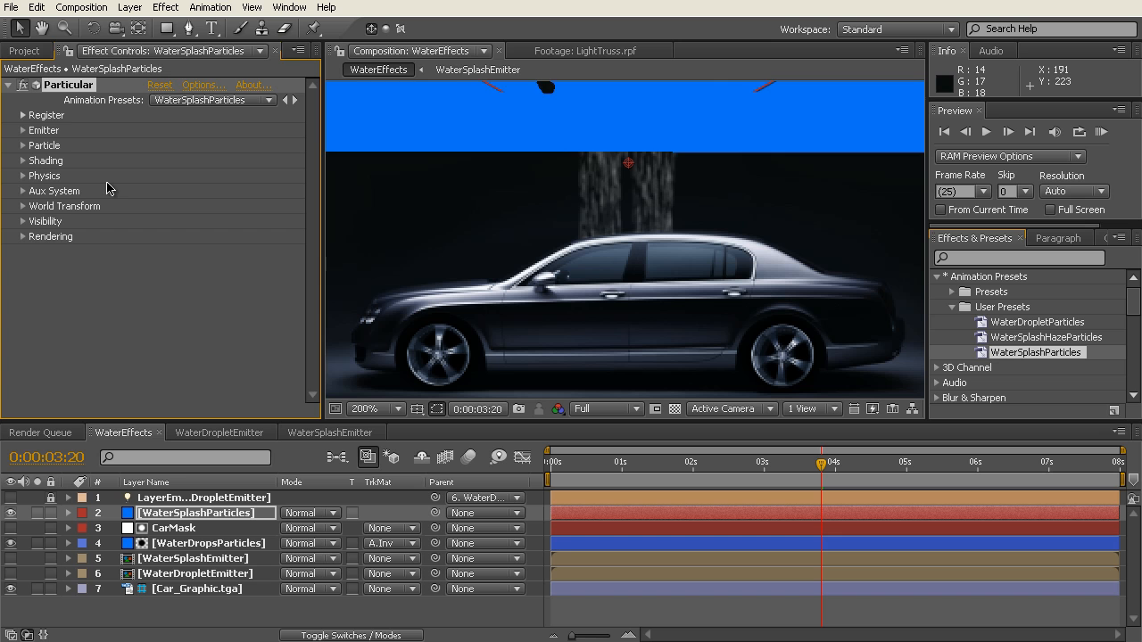
Step: Assign WaterSplashEmitter as Particular's layer emitter and solo WaterSplashParticles to check the splash at 0:00:02:12
left_click(24, 131)
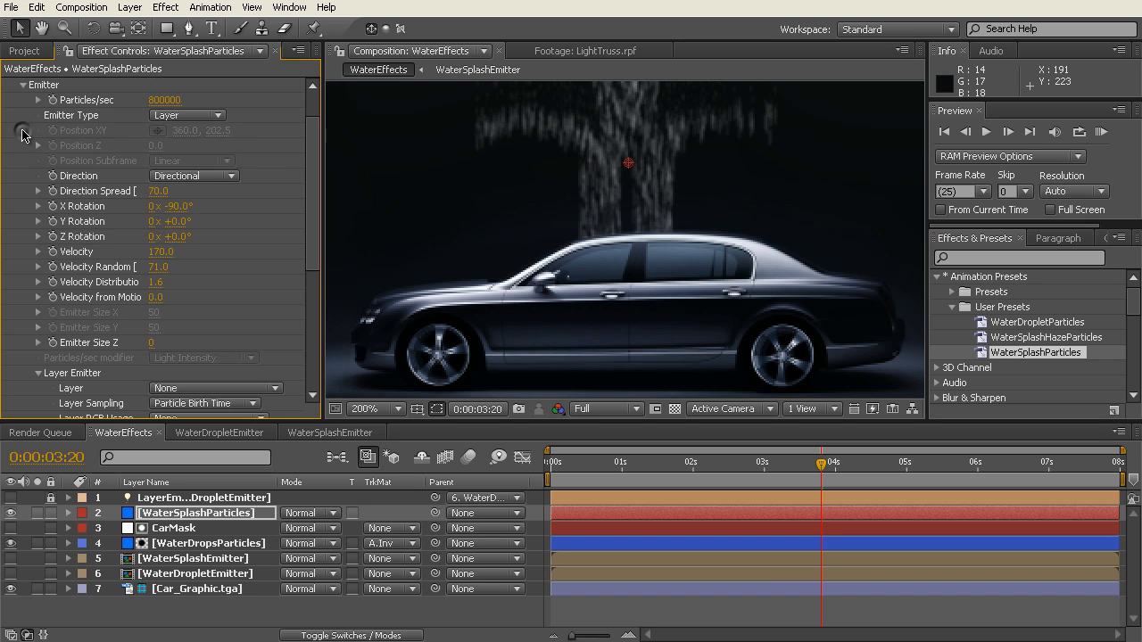
left_click(263, 394)
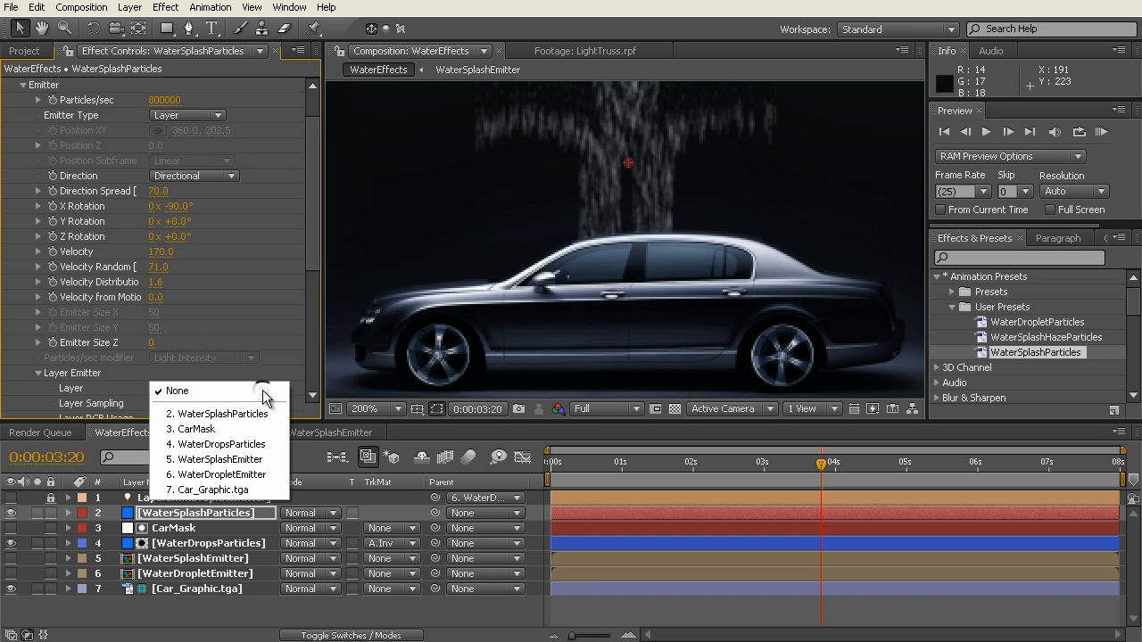
left_click(247, 461)
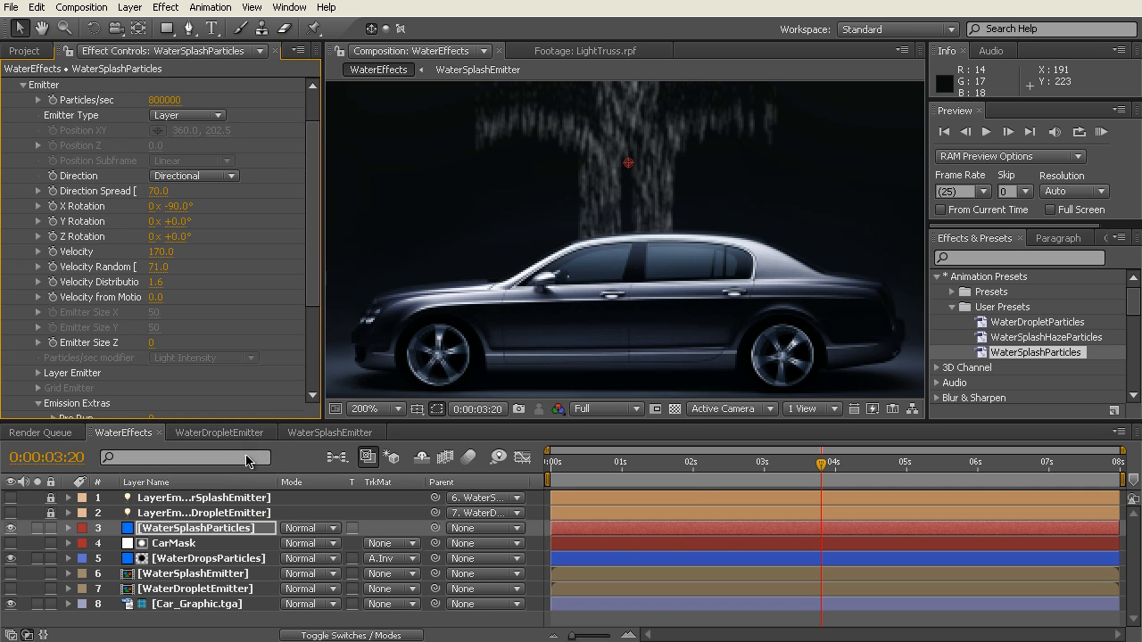
left_click(37, 529)
left_click_drag(704, 466, 728, 466)
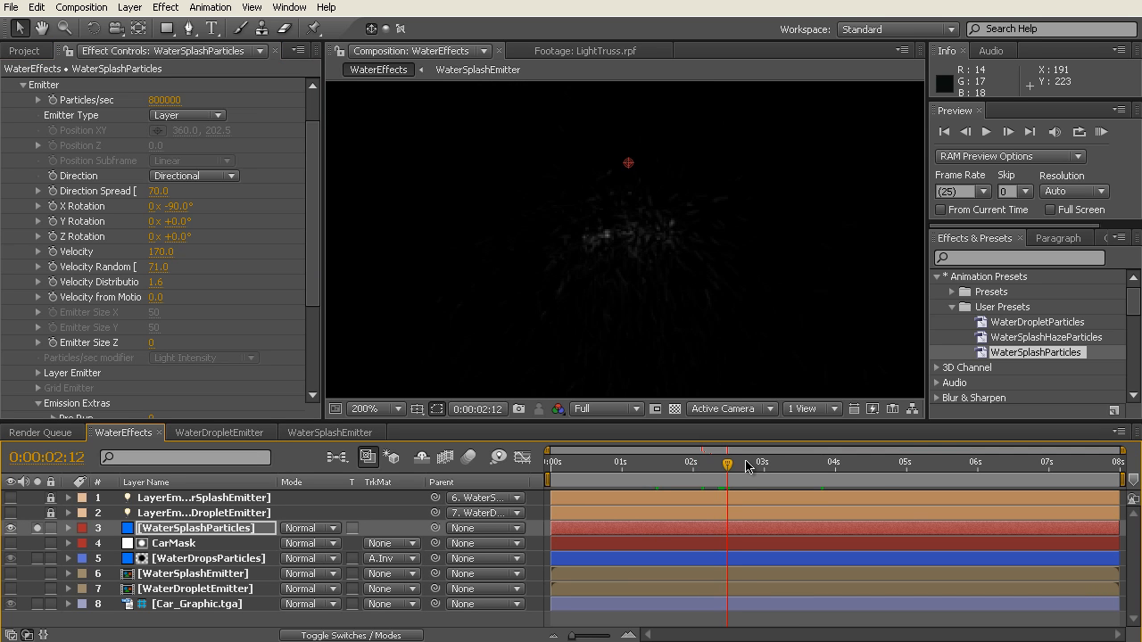
Step: Duplicate the CarMask layer and place the copy directly above WaterSplashParticles
left_click(174, 543)
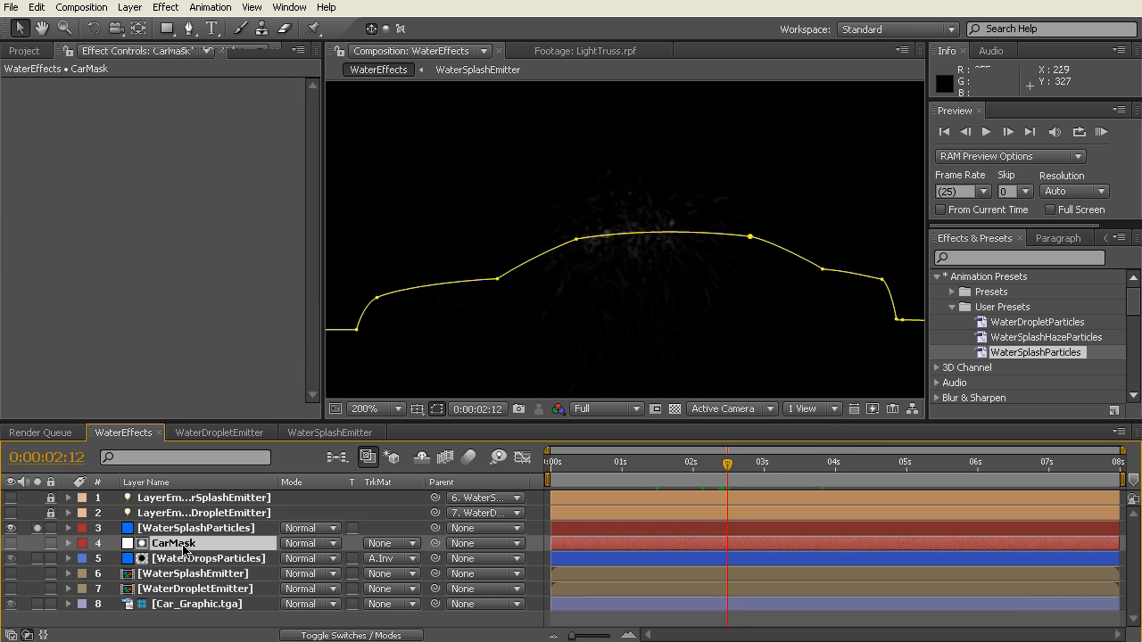
key("ctrl+d")
left_click_drag(195, 548, 198, 528)
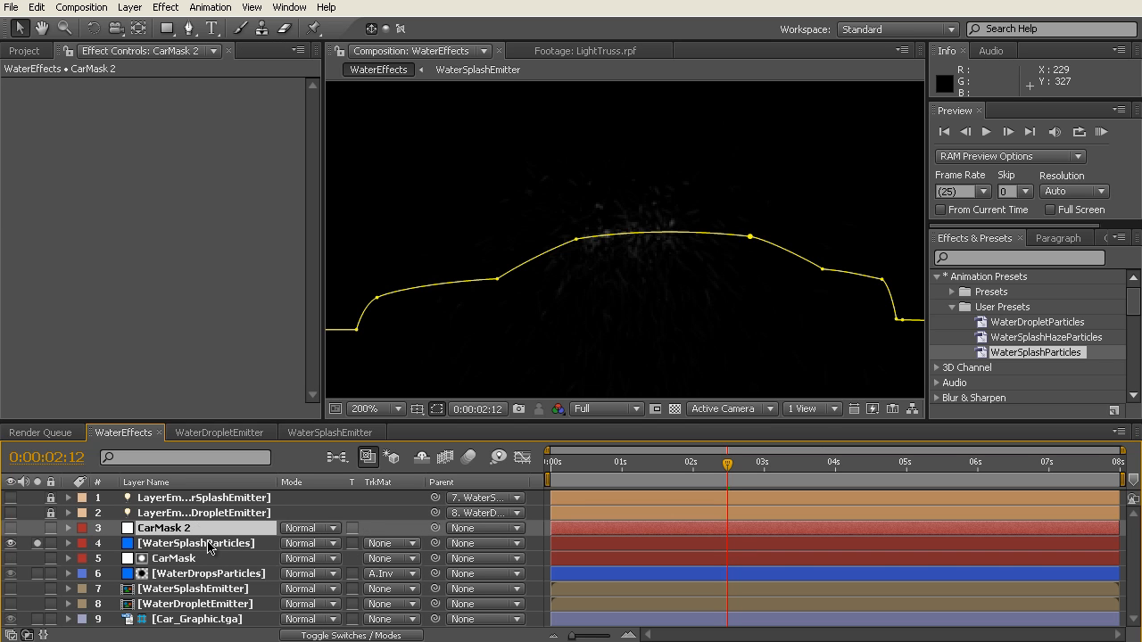
Step: Set WaterSplashParticles' track matte to Alpha Inverted Matte "CarMask 2" and solo Car_Graphic.tga with it, viewing the result at 0:00:02:17
left_click(207, 546)
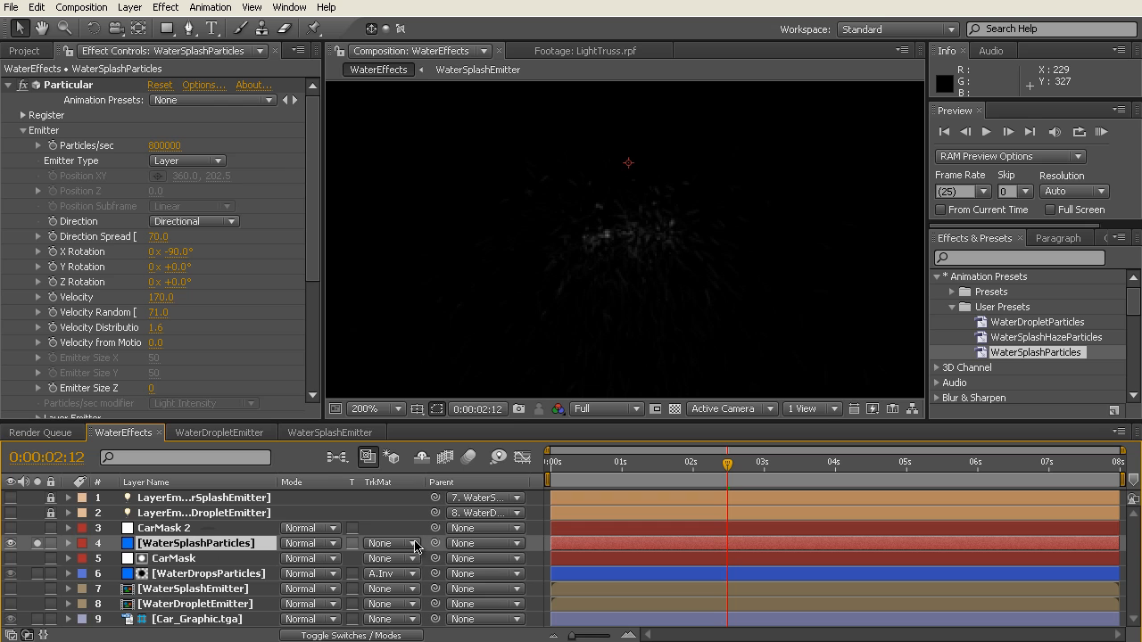
left_click(415, 546)
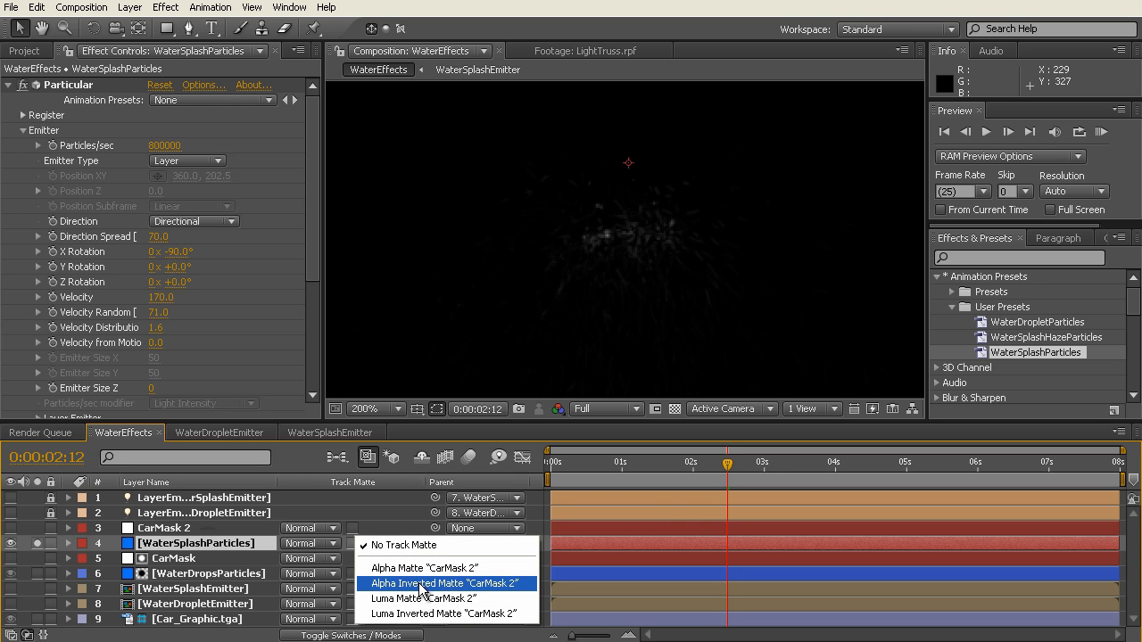
left_click(421, 585)
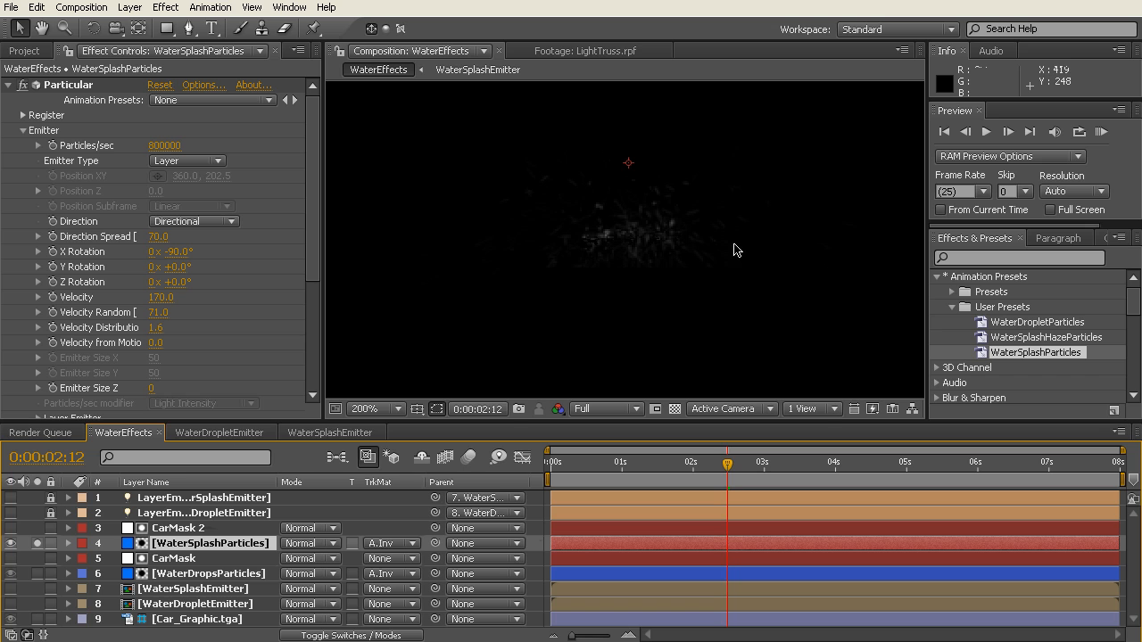
left_click(36, 619)
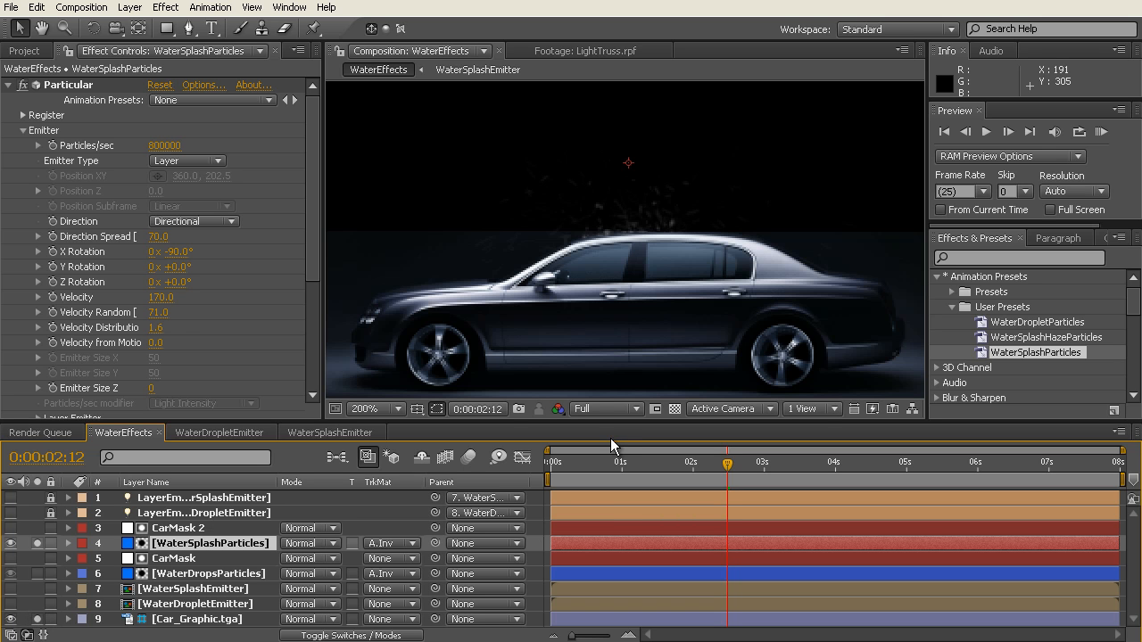
mouse_move(730, 464)
left_mouse_down()
mouse_move(659, 465)
mouse_move(789, 467)
mouse_move(742, 467)
left_mouse_up()
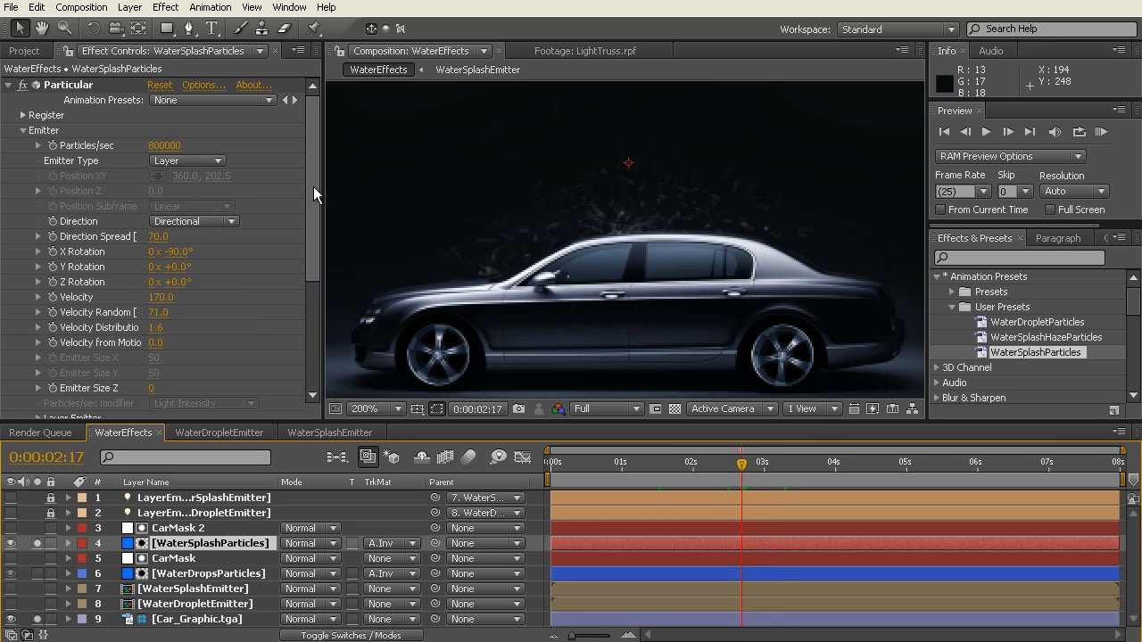
Step: Keep the splash emitter's Direction on Directional and try Direction Spread values of 60 and 0
mouse_move(313, 187)
left_mouse_down()
mouse_move(315, 200)
mouse_move(314, 170)
mouse_move(318, 188)
left_mouse_up()
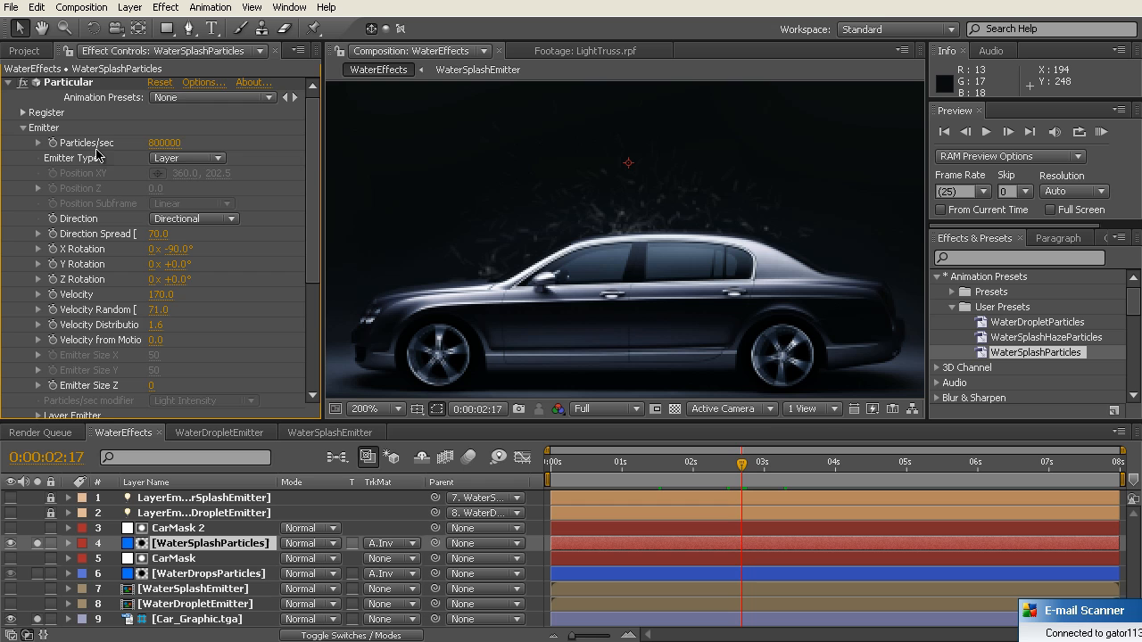
left_click_drag(312, 163, 313, 177)
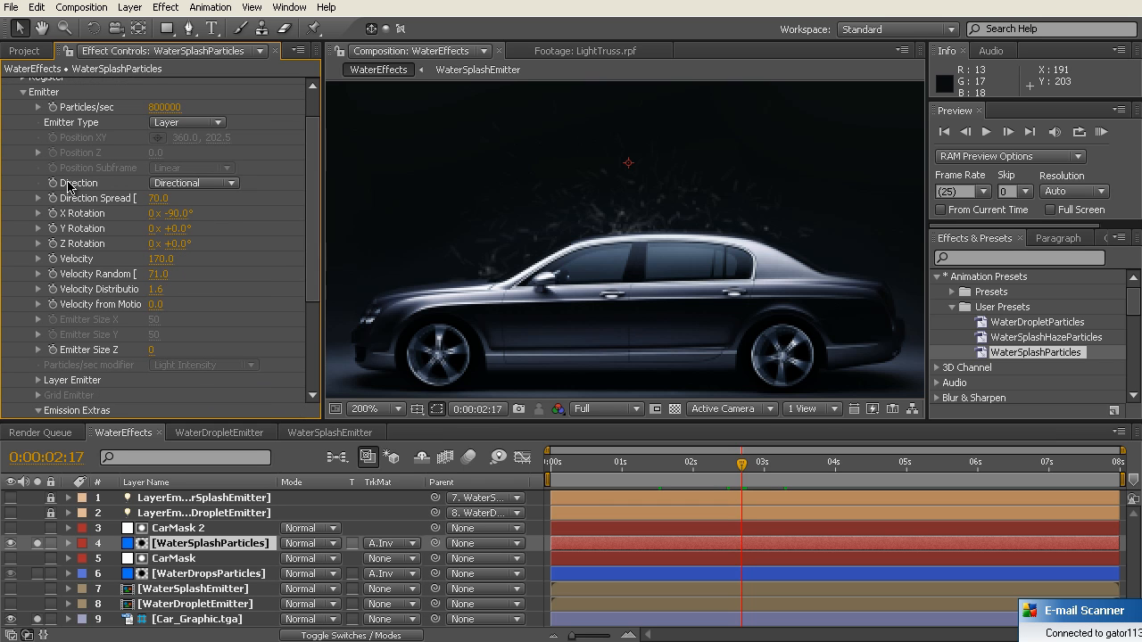
left_click(233, 187)
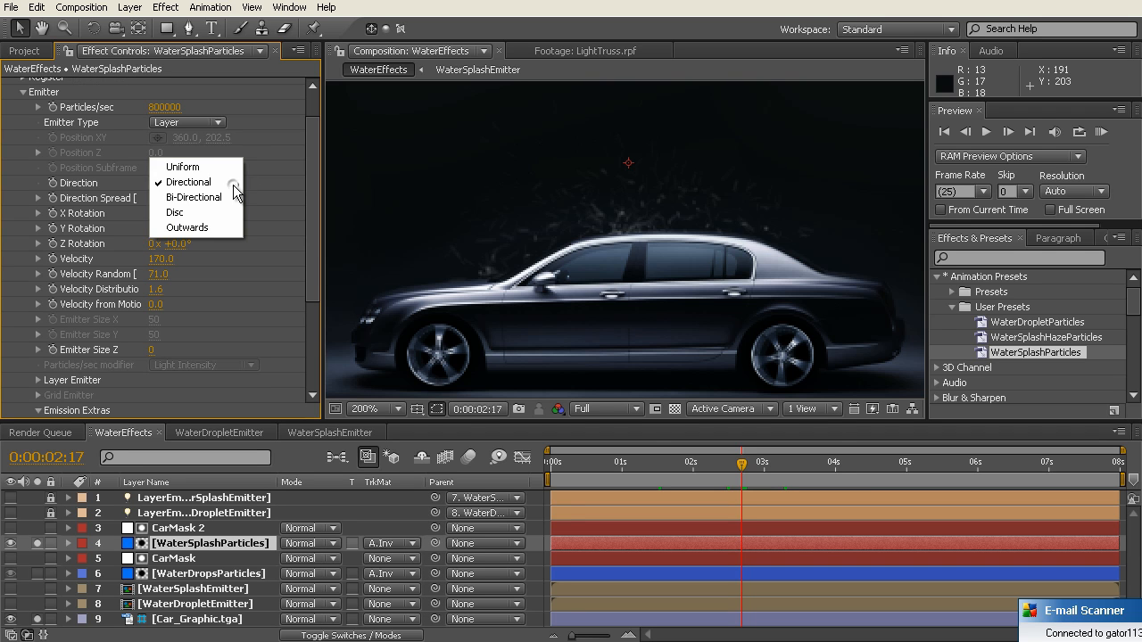
left_click(223, 183)
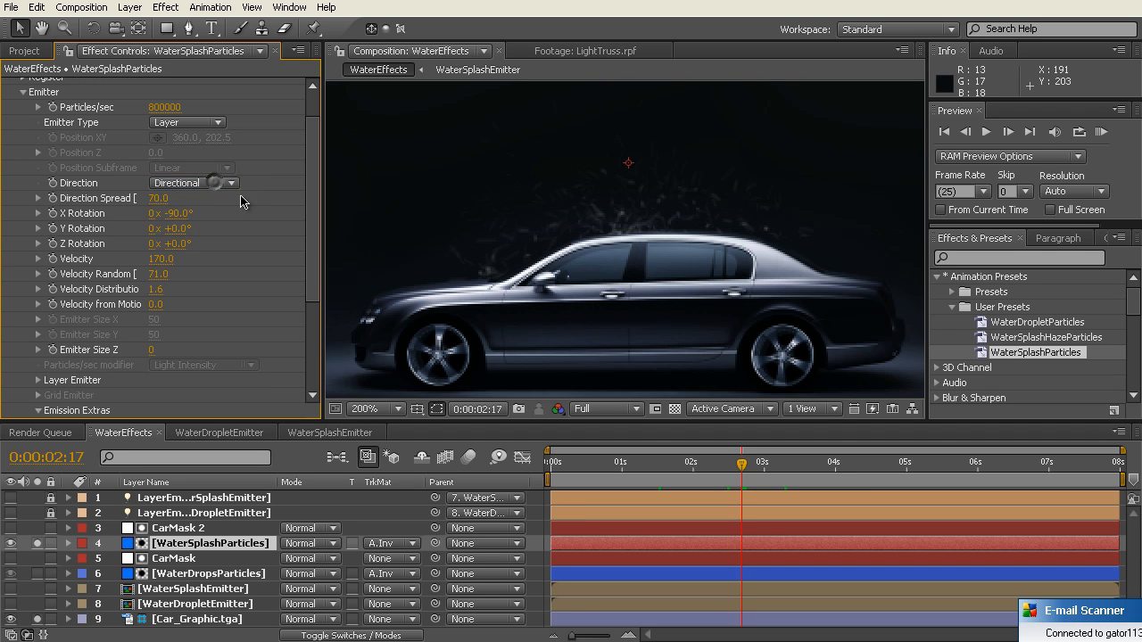
left_click(158, 200)
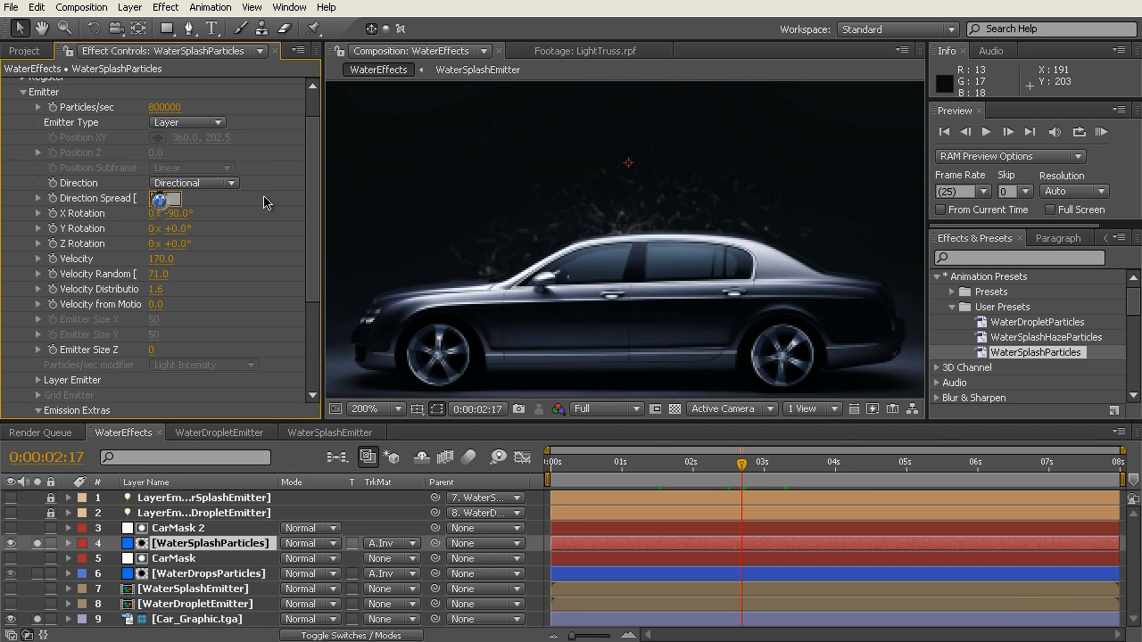
type("60")
key("Return")
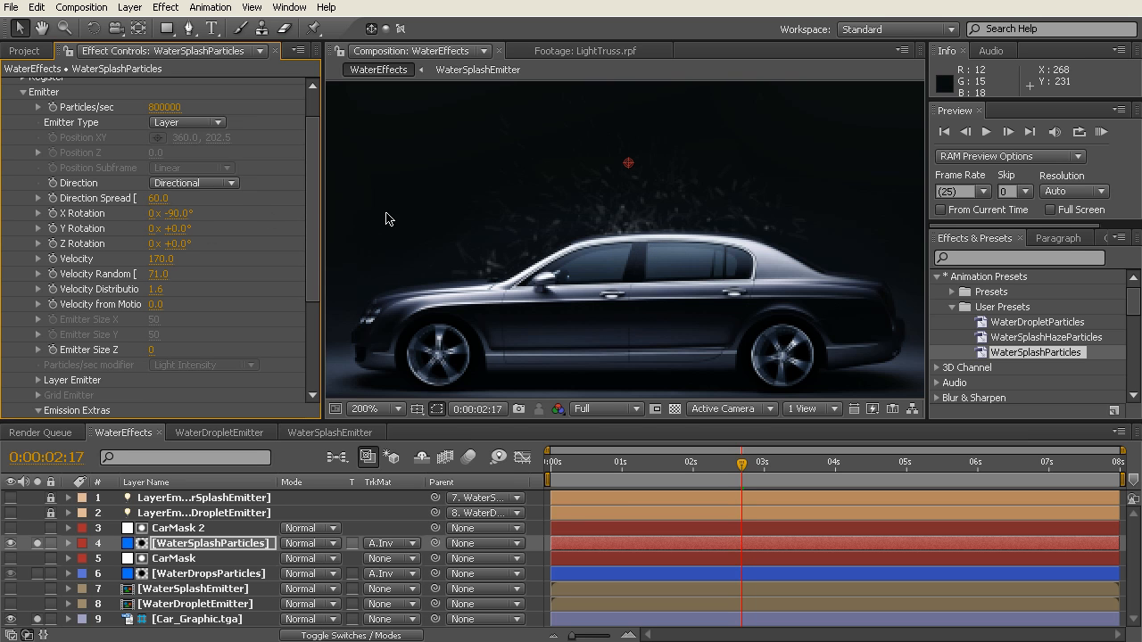
left_click(158, 198)
type("0")
key("Return")
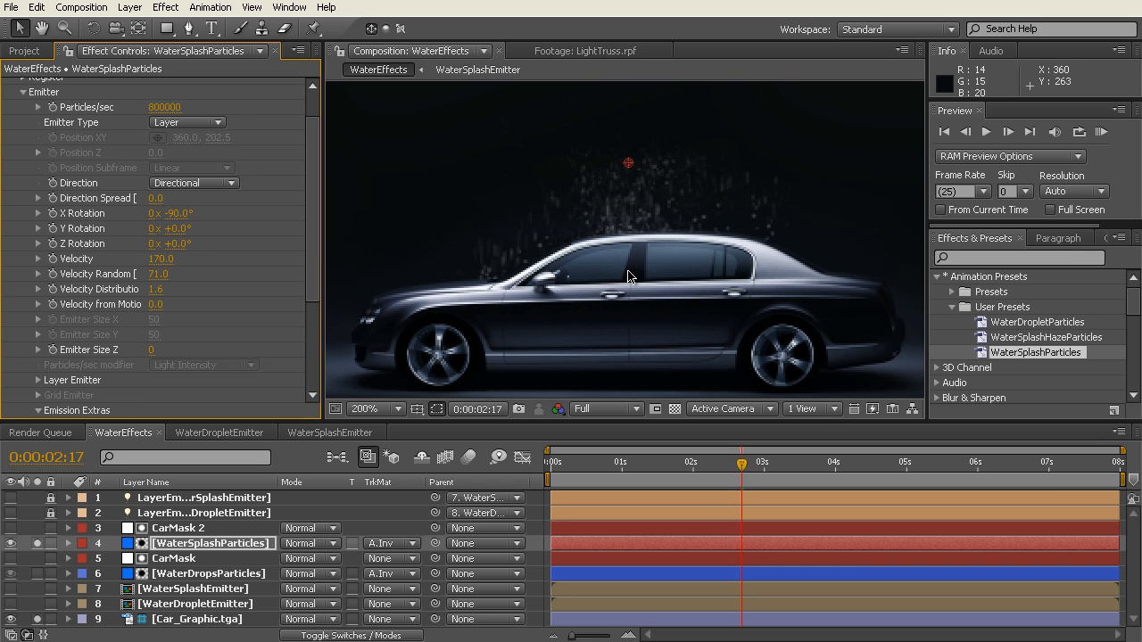
Step: Set the splash emitter's Direction Spread to 50
left_click(151, 198)
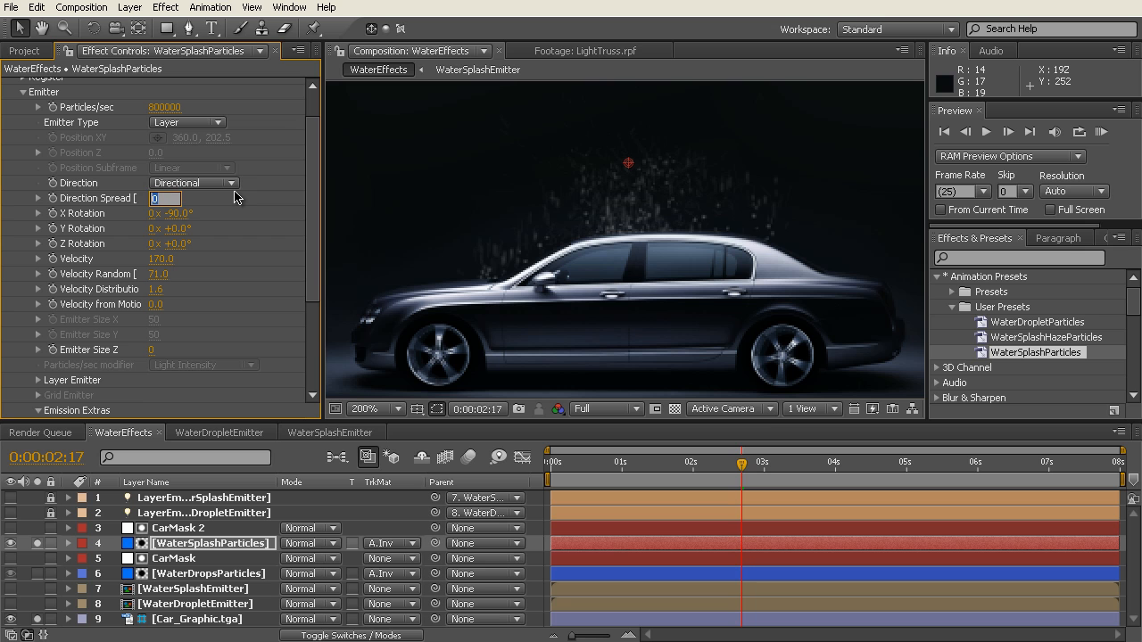
type("50")
key("Return")
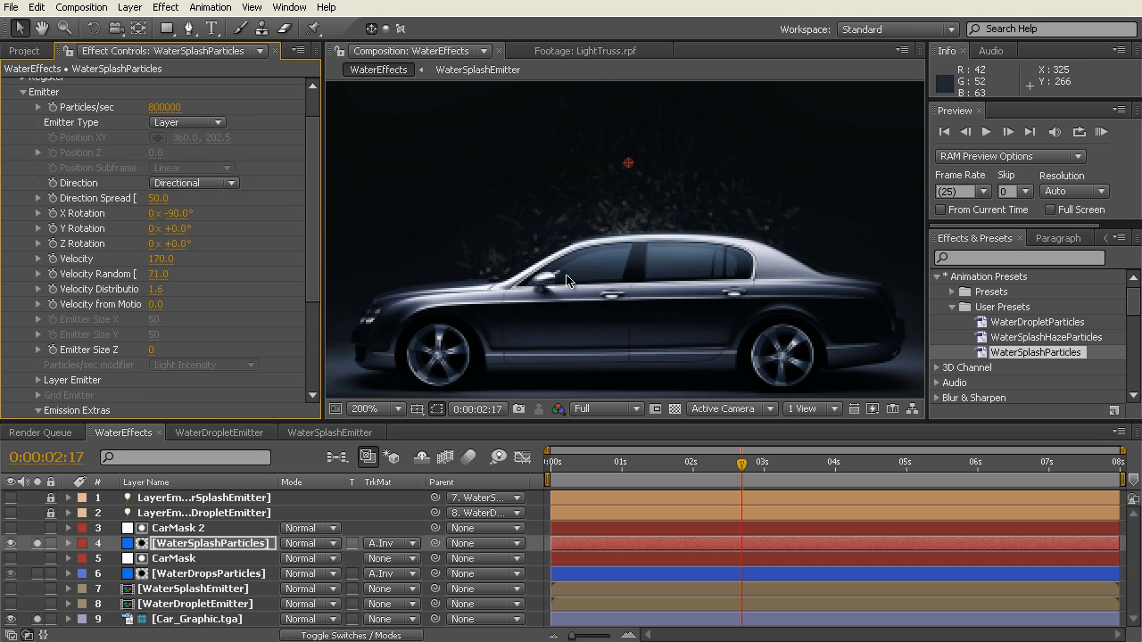
Step: Examine the splash emitter's rotation, velocity and Emission Extras settings, plus the basic Particle settings, folding away the unused groups
left_click_drag(314, 184, 313, 225)
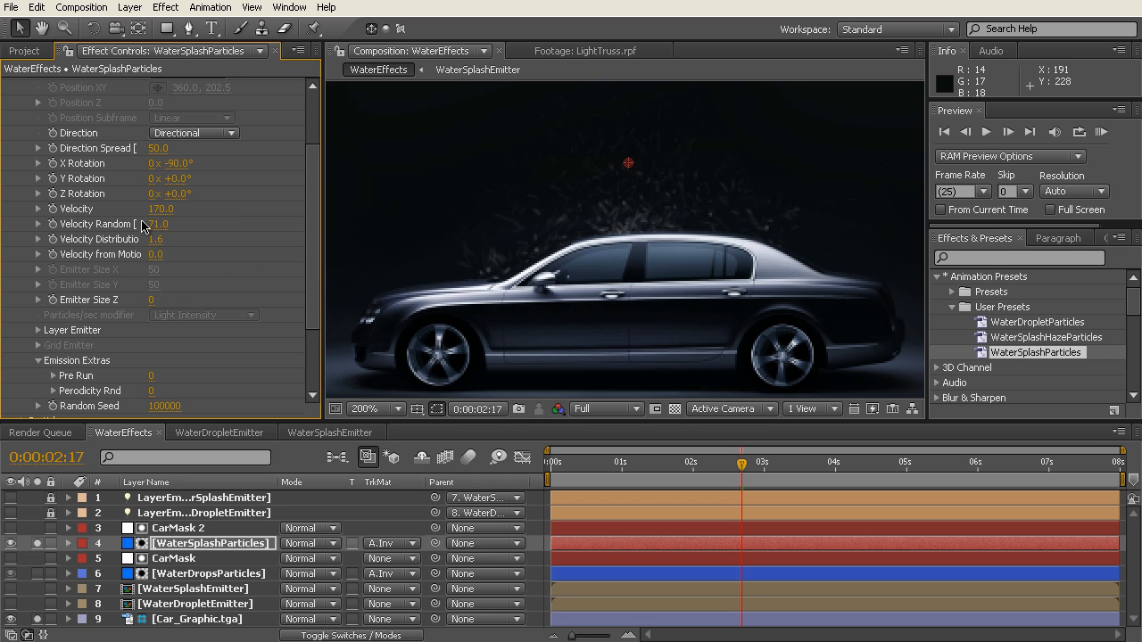
left_click_drag(310, 203, 315, 256)
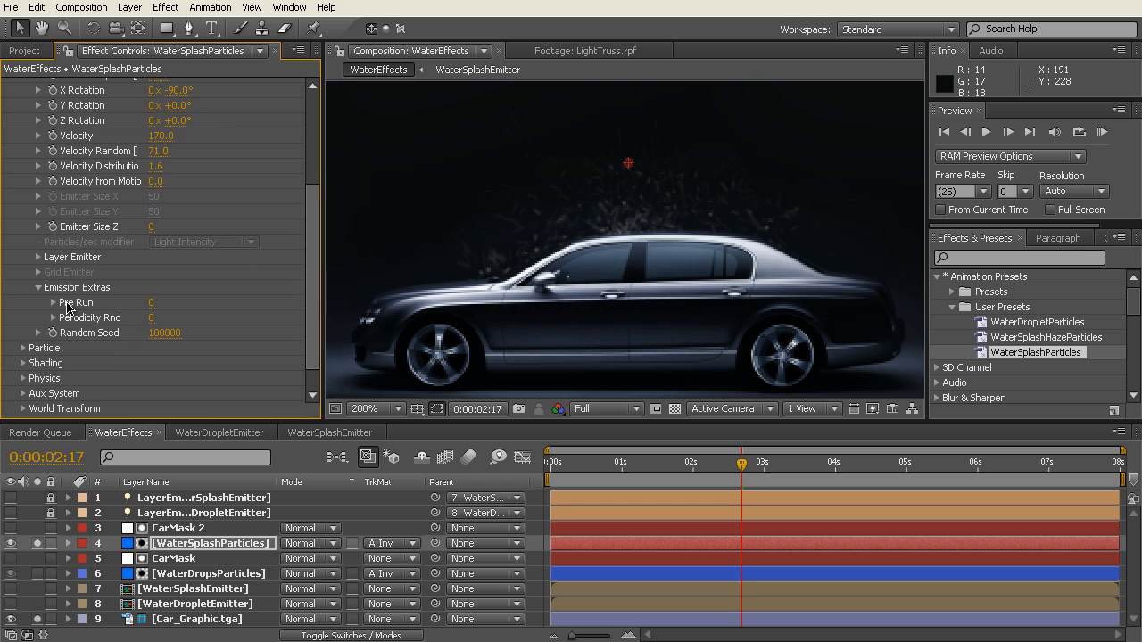
left_click(37, 288)
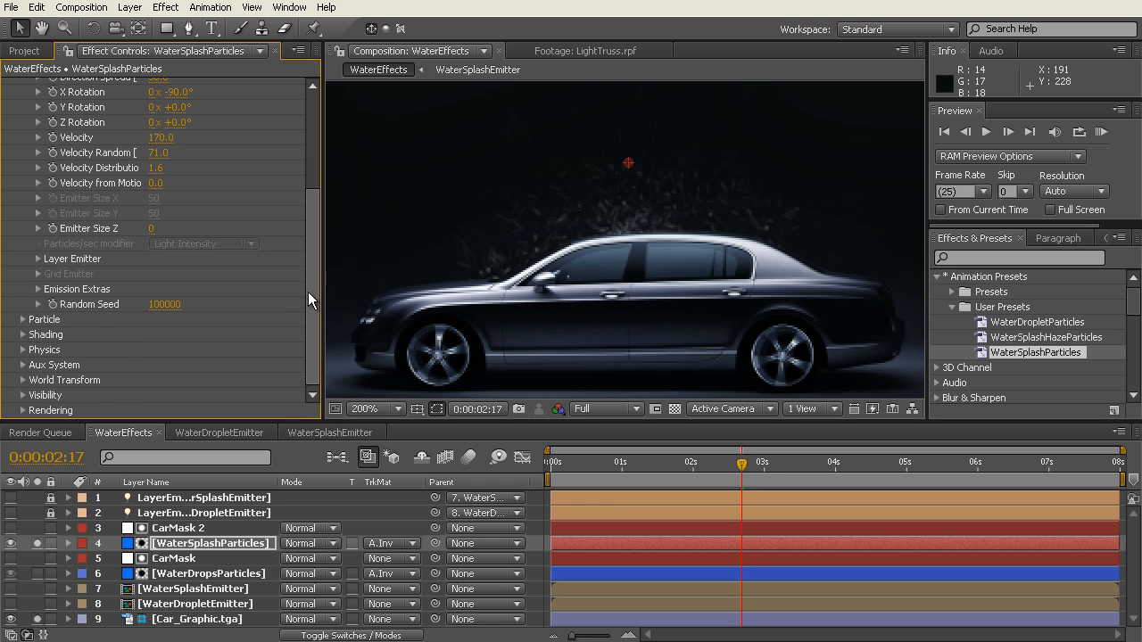
left_click(23, 319)
scroll(36, 322, "down", 5)
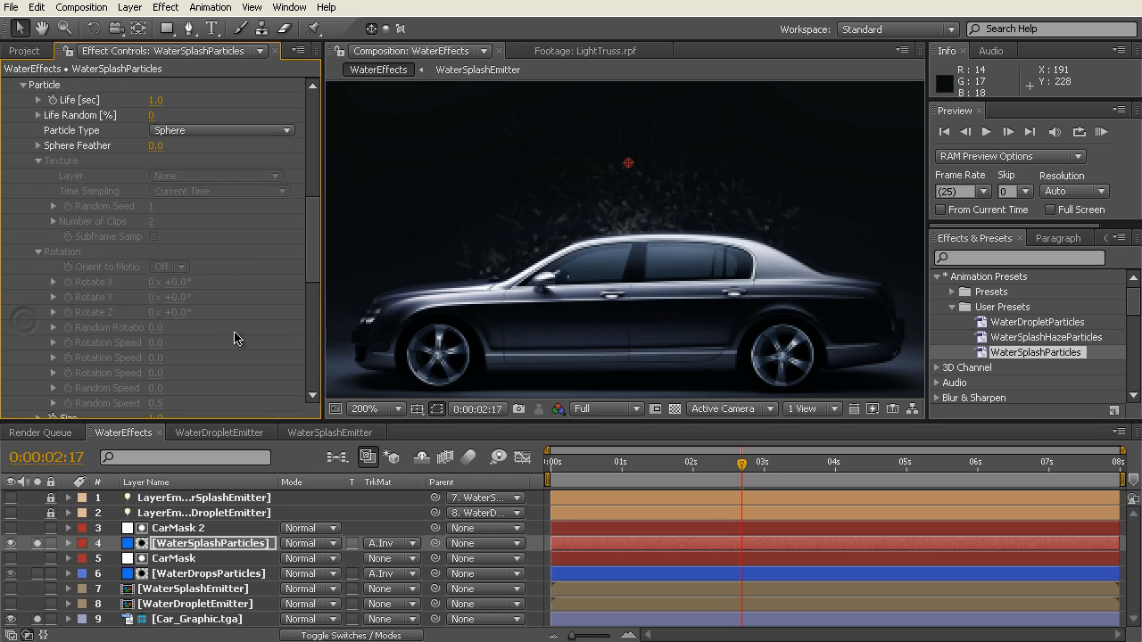
scroll(310, 251, "up", 3)
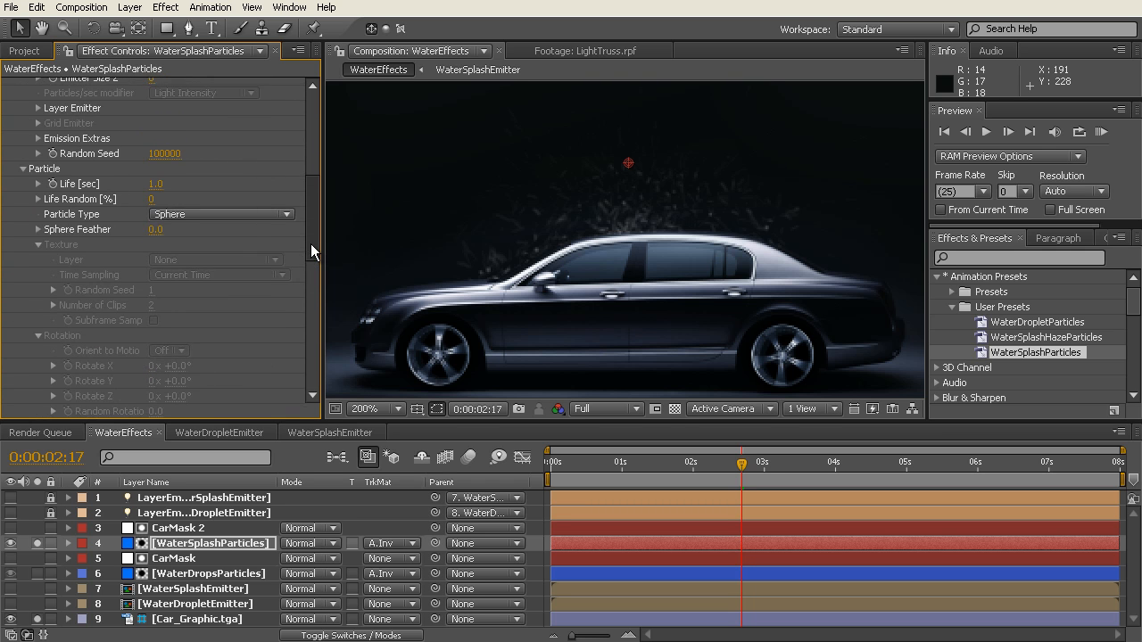
left_click(39, 245)
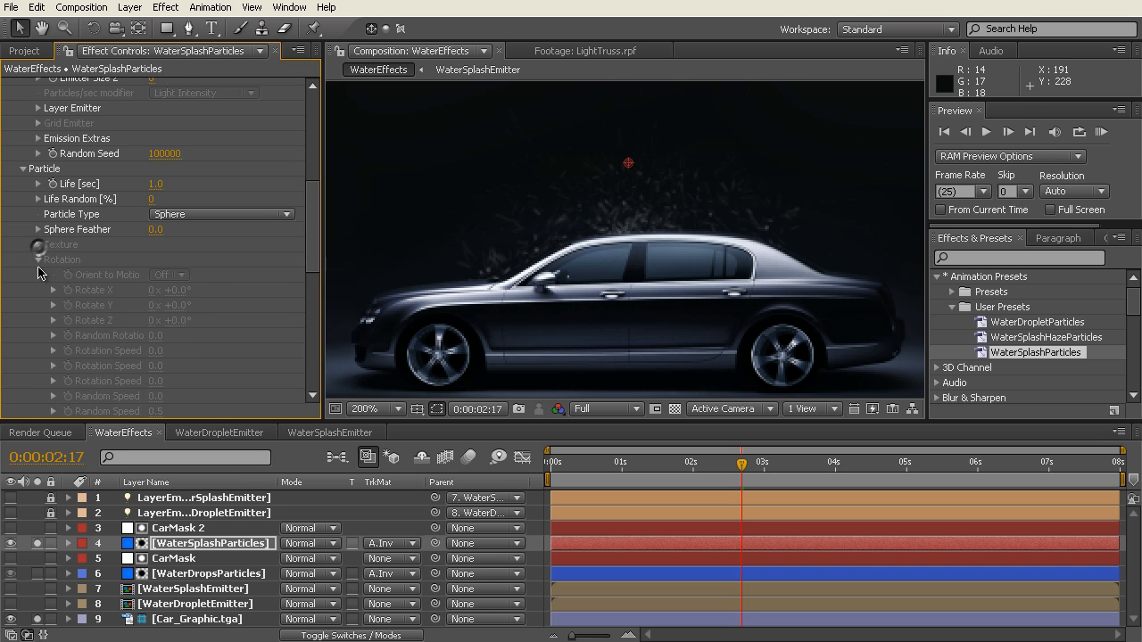
left_click(38, 260)
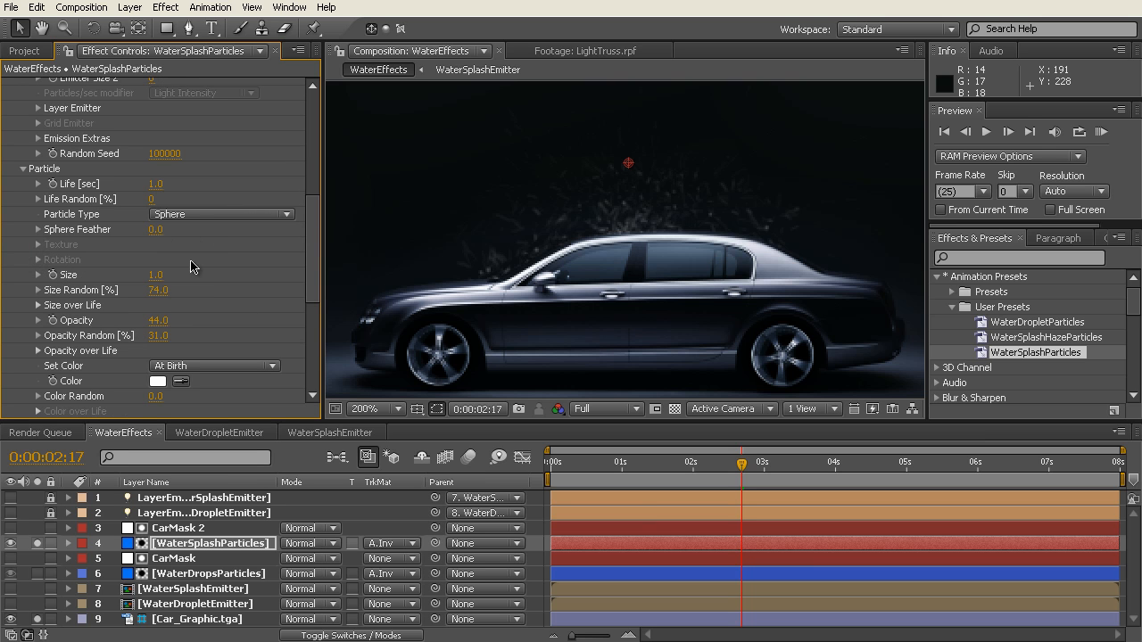
Step: Examine the splash particles' size and opacity settings, including the Size over Life and Opacity over Life curves
left_click_drag(314, 250, 324, 250)
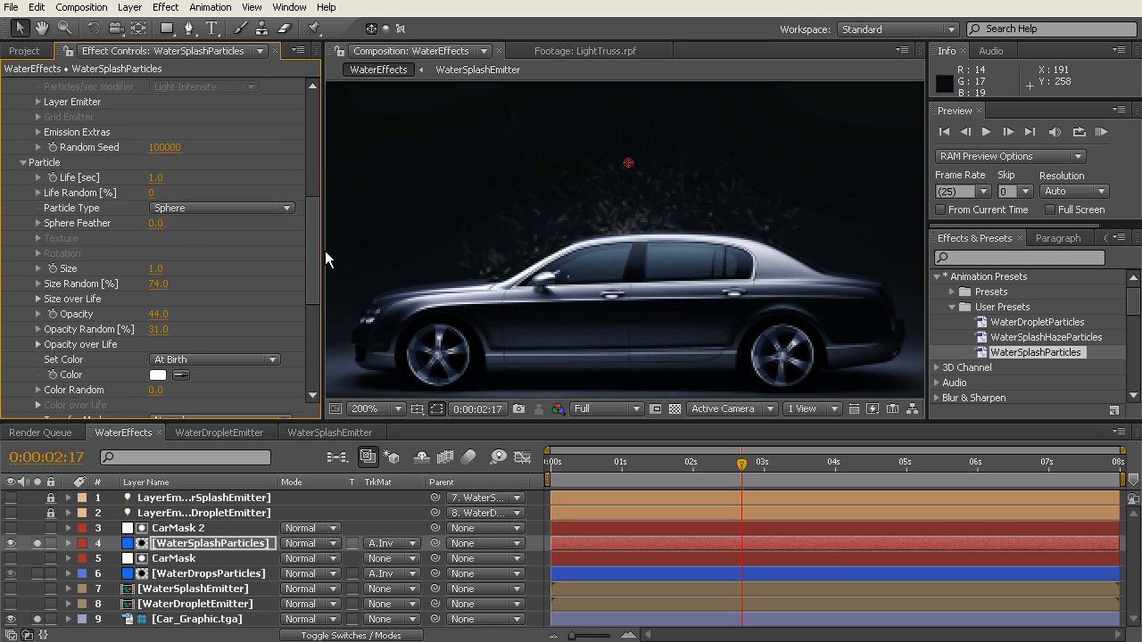
scroll(314, 242, "down", 3)
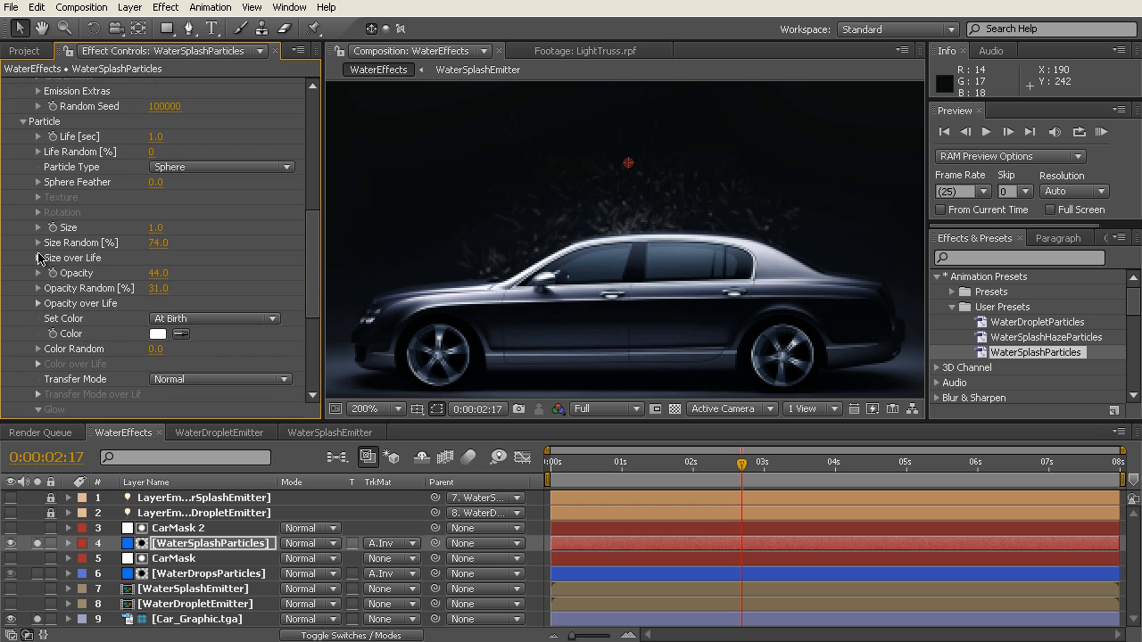
left_click(38, 258)
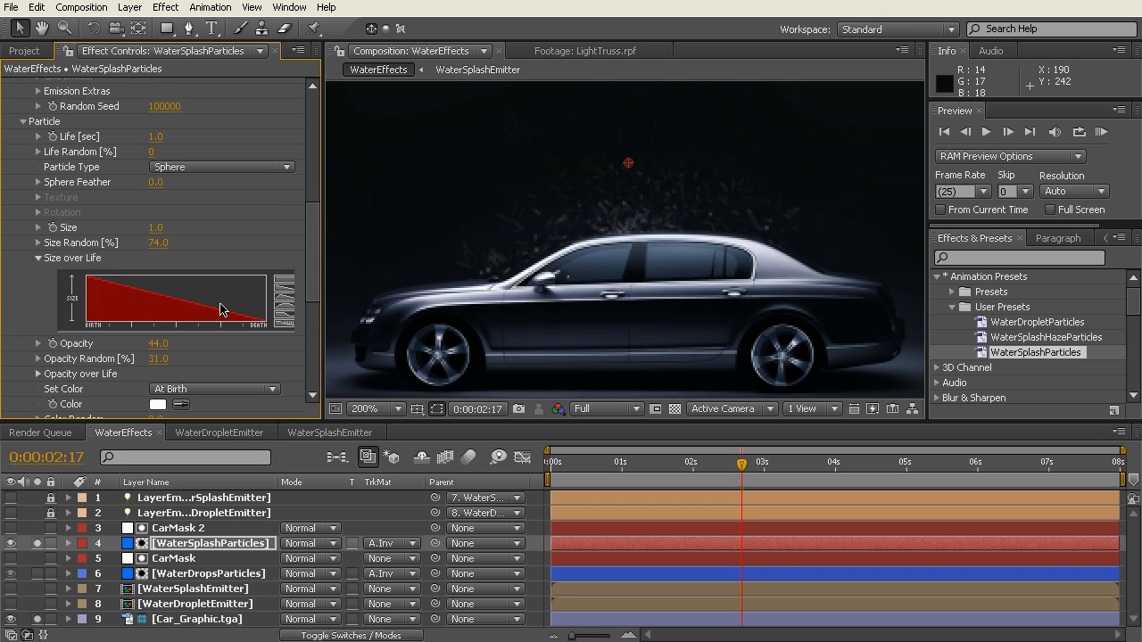
left_click(38, 257)
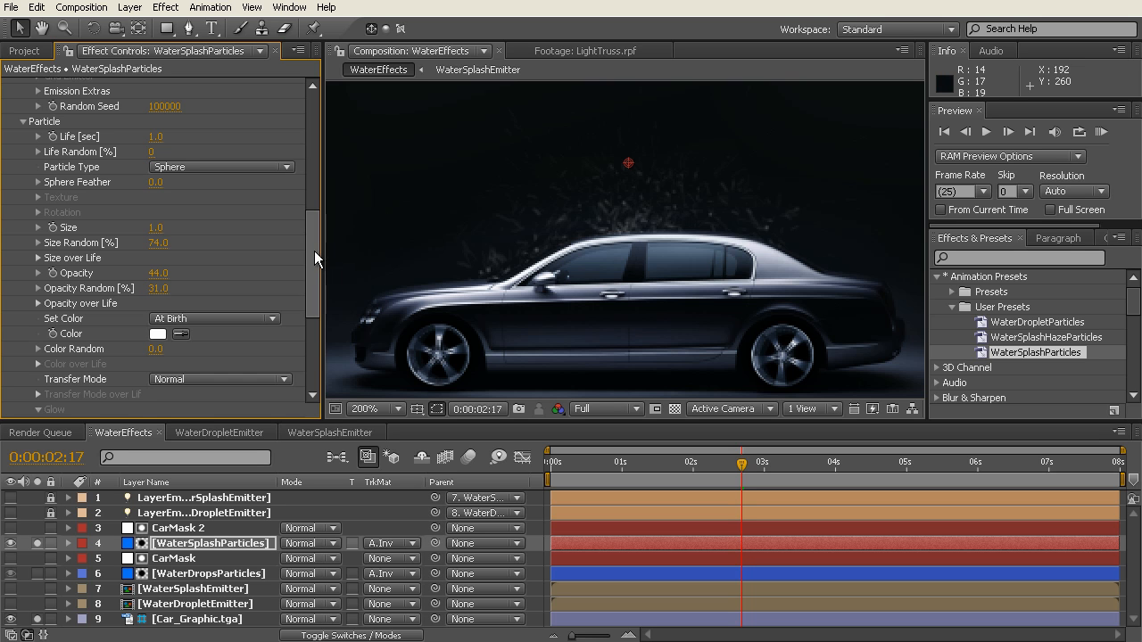
left_click_drag(315, 251, 313, 267)
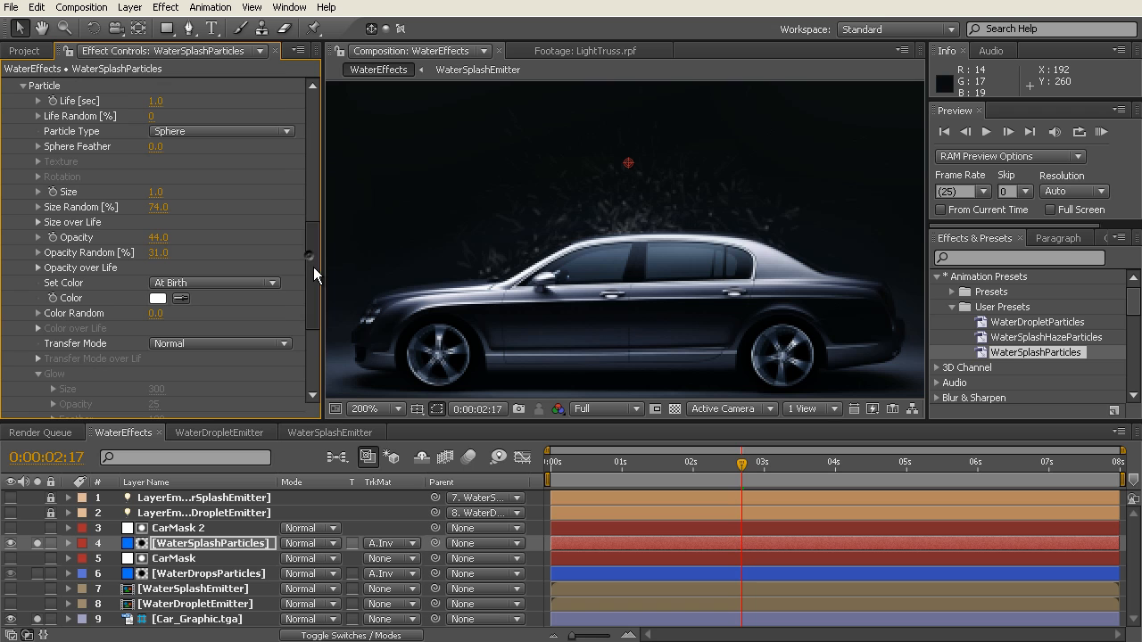
left_click(38, 268)
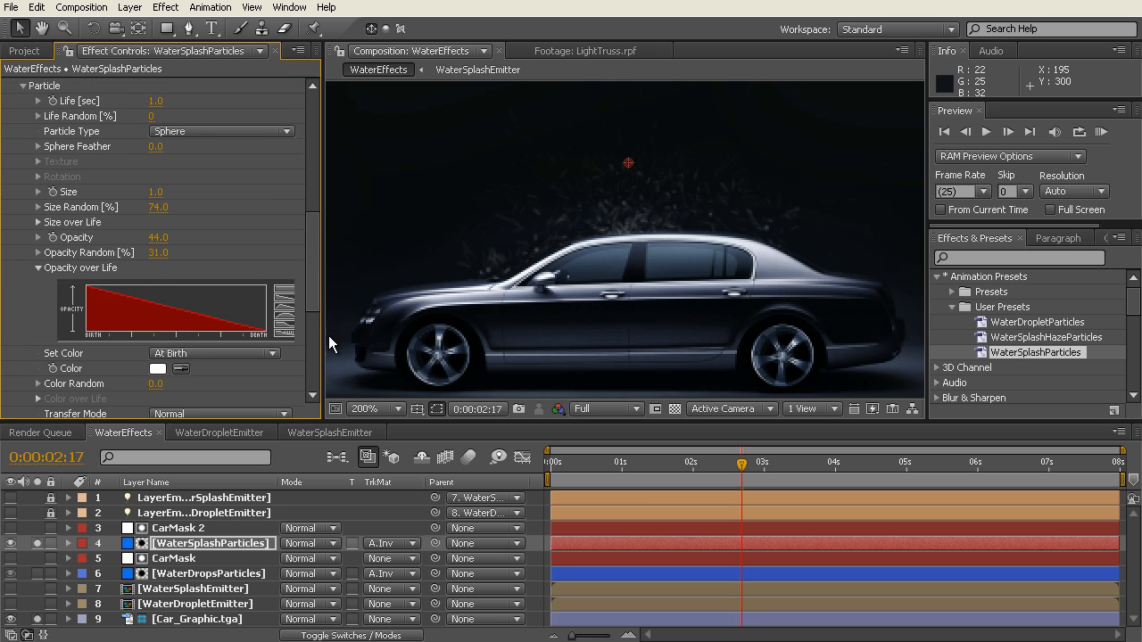
left_click(38, 268)
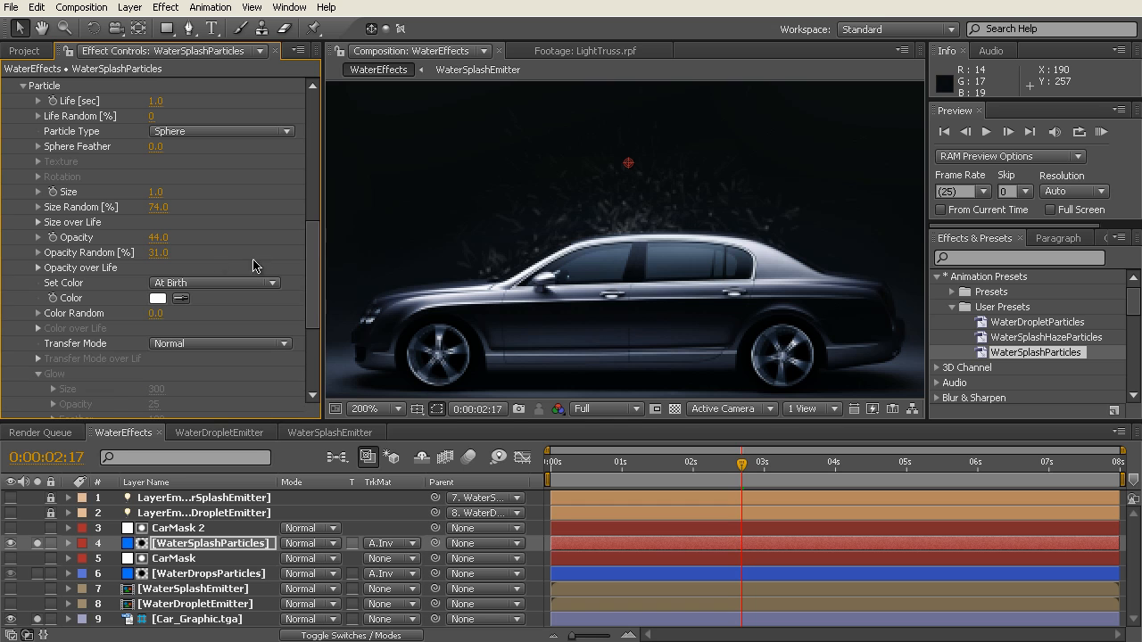
Step: Set the main splash particles' Opacity to 35
left_click(157, 239)
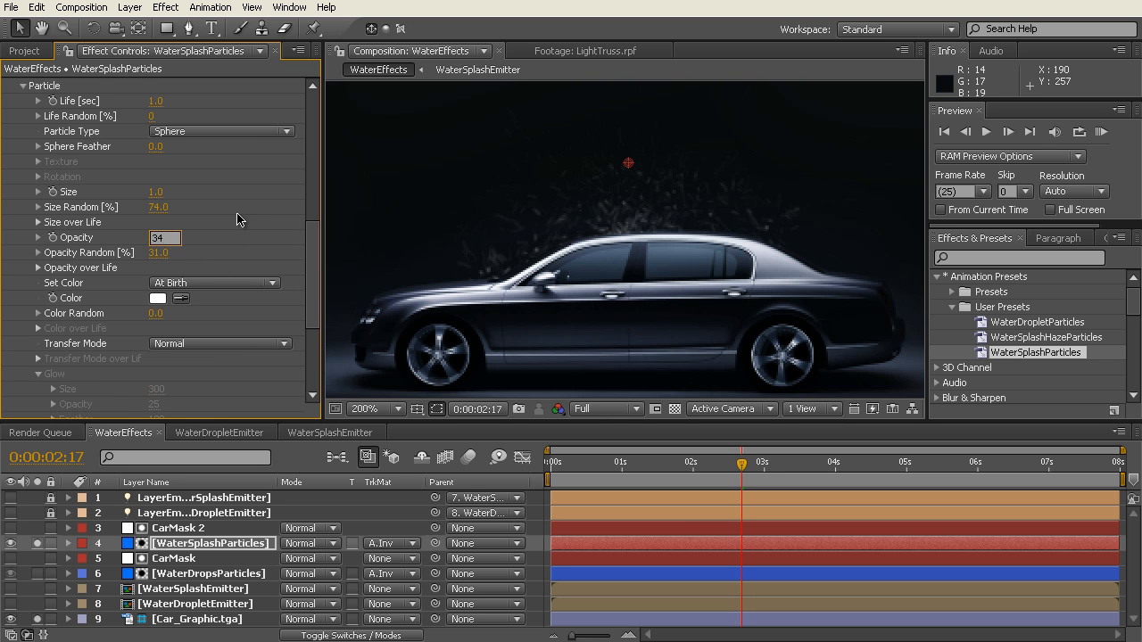
key("Return")
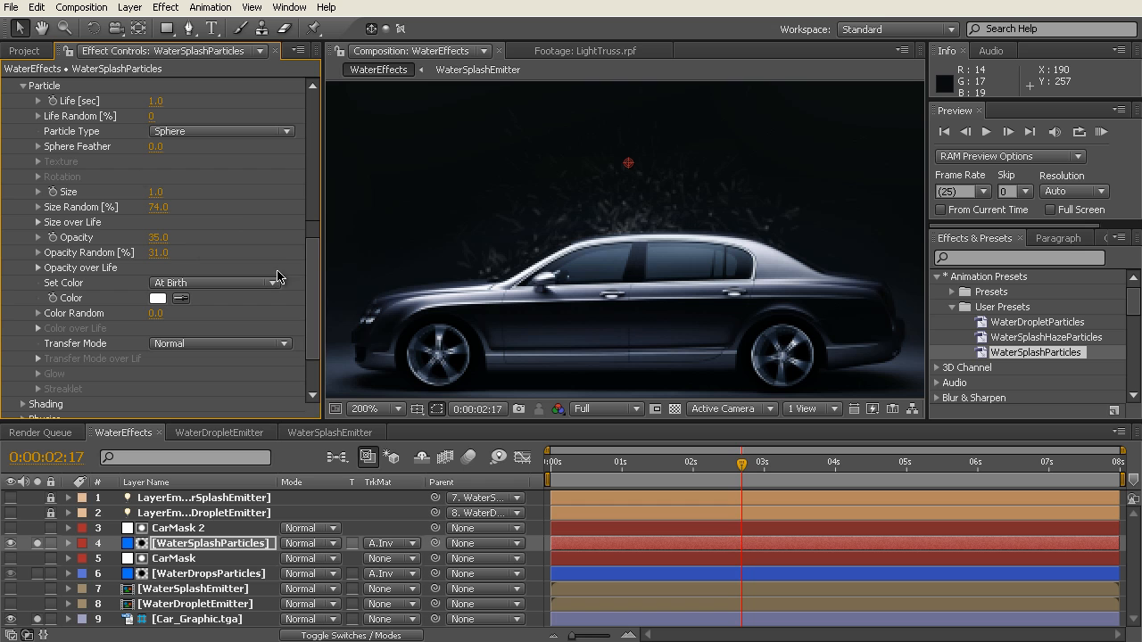
left_click_drag(313, 263, 313, 236)
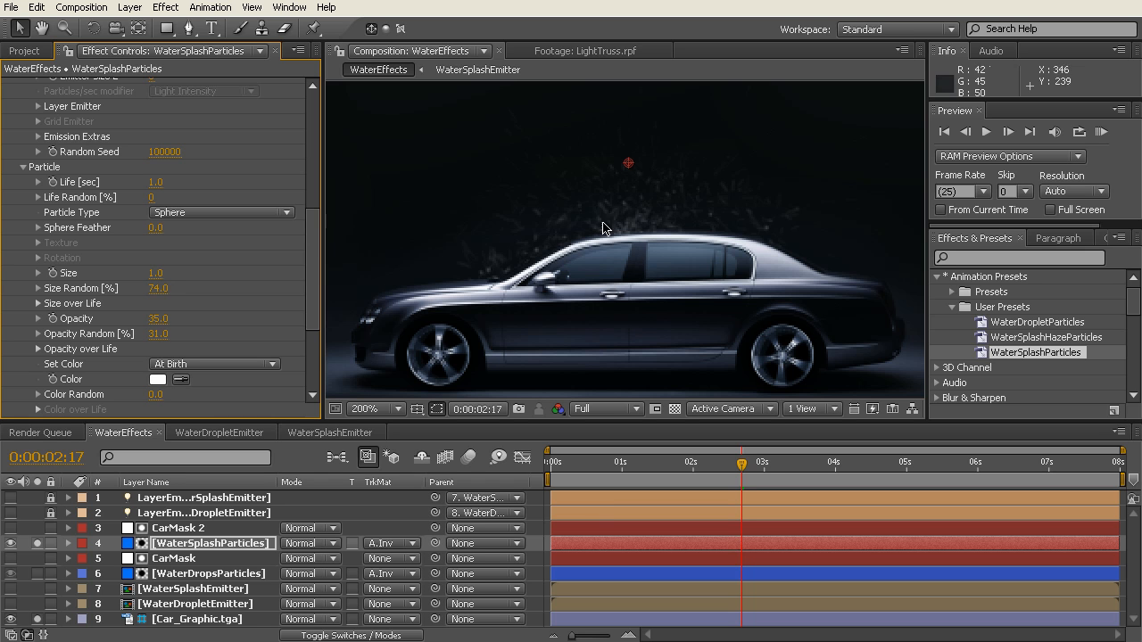
Step: Examine the splash's Physics settings, including Gravity and Air, and view its motion at 0:00:01:08 and 0:00:01:18
left_click_drag(312, 239, 320, 347)
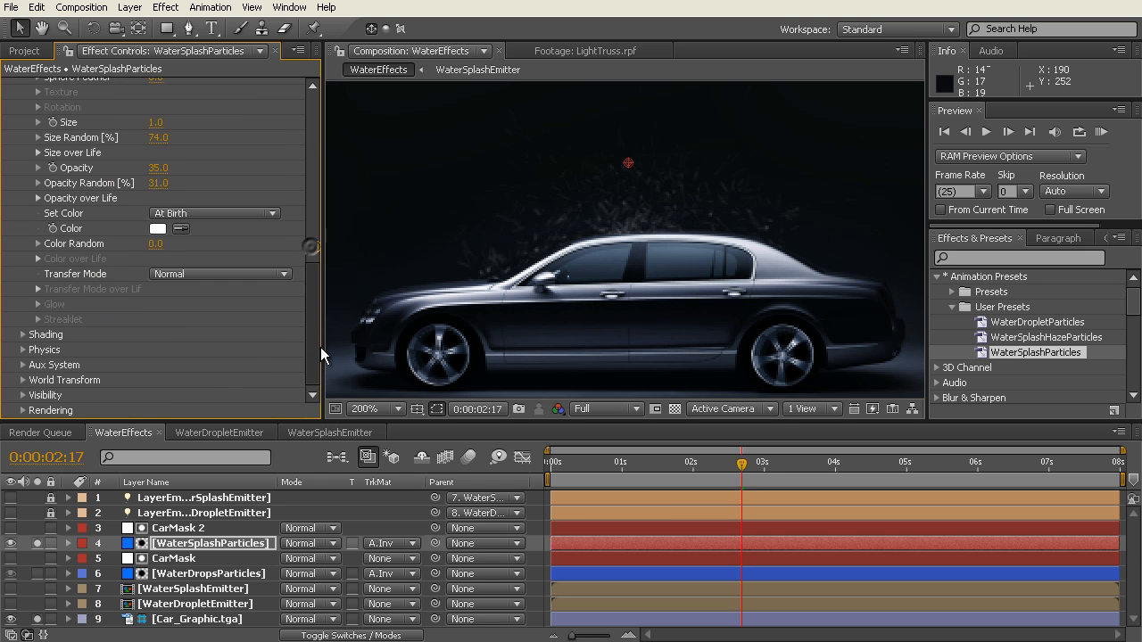
left_click(22, 349)
scroll(24, 354, "down", 5)
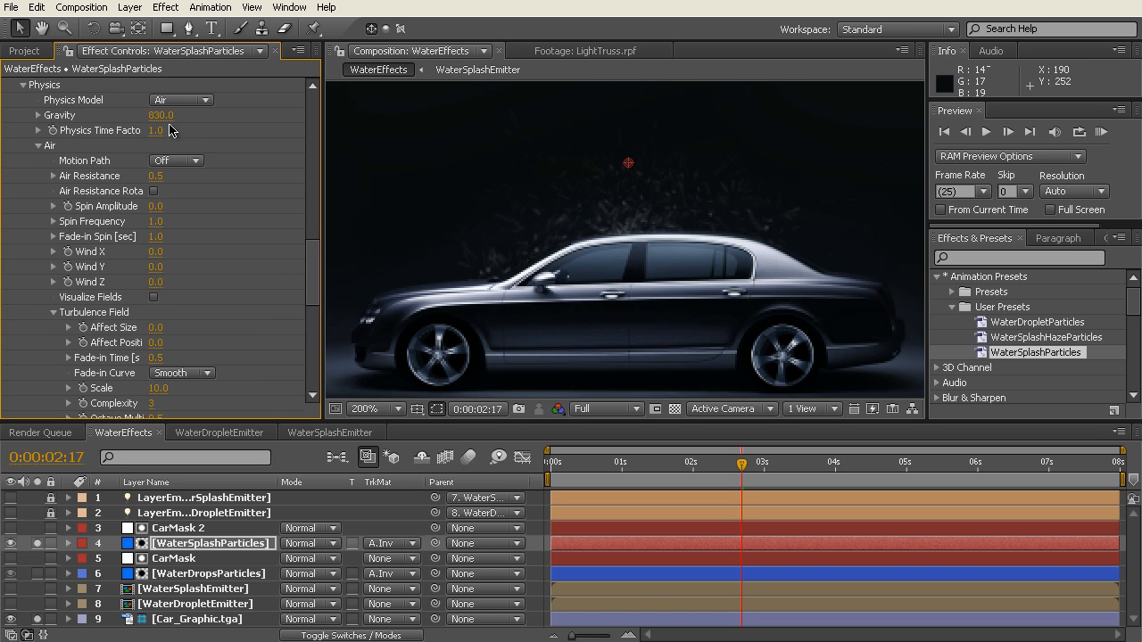
left_click_drag(744, 461, 644, 478)
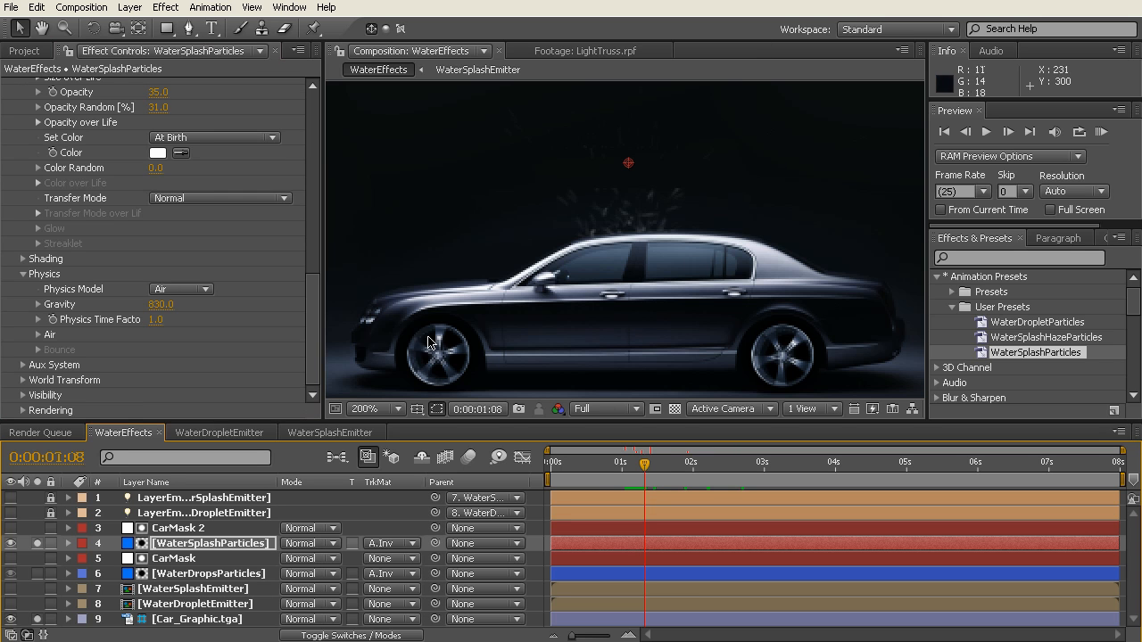
left_click_drag(647, 471, 674, 469)
left_click_drag(314, 313, 312, 395)
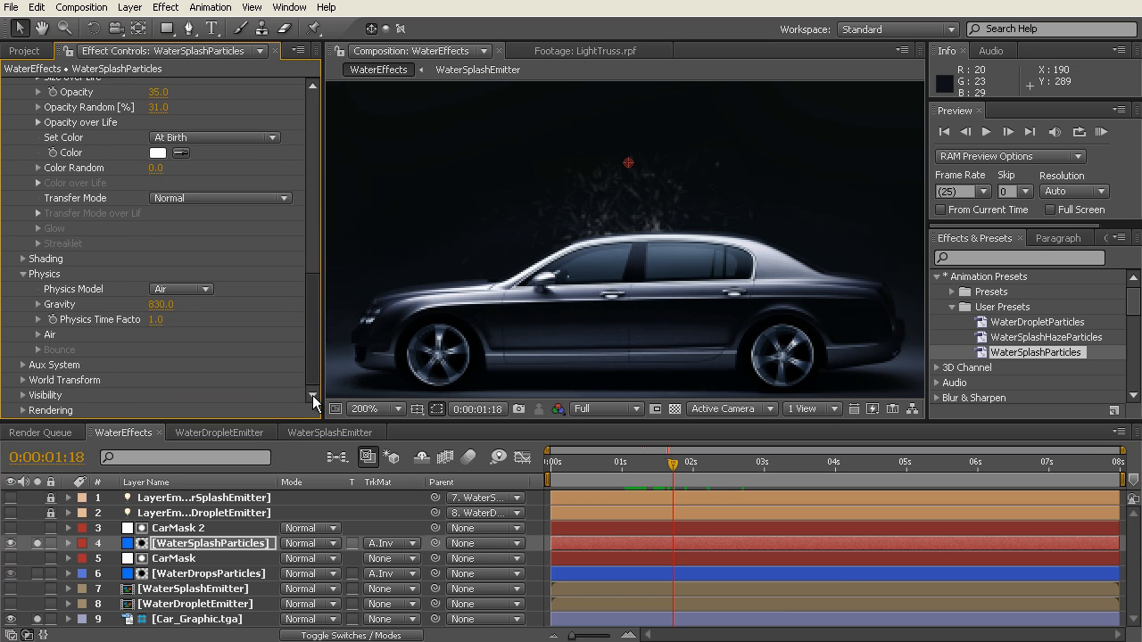
left_click(39, 335)
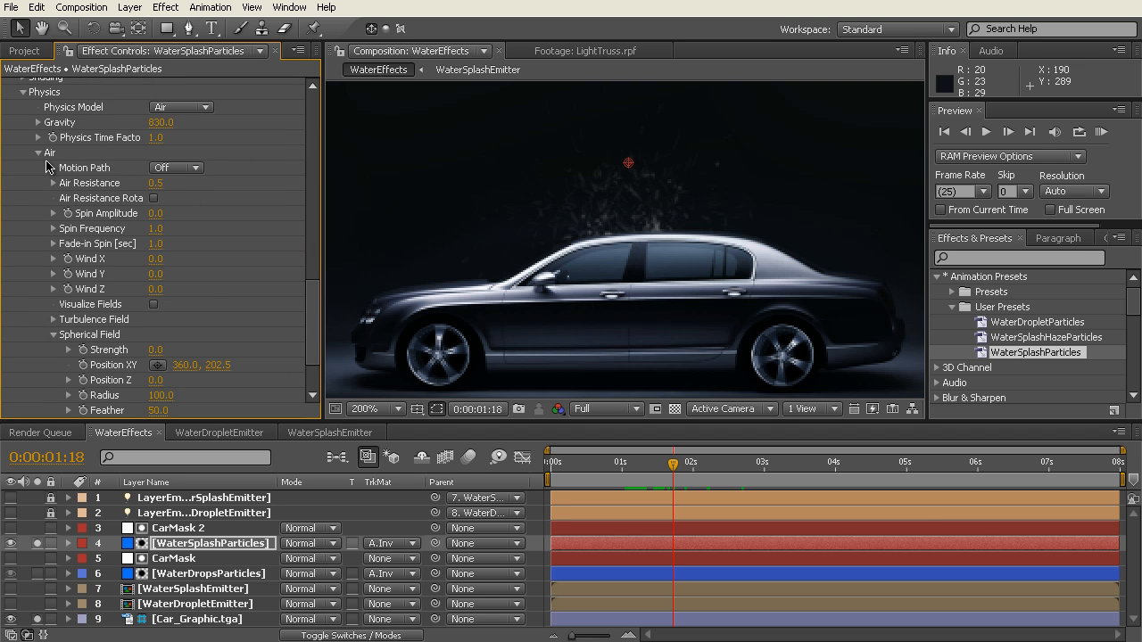
left_click(39, 157)
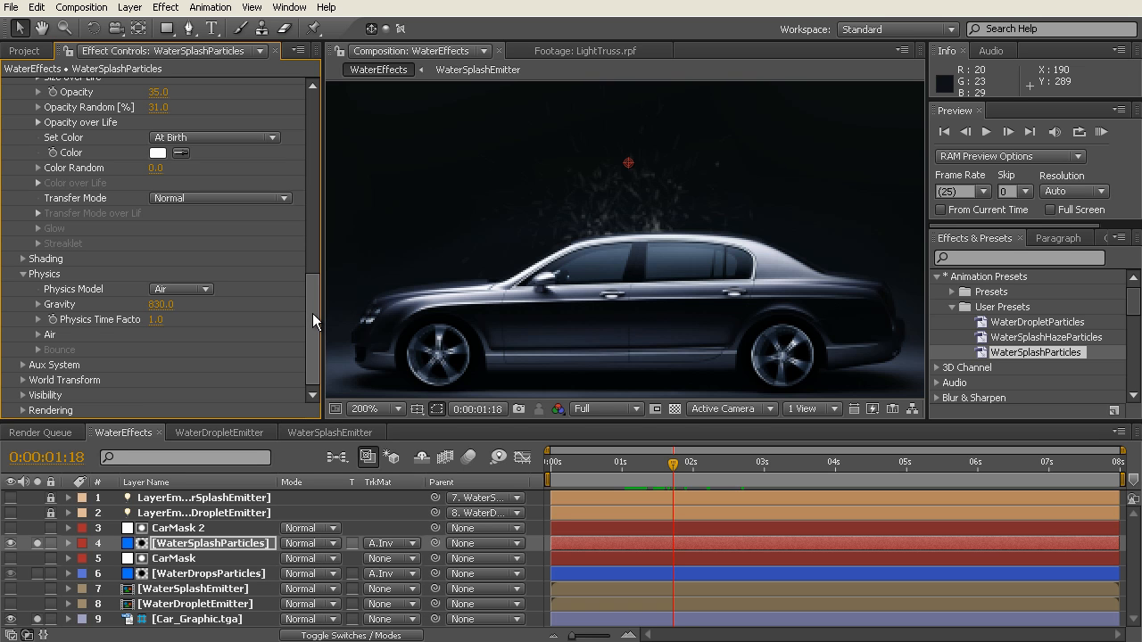
Step: Examine the splash's Aux System settings, including Size over Life, Opacity over Life, Control from Main Particles and Randomness
left_click(23, 364)
scroll(288, 352, "down", 5)
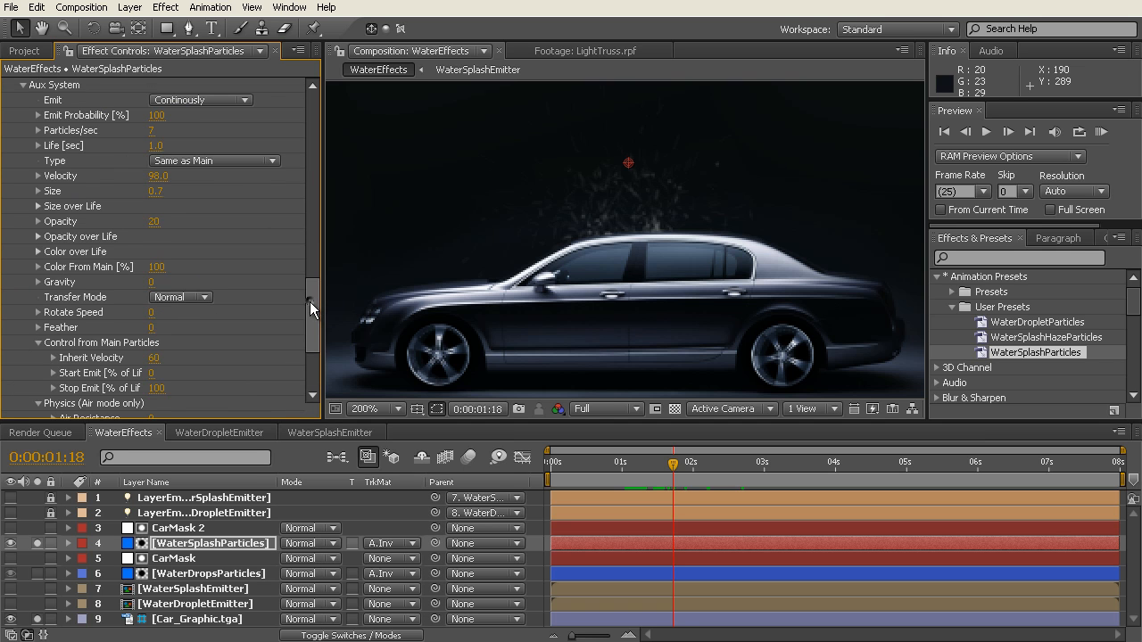
left_click_drag(309, 300, 309, 303)
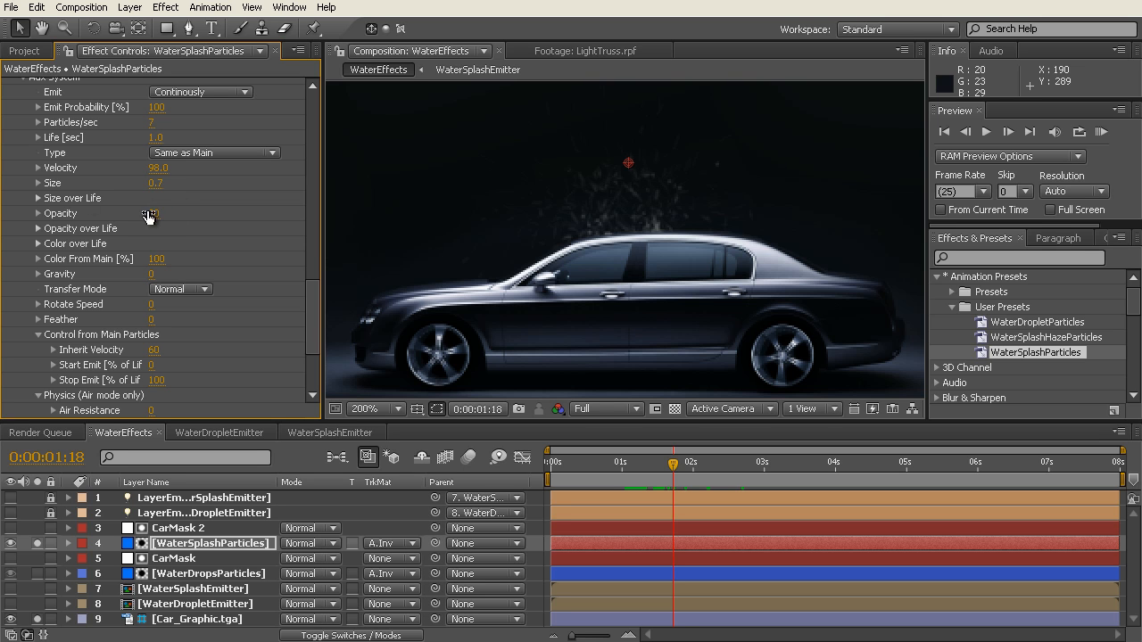
left_click(39, 198)
left_click(38, 199)
left_click(39, 229)
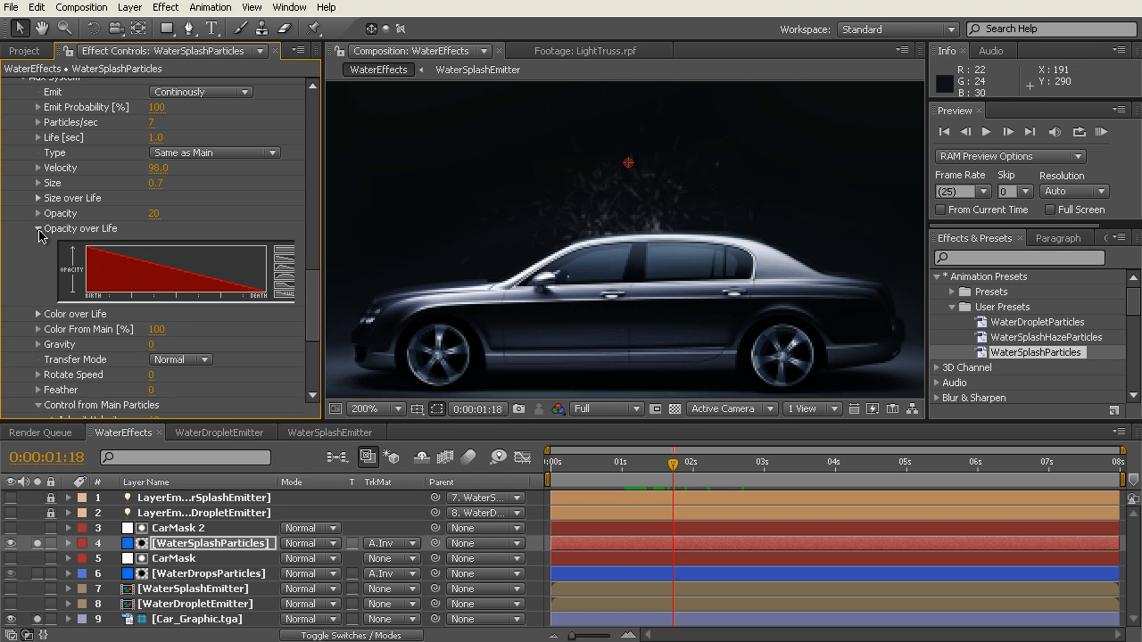
left_click(39, 230)
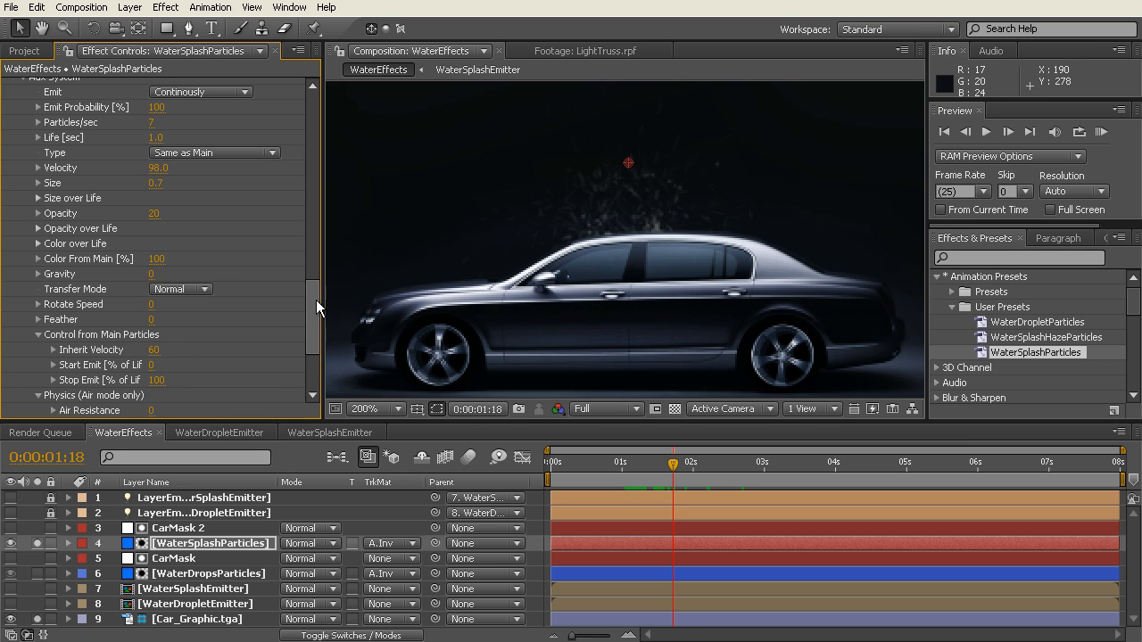
left_click_drag(320, 314, 319, 359)
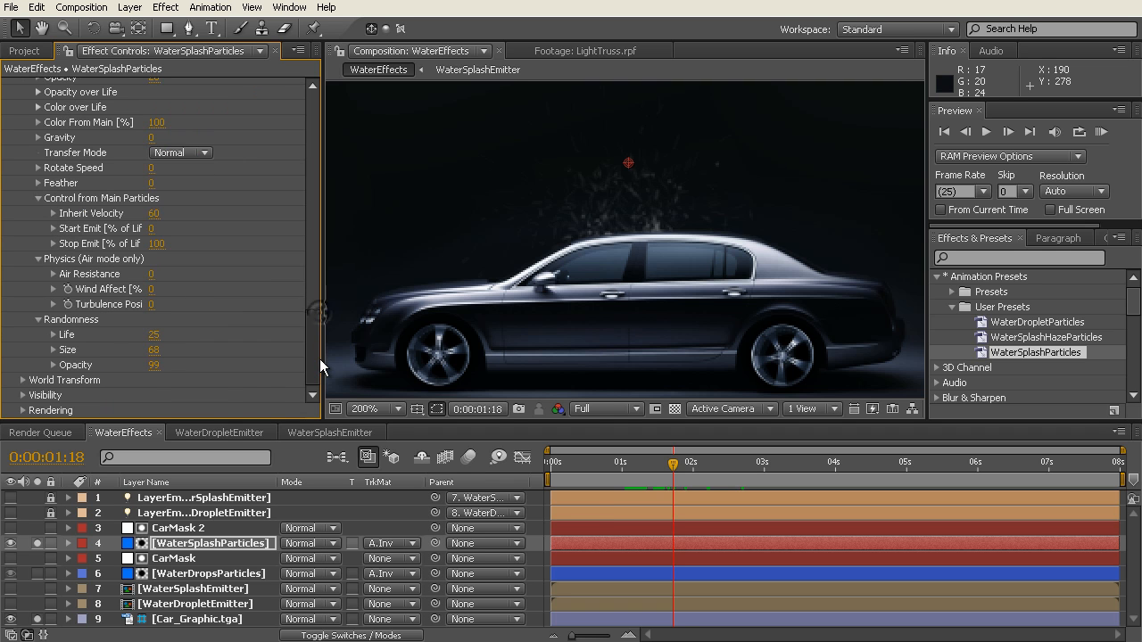
left_click(38, 320)
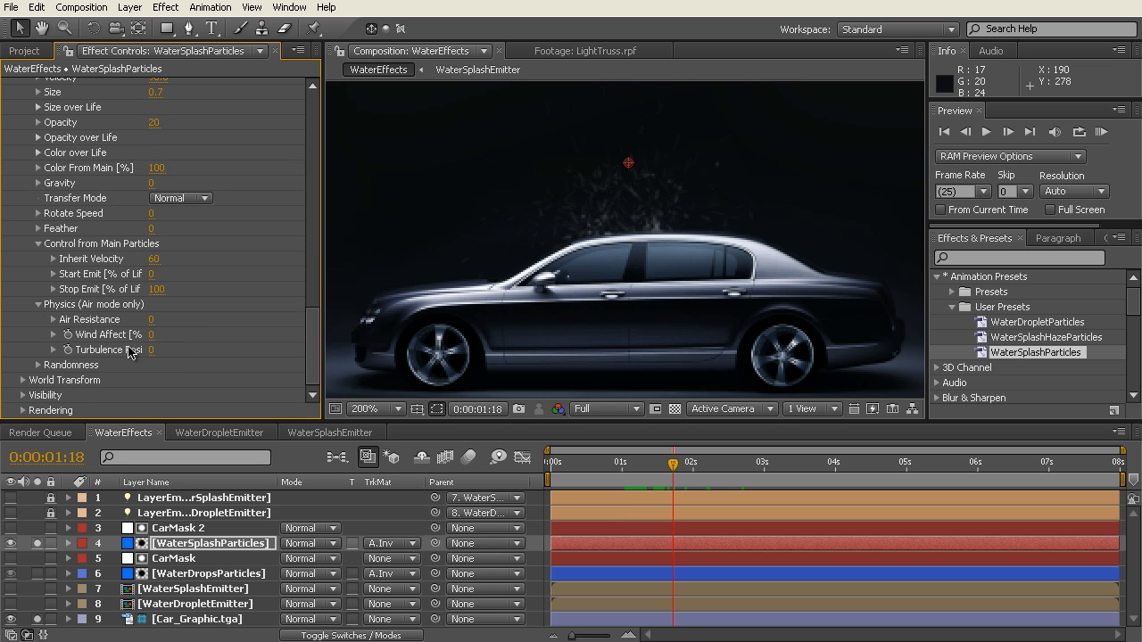
Step: Compare the splash rendering with Particular's Motion Blur set to Off, and set it back to On
left_click(23, 412)
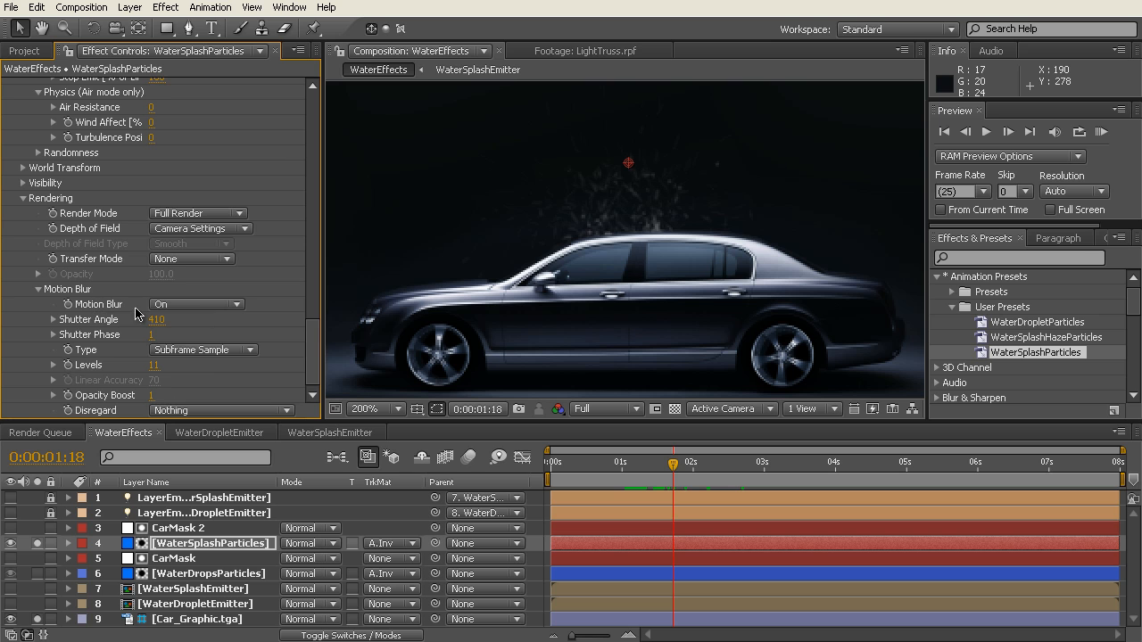
left_click(239, 305)
left_click(239, 304)
left_click(239, 305)
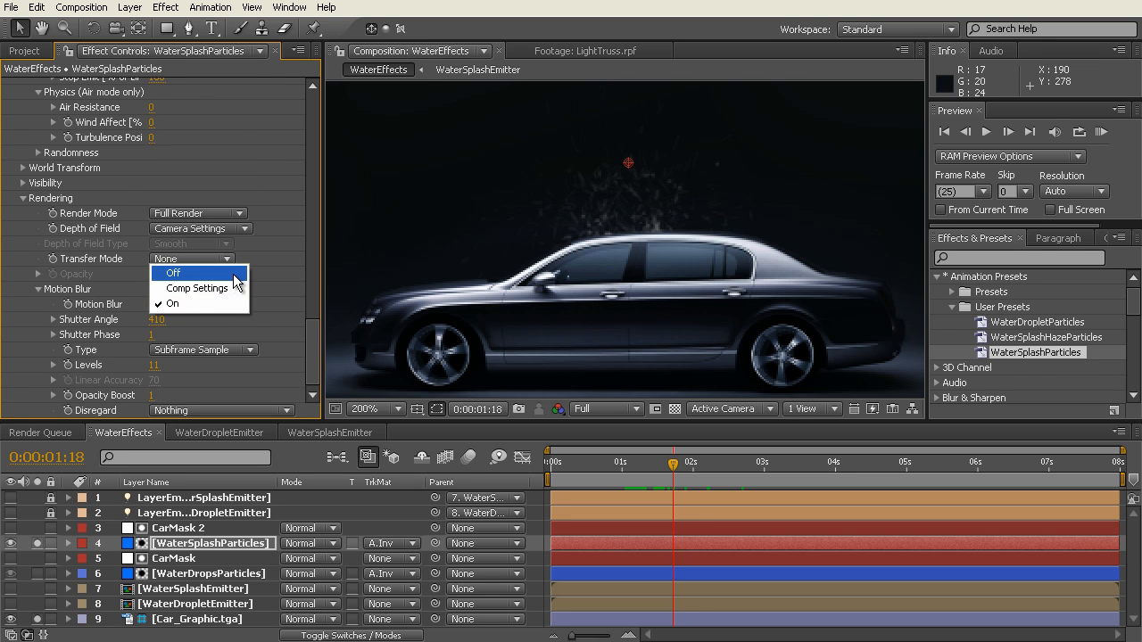
left_click(235, 275)
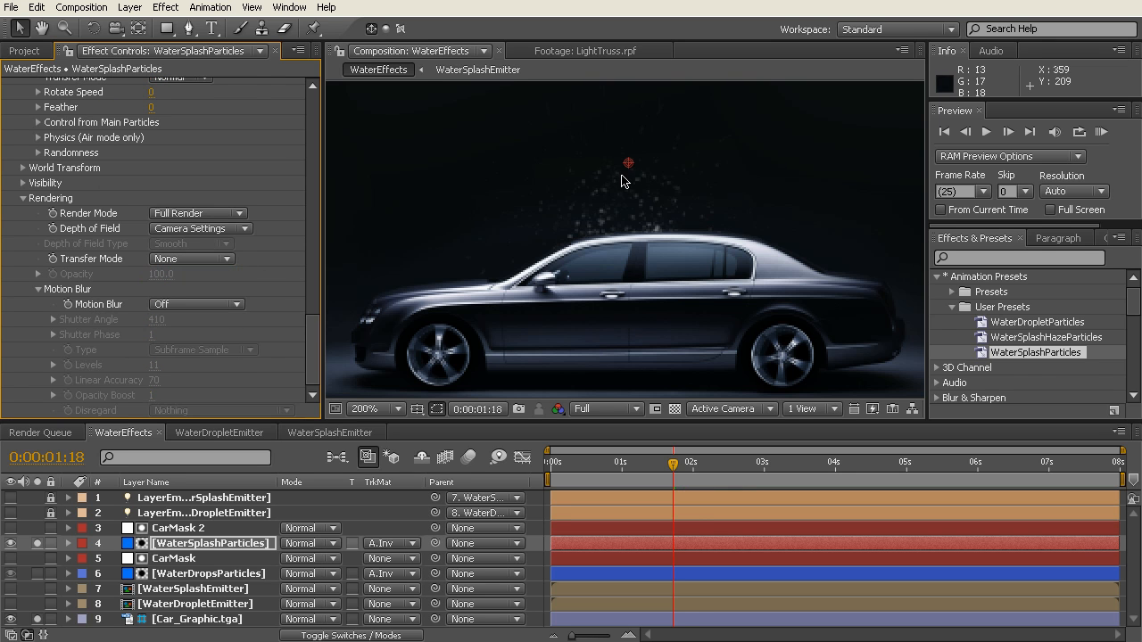
left_click(237, 307)
left_click(238, 307)
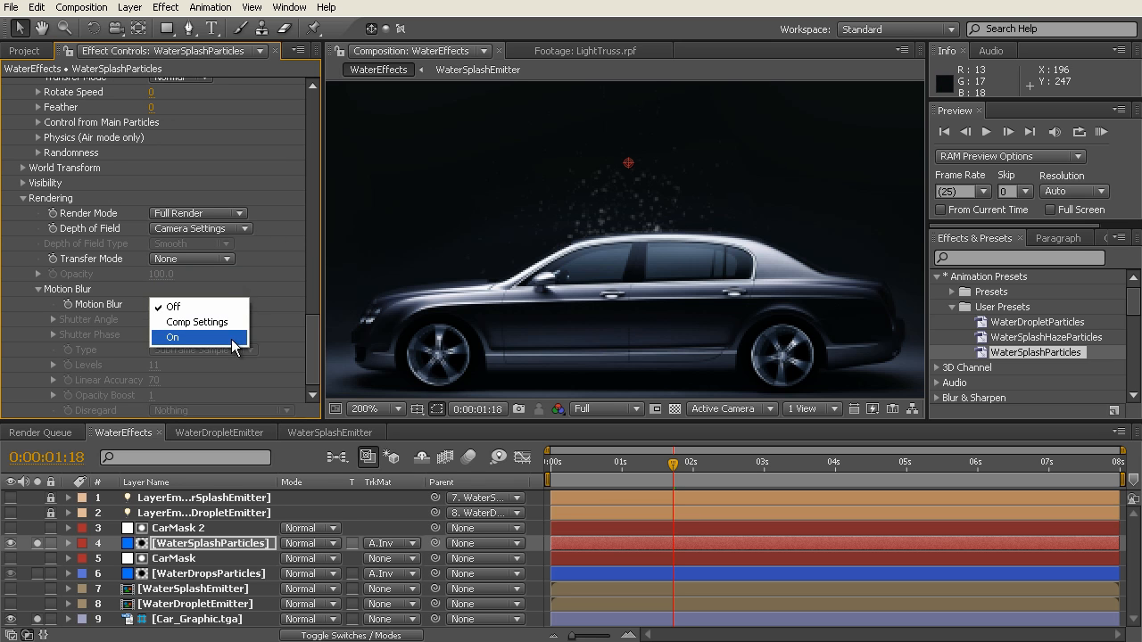
left_click(231, 339)
Step: Collapse the Particular effect on WaterSplashParticles and solo WaterDropsParticles to view both particle layers together over the car
left_click_drag(308, 339, 316, 110)
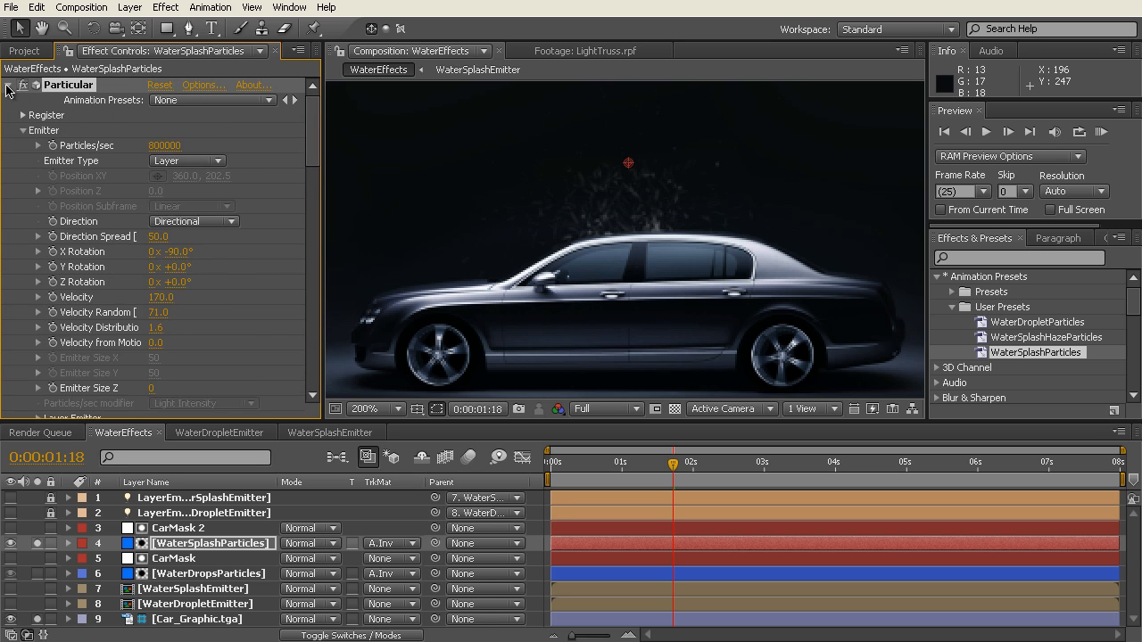
left_click(8, 86)
left_click(37, 573)
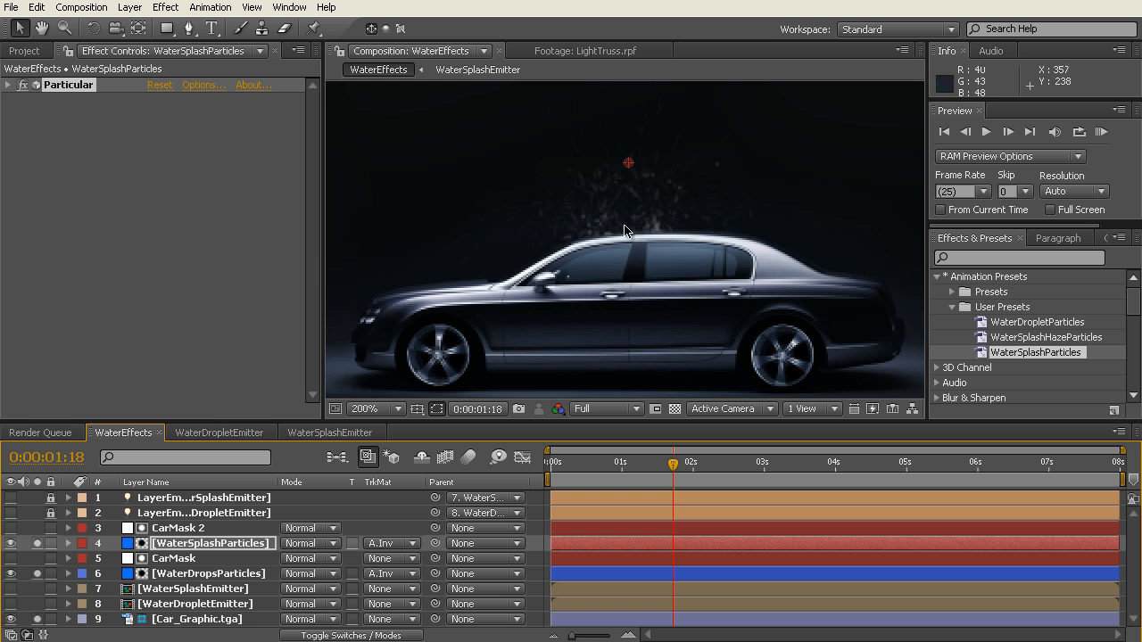
Step: Unsolo WaterSplashParticles, and make WaterSplashEmitter visible and soloed alongside the falling drops
key("comma")
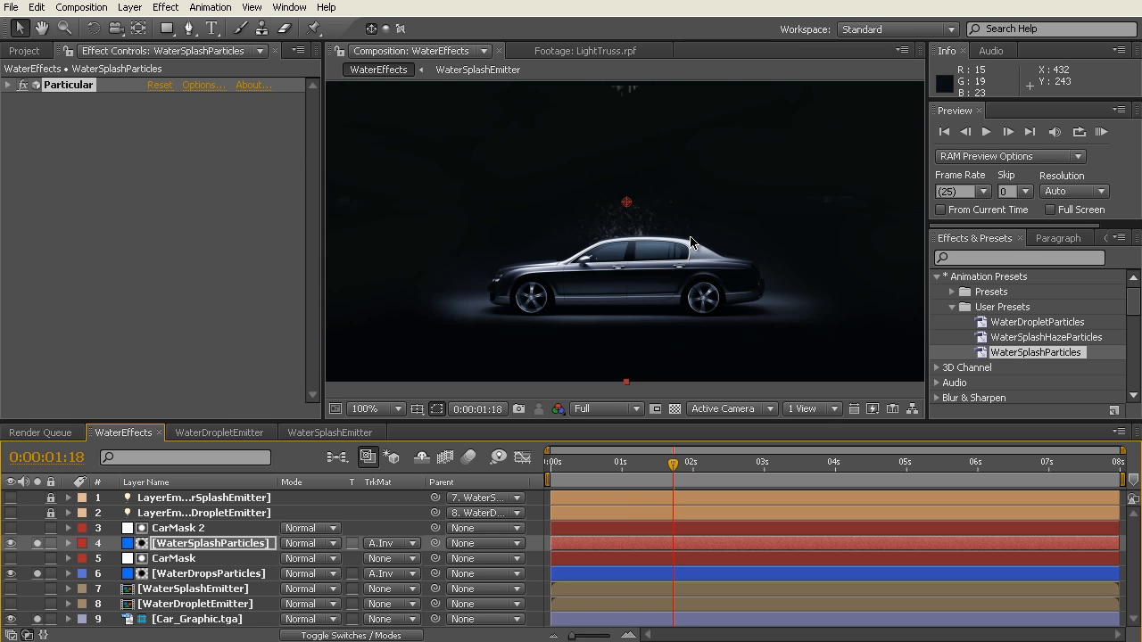
left_click_drag(689, 181, 697, 230)
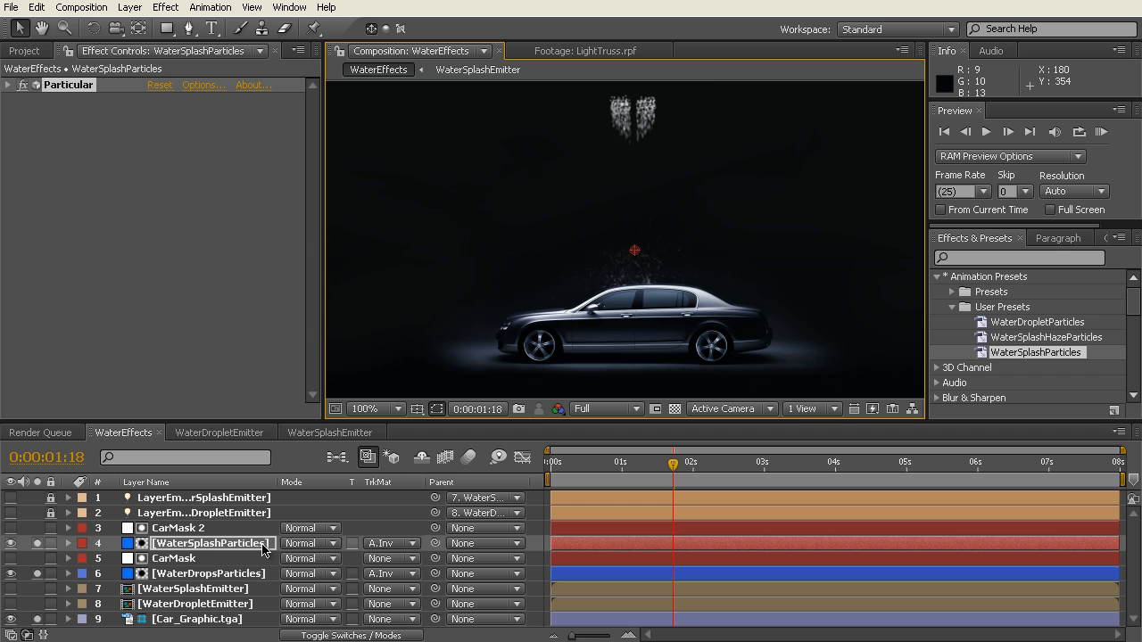
left_click(38, 544)
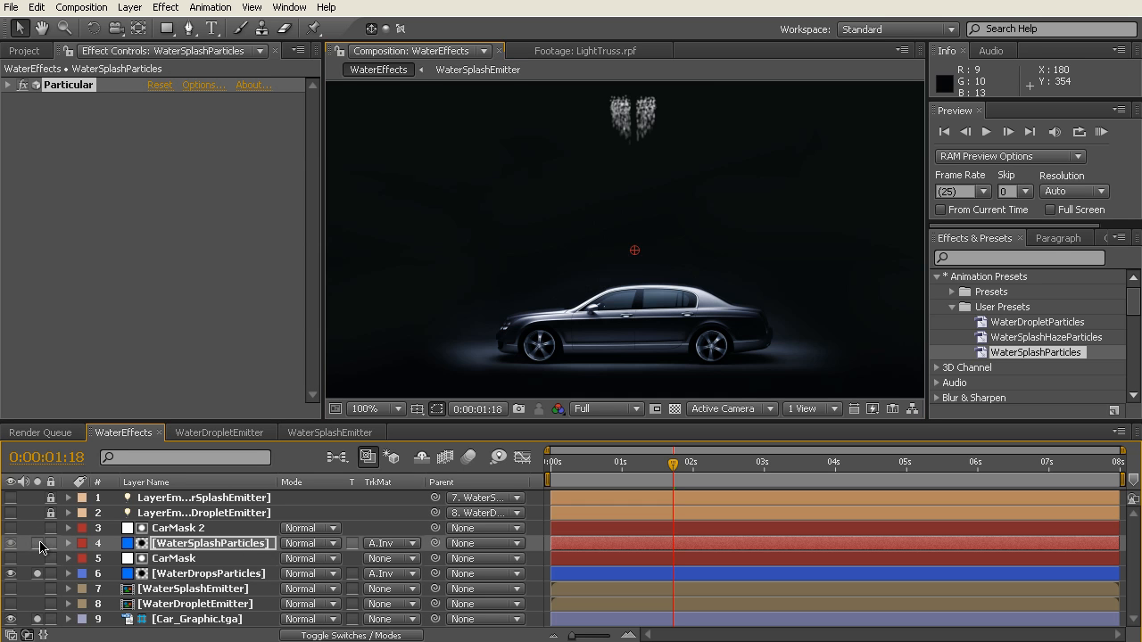
left_click(184, 591)
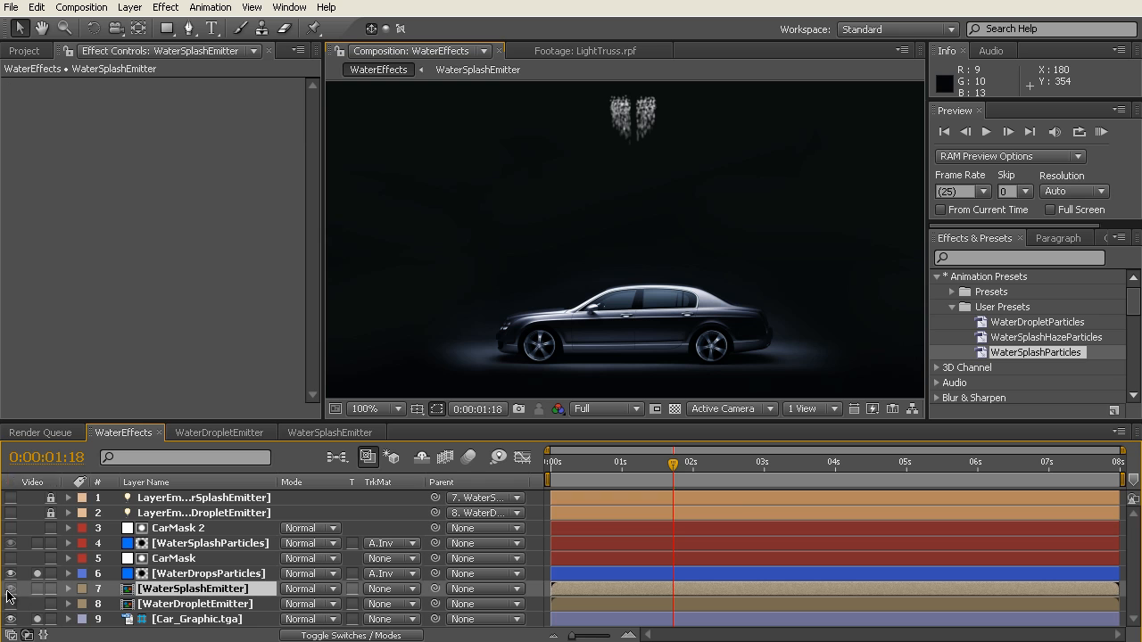
left_click(37, 589)
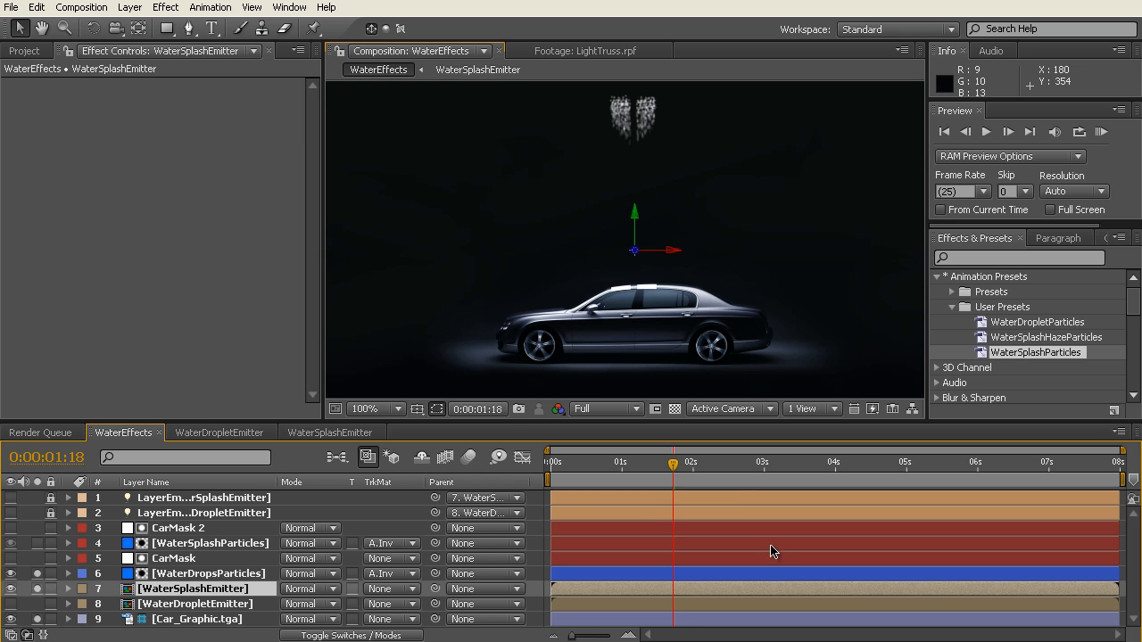
Step: Hide the Car_Graphic.tga layer so the white splash emitter shapes stand out against black
scroll(662, 279, "up", 1)
scroll(712, 314, "down", 5)
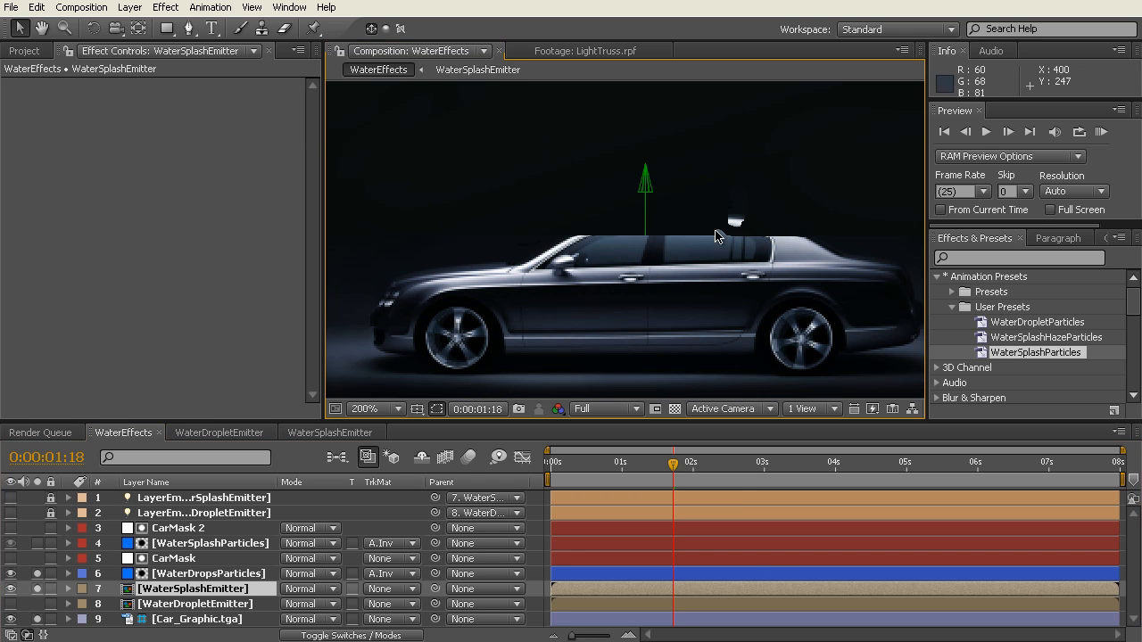
left_click(11, 620)
scroll(645, 360, "up", 3)
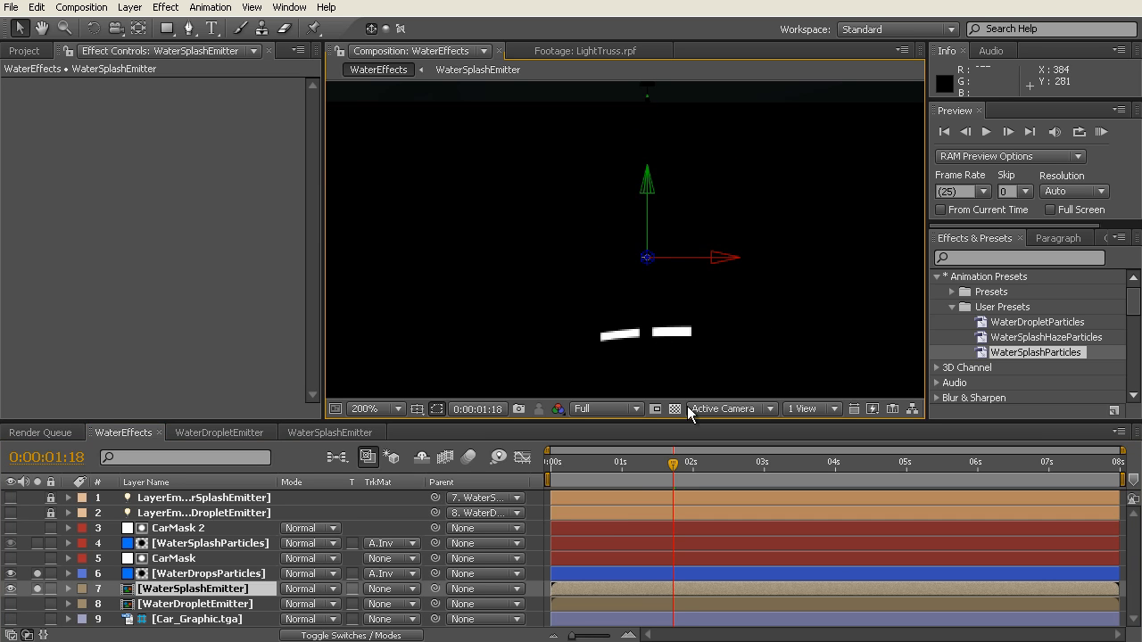
Step: Shift the WaterSplashEmitter layer to start about 1.6 seconds in, and check its timing against the drops frame by frame up to 0:00:02:22
left_click_drag(673, 462, 738, 470)
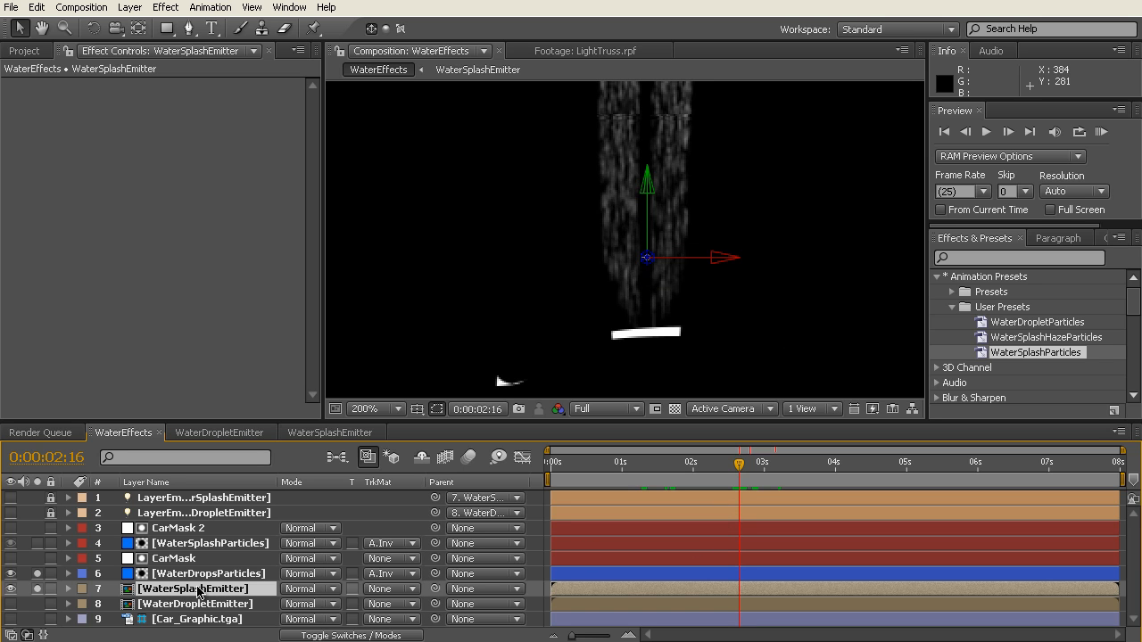
left_click_drag(639, 593, 752, 591)
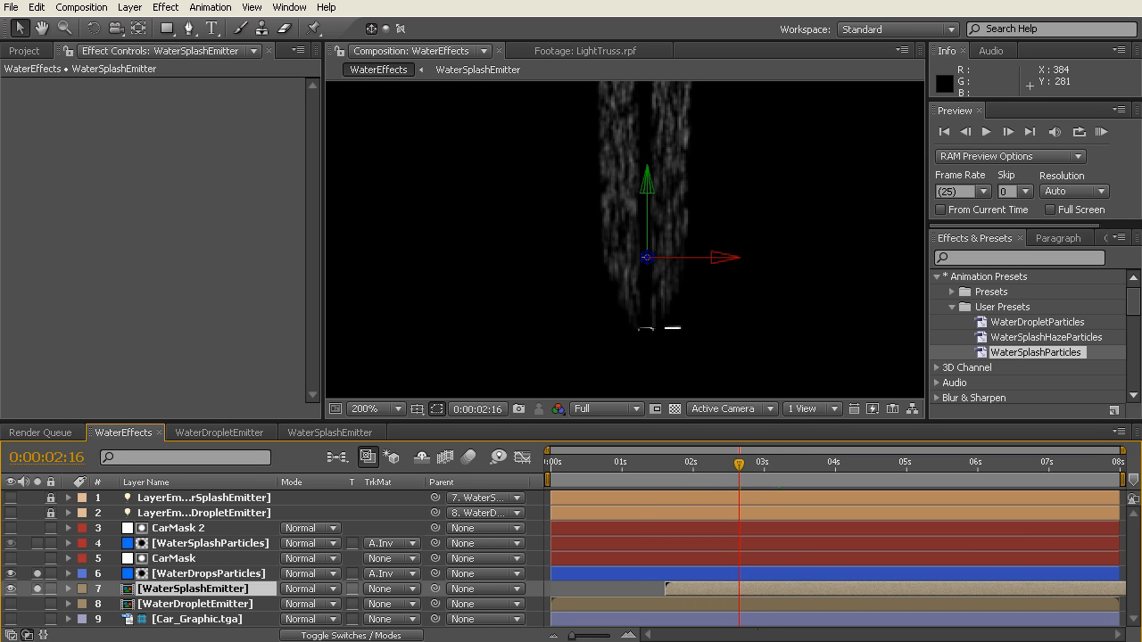
key("Page_Down")
key("Page_Down")
key("Page_Down")
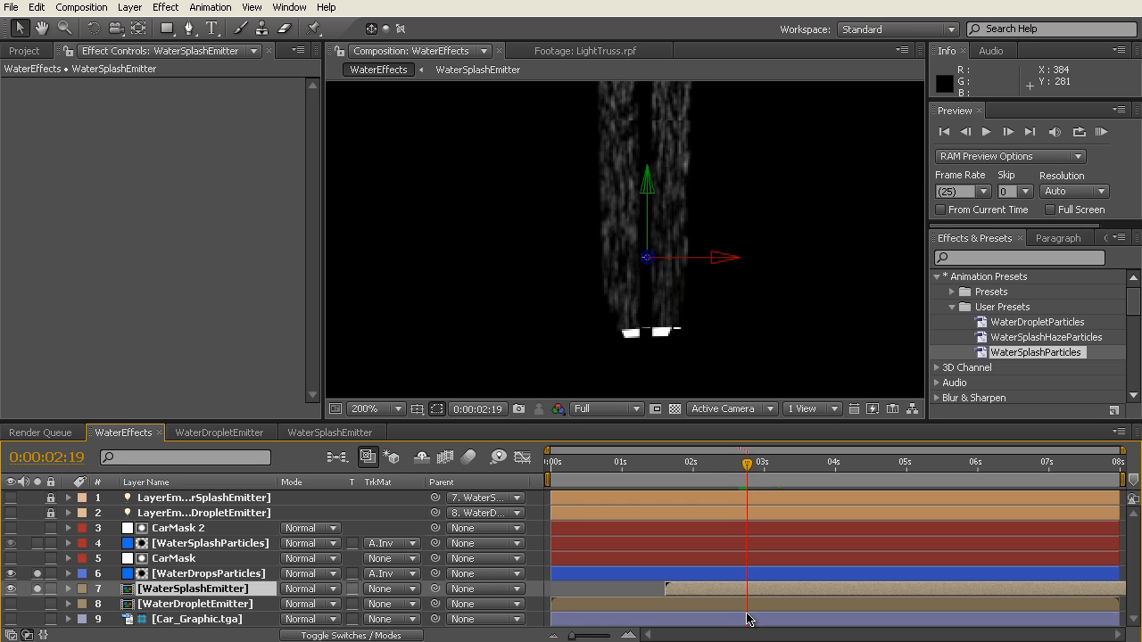
key("Page_Down")
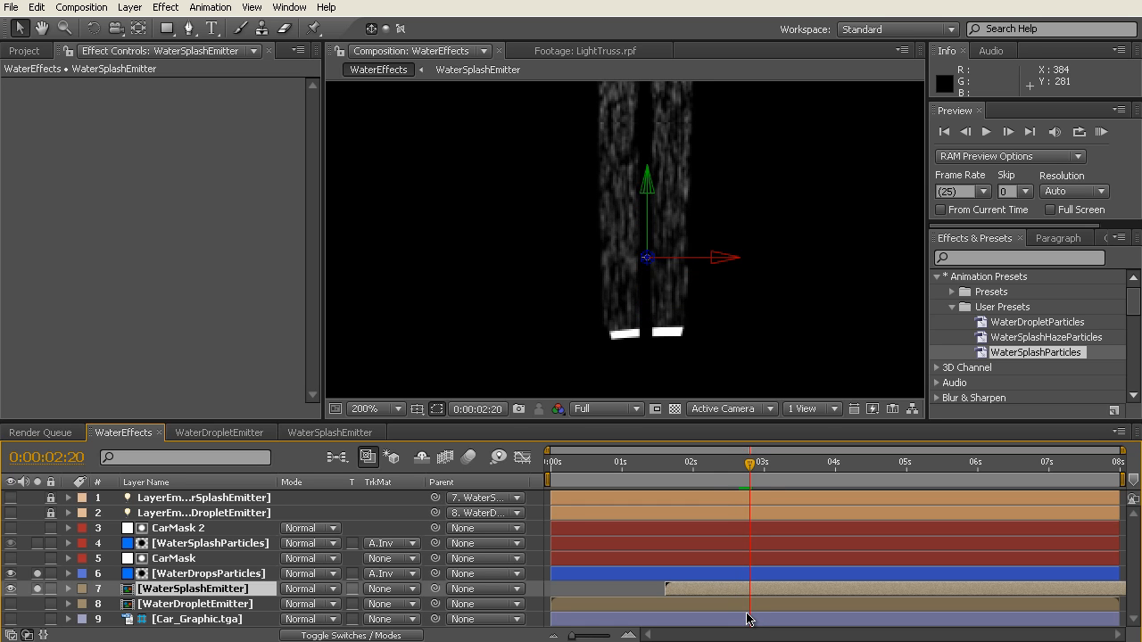
key("Page_Down")
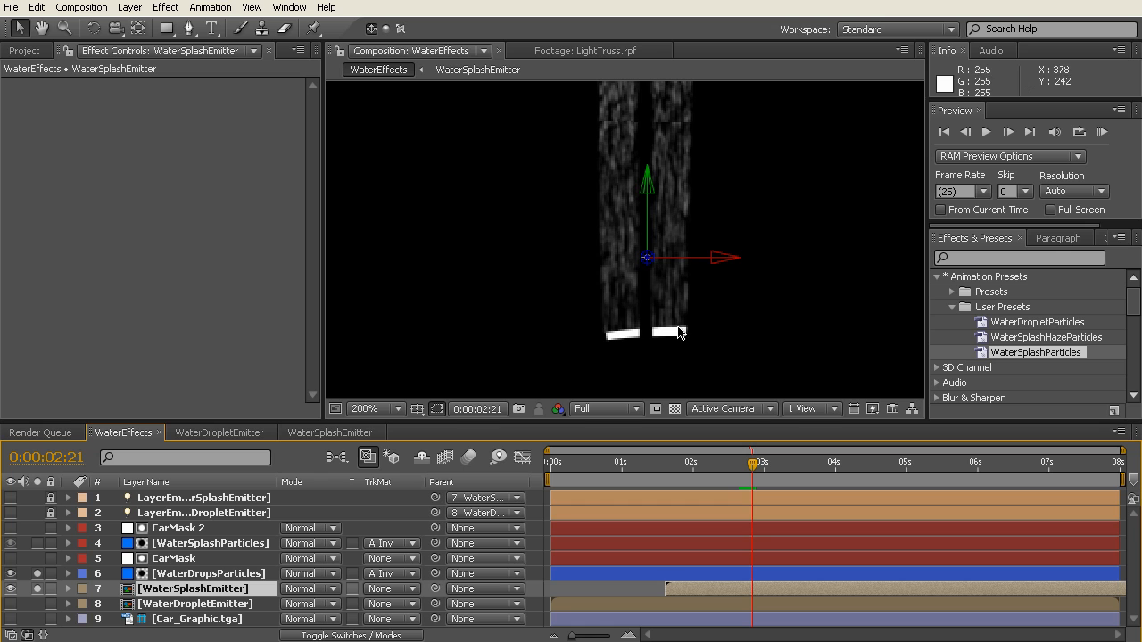
key("Page_Down")
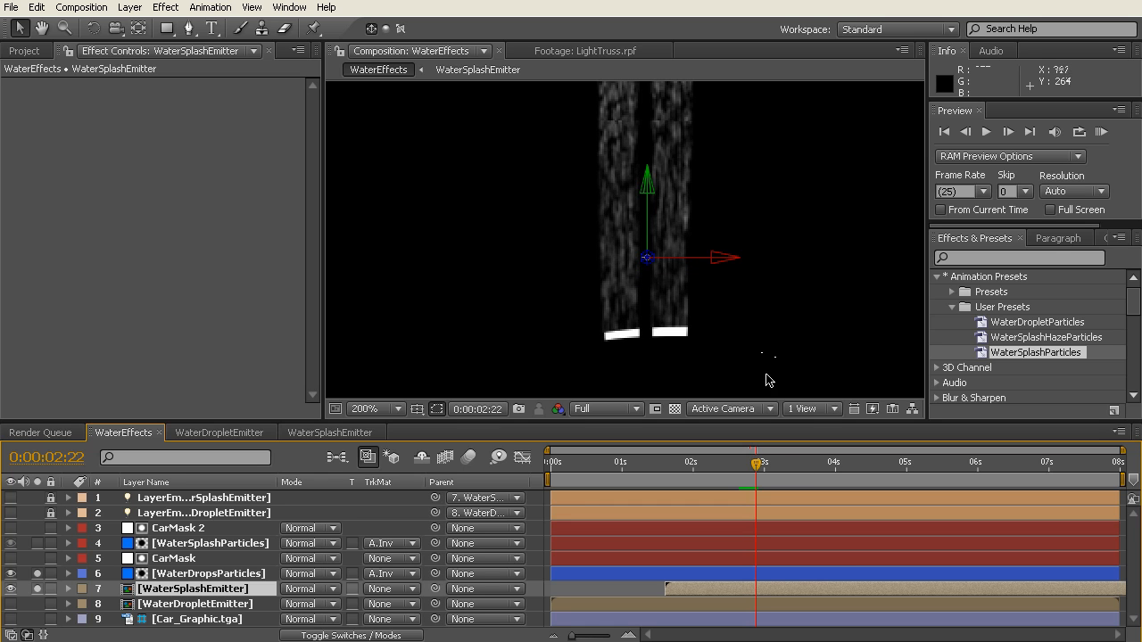
Step: Check the emitter's alignment at 0:00:04:04, hide WaterSplashEmitter, and solo WaterSplashParticles again with the drops
left_click(879, 462)
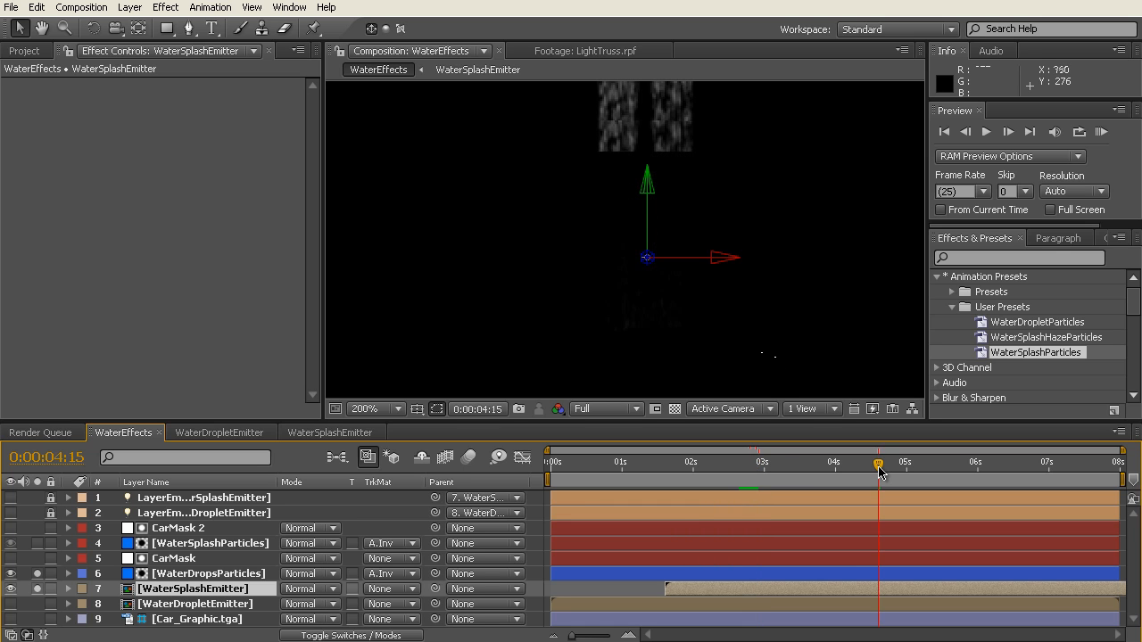
left_click_drag(879, 471, 835, 474)
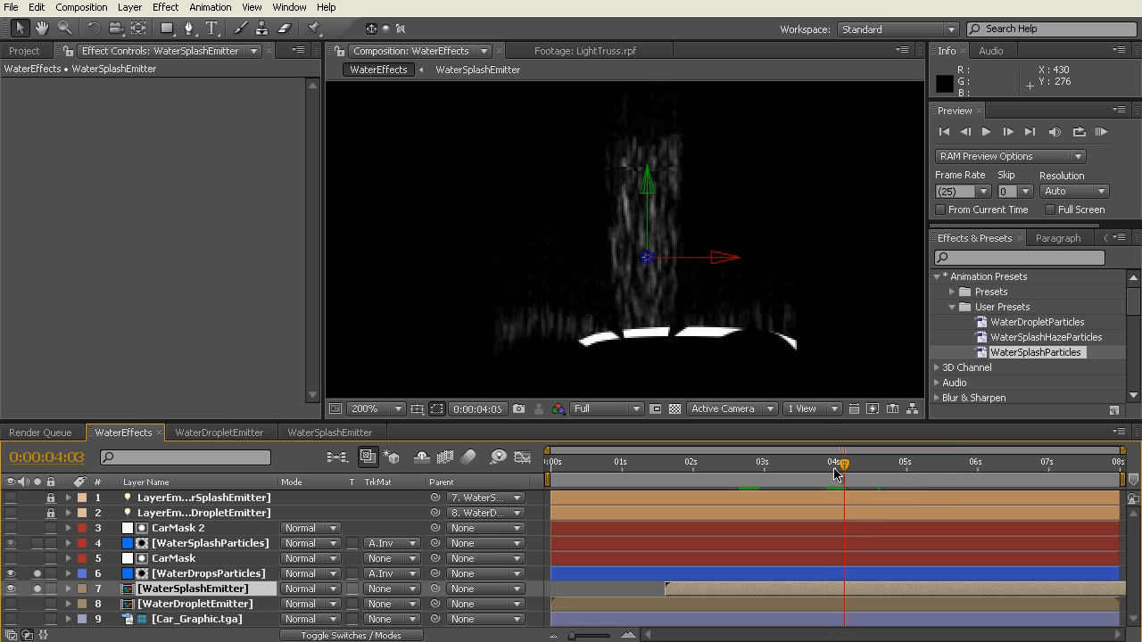
key("Page_Down")
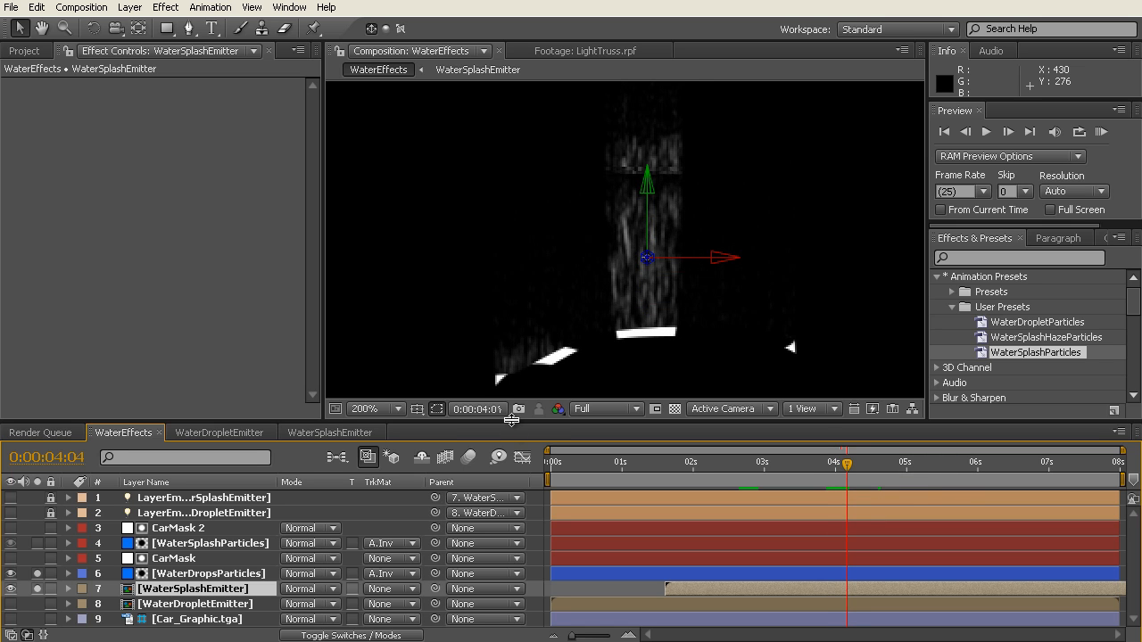
left_click(10, 591)
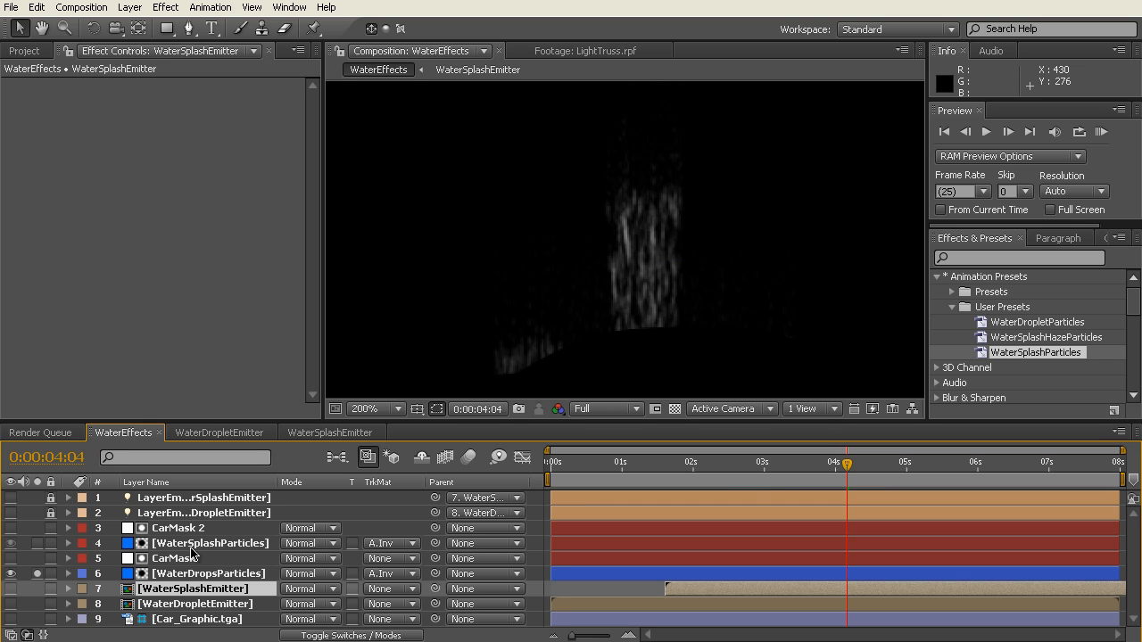
left_click(11, 544)
left_click(36, 543)
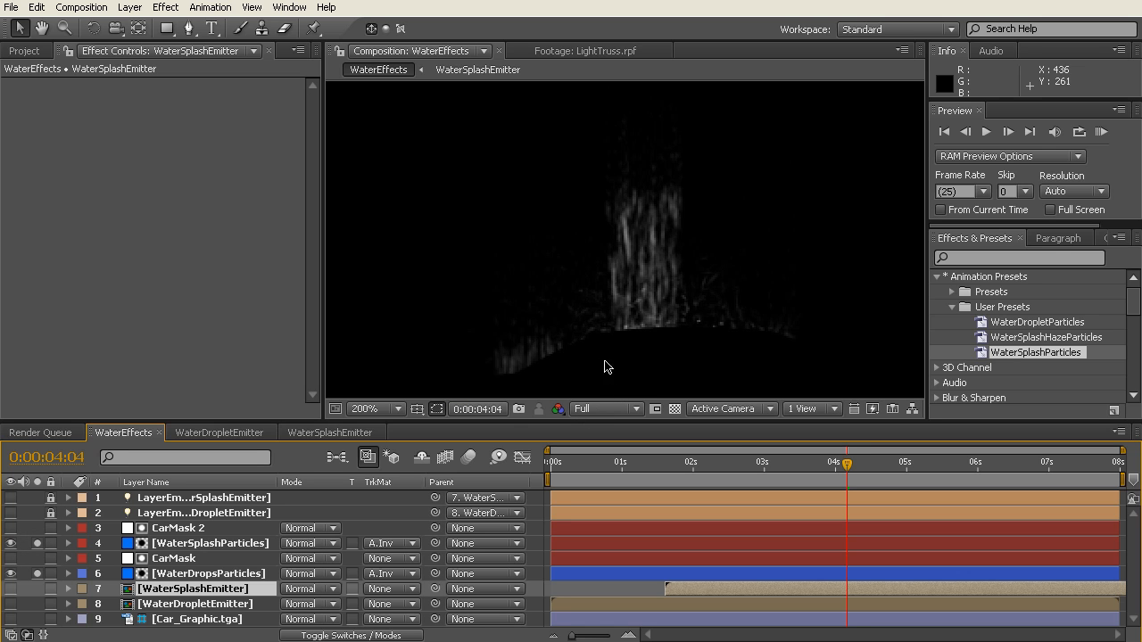
Step: View the combined drops and splash at 0:00:02:24, 0:00:04:03 and 0:00:04:09, and unsolo both particle layers
left_click(892, 464)
left_click(761, 466)
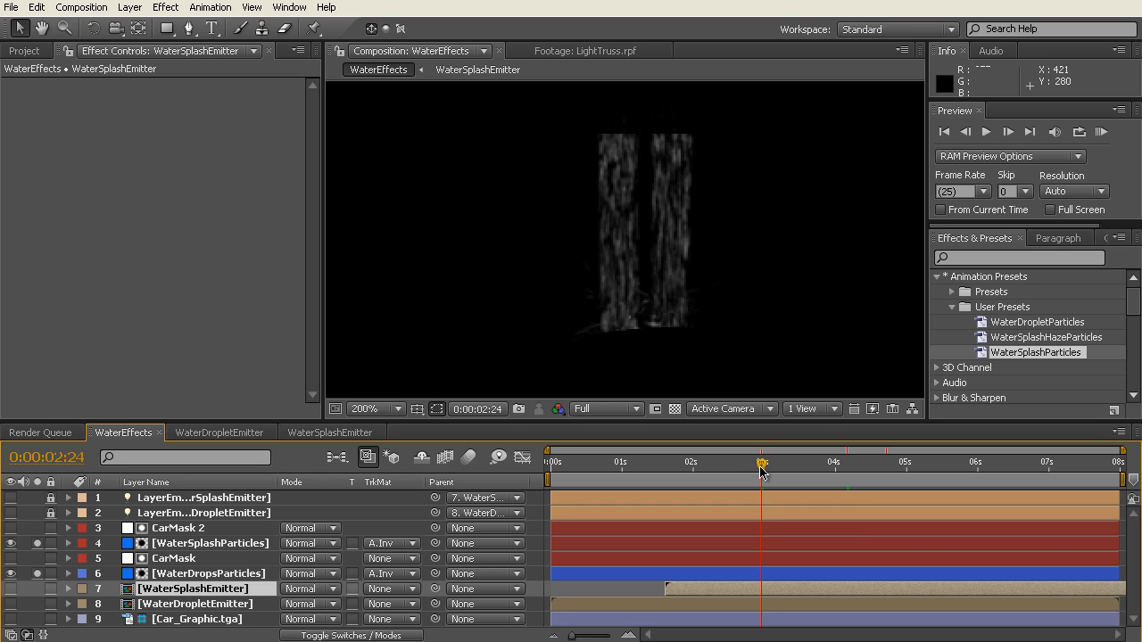
left_click(906, 464)
left_click(846, 465)
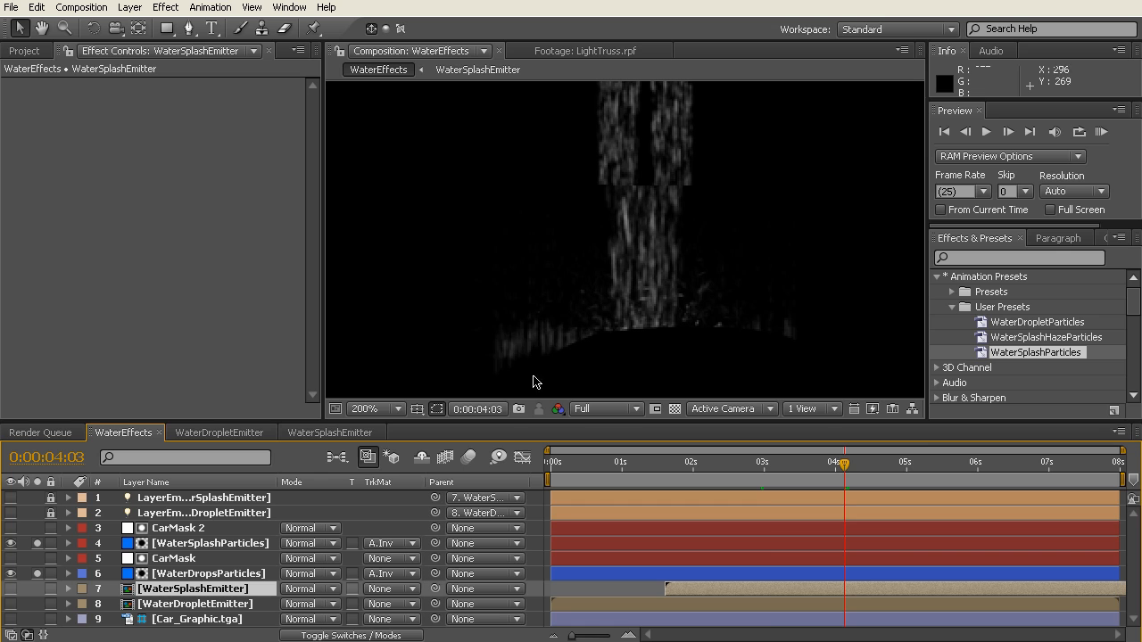
left_click(860, 464)
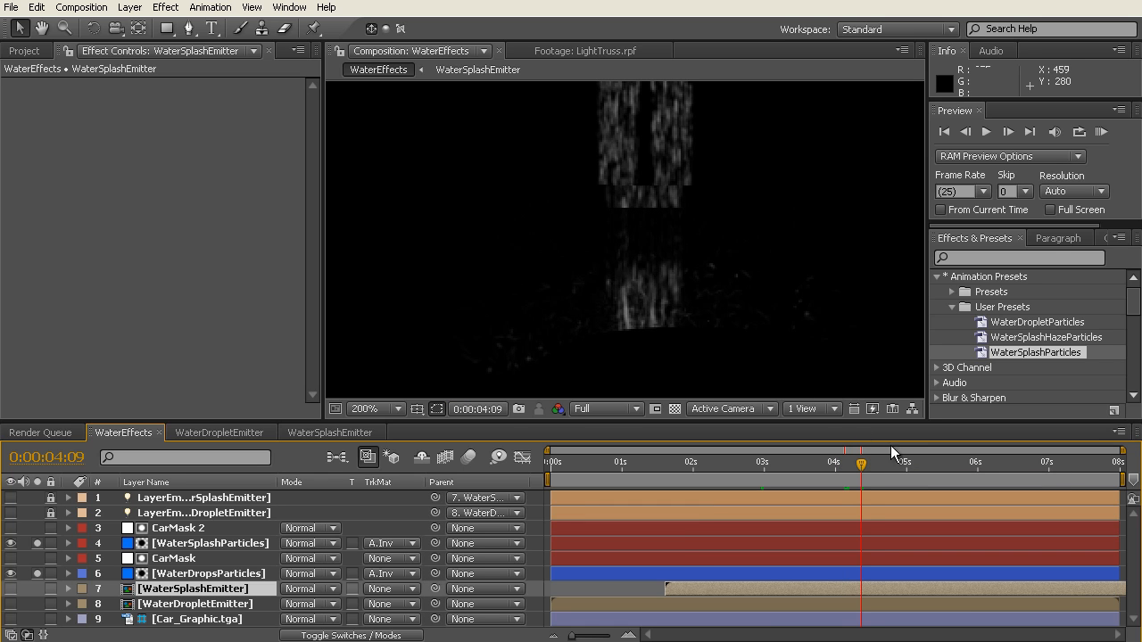
left_click(36, 544)
left_click(37, 574)
scroll(481, 284, "down", 4)
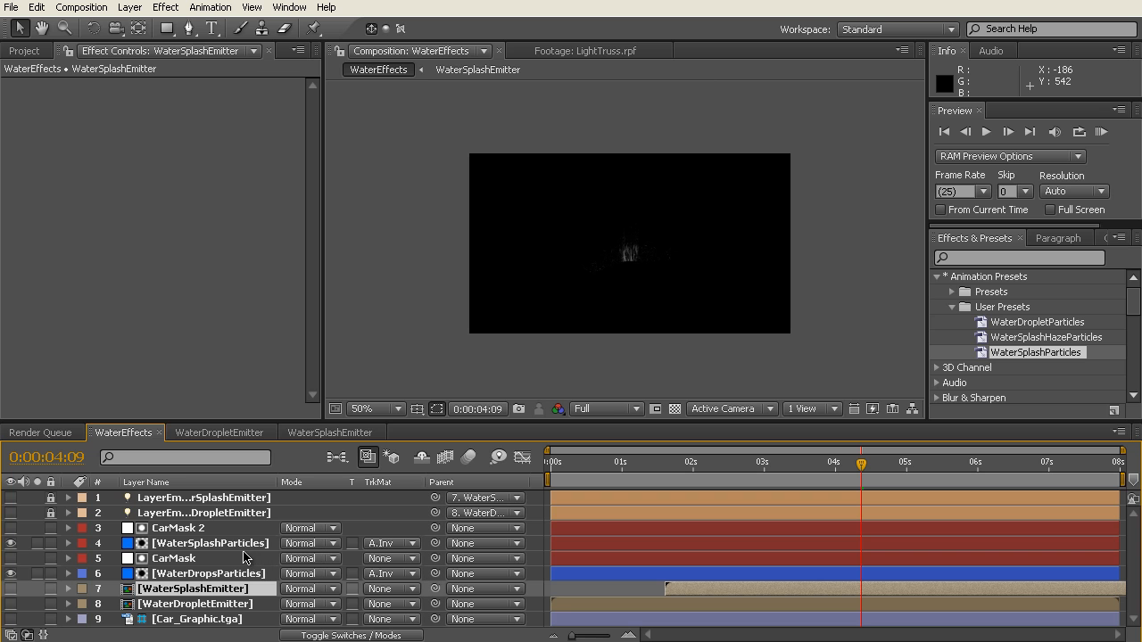
Step: Create a 720 x 405 px blue solid named WaterHazeParticles and place it directly above CarMask 2
left_click(130, 8)
mouse_move(165, 27)
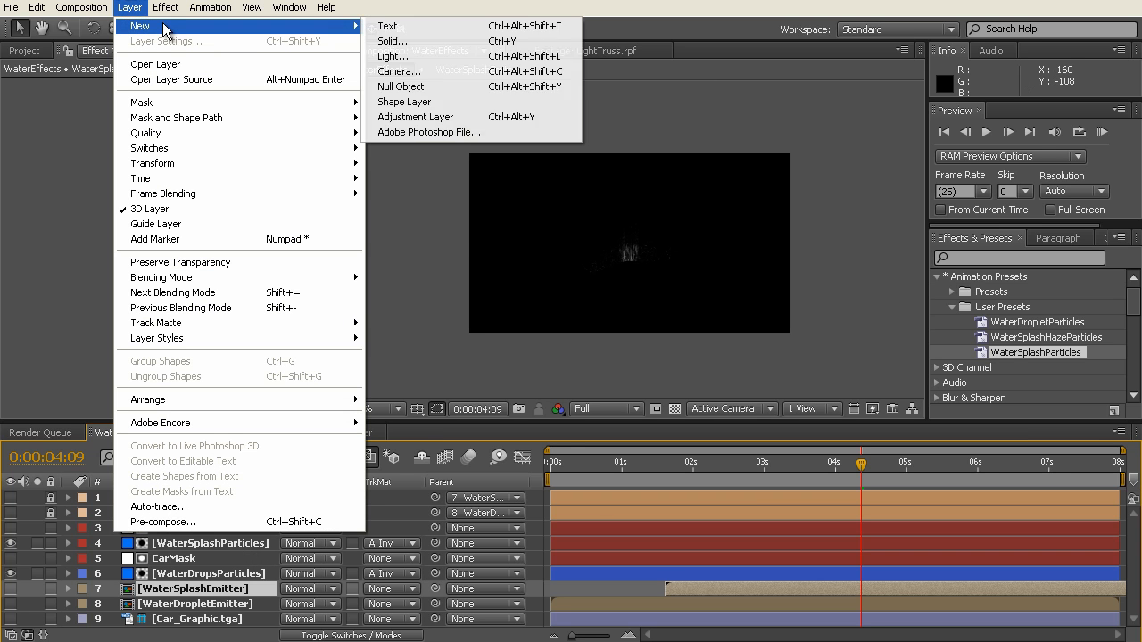
left_click(422, 40)
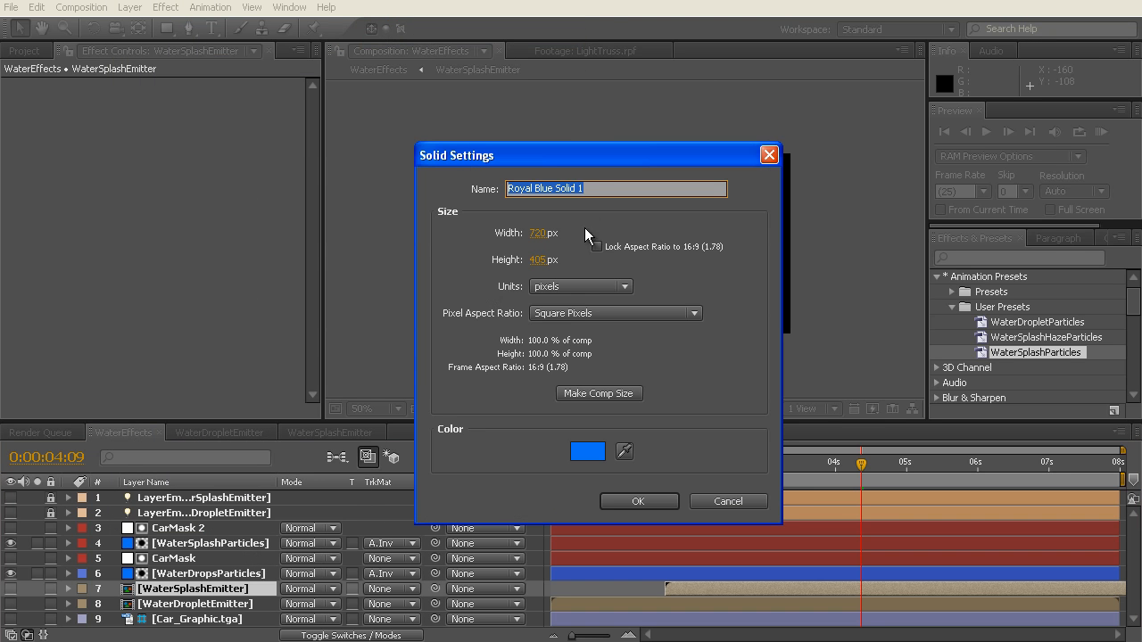
type("WaterHazeParticles")
left_click(638, 501)
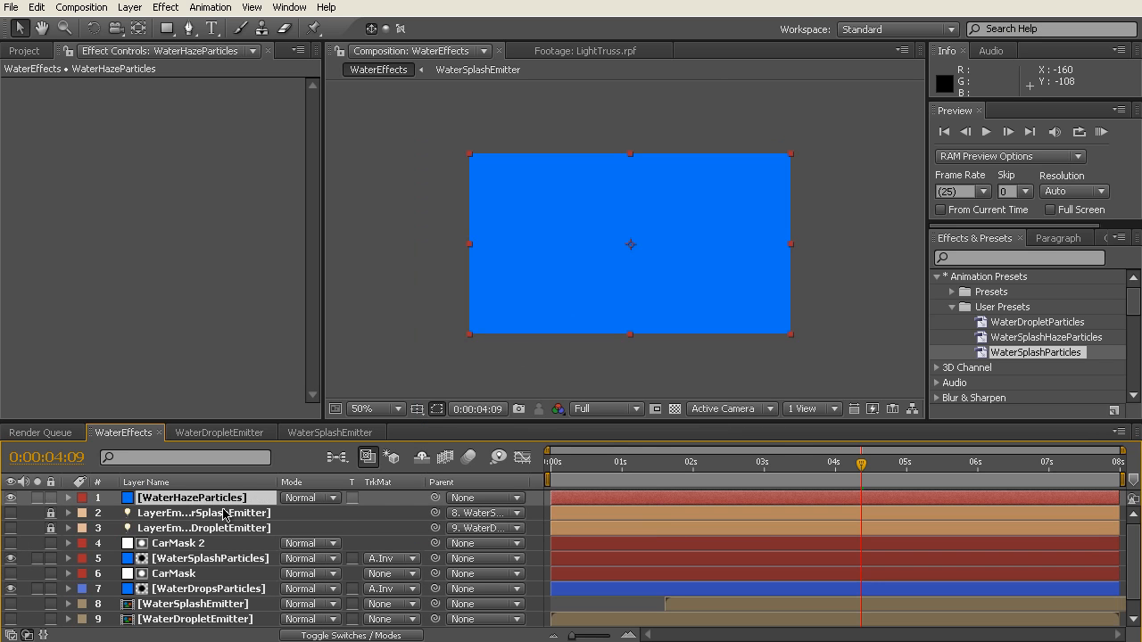
left_click_drag(211, 505, 214, 543)
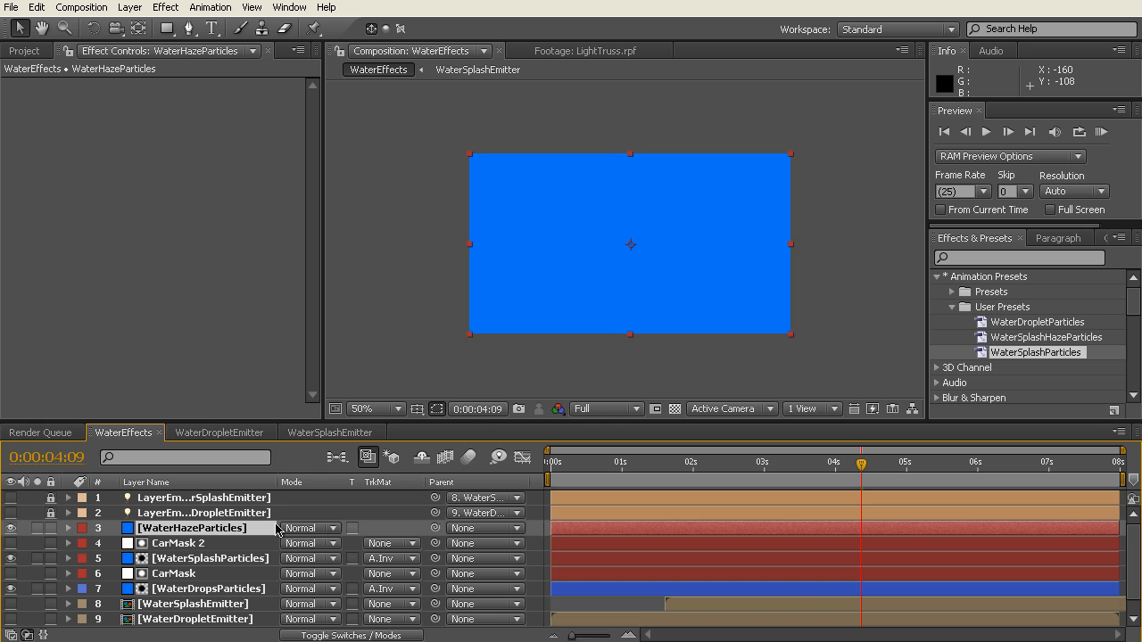
Step: Duplicate CarMask 2 above WaterHazeParticles and use the copy as the haze layer's Alpha Inverted Matte
left_click(174, 544)
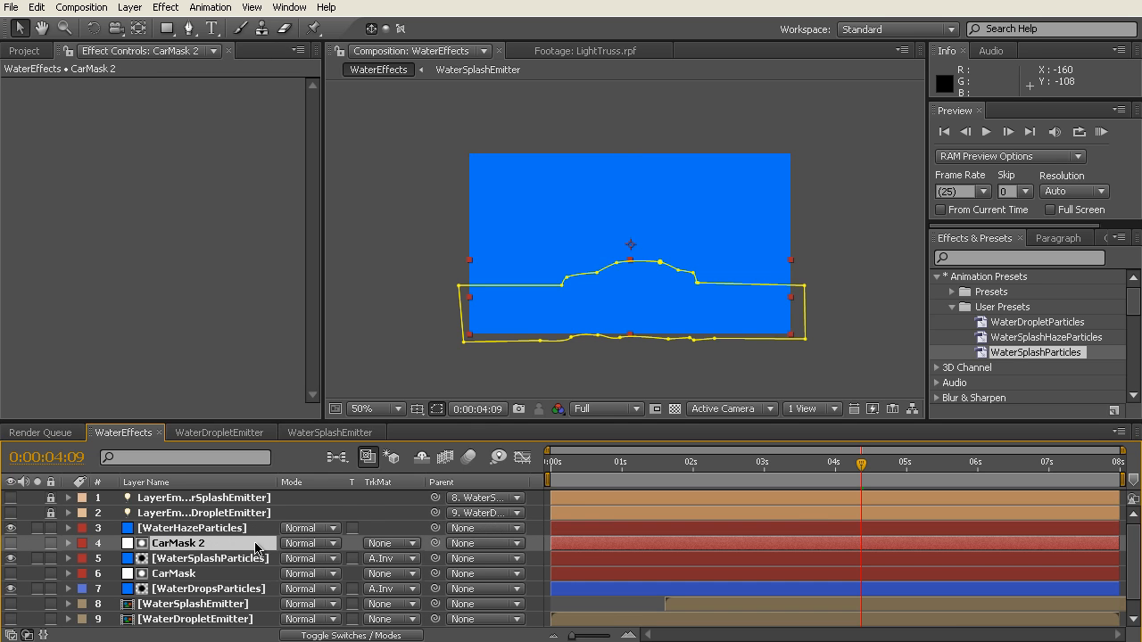
key("ctrl+d")
left_click_drag(219, 548, 226, 527)
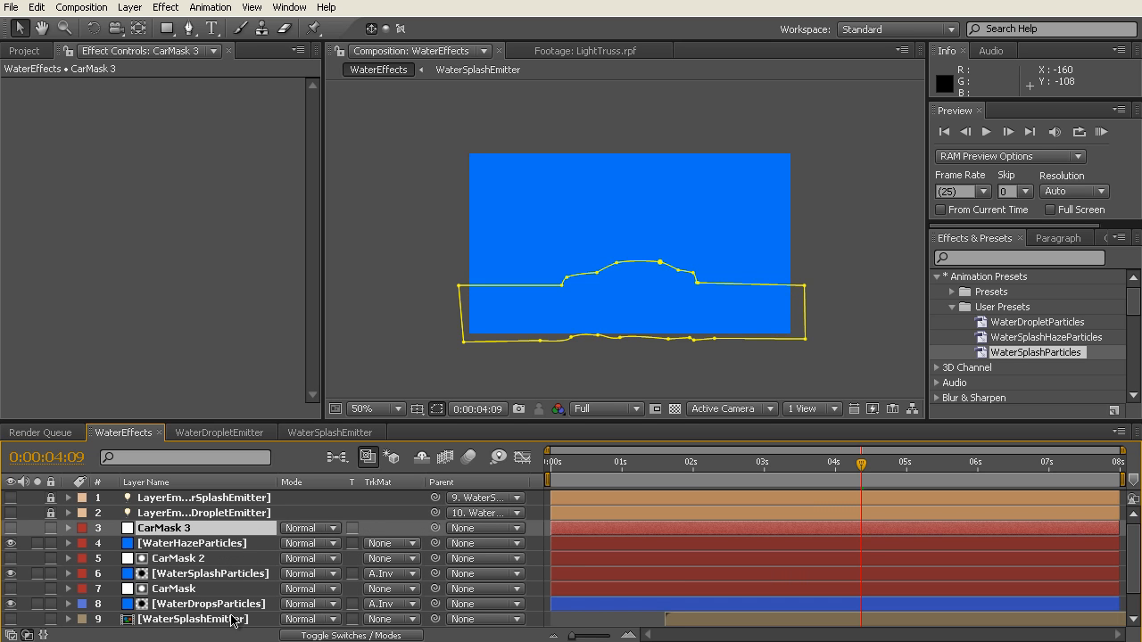
left_click(414, 548)
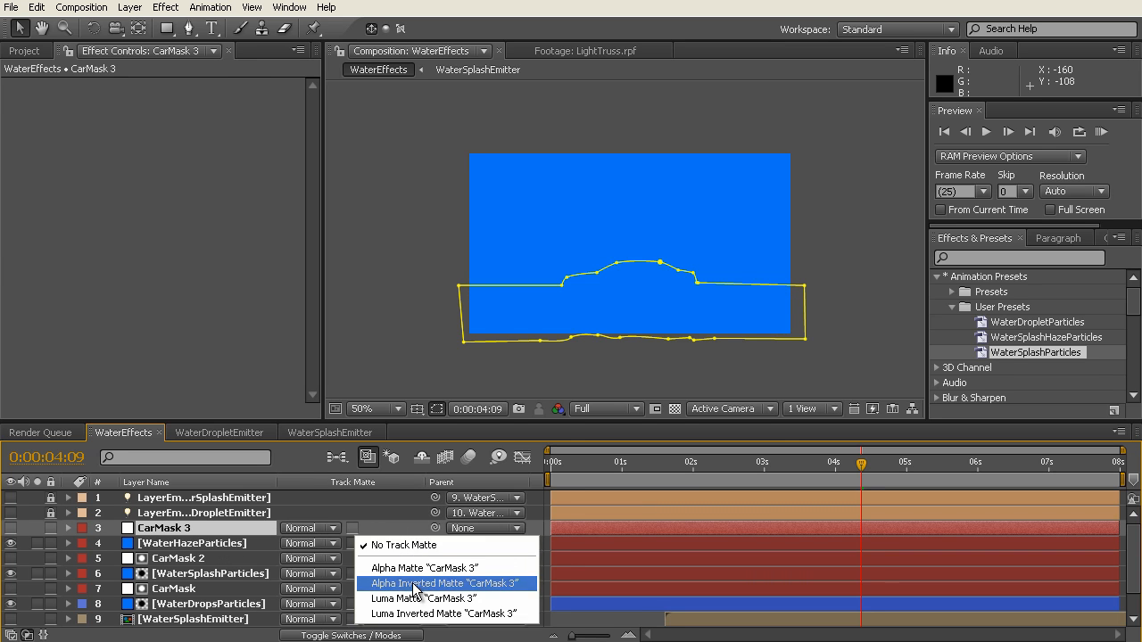
left_click(413, 584)
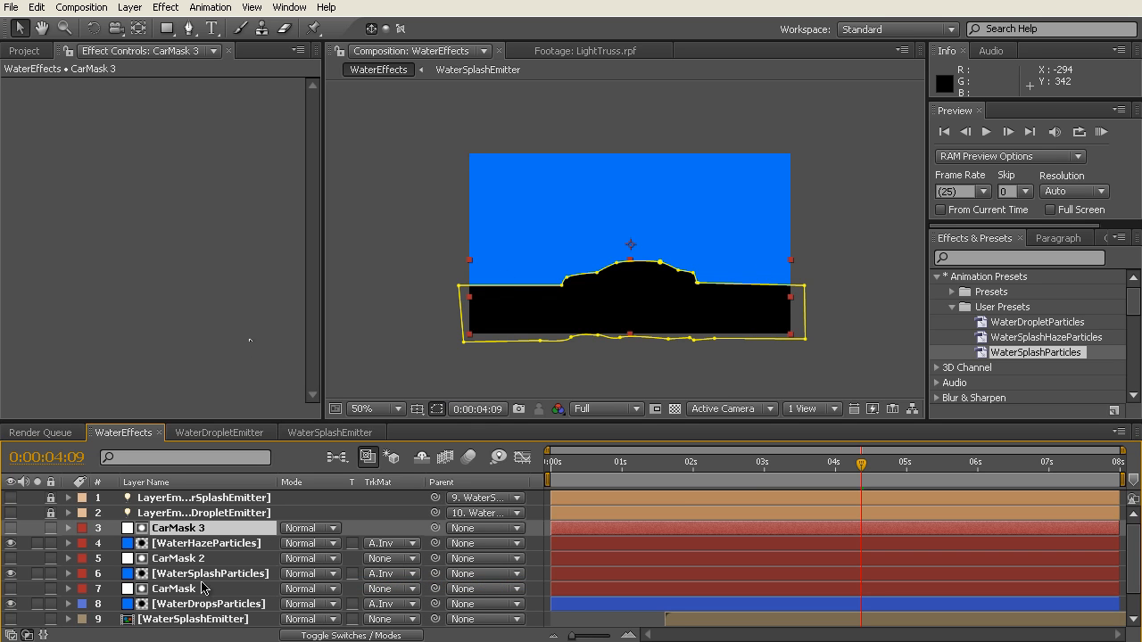
Step: Apply the WaterSplashHazeParticles user preset to the WaterHazeParticles layer
left_click(185, 546)
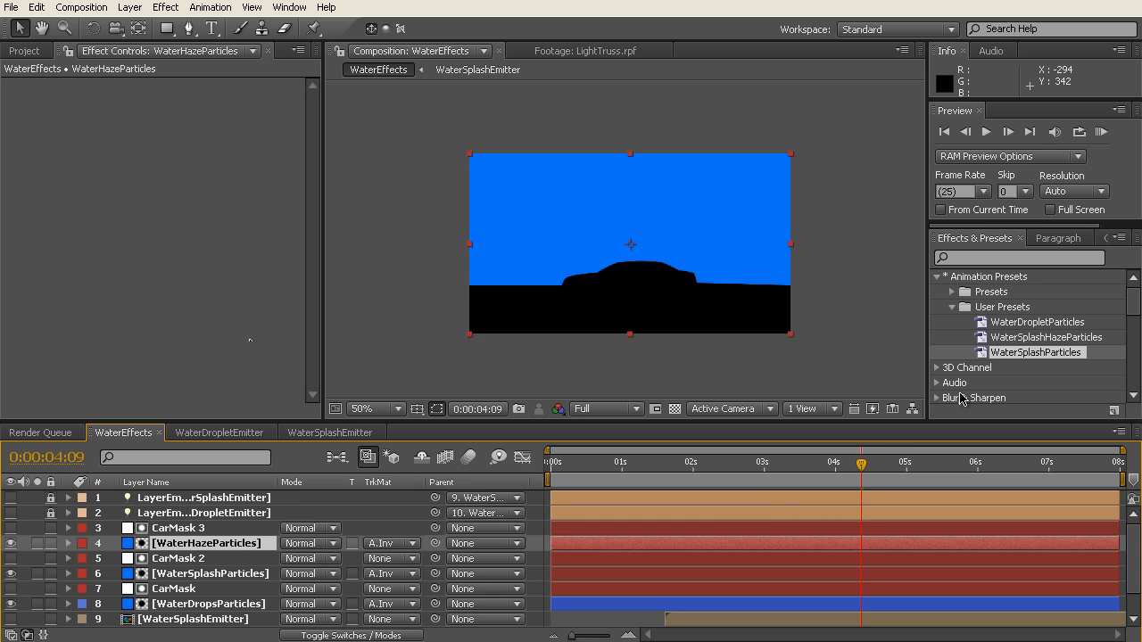
left_click(1026, 339)
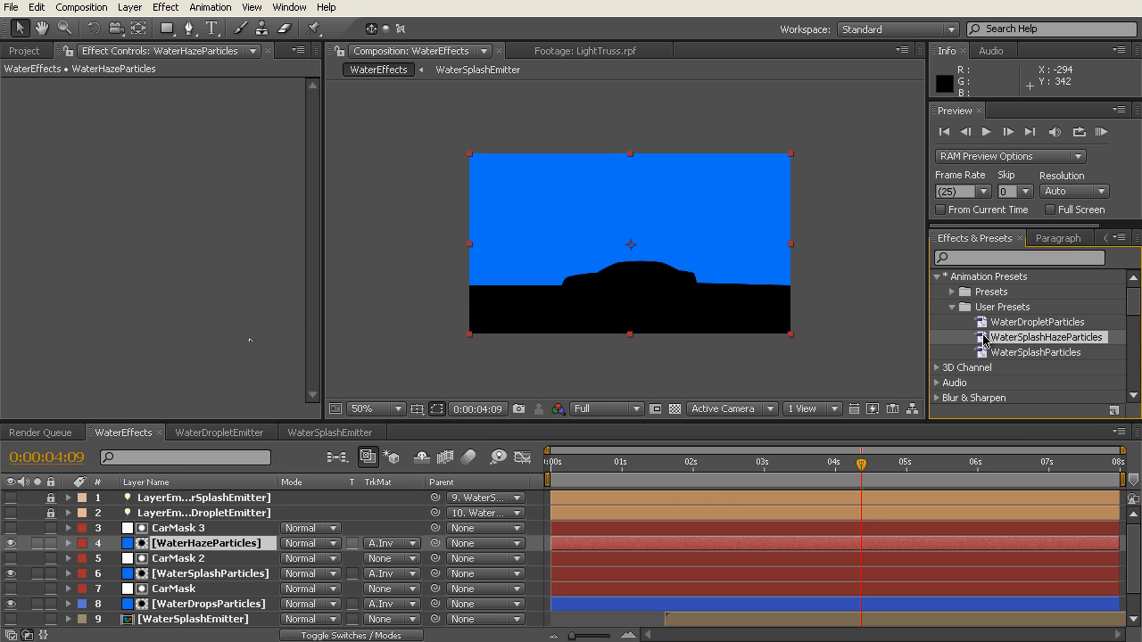
left_click_drag(985, 339, 121, 250)
scroll(633, 301, "up", 2)
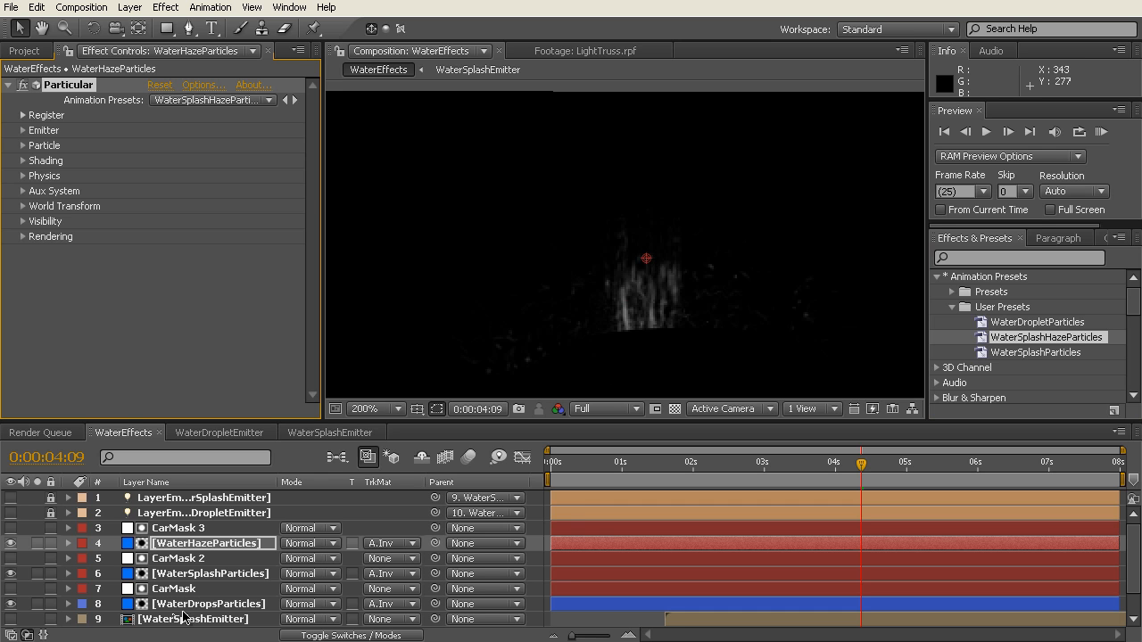
Step: Set the haze Particular's Layer Emitter source to WaterSplashEmitter
left_click(23, 130)
scroll(25, 134, "down", 1)
scroll(290, 259, "down", 1)
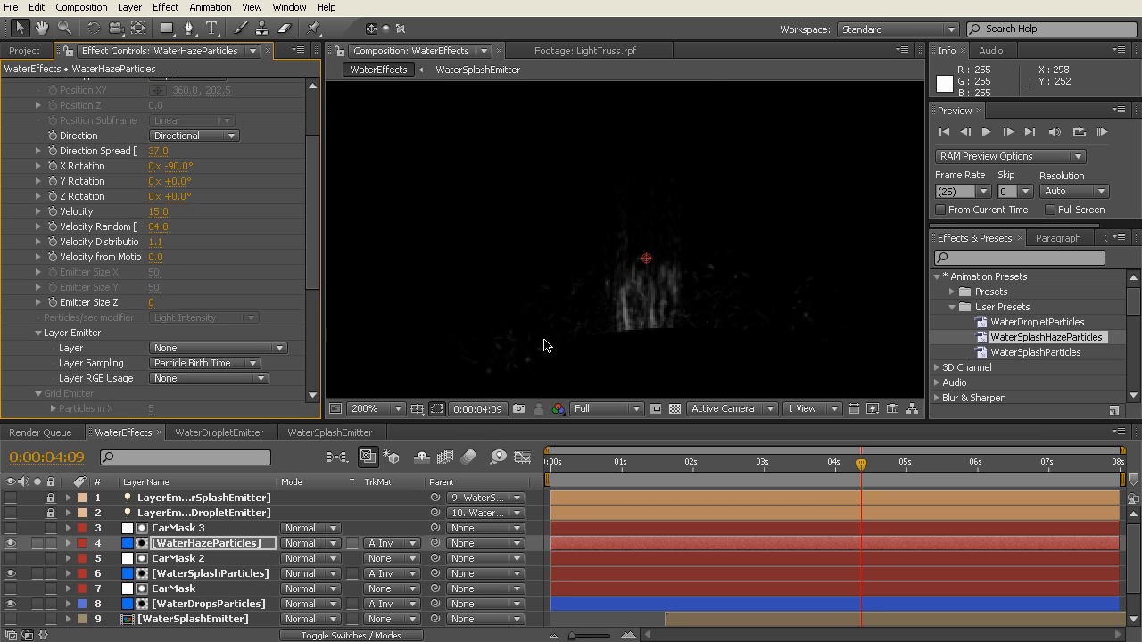
left_click(262, 354)
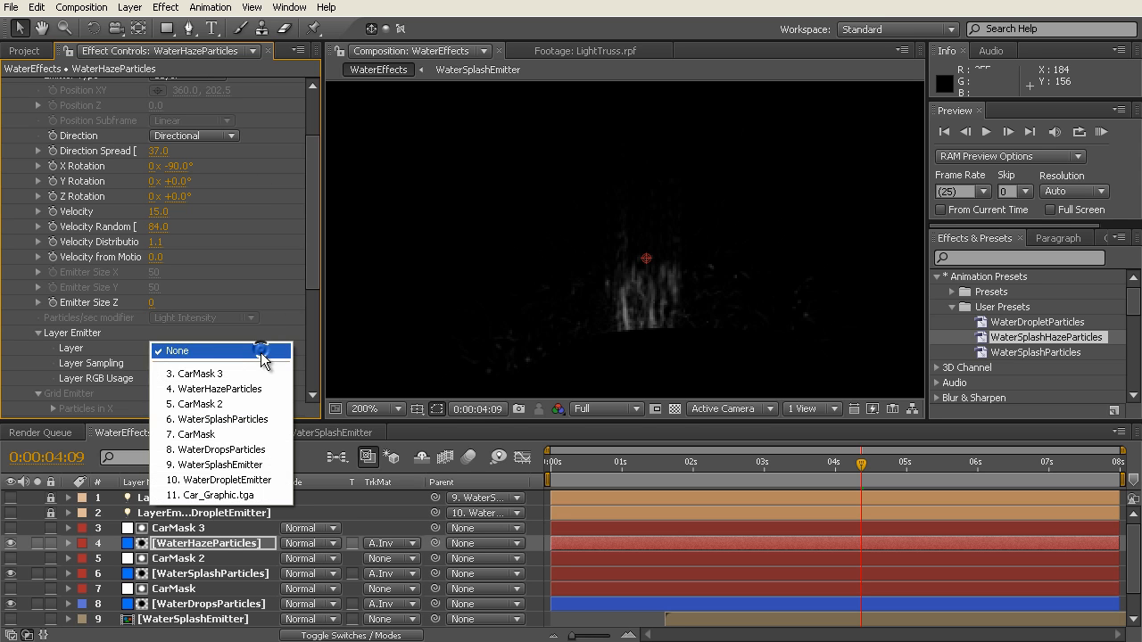
left_click(257, 465)
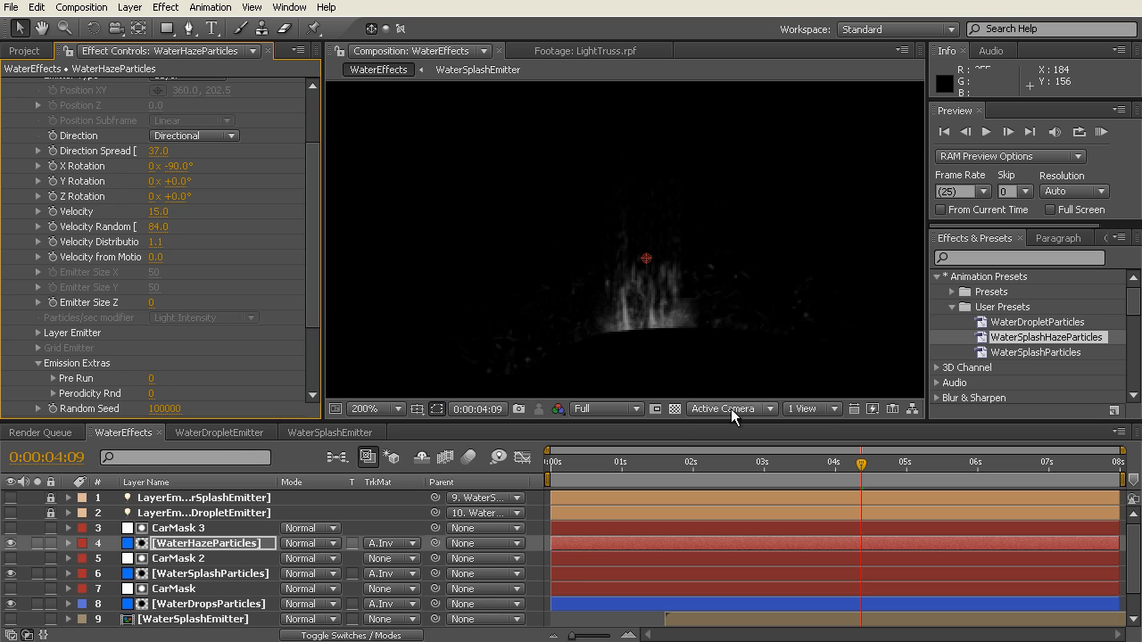
Step: Examine the haze layer's Particle settings at 0:00:04:17, including the Size over Life and Opacity over Life curves
left_click(883, 462)
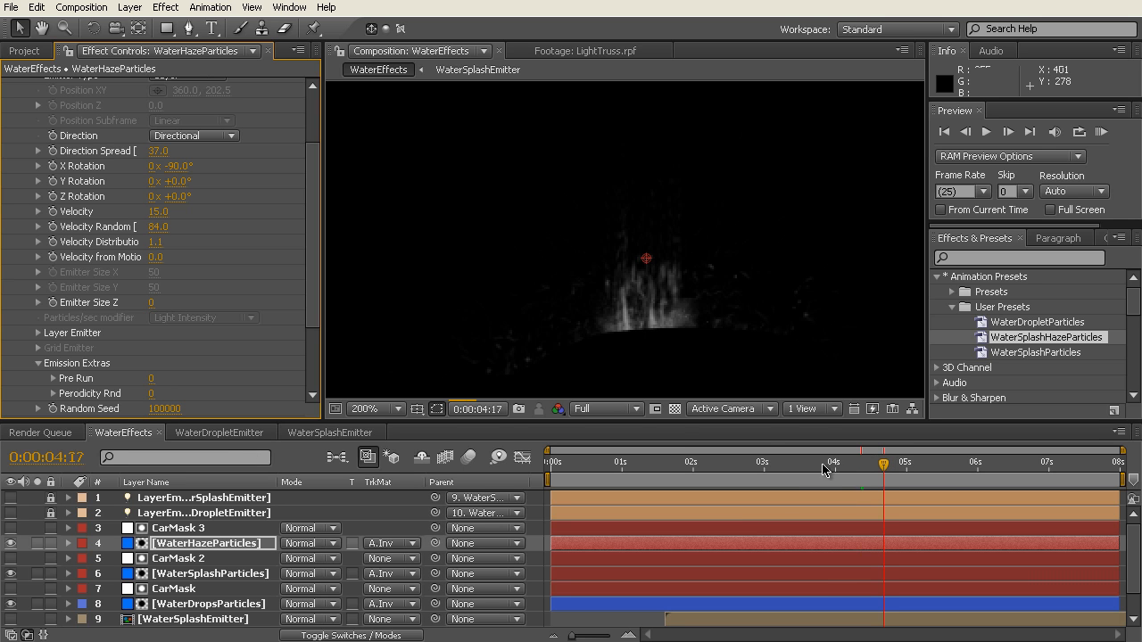
mouse_move(316, 253)
left_mouse_down()
mouse_move(317, 312)
mouse_move(313, 239)
mouse_move(314, 344)
left_mouse_up()
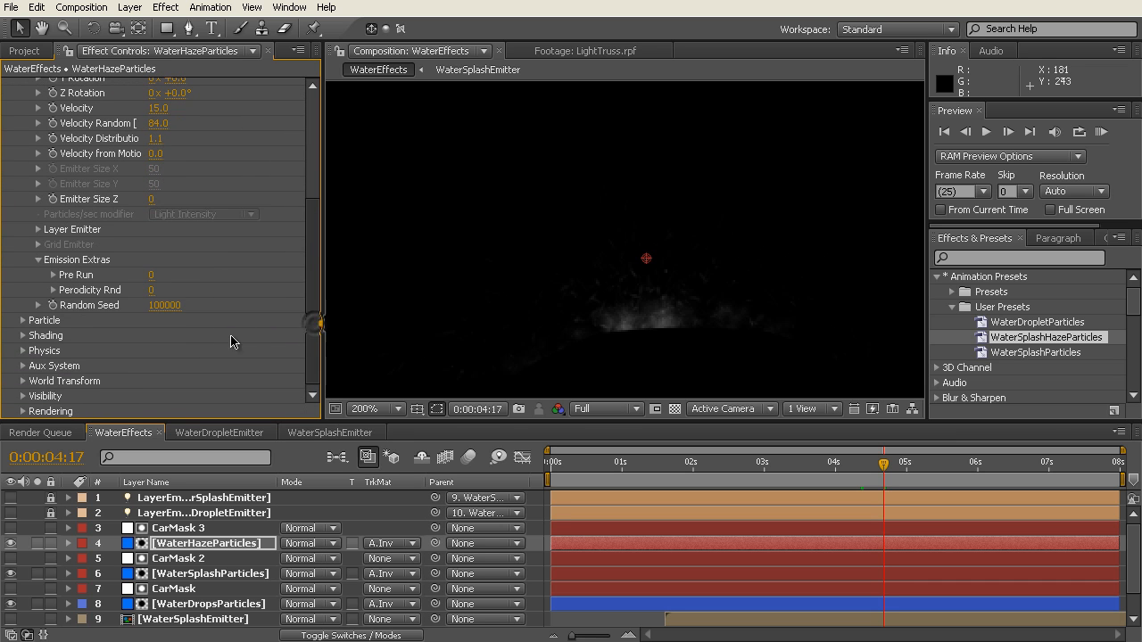
left_click(23, 320)
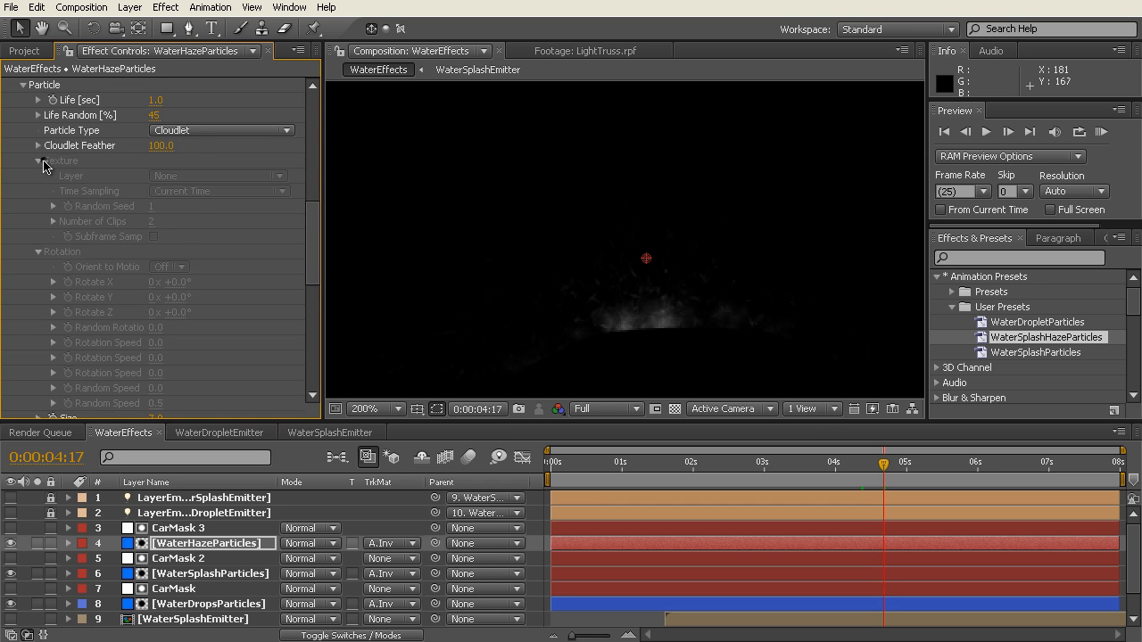
left_click(37, 160)
left_click(38, 175)
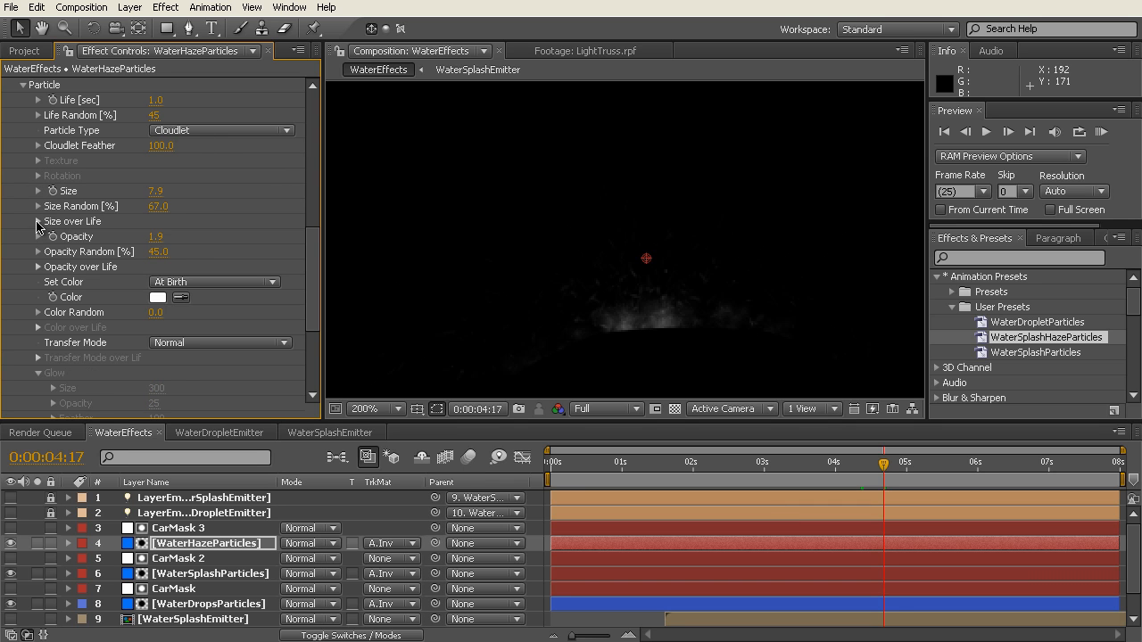
left_click(37, 222)
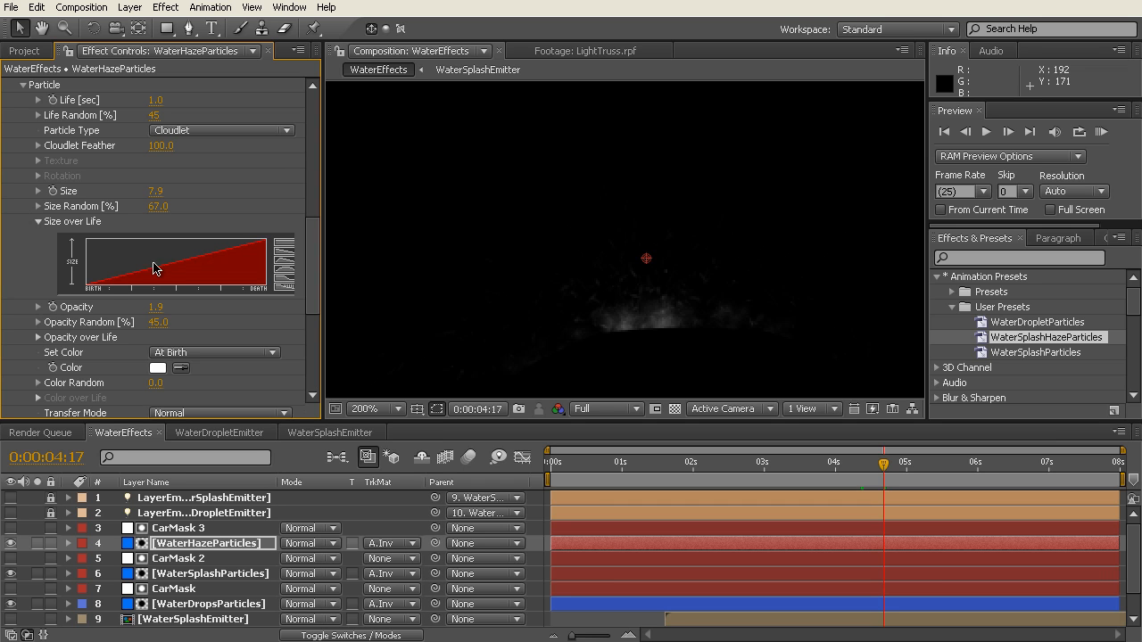
left_click_drag(314, 266, 314, 252)
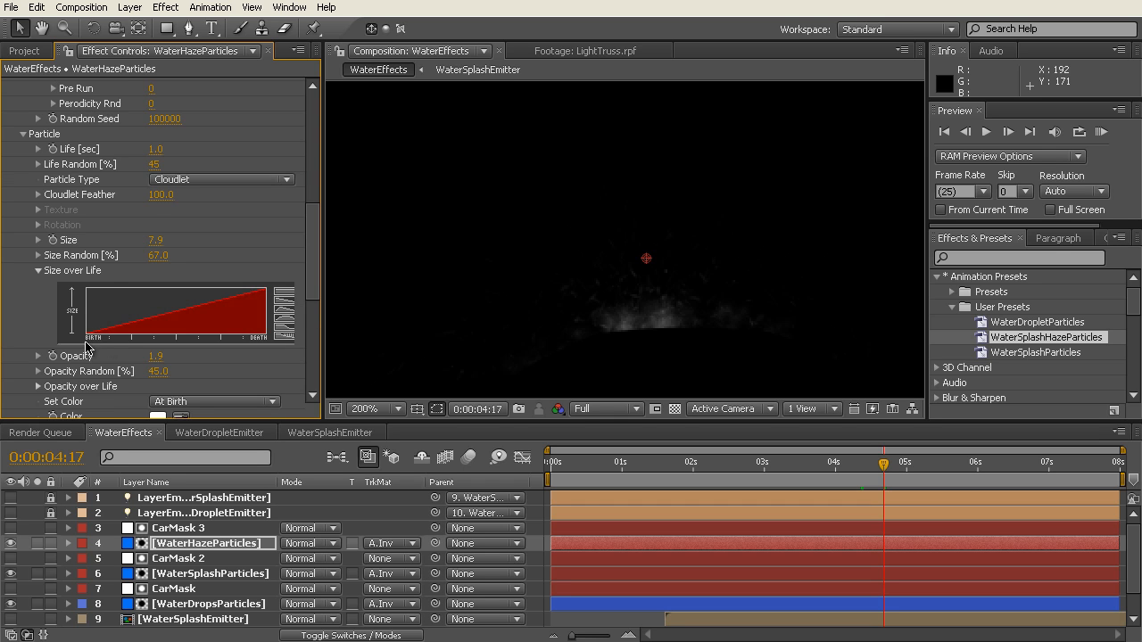
left_click_drag(313, 272, 313, 293)
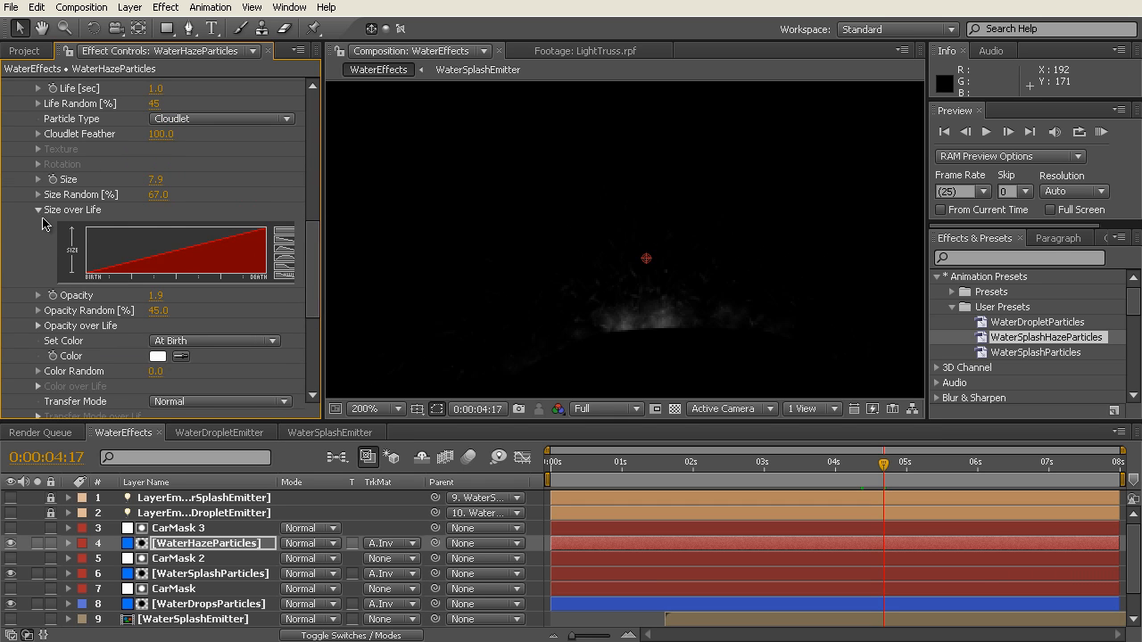
left_click(38, 211)
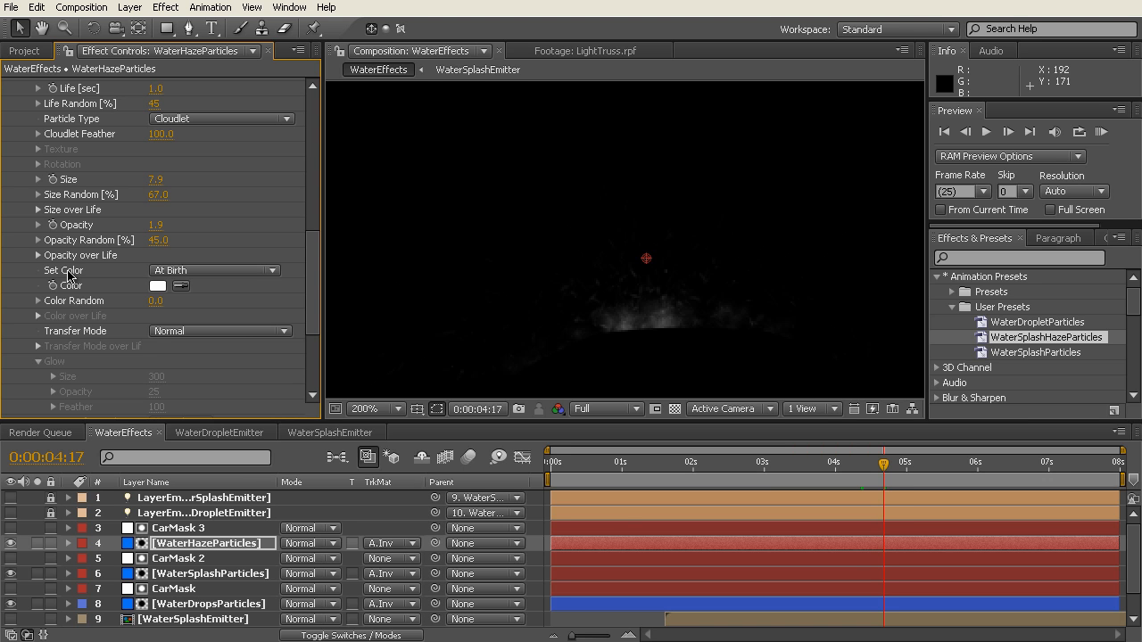
left_click_drag(314, 274, 314, 277)
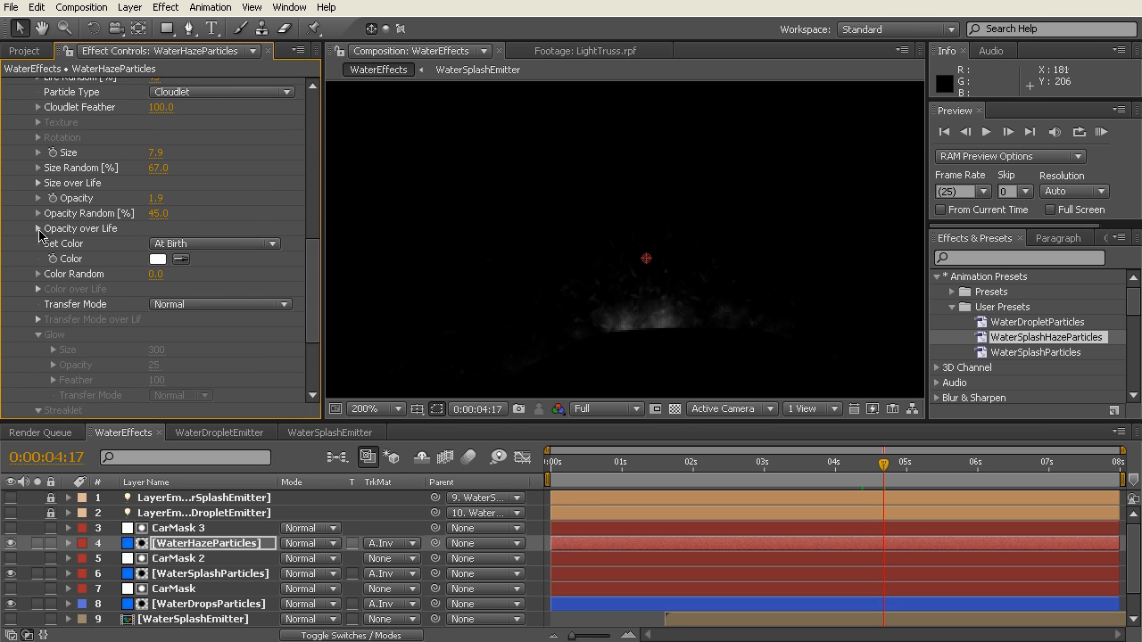
left_click(38, 230)
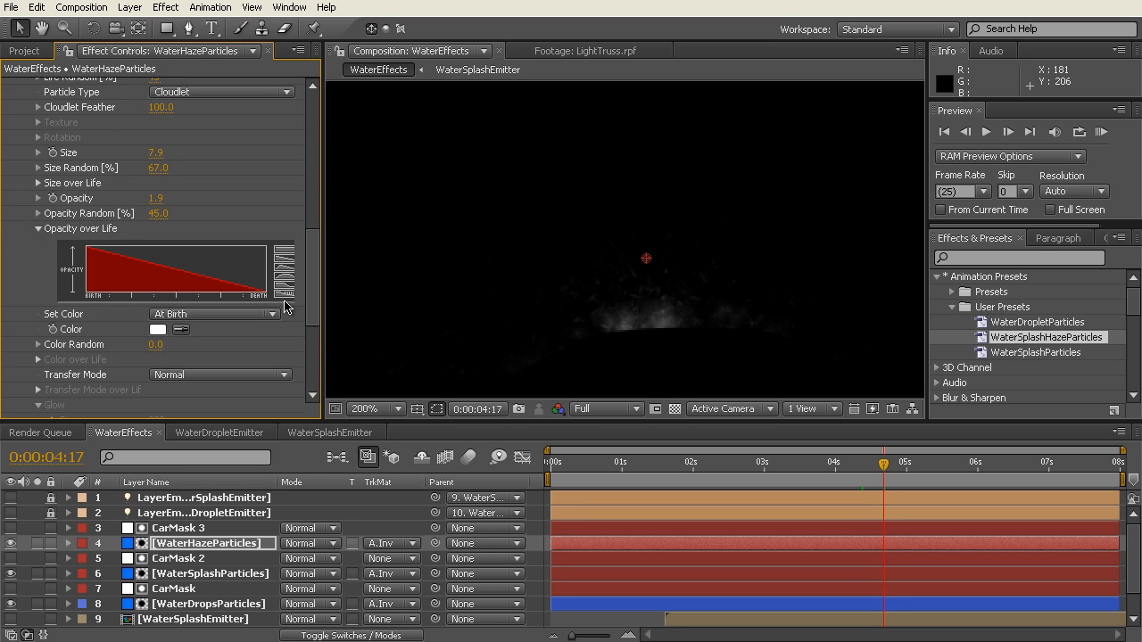
left_click(39, 229)
mouse_move(313, 307)
left_mouse_down()
mouse_move(317, 346)
mouse_move(300, 120)
left_mouse_up()
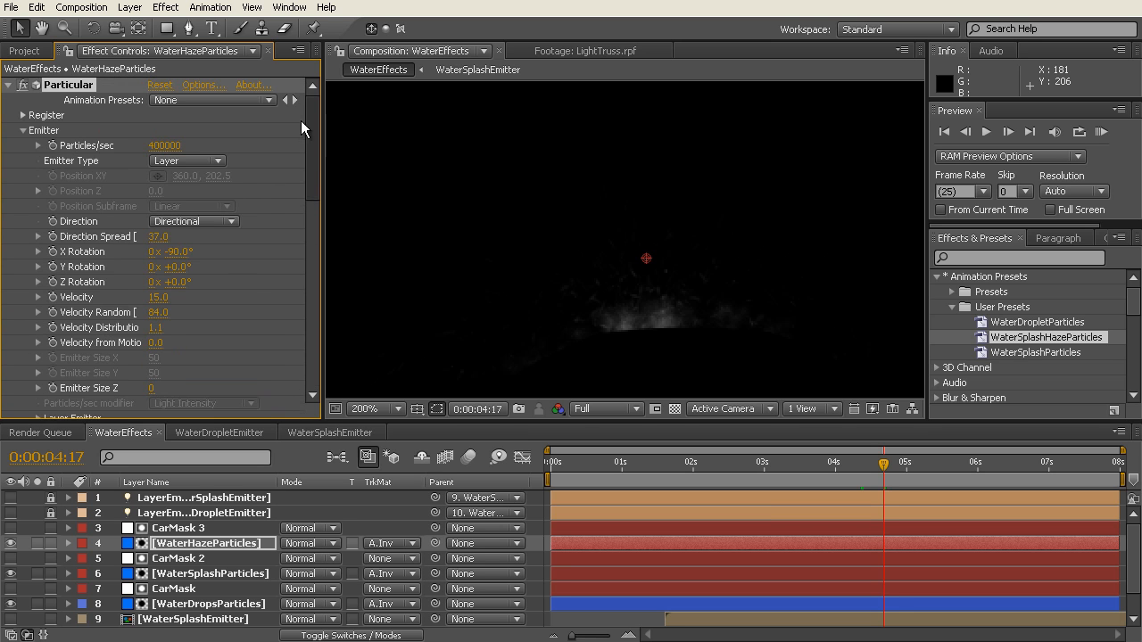
Step: Review the haze Particular's Aux System, Physics and Emitter settings, collapsing all parameter groups when done
left_click(22, 131)
left_click(23, 146)
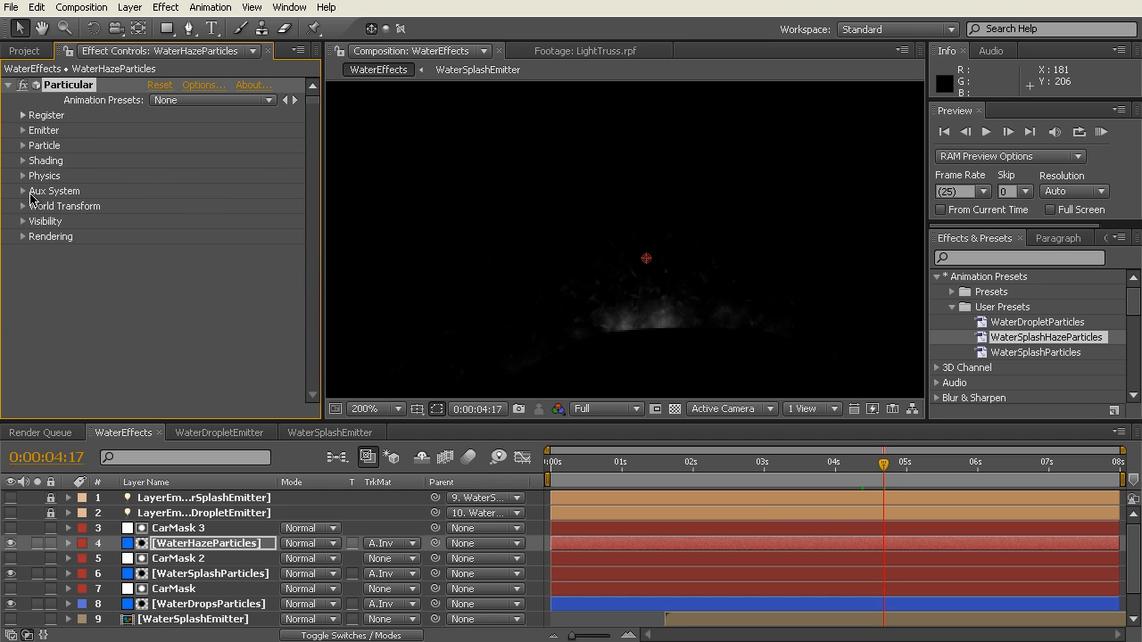
left_click(23, 192)
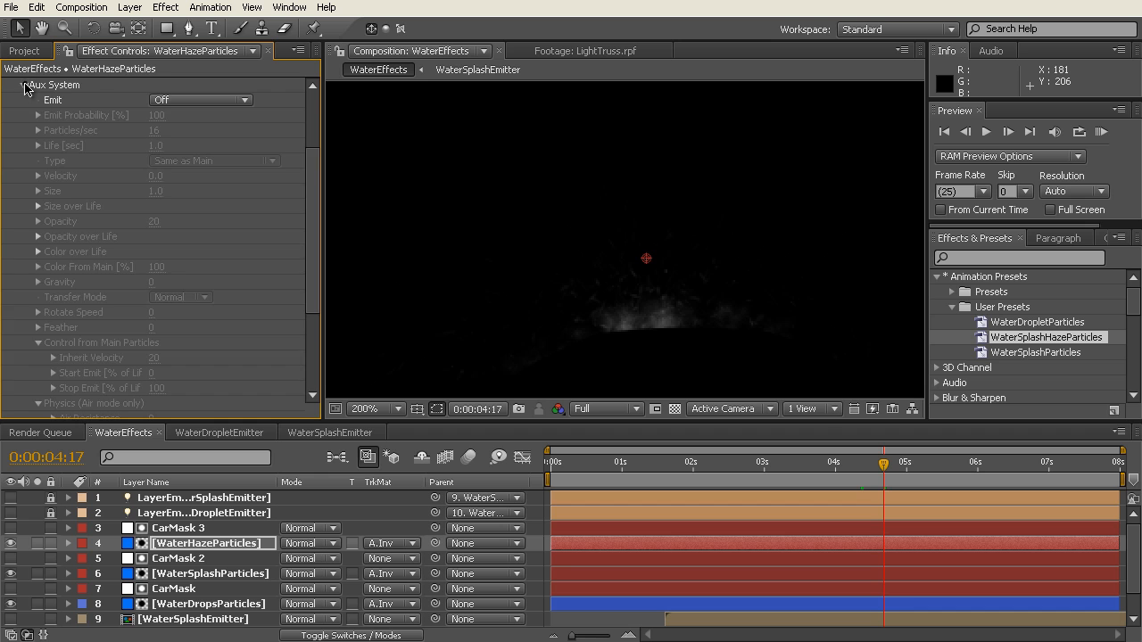
left_click(23, 89)
left_click(23, 178)
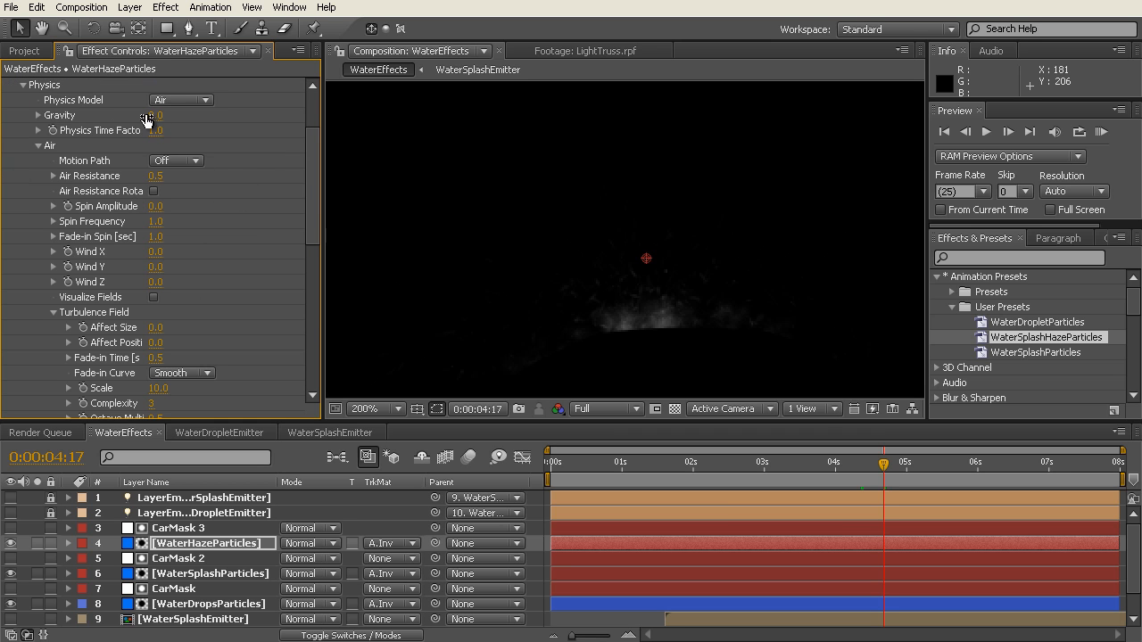
left_click_drag(315, 187, 288, 92)
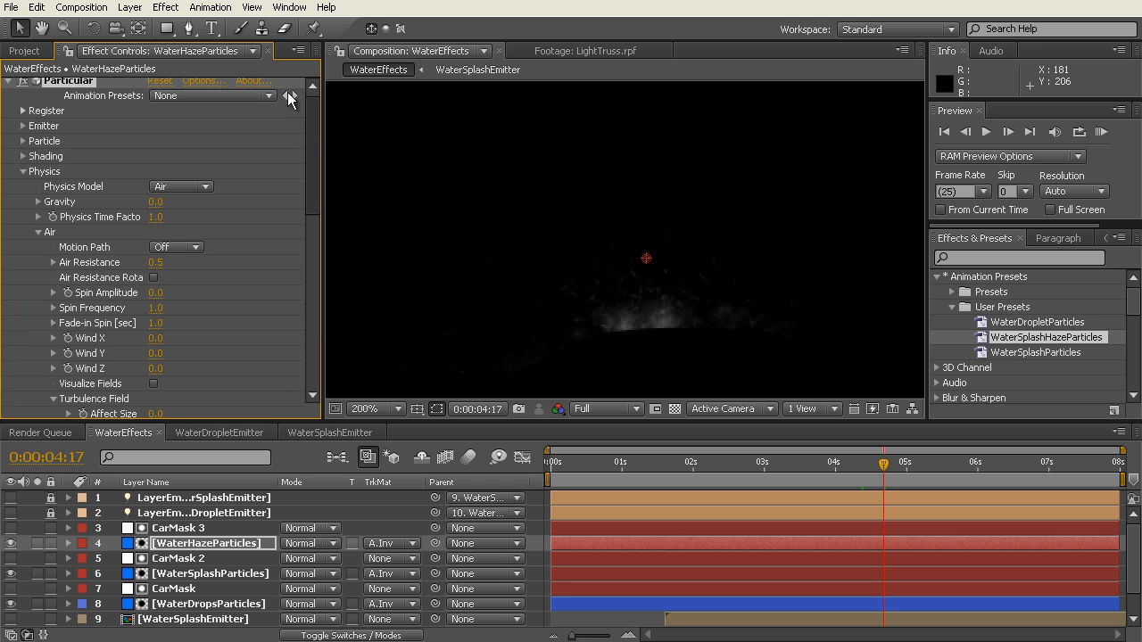
left_click(22, 131)
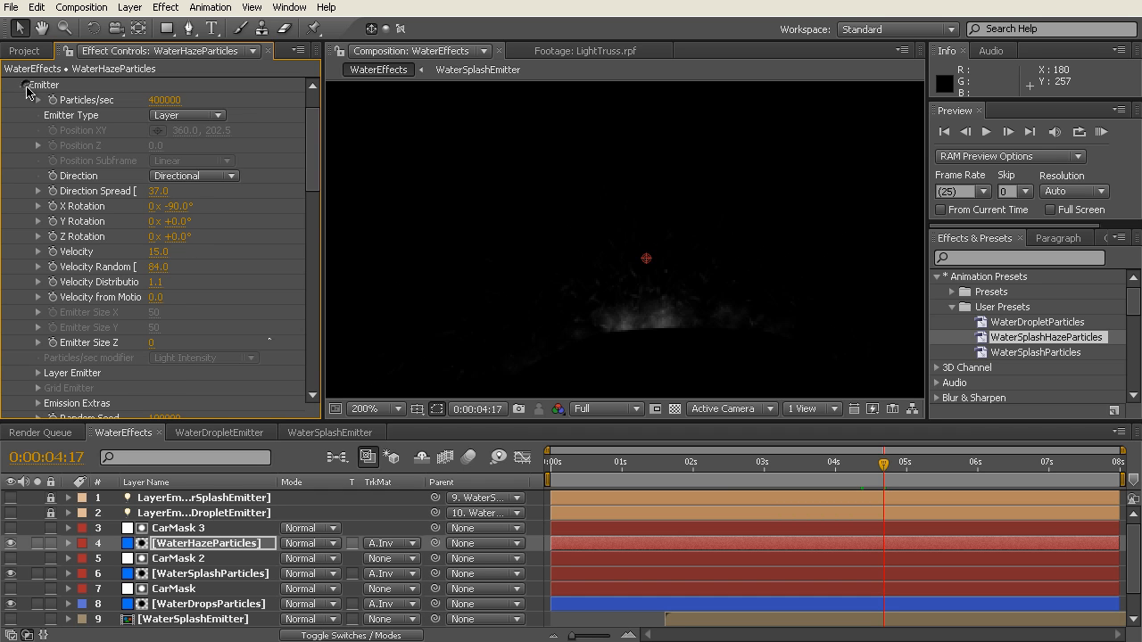
left_click(25, 84)
left_click(29, 130)
left_click(25, 131)
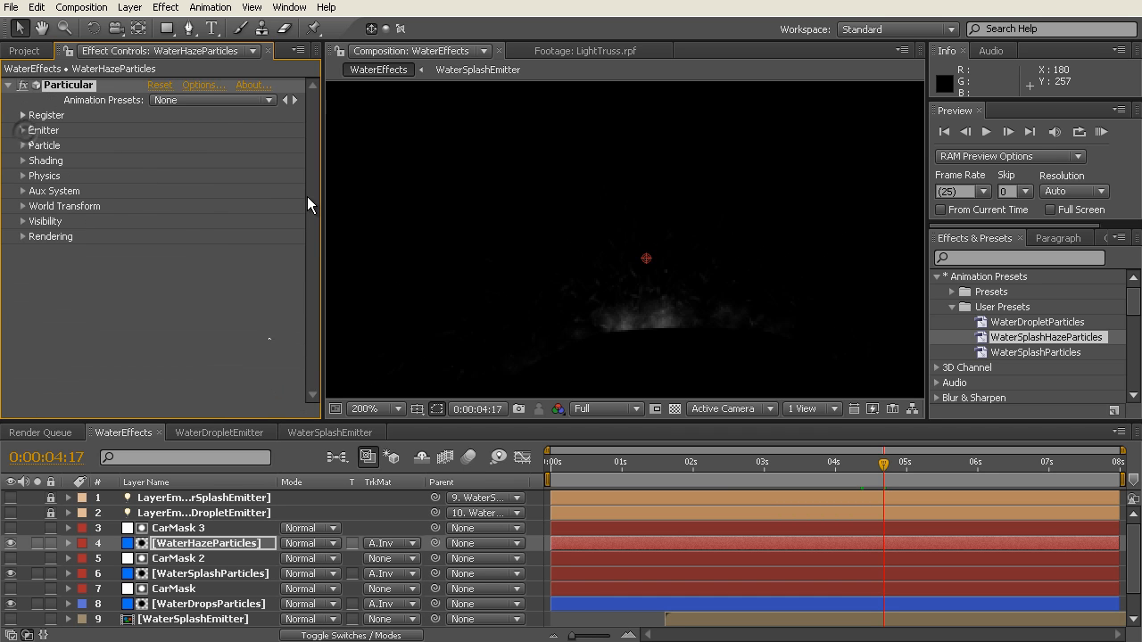
Step: Scrub through the WaterEffects timeline to review the drops, splash and haze together, stopping at 0:00:04:06
left_click_drag(826, 469, 907, 464)
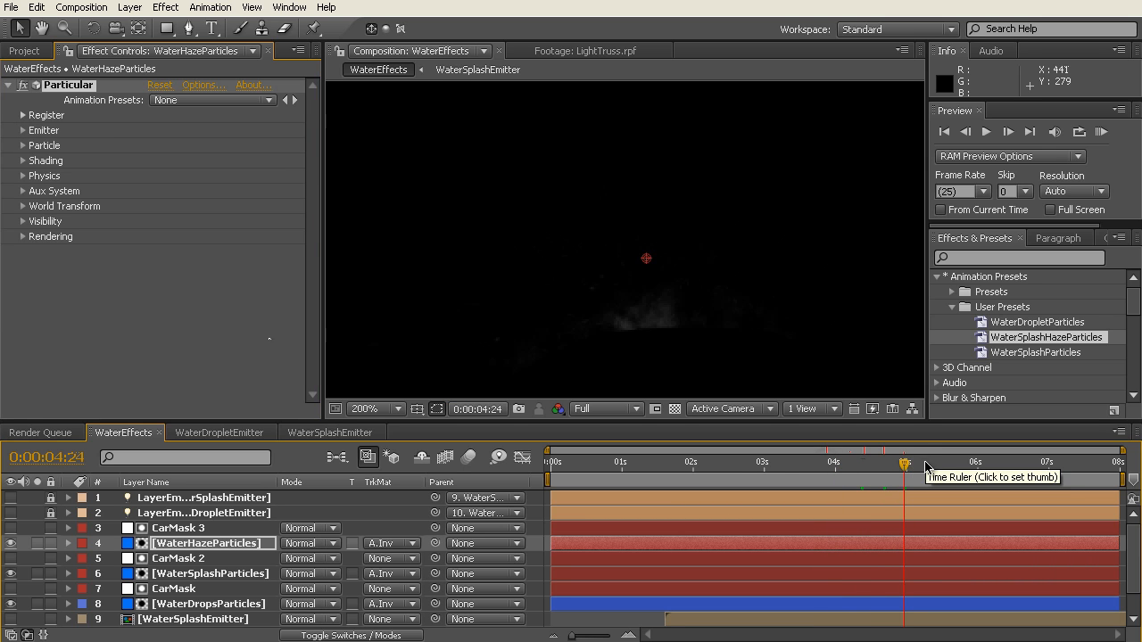
left_click(732, 462)
left_click_drag(748, 467, 852, 468)
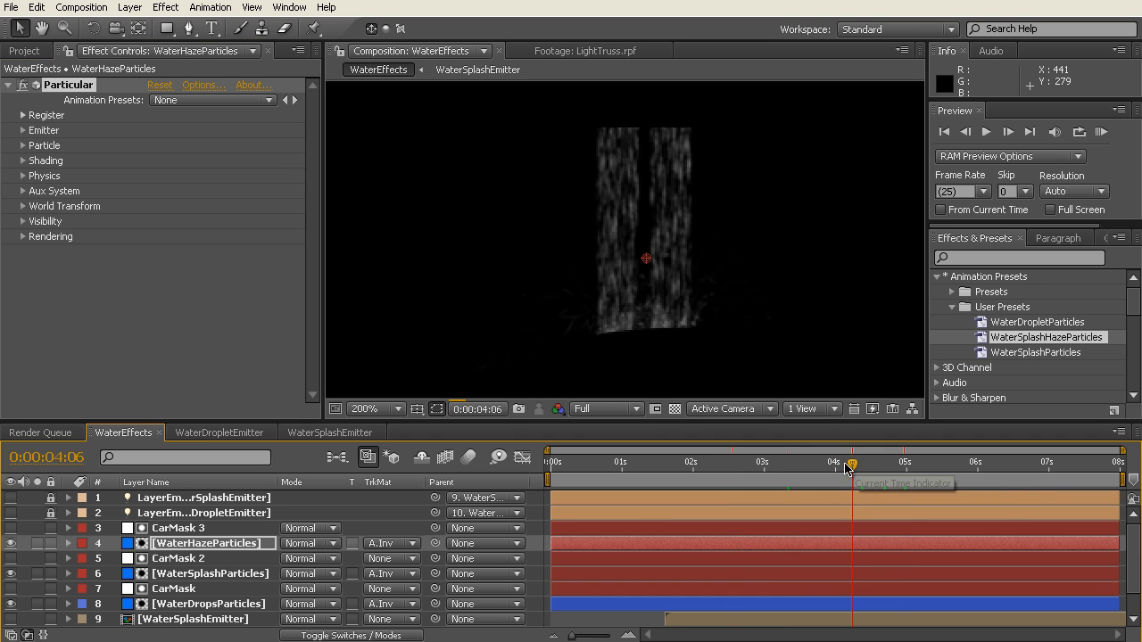
key("comma")
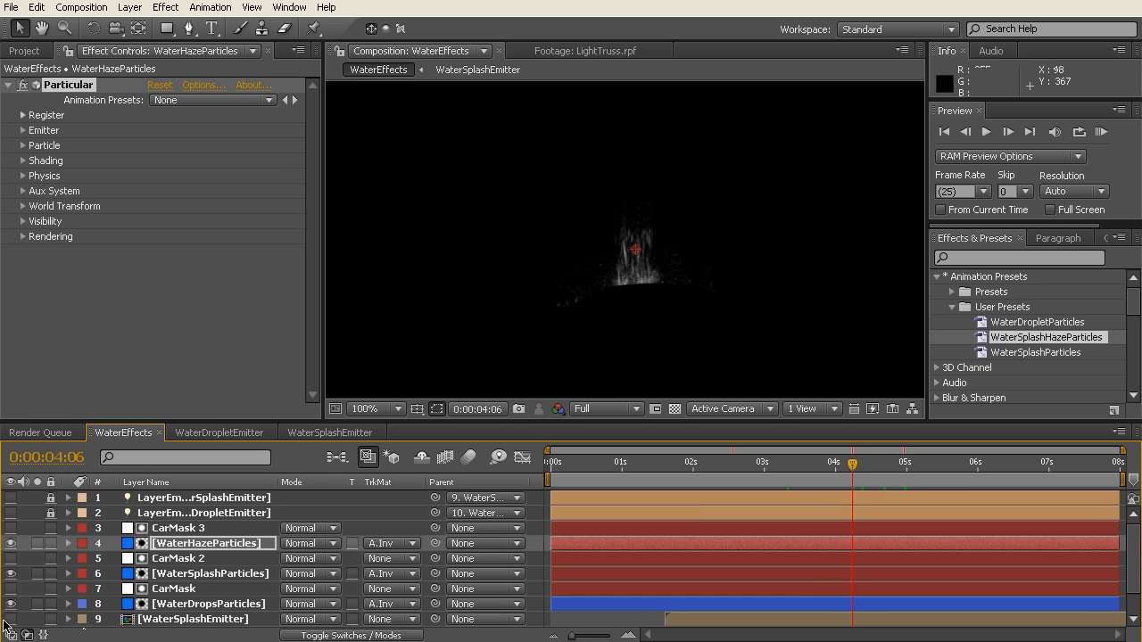
Step: Create a new 720 x 405 px, 25 fps, 8-second composition named MasterComp
left_click_drag(342, 417, 341, 382)
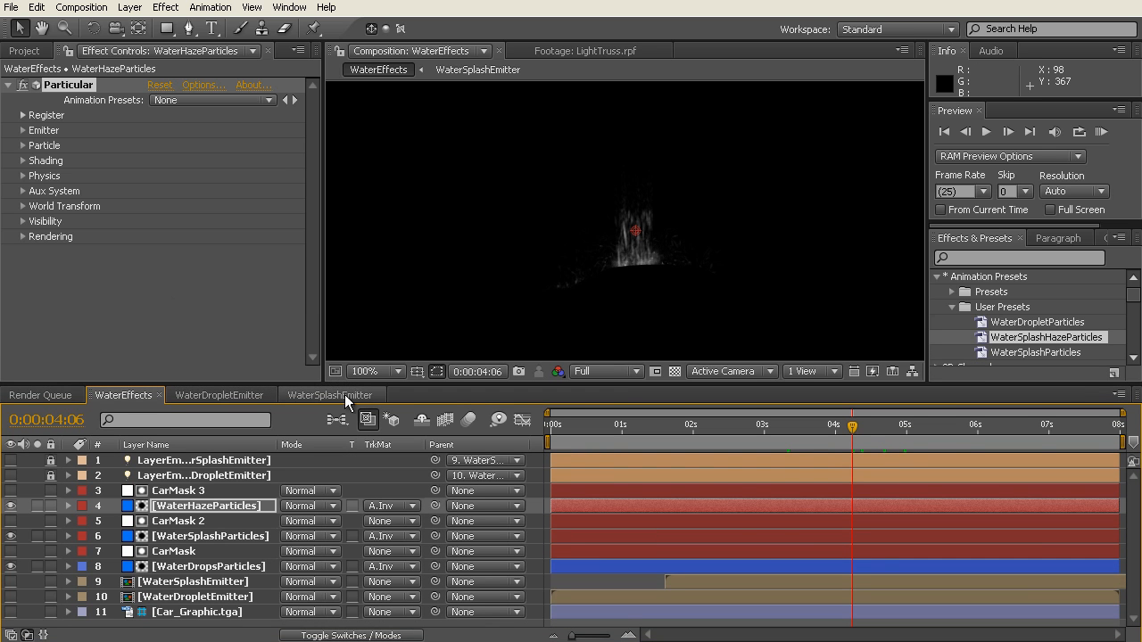
left_click(168, 301)
left_click(25, 52)
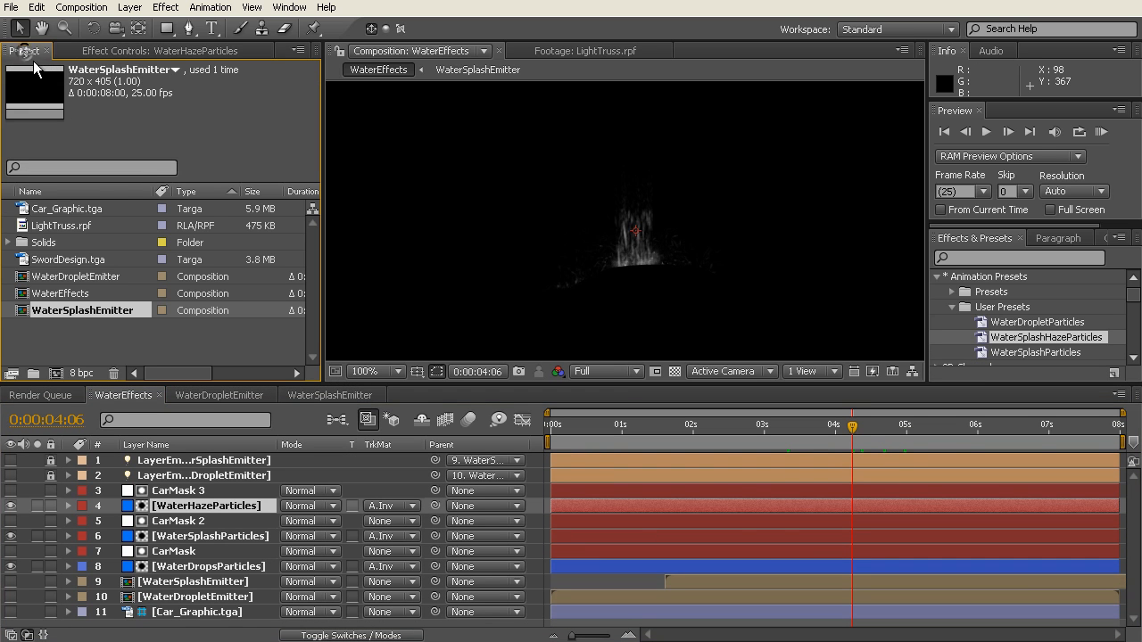
left_click(56, 374)
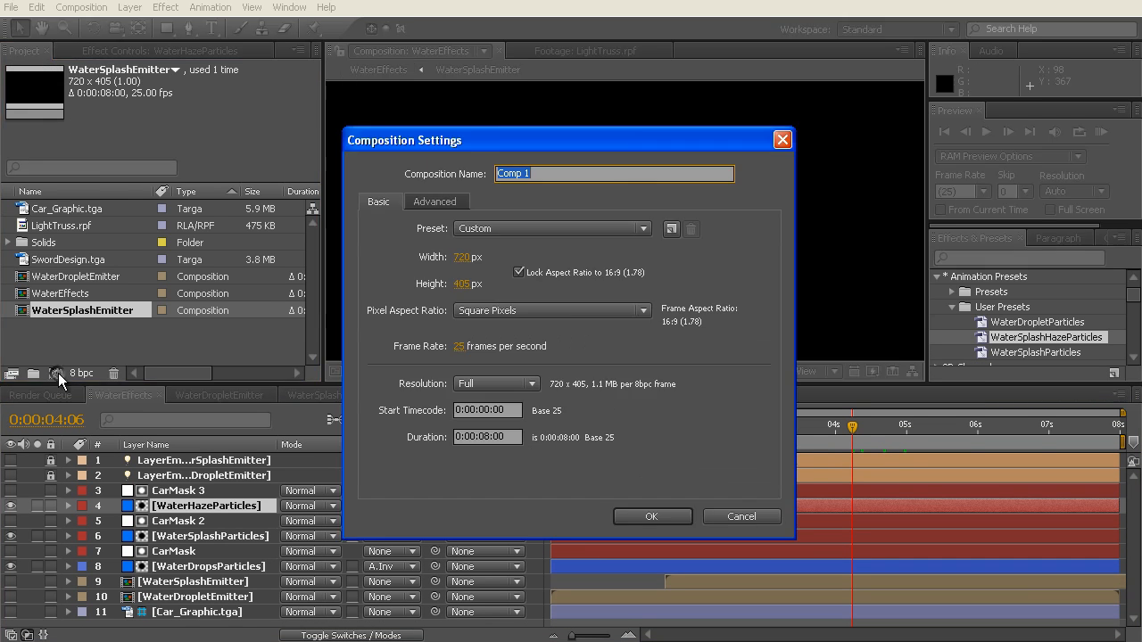
double_click(546, 175)
type("Master")
type("p")
left_click(646, 517)
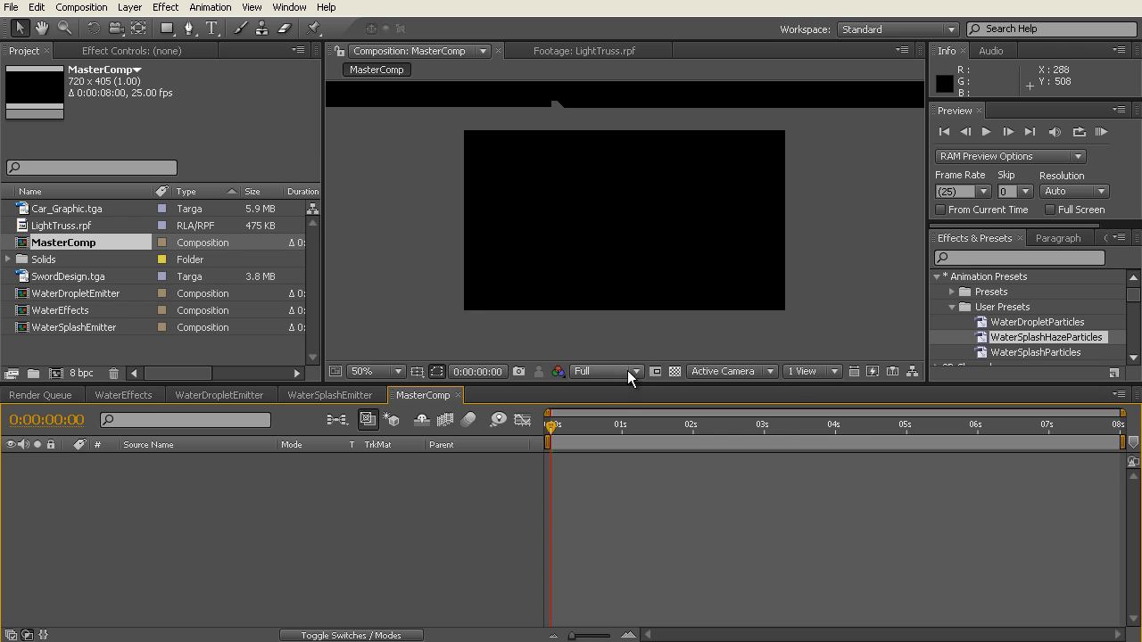
Step: Add the WaterEffects composition to MasterComp as a layer and set the current time to 0:00:03:04
left_click_drag(627, 385, 632, 459)
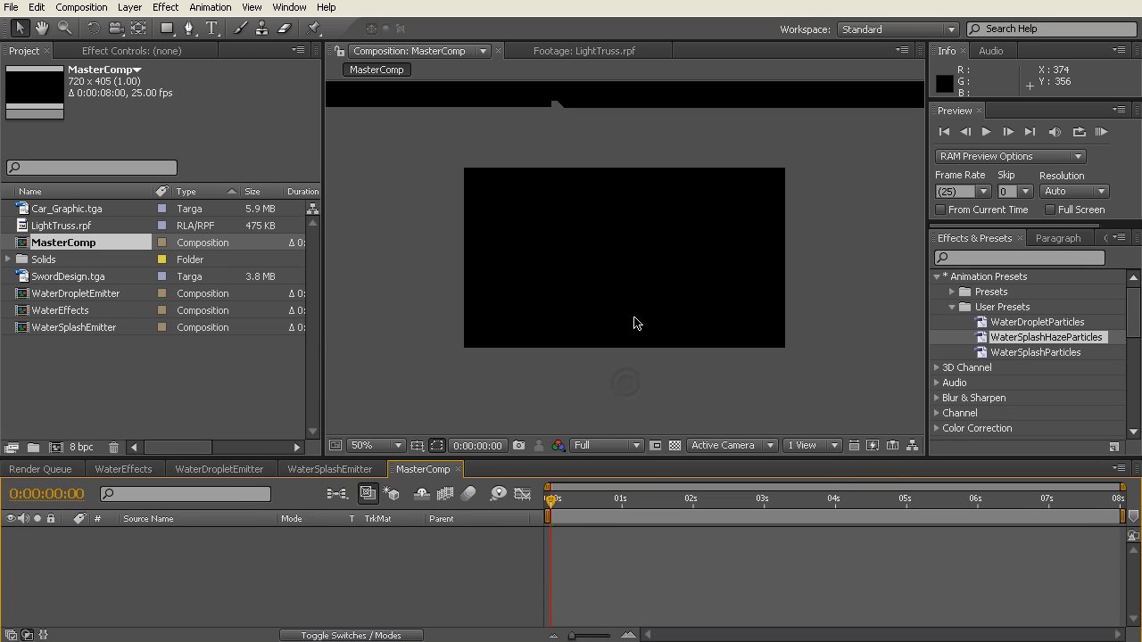
scroll(634, 327, "up", 1)
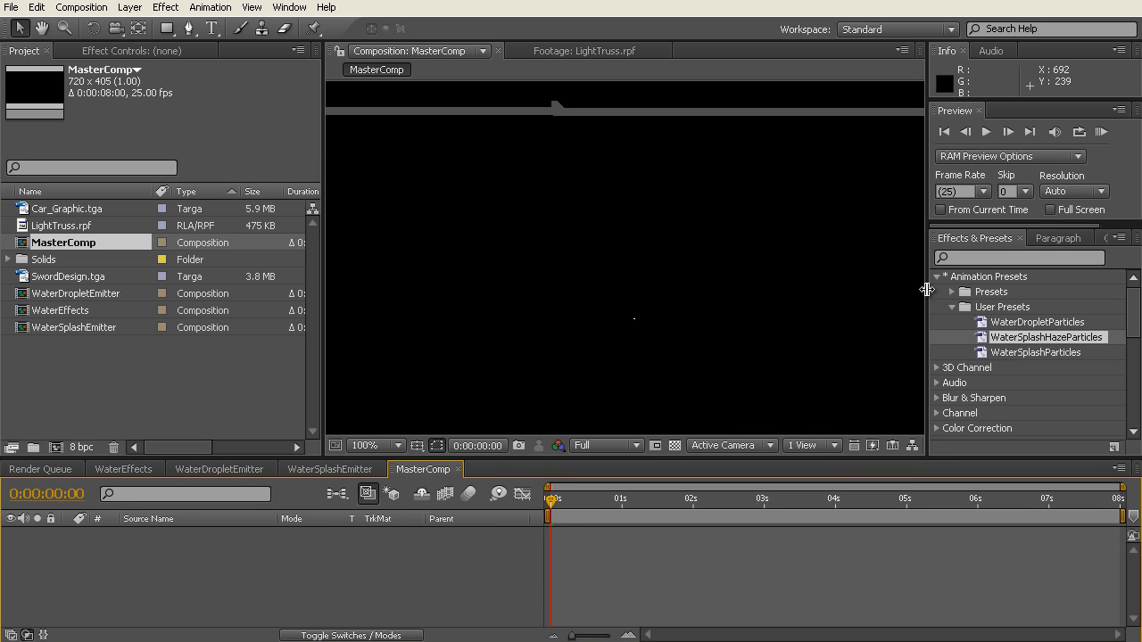
left_click_drag(928, 300, 997, 300)
left_click(147, 392)
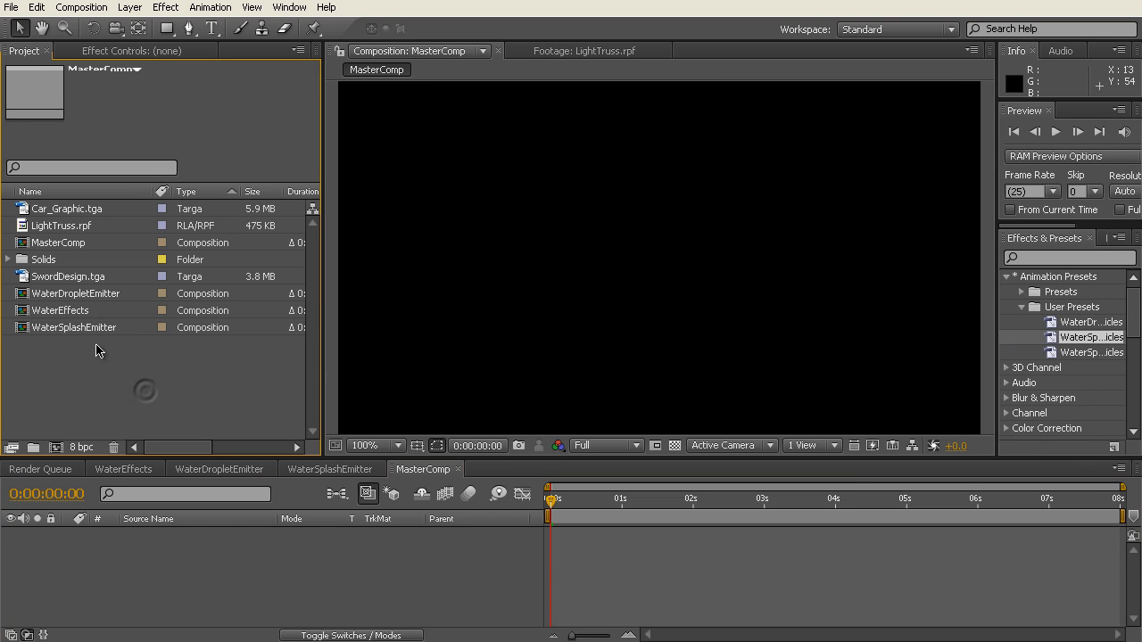
left_click(68, 310)
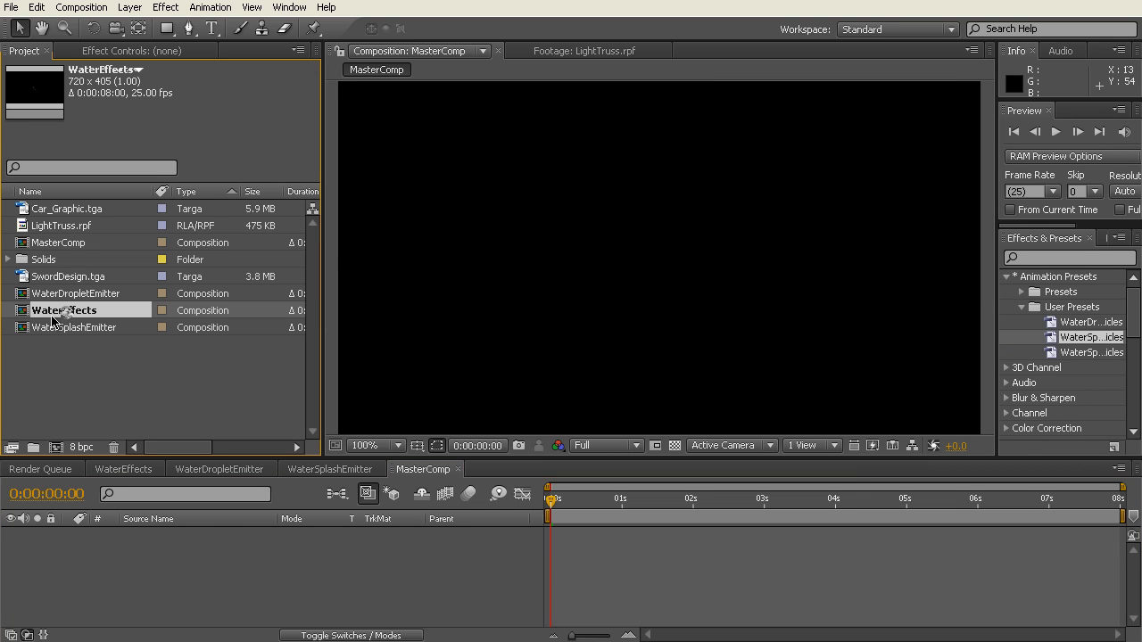
left_click_drag(25, 317, 135, 568)
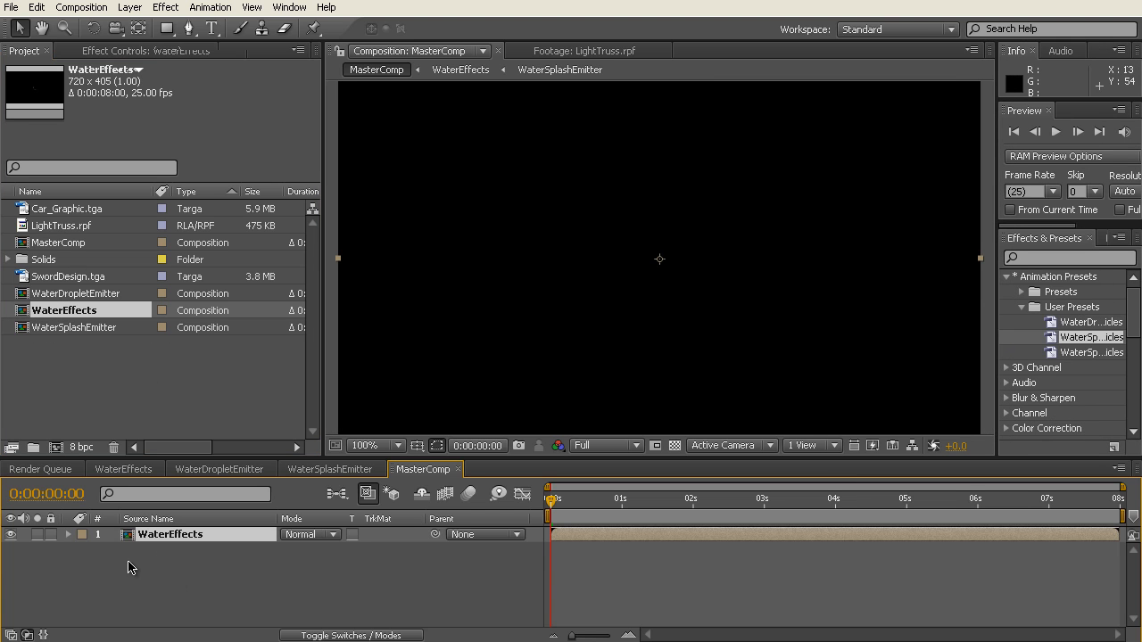
left_click_drag(657, 498, 774, 511)
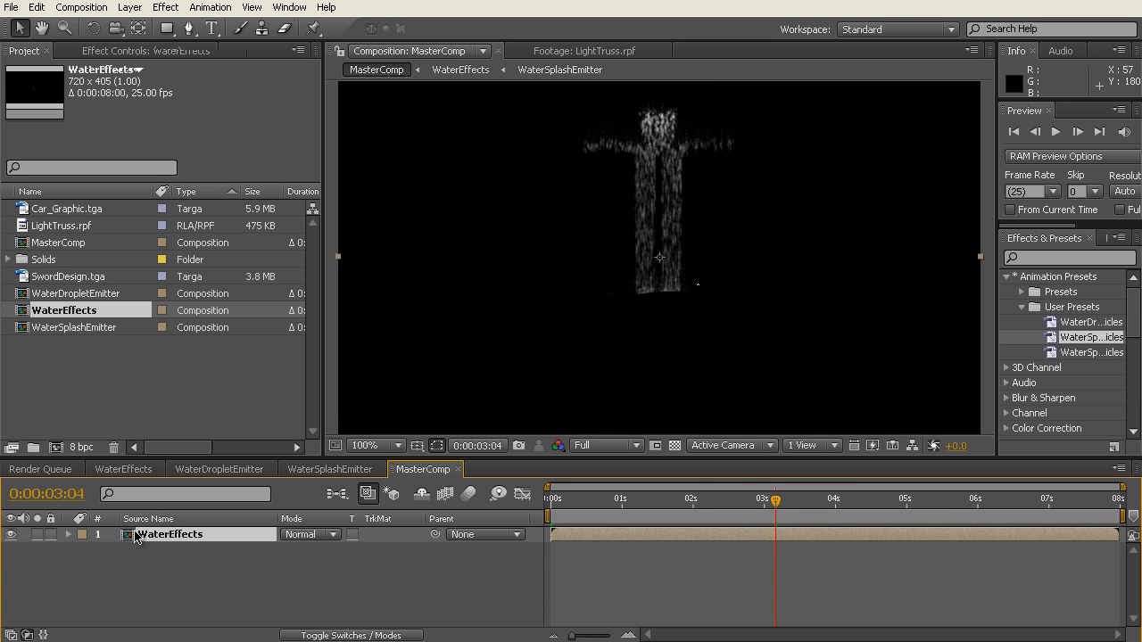
Step: Place Car_Graphic.tga below the WaterEffects layer and scale it to fit the composition
left_click(64, 211)
left_click_drag(25, 212, 130, 591)
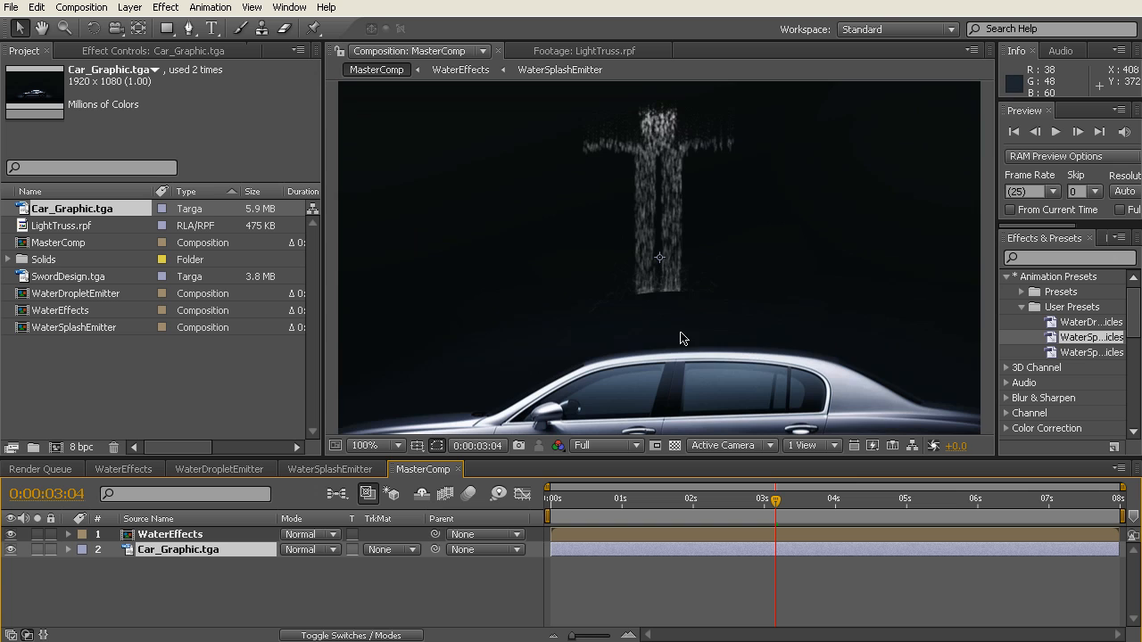
right_click(183, 555)
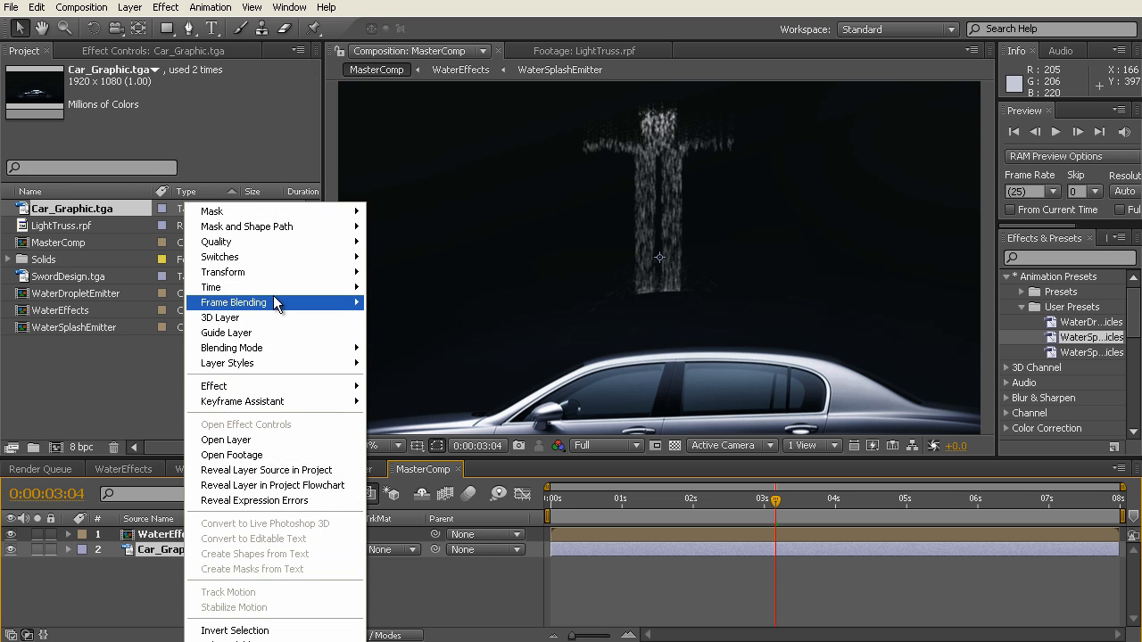
mouse_move(276, 283)
left_click(468, 449)
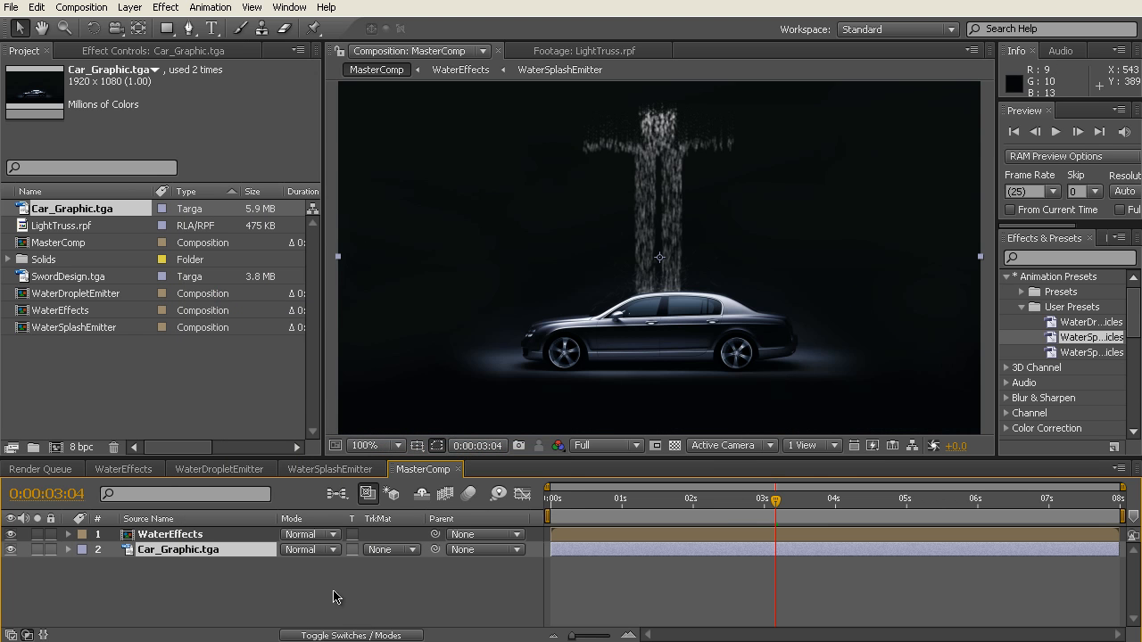
Step: Add LightTruss.rpf to MasterComp as the topmost layer, above WaterEffects
left_click(201, 591)
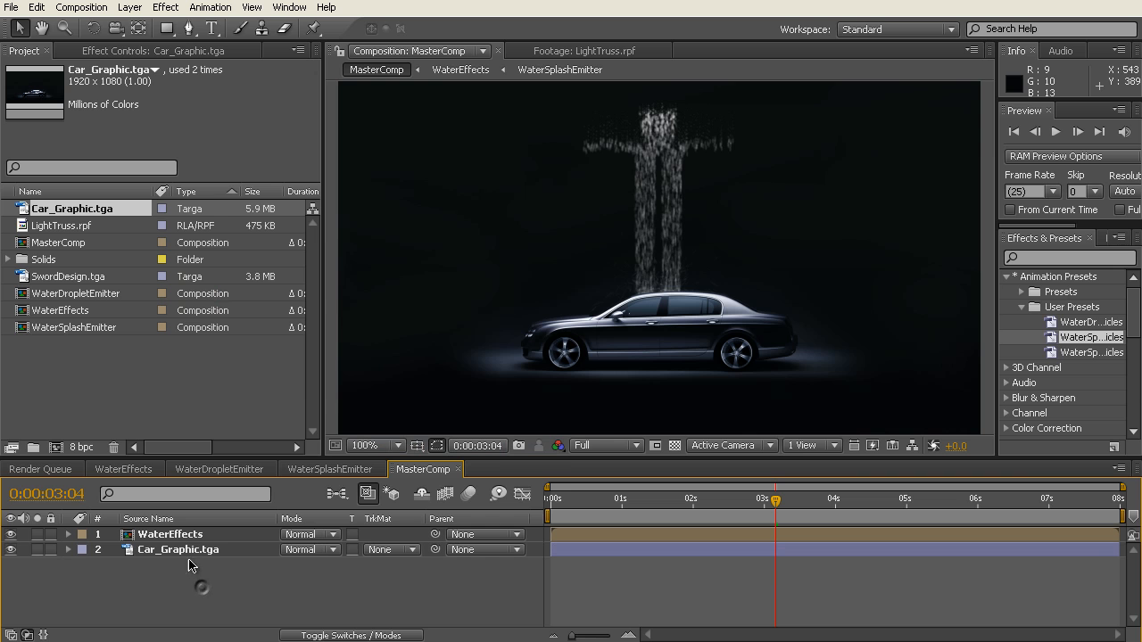
left_click(67, 229)
left_click_drag(67, 229, 156, 536)
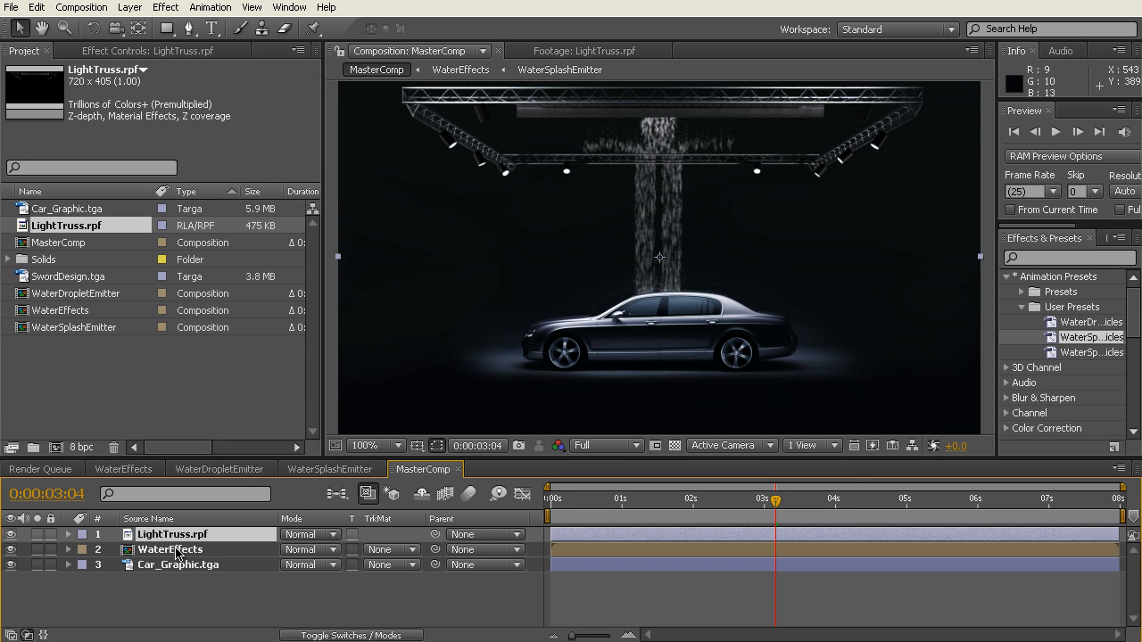
Step: Move the LightTruss.rpf layer below the WaterEffects layer in MasterComp
scroll(692, 128, "up", 1)
left_click_drag(703, 143, 670, 337)
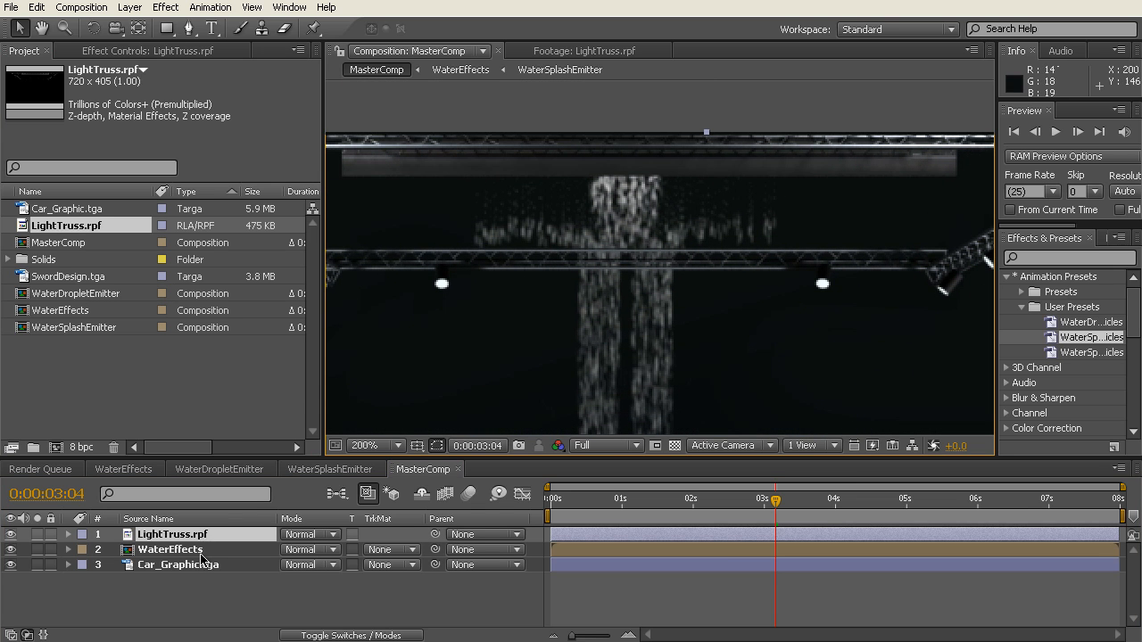
left_click_drag(227, 538, 230, 558)
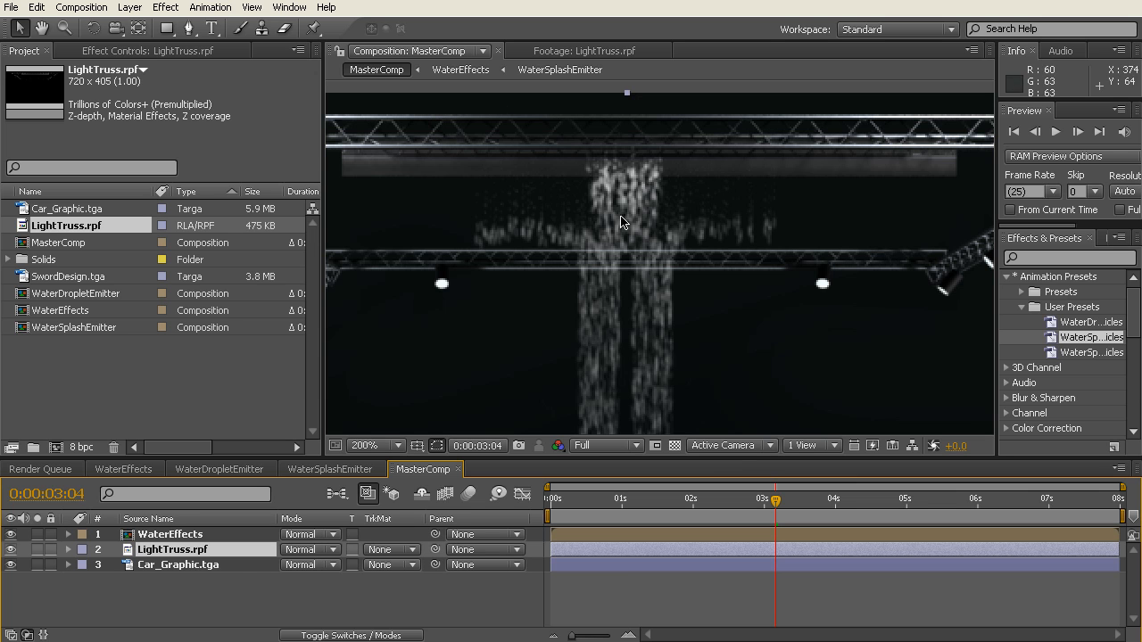
Step: Apply the Depth Matte effect to the LightTruss.rpf layer
left_click(211, 602)
left_click(196, 551)
left_click(147, 51)
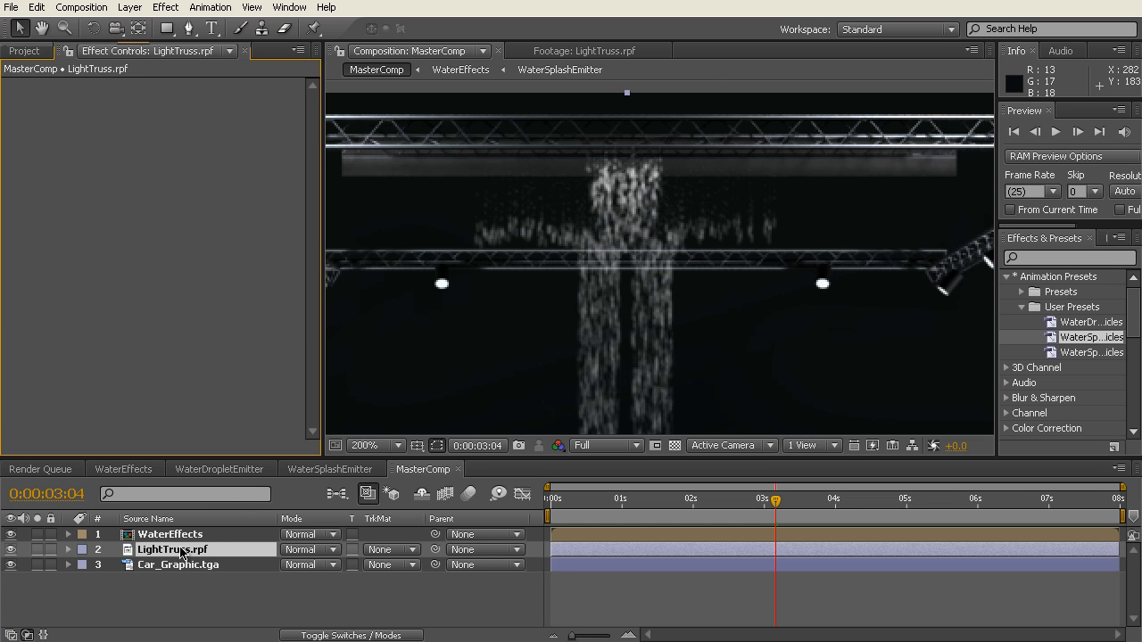
right_click(100, 152)
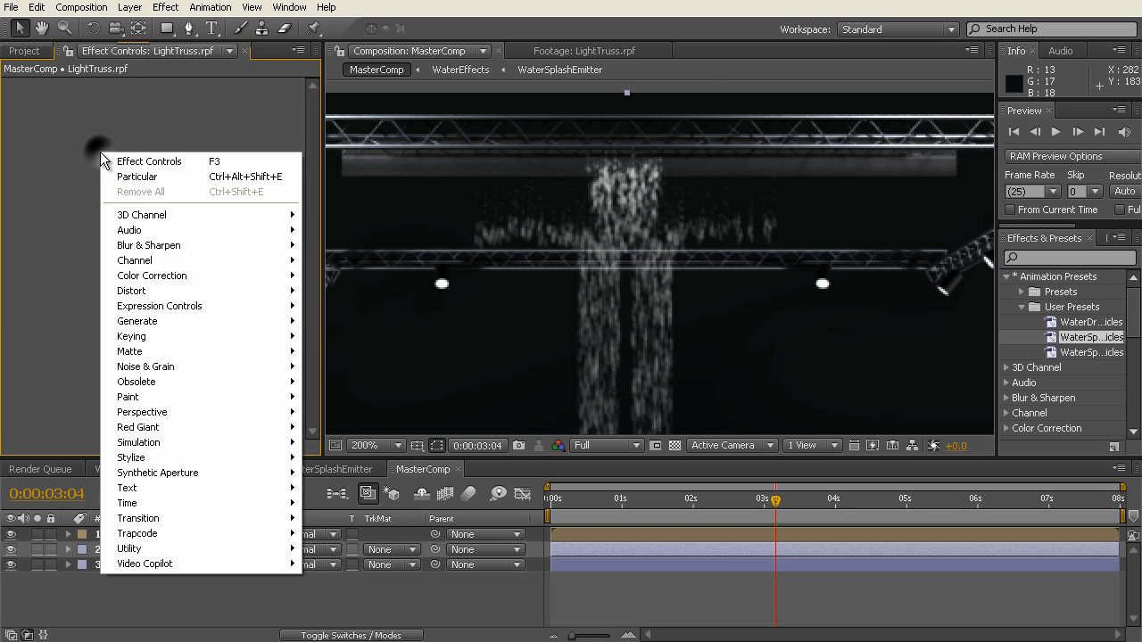
mouse_move(179, 216)
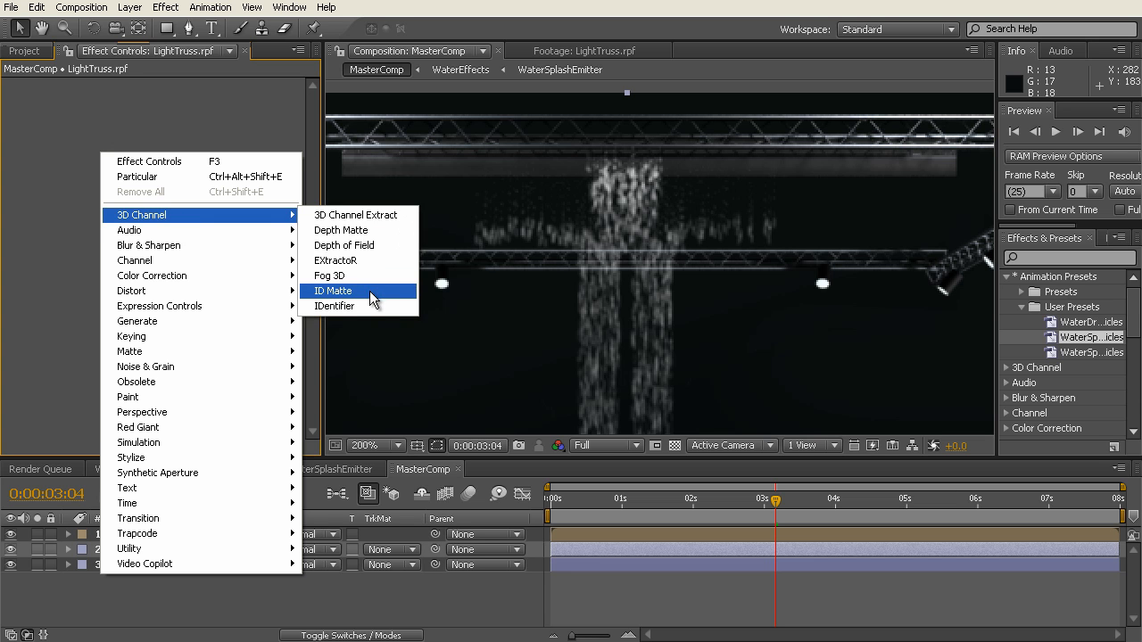
left_click(371, 234)
Step: Set the Depth Matte's depth on LightTruss.rpf to -210 and invert the matte
left_click(157, 116)
type("-60")
key("Return")
scroll(501, 247, "down", 1)
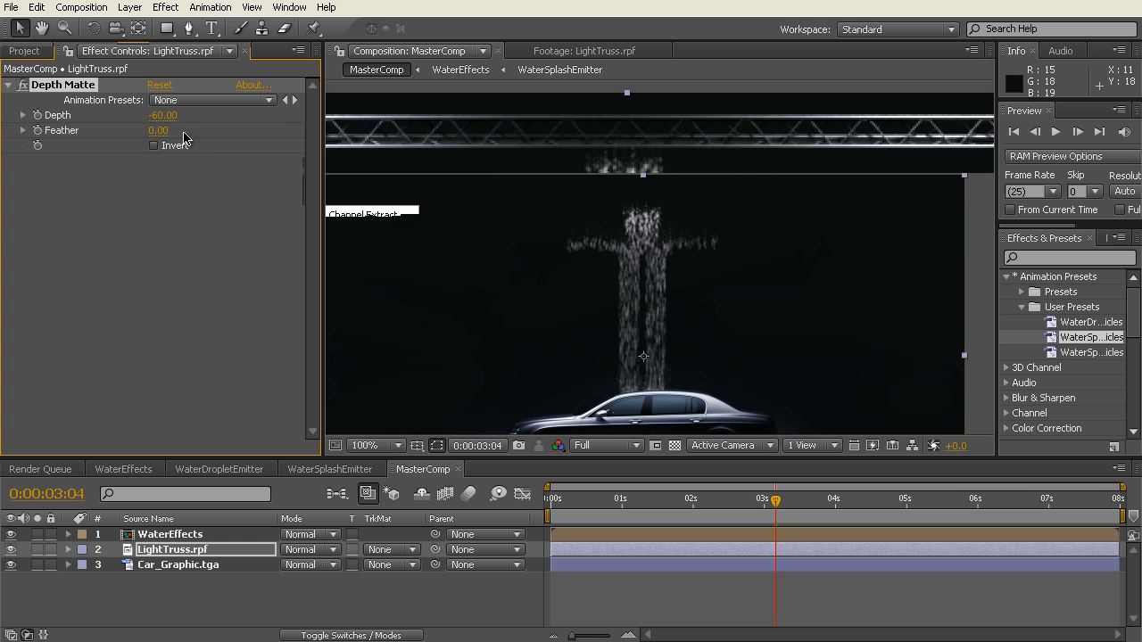
mouse_move(164, 115)
left_mouse_down()
mouse_move(139, 115)
mouse_move(168, 116)
left_mouse_up()
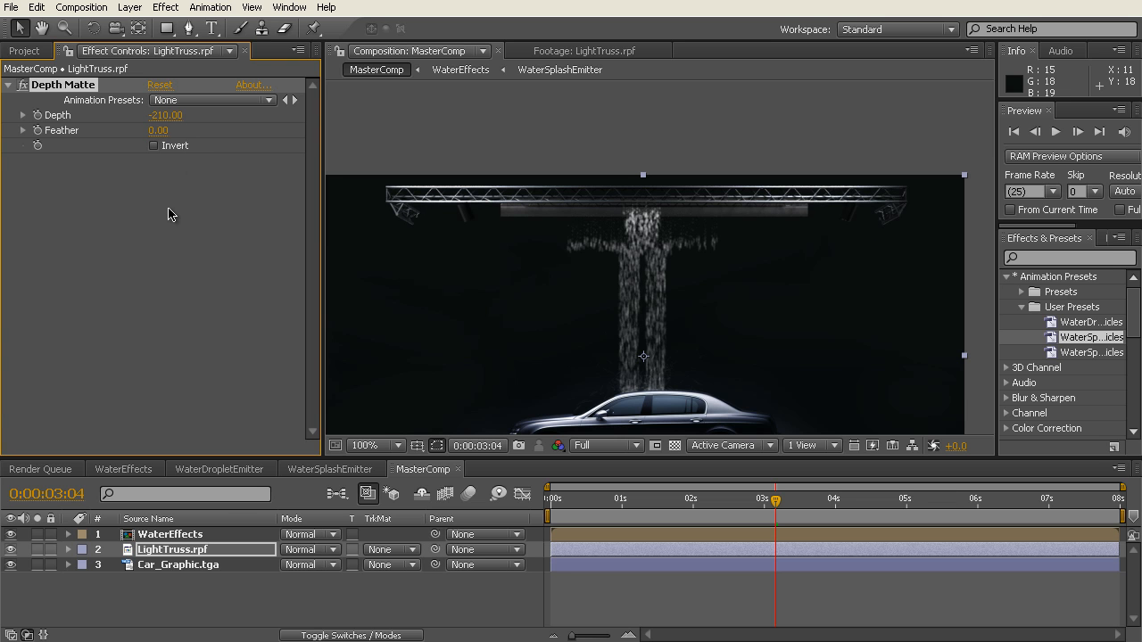
left_click(155, 146)
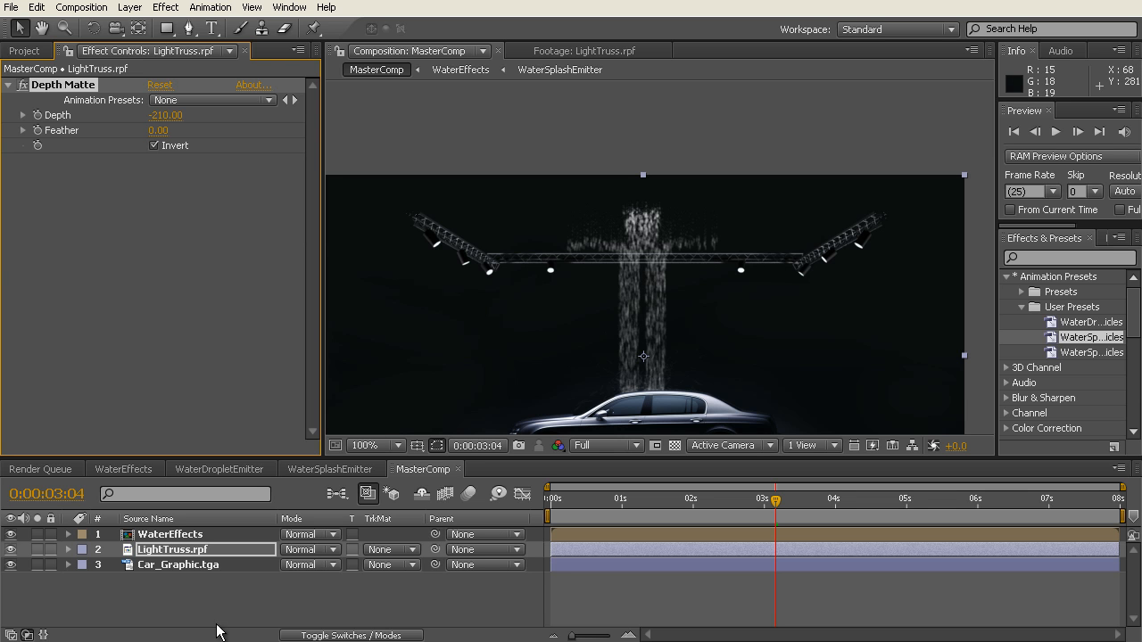
Step: Duplicate the LightTruss.rpf layer above WaterEffects and turn off Invert in the copy's Depth Matte
left_click(191, 554)
key("ctrl+d")
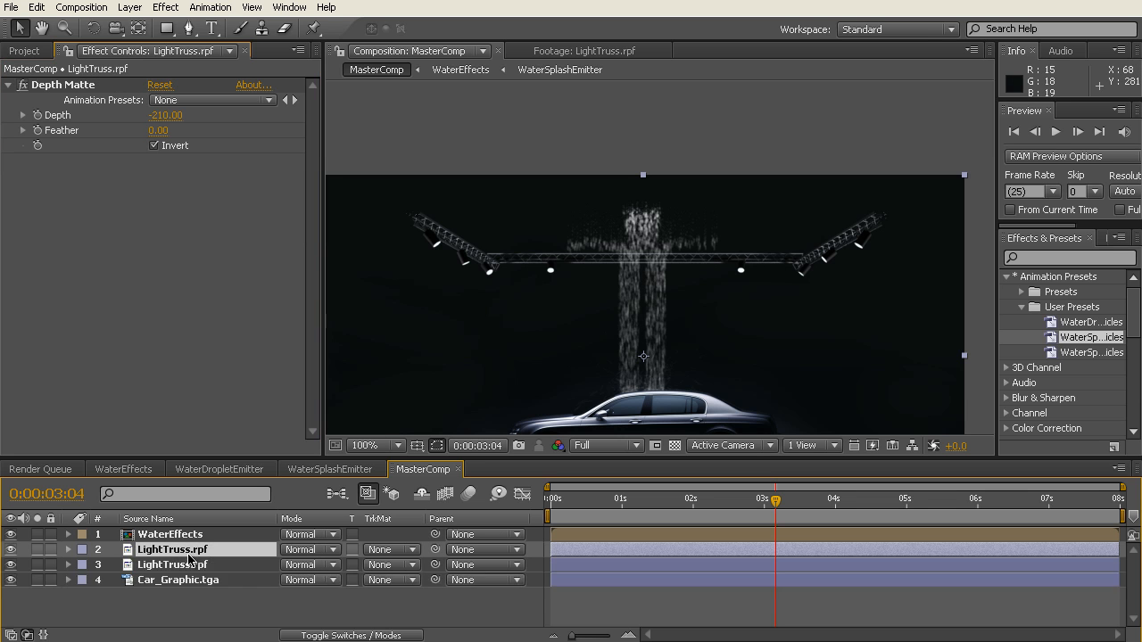
left_click_drag(185, 553, 186, 535)
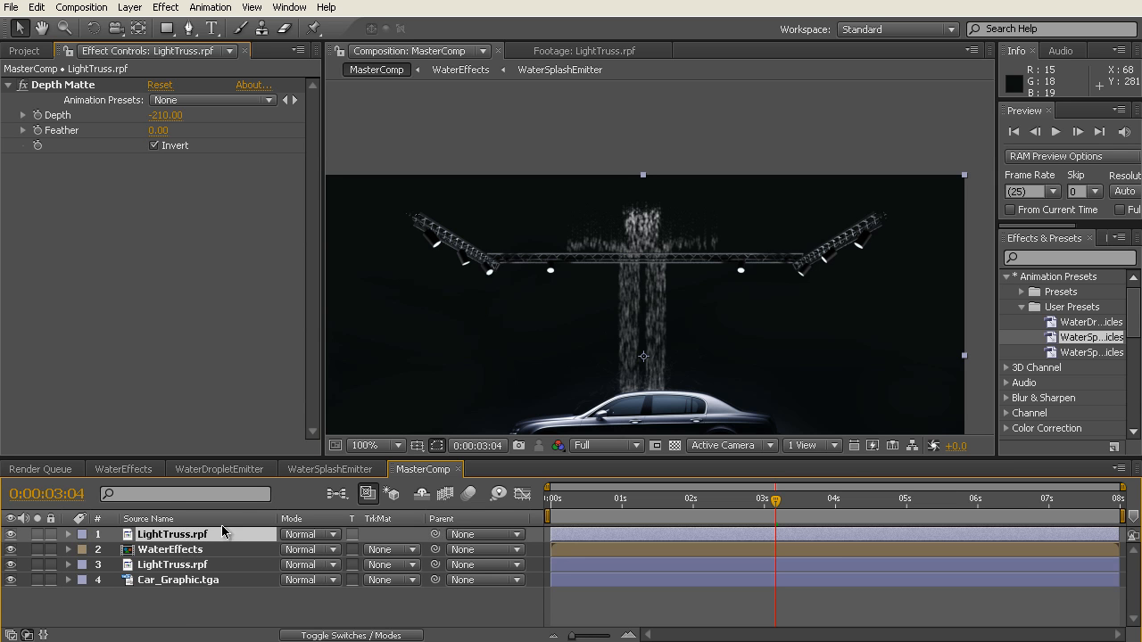
left_click(156, 145)
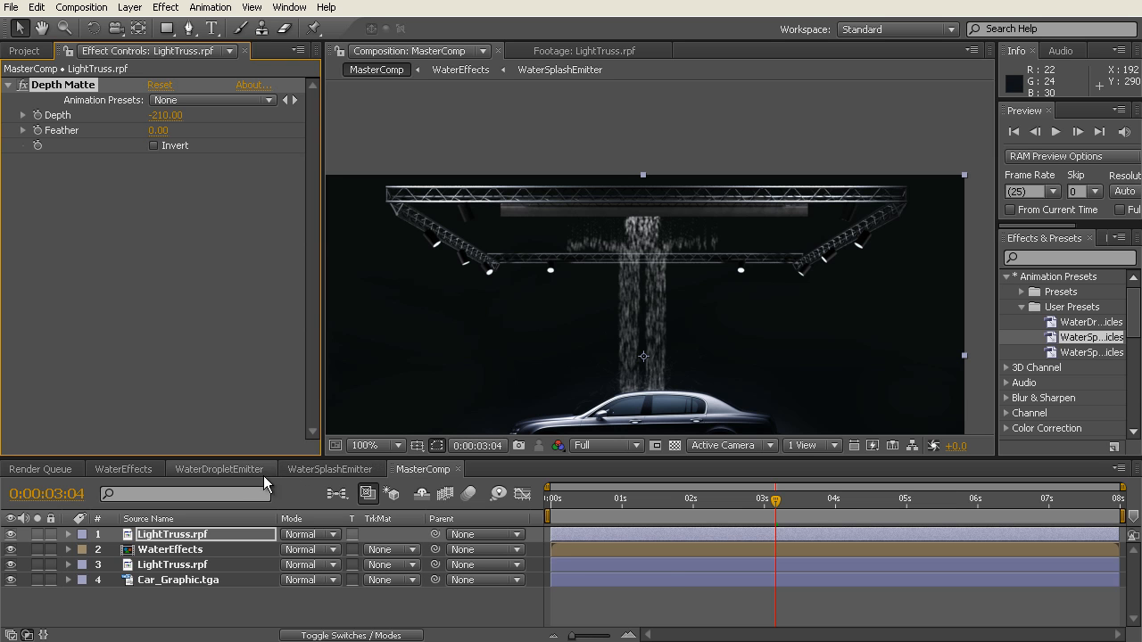
Step: Set the current time to 0:00:02:22 to check the water between the two truss layers
left_click(733, 502)
left_click_drag(733, 501, 755, 500)
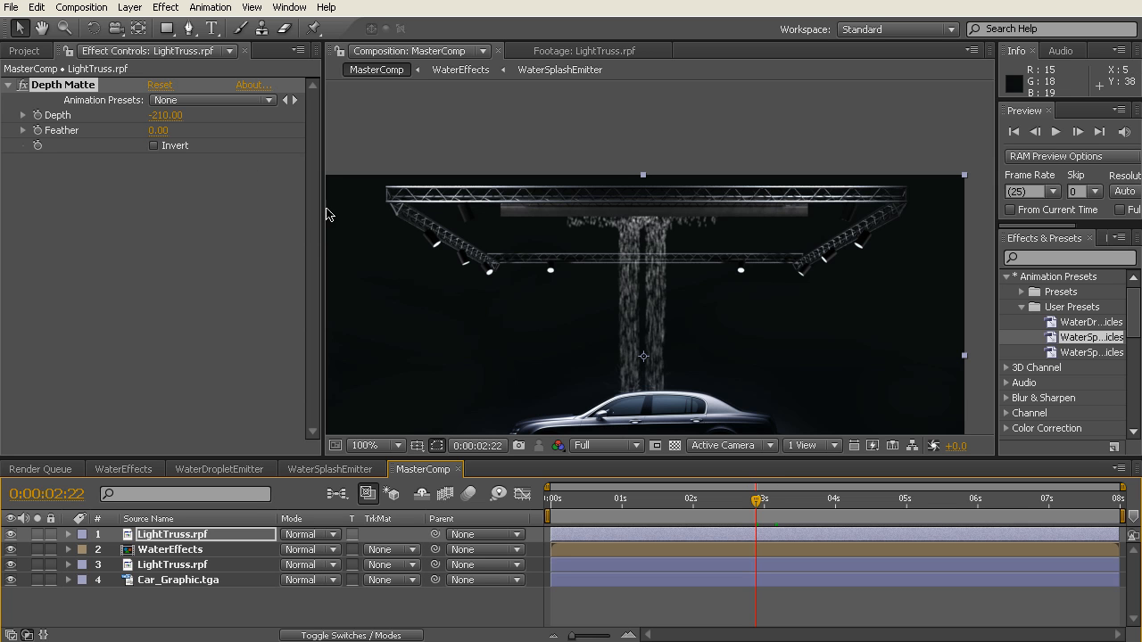
Step: Widen the Effects & Presets area with its Animation Presets collapsed, and show the project's item list
left_click_drag(324, 208, 300, 208)
left_click_drag(998, 318, 959, 319)
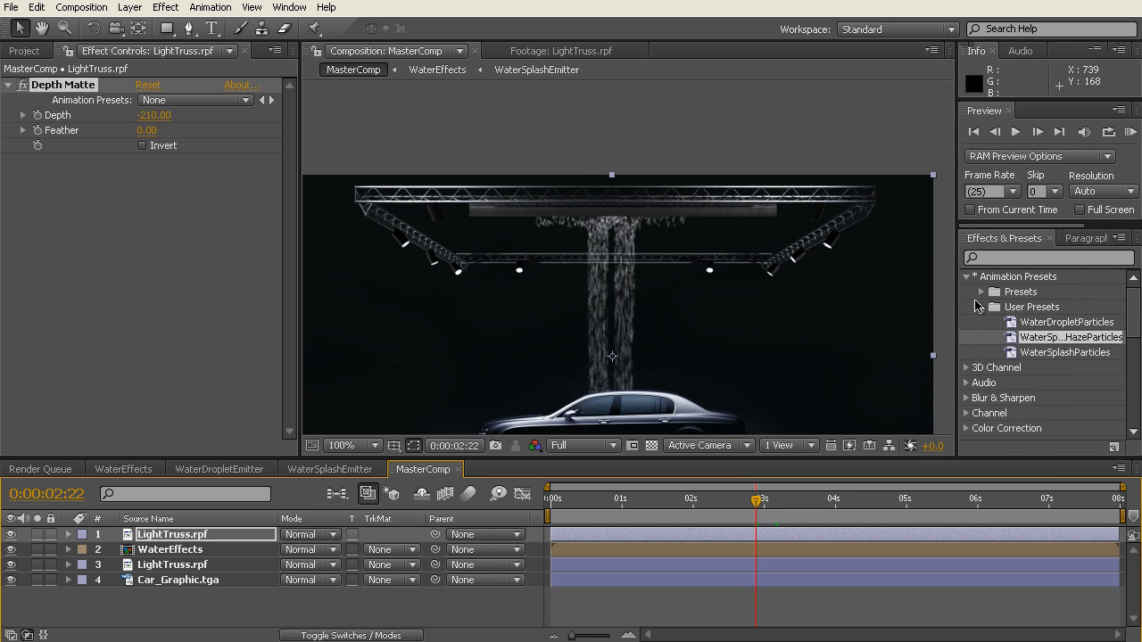
left_click(980, 308)
left_click(966, 277)
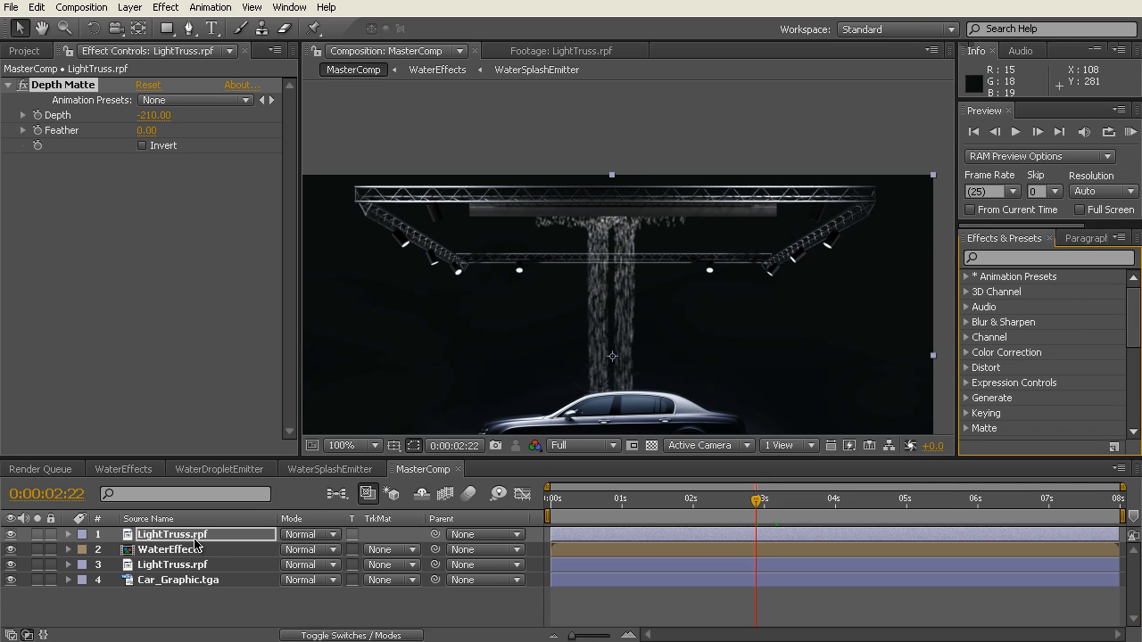
left_click(27, 51)
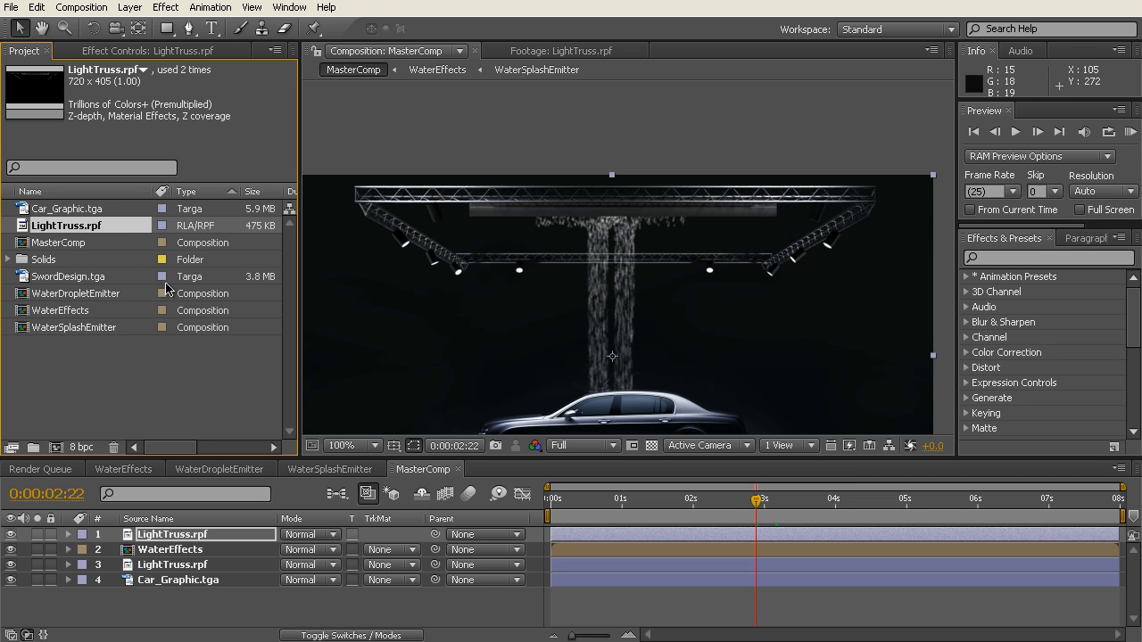
Step: Add another LightTruss.rpf layer from the project at the top of MasterComp and solo it
left_click_drag(71, 230, 138, 376)
left_click_drag(172, 527, 172, 535)
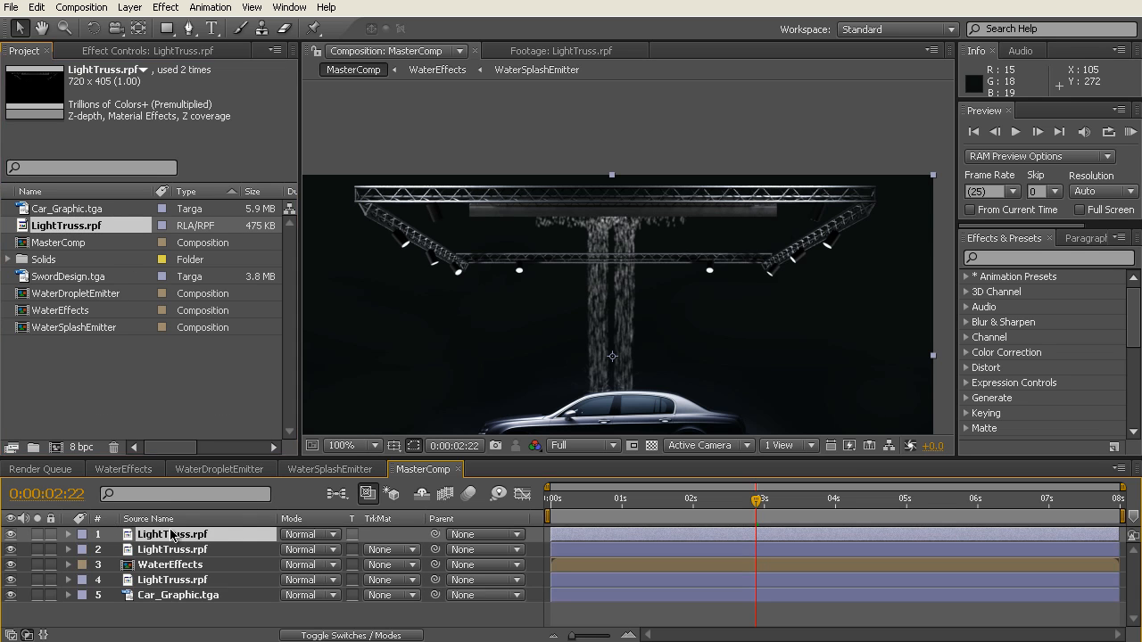
left_click(37, 535)
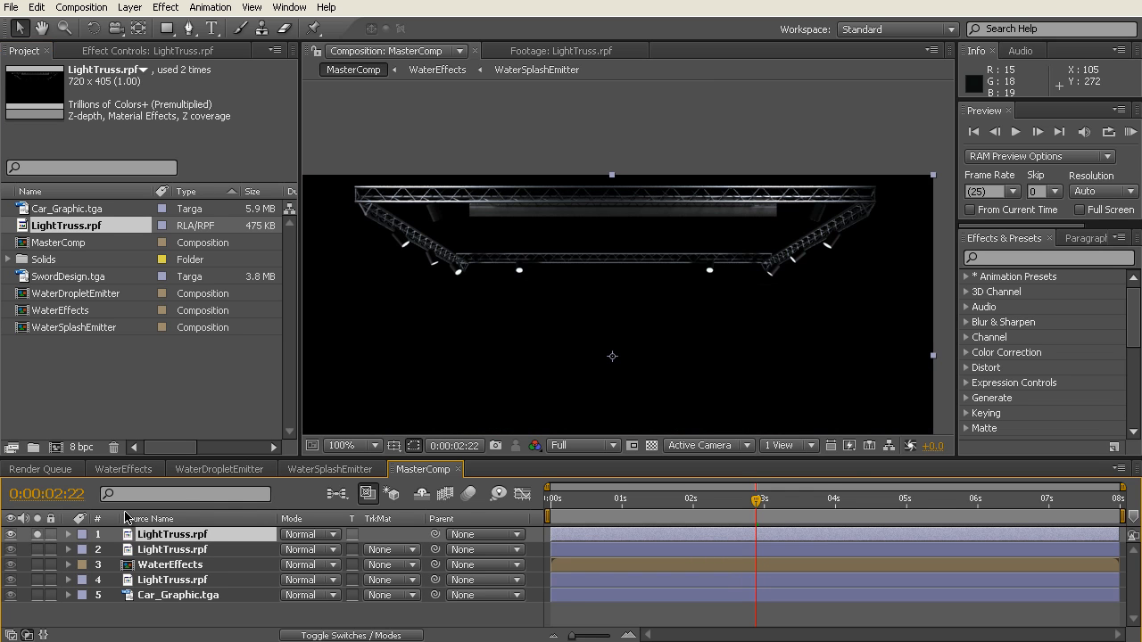
Step: Apply the ID Matte effect to the soloed top LightTruss.rpf layer
left_click(131, 51)
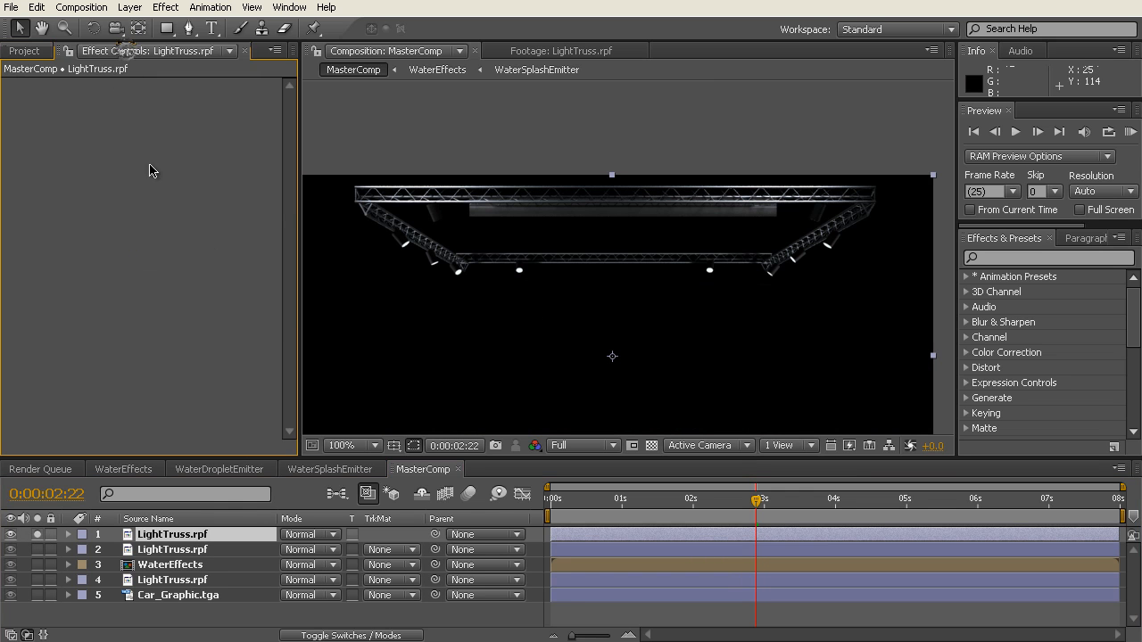
right_click(153, 110)
mouse_move(218, 178)
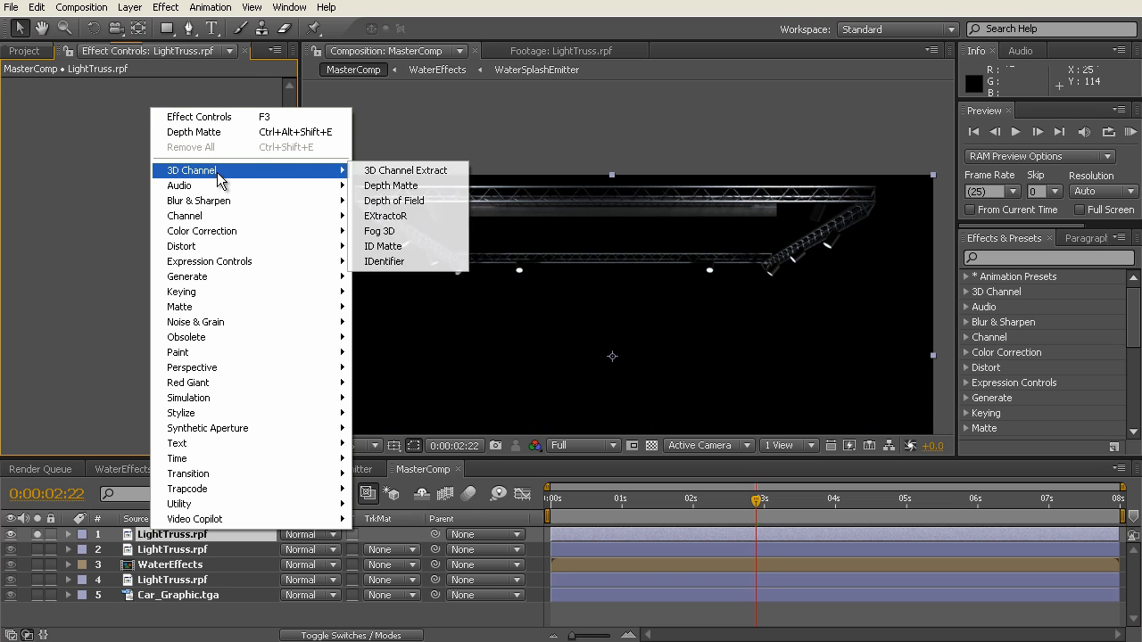
left_click(413, 255)
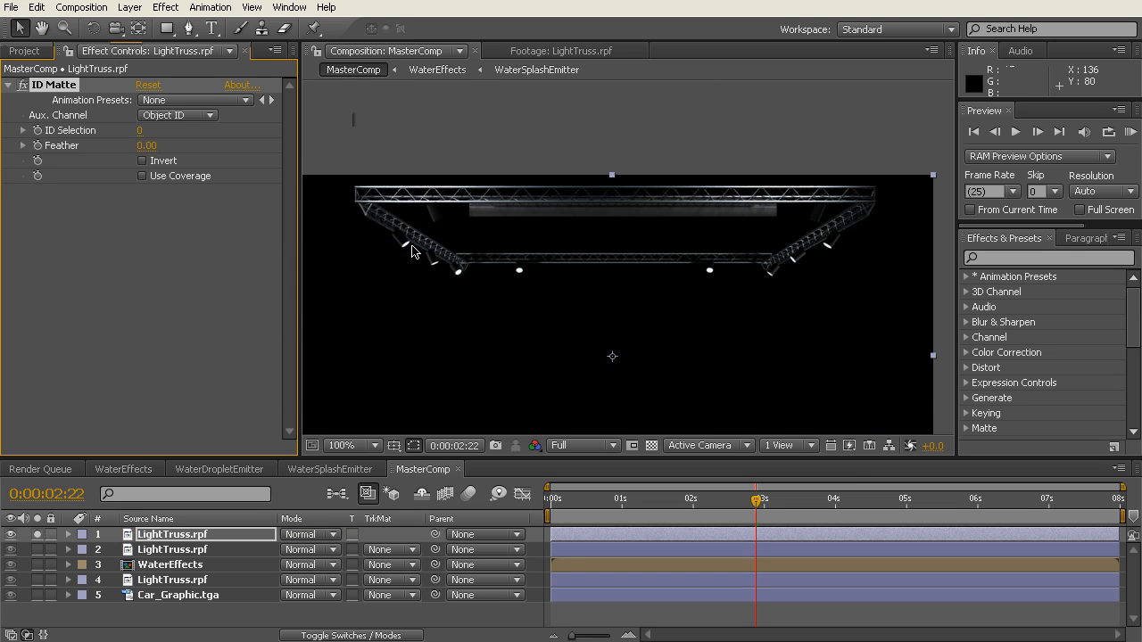
Step: Set the ID Matte's auxiliary channel to Material ID and its ID Selection to 2
left_click(193, 117)
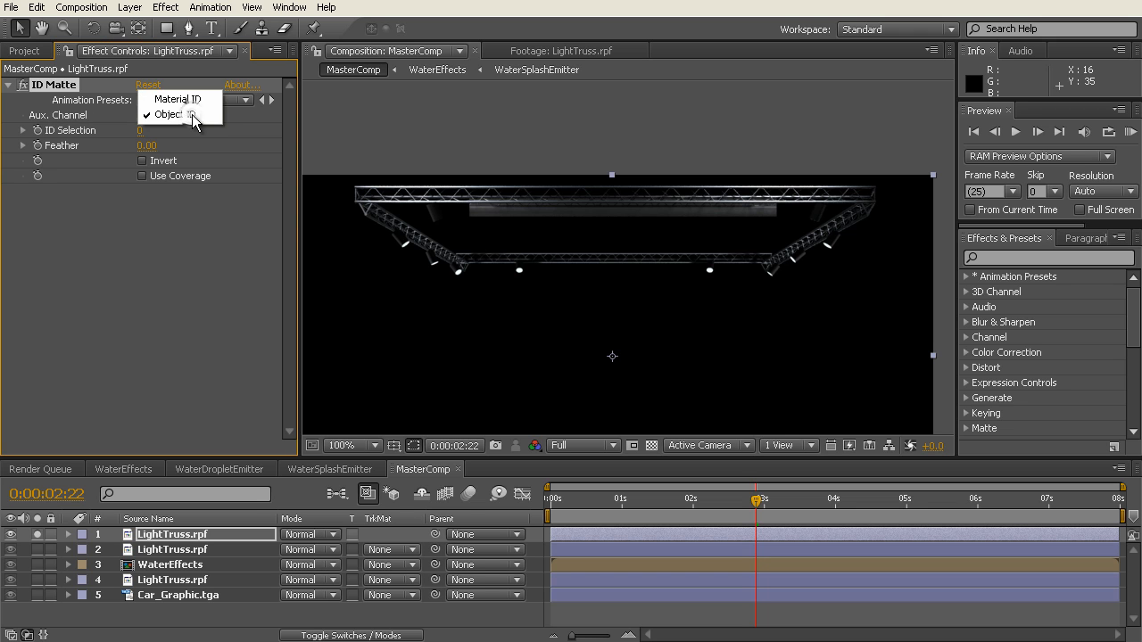
left_click(194, 102)
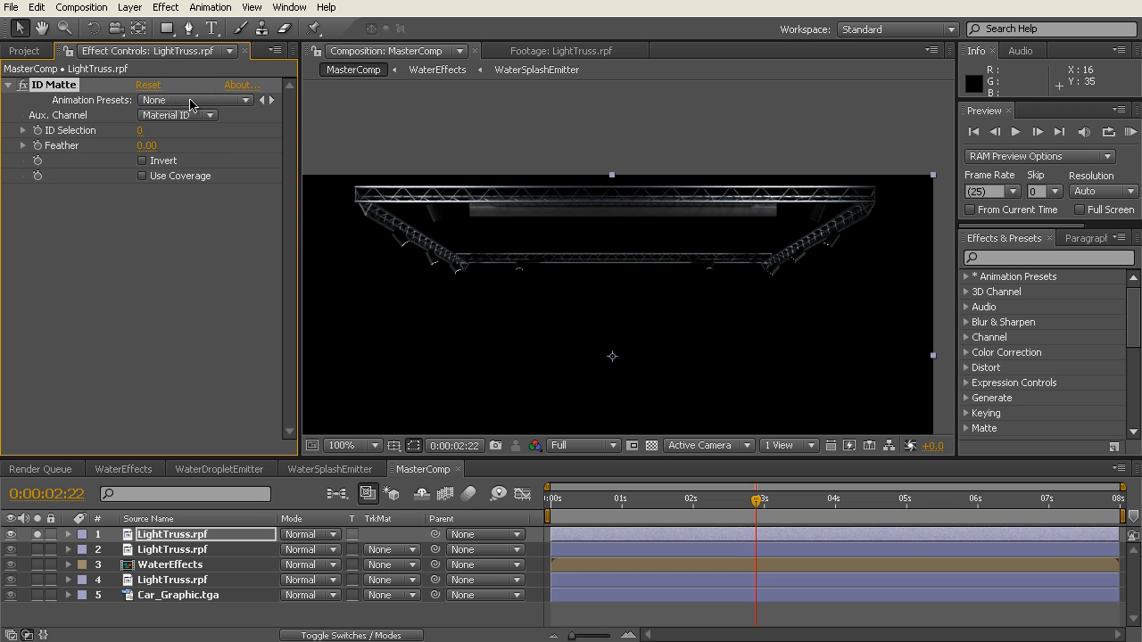
left_click(140, 131)
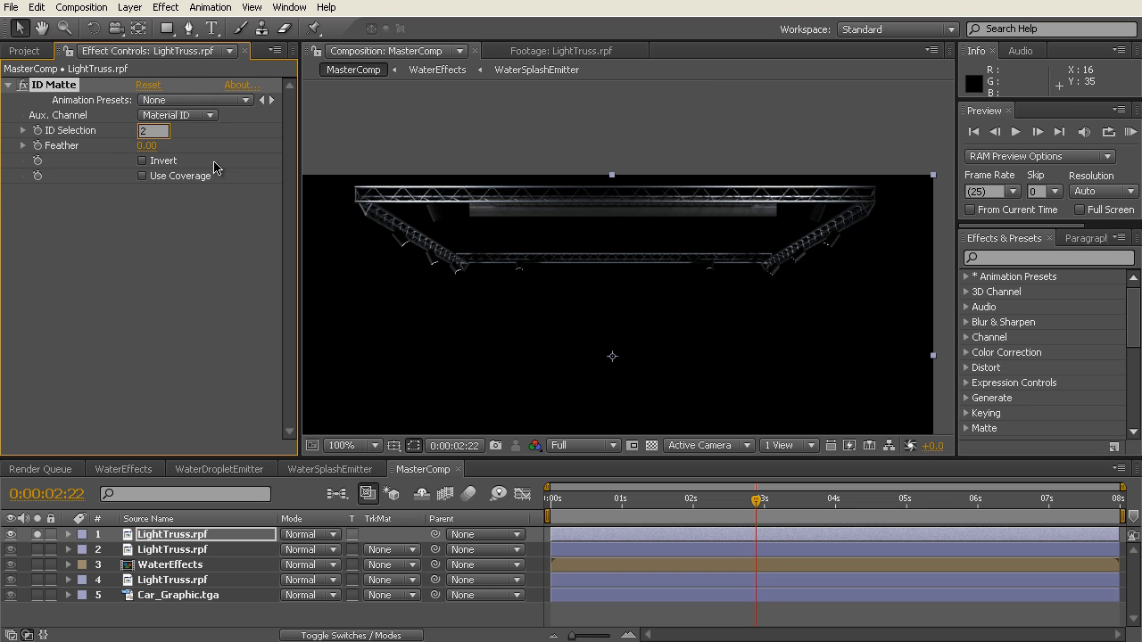
left_click(170, 236)
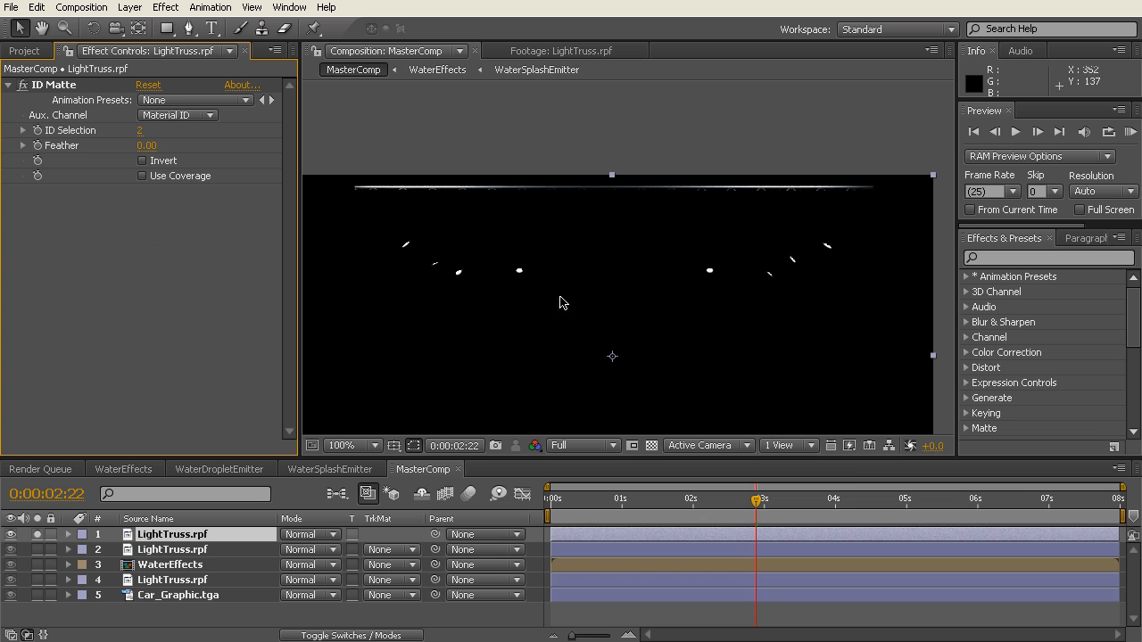
Step: Check the ID-matted lights against the transparency grid, then restore the black background
left_click(651, 445)
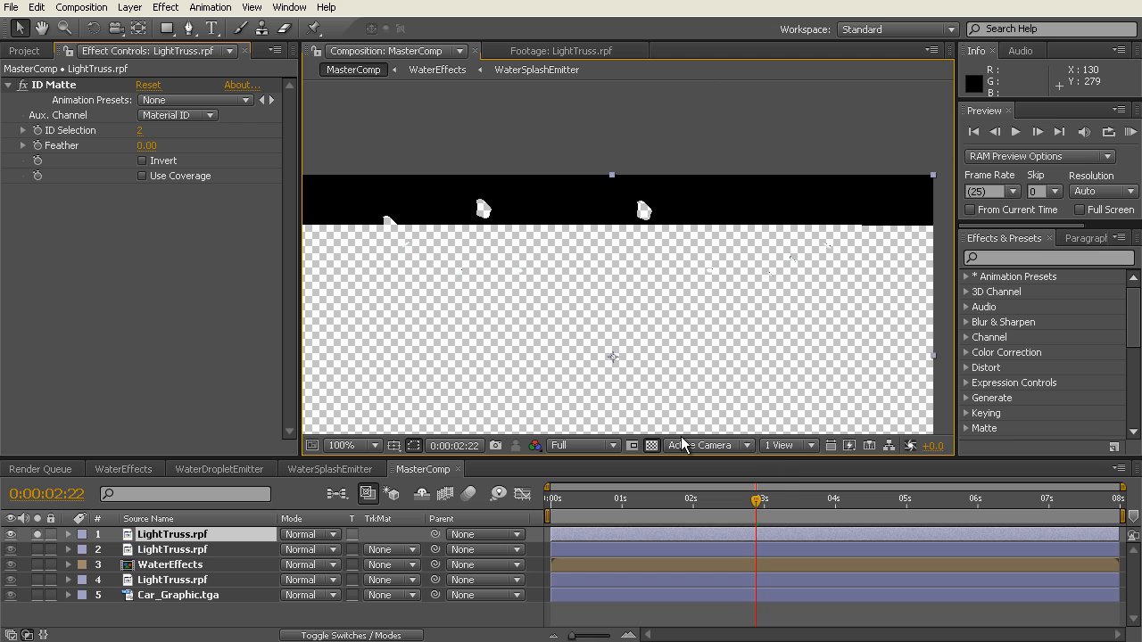
left_click(651, 447)
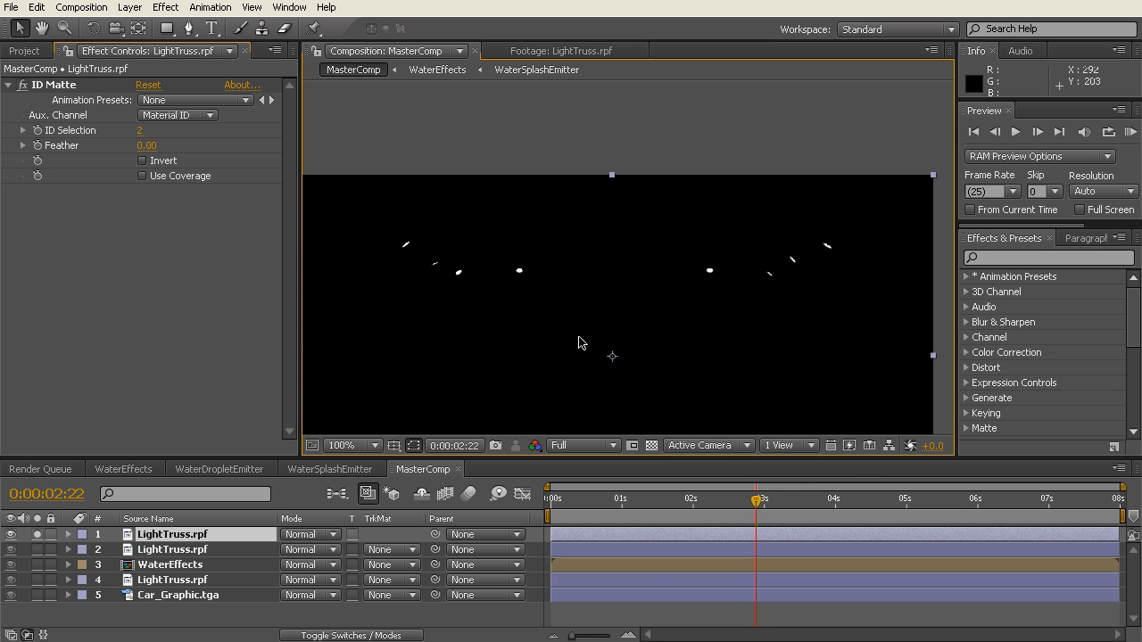
left_click(110, 246)
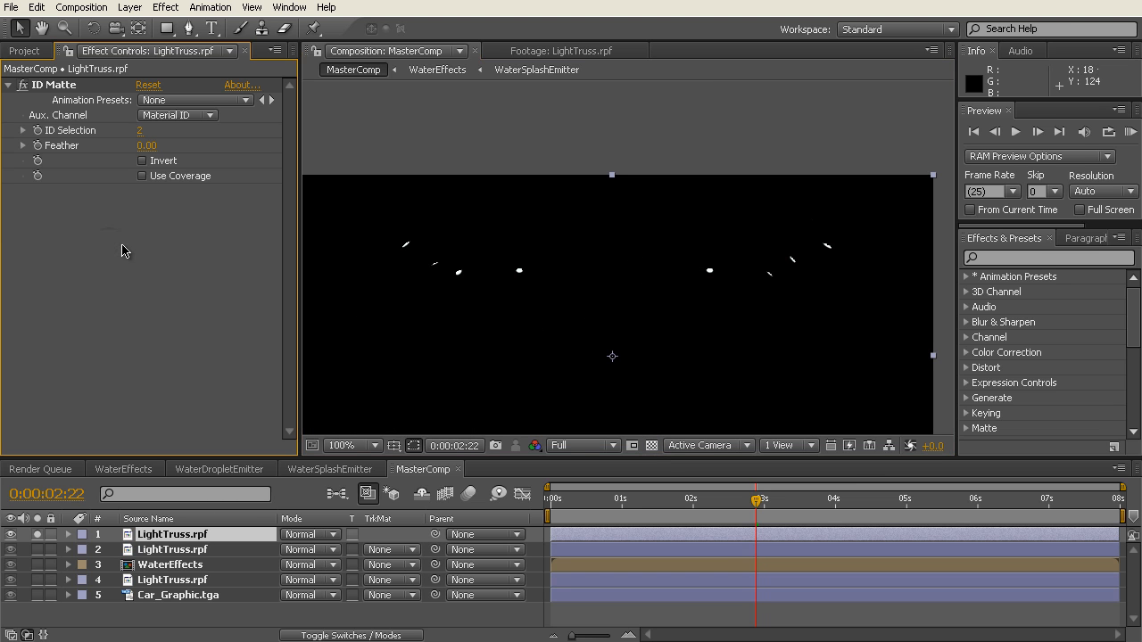
Step: Pre-compose the ID-matted LightTruss.rpf layer as BGLights, moving all attributes into the new composition and opening it
left_click(170, 535)
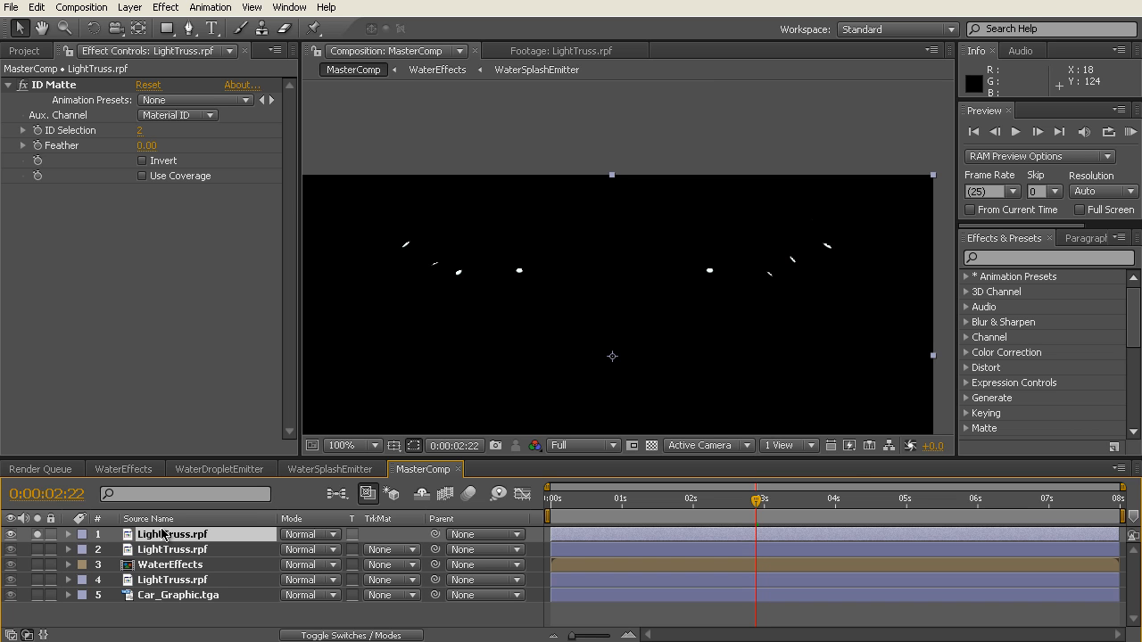
left_click(130, 9)
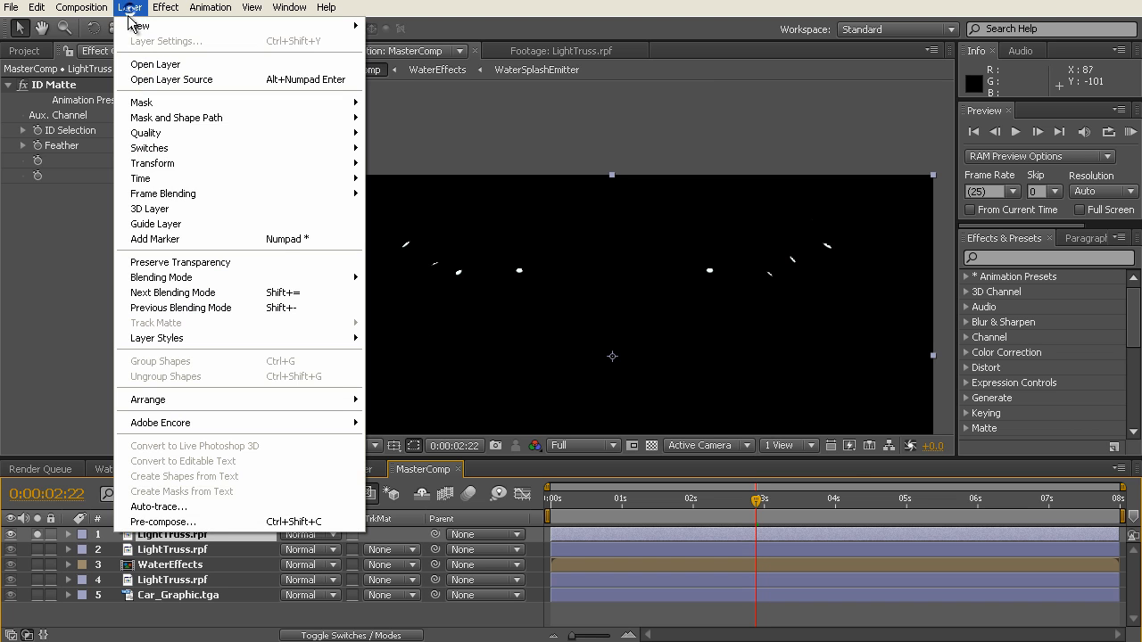
left_click(221, 522)
left_click(664, 214)
double_click(664, 214)
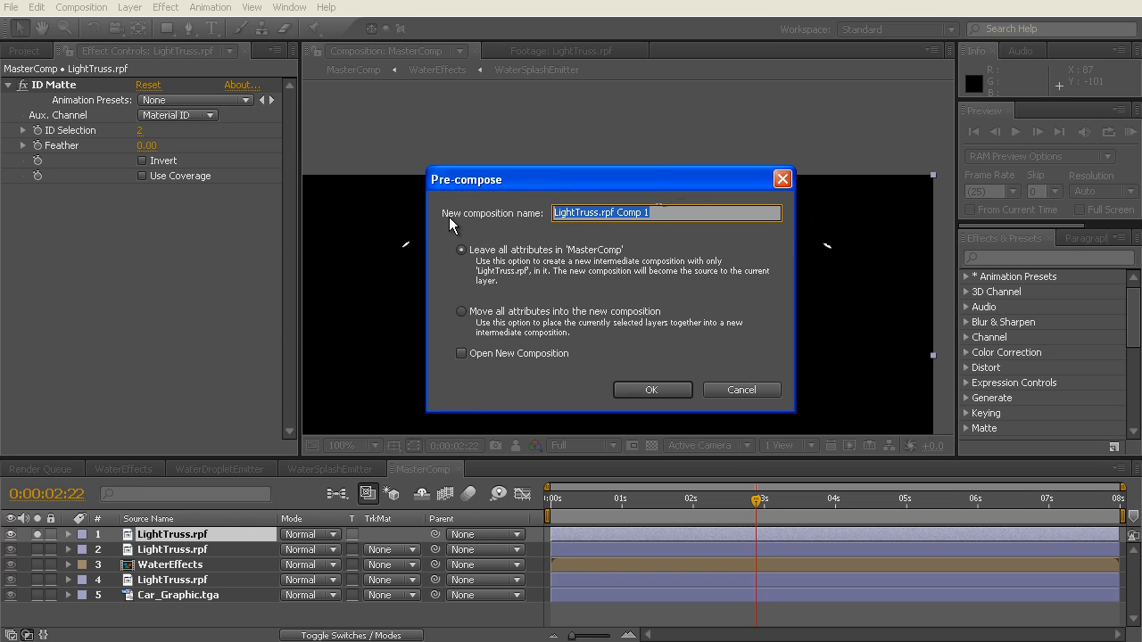
type("BGLights")
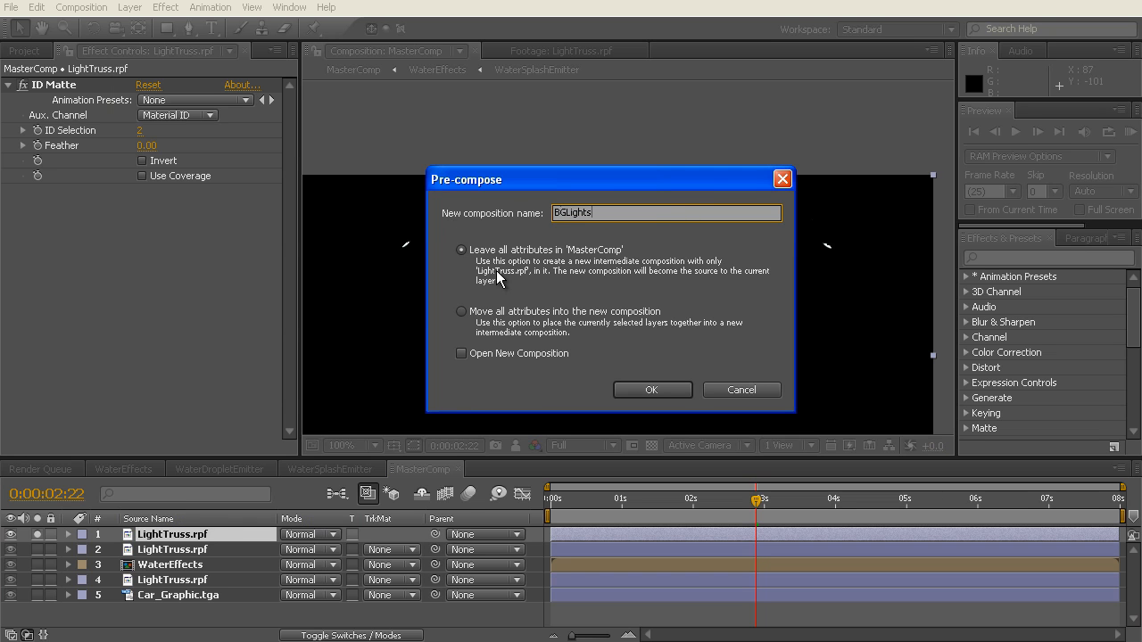
left_click(463, 312)
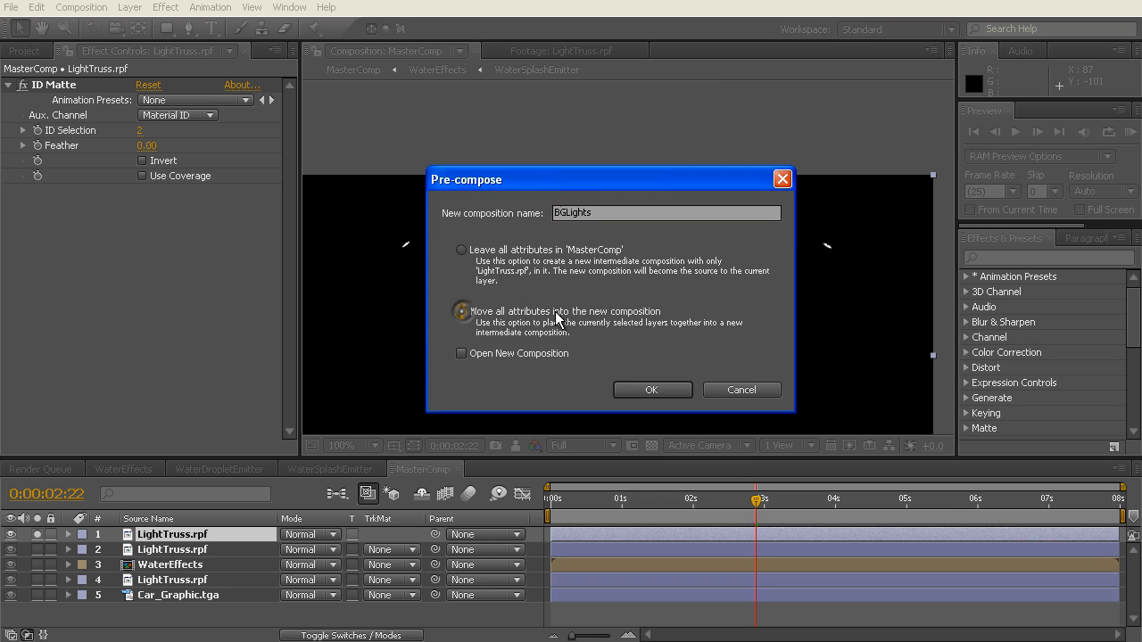
left_click(461, 354)
left_click(650, 392)
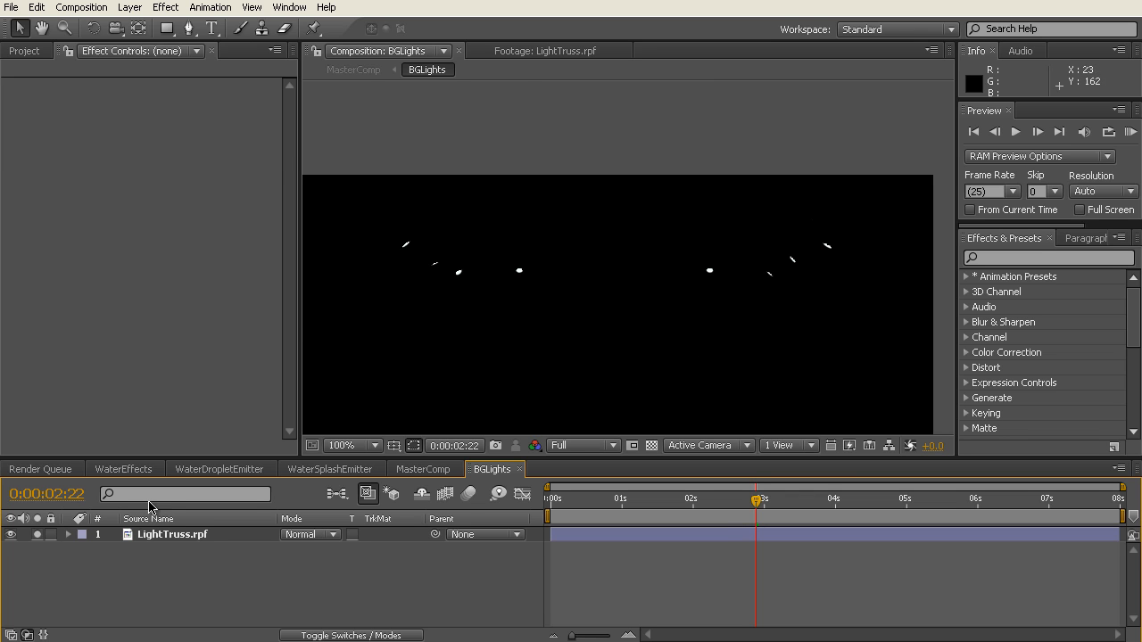
Step: Check the LightTruss.rpf layer inside BGLights, return to MasterComp and turn off solo for the BGLights layer
left_click(183, 537)
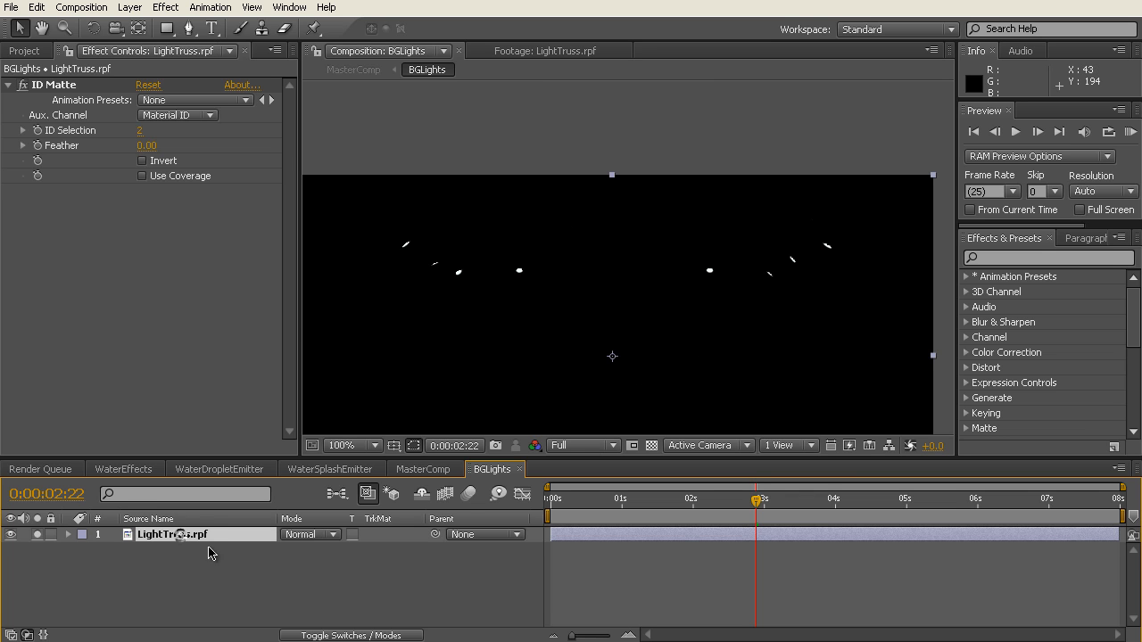
left_click(421, 470)
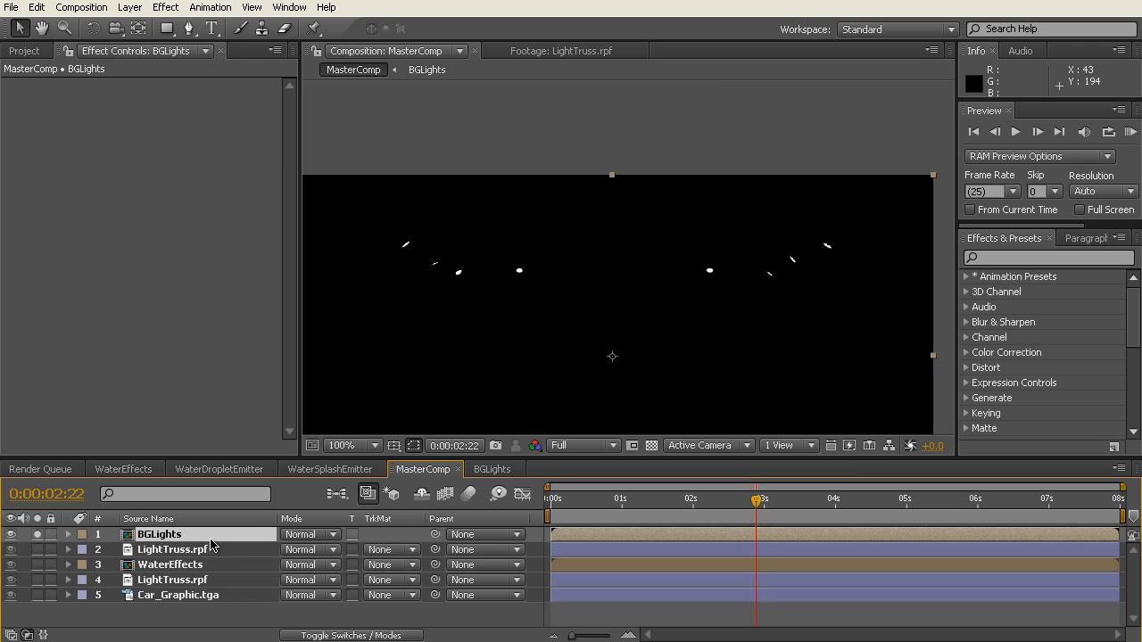
left_click(38, 535)
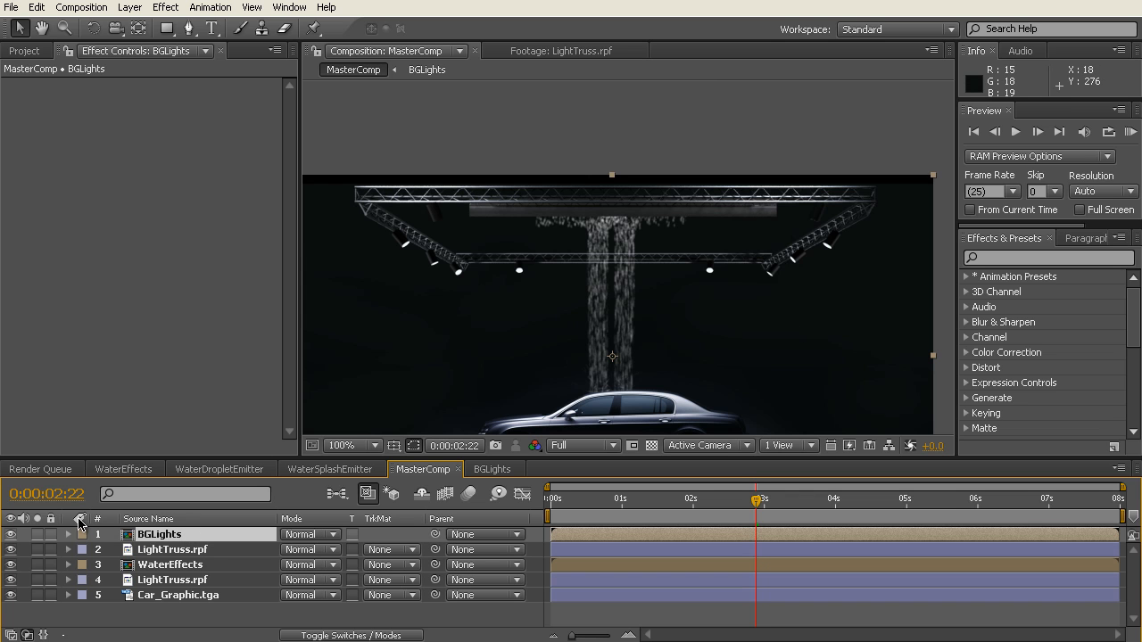
left_click(37, 534)
left_click(37, 534)
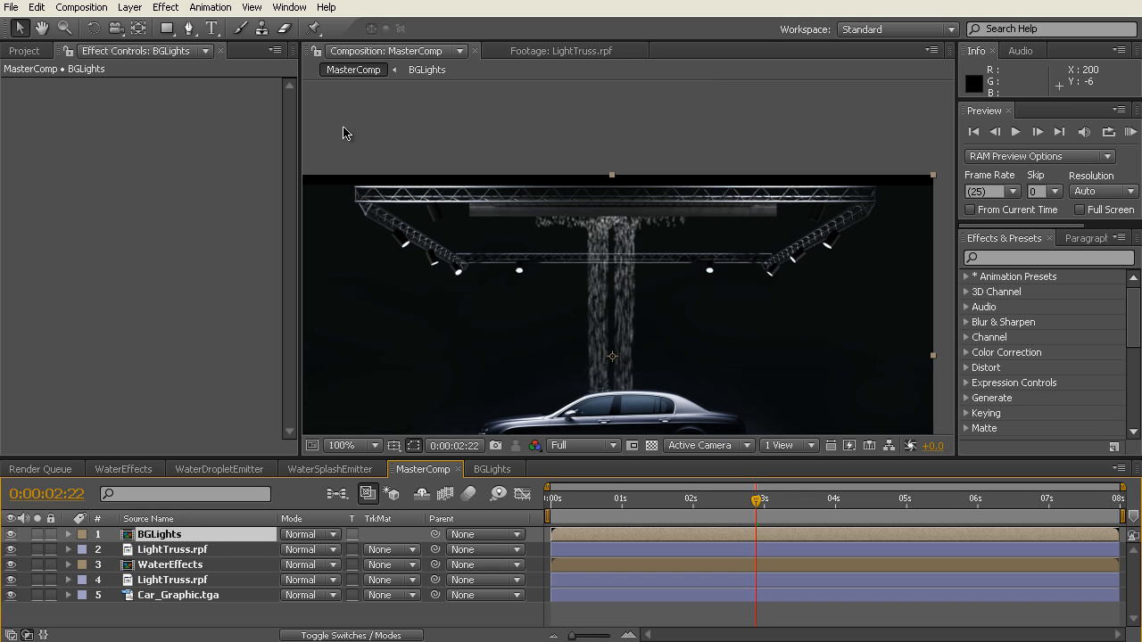
Step: Create a white (FFFFFF) comp-size solid named OF at the top of MasterComp
left_click(130, 7)
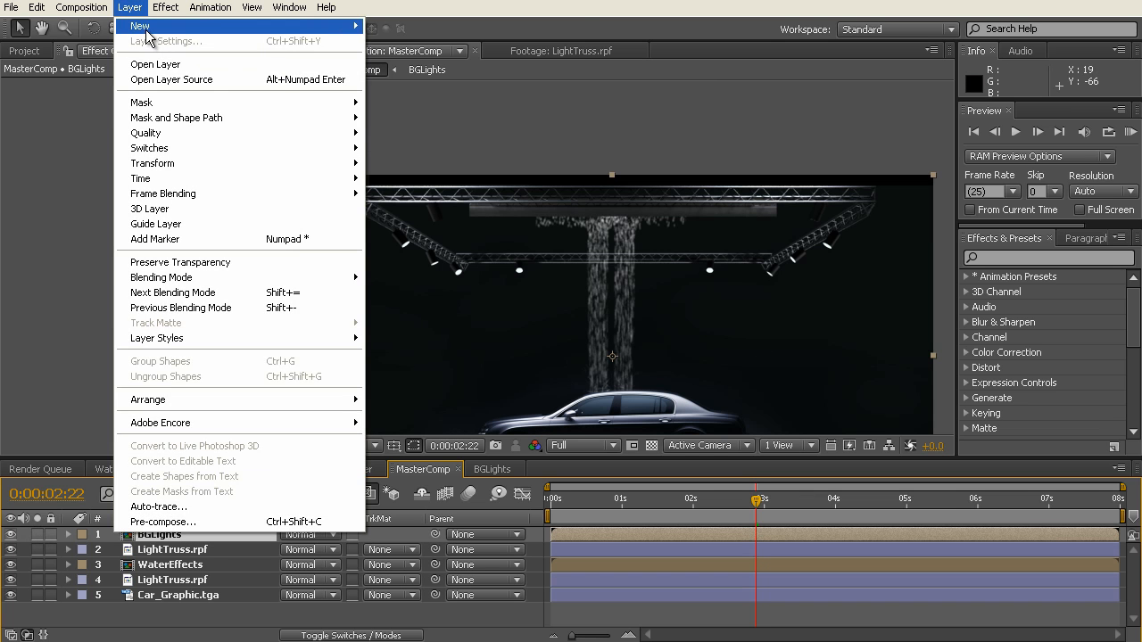
mouse_move(142, 26)
left_click(480, 41)
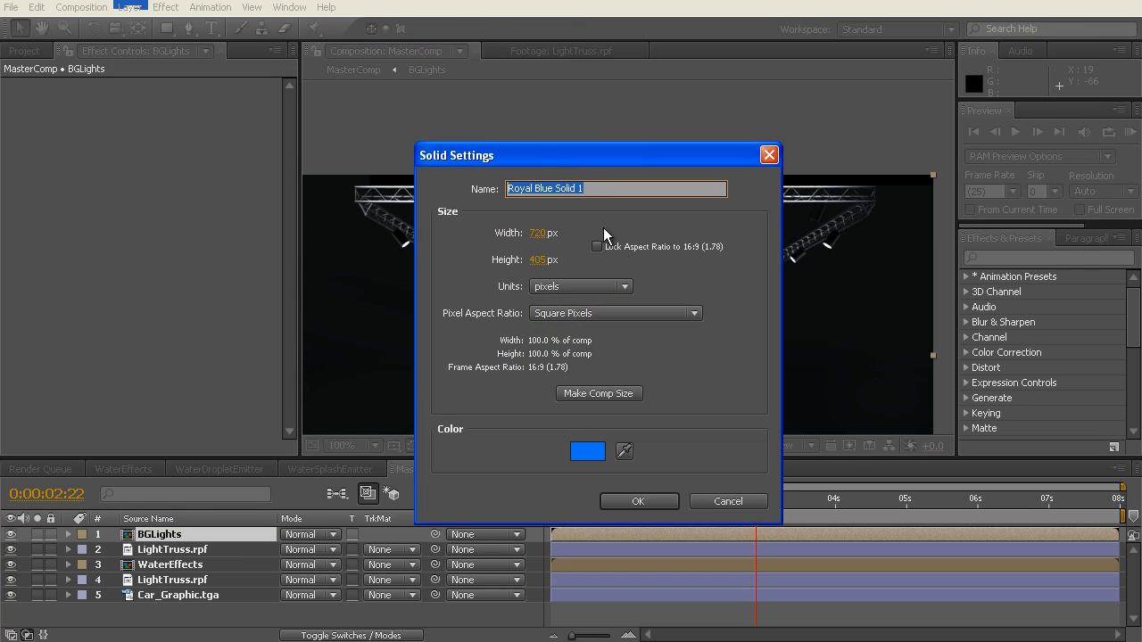
type("OF")
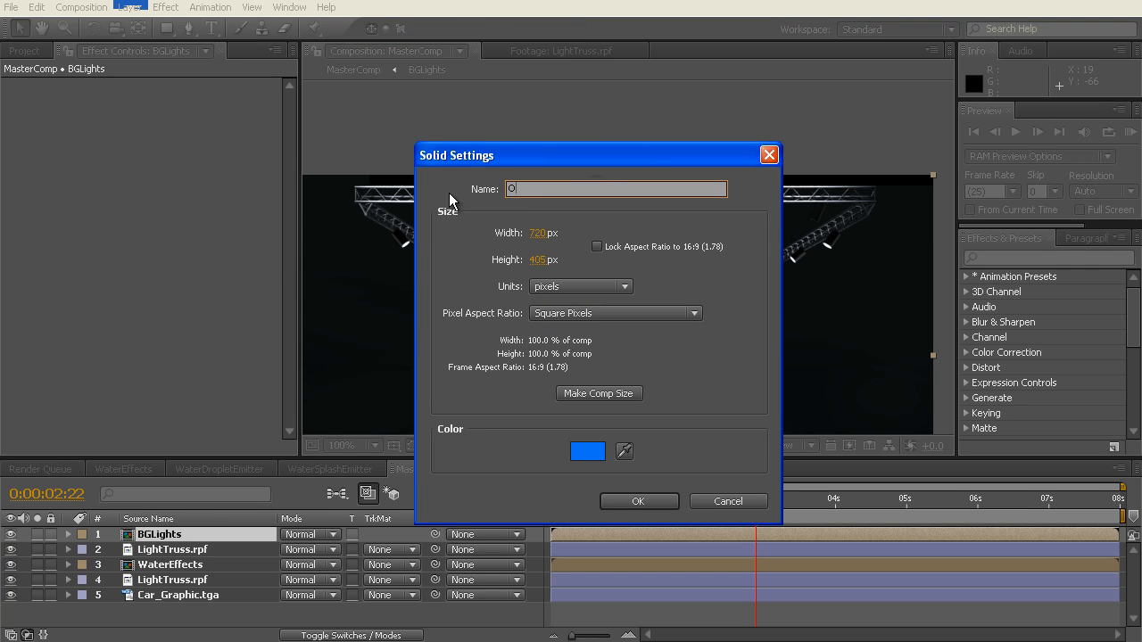
left_click(587, 452)
left_click_drag(316, 155, 172, 24)
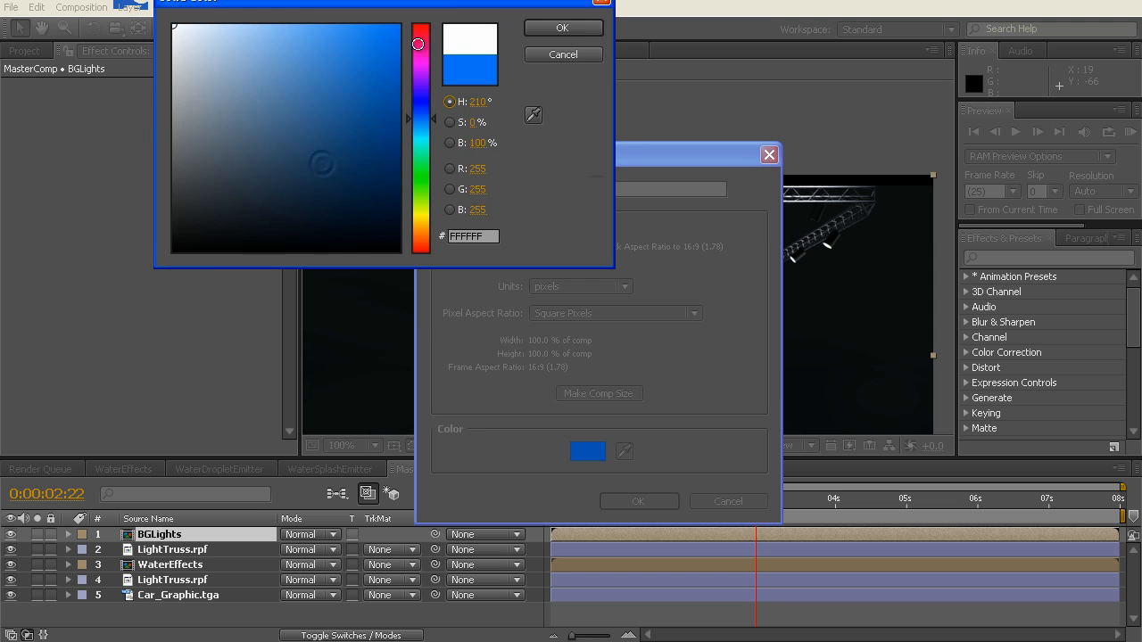
left_click(572, 33)
left_click(653, 502)
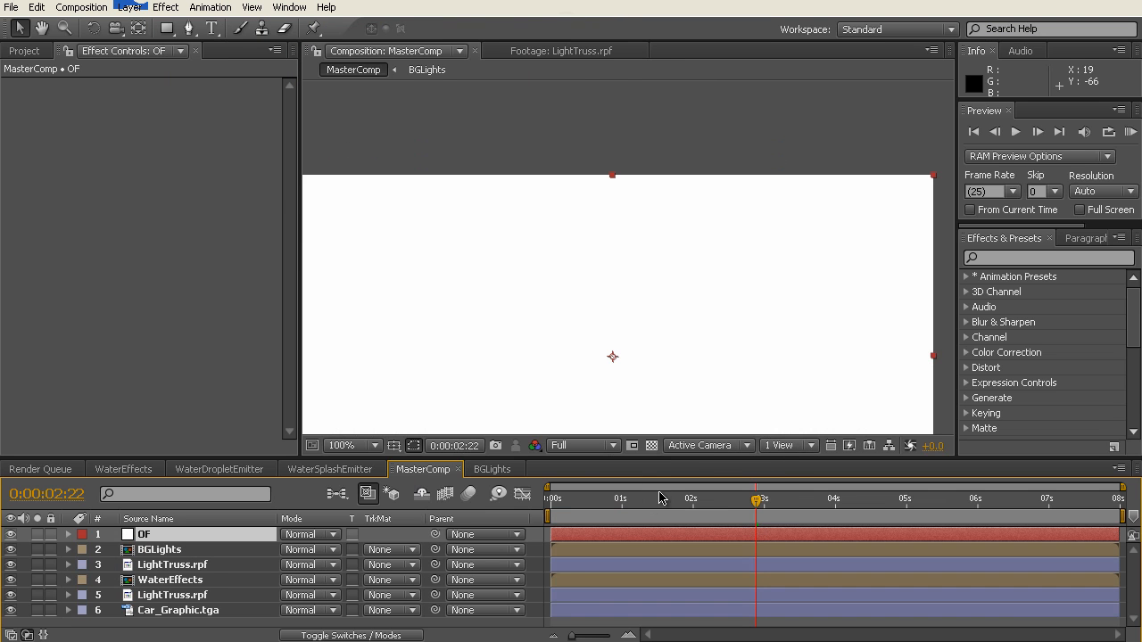
Step: Apply Video Copilot's Optical Flares effect to the OF solid
key("comma")
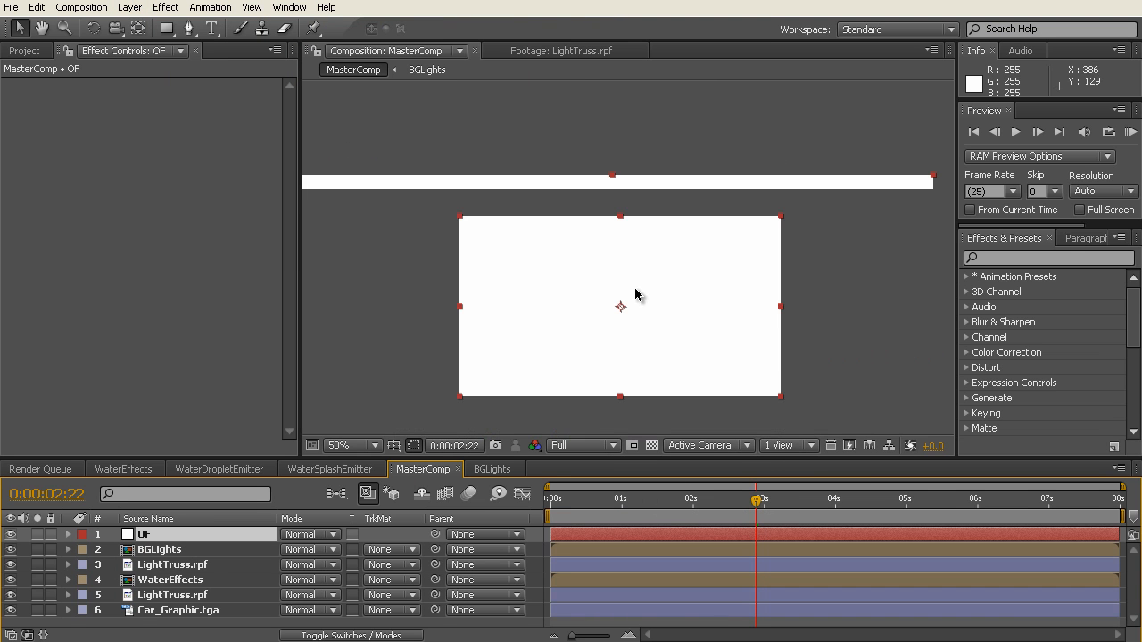
left_click_drag(725, 256, 726, 186)
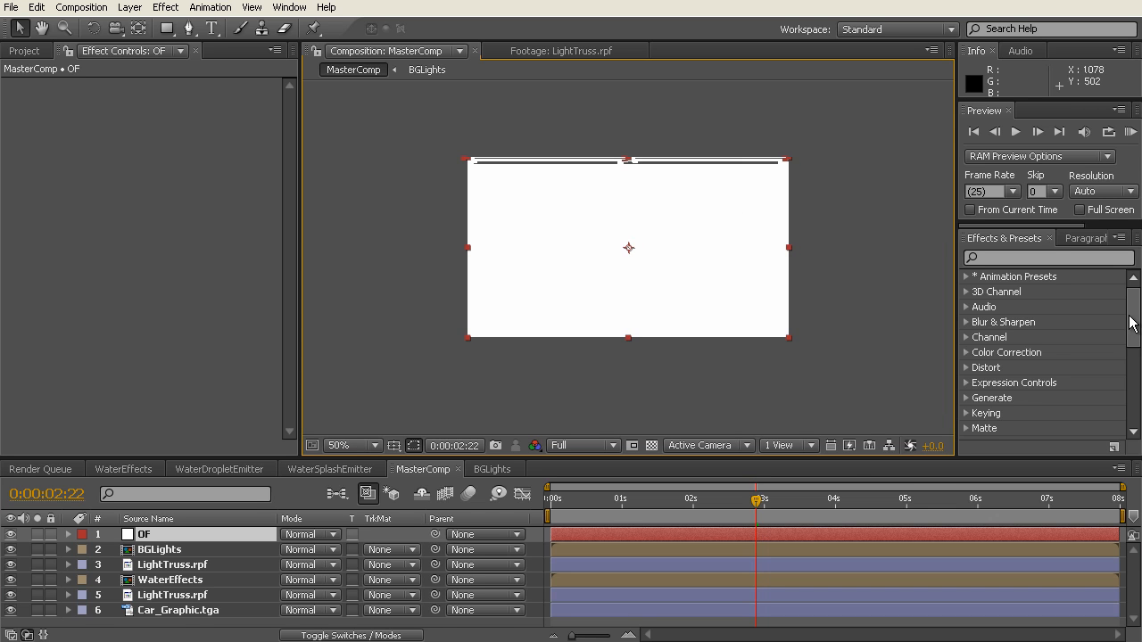
left_click_drag(1132, 324, 1132, 398)
left_click(966, 432)
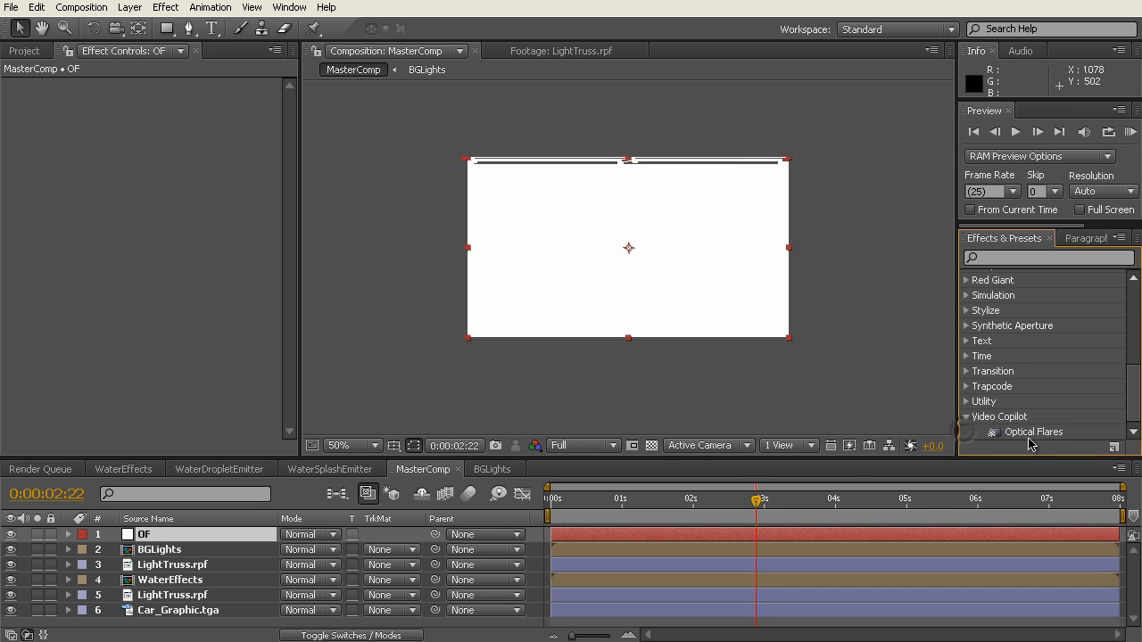
left_click(1031, 434)
left_click_drag(1031, 434, 89, 214)
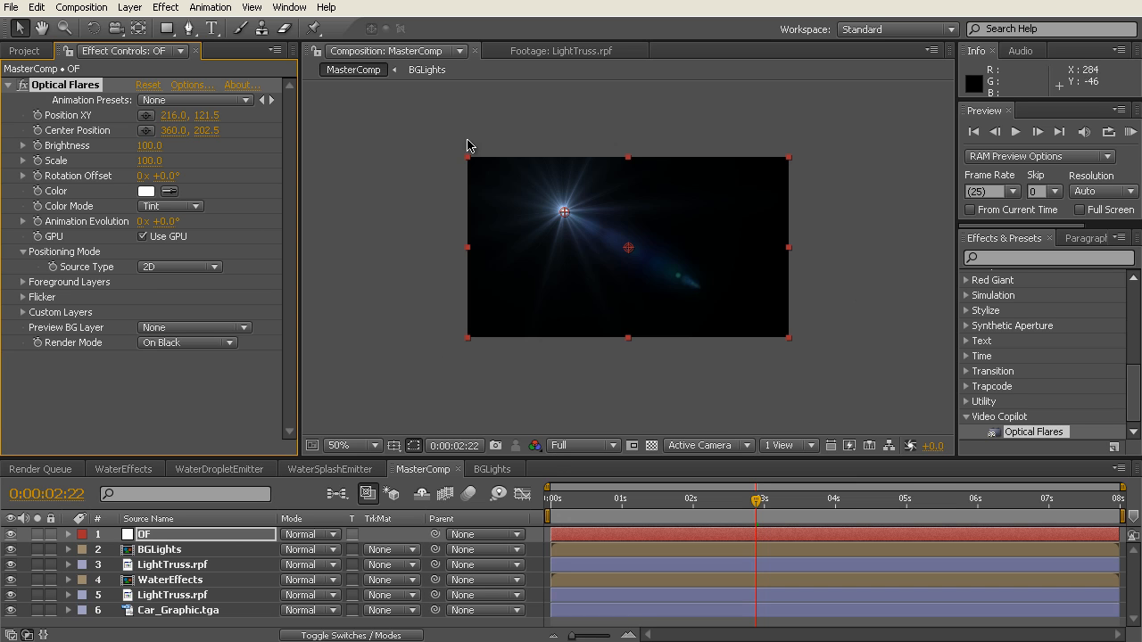
Step: Set the Optical Flares Render Mode to On Transparent and its positioning Source Type to Luminance
scroll(576, 229, "up", 1)
scroll(579, 223, "down", 1)
scroll(582, 207, "up", 1)
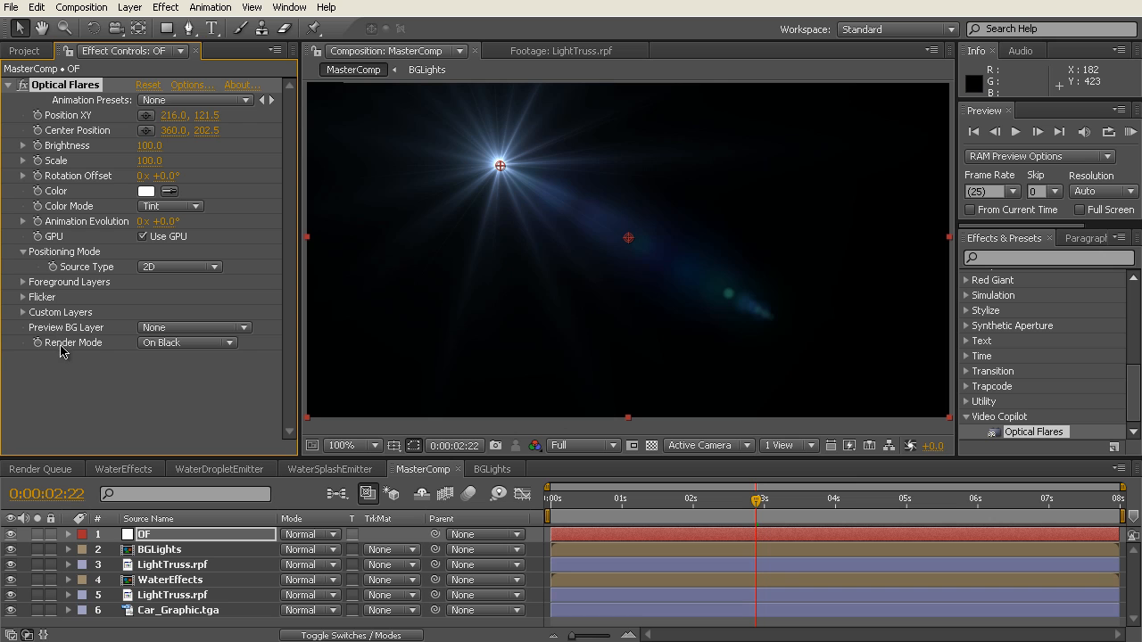
left_click(231, 346)
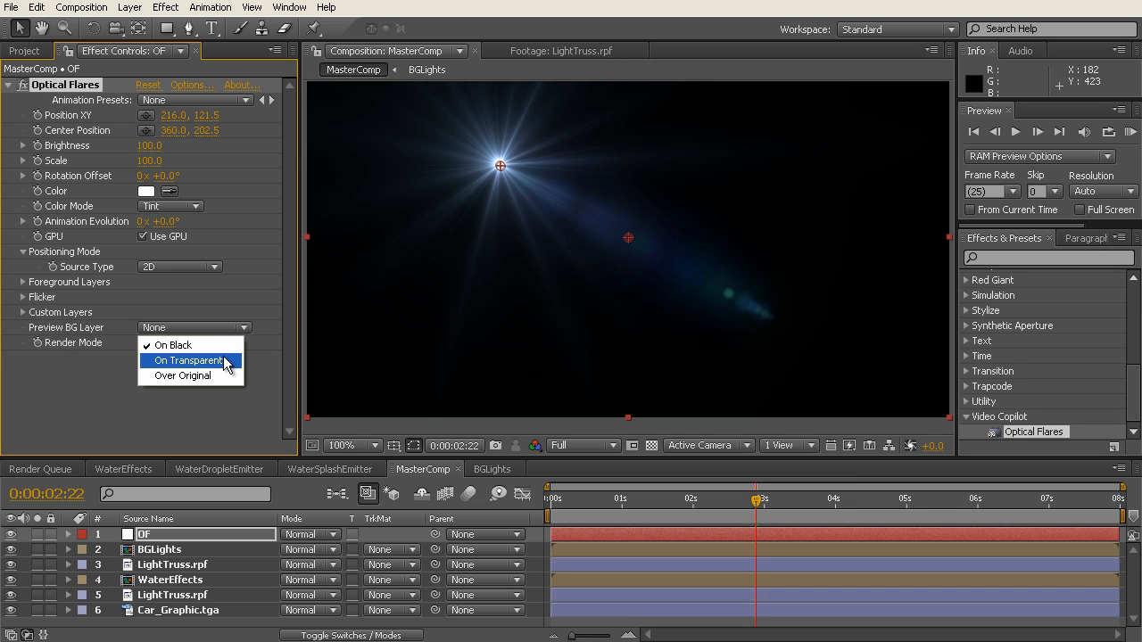
left_click(225, 361)
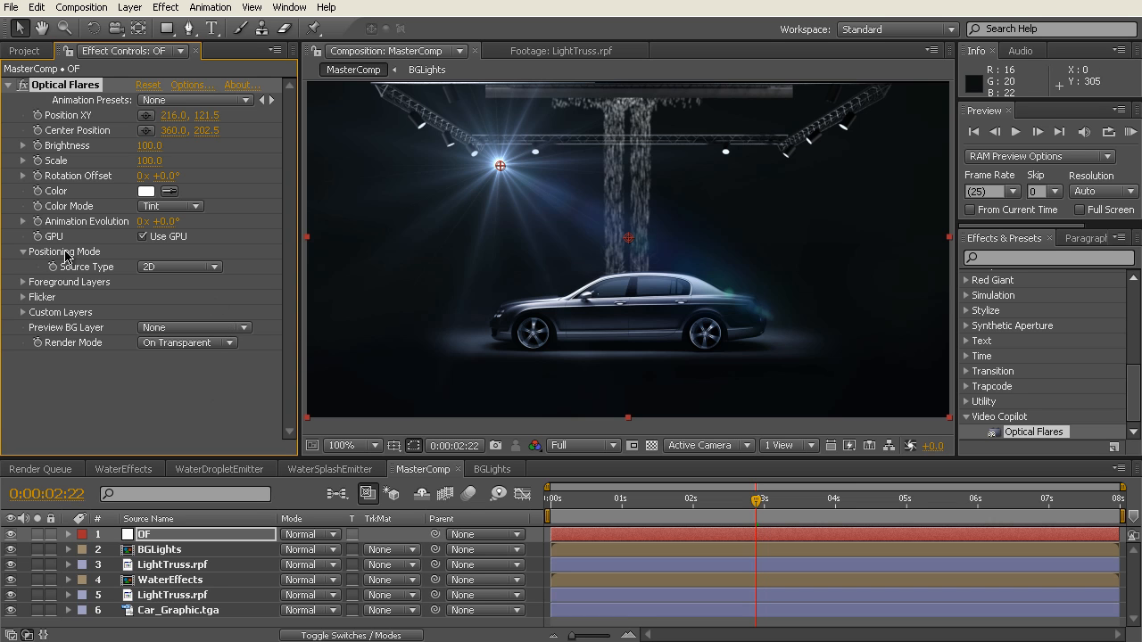
left_click(217, 267)
left_click(210, 329)
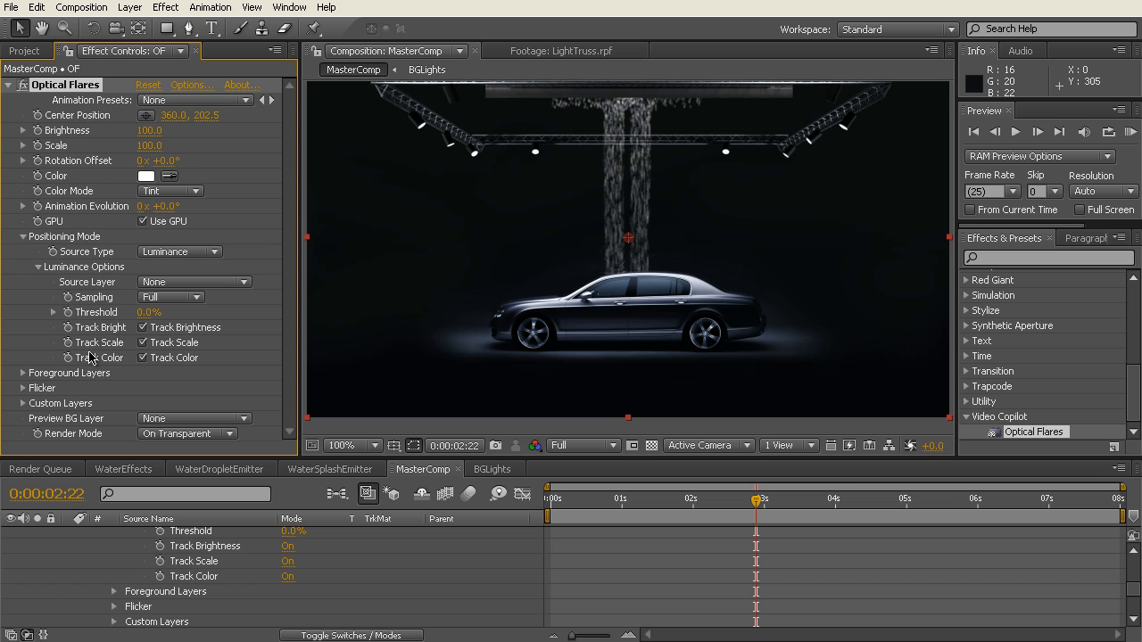
Step: Use the BGLights layer as the flares' luminance source and set the luminance Threshold to 63% at 0:00:02:17
left_click(249, 290)
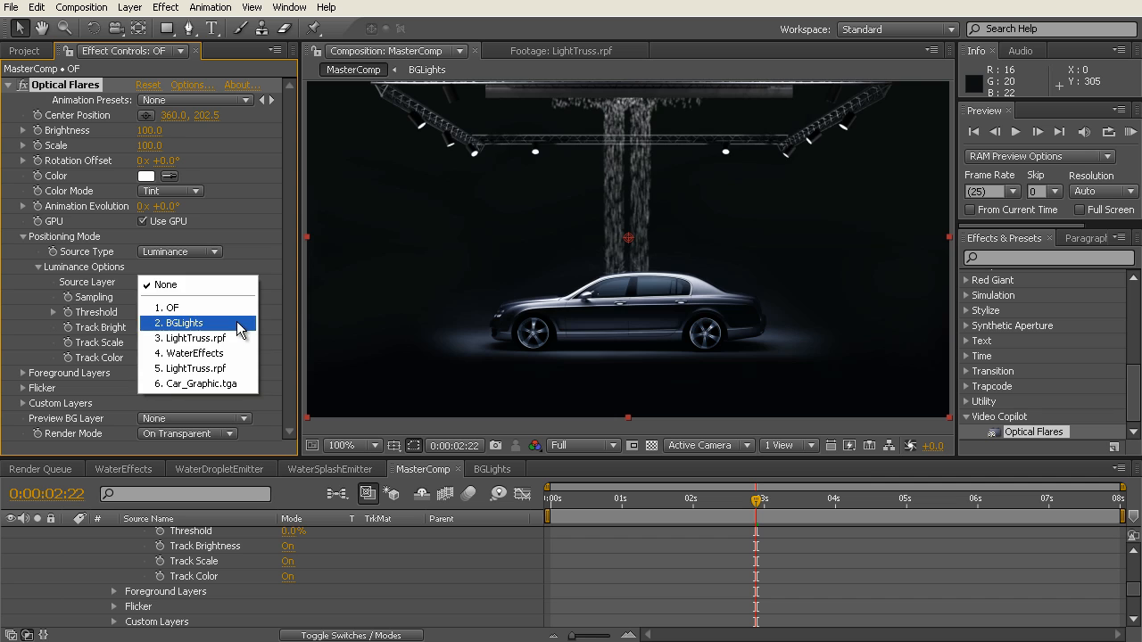
left_click(241, 326)
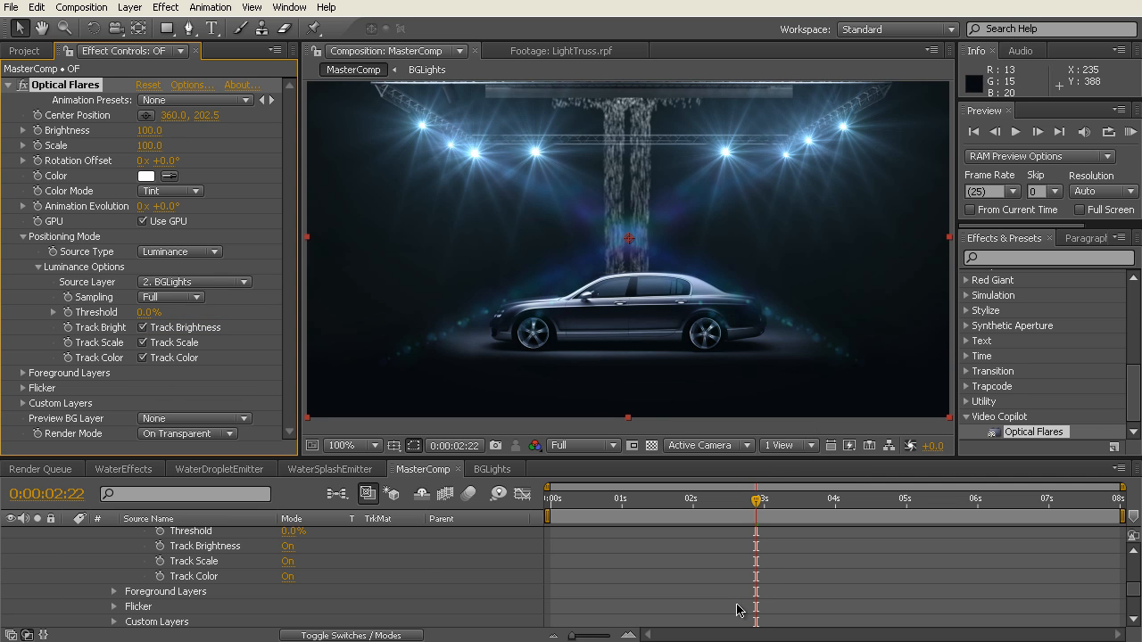
left_click_drag(755, 504, 742, 504)
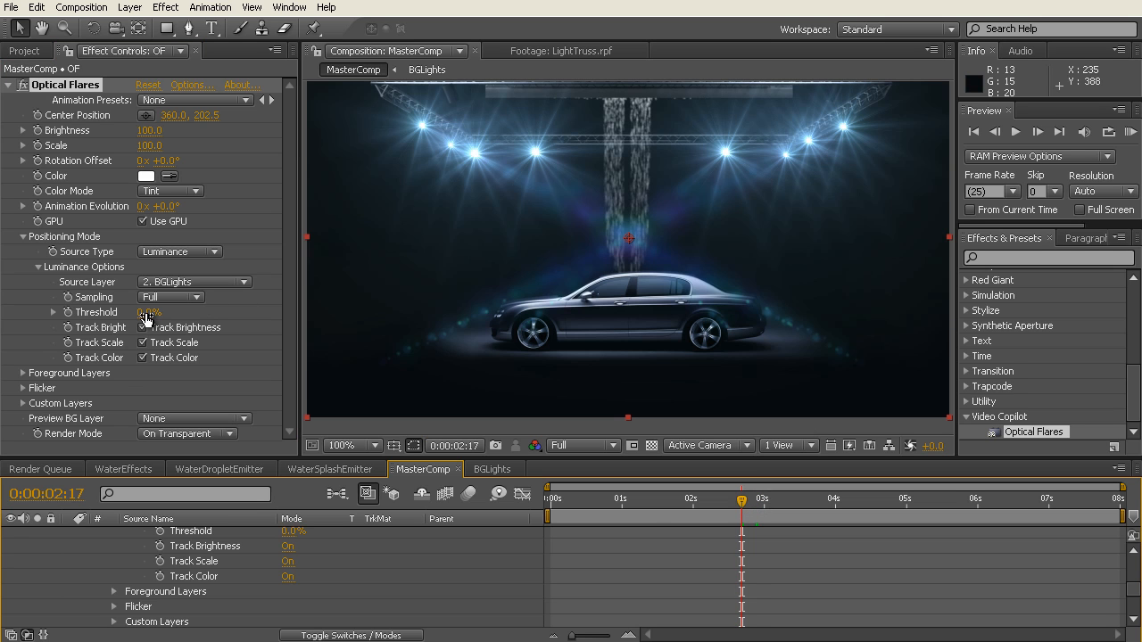
left_click_drag(146, 319, 133, 312)
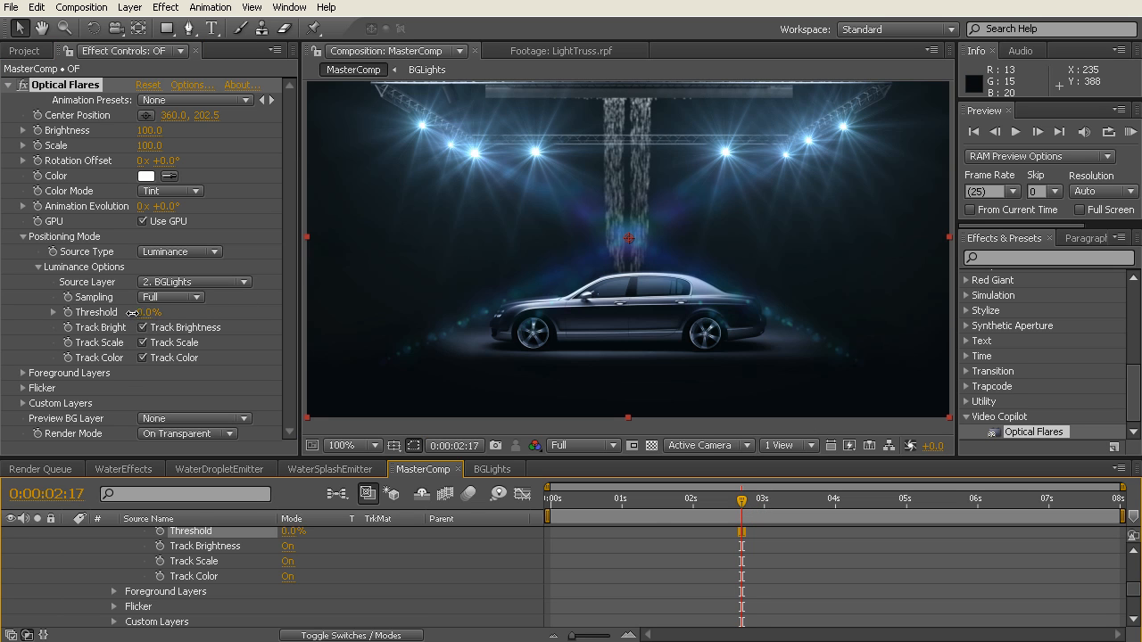
left_click_drag(58, 312, 108, 314)
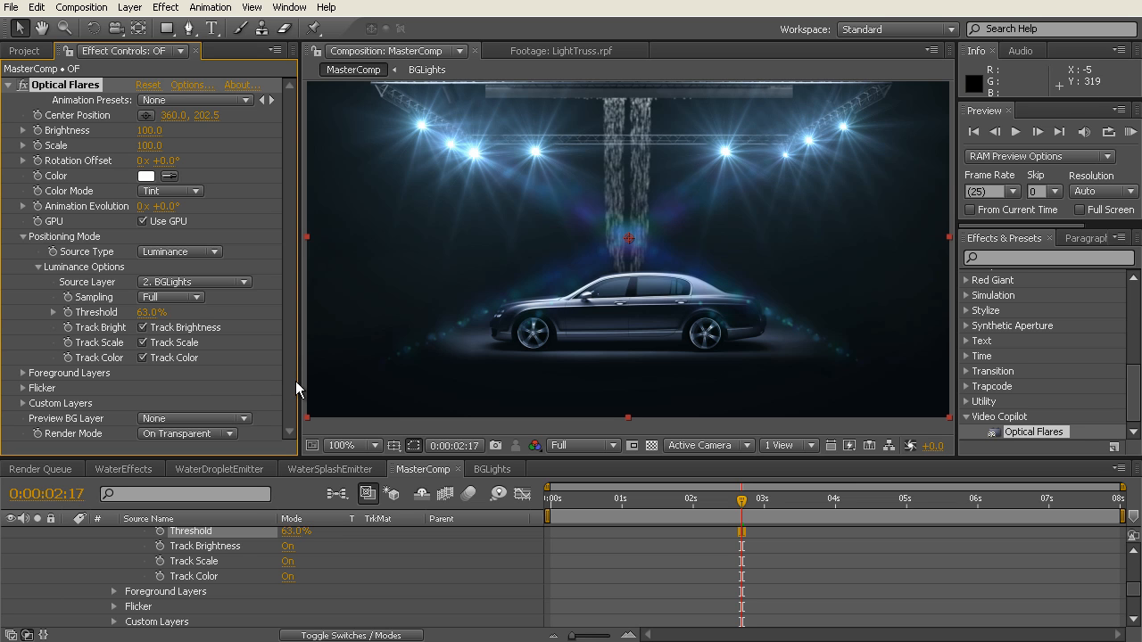
Step: Open the Optical Flares options and browse the Motion Graphics flare presets
left_click(184, 84)
left_click_drag(511, 0, 662, 1)
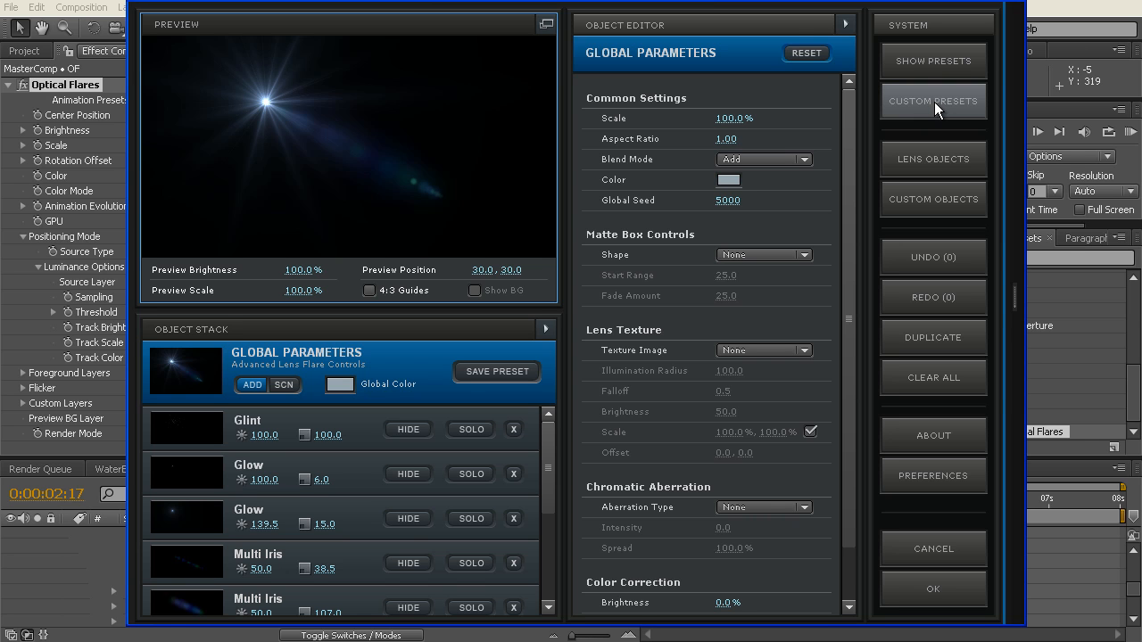
left_click(937, 62)
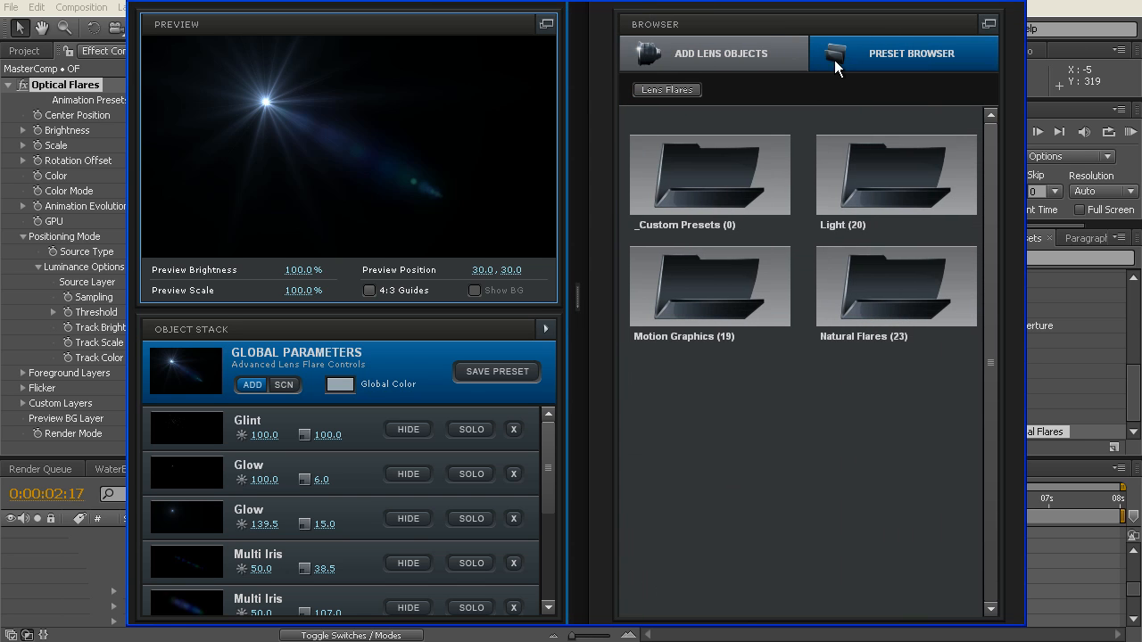
left_click(710, 287)
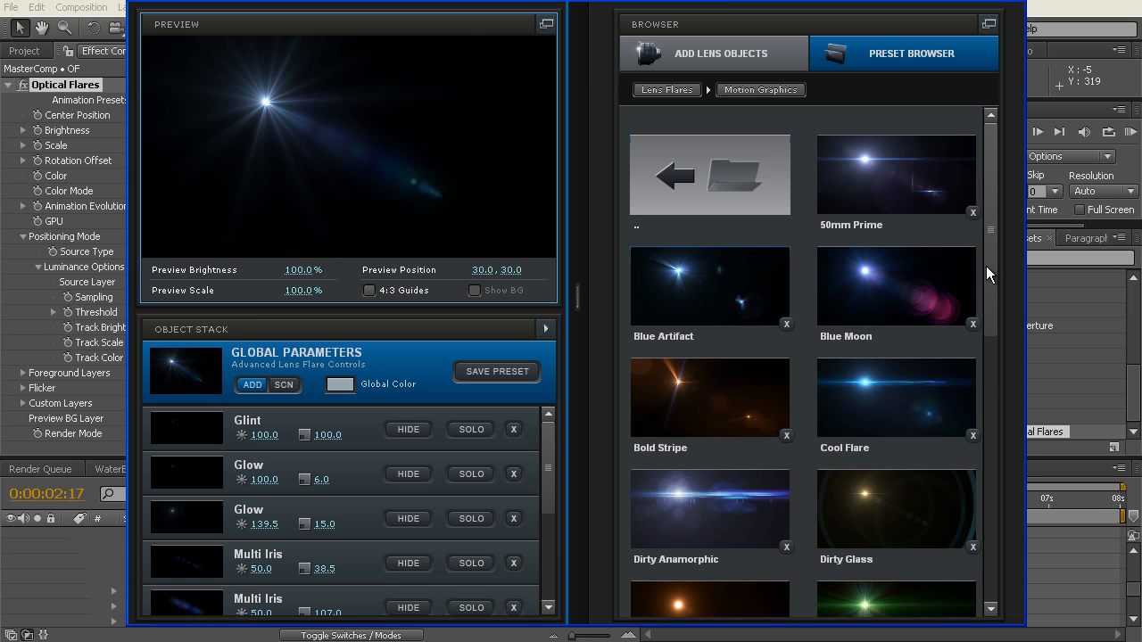
left_click_drag(989, 265, 989, 539)
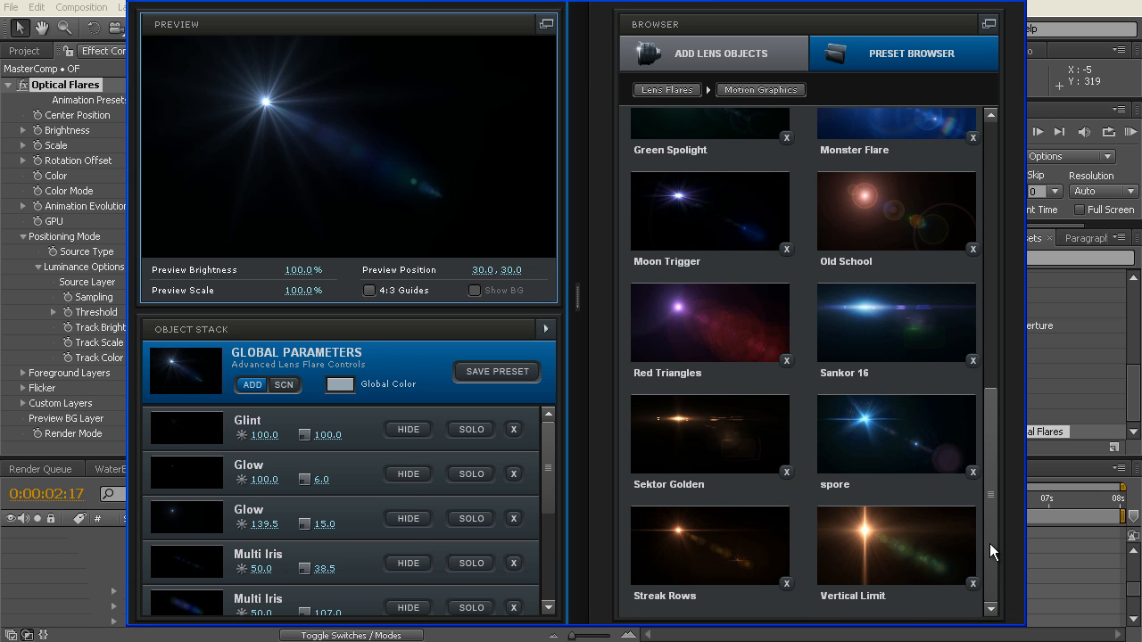
left_click_drag(989, 544, 996, 223)
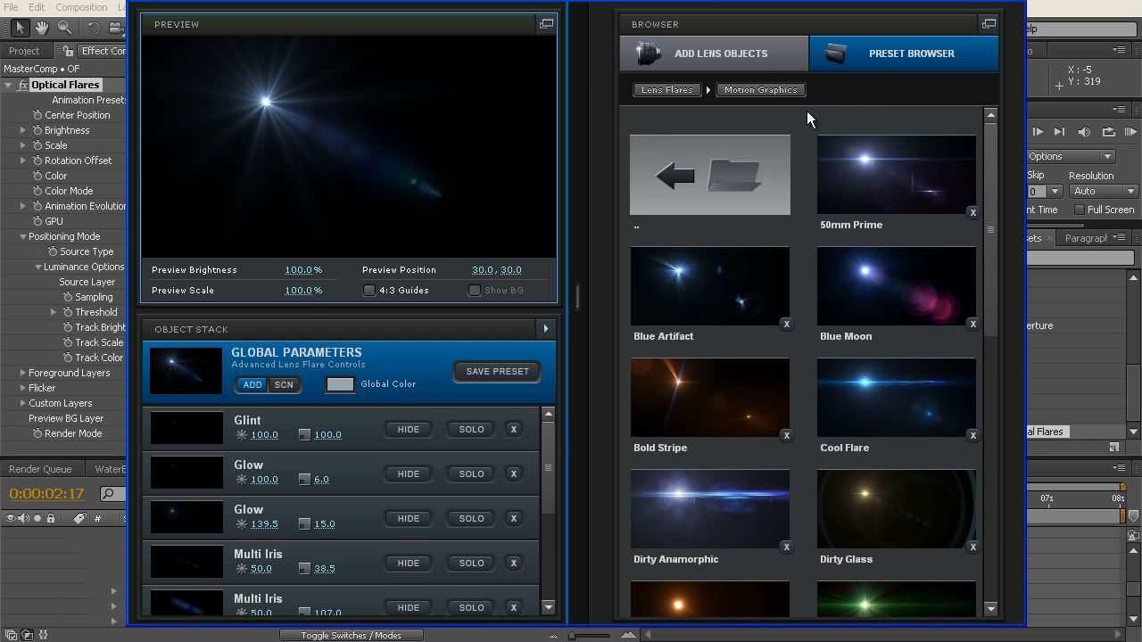
Step: Load the Beam flare preset from the Light preset folder
left_click(651, 88)
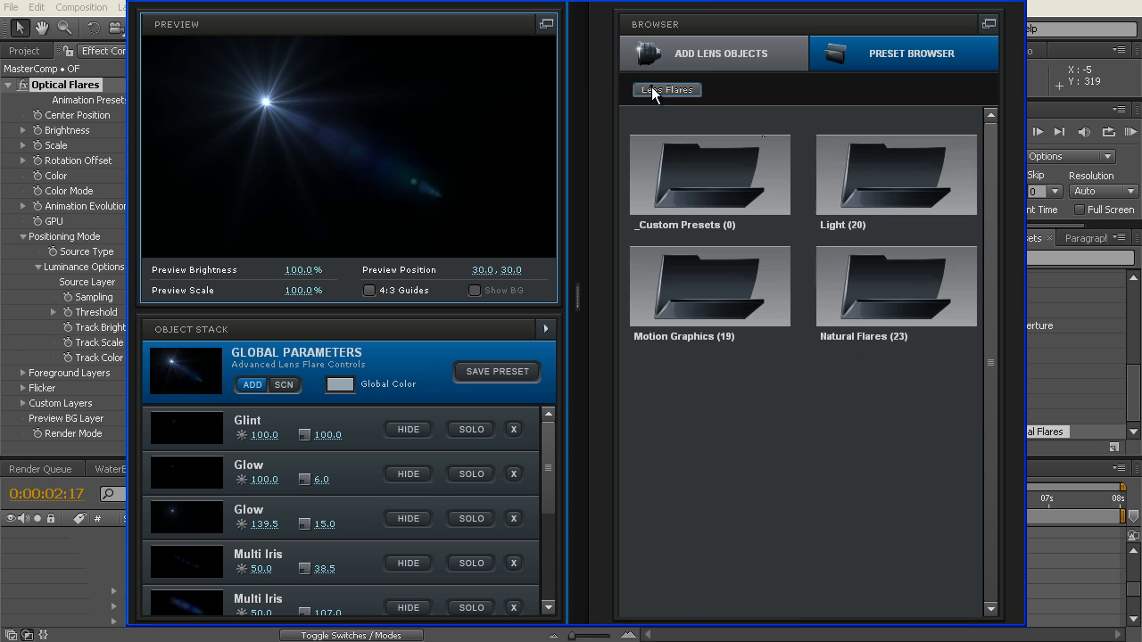
left_click(854, 194)
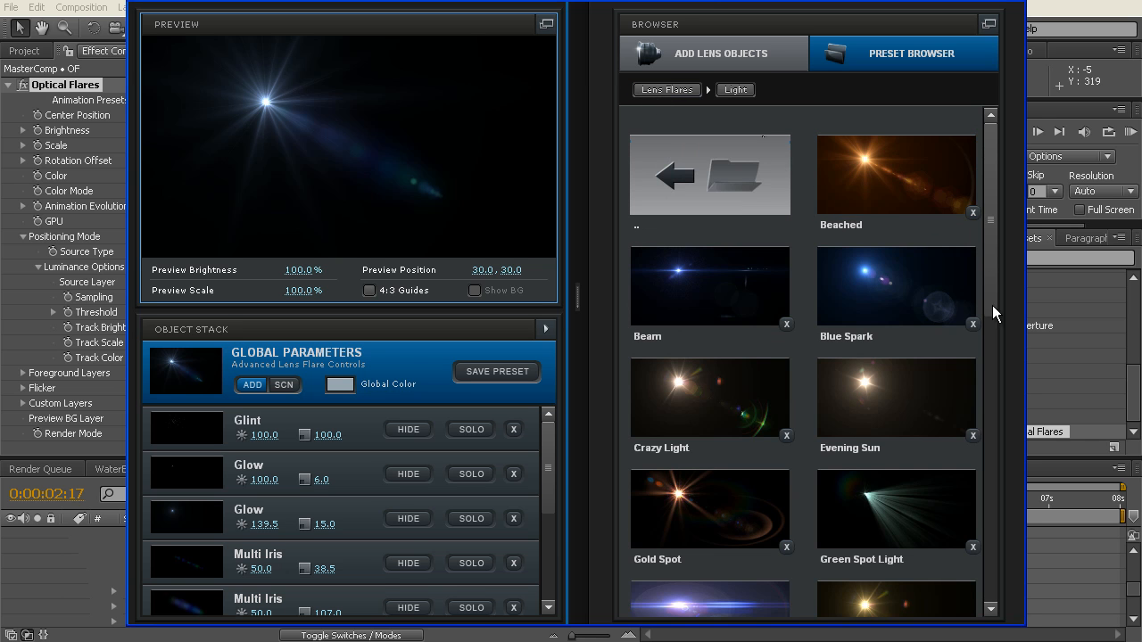
left_click_drag(986, 263, 988, 303)
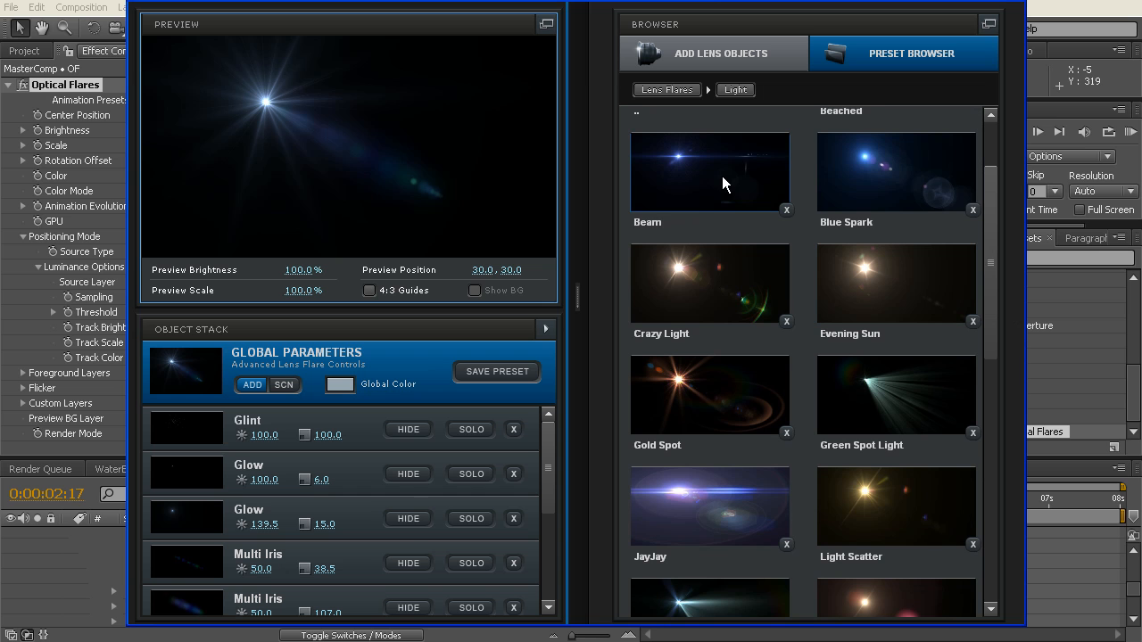
left_click_drag(991, 256, 997, 475)
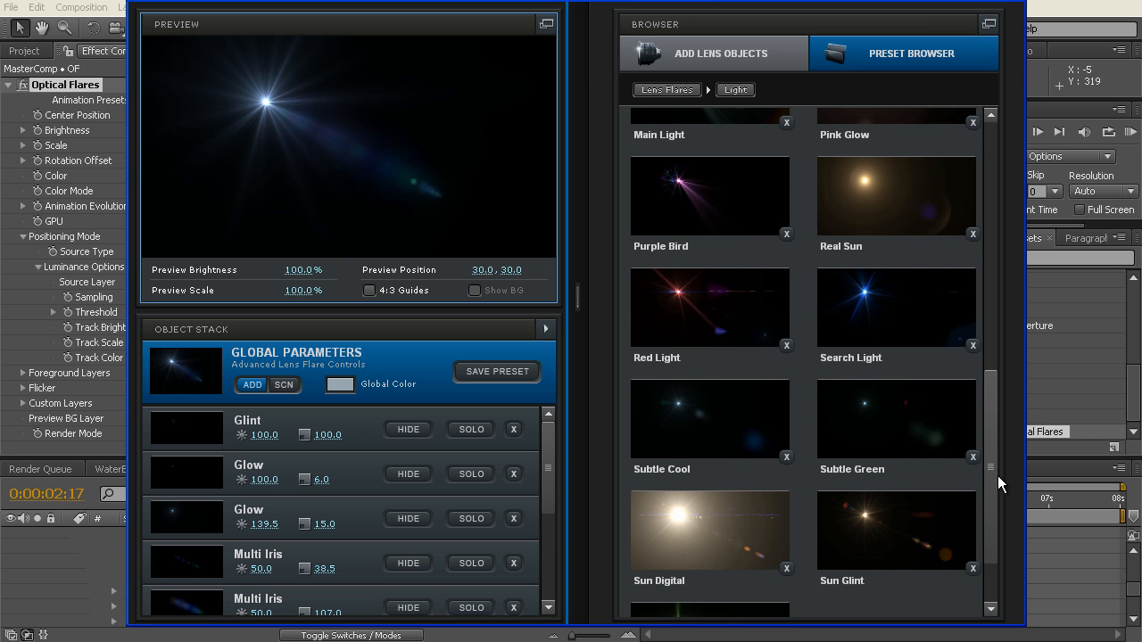
left_click_drag(997, 476, 997, 205)
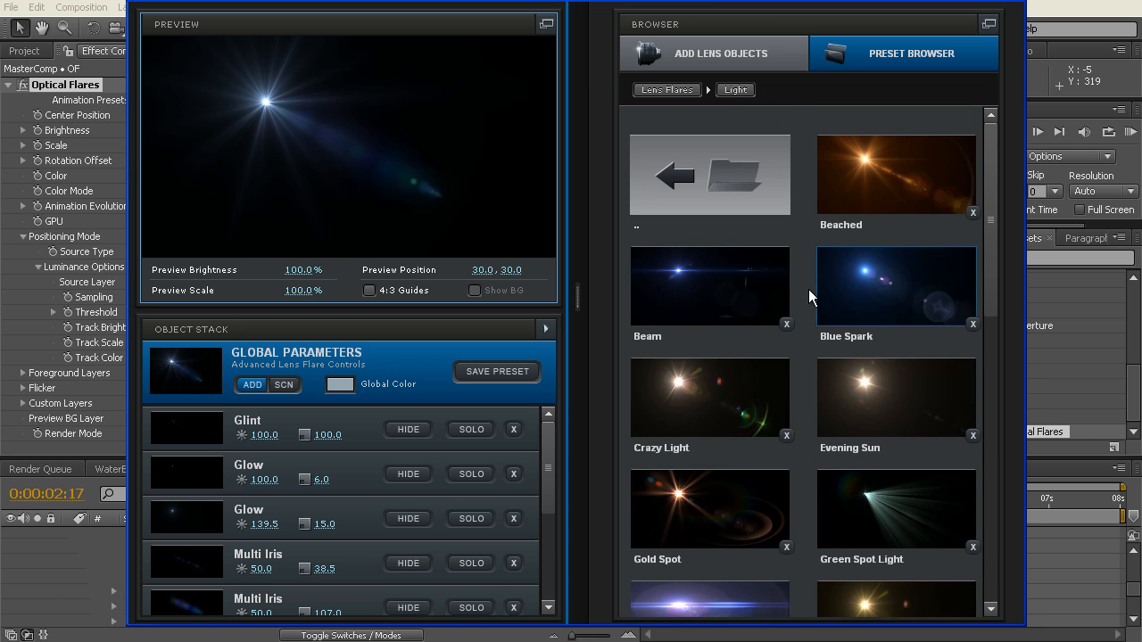
left_click(672, 292)
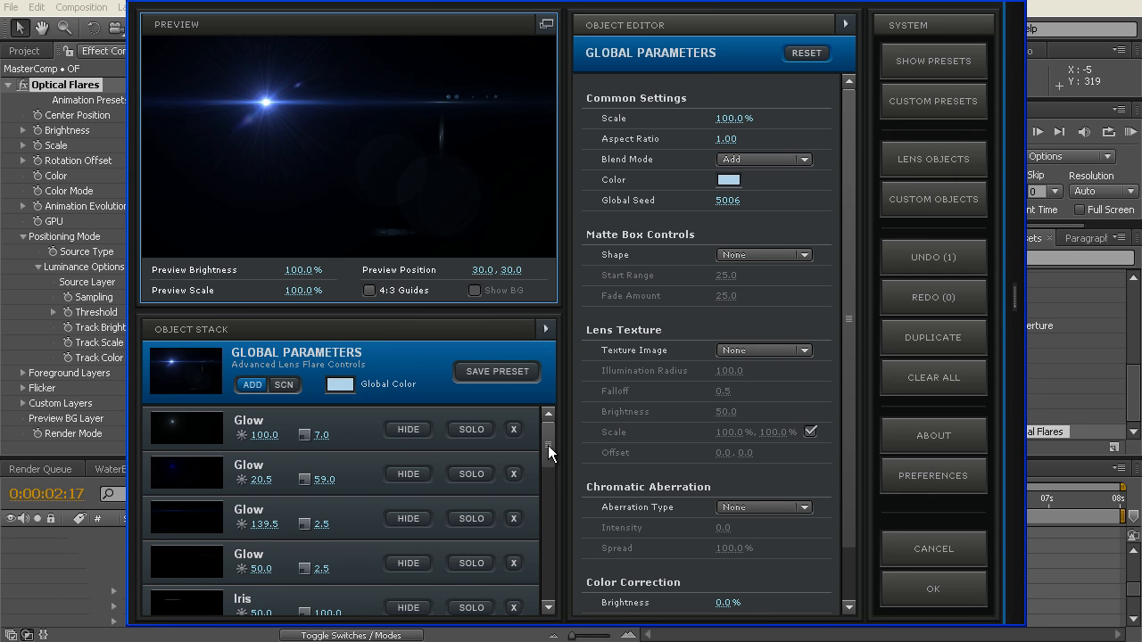
Step: Toggle the visibility of the Multi Iris with brightness 40 and scale 45 to check it, and delete it from the flare
left_click_drag(547, 437, 552, 480)
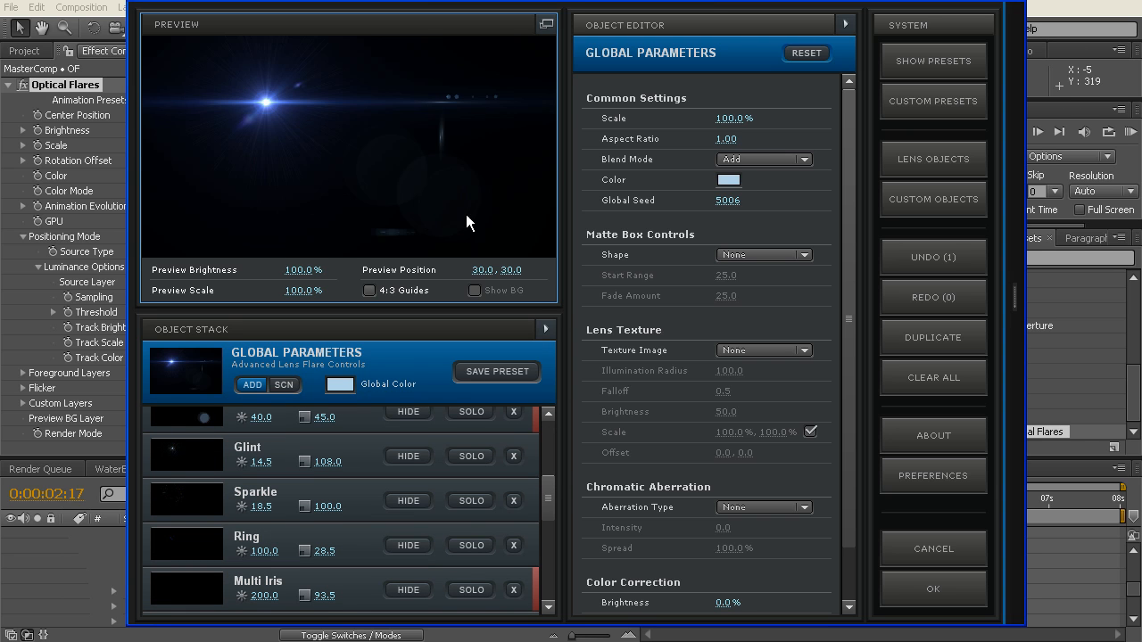
mouse_move(549, 495)
left_mouse_down()
mouse_move(549, 471)
mouse_move(550, 482)
left_mouse_up()
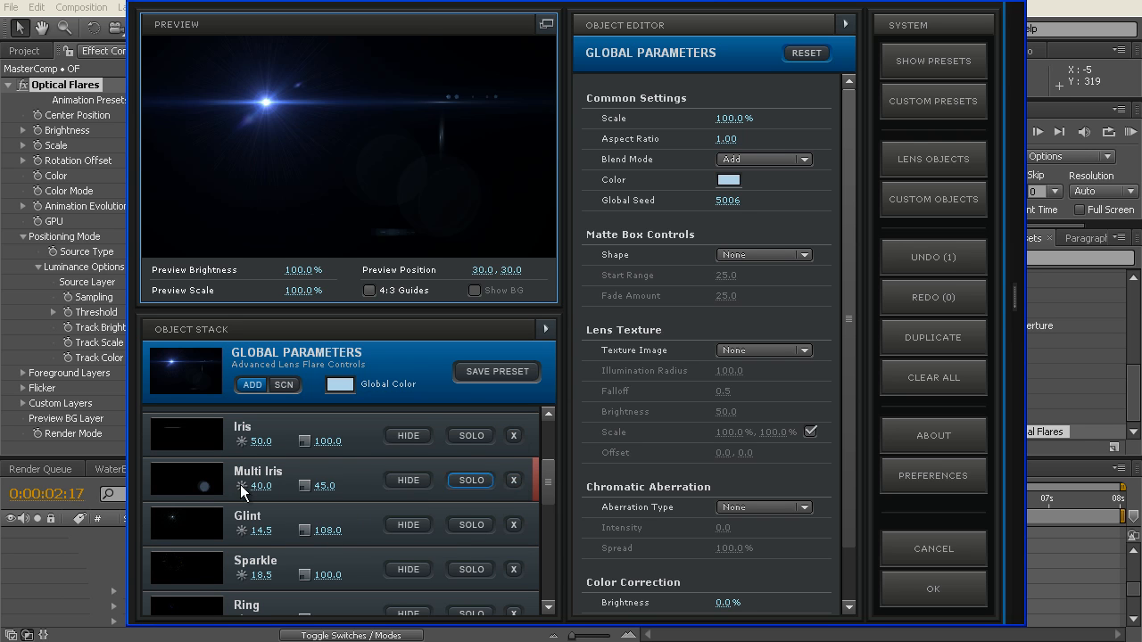
left_click(404, 479)
left_click(402, 479)
left_click(402, 479)
left_click(514, 482)
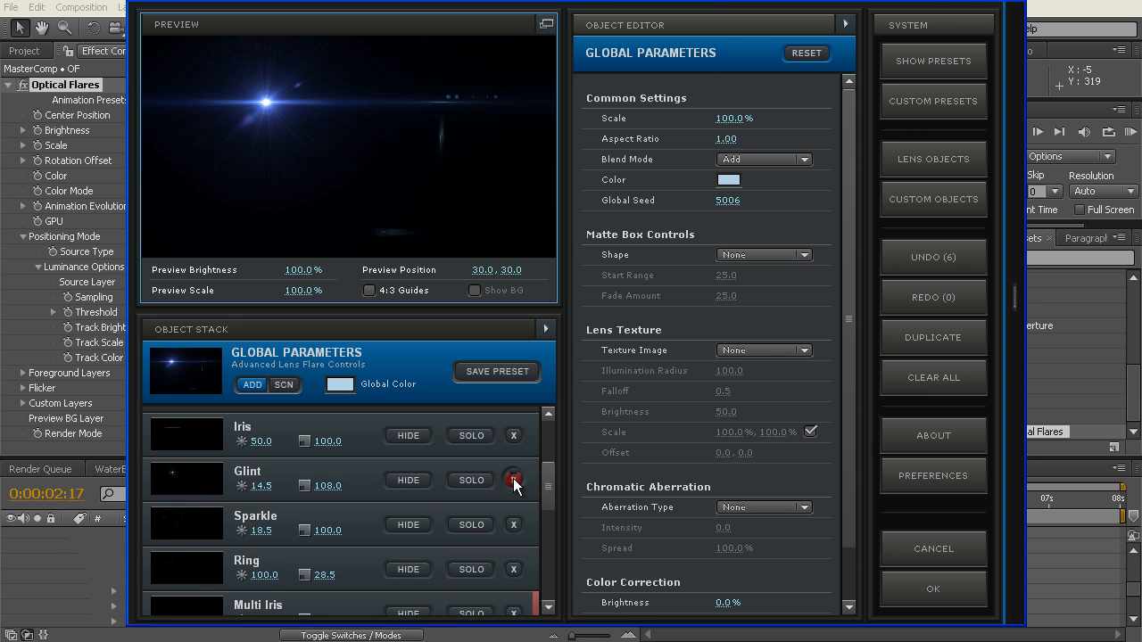
Step: Delete the Multi Iris elements with brightness 15.5 and 91.5 and the Streaks with brightness 54.5 and 62 from the flare
left_click_drag(544, 480, 550, 570)
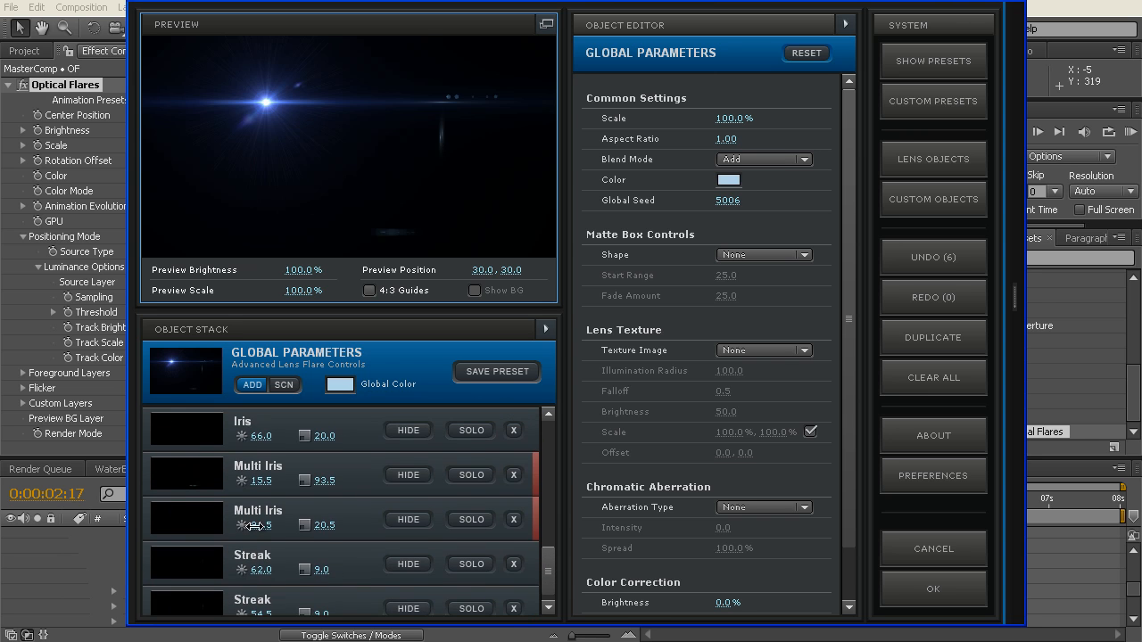
left_click(202, 479)
left_click(513, 475)
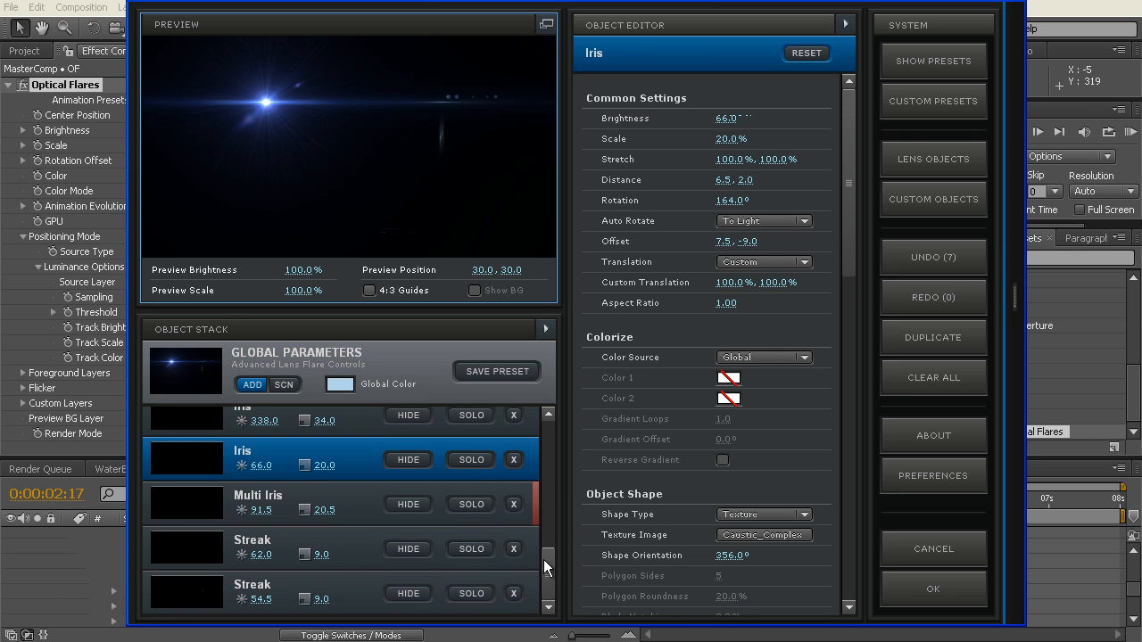
left_click(514, 594)
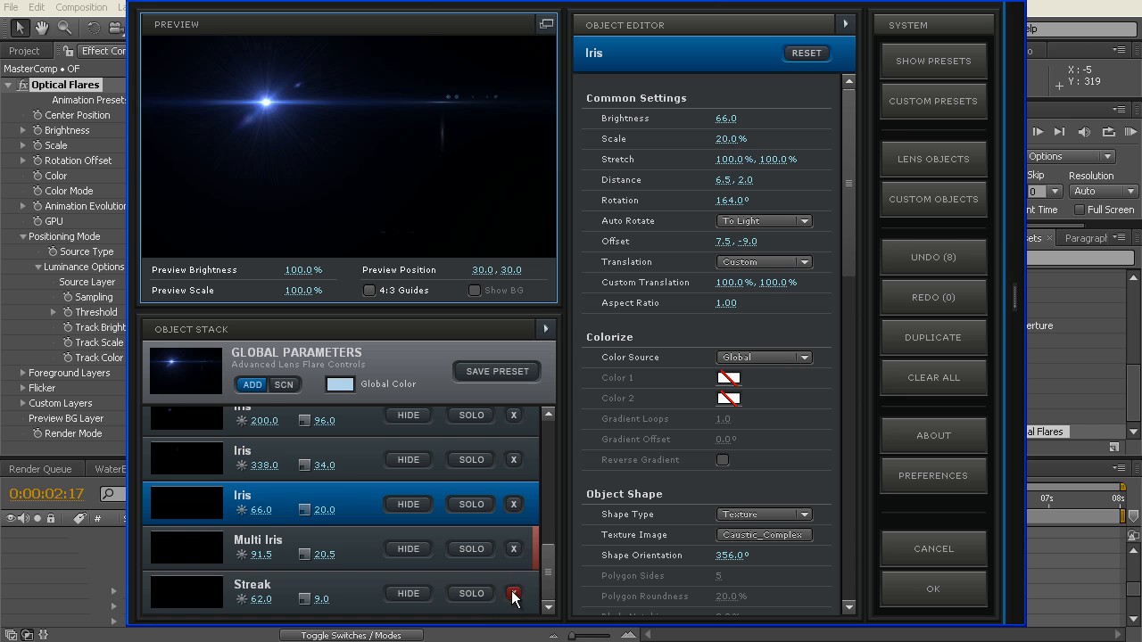
left_click(514, 595)
left_click(406, 594)
left_click(406, 594)
left_click(514, 594)
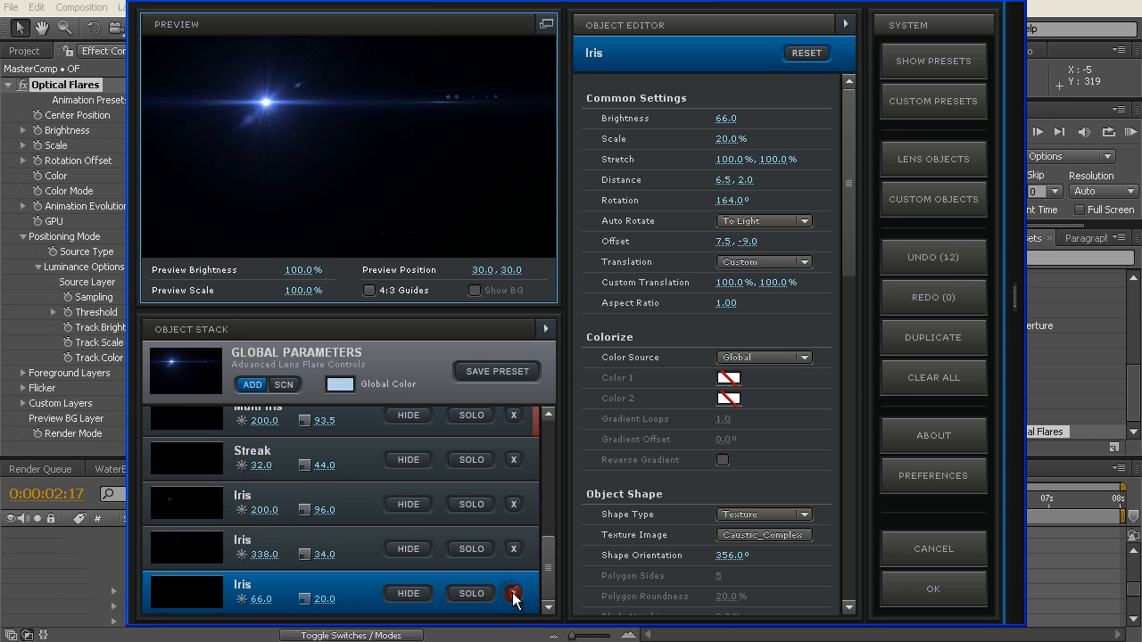
Step: Check the remaining elements by toggling their visibility, delete the Multi Iris with brightness 200, and apply the flare to the comp
left_click(412, 594)
left_click(412, 594)
left_click_drag(551, 569, 546, 551)
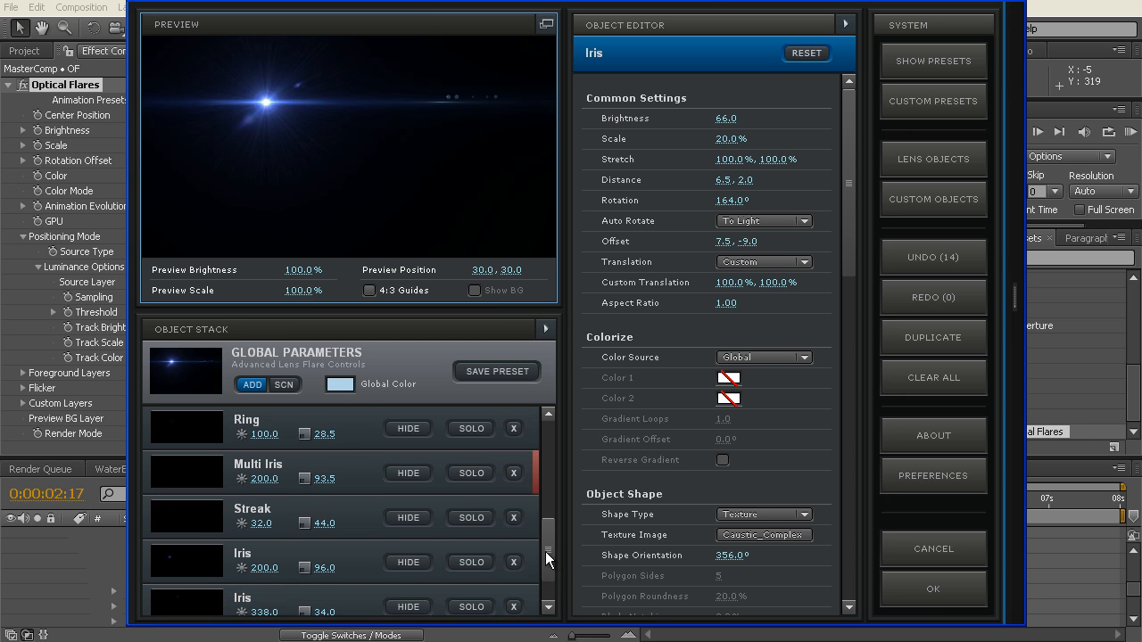
left_click(407, 428)
left_click_drag(549, 537, 550, 515)
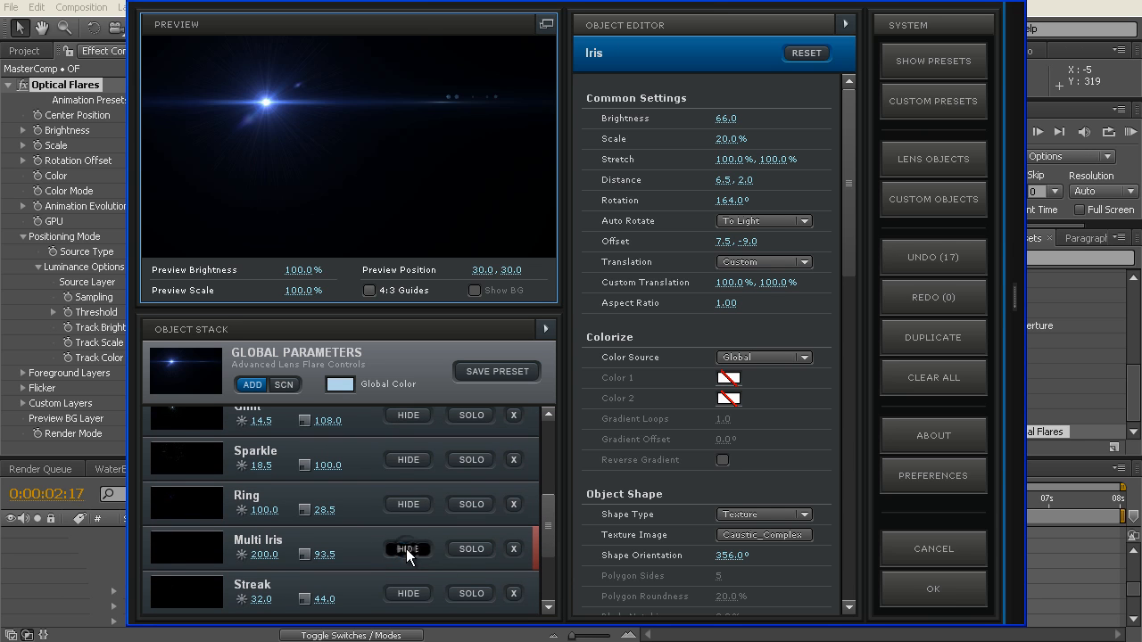
left_click(514, 548)
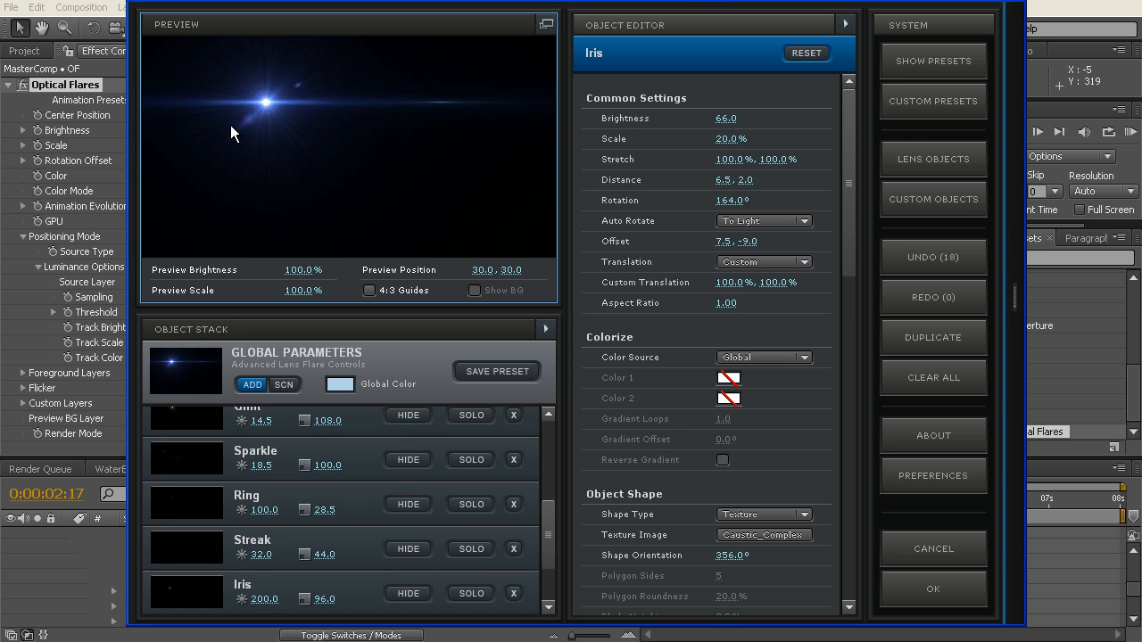
left_click(936, 589)
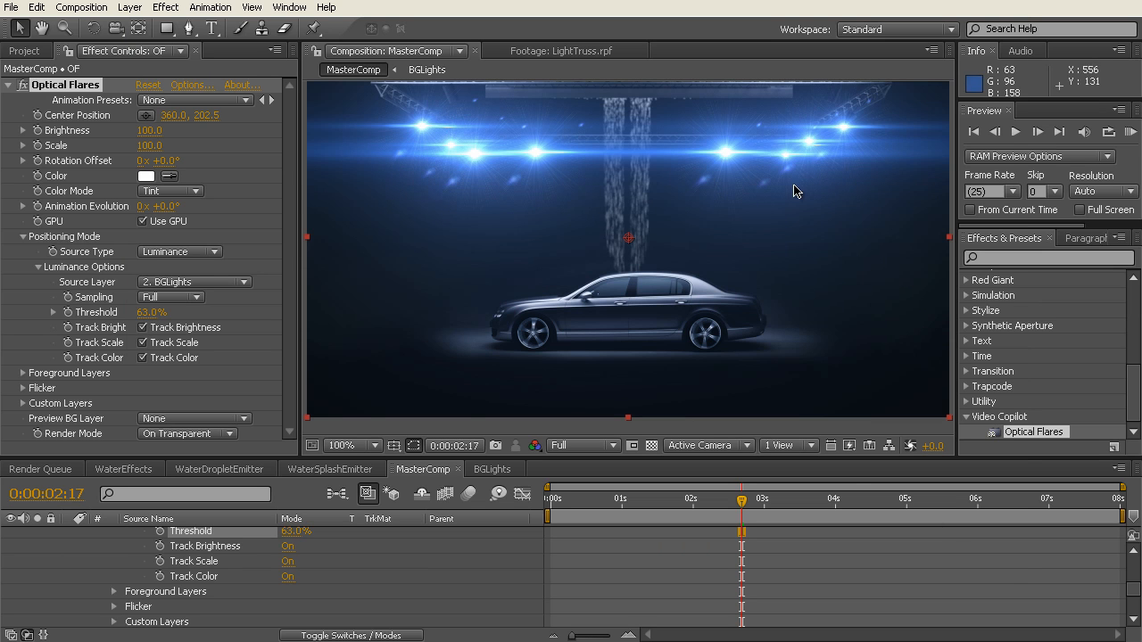
Step: Reopen the Optical Flares options and toggle the visibility of individual flare elements to examine what each contributes
left_click(192, 86)
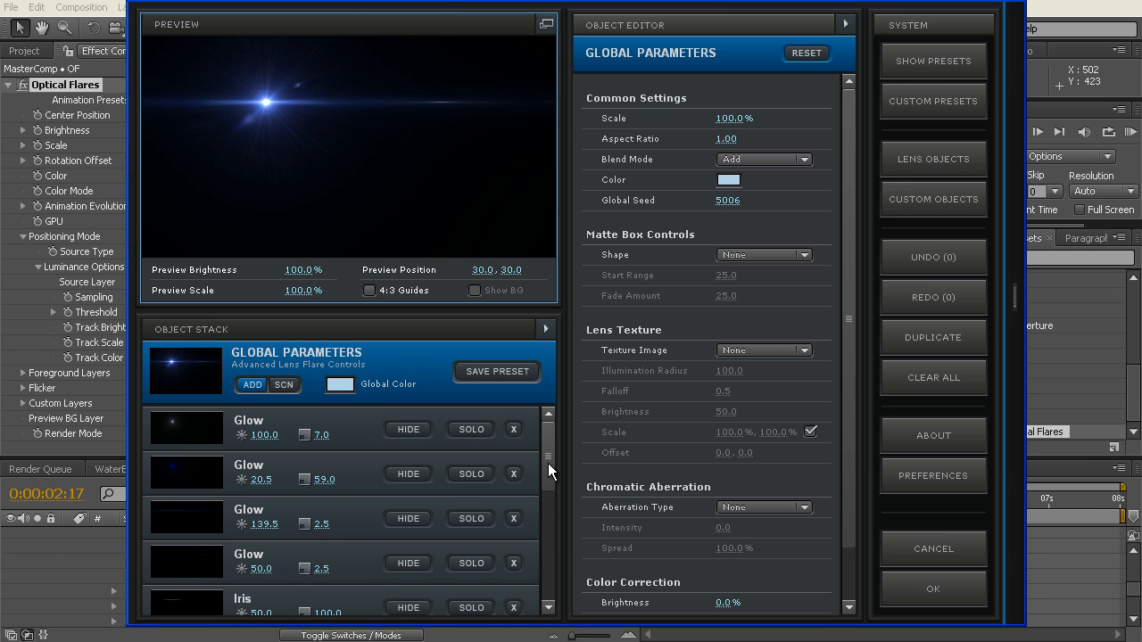
left_click_drag(548, 463, 548, 475)
left_click(407, 439)
mouse_move(547, 460)
left_mouse_down()
mouse_move(547, 497)
mouse_move(441, 499)
left_mouse_up()
left_click(406, 489)
left_click(408, 489)
left_click_drag(546, 491, 547, 514)
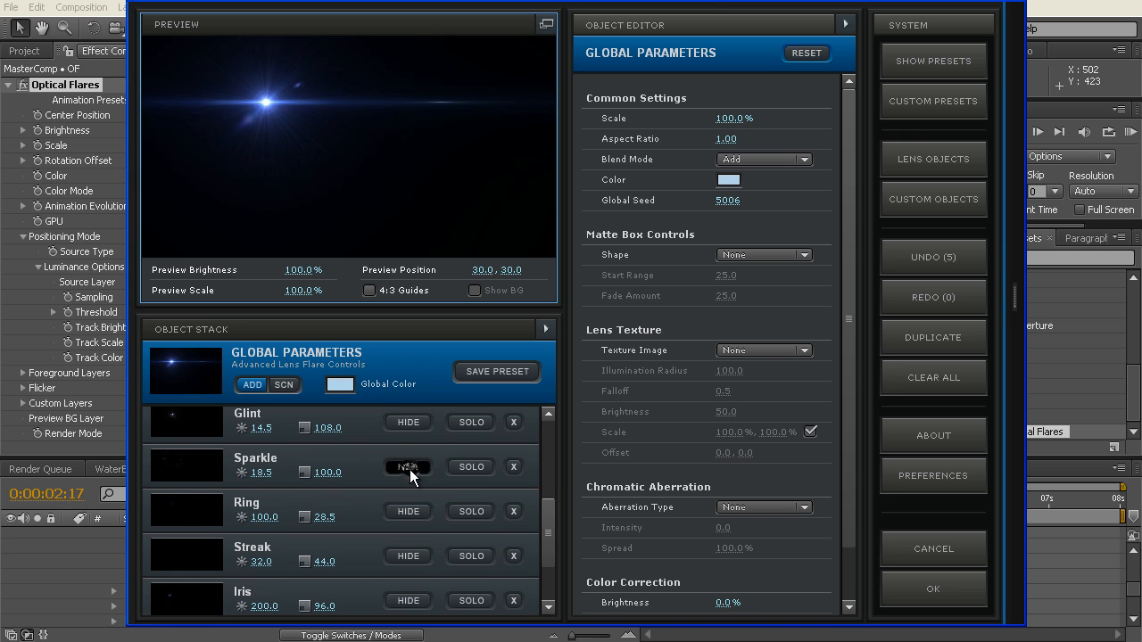
left_click(410, 512)
left_click_drag(549, 512, 550, 547)
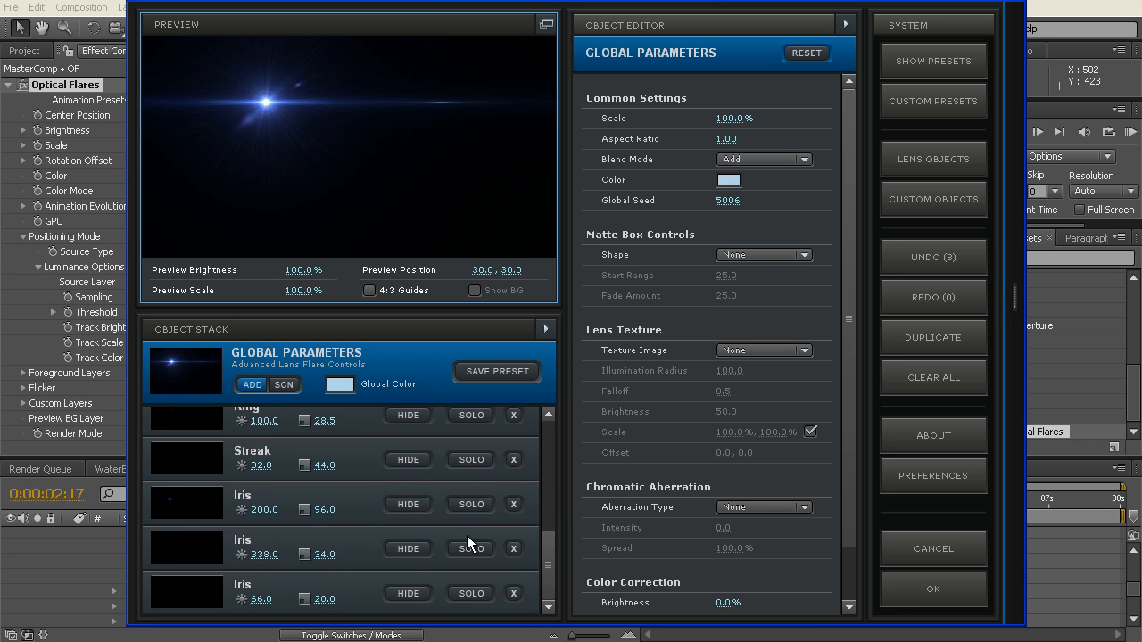
Step: Delete the Iris elements with brightness 200 and 338 from the flare and apply it to the comp
left_click(409, 506)
left_click(513, 505)
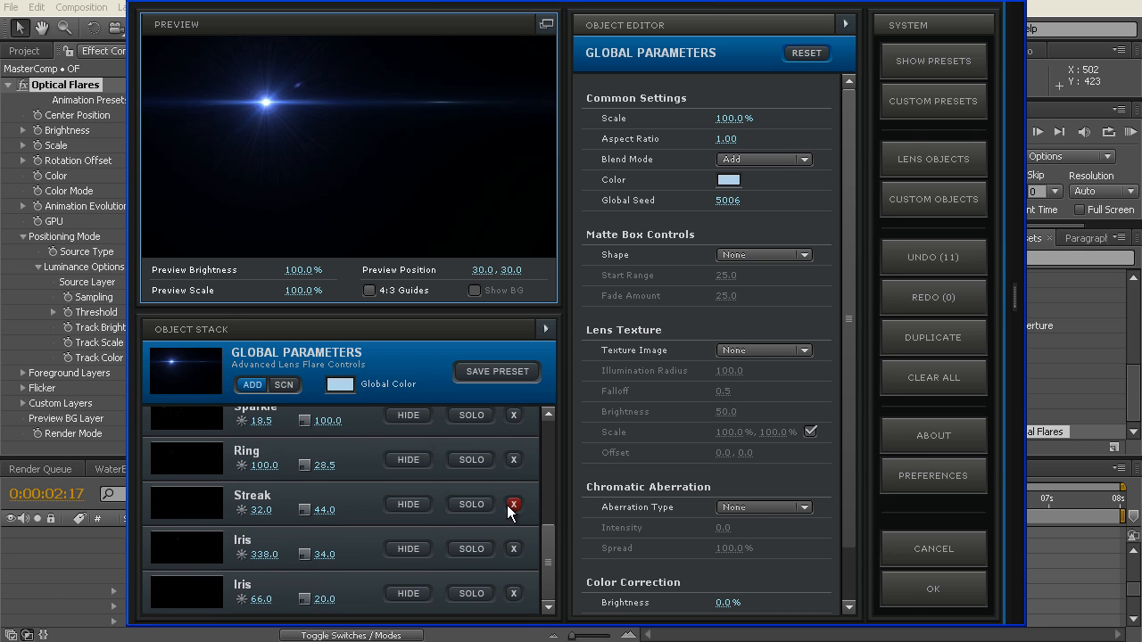
left_click(513, 549)
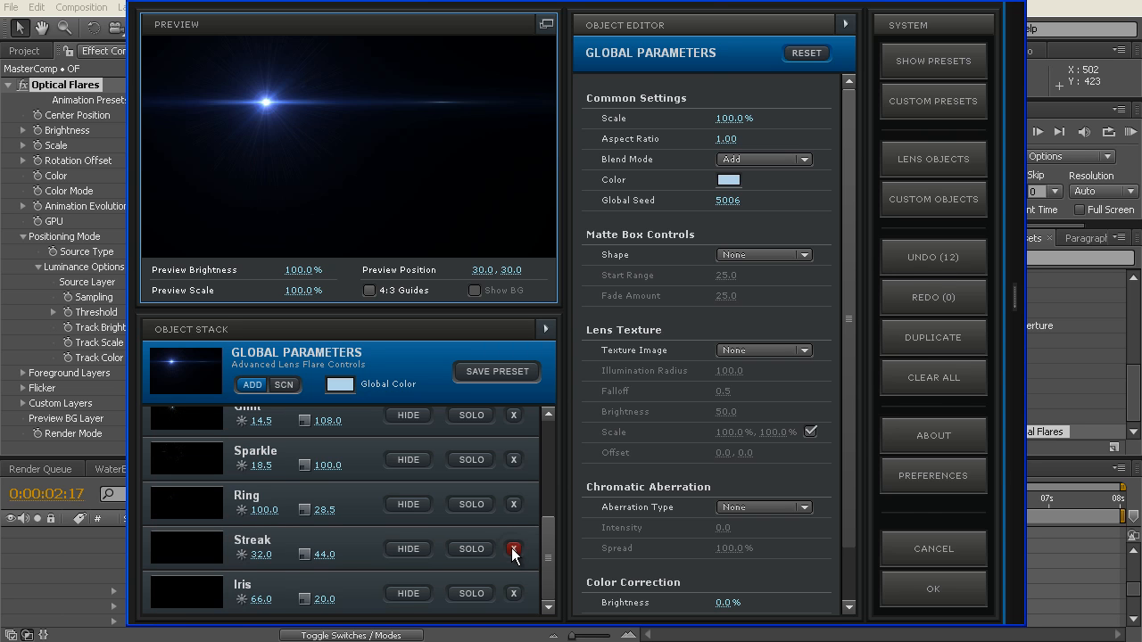
mouse_move(1016, 437)
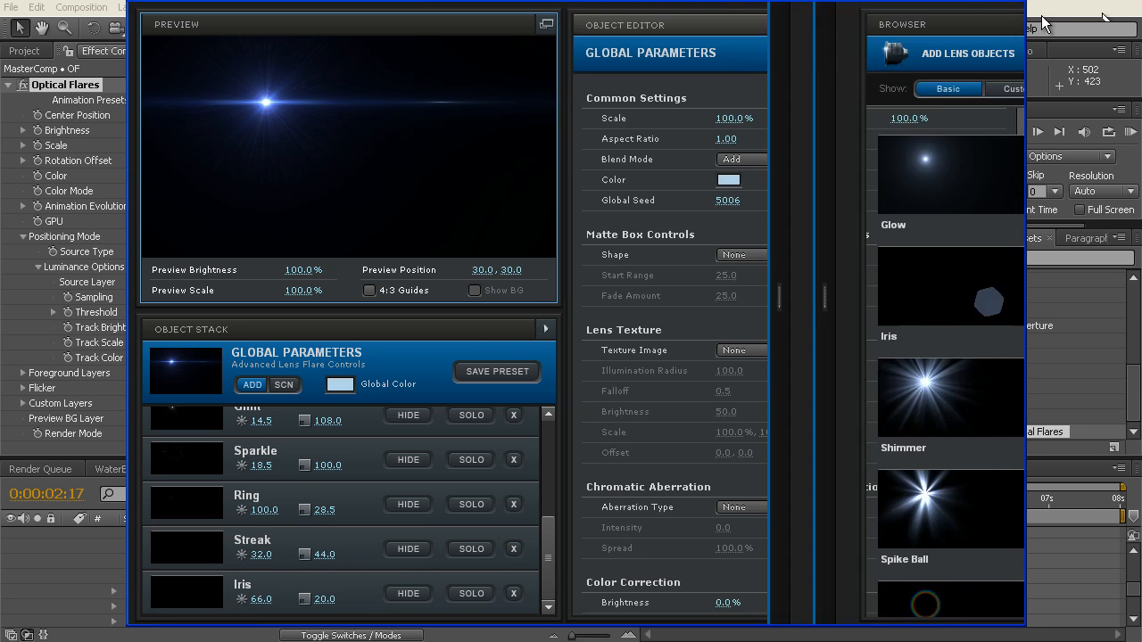
left_click(934, 596)
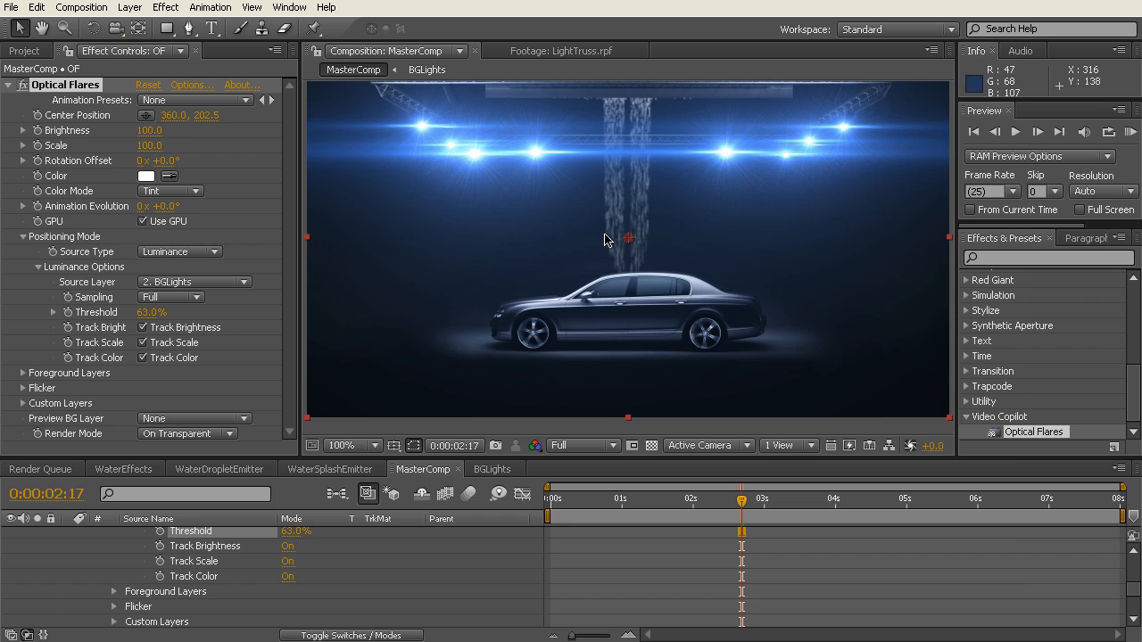
scroll(606, 234, "down", 2)
scroll(607, 234, "up", 2)
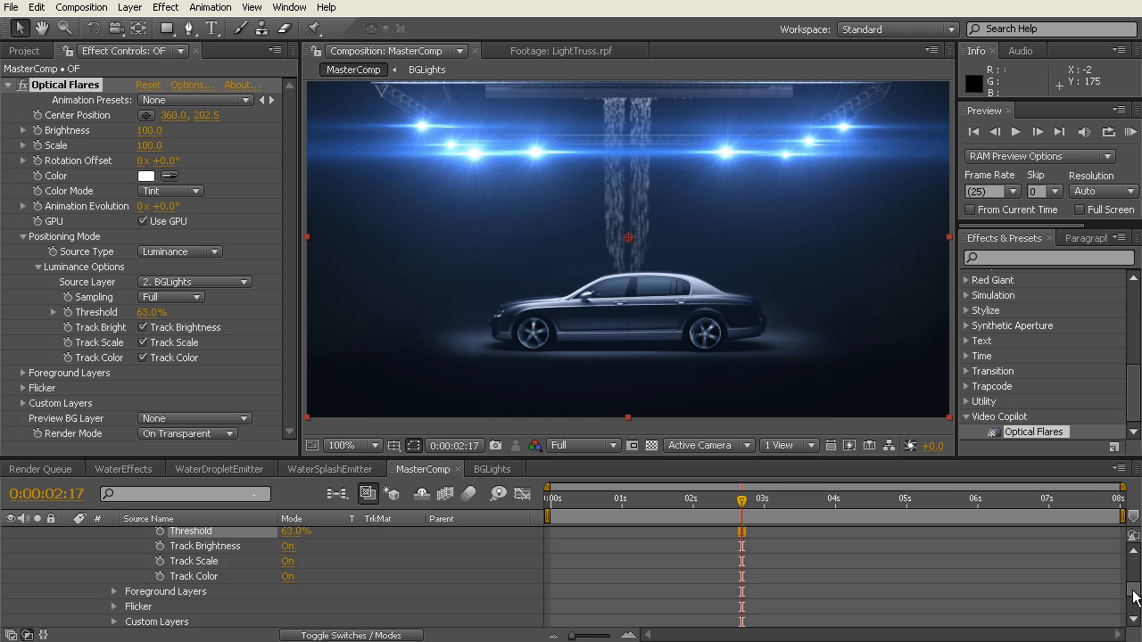
Step: Collapse the OF layer's expanded properties in MasterComp and give the timeline more height for the layer list
left_click_drag(1131, 595, 1131, 557)
left_click(84, 552)
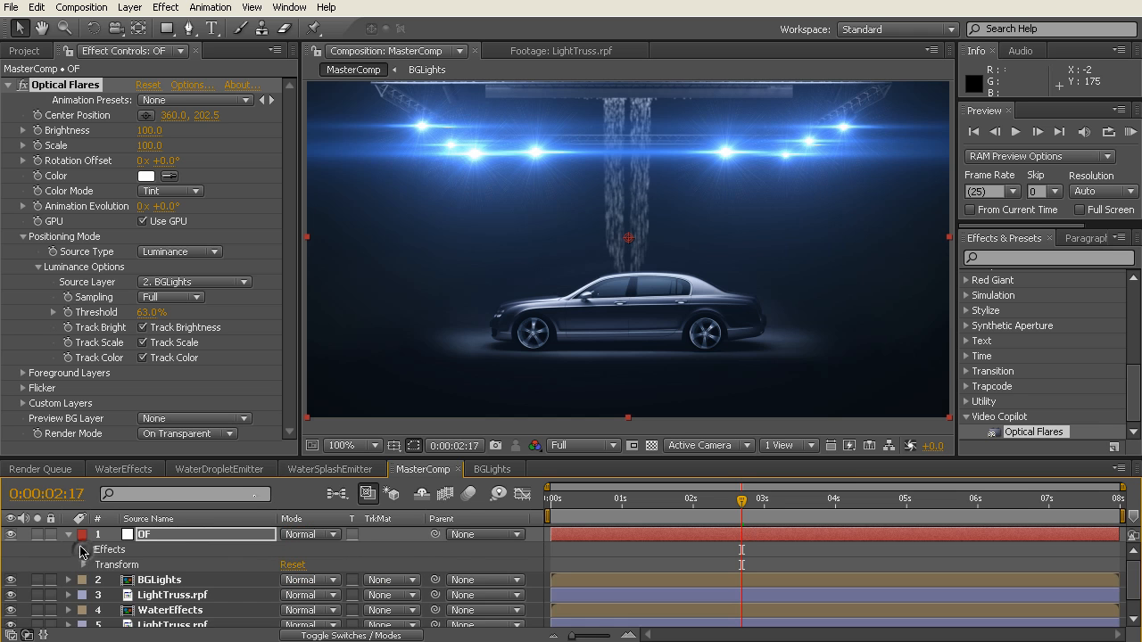
left_click(69, 534)
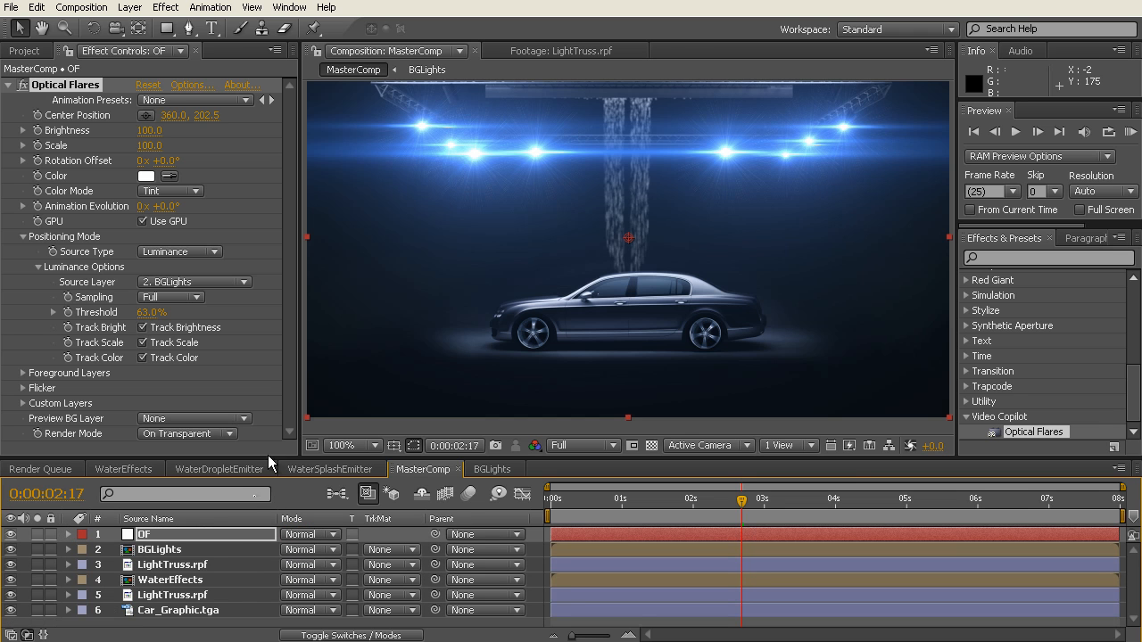
left_click(266, 465)
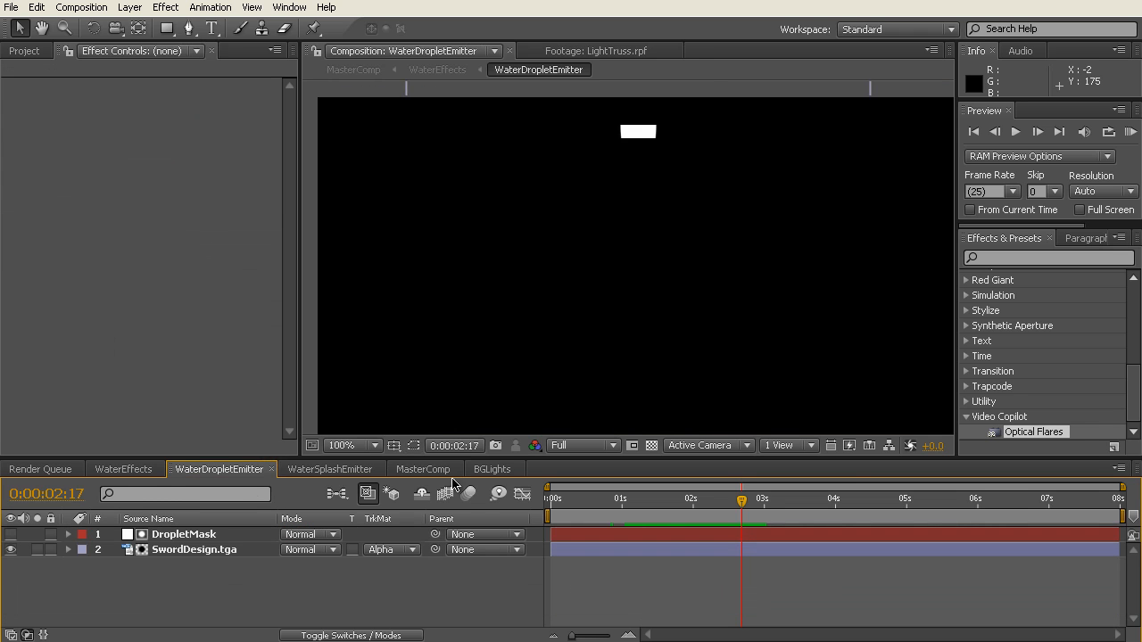
left_click(417, 470)
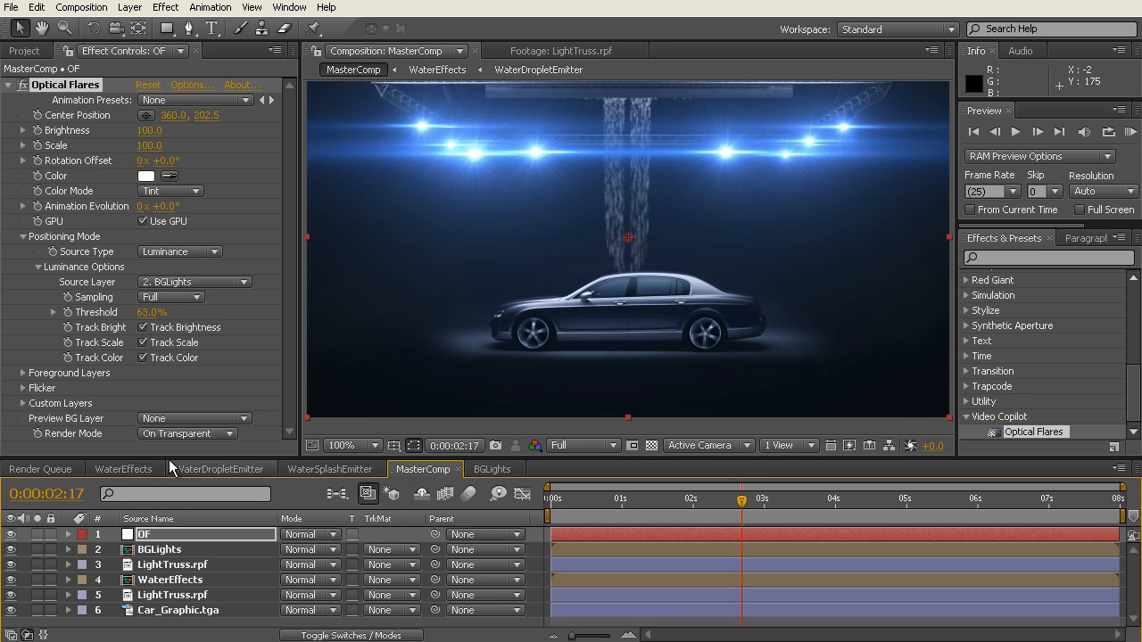
left_click_drag(169, 459, 169, 438)
scroll(411, 278, "down", 1)
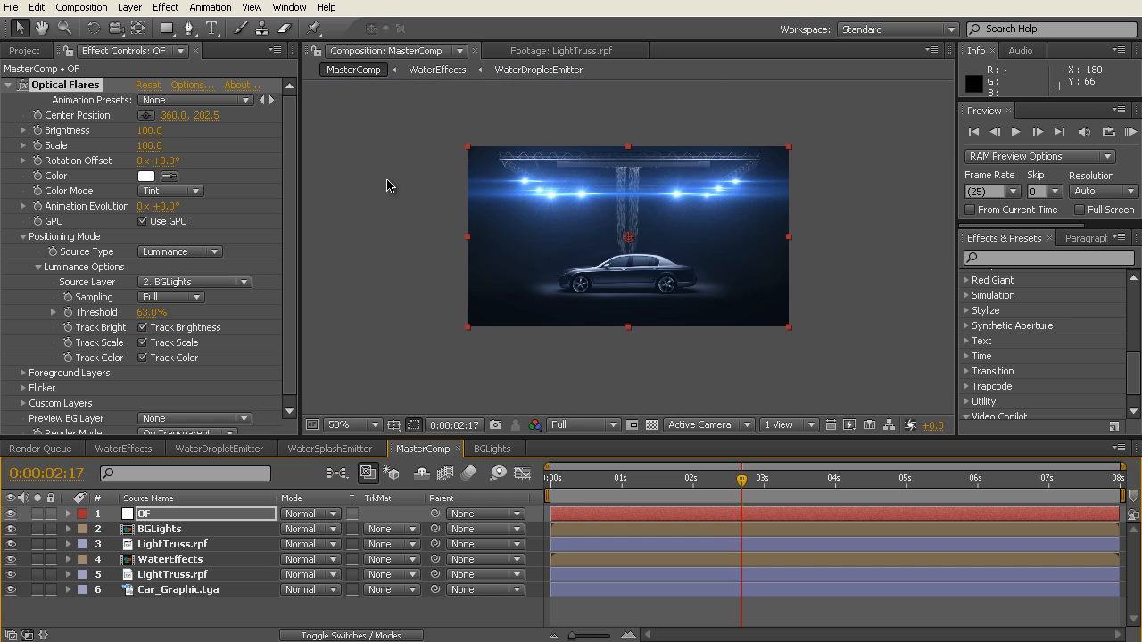
Step: Add a new adjustment layer at the top of MasterComp and name it Curves
left_click(129, 9)
mouse_move(143, 26)
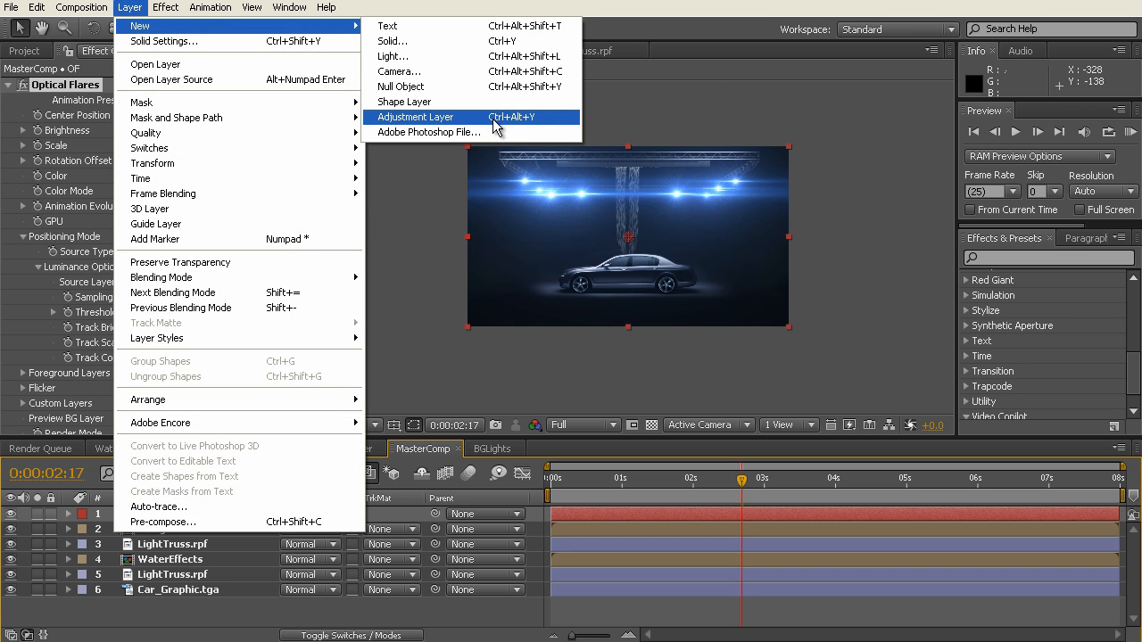
left_click(495, 126)
key("Return")
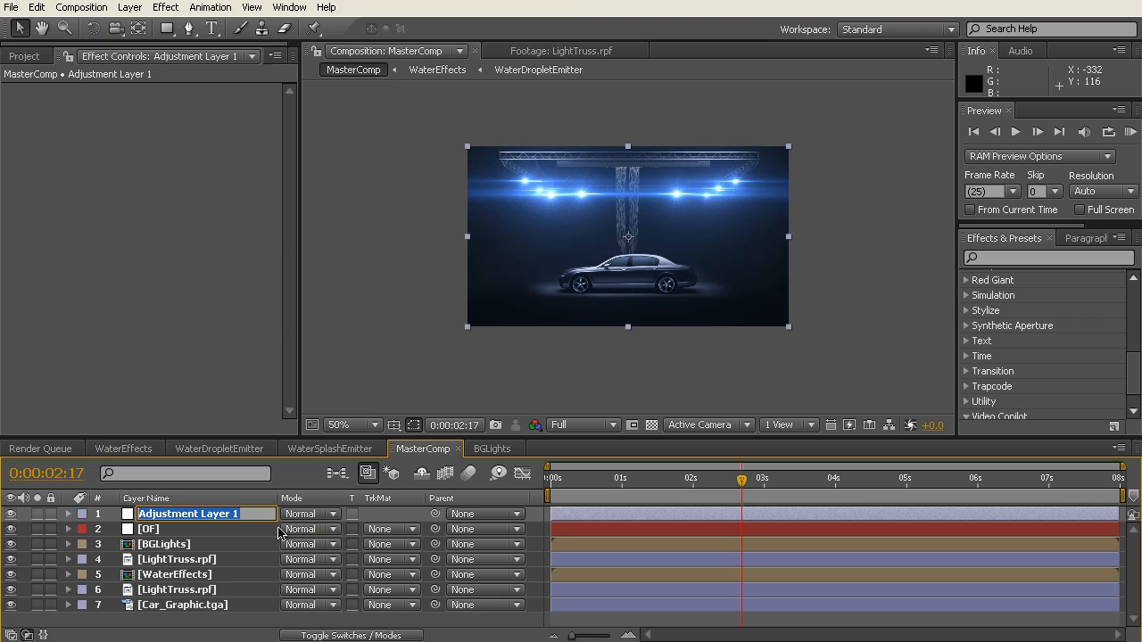
type("C")
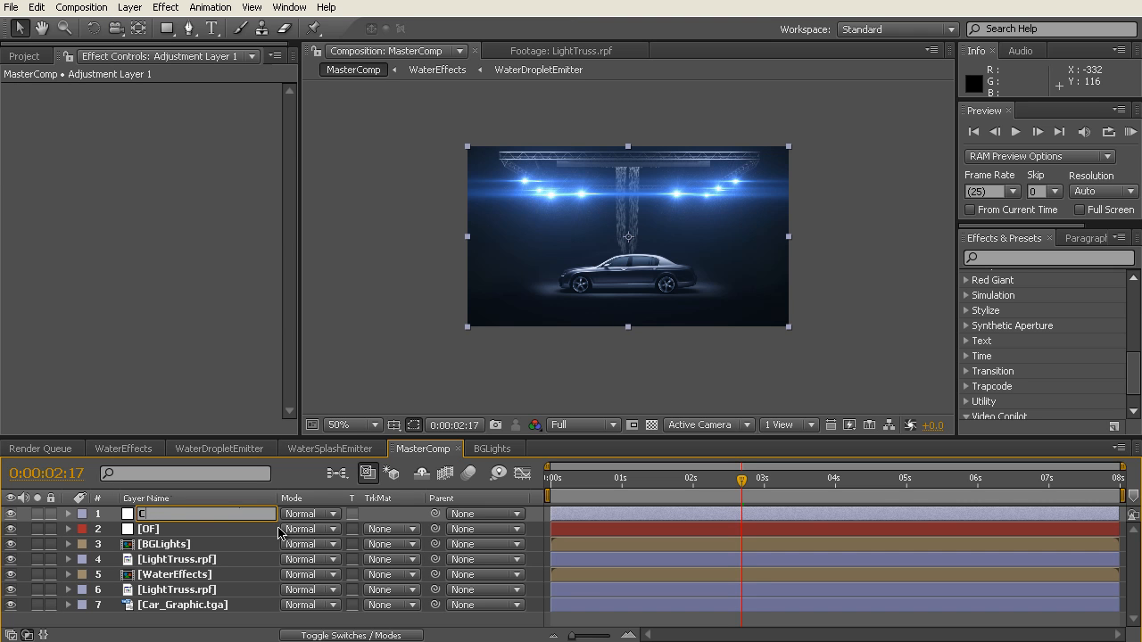
type("urves")
key("Return")
Step: Apply the Curves effect to the adjustment layer and shape its RGB curve into an S with darker shadows and slightly lifted highlights
right_click(107, 117)
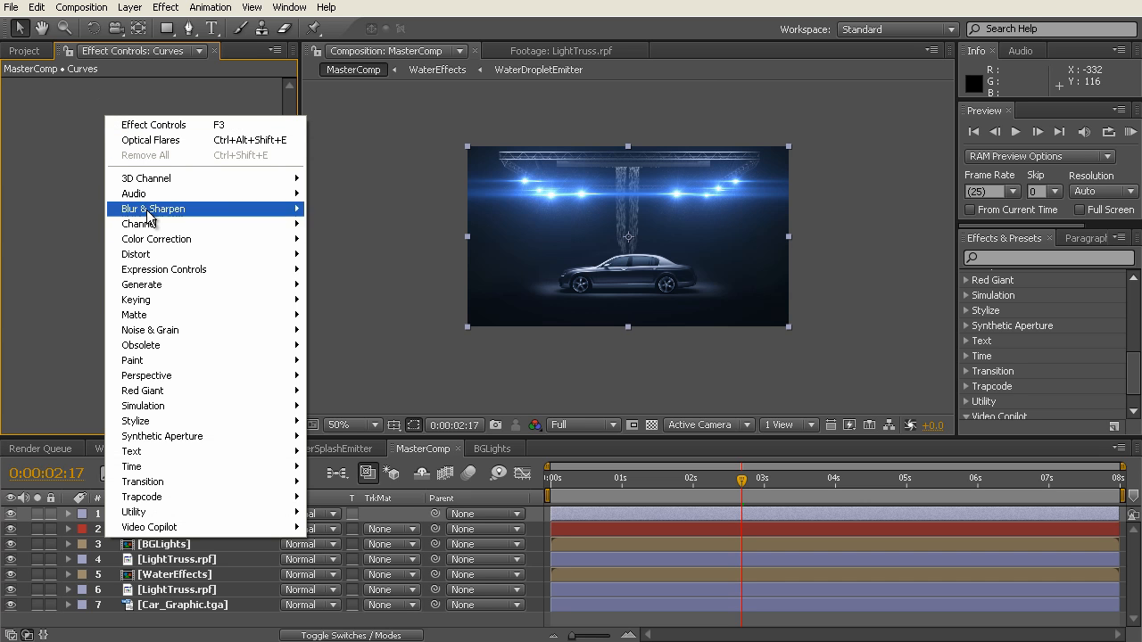
mouse_move(217, 241)
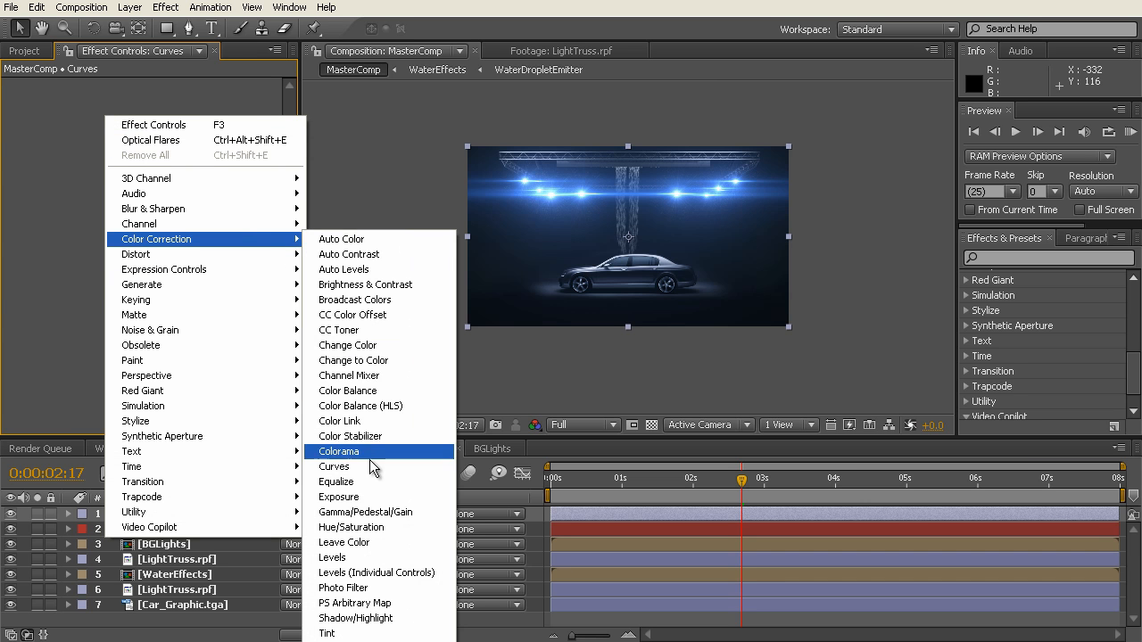
left_click(334, 467)
key("slash")
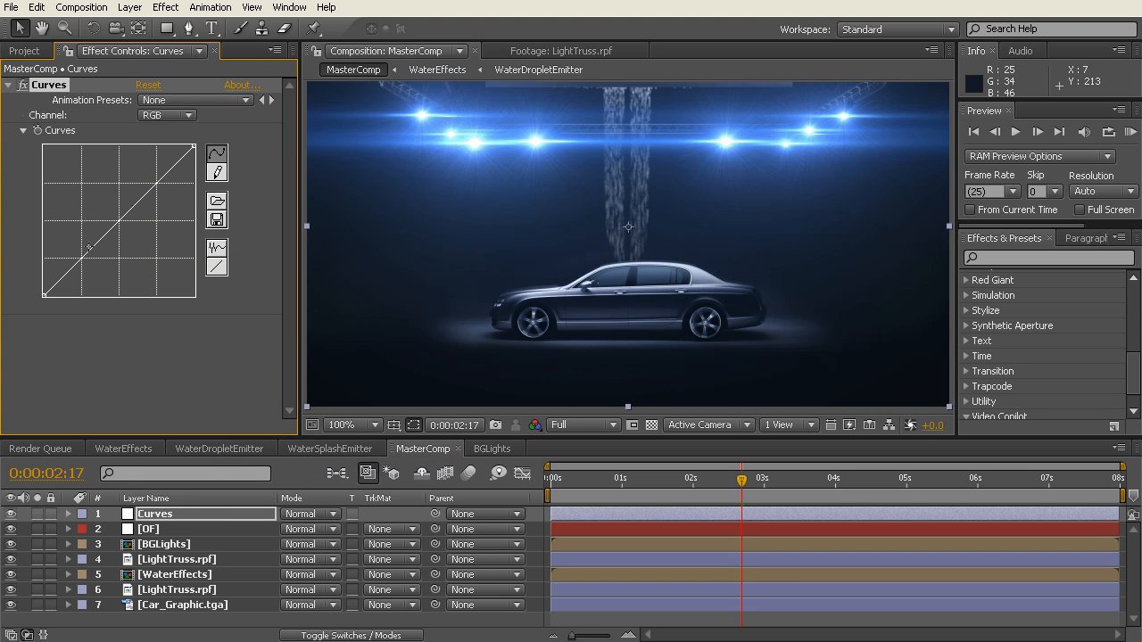
left_click_drag(88, 253, 89, 266)
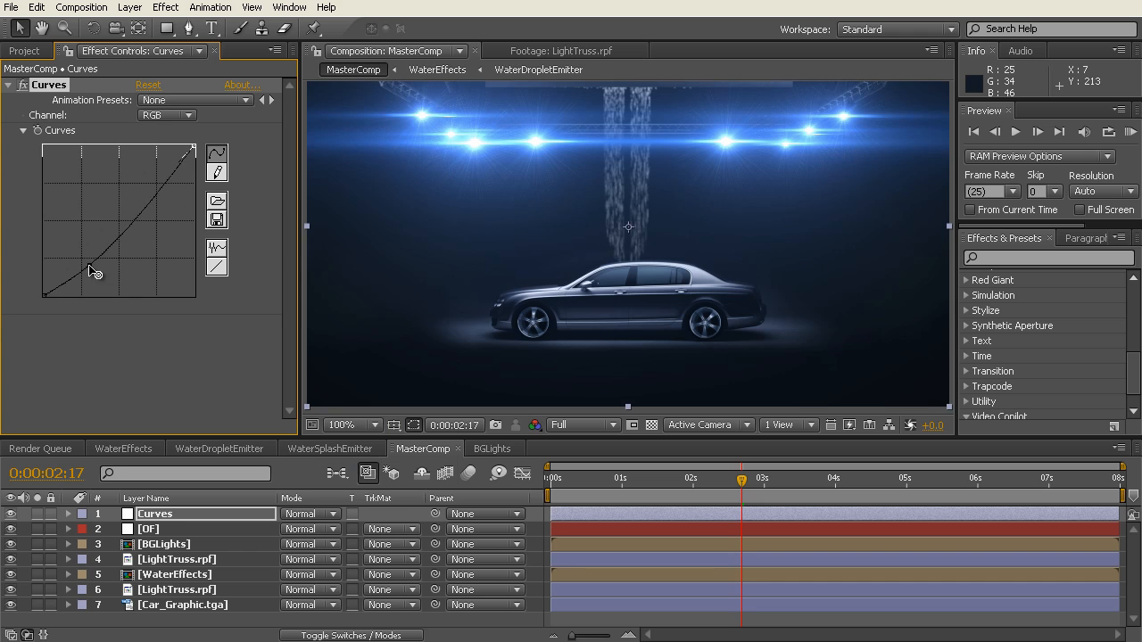
left_click_drag(142, 213, 140, 207)
left_click_drag(90, 265, 95, 262)
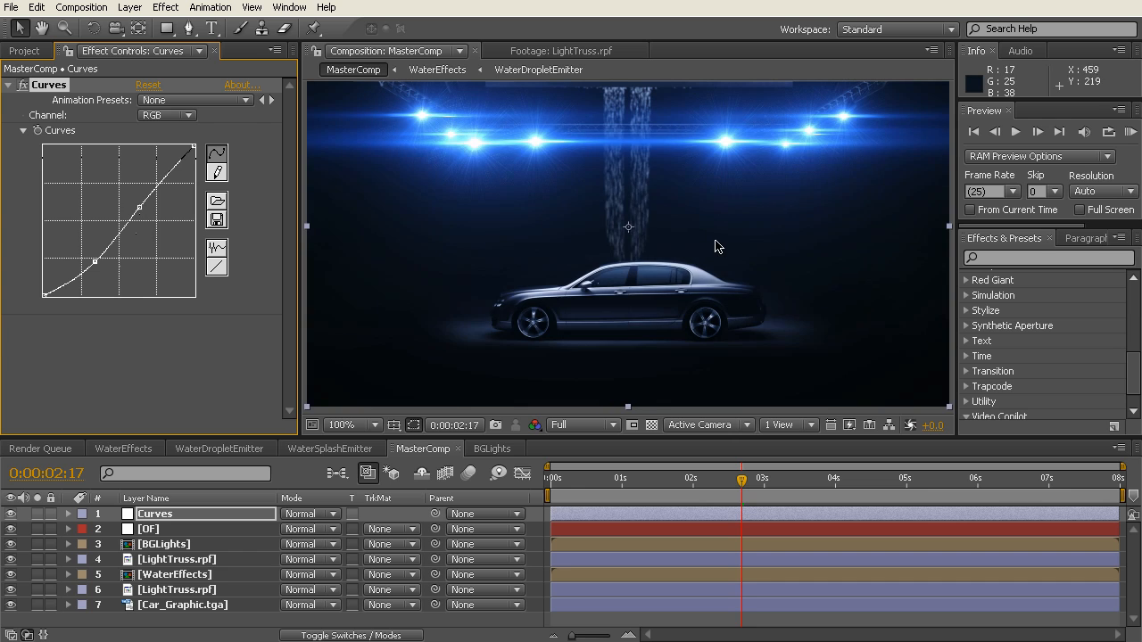
key("comma")
key("period")
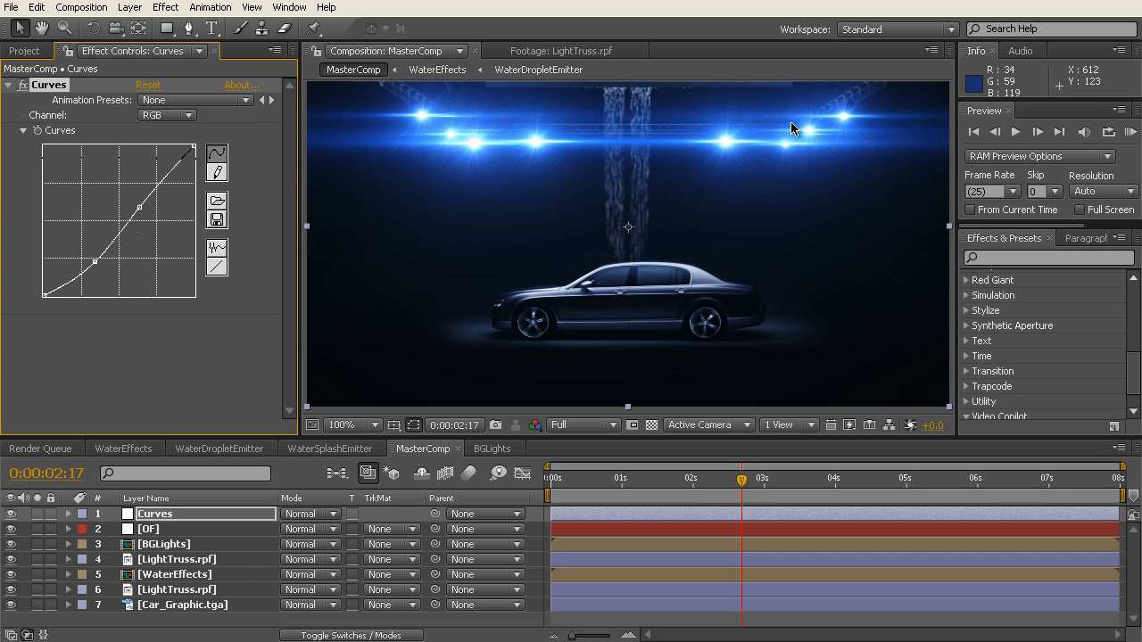
Step: Raise the midtones of the Blue channel curve slightly and lower the midtones of the Red channel curve
left_click(188, 117)
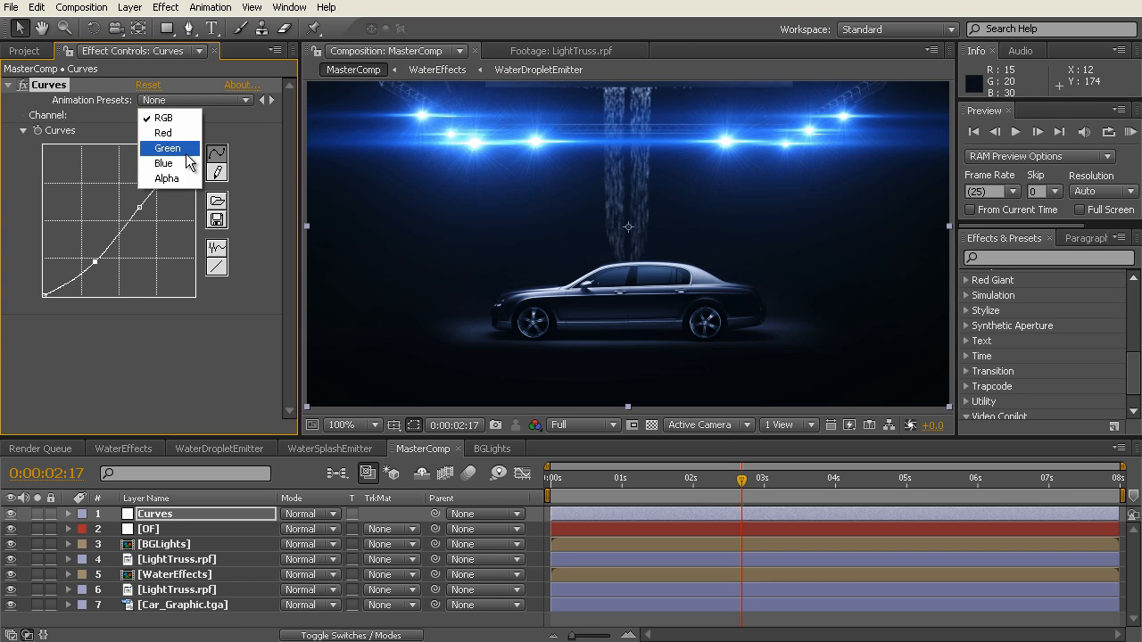
left_click(178, 169)
left_click_drag(120, 221, 117, 221)
left_click(178, 115)
left_click(179, 114)
left_click(188, 114)
left_click(172, 84)
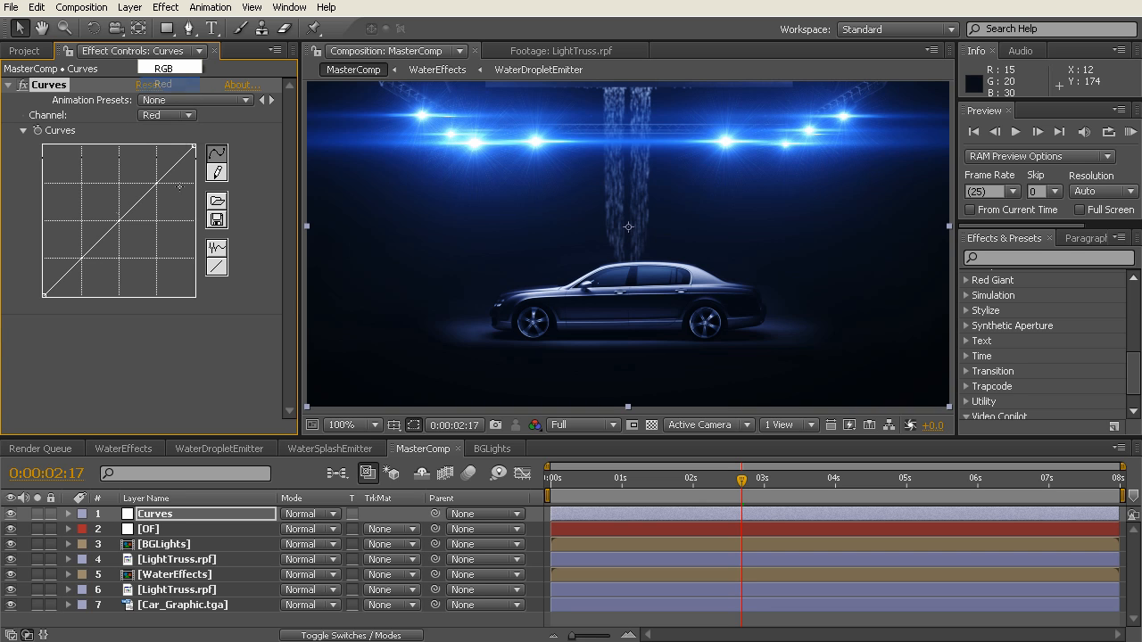
left_click_drag(120, 222, 123, 226)
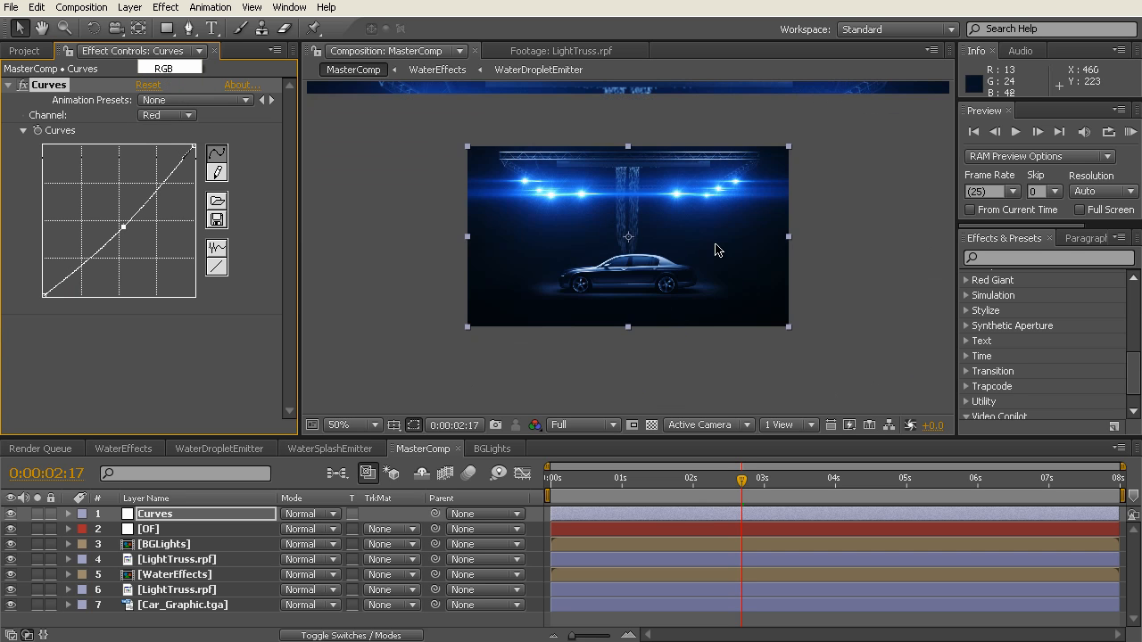
Step: Go to 0:00:04:04 and examine the color-corrected frame of MasterComp
left_click_drag(807, 488, 848, 485)
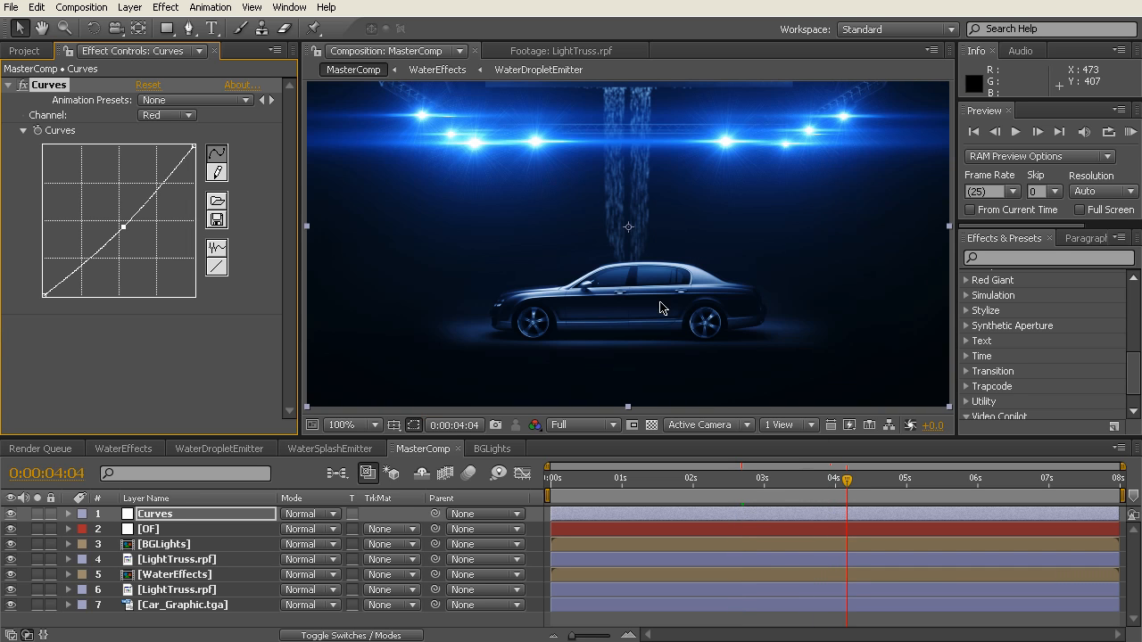
key("comma")
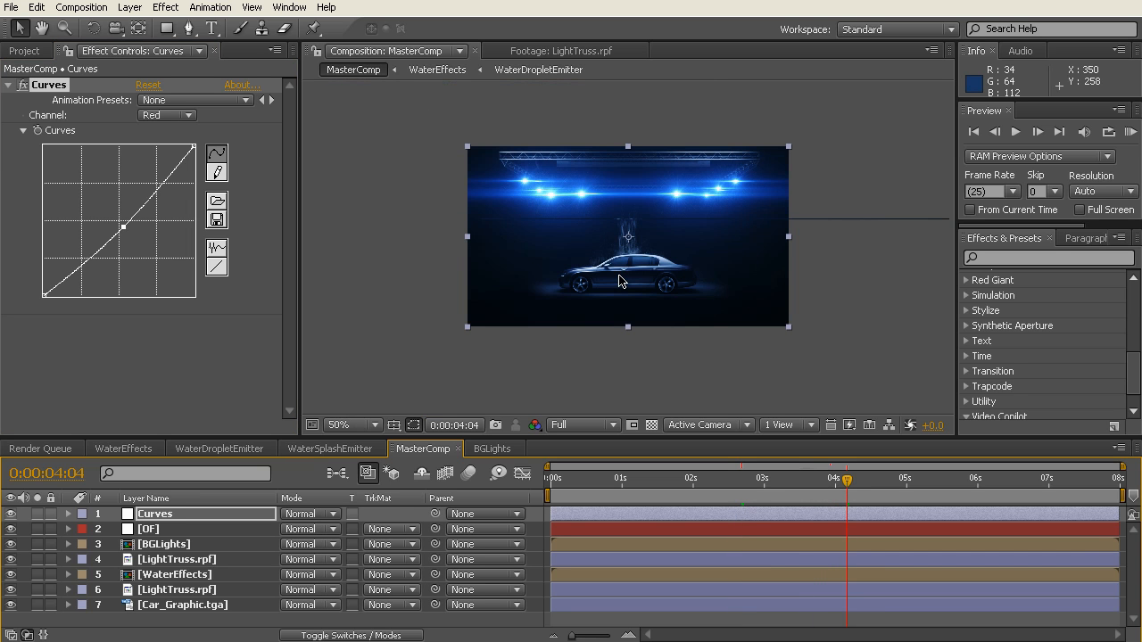
key("period")
Step: Enlarge the composition viewer to fit the whole frame at 100% and run a RAM preview of MasterComp
left_click_drag(611, 437, 612, 495)
left_click_drag(300, 330, 252, 328)
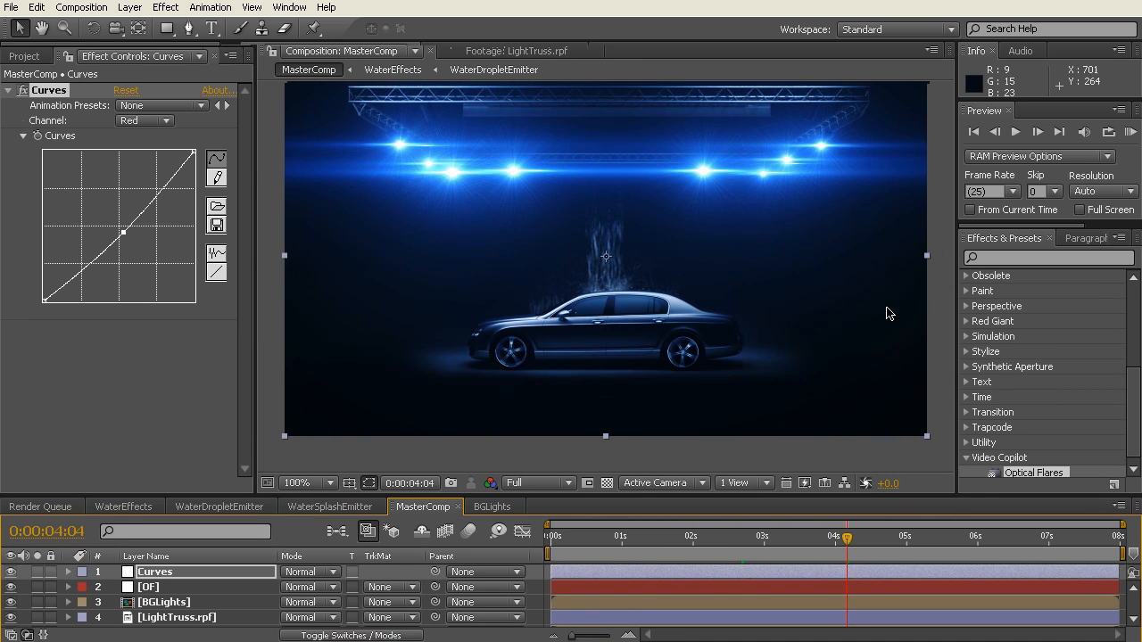
scroll(816, 282, "up", 1)
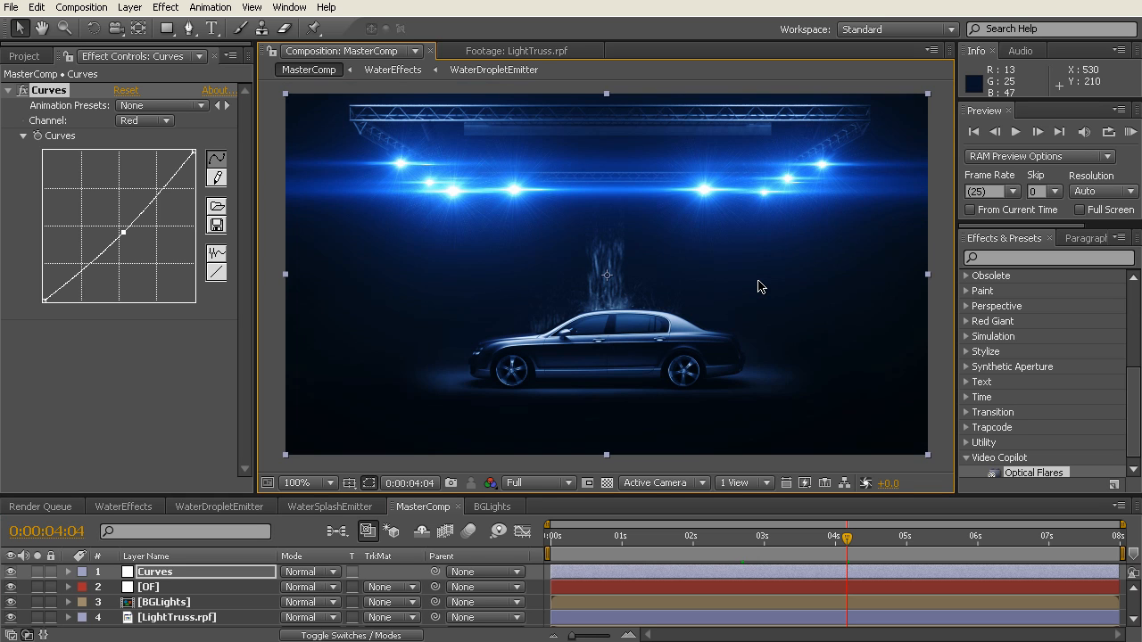
key("KP_0")
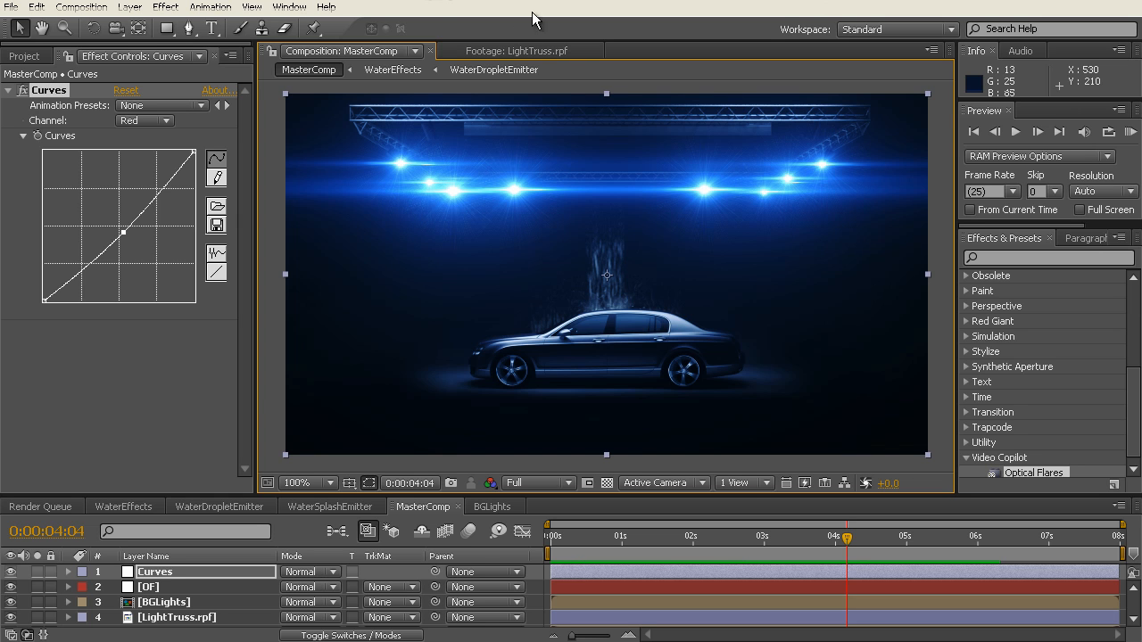
key("KP_0")
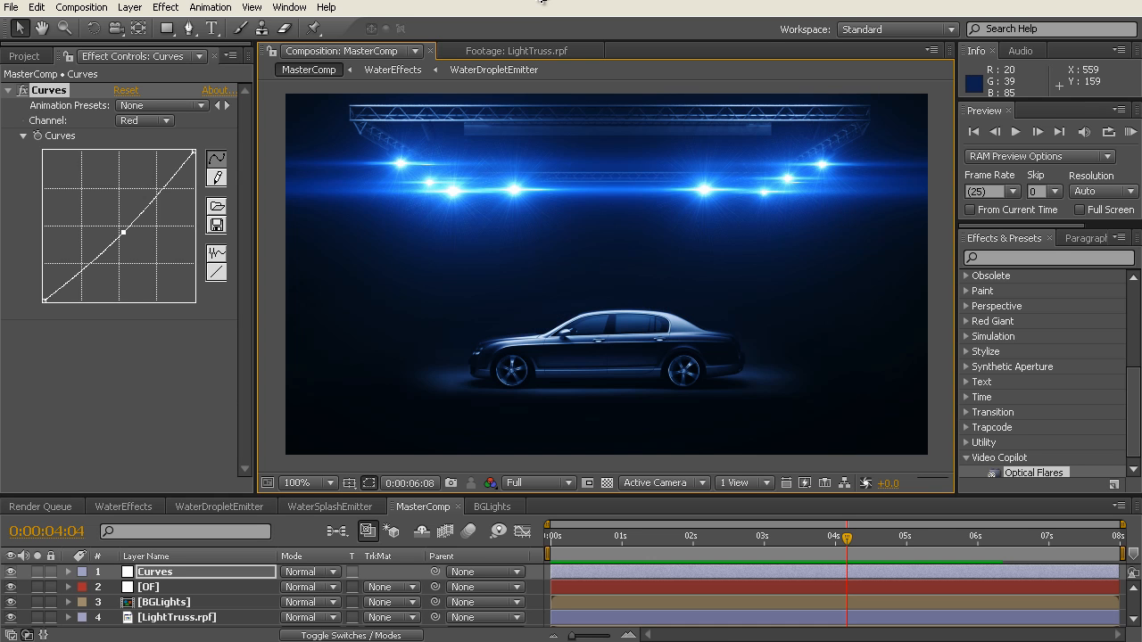